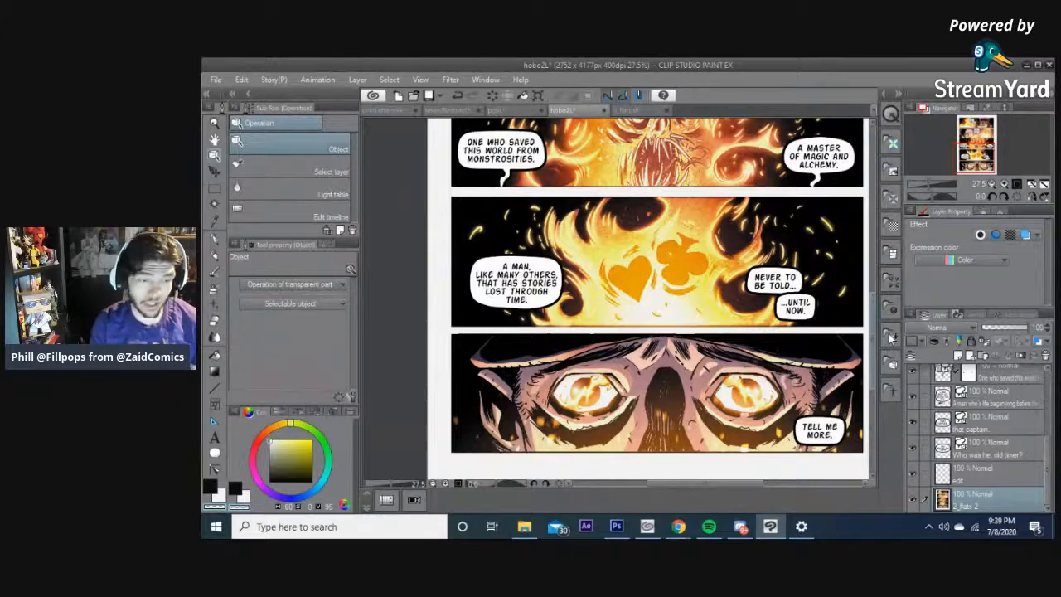
- Review the speech balloons in all five panels of the comic page
{"action": "scroll", "coordinate": [890, 339], "scroll_direction": "up", "scroll_amount": 5}
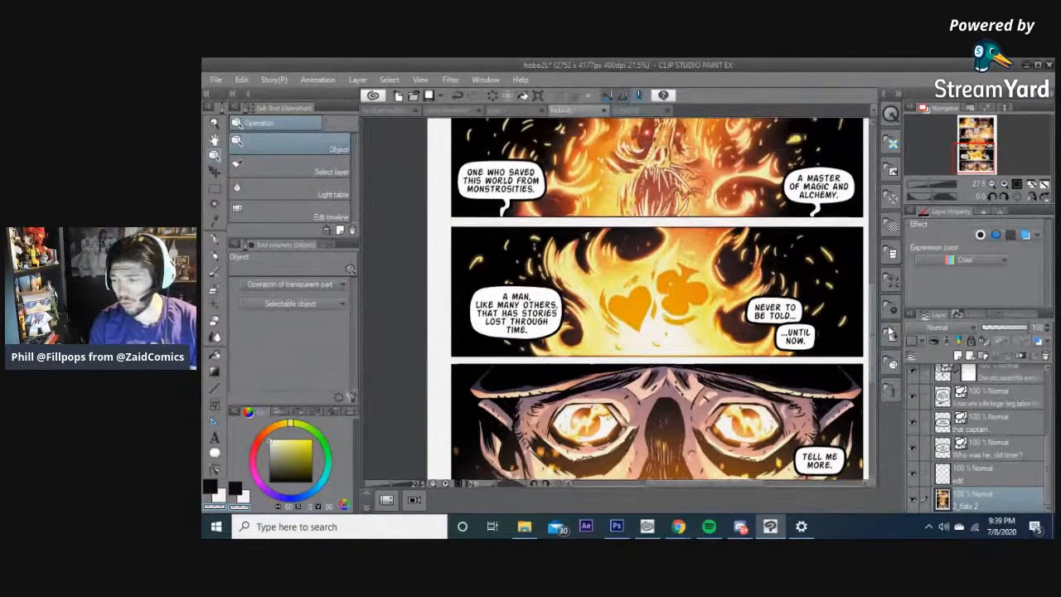
{"action": "scroll", "coordinate": [890, 309], "scroll_direction": "up", "scroll_amount": 7}
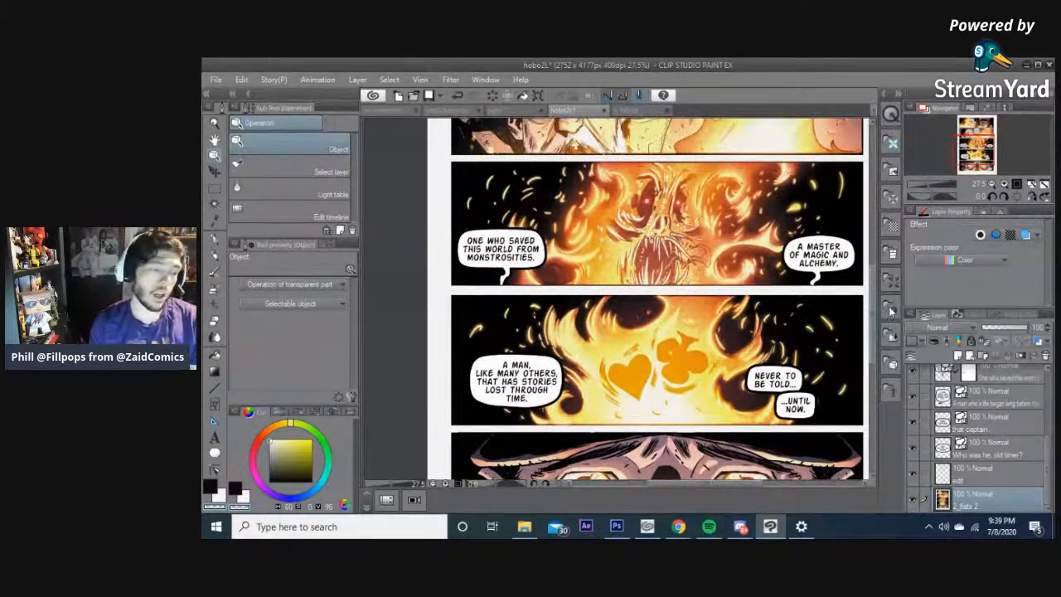
{"action": "scroll", "coordinate": [887, 272], "scroll_direction": "up", "scroll_amount": 4}
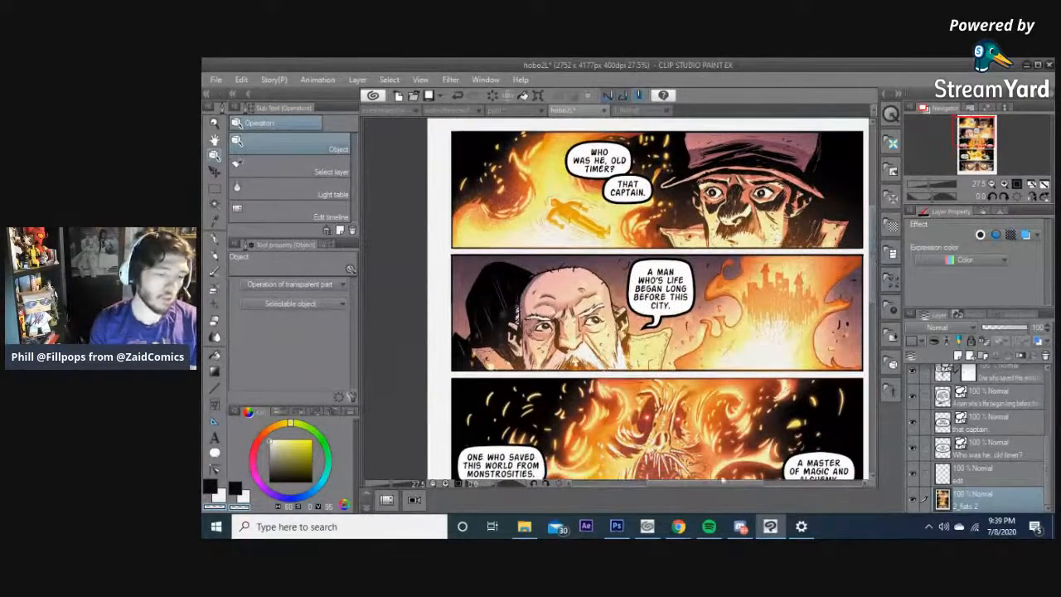
{"action": "left_click_drag", "start_coordinate": [720, 487], "coordinate": [744, 485]}
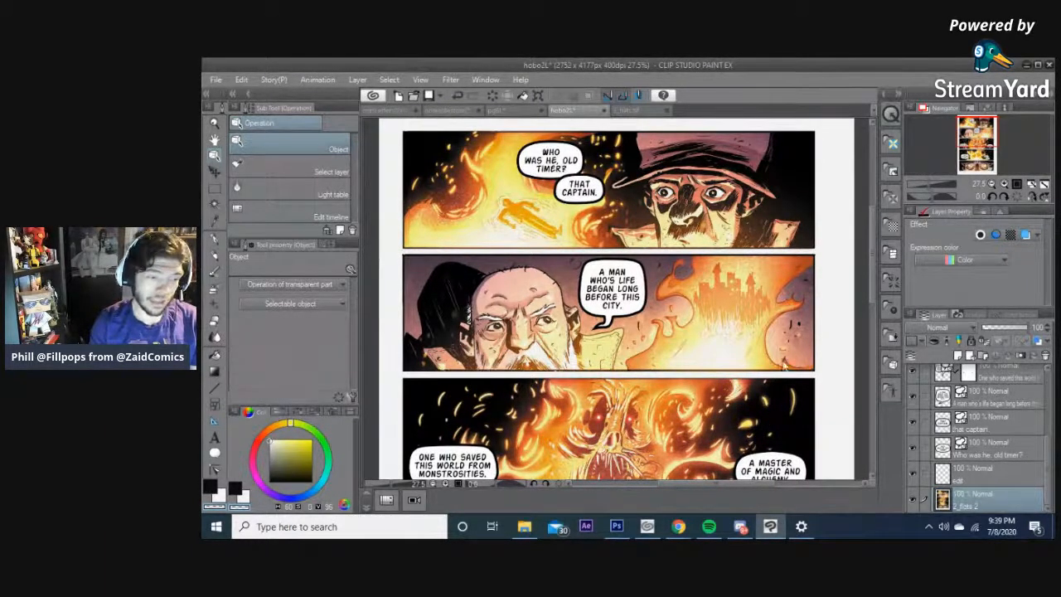
{"action": "scroll", "coordinate": [871, 248], "scroll_direction": "down", "scroll_amount": 1}
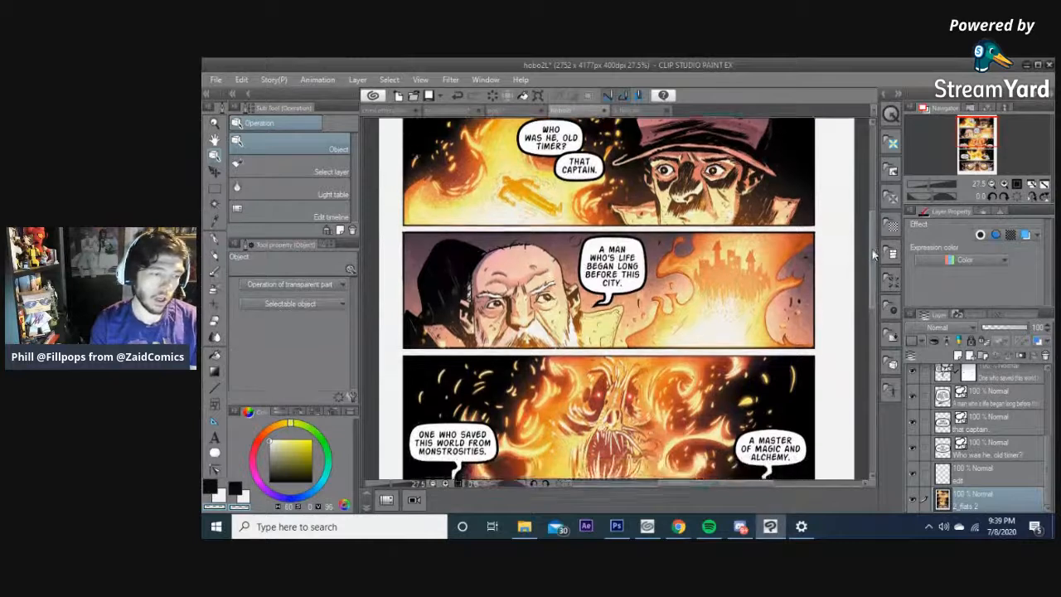
{"action": "left_click_drag", "start_coordinate": [870, 249], "coordinate": [866, 278]}
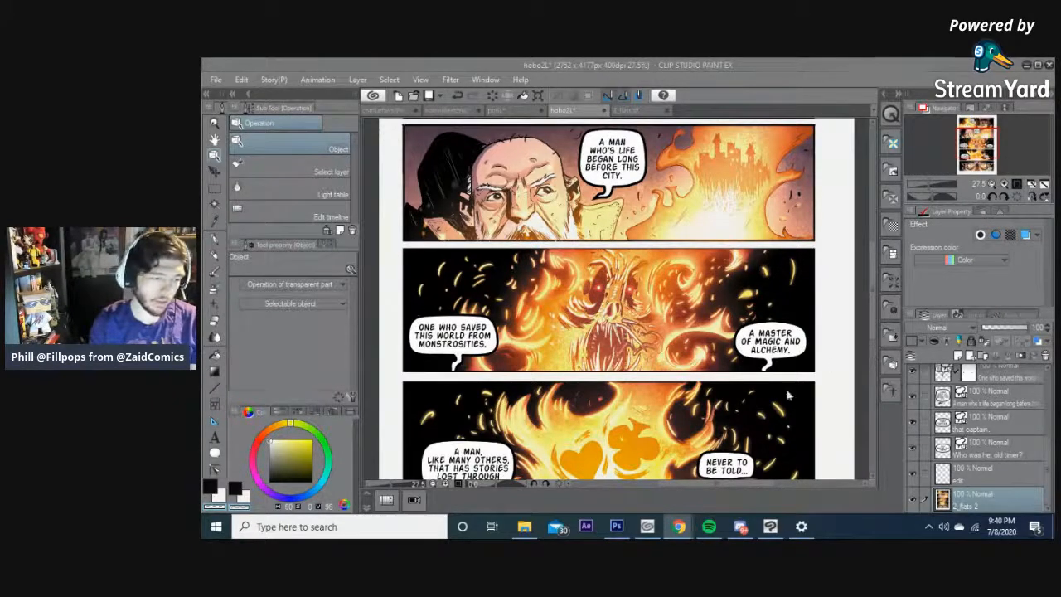
{"action": "scroll", "coordinate": [705, 311], "scroll_direction": "up", "scroll_amount": 1}
{"action": "scroll", "coordinate": [694, 302], "scroll_direction": "down", "scroll_amount": 1}
{"action": "left_click_drag", "start_coordinate": [872, 285], "coordinate": [876, 258]}
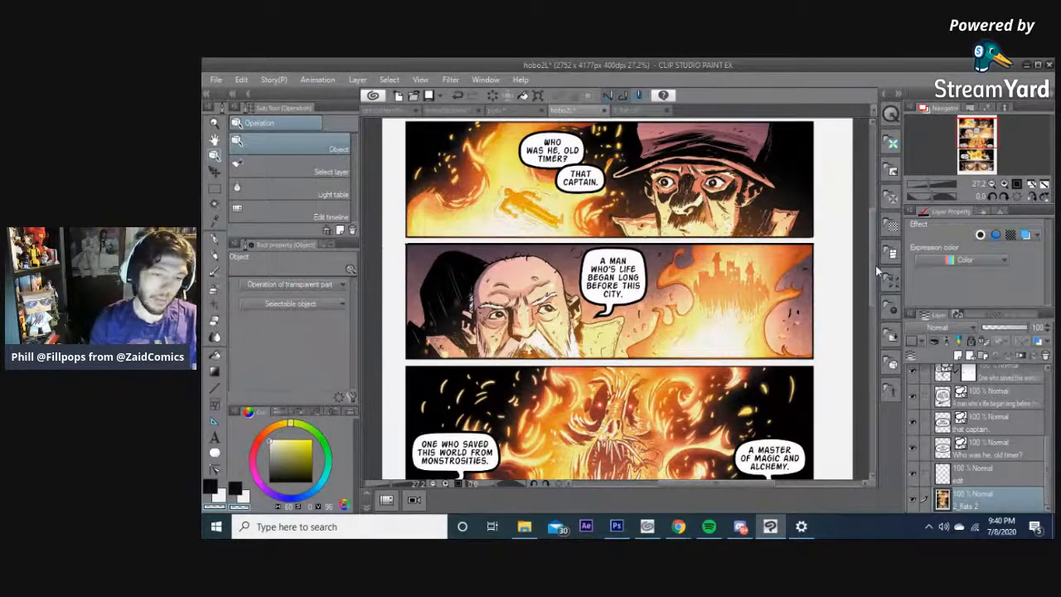
{"action": "left_click_drag", "start_coordinate": [875, 265], "coordinate": [870, 263]}
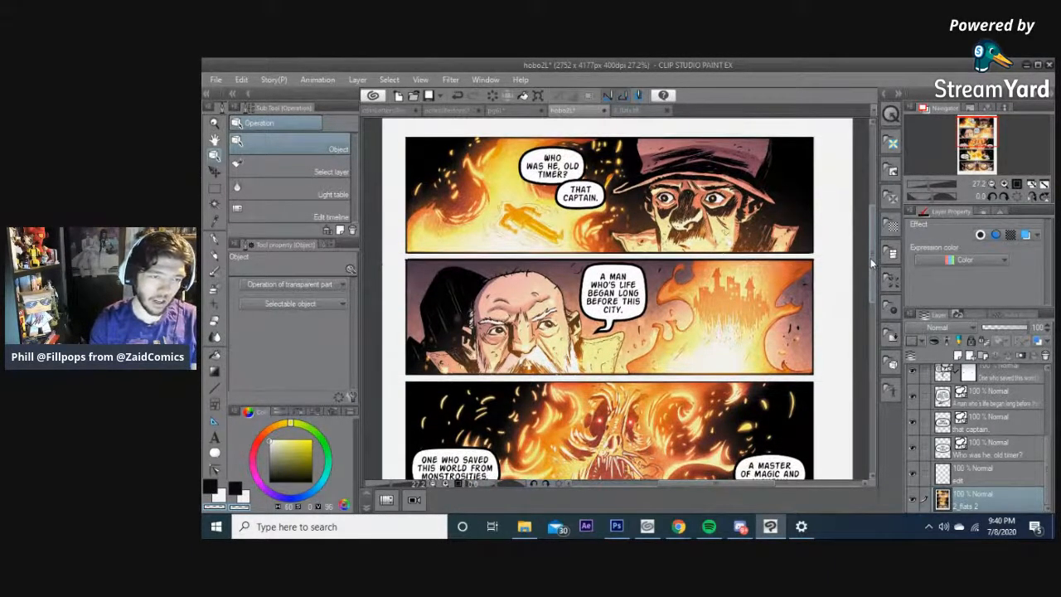
{"action": "scroll", "coordinate": [558, 237], "scroll_direction": "up", "scroll_amount": 1}
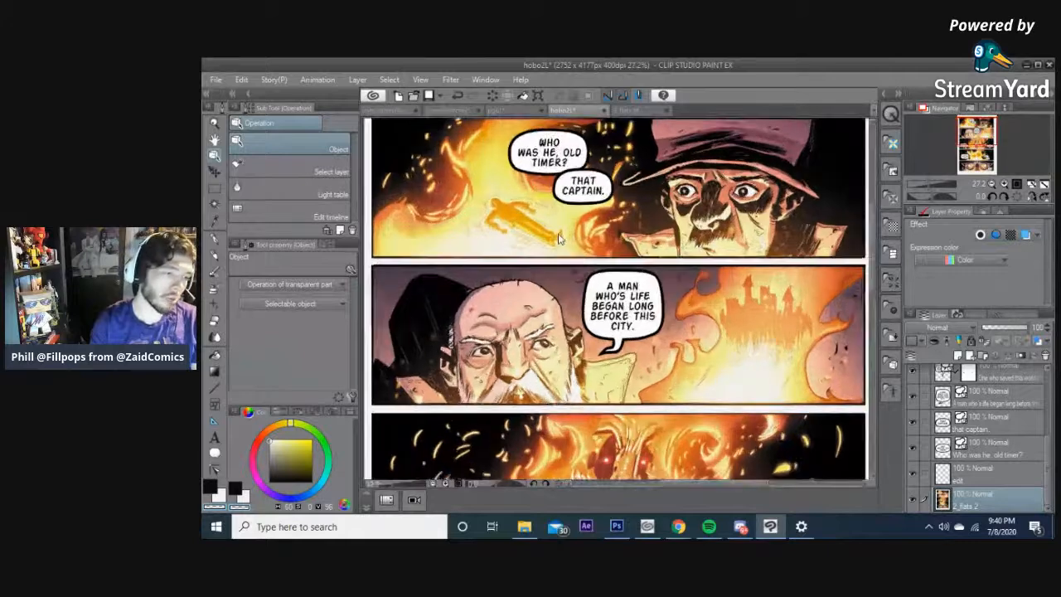
{"action": "left_click_drag", "start_coordinate": [874, 259], "coordinate": [881, 367]}
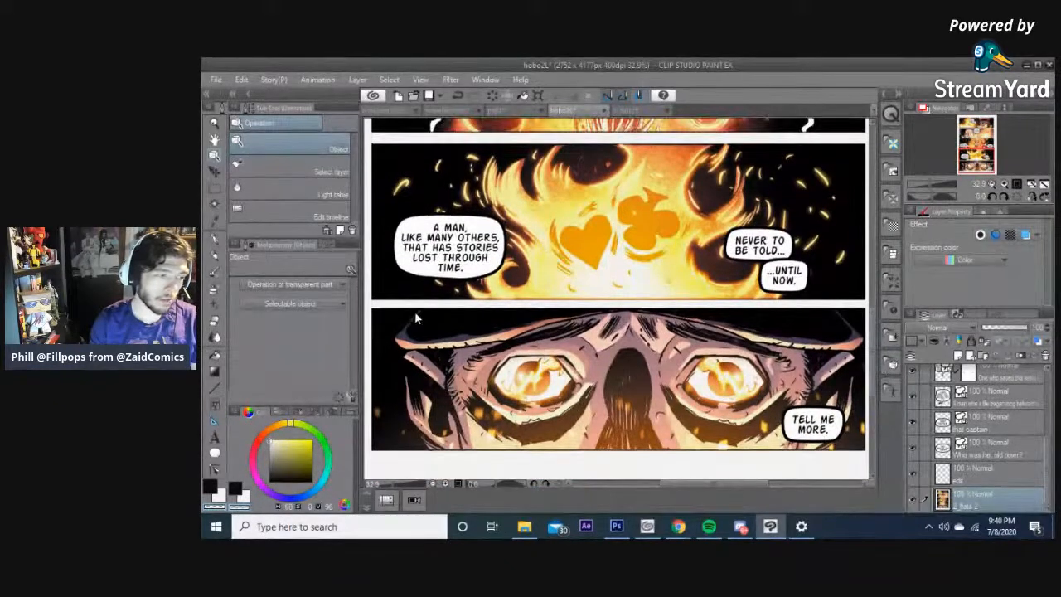
- Examine the outline control points of the "A man, like many others" balloon and the Curve balloon tool's options
{"action": "left_click", "coordinate": [407, 276]}
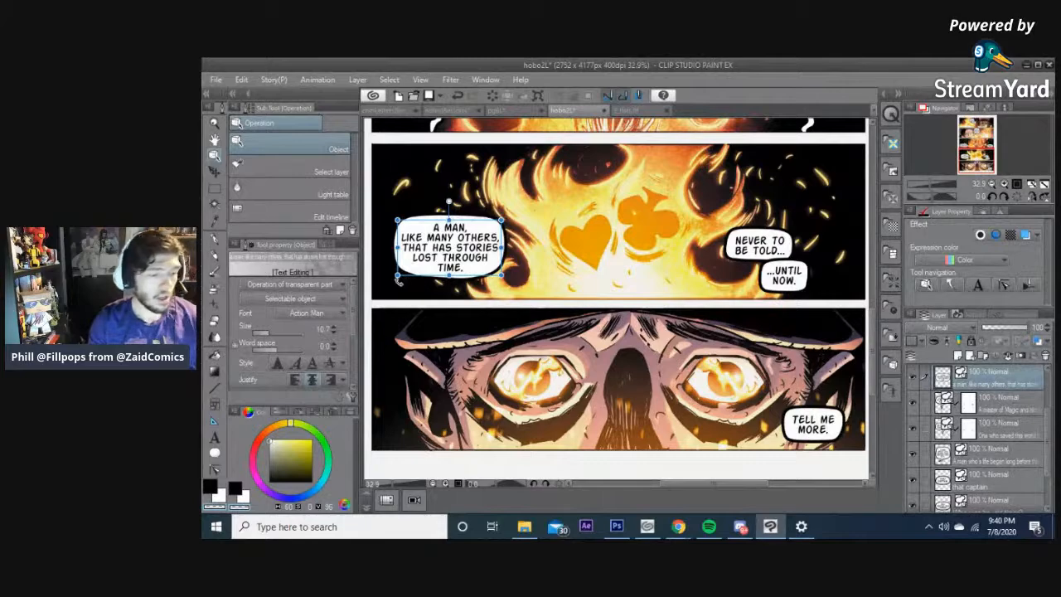
{"action": "left_click", "coordinate": [397, 280]}
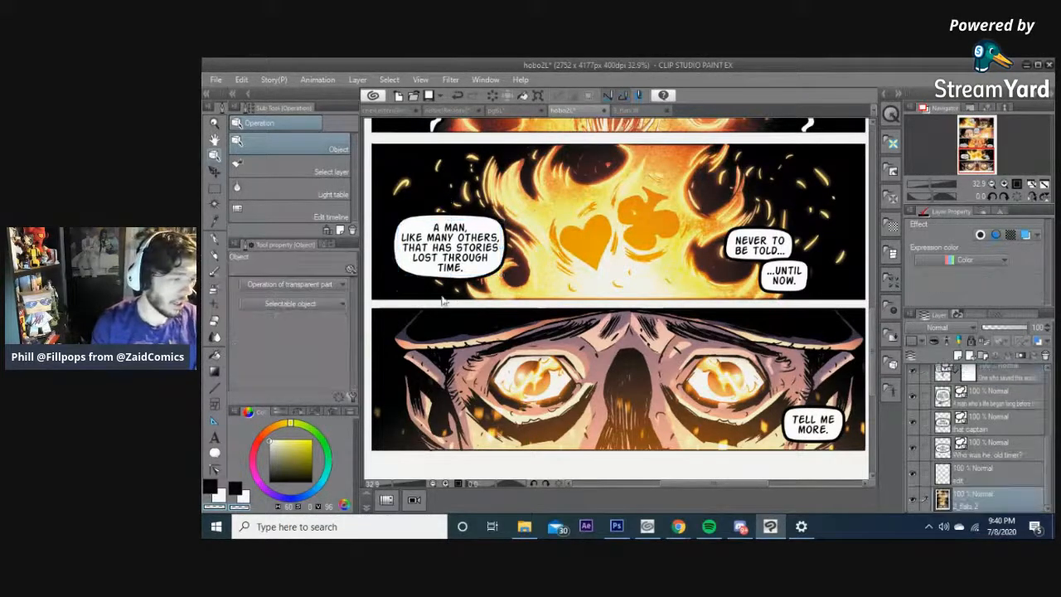
{"action": "scroll", "coordinate": [396, 281], "scroll_direction": "up", "scroll_amount": 1}
{"action": "scroll", "coordinate": [397, 281], "scroll_direction": "up", "scroll_amount": 1}
{"action": "left_click", "coordinate": [507, 301]}
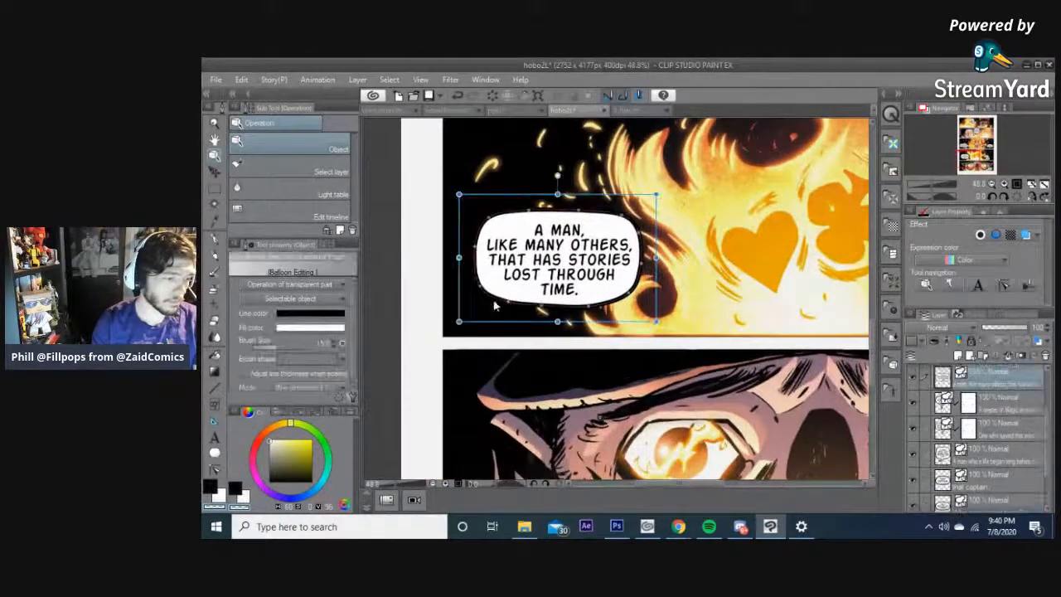
{"action": "scroll", "coordinate": [470, 289], "scroll_direction": "up", "scroll_amount": 1}
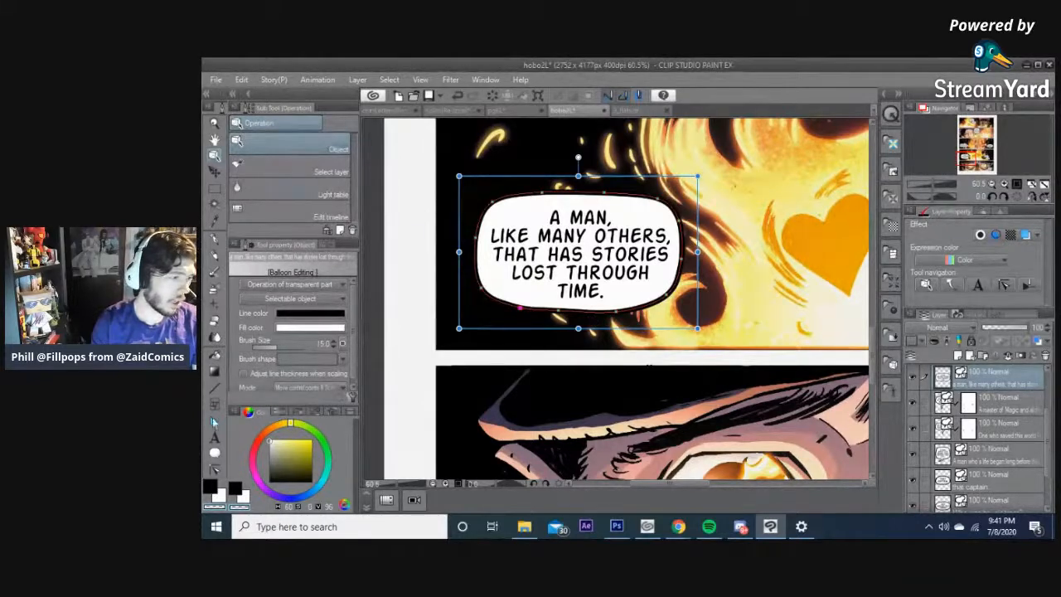
{"action": "left_click", "coordinate": [215, 452]}
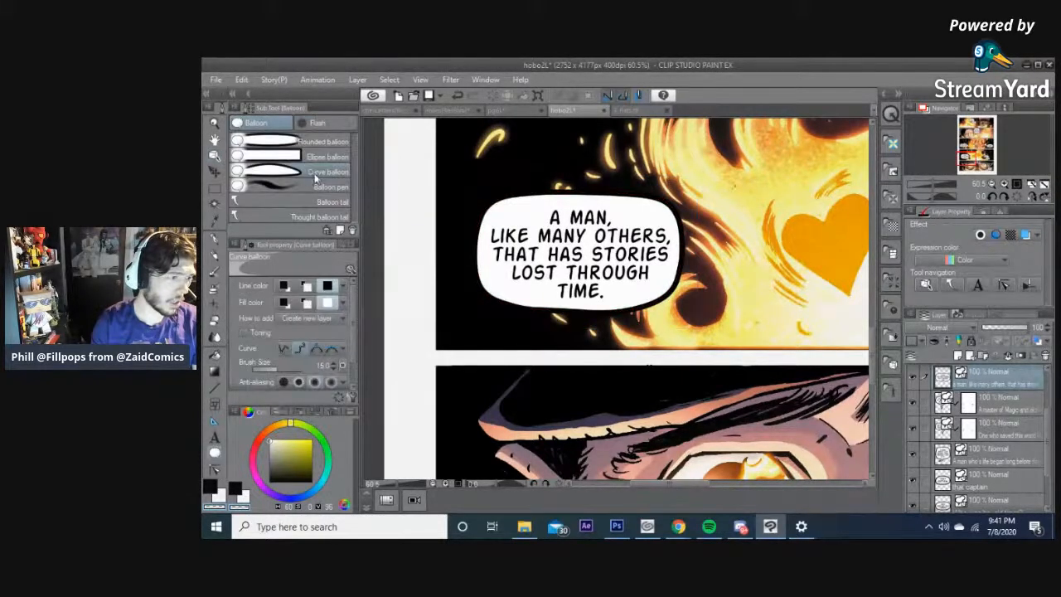
{"action": "left_click", "coordinate": [214, 156]}
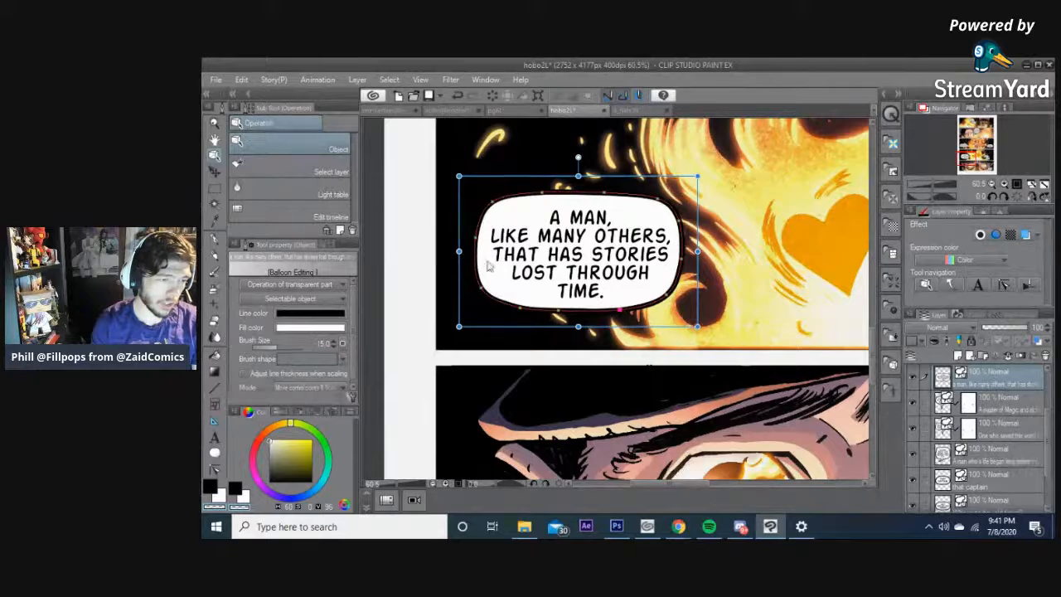
{"action": "left_click", "coordinate": [761, 295]}
- Check the Curve balloon settings again and examine the balloons in the fourth panel and the first panel
{"action": "scroll", "coordinate": [761, 294], "scroll_direction": "down", "scroll_amount": 1}
{"action": "scroll", "coordinate": [761, 294], "scroll_direction": "down", "scroll_amount": 3}
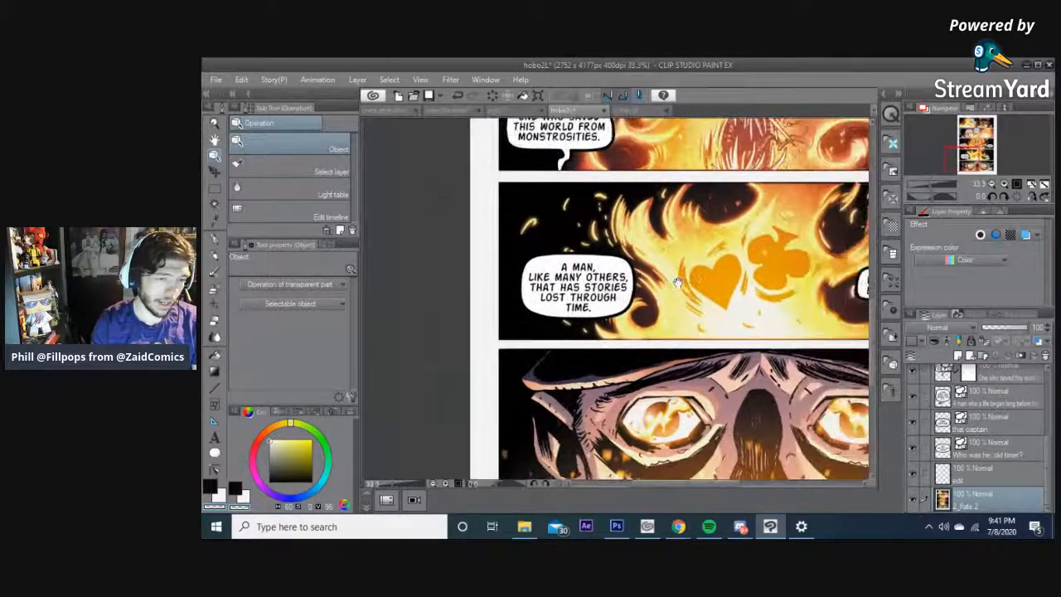
{"action": "scroll", "coordinate": [578, 325], "scroll_direction": "down", "scroll_amount": 2}
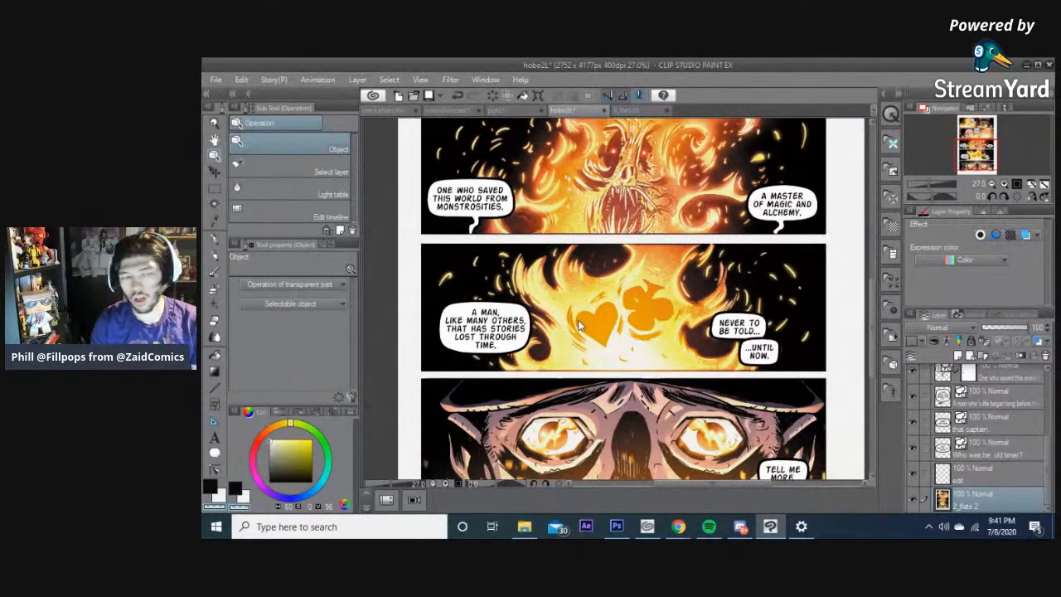
{"action": "scroll", "coordinate": [452, 318], "scroll_direction": "up", "scroll_amount": 1}
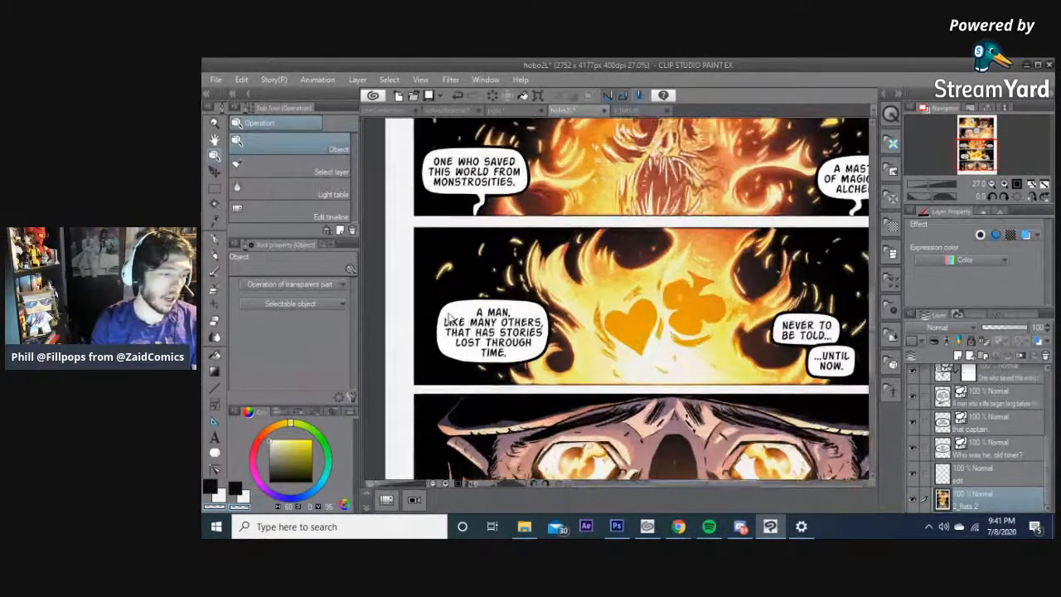
{"action": "scroll", "coordinate": [449, 316], "scroll_direction": "up", "scroll_amount": 2}
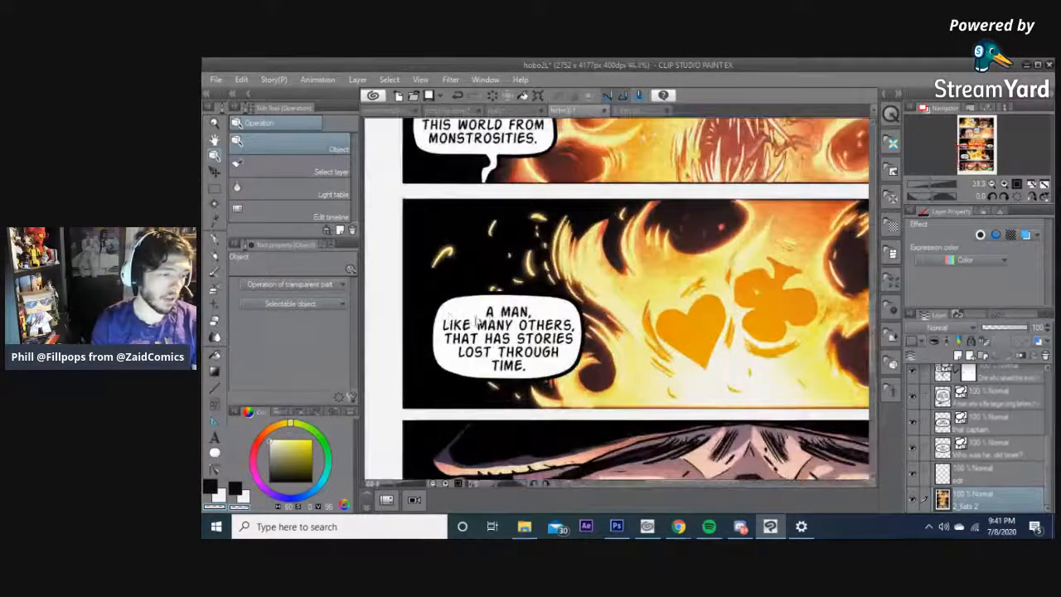
{"action": "left_click", "coordinate": [215, 452]}
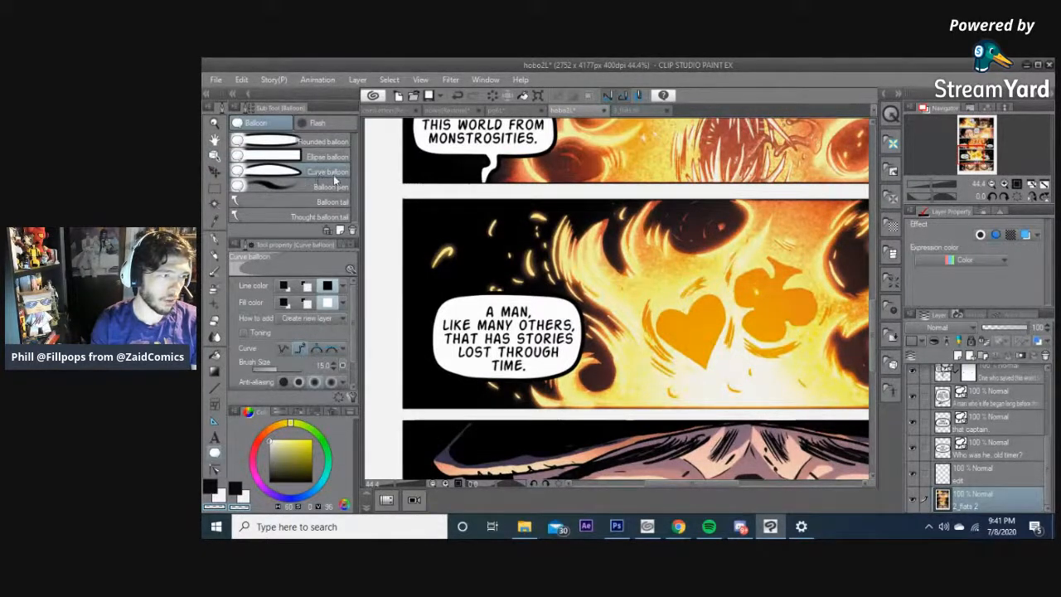
{"action": "scroll", "coordinate": [506, 350], "scroll_direction": "down", "scroll_amount": 1}
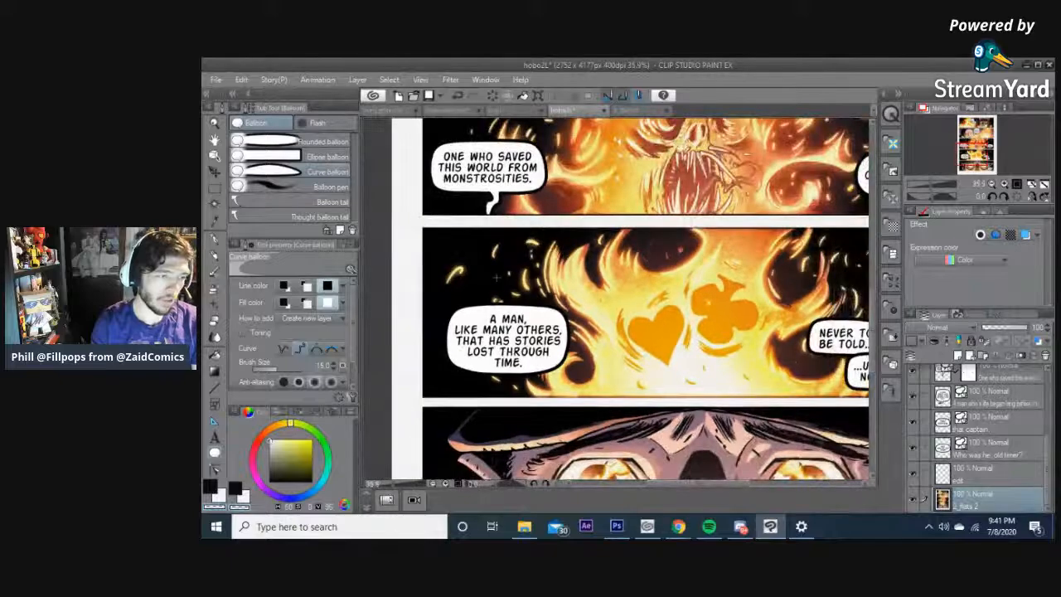
{"action": "scroll", "coordinate": [496, 278], "scroll_direction": "down", "scroll_amount": 1}
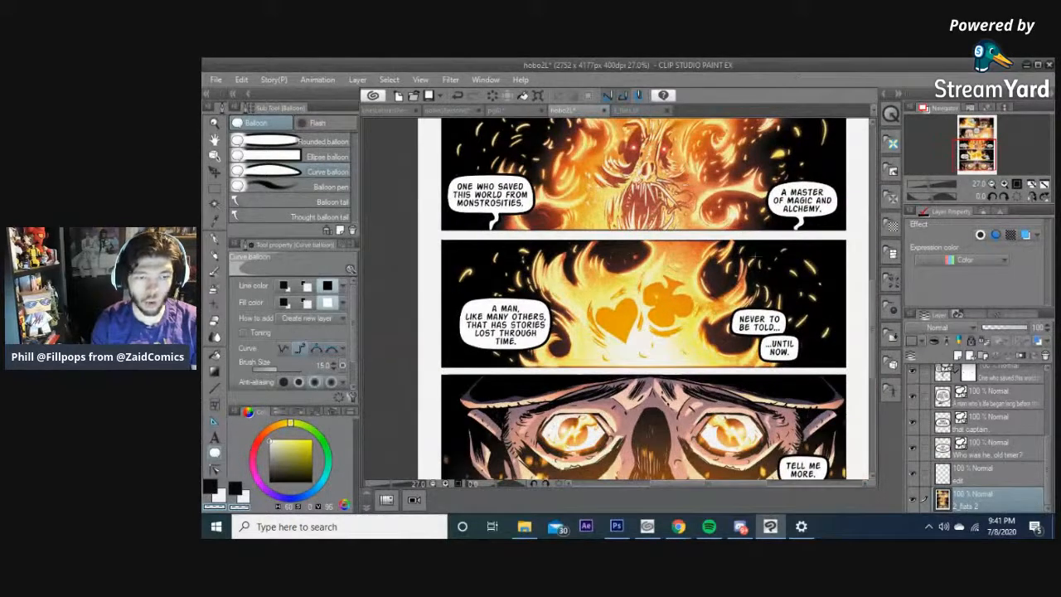
{"action": "left_click_drag", "start_coordinate": [754, 263], "coordinate": [719, 442]}
{"action": "left_click_drag", "start_coordinate": [719, 326], "coordinate": [748, 436]}
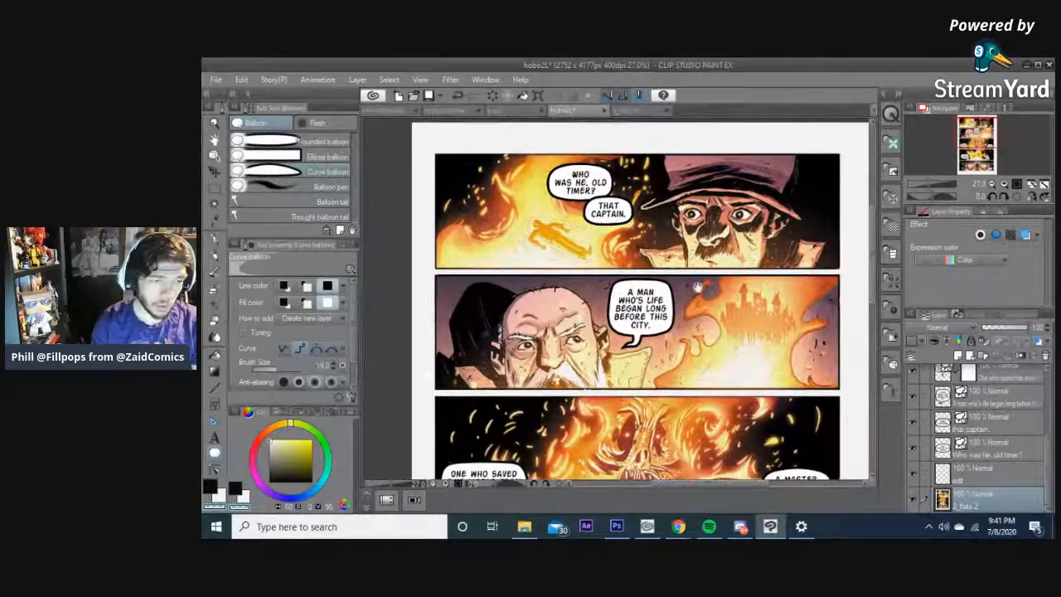
{"action": "scroll", "coordinate": [509, 155], "scroll_direction": "up", "scroll_amount": 2}
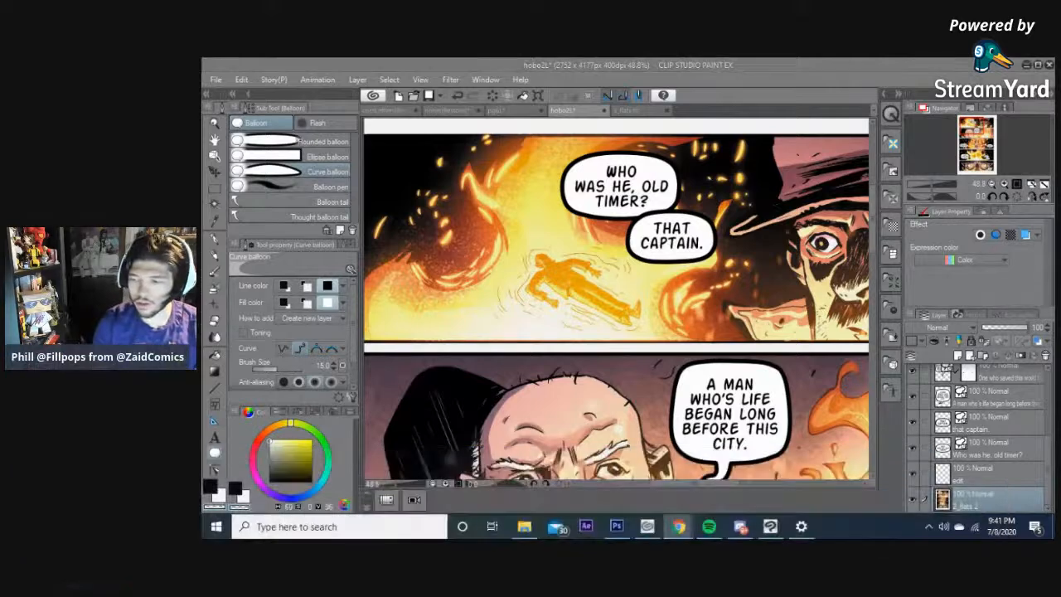
{"action": "left_click_drag", "start_coordinate": [874, 211], "coordinate": [873, 212]}
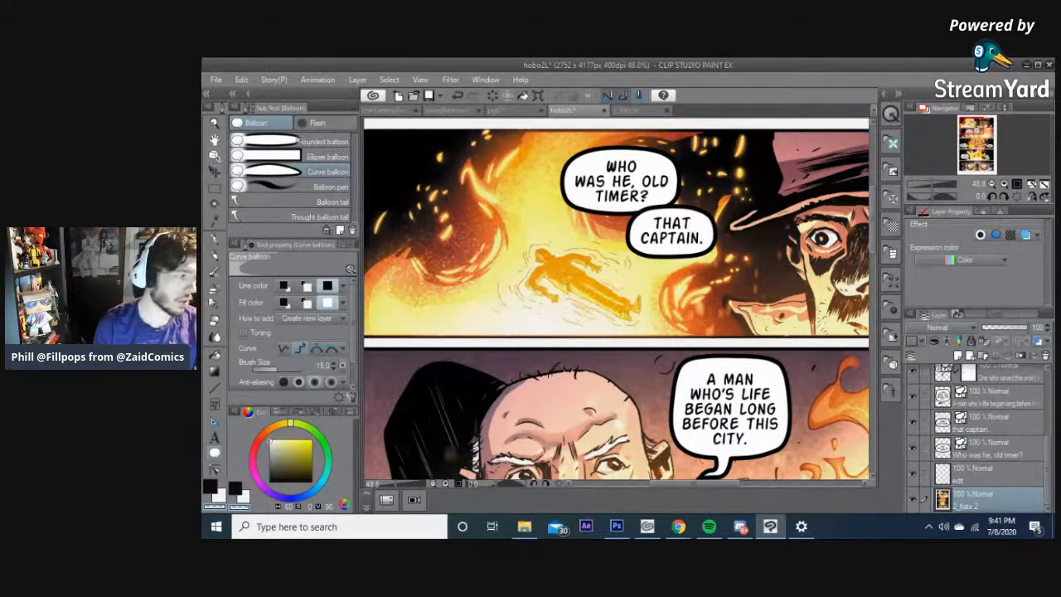
- Merge the "Who was he, old timer?" and "That captain." balloon layers into one layer, dismissing the mail notifications
{"action": "left_click", "coordinate": [214, 156]}
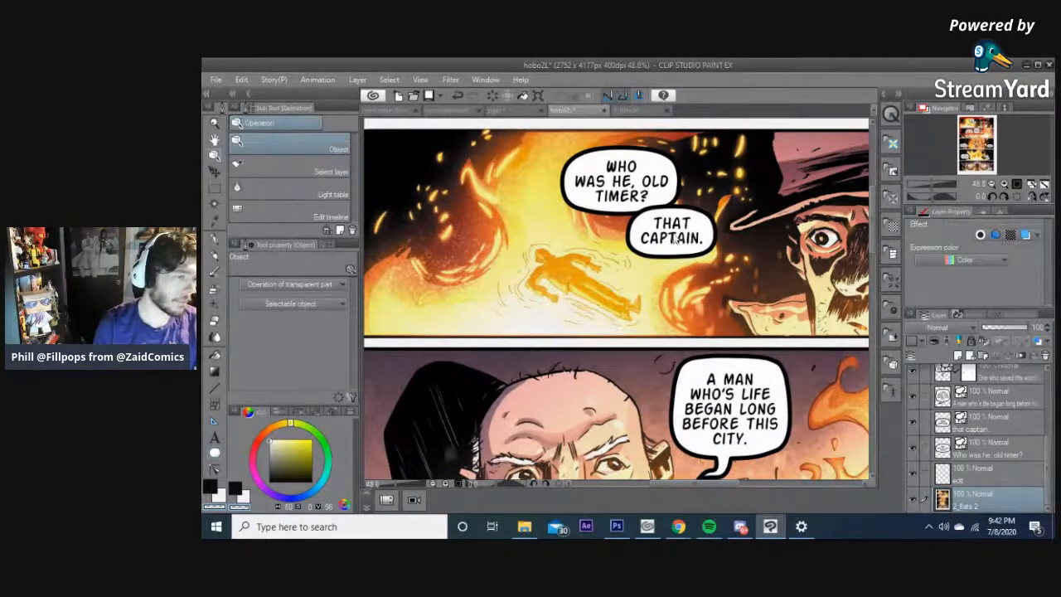
{"action": "left_click", "coordinate": [574, 212]}
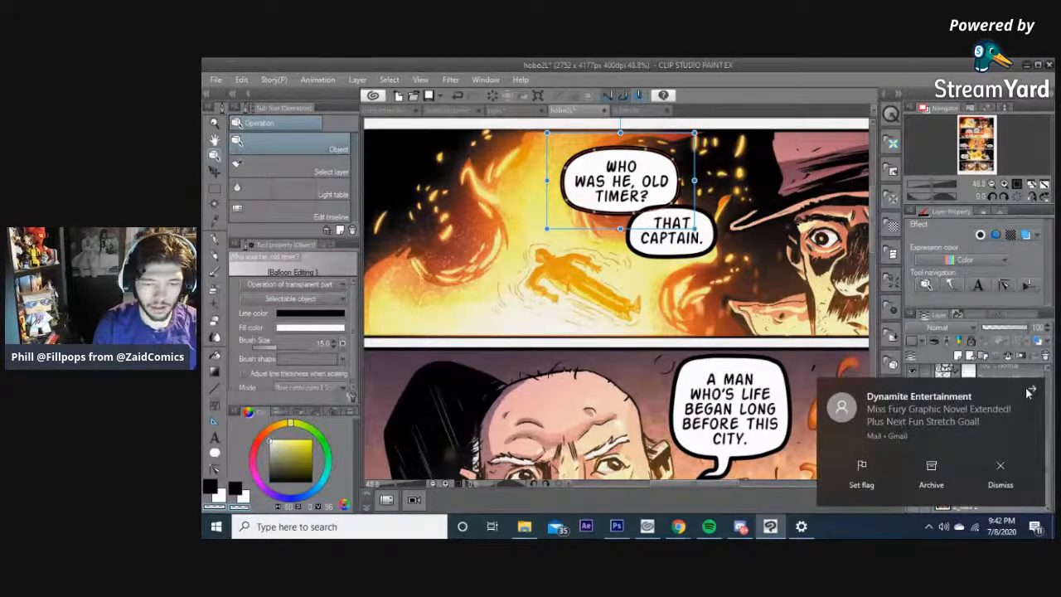
{"action": "left_click", "coordinate": [1032, 392]}
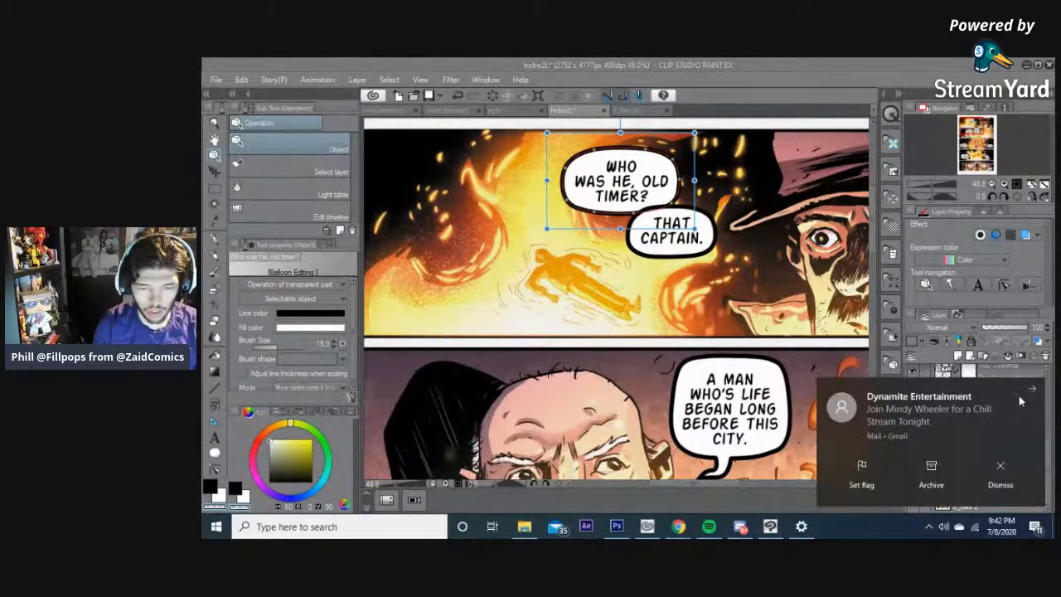
{"action": "left_click", "coordinate": [1032, 389]}
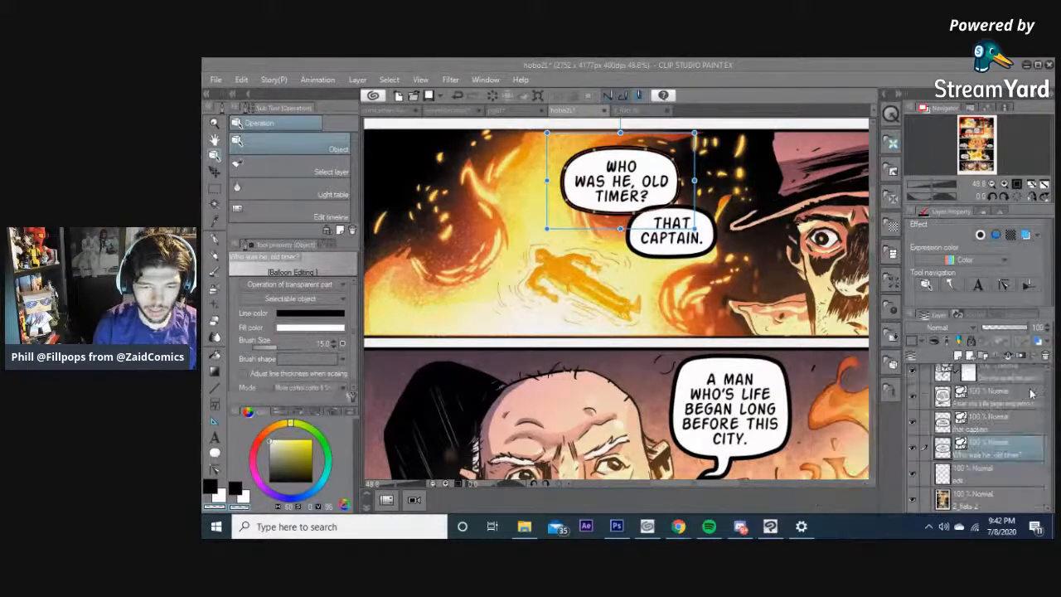
{"action": "left_click", "coordinate": [991, 423]}
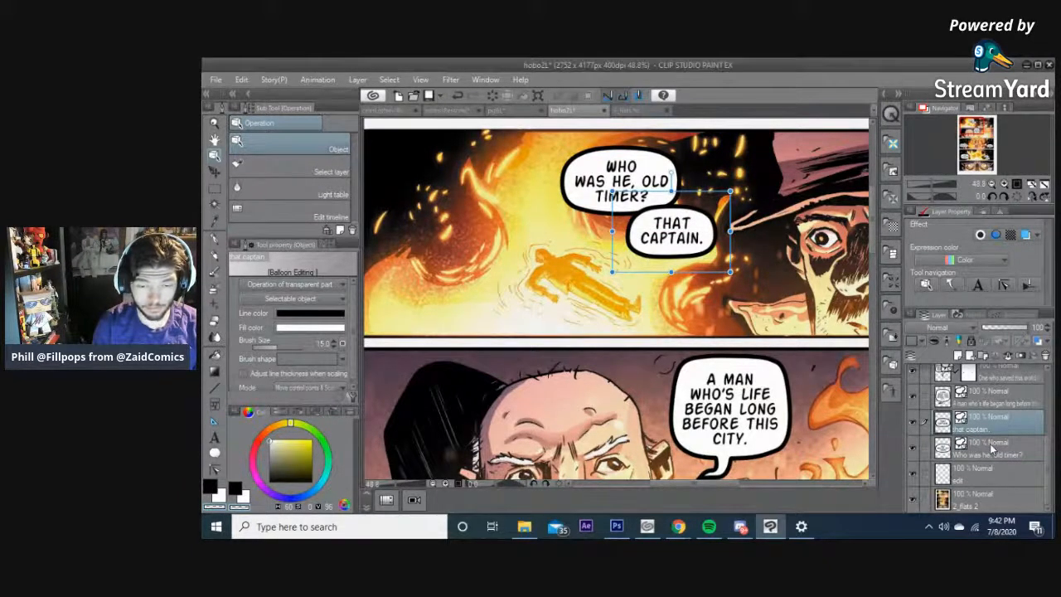
{"action": "left_click", "coordinate": [991, 446]}
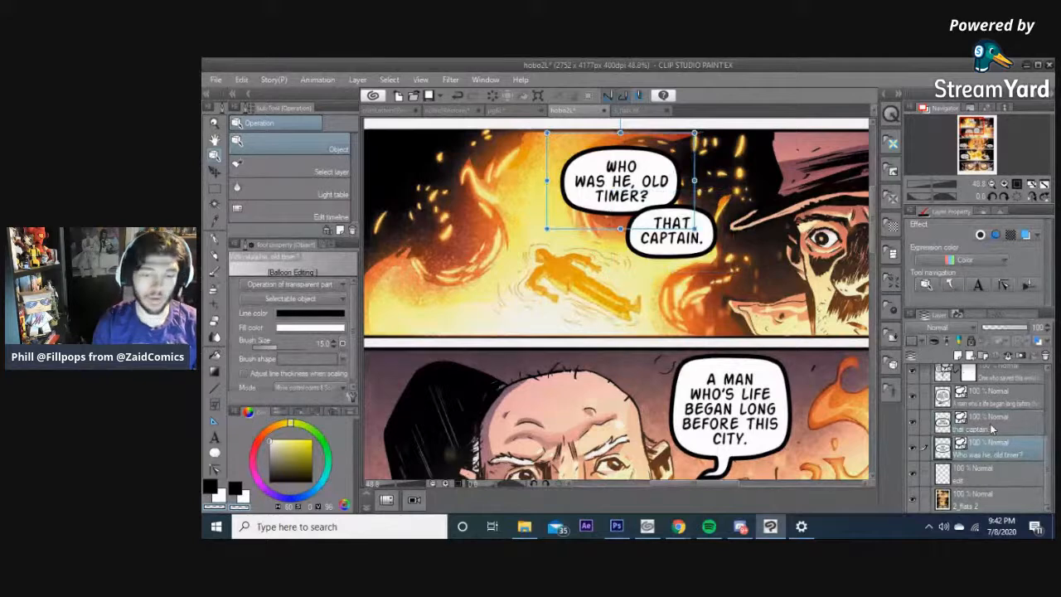
{"action": "right_click", "coordinate": [992, 427]}
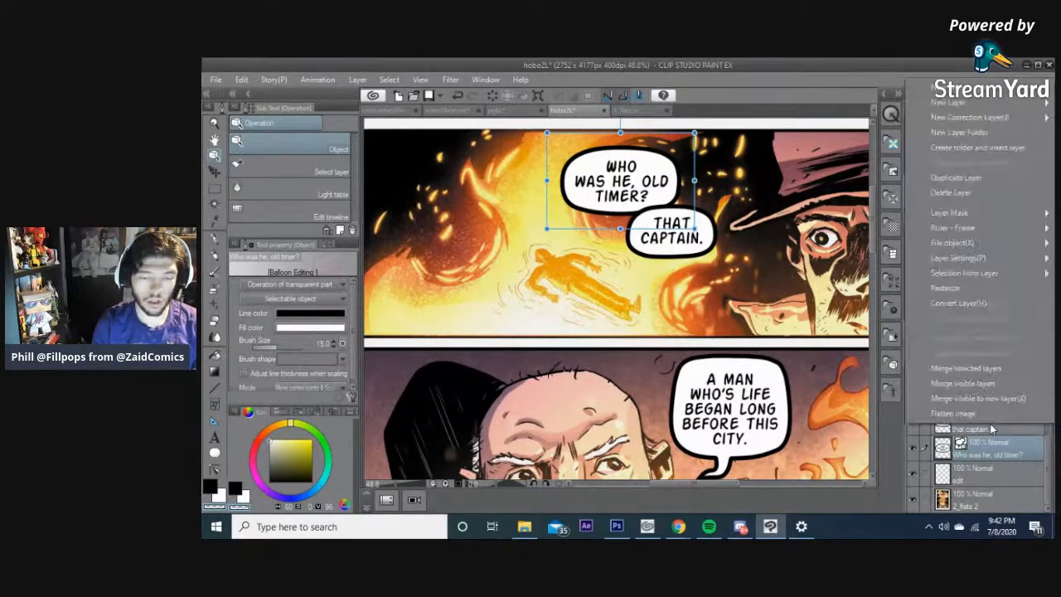
{"action": "left_click", "coordinate": [965, 371]}
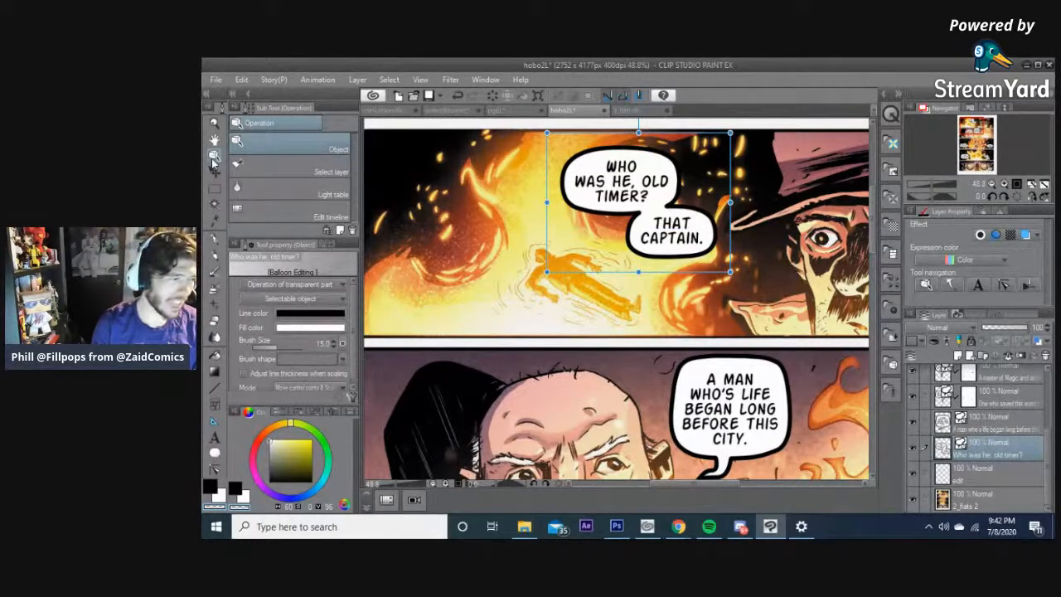
{"action": "scroll", "coordinate": [659, 191], "scroll_direction": "up", "scroll_amount": 1}
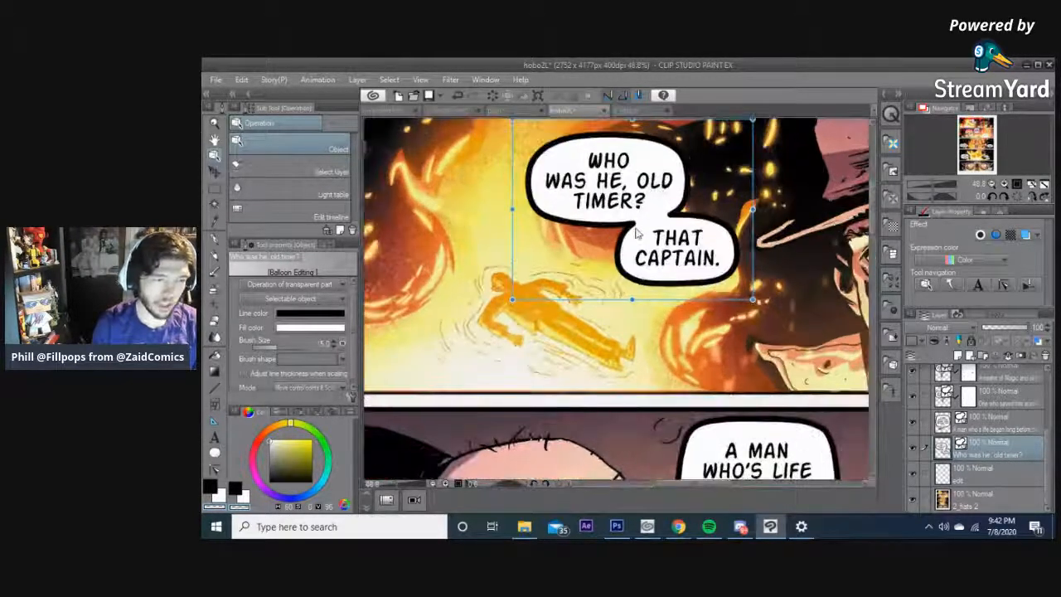
- Nudge the "That captain." balloon slightly up and left and the "Who was he, old timer?" balloon slightly down and right
{"action": "left_click", "coordinate": [631, 234]}
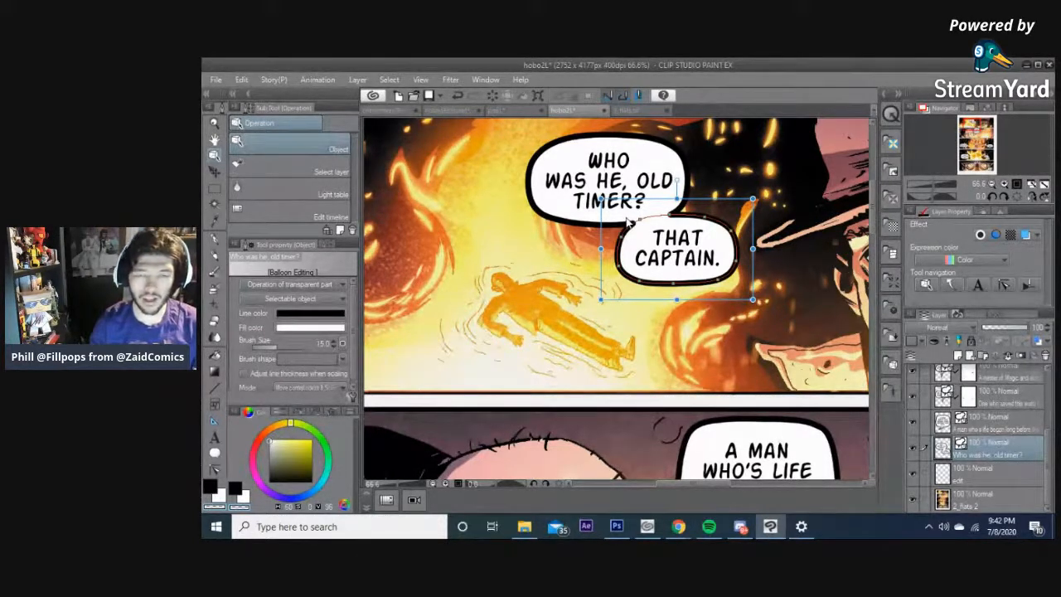
{"action": "left_click", "coordinate": [748, 180]}
{"action": "left_click_drag", "start_coordinate": [618, 261], "coordinate": [613, 254]}
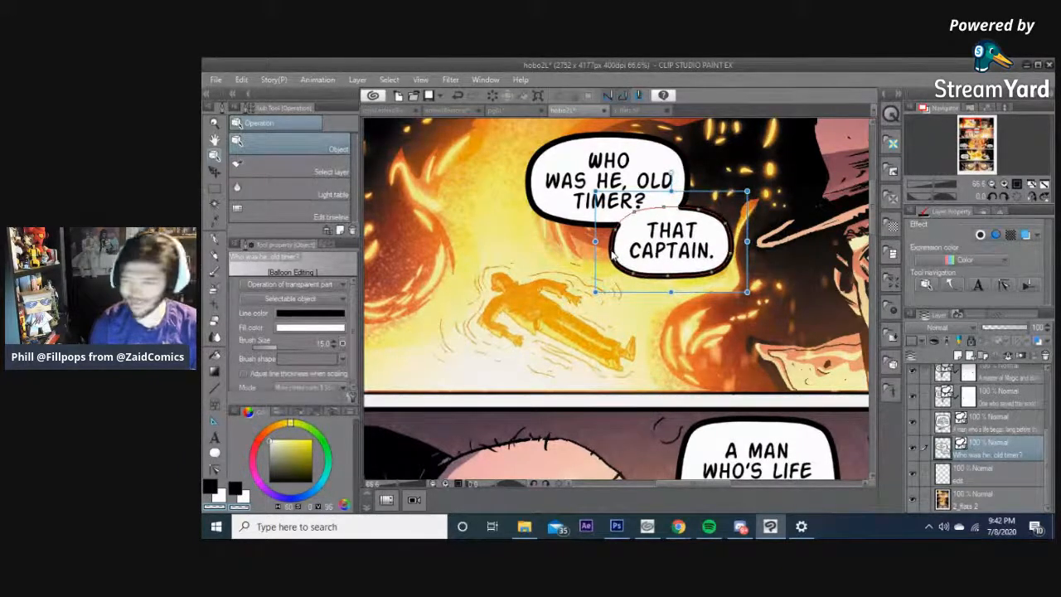
{"action": "left_click", "coordinate": [514, 225]}
{"action": "left_click", "coordinate": [562, 220]}
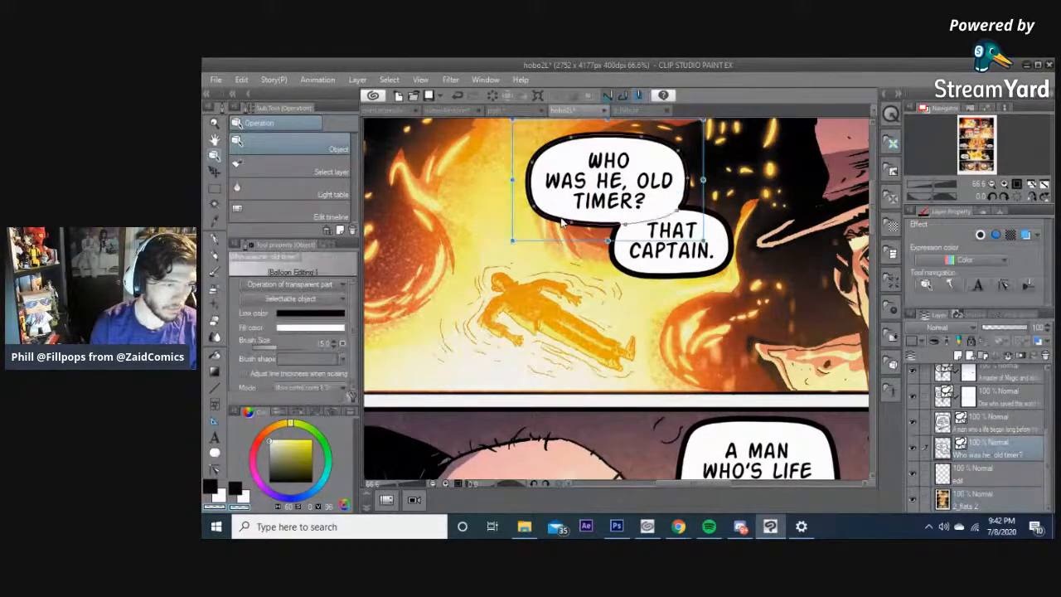
{"action": "left_click_drag", "start_coordinate": [561, 220], "coordinate": [568, 224]}
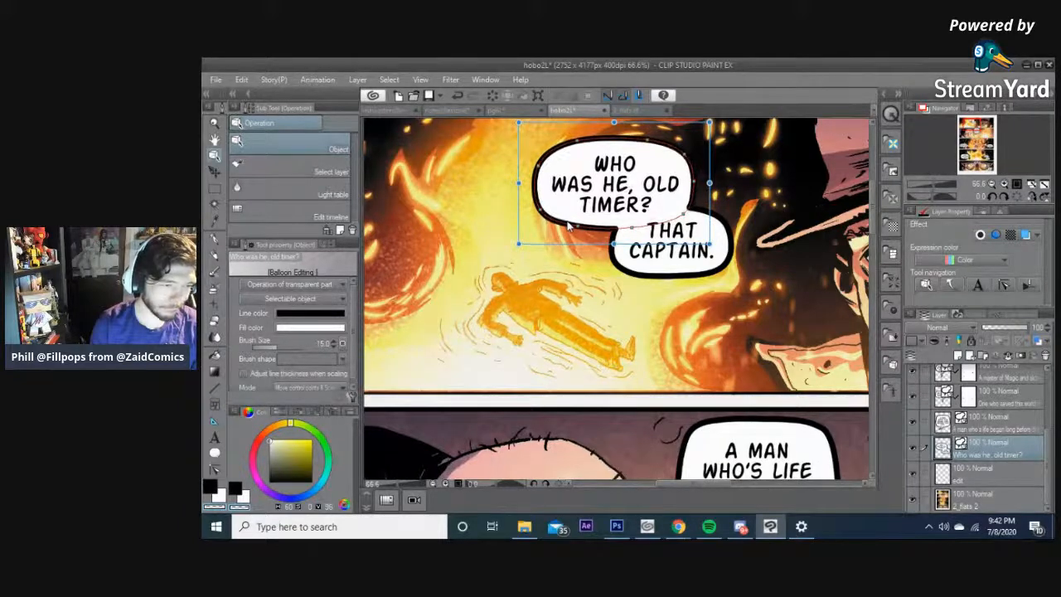
{"action": "left_click", "coordinate": [720, 347]}
- Move the "That captain." balloon down and right, shift the "Who was he, old timer?" balloon towards it, and fine-tune their overlap
{"action": "scroll", "coordinate": [720, 347], "scroll_direction": "down", "scroll_amount": 2}
{"action": "left_click_drag", "start_coordinate": [726, 341], "coordinate": [634, 271]}
{"action": "scroll", "coordinate": [631, 270], "scroll_direction": "down", "scroll_amount": 2}
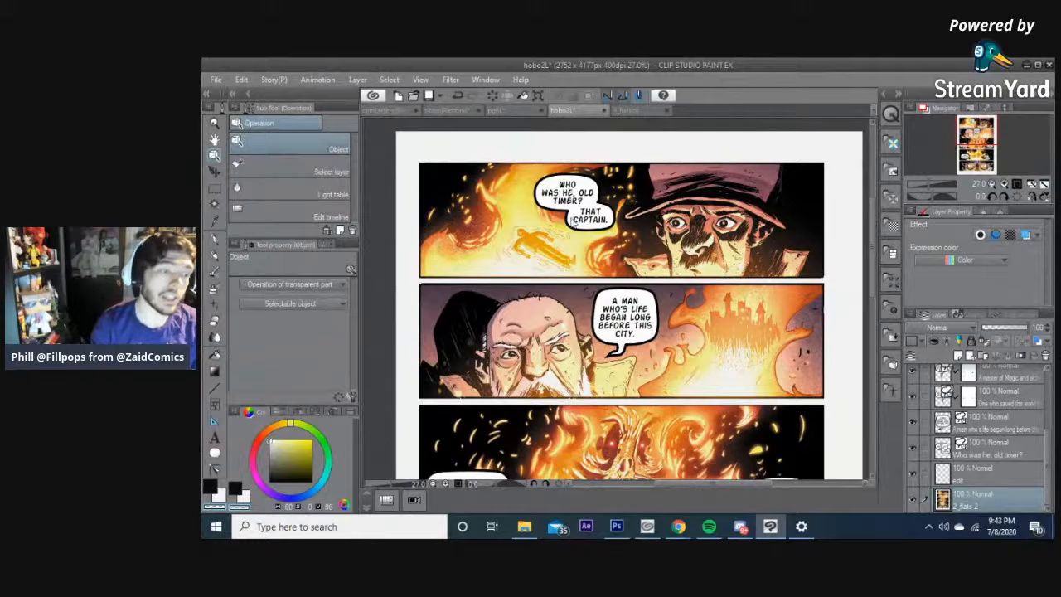
{"action": "scroll", "coordinate": [497, 206], "scroll_direction": "up", "scroll_amount": 3}
{"action": "left_click", "coordinate": [644, 249]}
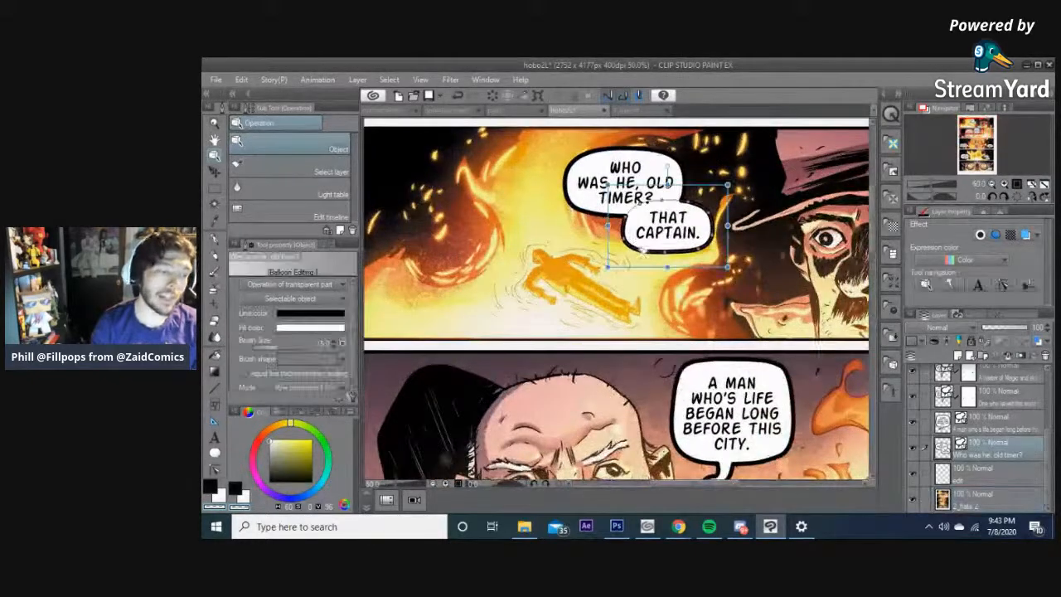
{"action": "left_click_drag", "start_coordinate": [634, 245], "coordinate": [647, 252]}
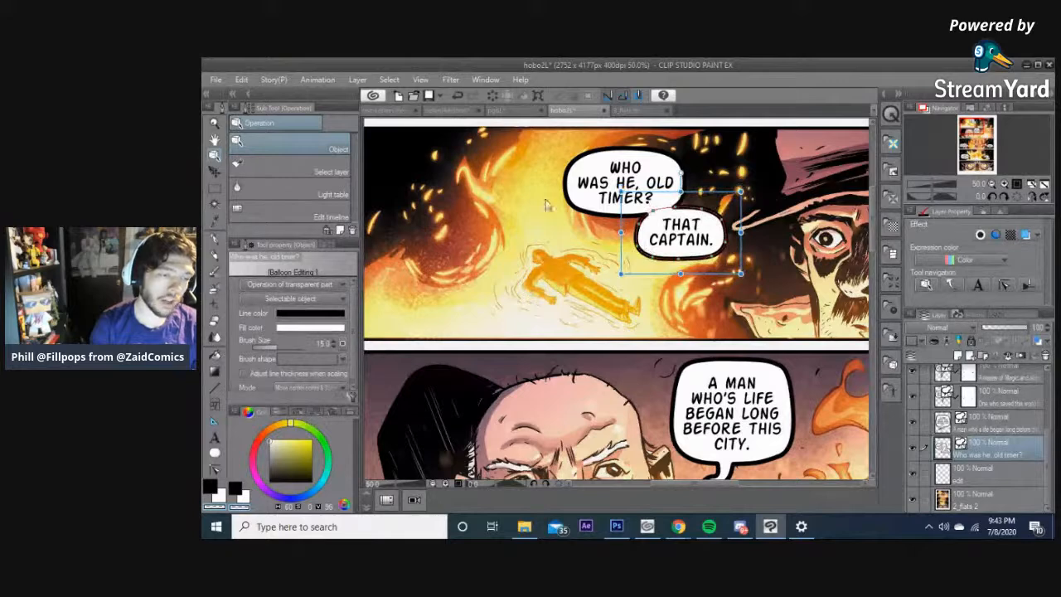
{"action": "left_click_drag", "start_coordinate": [567, 199], "coordinate": [576, 205]}
{"action": "left_click", "coordinate": [675, 262]}
{"action": "left_click_drag", "start_coordinate": [675, 262], "coordinate": [669, 263]}
{"action": "left_click", "coordinate": [713, 310]}
- Review the joined balloons in the first panel and the balloon in the second panel
{"action": "scroll", "coordinate": [714, 311], "scroll_direction": "down", "scroll_amount": 2}
{"action": "left_click_drag", "start_coordinate": [697, 306], "coordinate": [634, 263]}
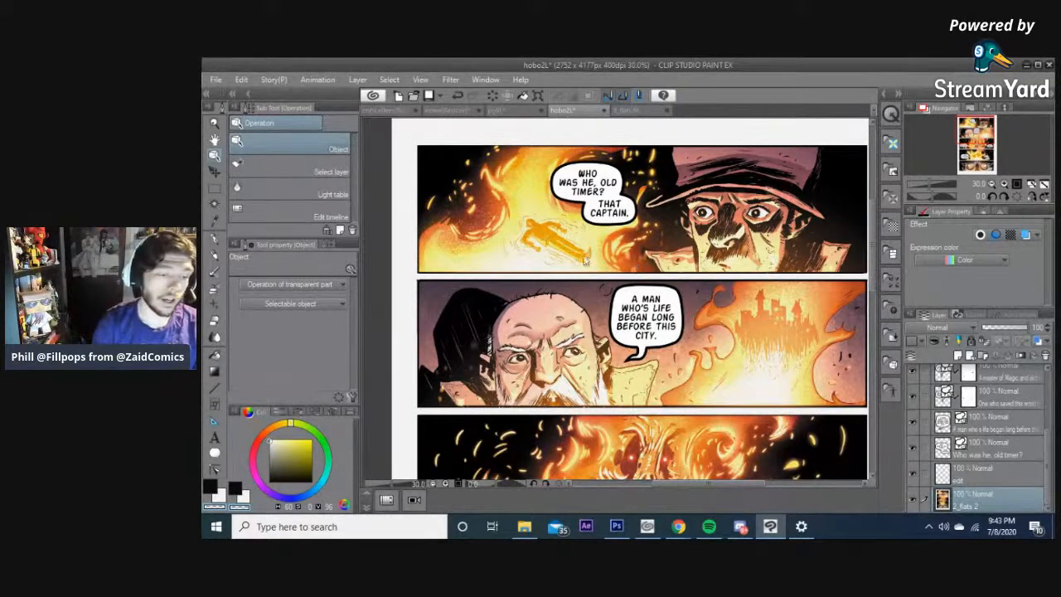
{"action": "scroll", "coordinate": [595, 247], "scroll_direction": "up", "scroll_amount": 1}
{"action": "left_click_drag", "start_coordinate": [627, 246], "coordinate": [602, 257]}
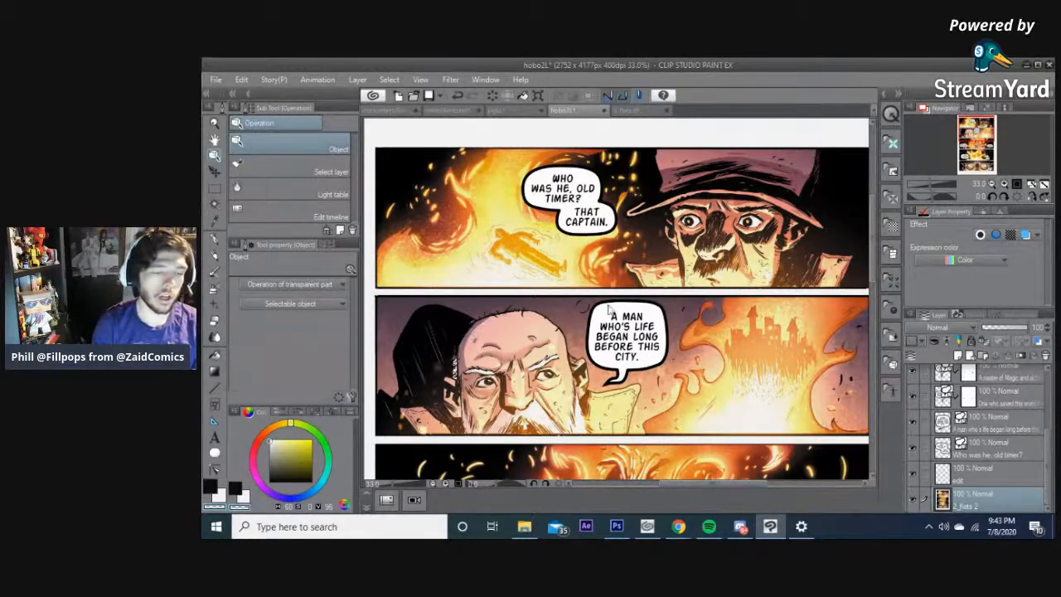
{"action": "scroll", "coordinate": [701, 214], "scroll_direction": "down", "scroll_amount": 5}
{"action": "left_click_drag", "start_coordinate": [701, 214], "coordinate": [695, 339]}
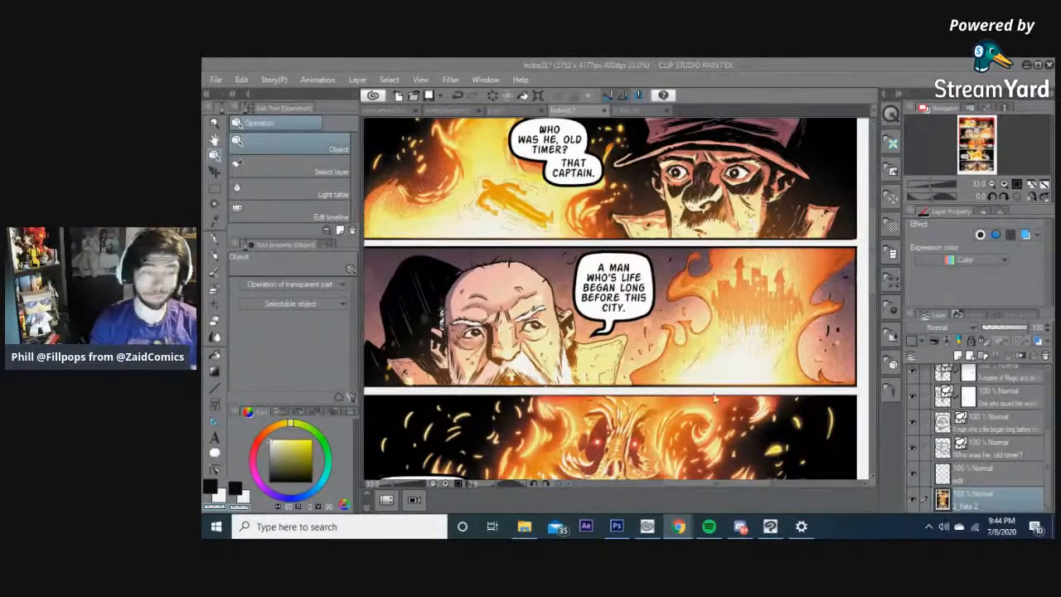
{"action": "left_click", "coordinate": [718, 63]}
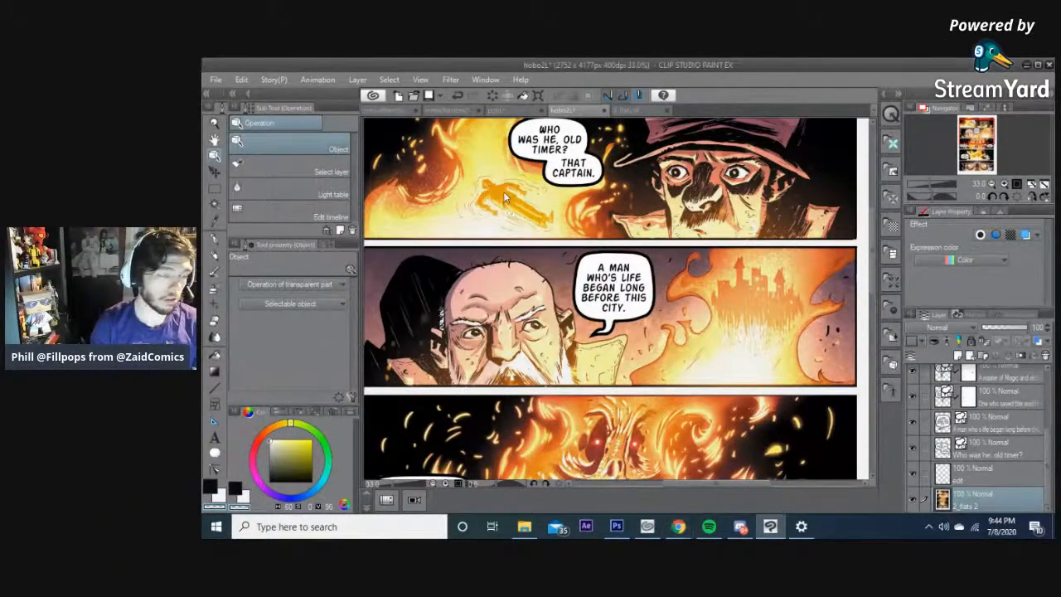
- Try to add a bent tail beneath the "That captain." balloon with the Balloon tail tool
{"action": "key", "text": "ctrl+plus"}
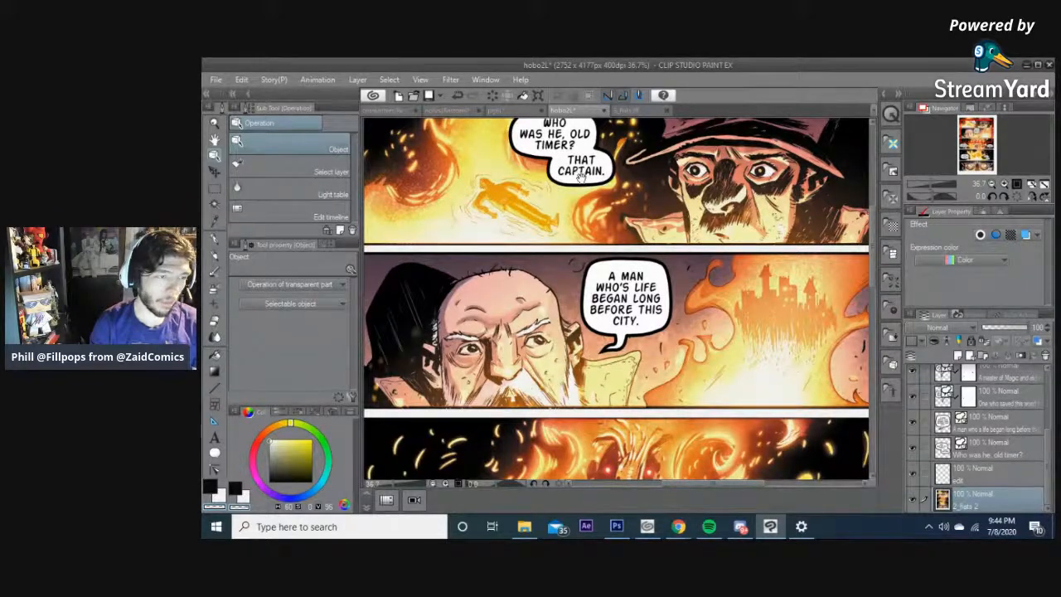
{"action": "left_click_drag", "start_coordinate": [581, 177], "coordinate": [609, 232]}
{"action": "scroll", "coordinate": [613, 209], "scroll_direction": "up", "scroll_amount": 2}
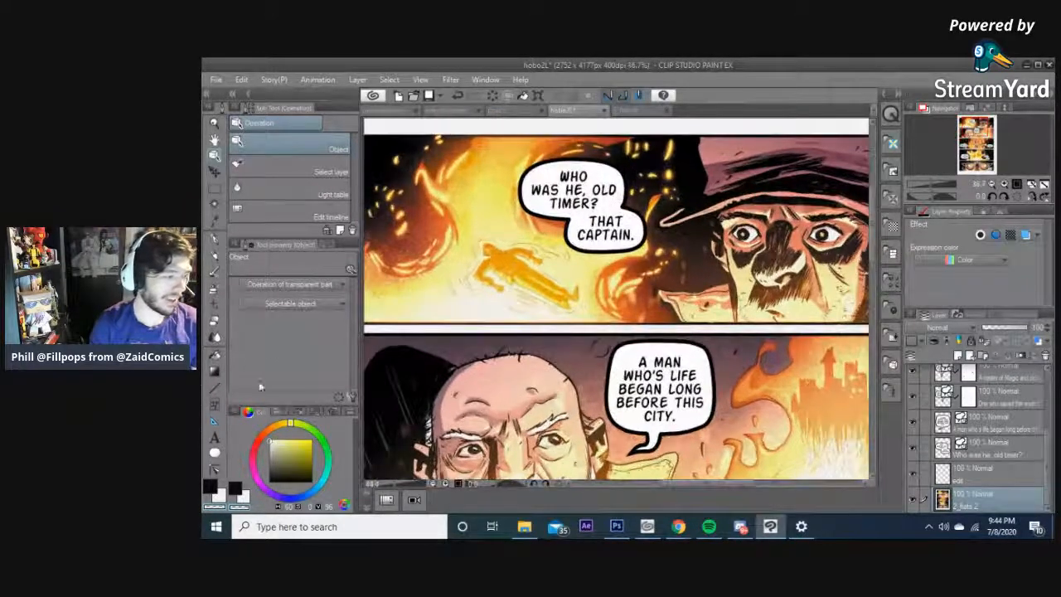
{"action": "left_click", "coordinate": [215, 453]}
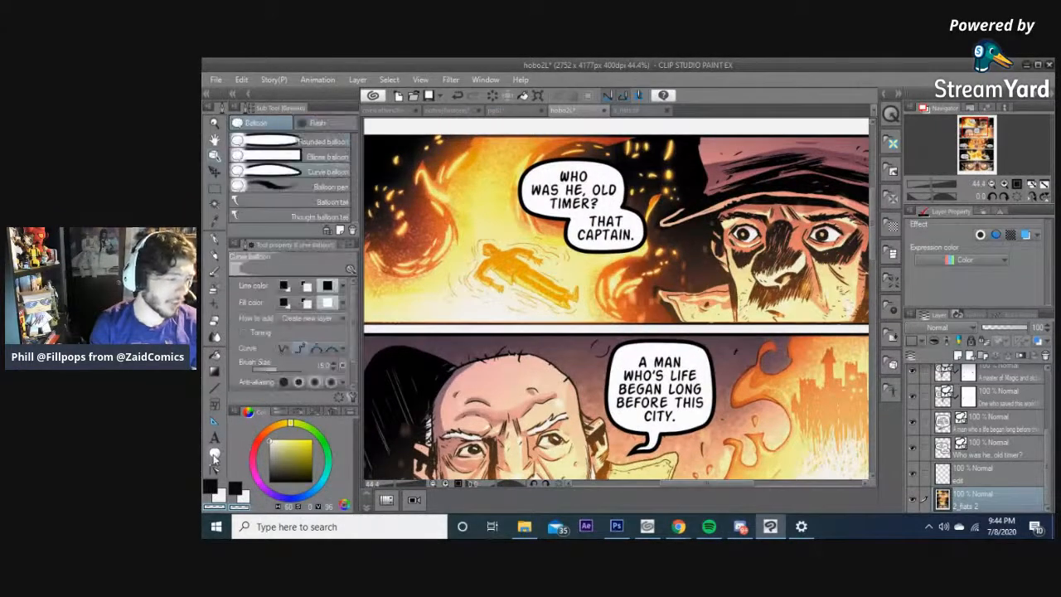
{"action": "left_click", "coordinate": [311, 201]}
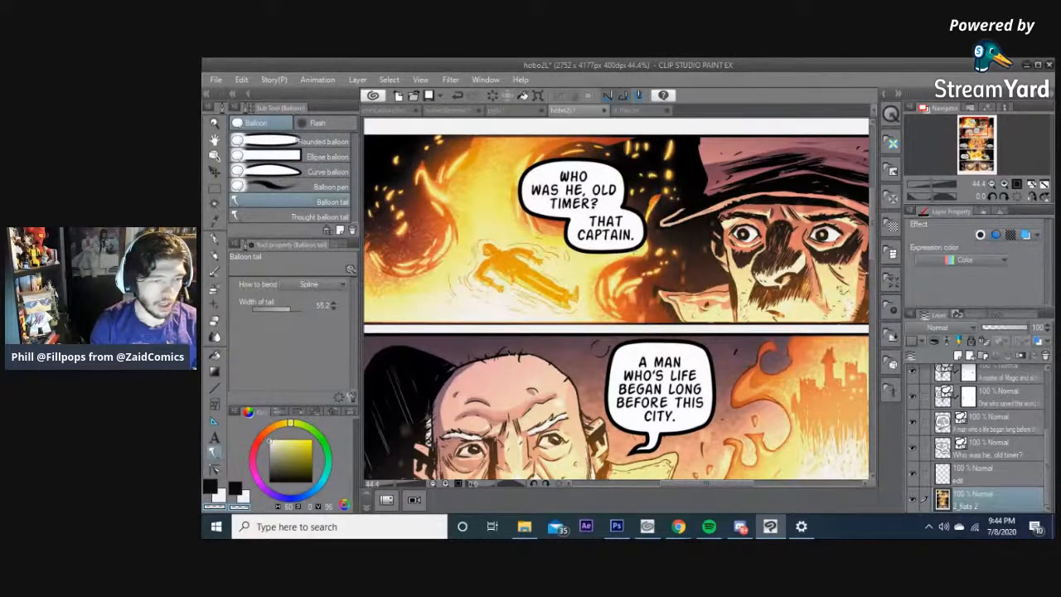
{"action": "scroll", "coordinate": [523, 158], "scroll_direction": "up", "scroll_amount": 2}
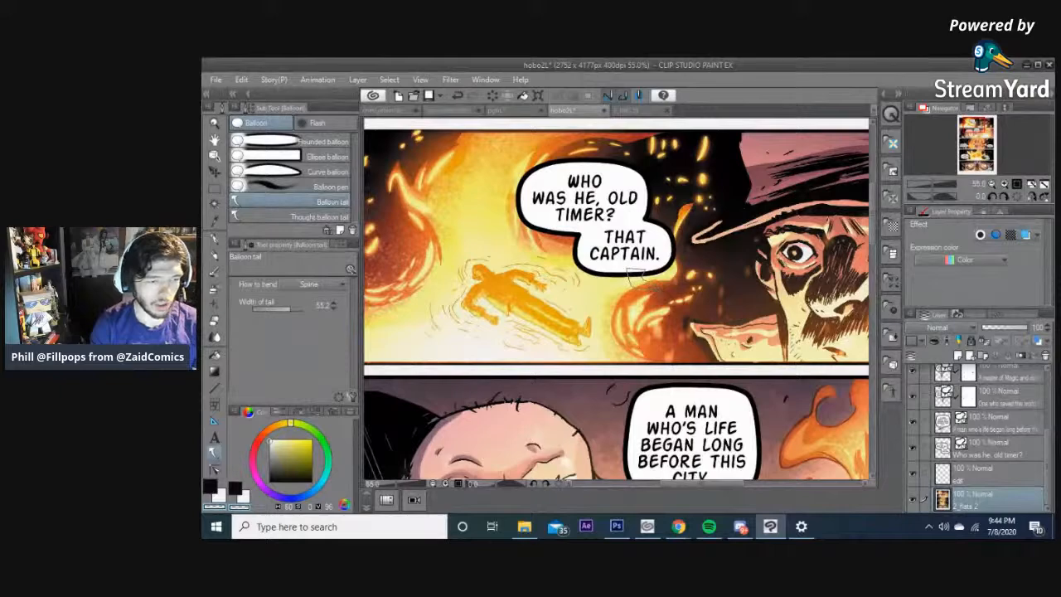
{"action": "left_click", "coordinate": [632, 274]}
{"action": "scroll", "coordinate": [608, 321], "scroll_direction": "down", "scroll_amount": 2}
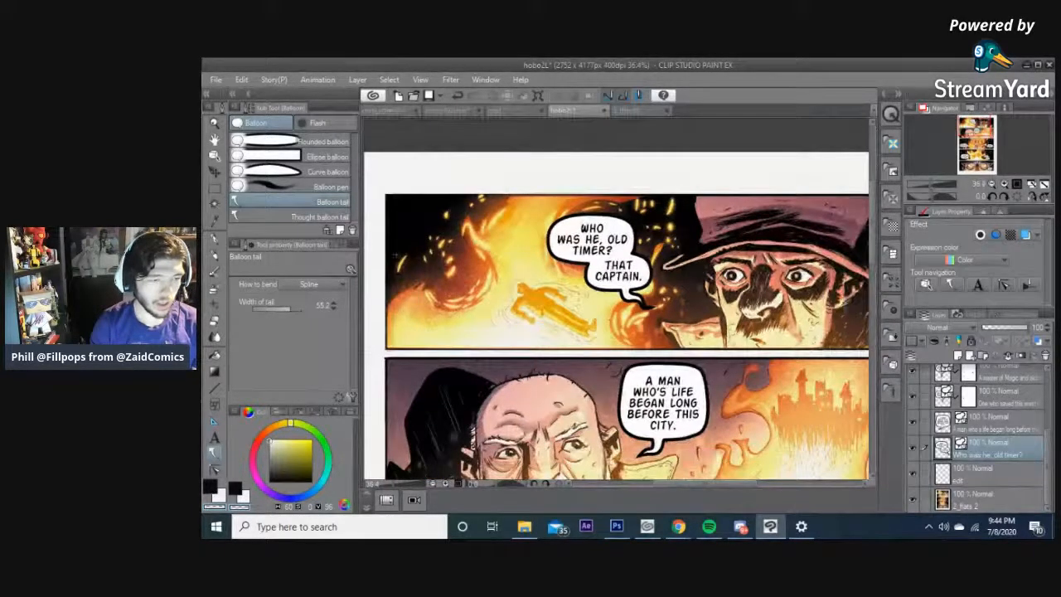
- Try a replacement tail from the lower right edge of the "That captain." balloon, reaching towards the man in the hat
{"action": "scroll", "coordinate": [602, 290], "scroll_direction": "up", "scroll_amount": 3}
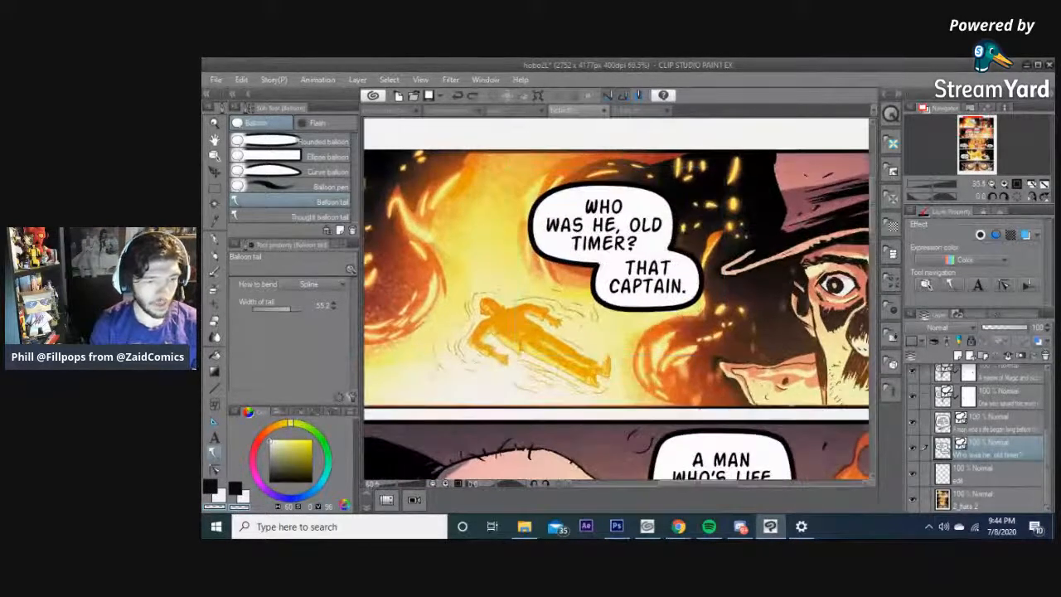
{"action": "scroll", "coordinate": [603, 290], "scroll_direction": "up", "scroll_amount": 1}
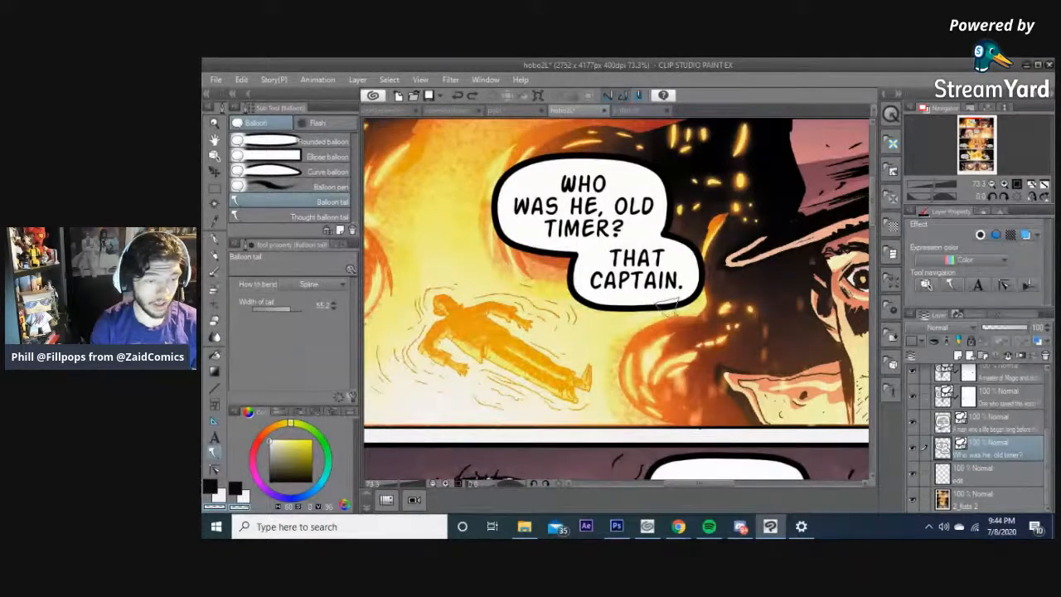
{"action": "double_click", "coordinate": [707, 330]}
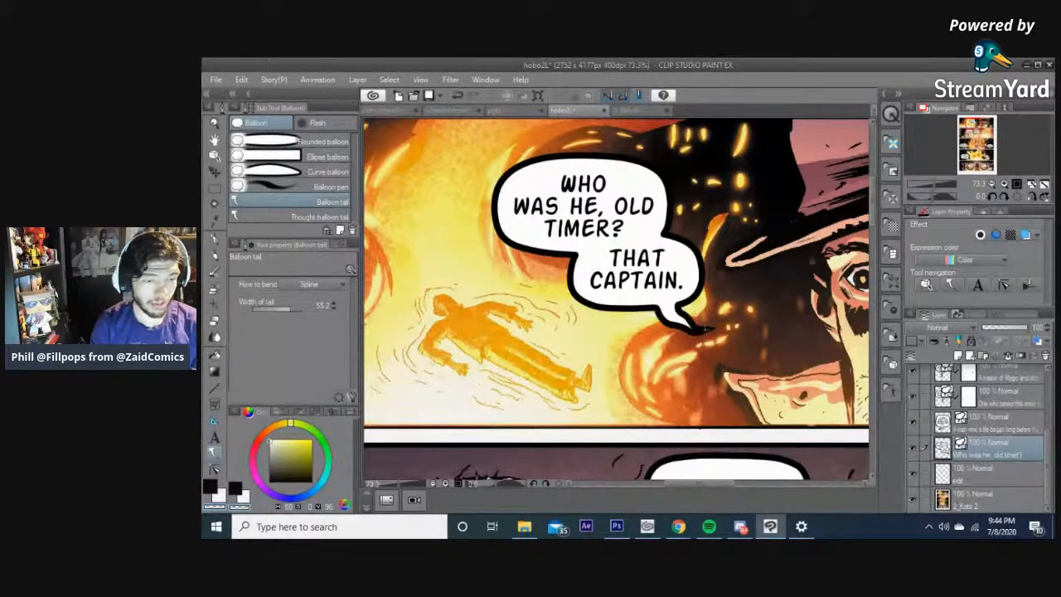
{"action": "scroll", "coordinate": [638, 344], "scroll_direction": "down", "scroll_amount": 1}
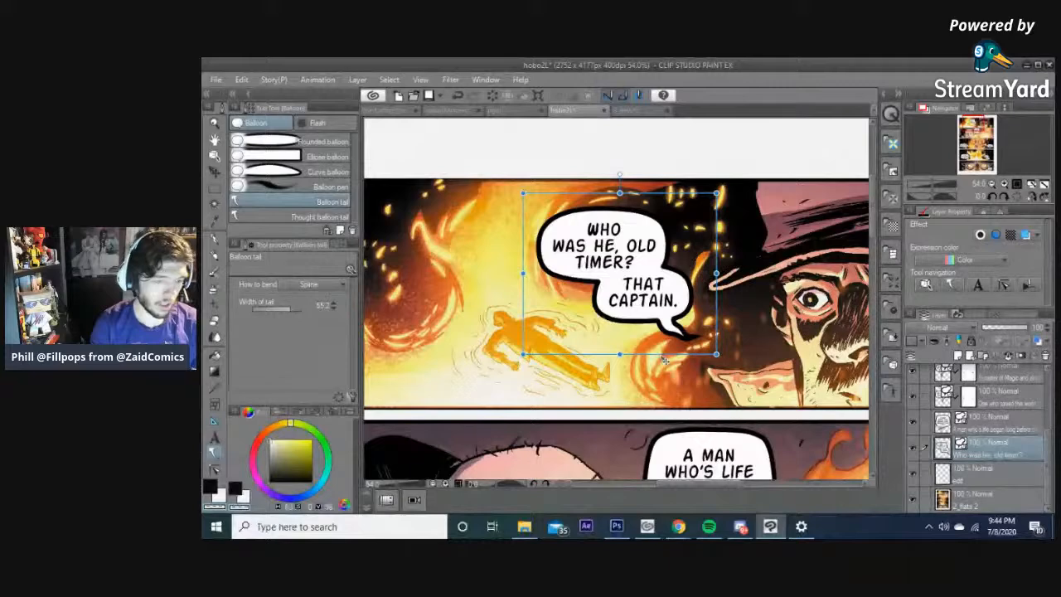
- Shift both joined balloons in the first panel slightly down and to the right, keeping them overlapped
{"action": "left_click", "coordinate": [214, 155]}
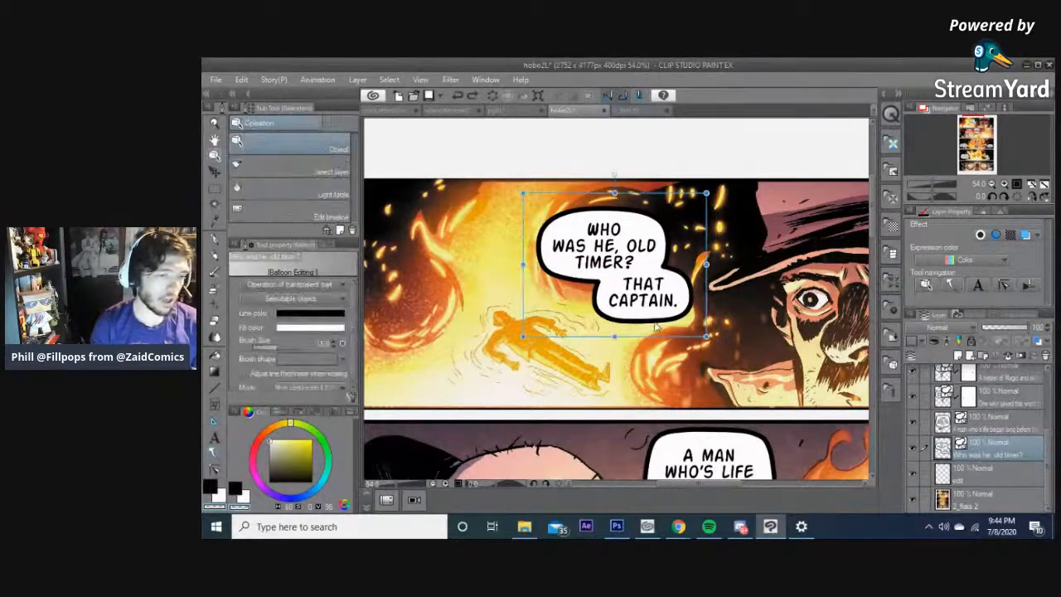
{"action": "left_click_drag", "start_coordinate": [676, 320], "coordinate": [683, 326]}
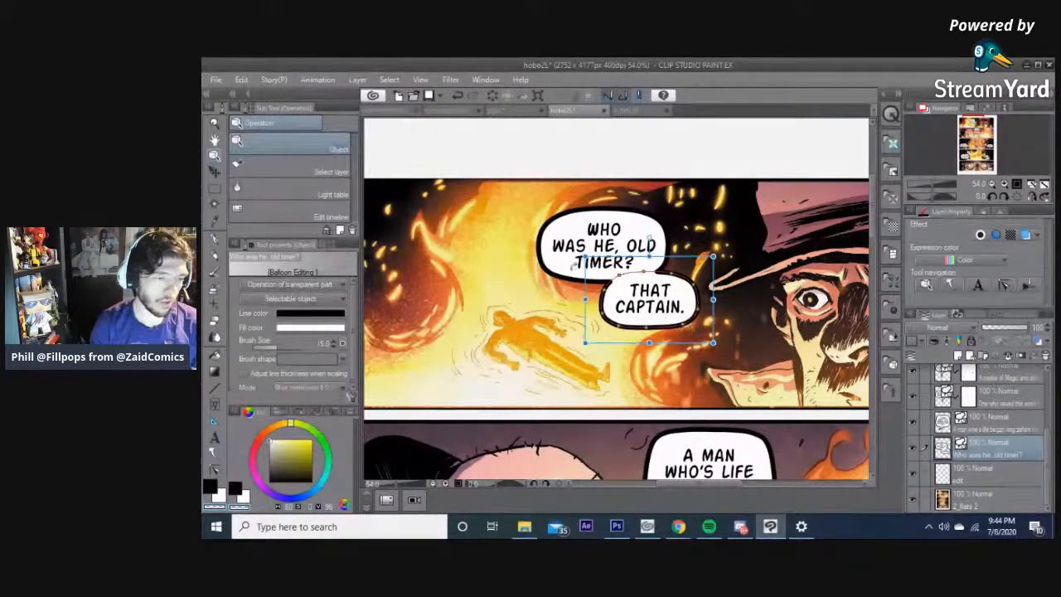
{"action": "mouse_move", "coordinate": [544, 272]}
{"action": "left_mouse_down"}
{"action": "mouse_move", "coordinate": [539, 252]}
{"action": "mouse_move", "coordinate": [554, 280]}
{"action": "left_mouse_up"}
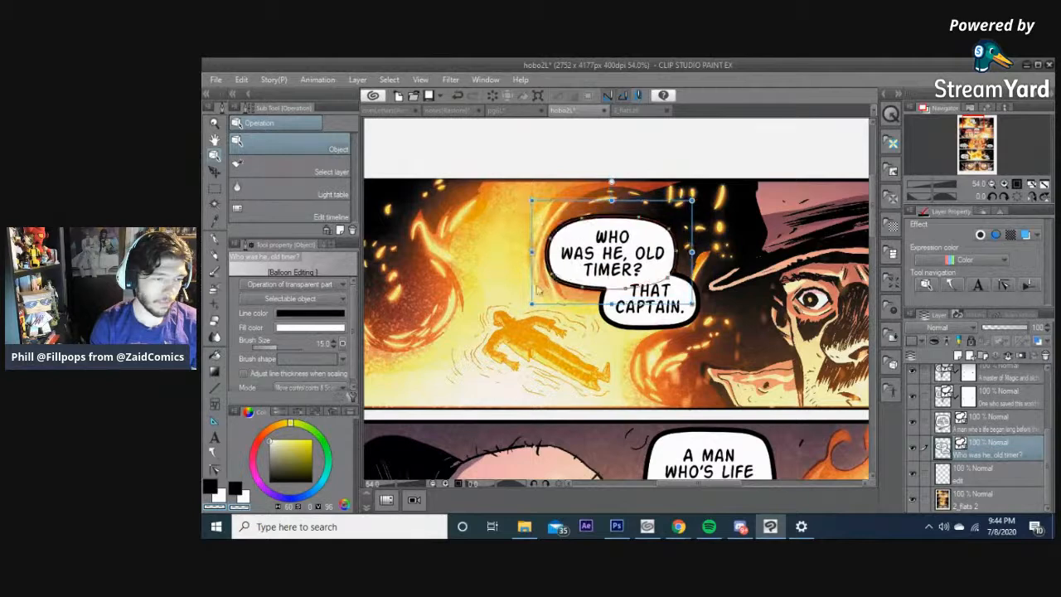
- Add a short curved balloon tail under the "That captain." balloon and extend its tip slightly down and right
{"action": "left_click", "coordinate": [214, 454]}
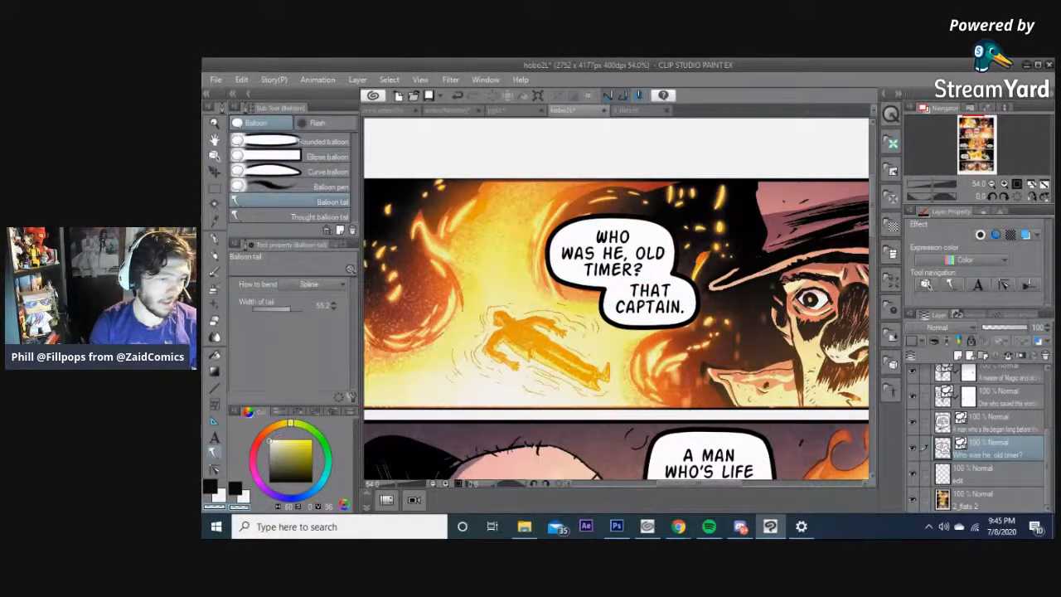
{"action": "scroll", "coordinate": [746, 344], "scroll_direction": "up", "scroll_amount": 2}
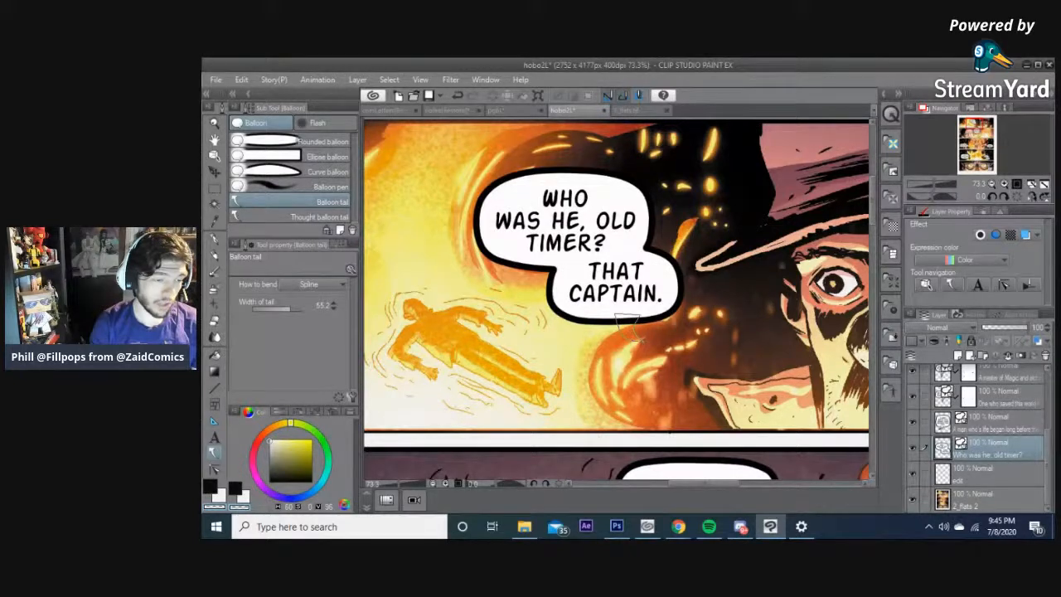
{"action": "left_click_drag", "start_coordinate": [637, 339], "coordinate": [644, 341]}
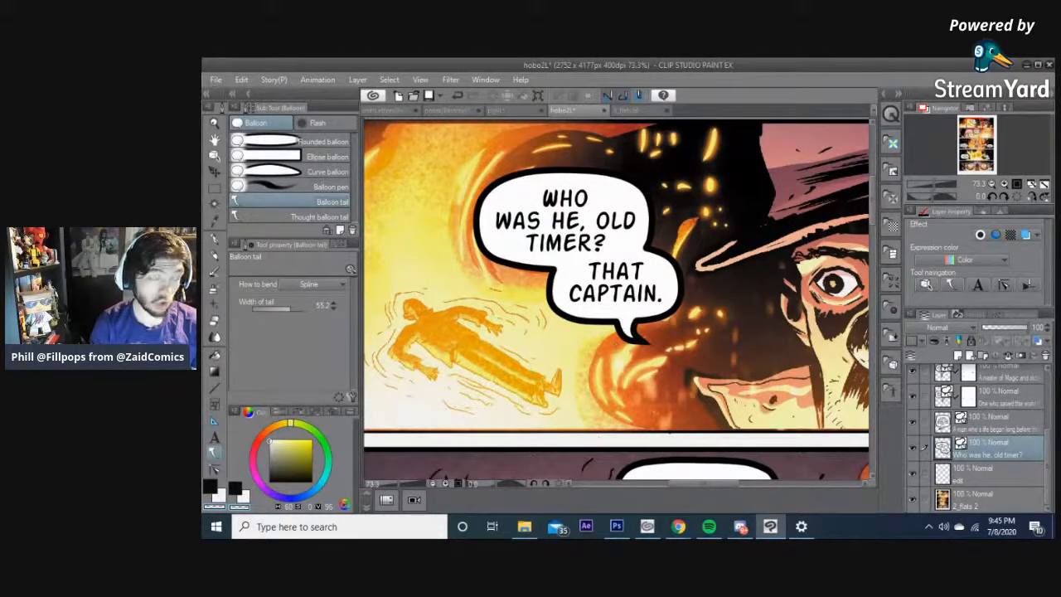
{"action": "left_click", "coordinate": [214, 158]}
{"action": "left_click", "coordinate": [645, 340]}
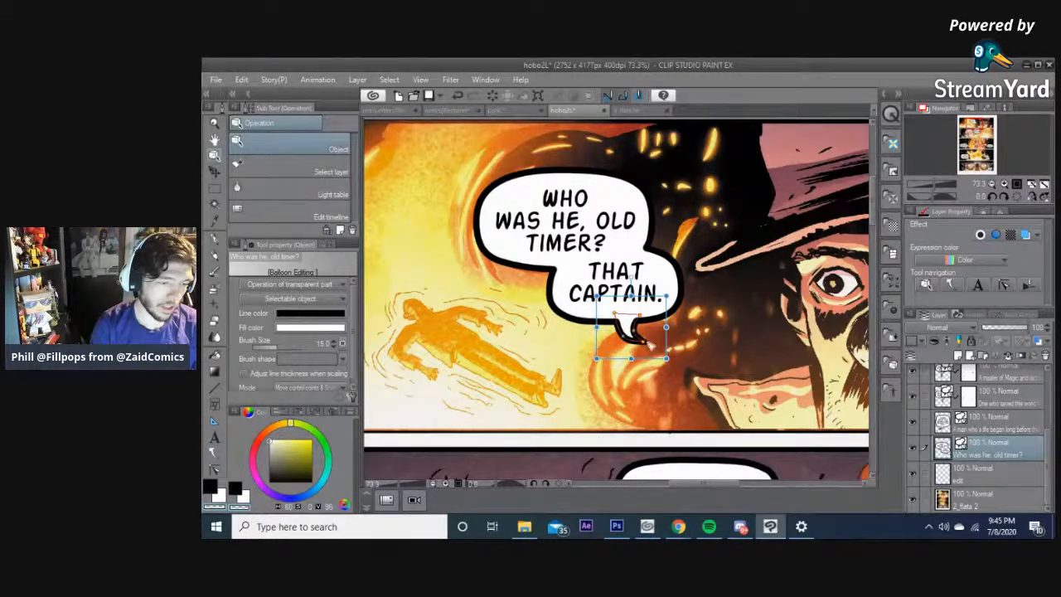
{"action": "left_click", "coordinate": [715, 335]}
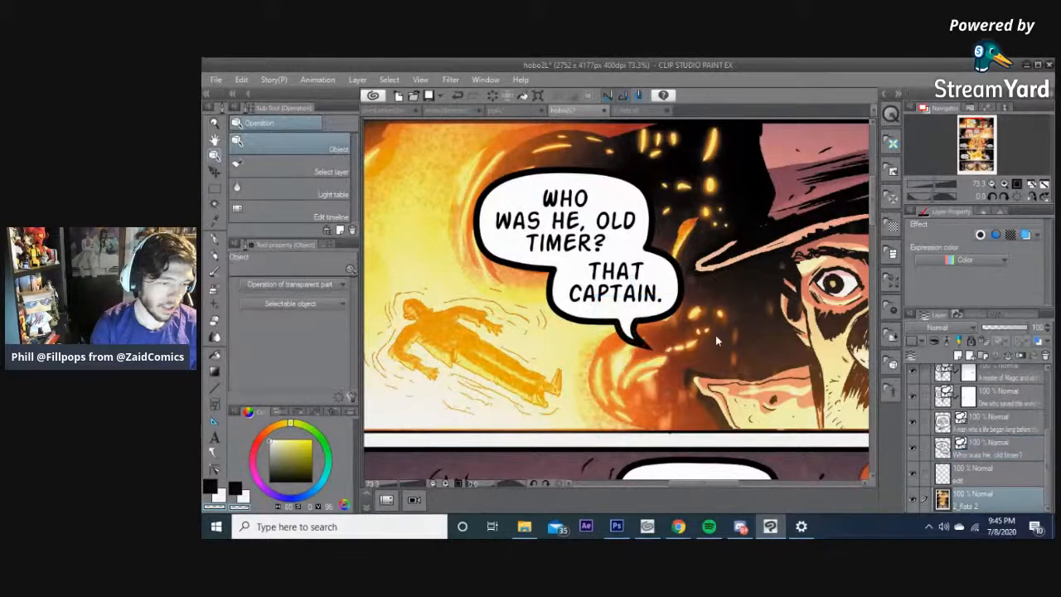
- Review the balloons and their tails from the first panel through the fourth, returning to the first two panels
{"action": "scroll", "coordinate": [714, 335], "scroll_direction": "down", "scroll_amount": 3}
{"action": "left_click_drag", "start_coordinate": [714, 334], "coordinate": [692, 277]}
{"action": "scroll", "coordinate": [692, 277], "scroll_direction": "down", "scroll_amount": 5}
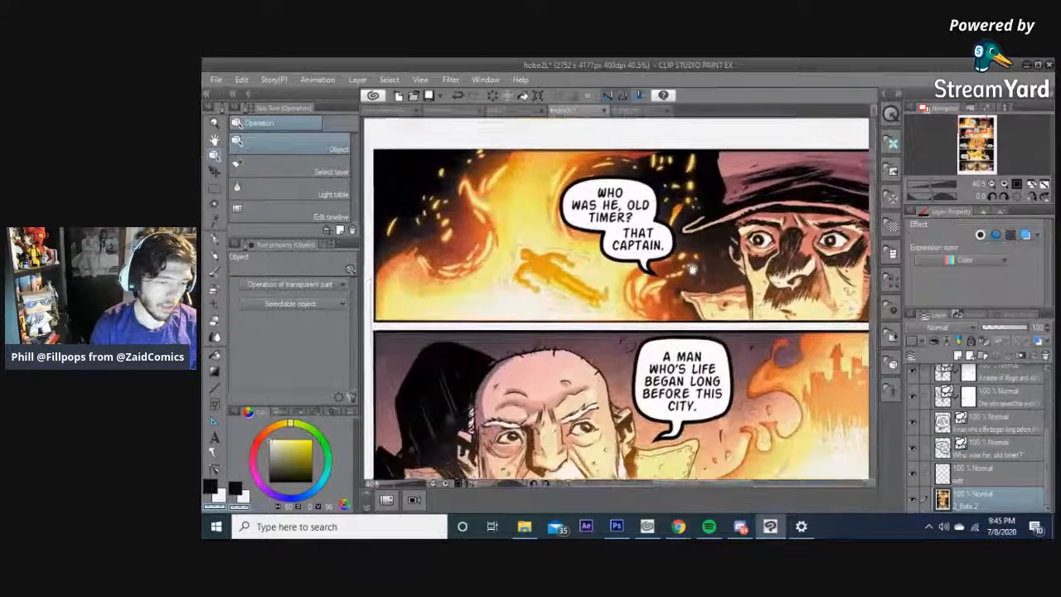
{"action": "left_click_drag", "start_coordinate": [708, 367], "coordinate": [719, 303]}
{"action": "left_click_drag", "start_coordinate": [719, 364], "coordinate": [531, 318]}
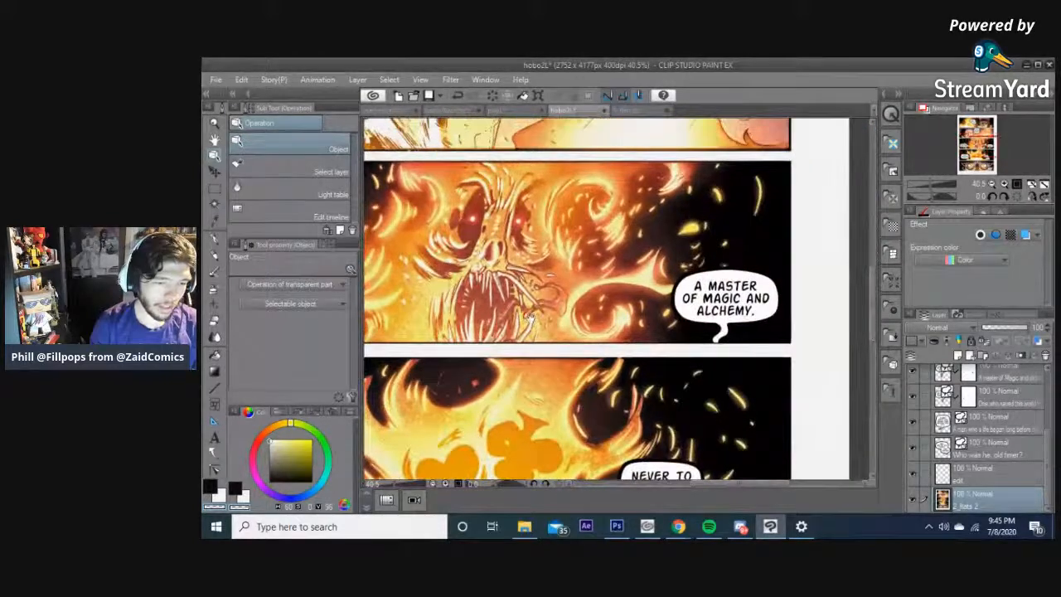
{"action": "left_click_drag", "start_coordinate": [668, 374], "coordinate": [724, 309]}
{"action": "scroll", "coordinate": [724, 309], "scroll_direction": "down", "scroll_amount": 4}
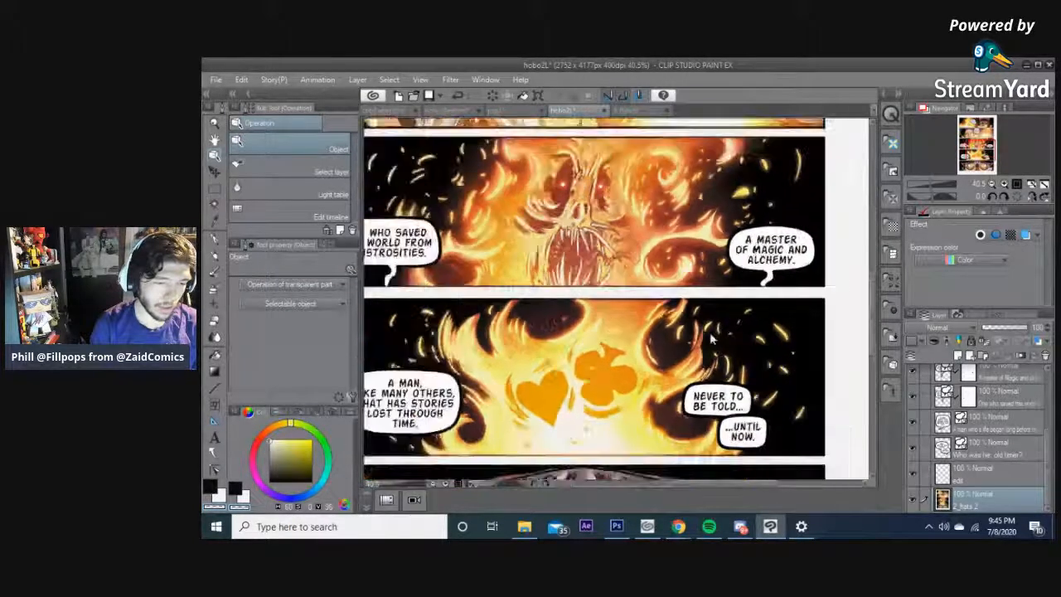
{"action": "left_click_drag", "start_coordinate": [625, 246], "coordinate": [628, 238]}
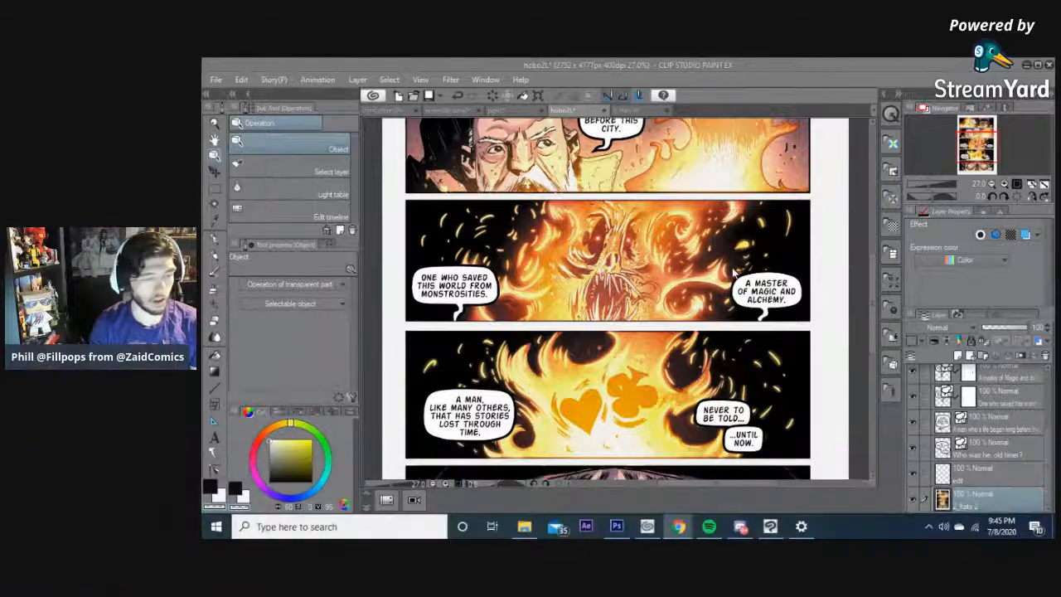
{"action": "left_click", "coordinate": [768, 66]}
{"action": "left_click_drag", "start_coordinate": [644, 156], "coordinate": [679, 243]}
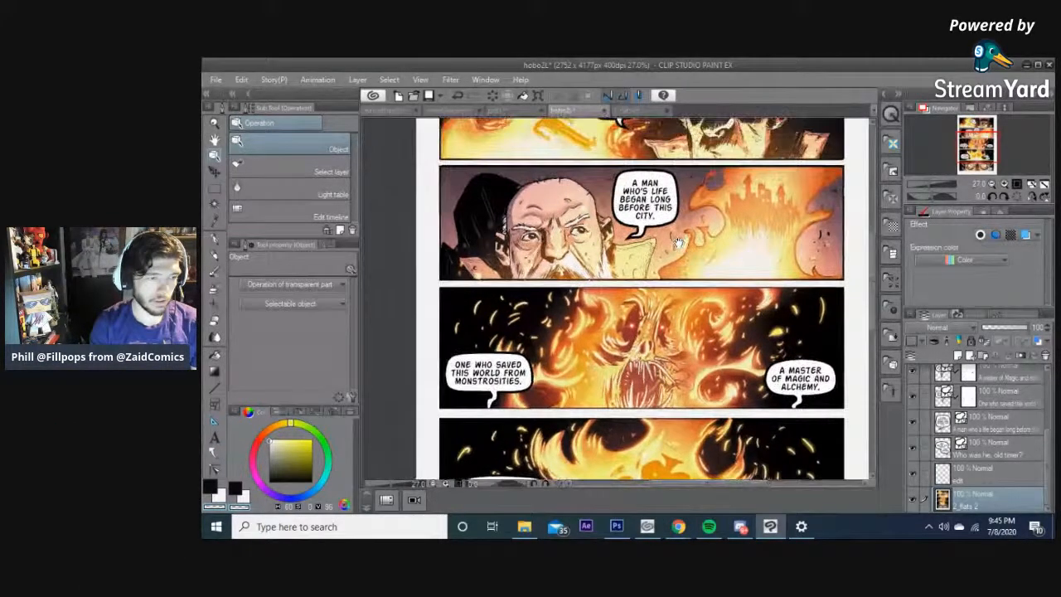
{"action": "left_click_drag", "start_coordinate": [650, 176], "coordinate": [660, 272]}
{"action": "scroll", "coordinate": [639, 203], "scroll_direction": "up", "scroll_amount": 3}
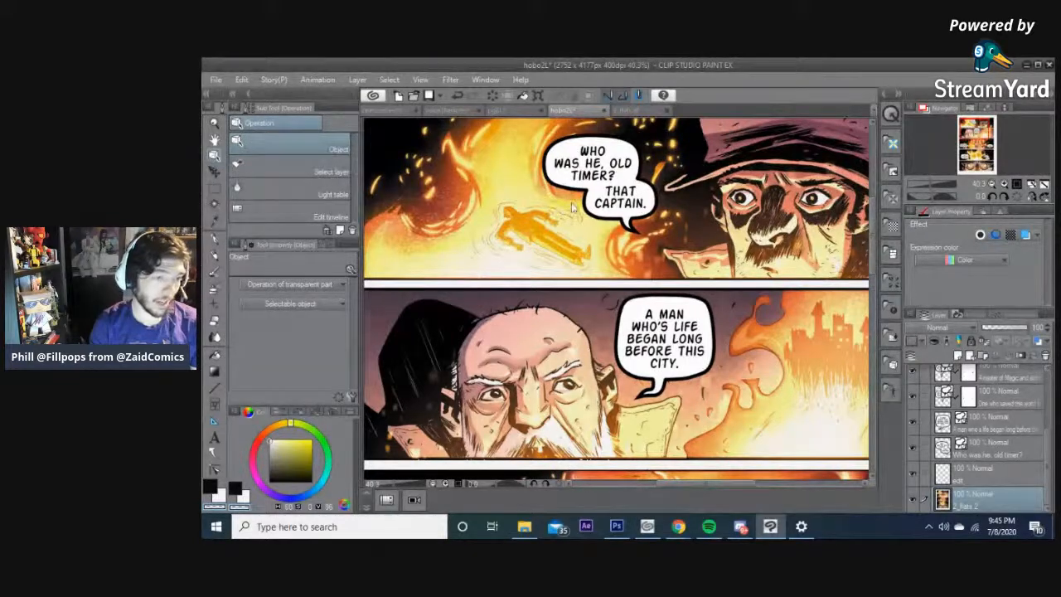
- Delete the existing tail under the "That captain." balloon in the first panel
{"action": "scroll", "coordinate": [605, 209], "scroll_direction": "up", "scroll_amount": 3}
{"action": "left_click", "coordinate": [638, 236]}
{"action": "left_click", "coordinate": [638, 236]}
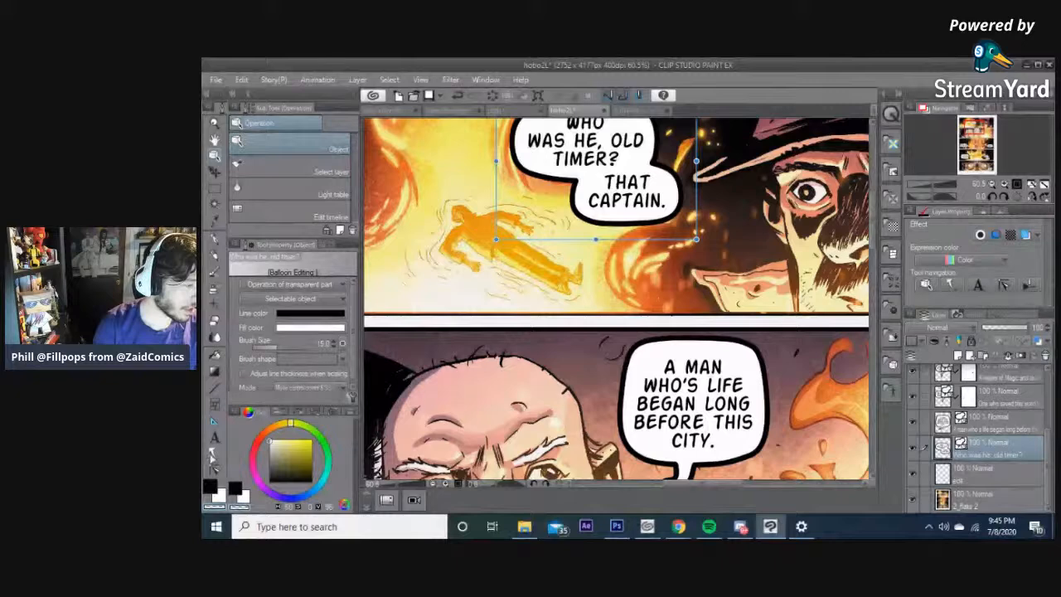
- Try a short tail at the lower edge of the "That captain." balloon and undo it
{"action": "left_click", "coordinate": [213, 452]}
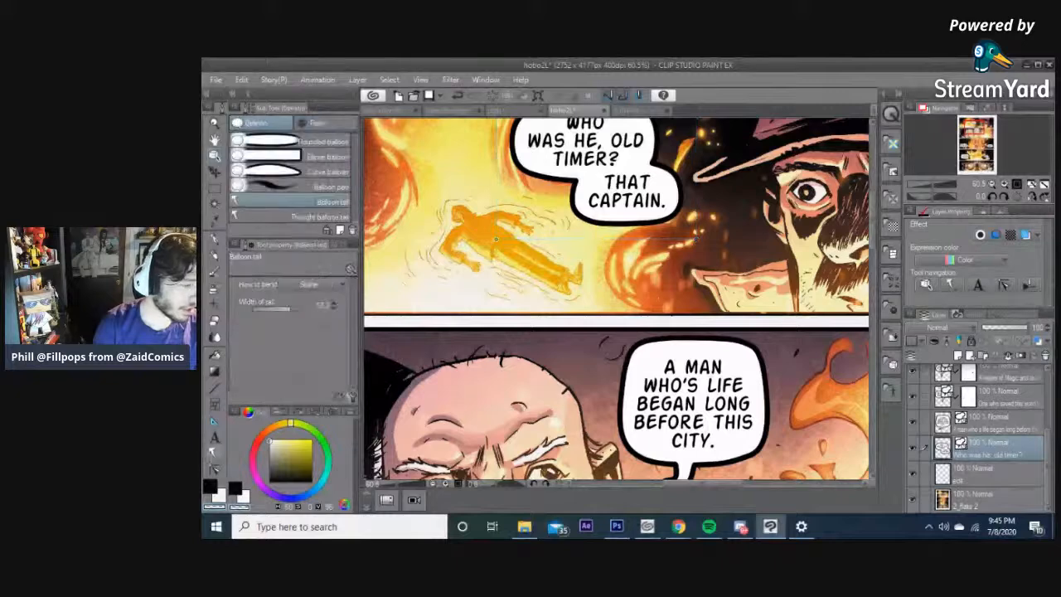
{"action": "double_click", "coordinate": [642, 234]}
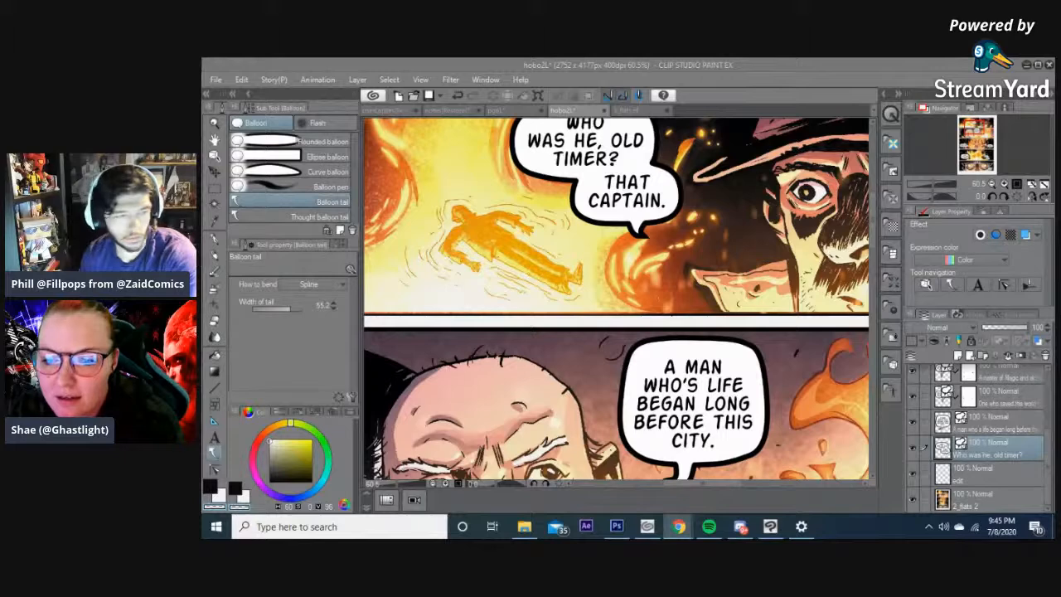
{"action": "left_click", "coordinate": [838, 62]}
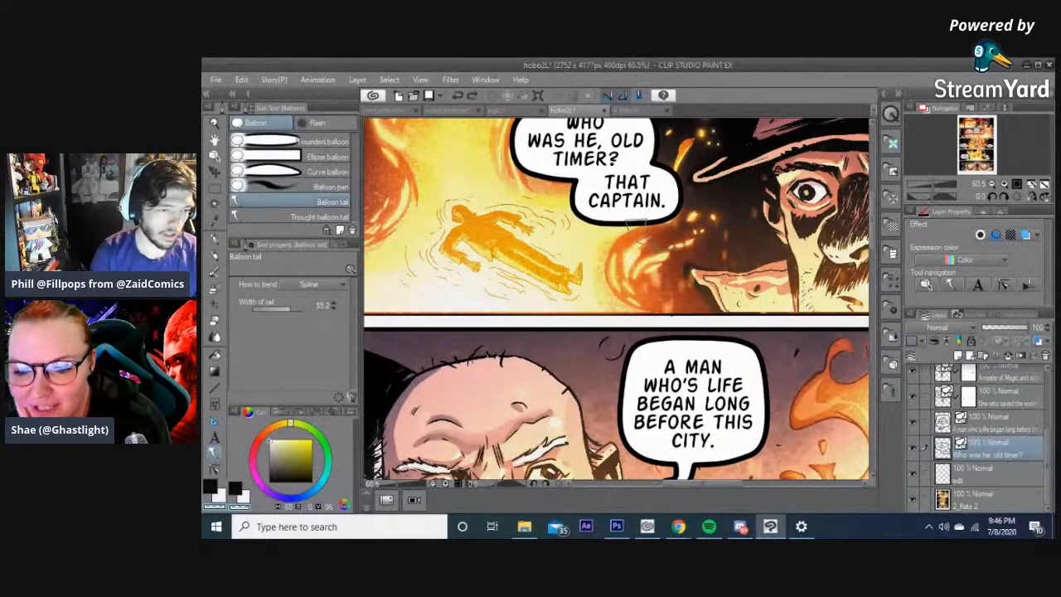
- Try a longer tail under the "That captain." balloon, curving right towards the man in the hat, and delete it
{"action": "left_click_drag", "start_coordinate": [632, 222], "coordinate": [668, 251]}
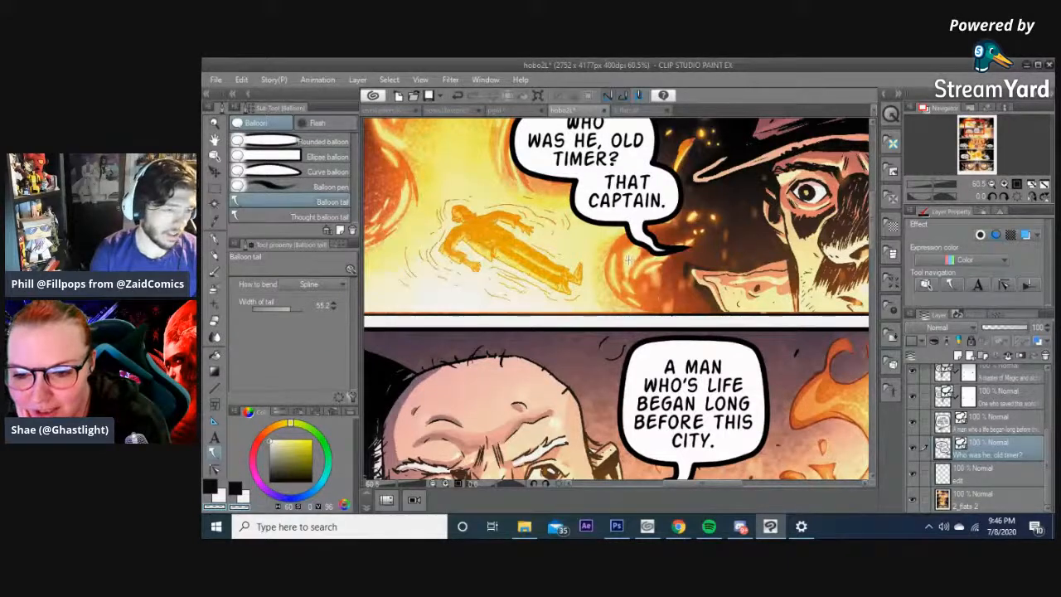
{"action": "left_click", "coordinate": [217, 157]}
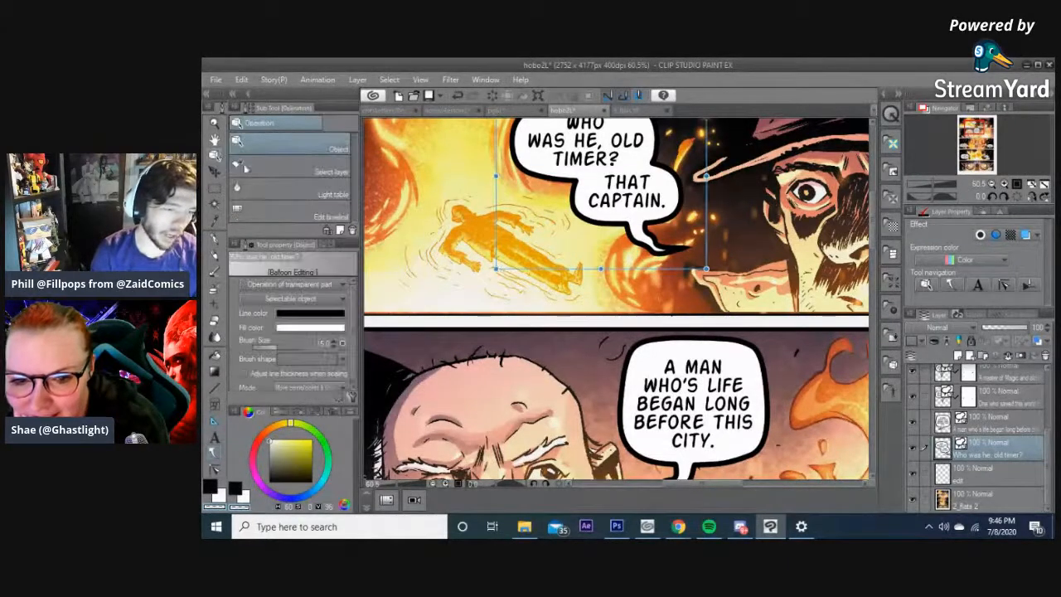
{"action": "left_click", "coordinate": [683, 250]}
{"action": "left_click", "coordinate": [686, 243]}
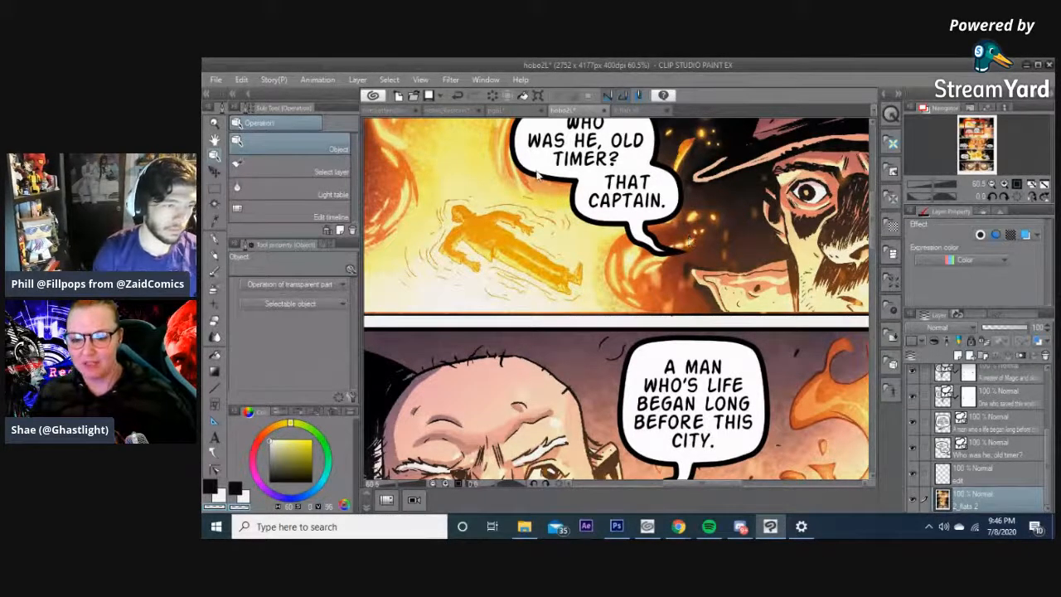
{"action": "left_click", "coordinate": [655, 256]}
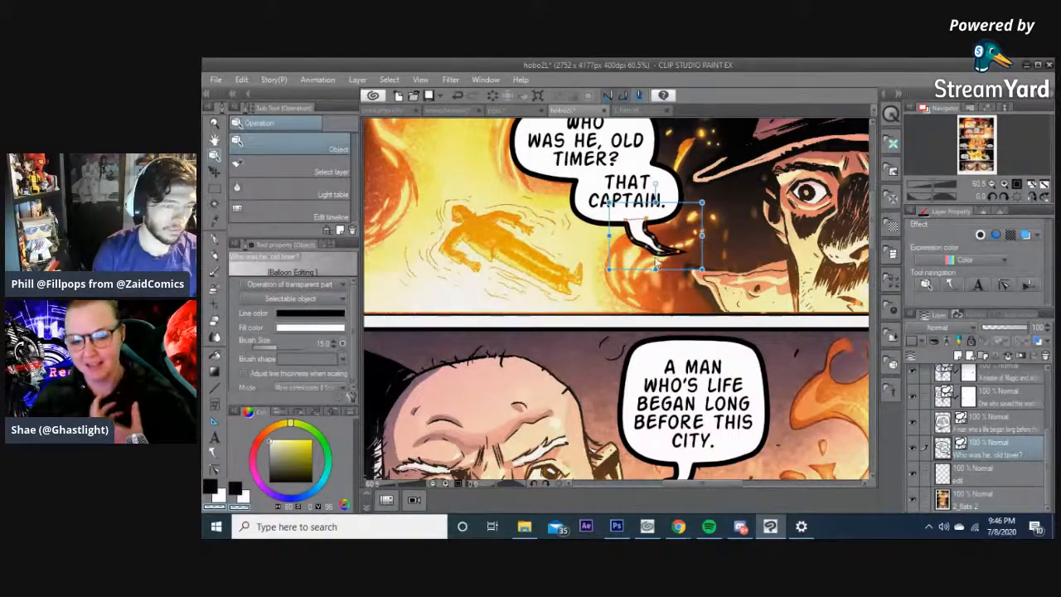
{"action": "left_click_drag", "start_coordinate": [655, 264], "coordinate": [640, 317]}
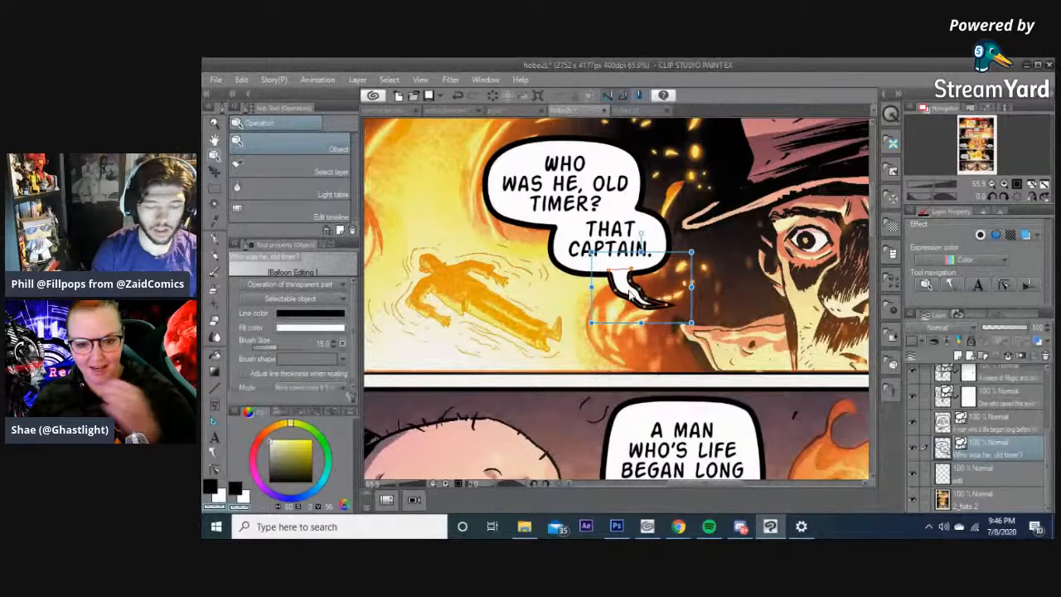
{"action": "left_click", "coordinate": [632, 295]}
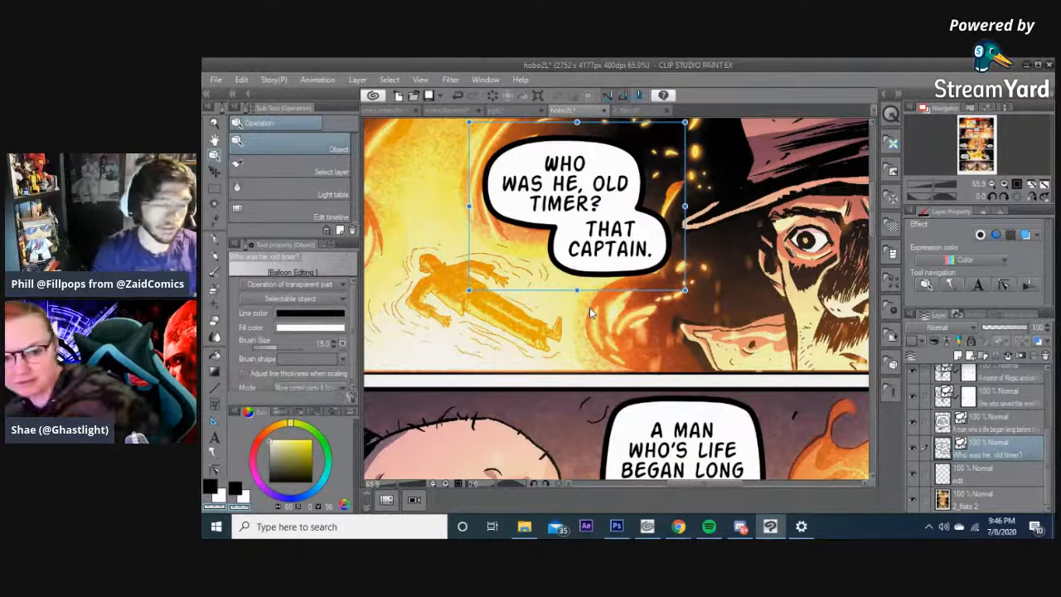
- Add a short balloon tail beneath "That captain.", with its tip pointing slightly down and right
{"action": "left_click", "coordinate": [214, 451]}
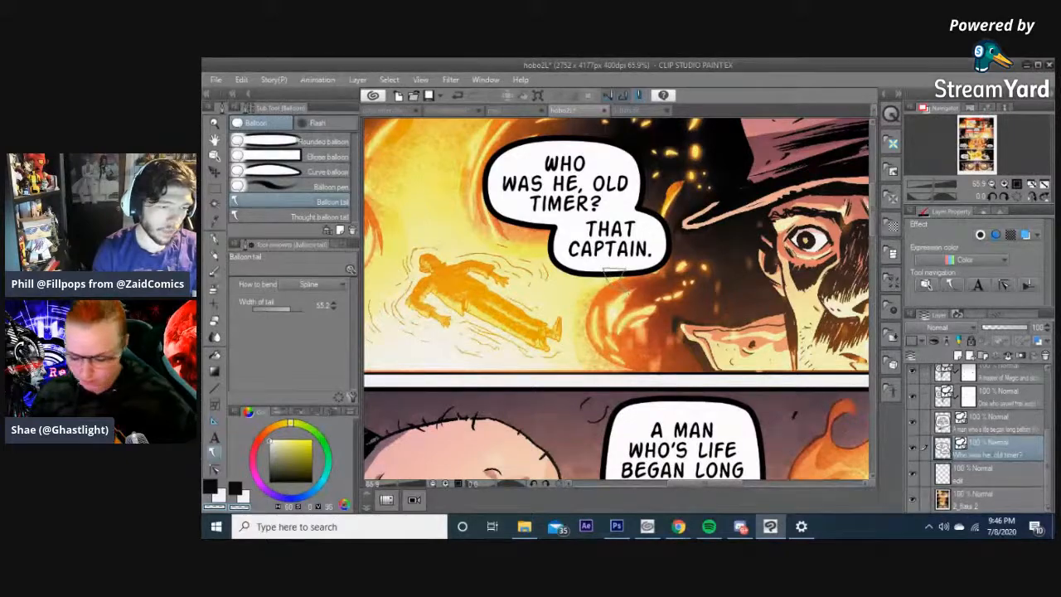
{"action": "scroll", "coordinate": [634, 273], "scroll_direction": "down", "scroll_amount": 5}
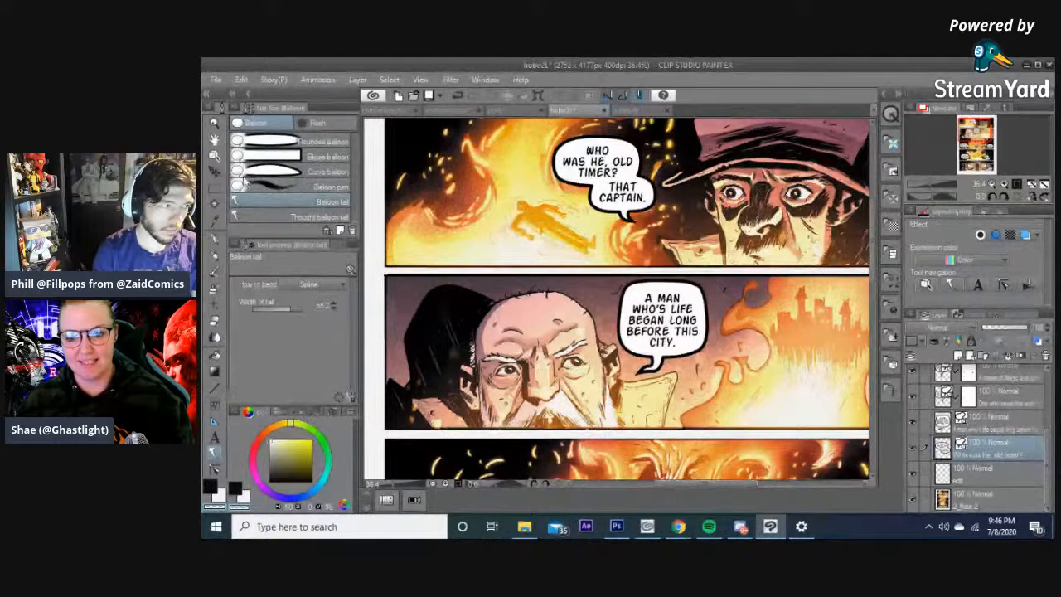
{"action": "key", "text": "o"}
{"action": "left_click", "coordinate": [635, 221]}
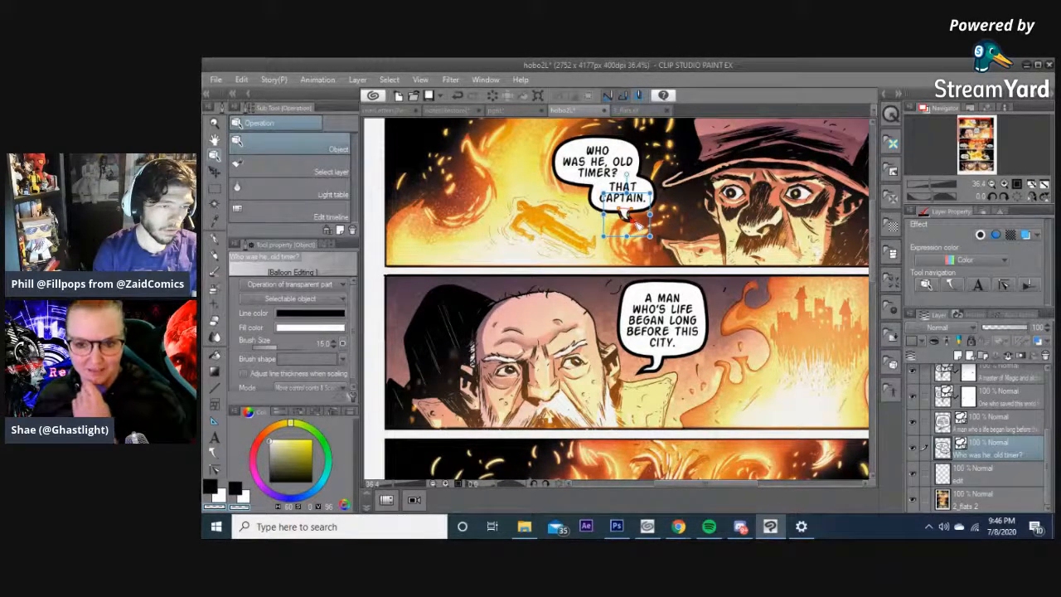
{"action": "left_click", "coordinate": [627, 260]}
- Add a slightly curved tail under the "A man, like many others" balloon, reaching down to the gutter above the bottom panel
{"action": "scroll", "coordinate": [628, 259], "scroll_direction": "down", "scroll_amount": 2}
{"action": "left_click_drag", "start_coordinate": [626, 253], "coordinate": [608, 111]}
{"action": "scroll", "coordinate": [559, 284], "scroll_direction": "up", "scroll_amount": 3}
{"action": "left_click_drag", "start_coordinate": [578, 295], "coordinate": [540, 326]}
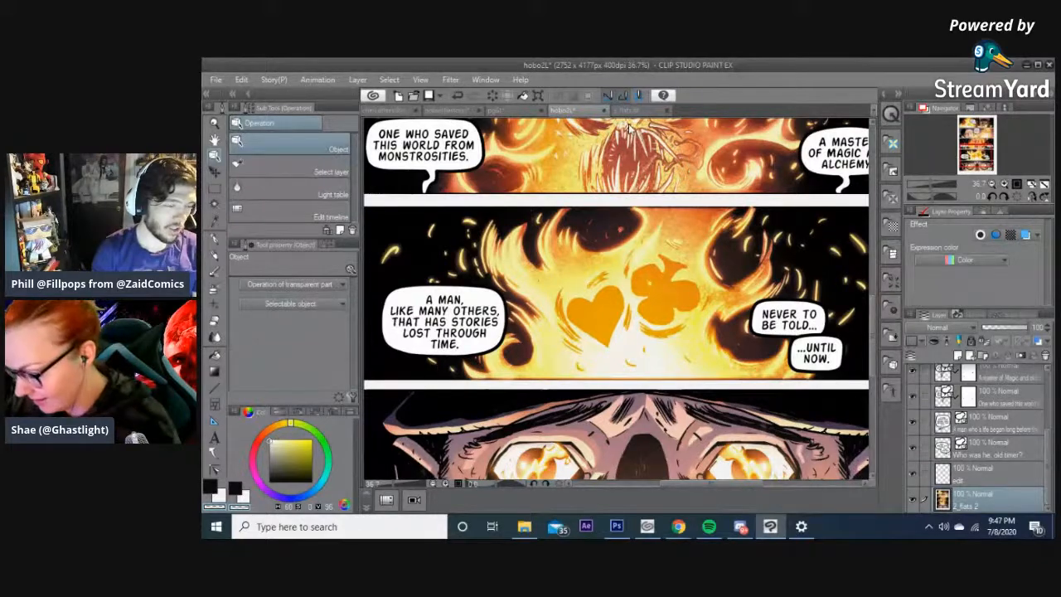
{"action": "left_click_drag", "start_coordinate": [591, 298], "coordinate": [655, 271]}
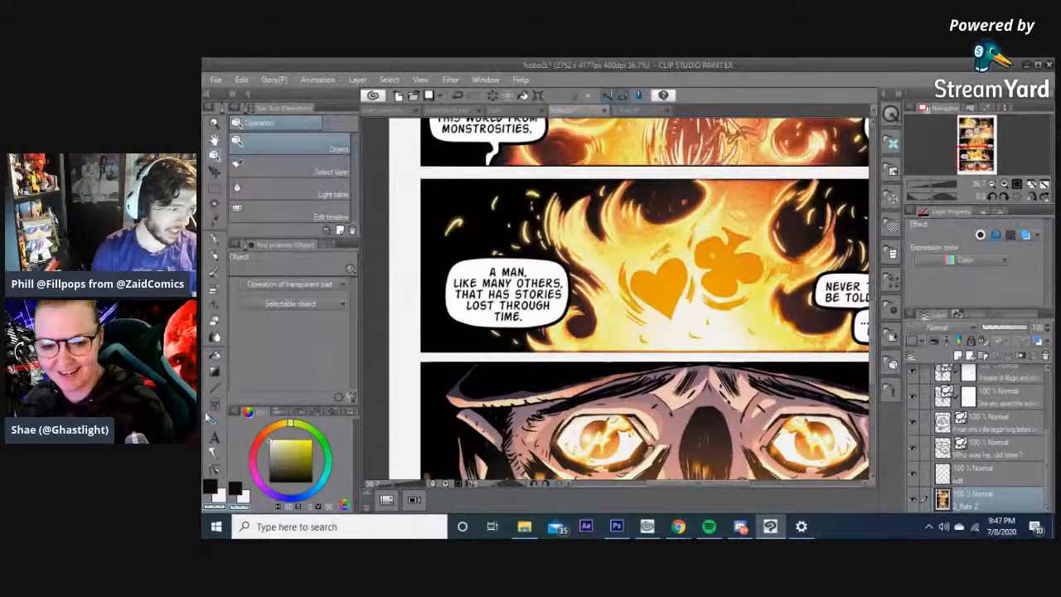
{"action": "left_click", "coordinate": [213, 452]}
{"action": "scroll", "coordinate": [497, 336], "scroll_direction": "up", "scroll_amount": 1}
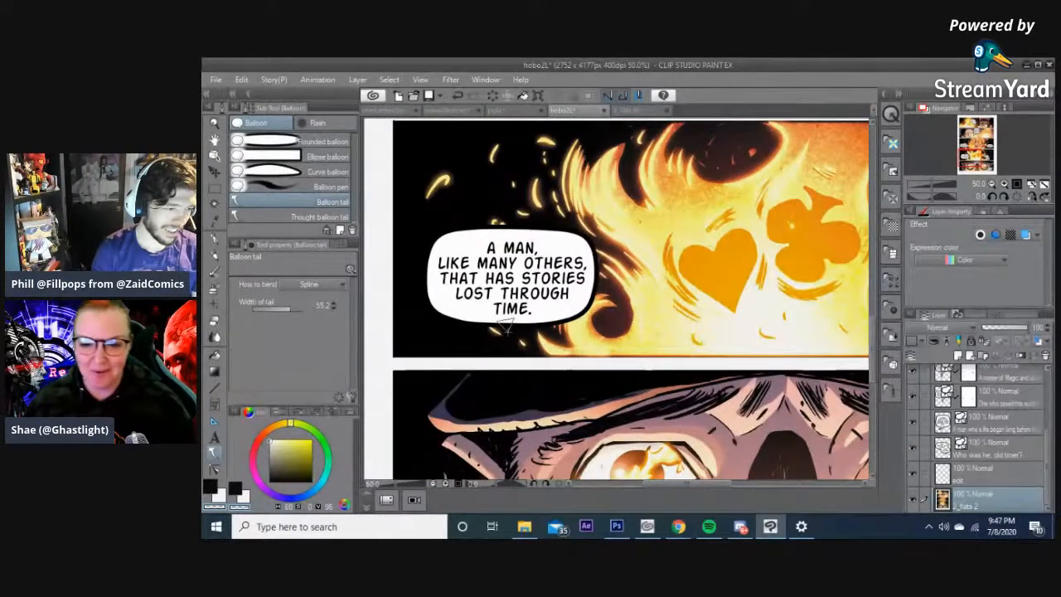
{"action": "left_click", "coordinate": [508, 338]}
{"action": "double_click", "coordinate": [502, 362]}
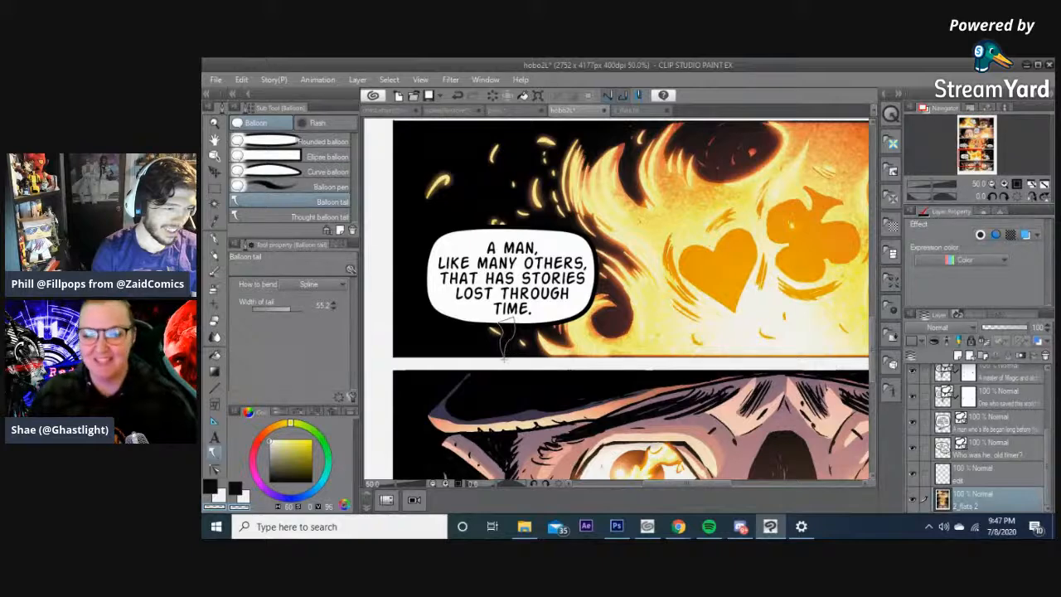
- Merge the "Never to be told..." and "...Until now." balloon layers so the two balloons join
{"action": "left_click_drag", "start_coordinate": [708, 323], "coordinate": [569, 309]}
{"action": "left_click_drag", "start_coordinate": [736, 307], "coordinate": [561, 304]}
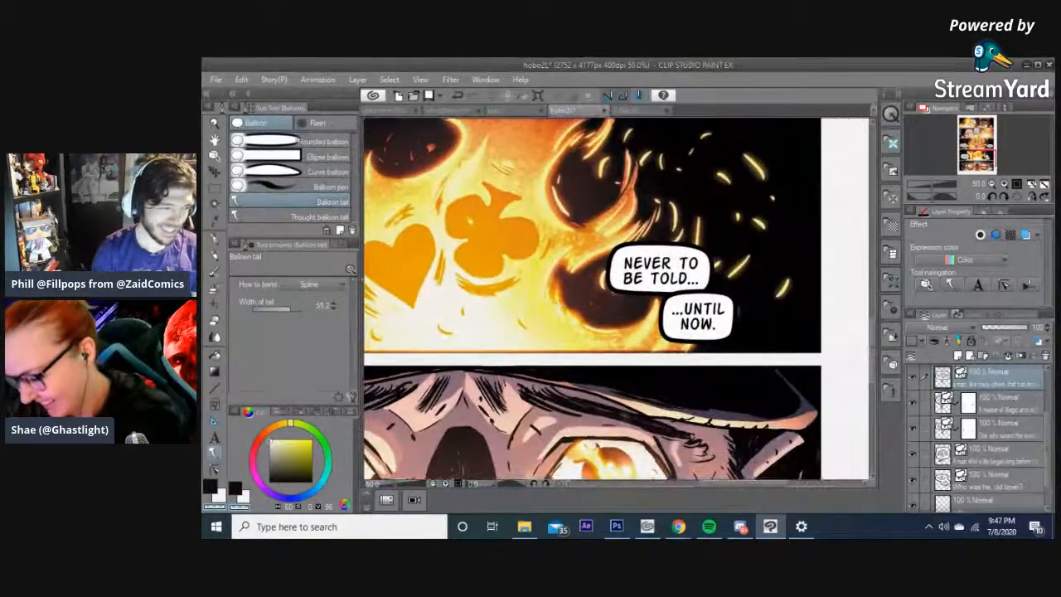
{"action": "key", "text": "o"}
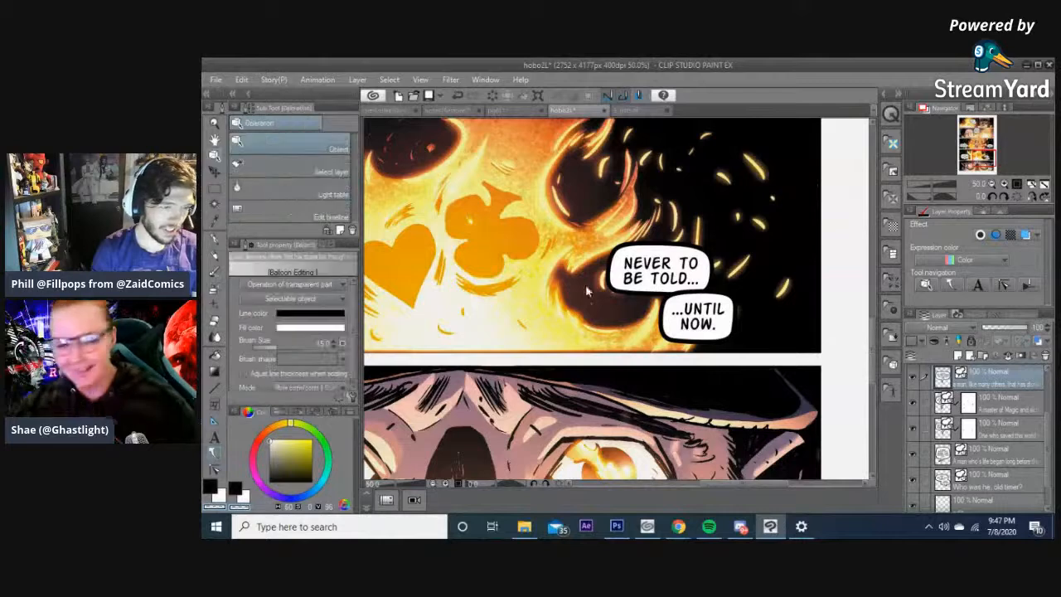
{"action": "left_click", "coordinate": [630, 289]}
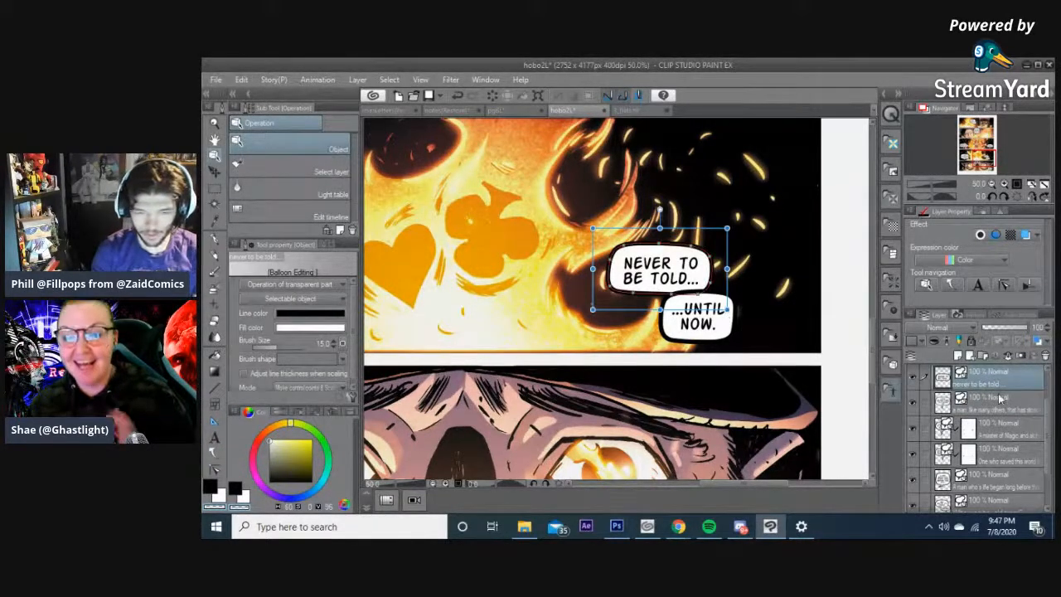
{"action": "scroll", "coordinate": [986, 394], "scroll_direction": "up", "scroll_amount": 2}
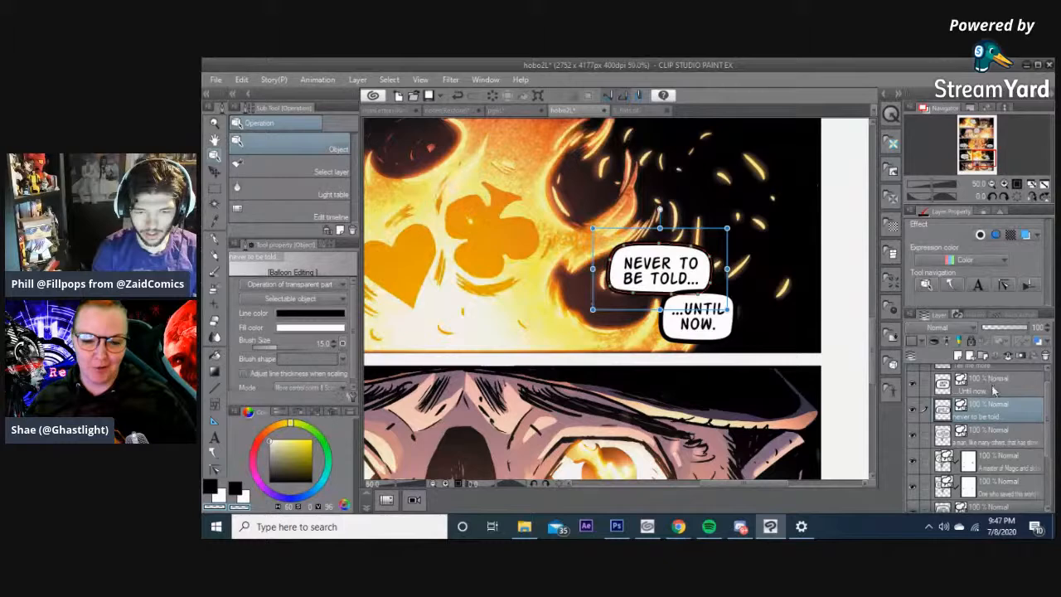
{"action": "right_click", "coordinate": [993, 391]}
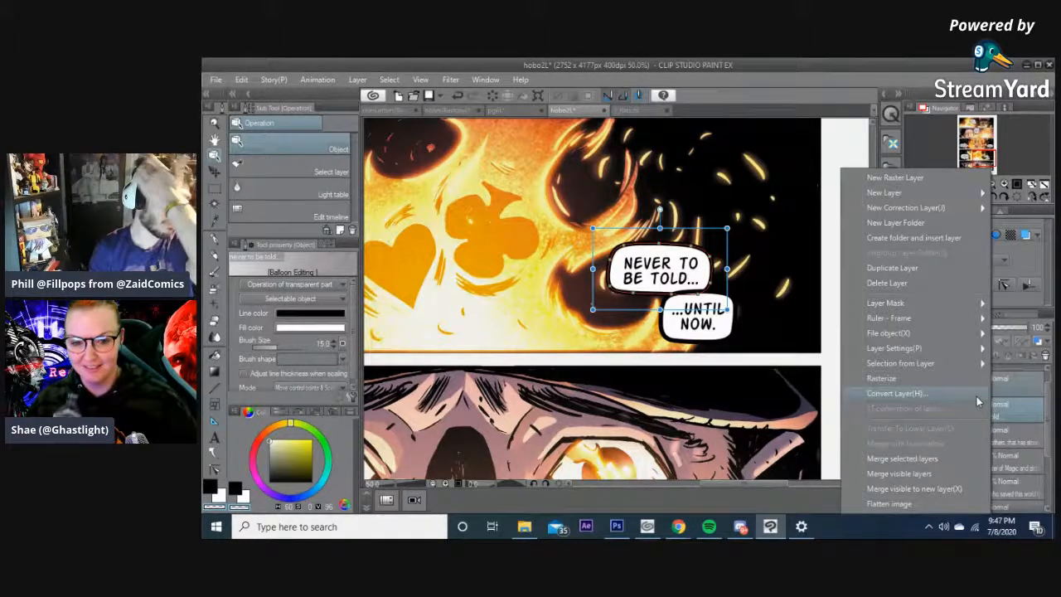
{"action": "left_click", "coordinate": [933, 462]}
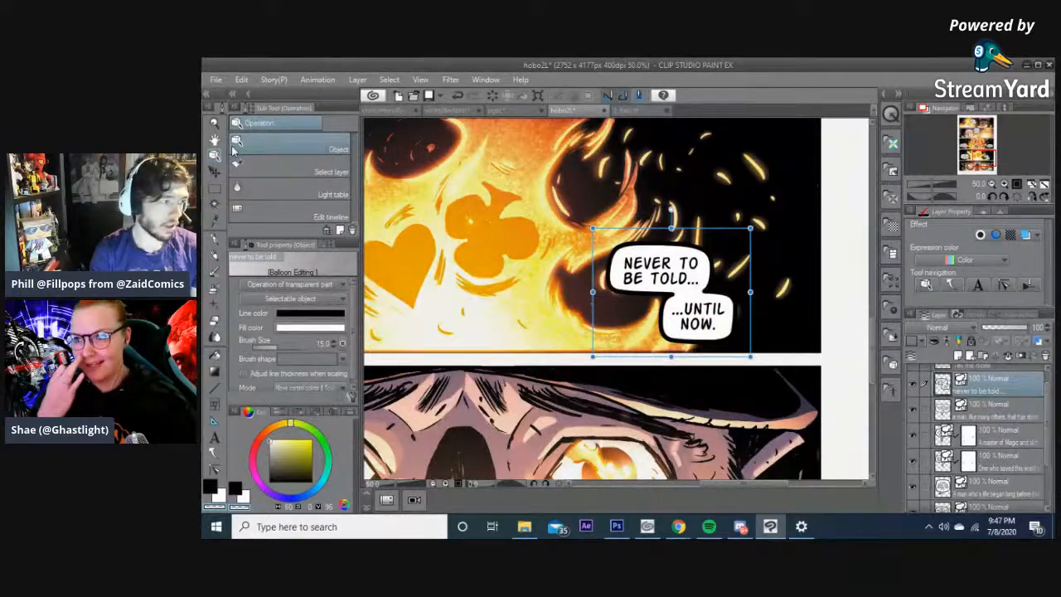
- Shift the "...Until now." balloon slightly up and left so it overlaps the "Never to be told..." balloon more
{"action": "left_click_drag", "start_coordinate": [667, 339], "coordinate": [665, 331]}
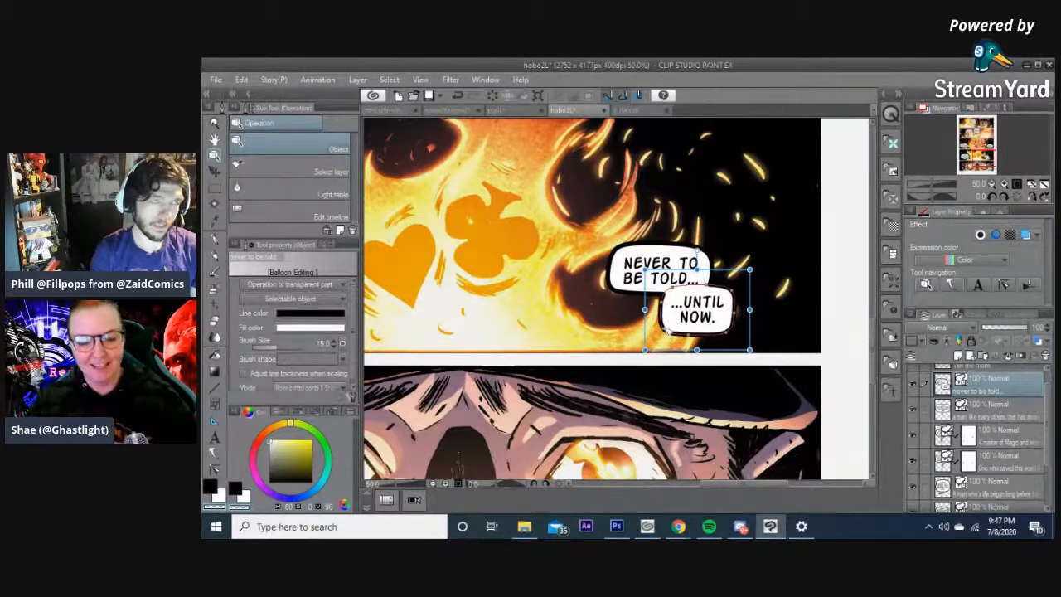
{"action": "left_click", "coordinate": [724, 259]}
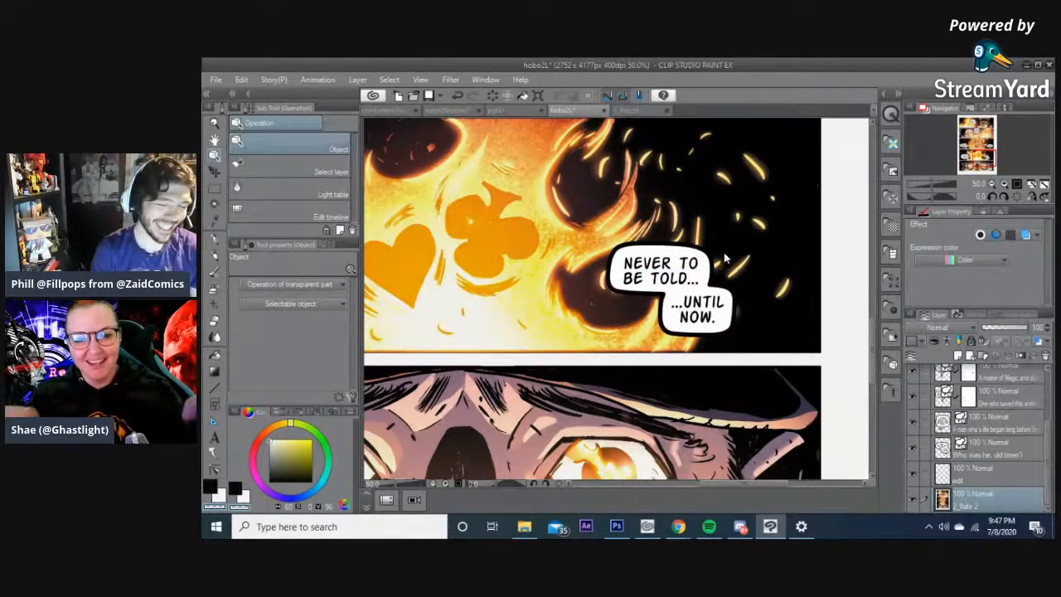
{"action": "left_click", "coordinate": [663, 330]}
{"action": "left_click_drag", "start_coordinate": [661, 333], "coordinate": [650, 335]}
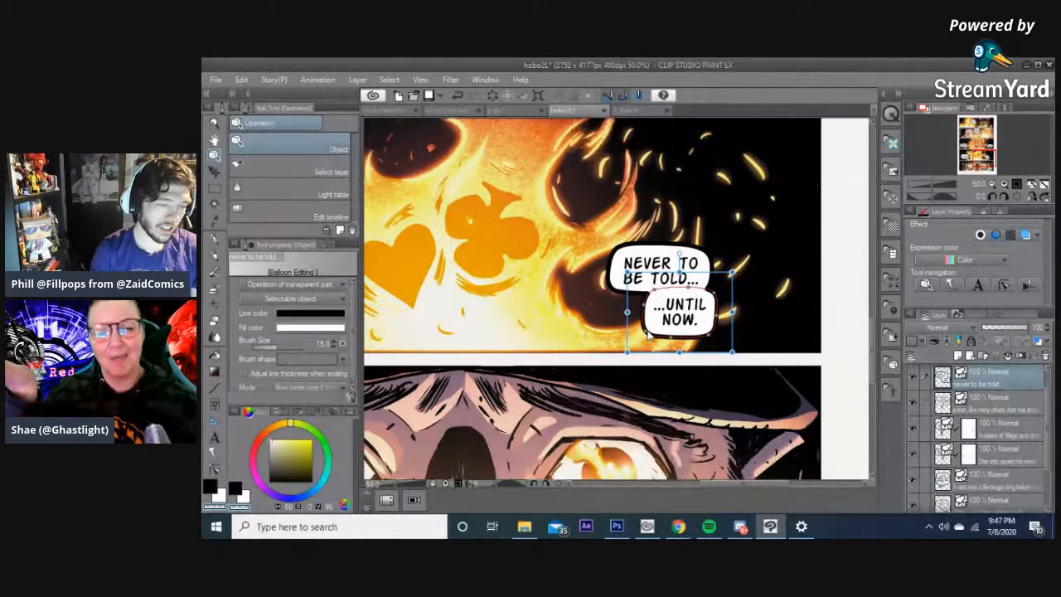
{"action": "left_click", "coordinate": [787, 249]}
- Inspect the tail of the "A man, like many others" balloon and how it crosses the panel border
{"action": "scroll", "coordinate": [736, 310], "scroll_direction": "down", "scroll_amount": 1}
{"action": "scroll", "coordinate": [736, 310], "scroll_direction": "down", "scroll_amount": 2}
{"action": "scroll", "coordinate": [569, 319], "scroll_direction": "up", "scroll_amount": 4}
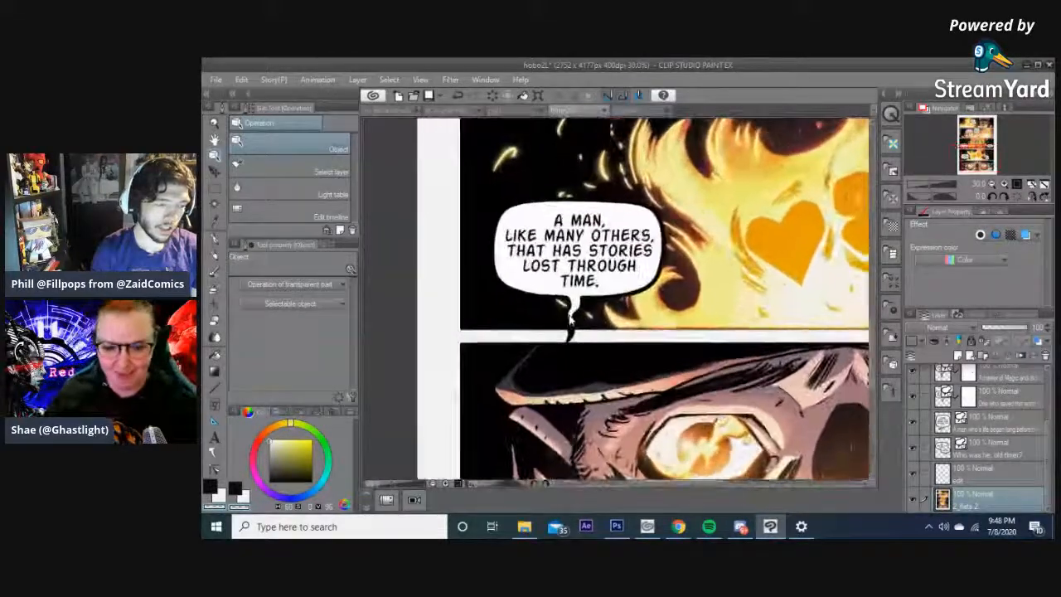
{"action": "scroll", "coordinate": [569, 319], "scroll_direction": "up", "scroll_amount": 2}
{"action": "left_click", "coordinate": [569, 319]}
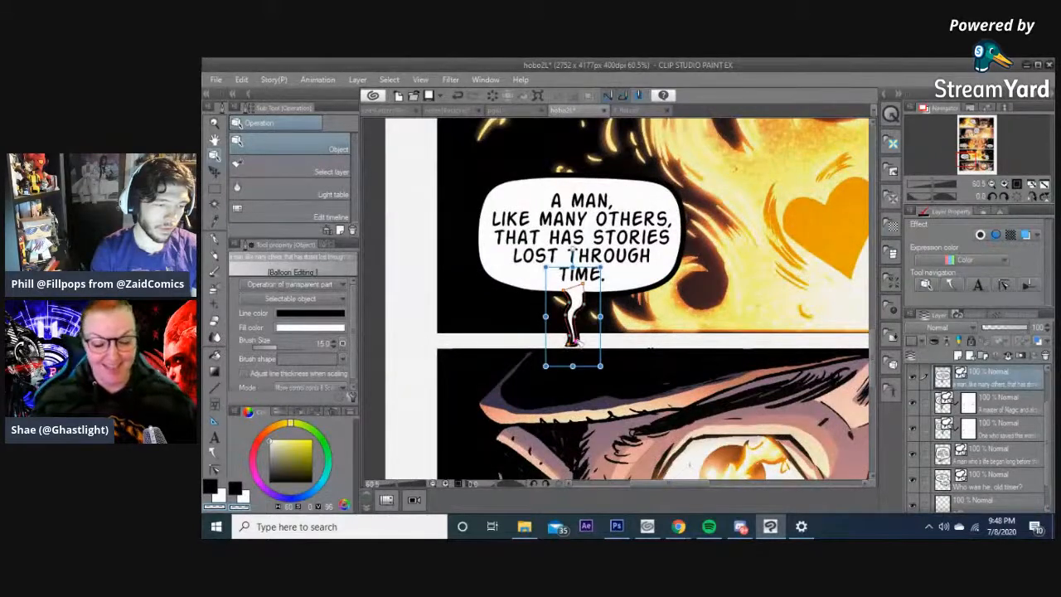
{"action": "left_click", "coordinate": [696, 309]}
{"action": "scroll", "coordinate": [705, 282], "scroll_direction": "down", "scroll_amount": 2}
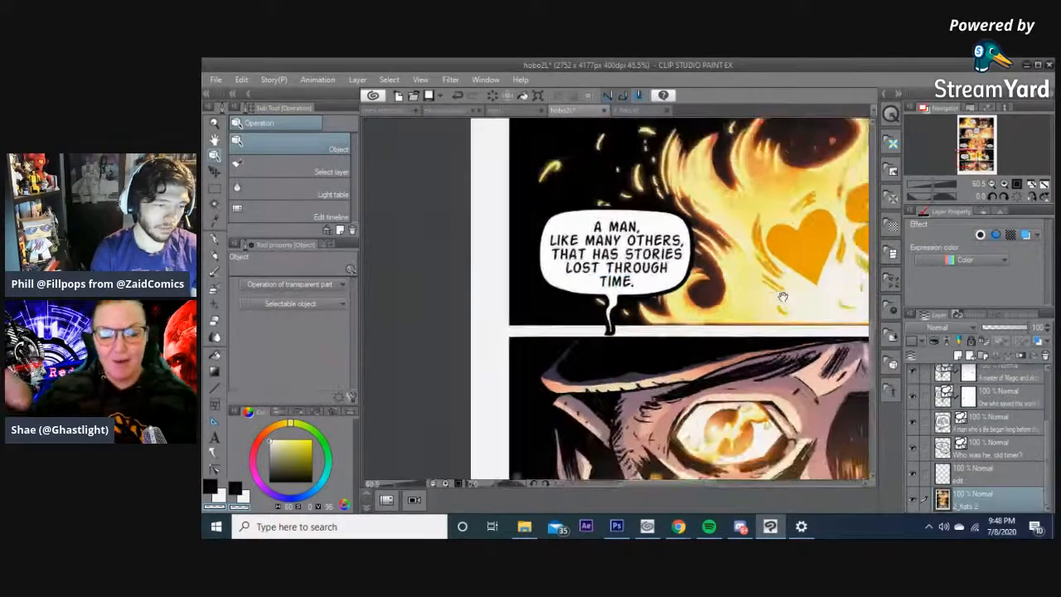
- Add a short tail under the "...Until now." balloon, pointing down across the gutter to the face in the bottom panel
{"action": "left_click_drag", "start_coordinate": [704, 281], "coordinate": [554, 281]}
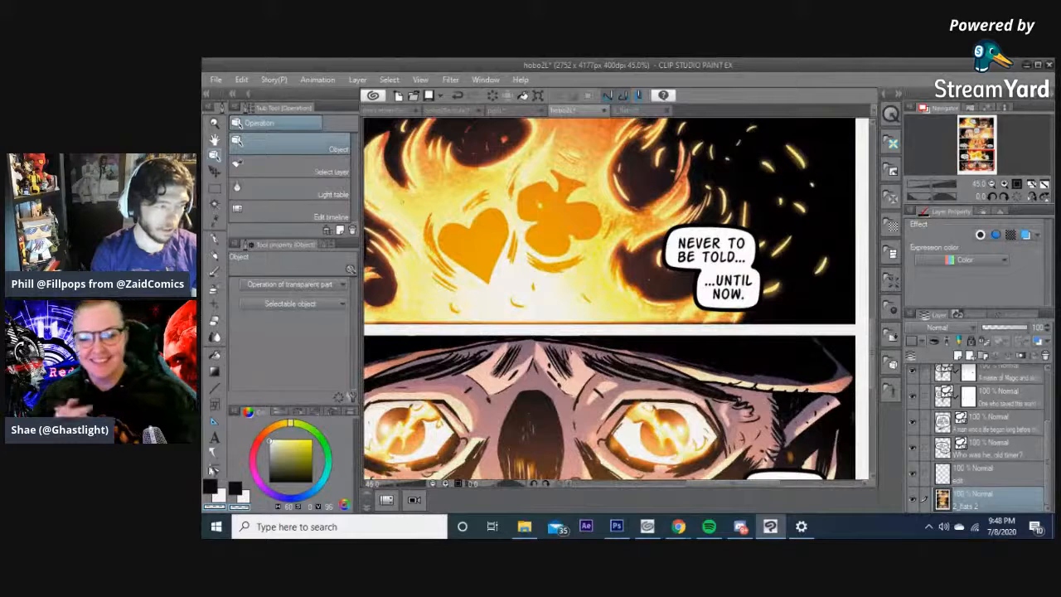
{"action": "left_click", "coordinate": [212, 452]}
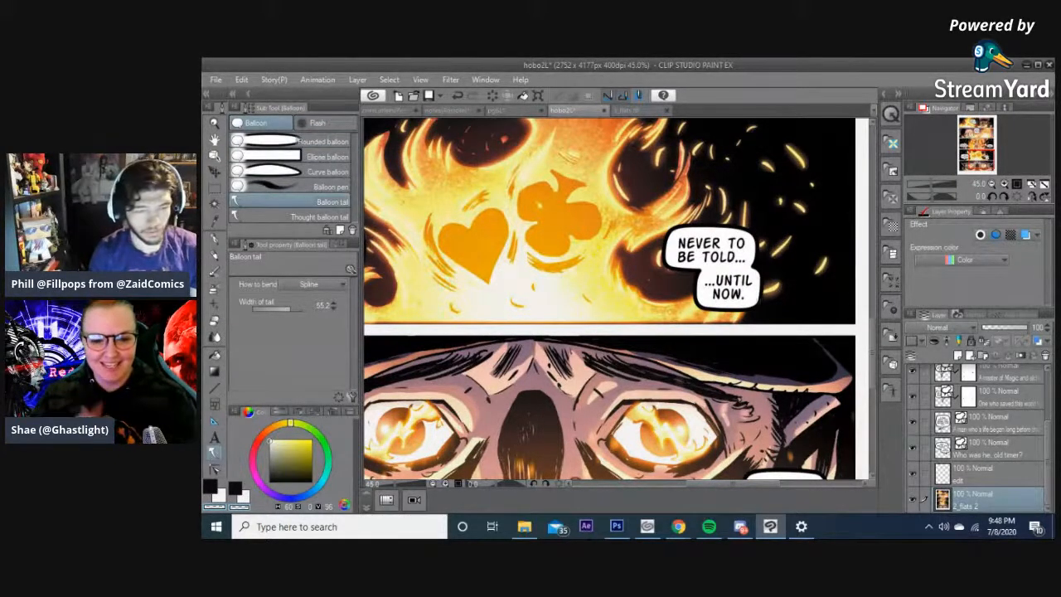
{"action": "scroll", "coordinate": [744, 302], "scroll_direction": "up", "scroll_amount": 1}
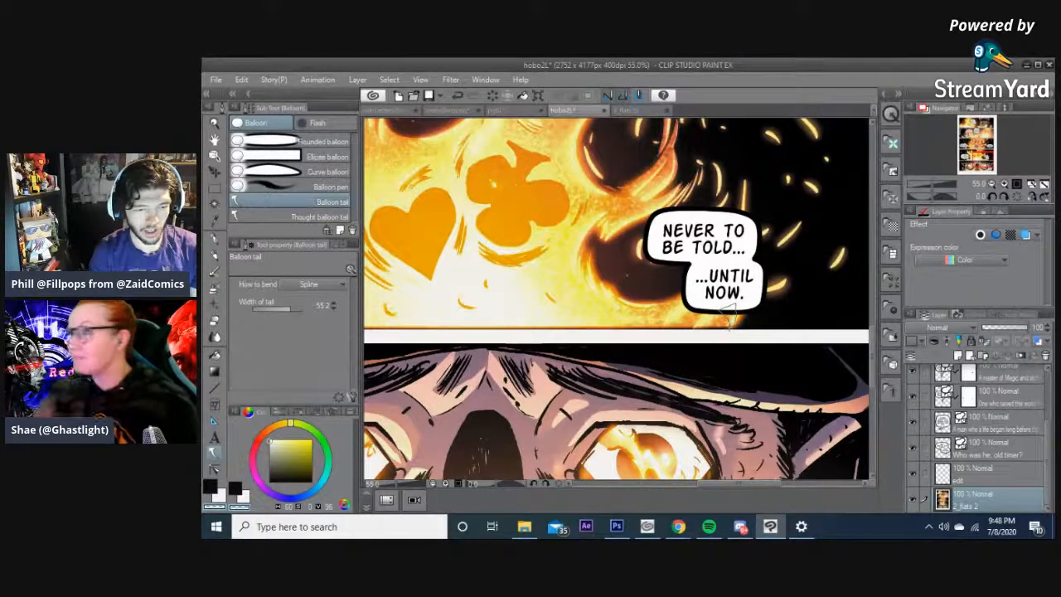
{"action": "double_click", "coordinate": [731, 331]}
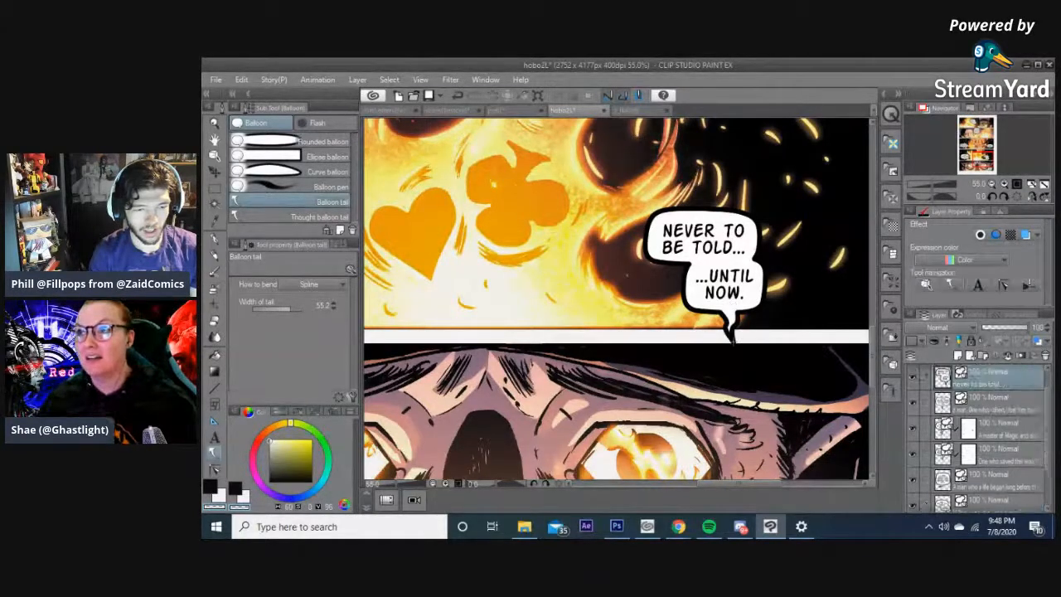
{"action": "scroll", "coordinate": [731, 331], "scroll_direction": "up", "scroll_amount": 2}
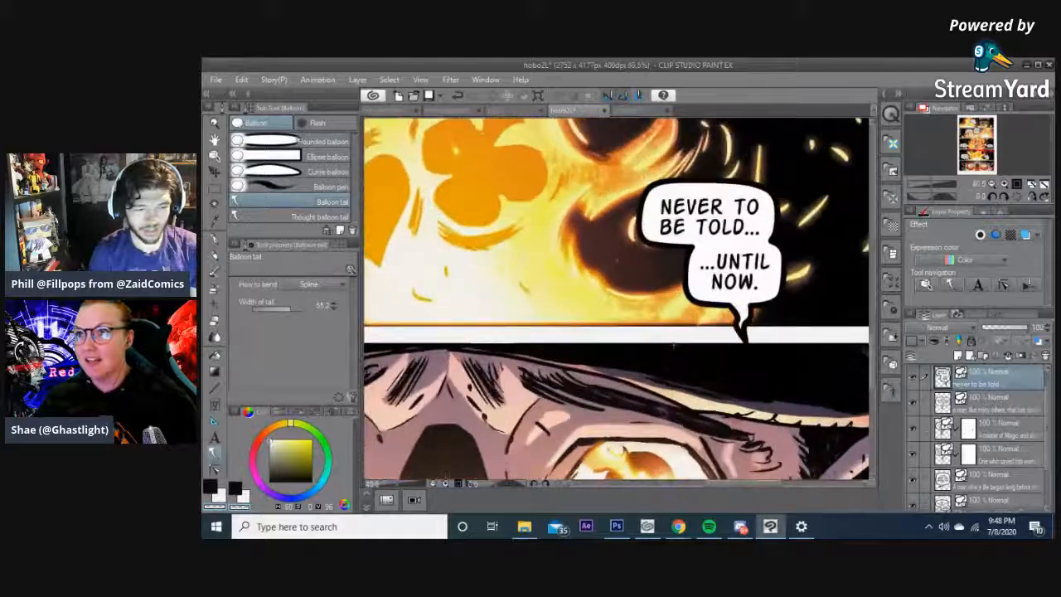
{"action": "scroll", "coordinate": [731, 332], "scroll_direction": "down", "scroll_amount": 4}
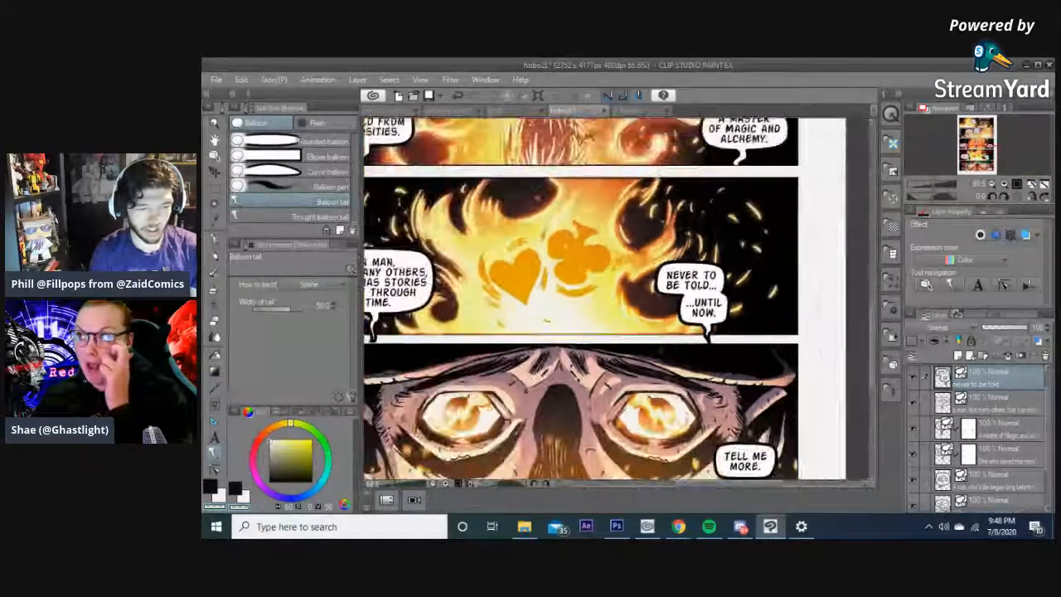
- Add a short tail under the "Tell me more." balloon, pointing down past the bottom panel's lower border
{"action": "scroll", "coordinate": [731, 331], "scroll_direction": "down", "scroll_amount": 3}
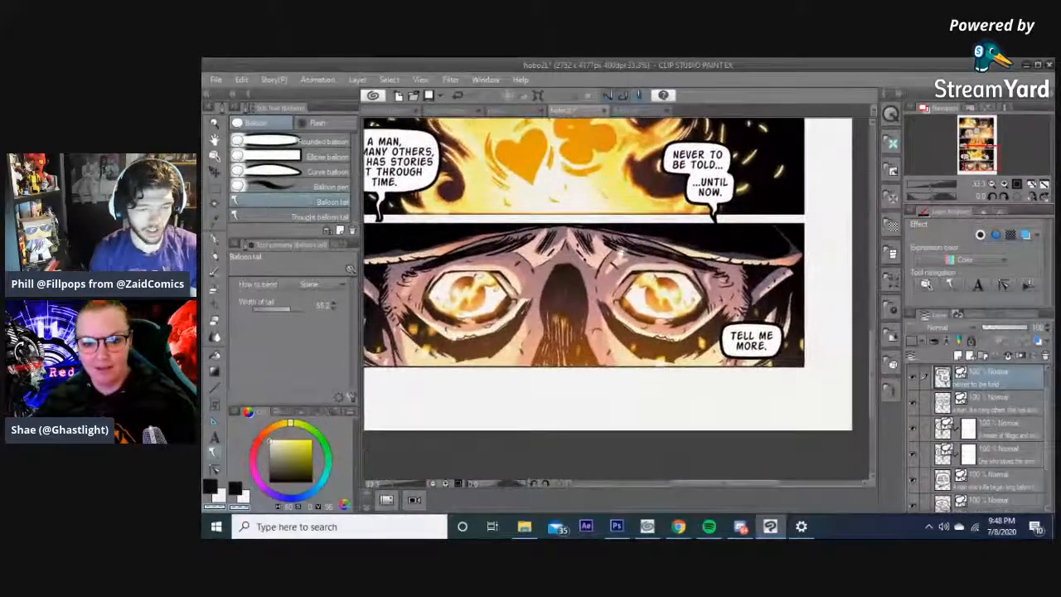
{"action": "scroll", "coordinate": [729, 305], "scroll_direction": "up", "scroll_amount": 3}
{"action": "scroll", "coordinate": [696, 363], "scroll_direction": "up", "scroll_amount": 1}
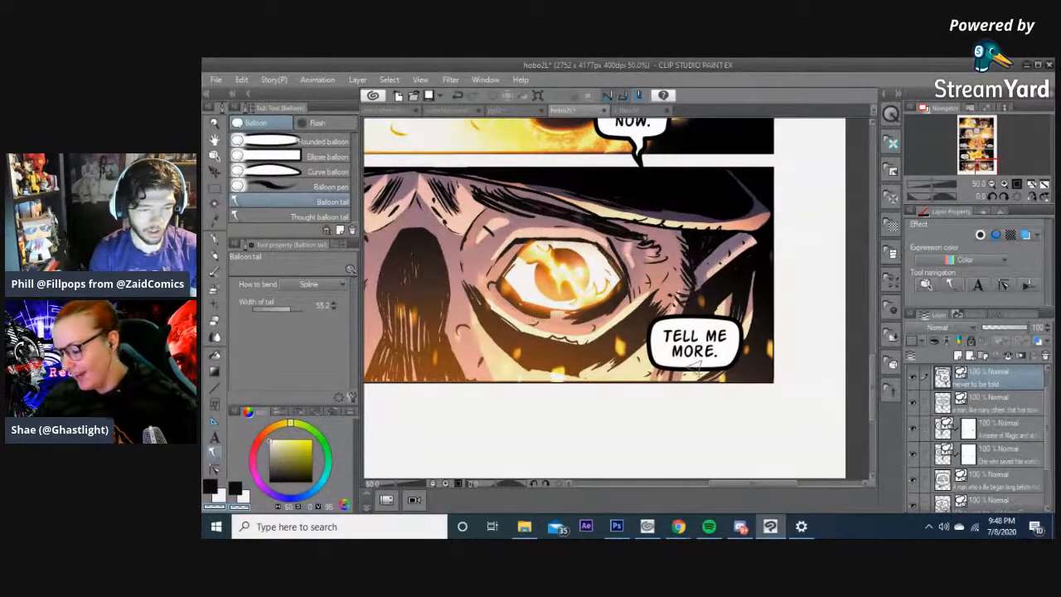
{"action": "double_click", "coordinate": [697, 399]}
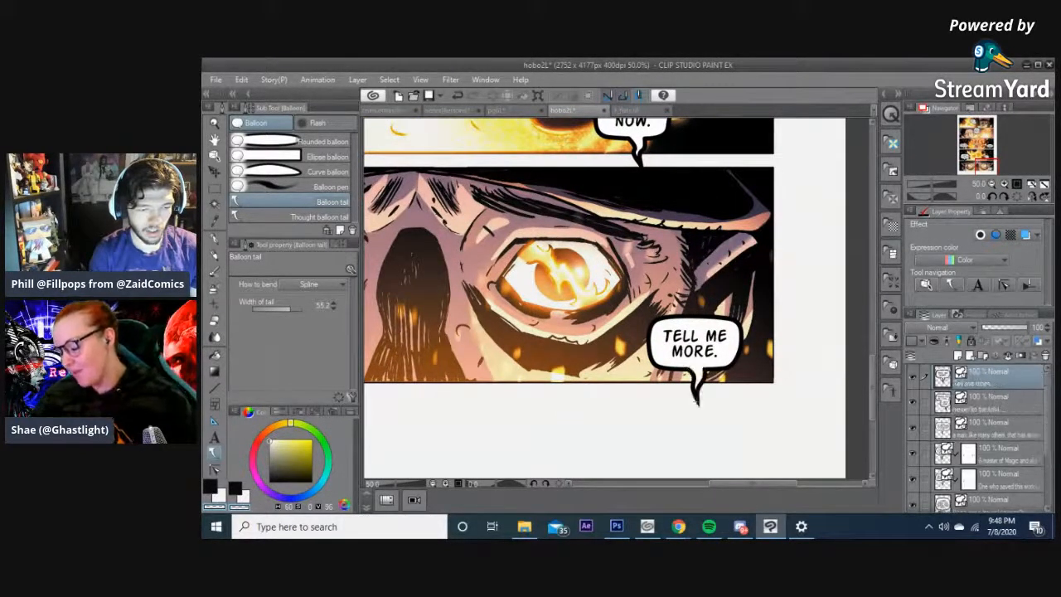
{"action": "scroll", "coordinate": [656, 335], "scroll_direction": "down", "scroll_amount": 2}
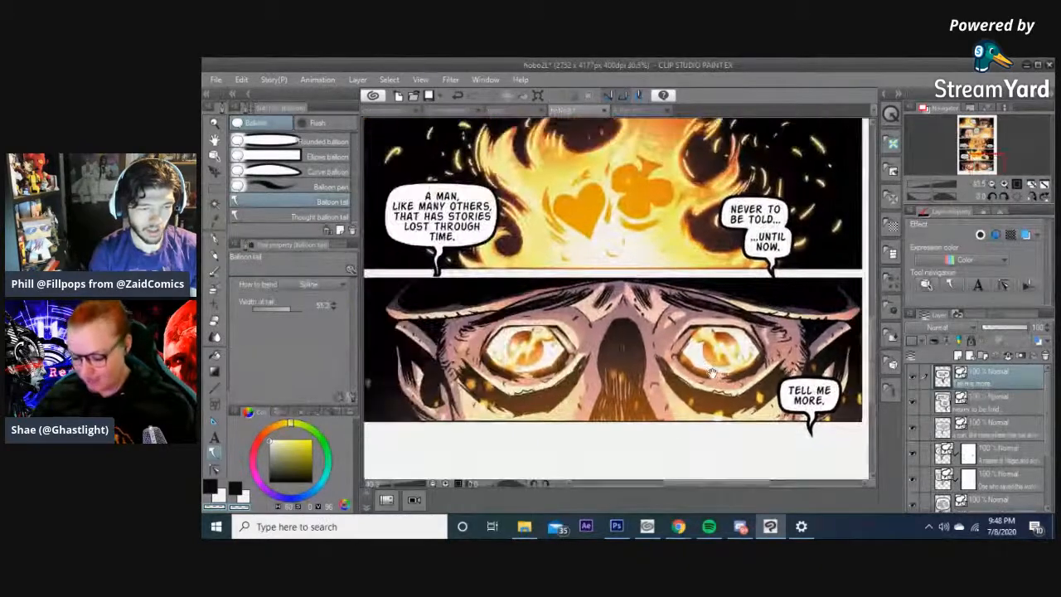
{"action": "left_click_drag", "start_coordinate": [656, 335], "coordinate": [617, 382]}
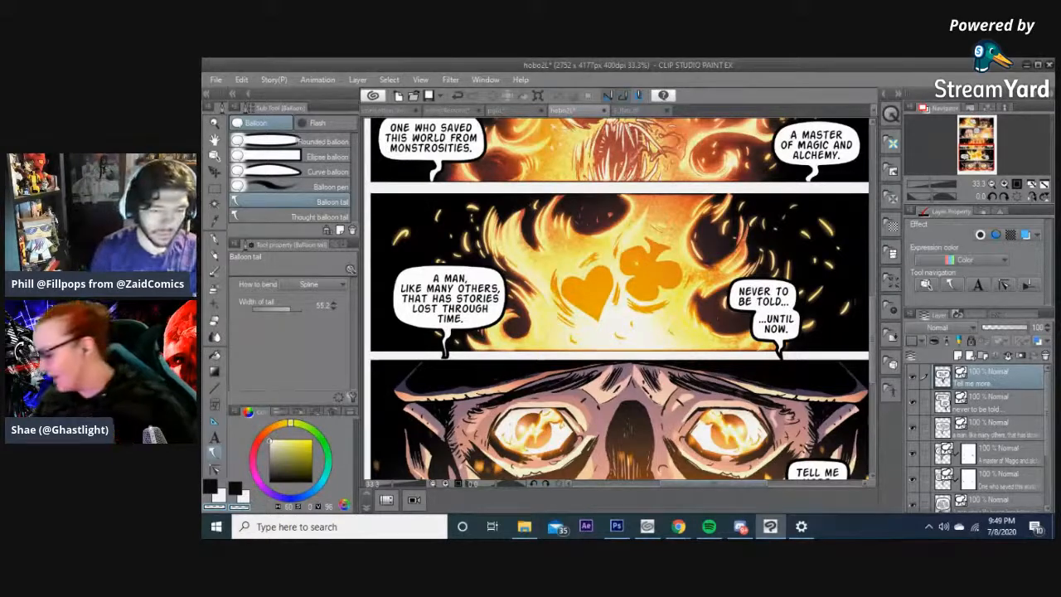
{"action": "scroll", "coordinate": [873, 325], "scroll_direction": "up", "scroll_amount": 2}
{"action": "scroll", "coordinate": [872, 332], "scroll_direction": "down", "scroll_amount": 4}
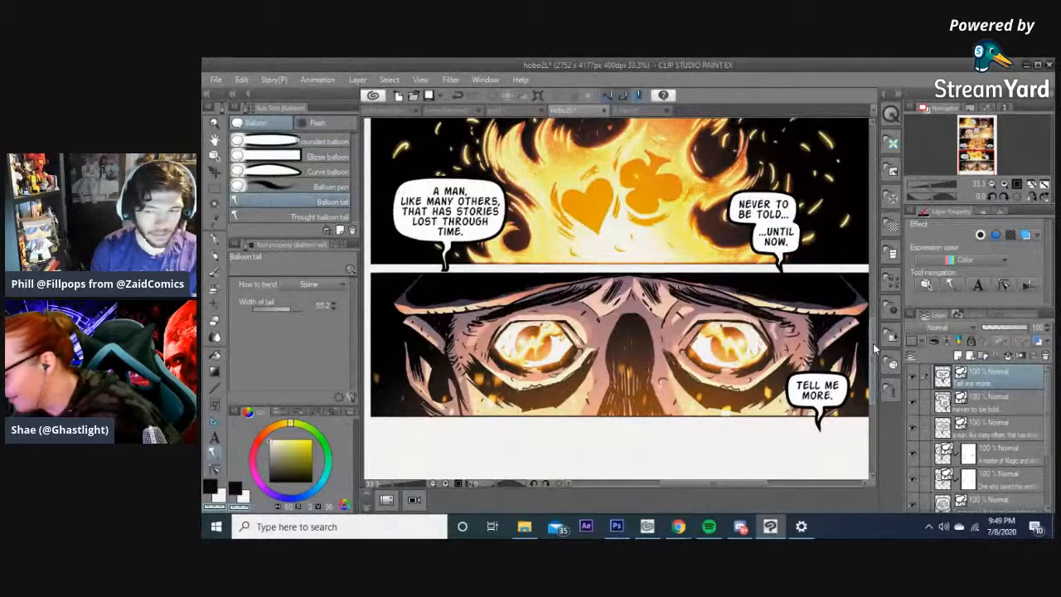
{"action": "scroll", "coordinate": [873, 344], "scroll_direction": "up", "scroll_amount": 1}
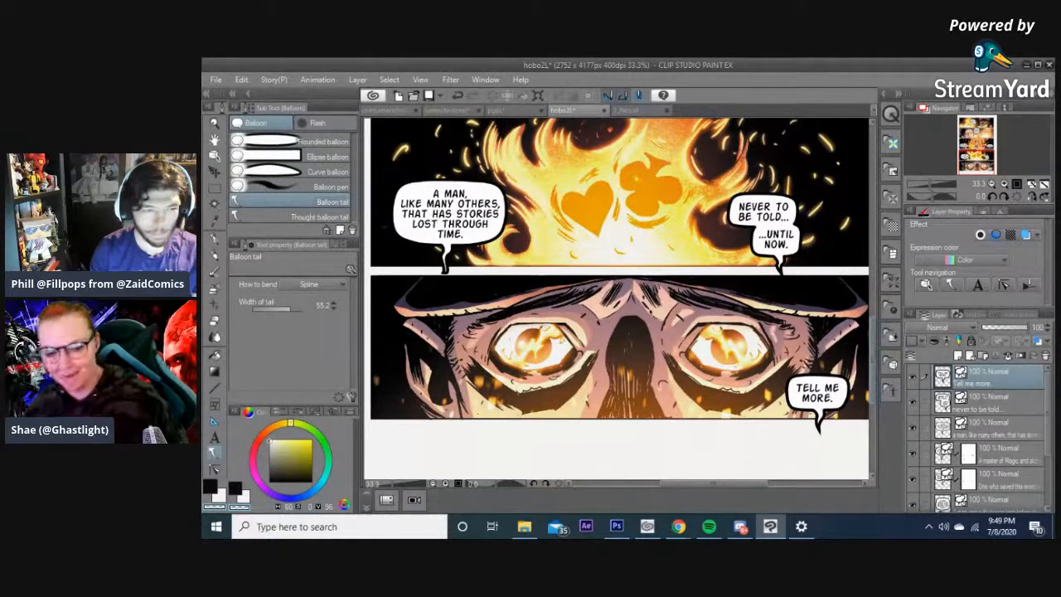
- Mask the "A man, like many others" balloon layer with a rectangular selection so its tail is cut off at the panel's lower border
{"action": "scroll", "coordinate": [399, 241], "scroll_direction": "up", "scroll_amount": 5}
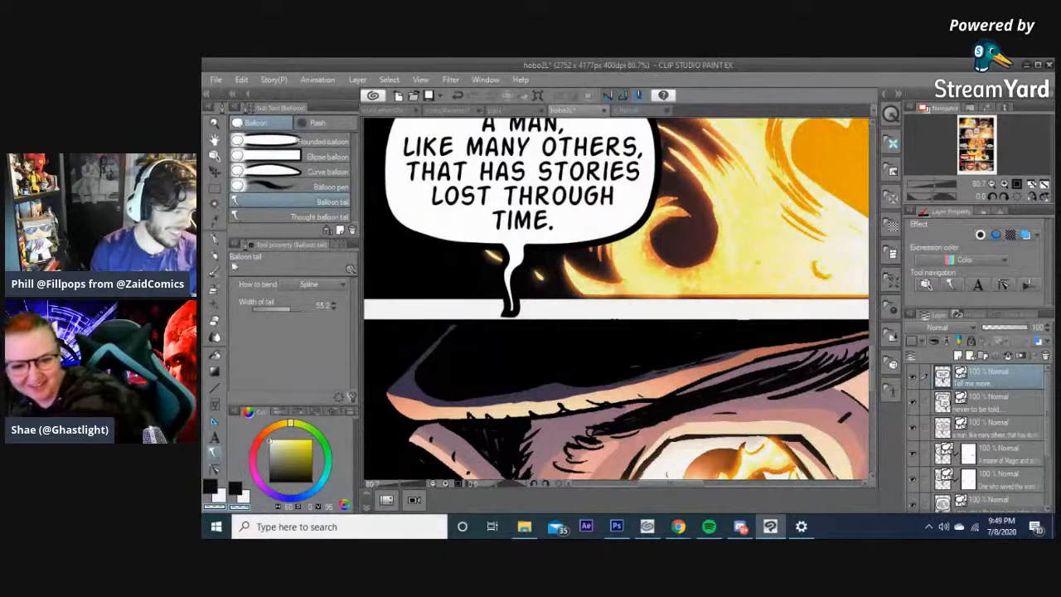
{"action": "left_click", "coordinate": [214, 189]}
{"action": "left_click_drag", "start_coordinate": [513, 285], "coordinate": [610, 303]}
{"action": "scroll", "coordinate": [607, 302], "scroll_direction": "up", "scroll_amount": 3}
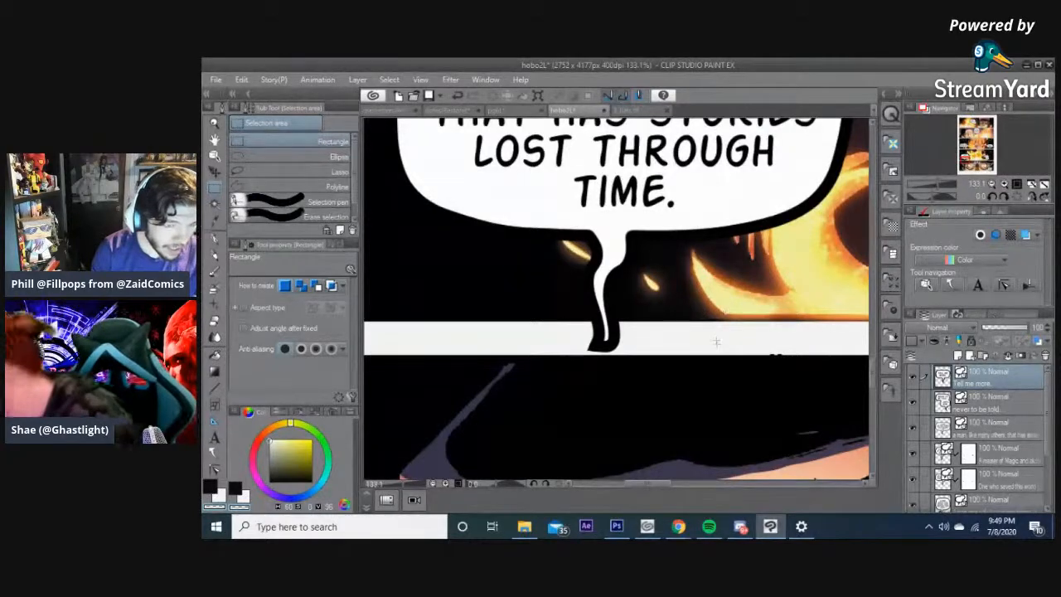
{"action": "scroll", "coordinate": [717, 343], "scroll_direction": "down", "scroll_amount": 3}
{"action": "left_click_drag", "start_coordinate": [759, 328], "coordinate": [789, 313]}
{"action": "scroll", "coordinate": [744, 319], "scroll_direction": "up", "scroll_amount": 5}
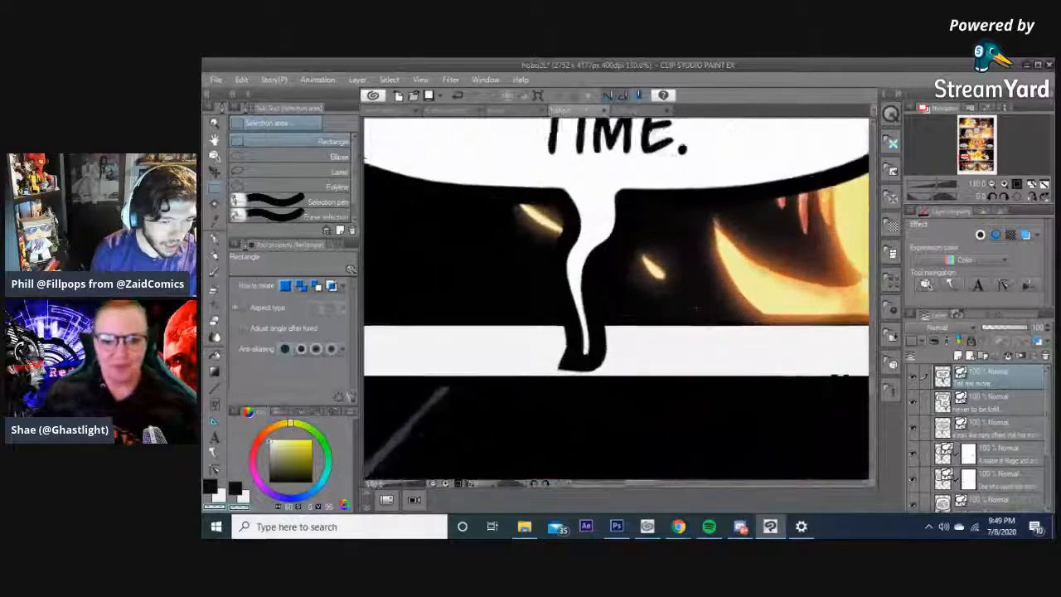
{"action": "scroll", "coordinate": [696, 308], "scroll_direction": "up", "scroll_amount": 2}
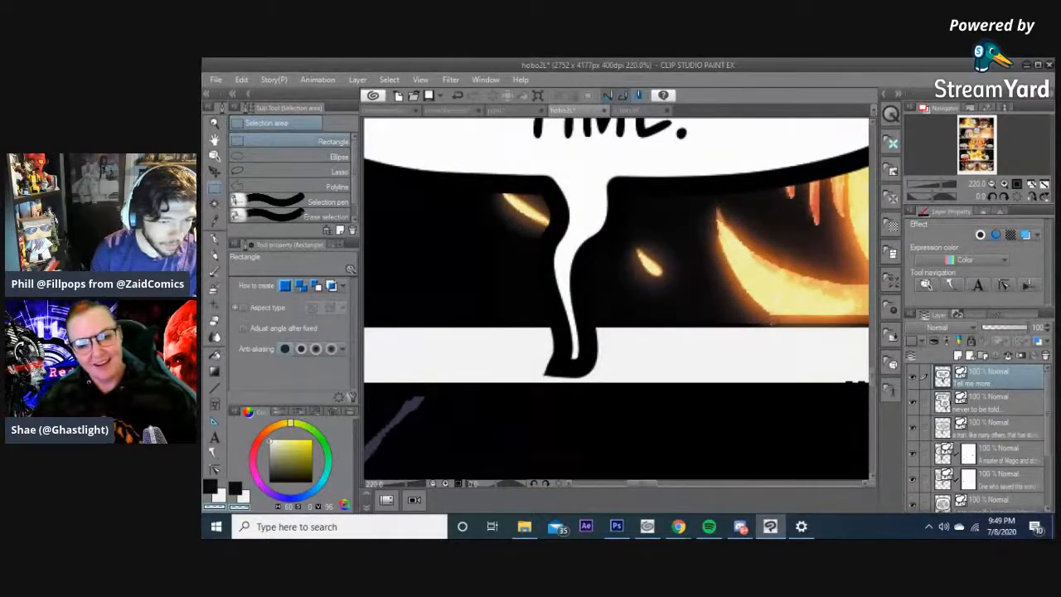
{"action": "left_click_drag", "start_coordinate": [769, 324], "coordinate": [471, 388]}
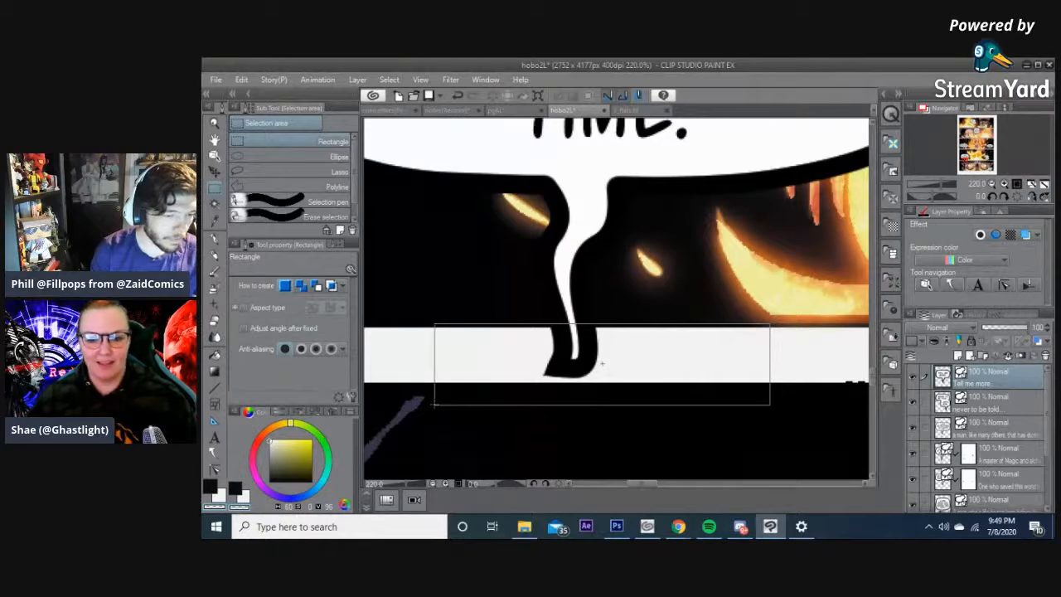
{"action": "scroll", "coordinate": [746, 344], "scroll_direction": "up", "scroll_amount": 4}
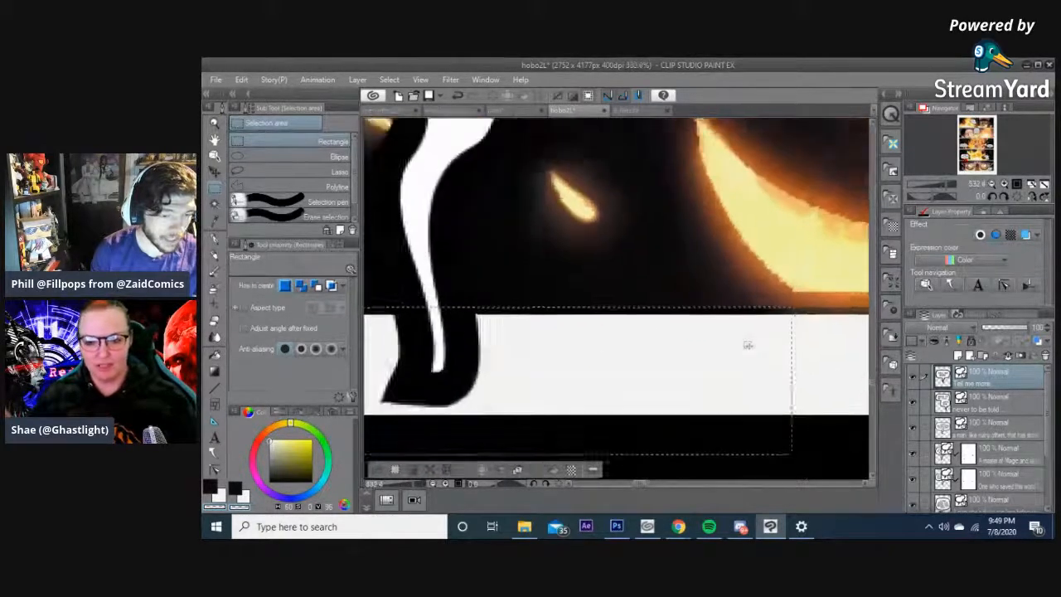
{"action": "scroll", "coordinate": [748, 345], "scroll_direction": "down", "scroll_amount": 3}
{"action": "left_click_drag", "start_coordinate": [639, 360], "coordinate": [689, 370]}
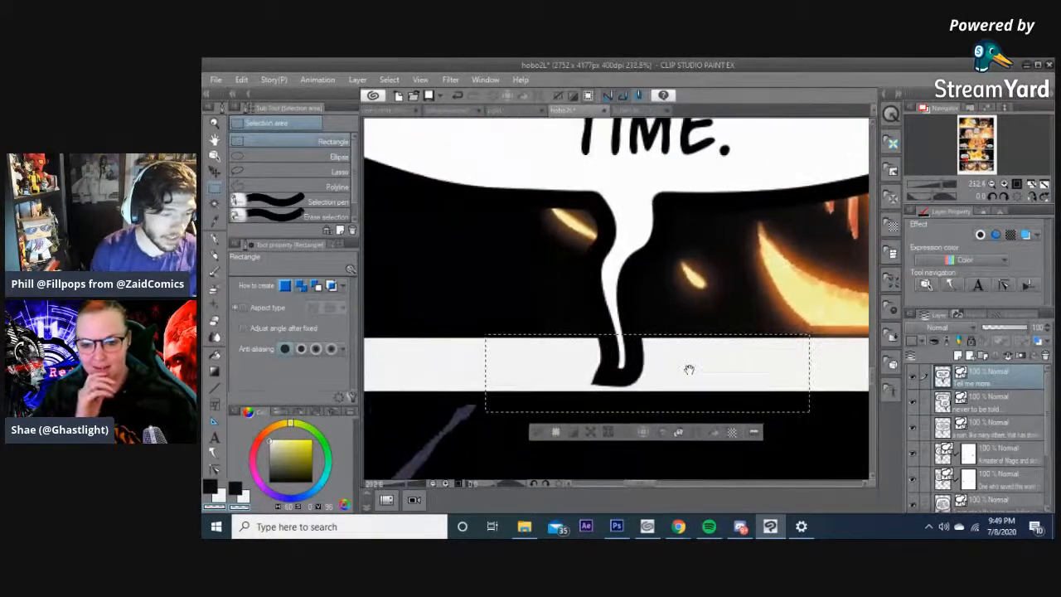
{"action": "scroll", "coordinate": [688, 369], "scroll_direction": "down", "scroll_amount": 3}
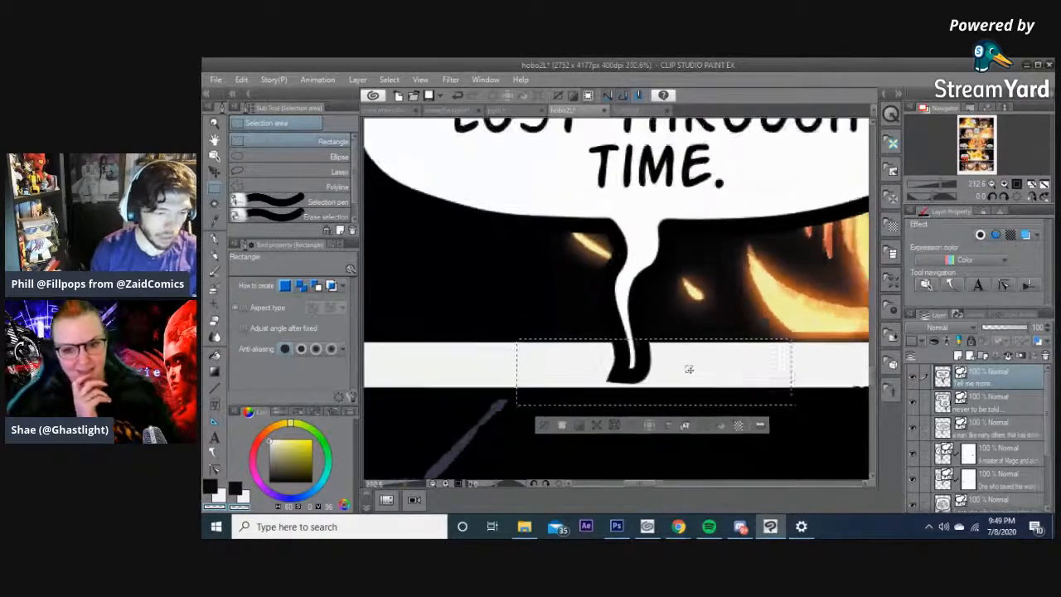
{"action": "scroll", "coordinate": [689, 370], "scroll_direction": "up", "scroll_amount": 4}
{"action": "scroll", "coordinate": [688, 368], "scroll_direction": "up", "scroll_amount": 3}
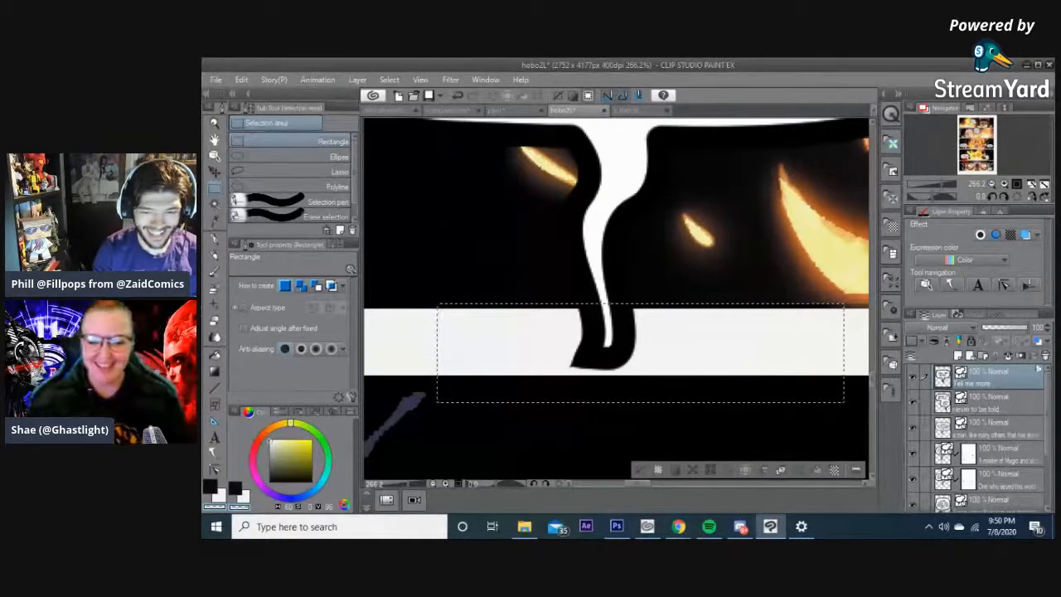
{"action": "left_click", "coordinate": [1021, 357]}
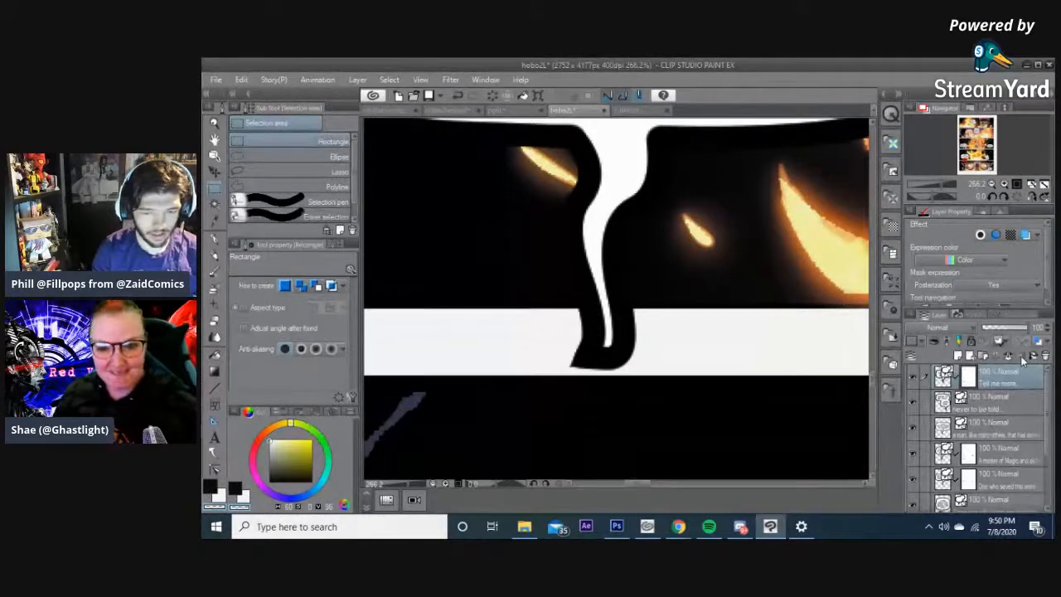
{"action": "key", "text": "ctrl+z"}
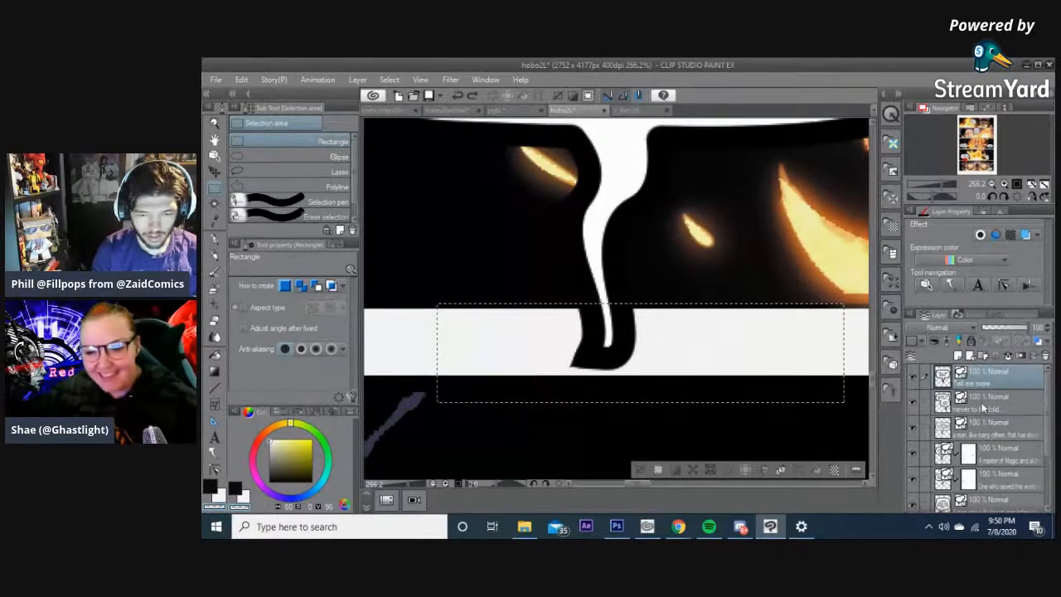
{"action": "left_click", "coordinate": [983, 424]}
{"action": "left_click", "coordinate": [1022, 357]}
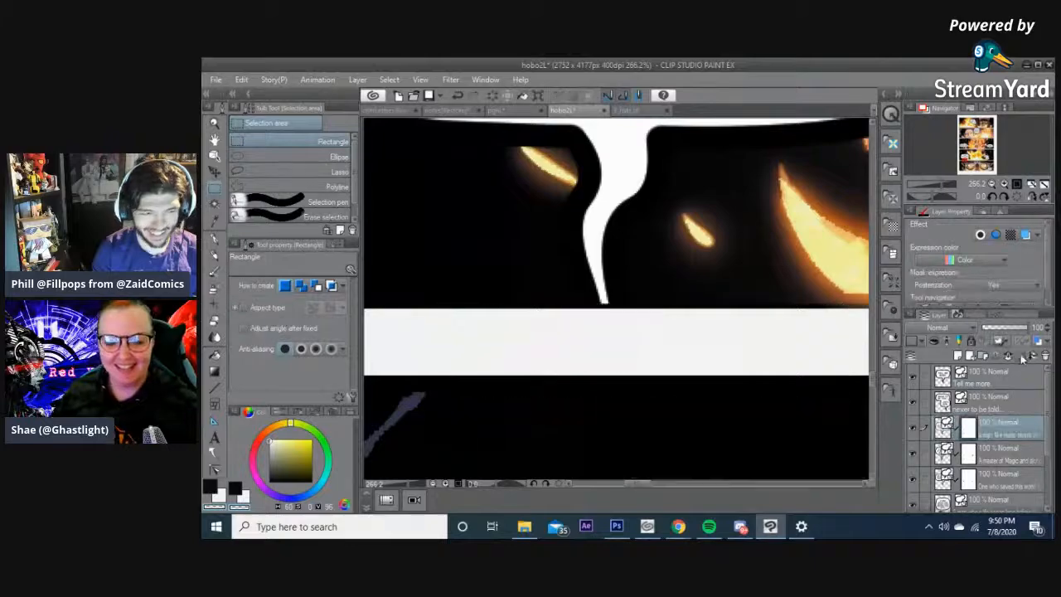
- Mask the "Never to be told..." balloon layer with a rectangular selection so the "...Until now." tail is cut off at the panel's lower border
{"action": "scroll", "coordinate": [701, 346], "scroll_direction": "down", "scroll_amount": 4}
{"action": "left_click_drag", "start_coordinate": [862, 266], "coordinate": [459, 265]}
{"action": "scroll", "coordinate": [590, 257], "scroll_direction": "down", "scroll_amount": 3}
{"action": "left_click_drag", "start_coordinate": [590, 257], "coordinate": [243, 302]}
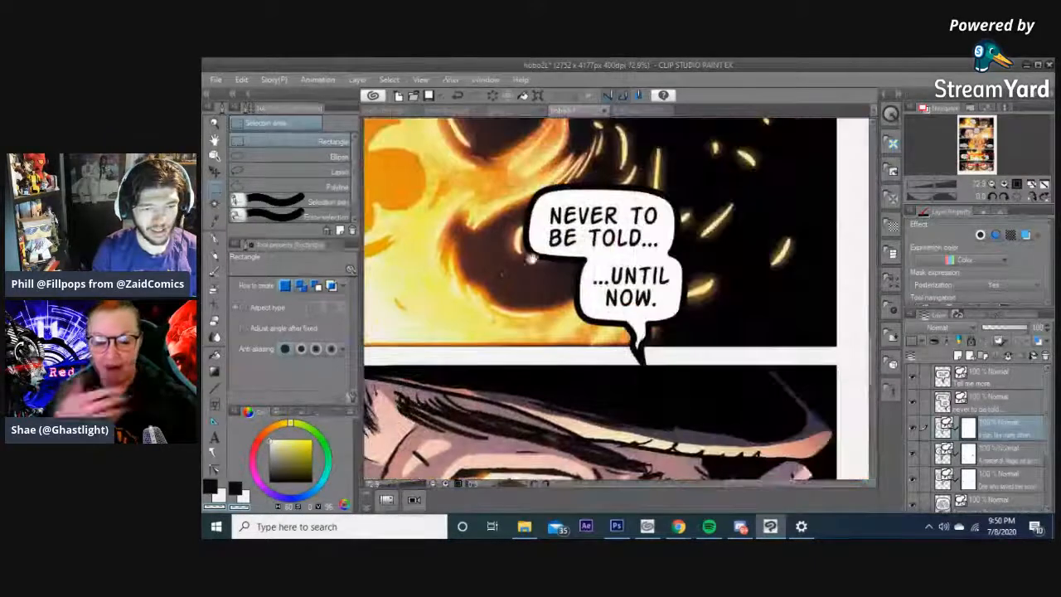
{"action": "left_click_drag", "start_coordinate": [554, 241], "coordinate": [610, 233]}
{"action": "scroll", "coordinate": [690, 307], "scroll_direction": "up", "scroll_amount": 3}
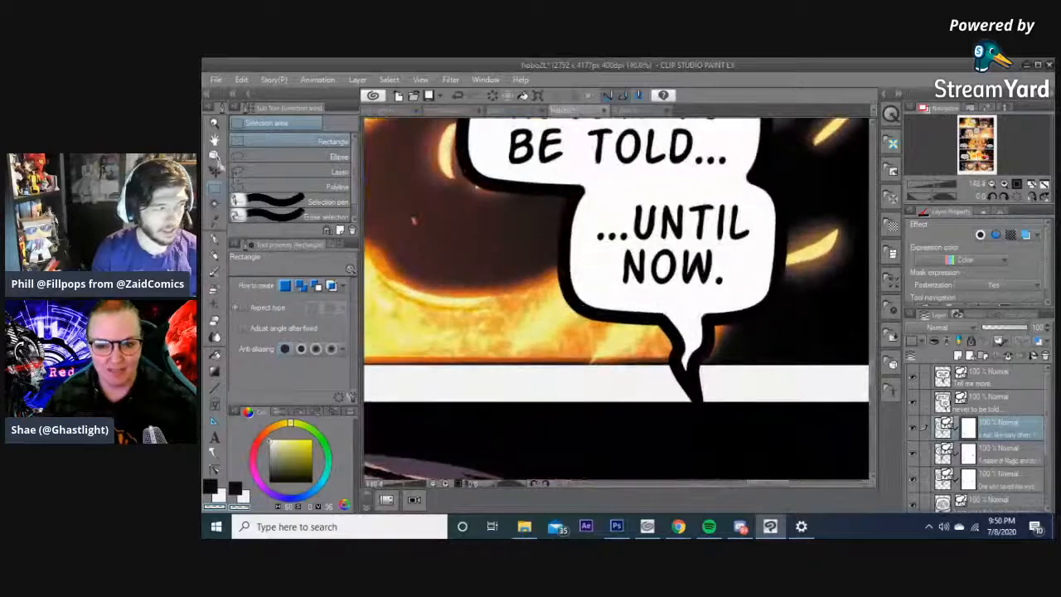
{"action": "scroll", "coordinate": [683, 307], "scroll_direction": "up", "scroll_amount": 3}
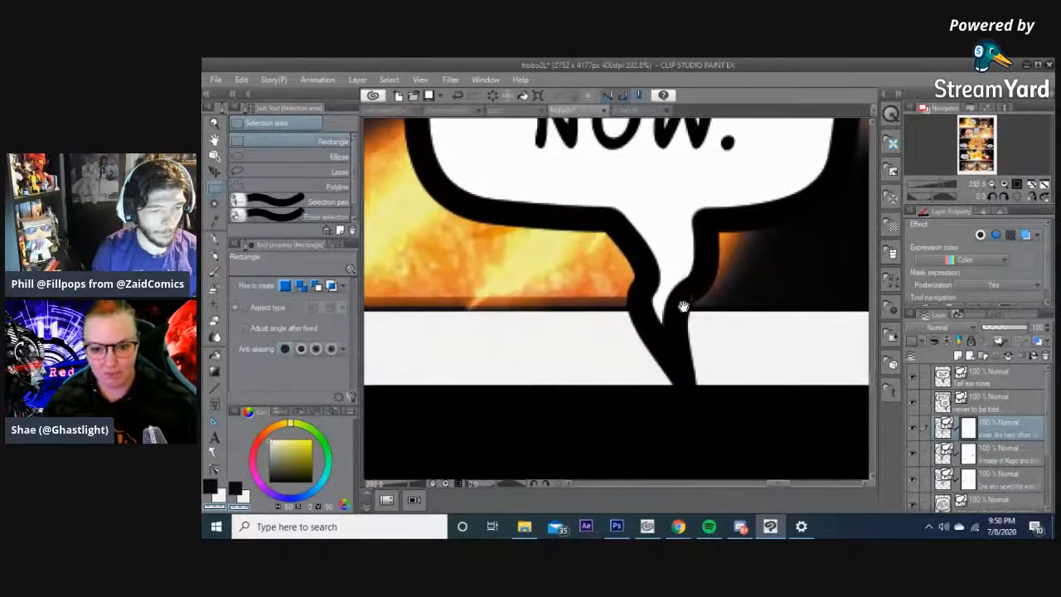
{"action": "scroll", "coordinate": [682, 307], "scroll_direction": "up", "scroll_amount": 2}
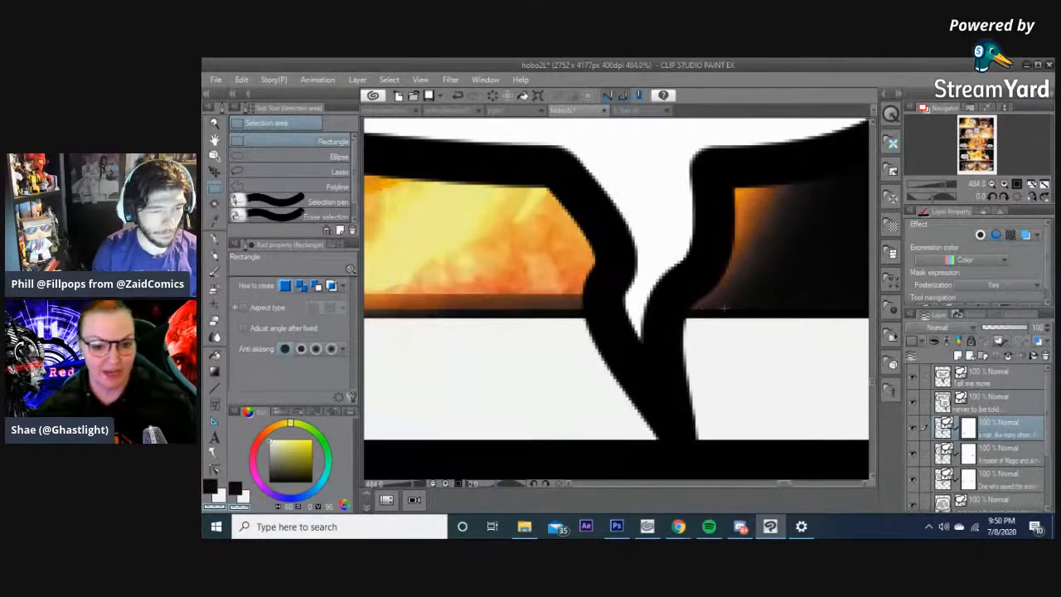
{"action": "left_click_drag", "start_coordinate": [562, 323], "coordinate": [566, 256]}
{"action": "scroll", "coordinate": [607, 335], "scroll_direction": "down", "scroll_amount": 1}
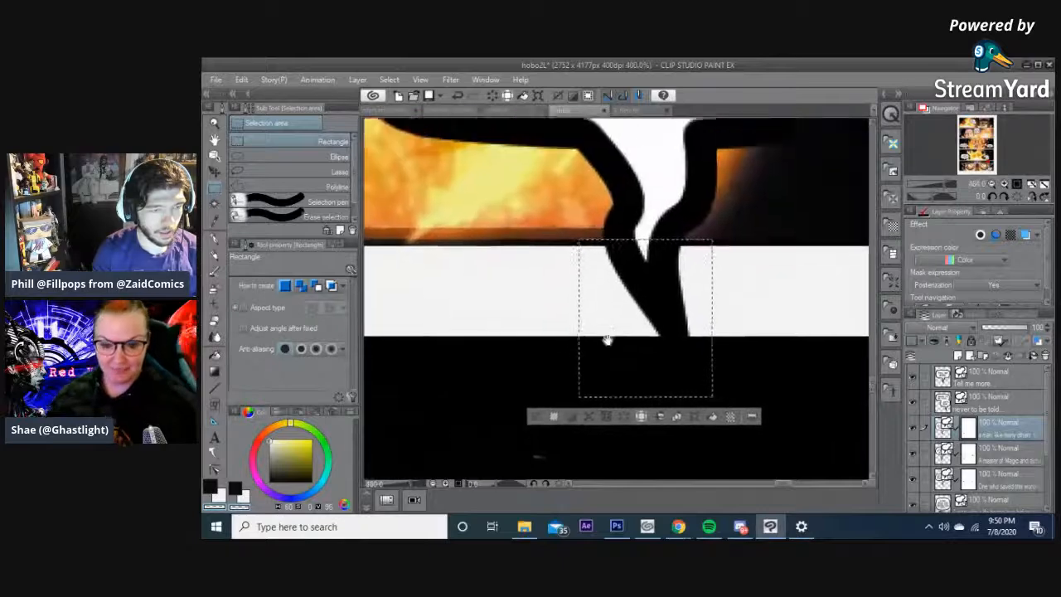
{"action": "scroll", "coordinate": [706, 271], "scroll_direction": "up", "scroll_amount": 2}
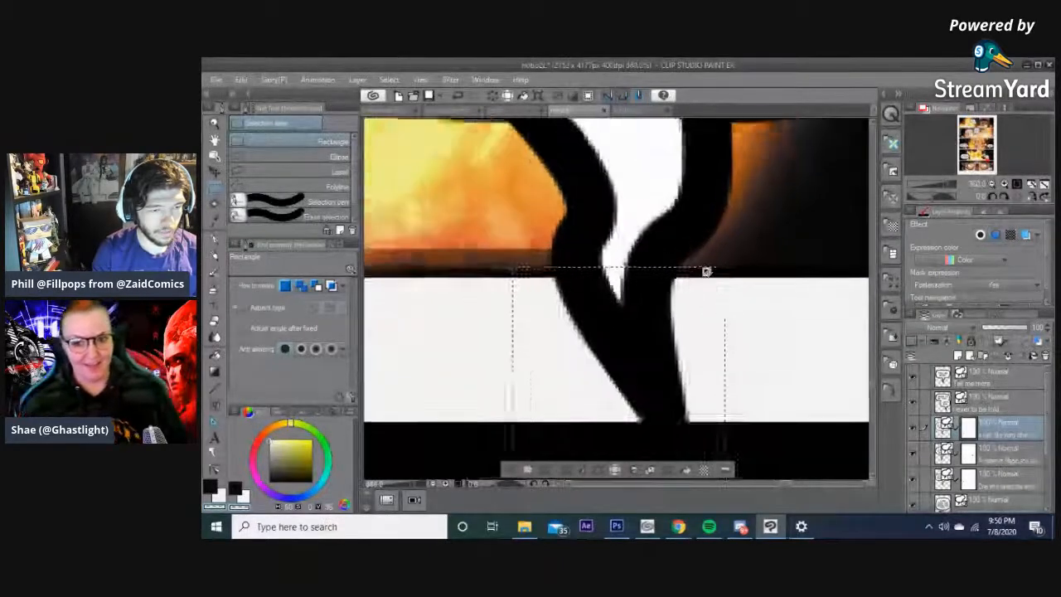
{"action": "scroll", "coordinate": [706, 271], "scroll_direction": "down", "scroll_amount": 3}
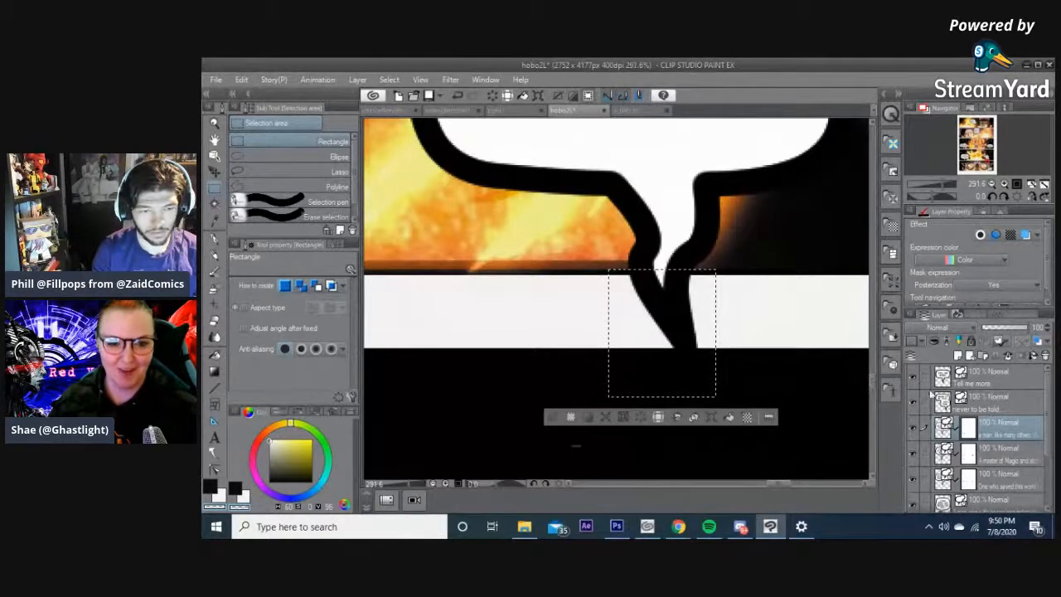
{"action": "scroll", "coordinate": [620, 307], "scroll_direction": "down", "scroll_amount": 4}
{"action": "scroll", "coordinate": [620, 308], "scroll_direction": "up", "scroll_amount": 1}
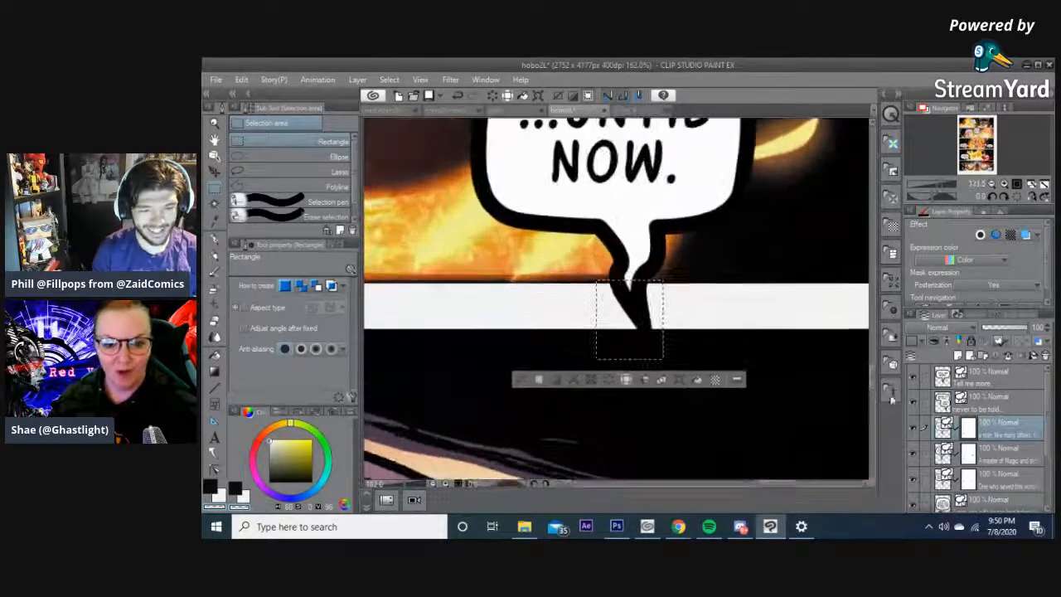
{"action": "left_click", "coordinate": [998, 402]}
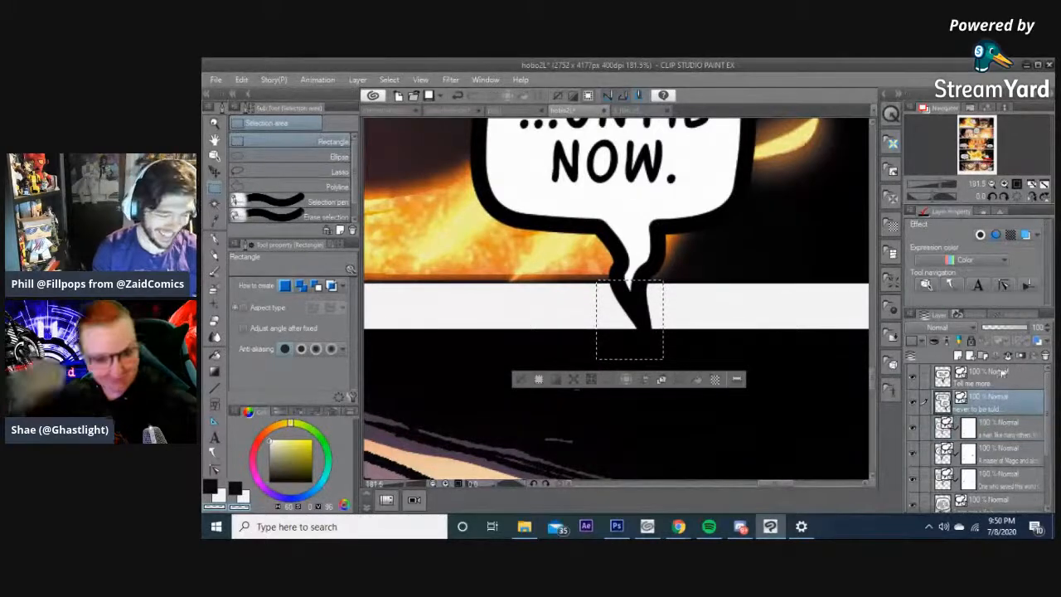
{"action": "key", "text": "ctrl+shift+i"}
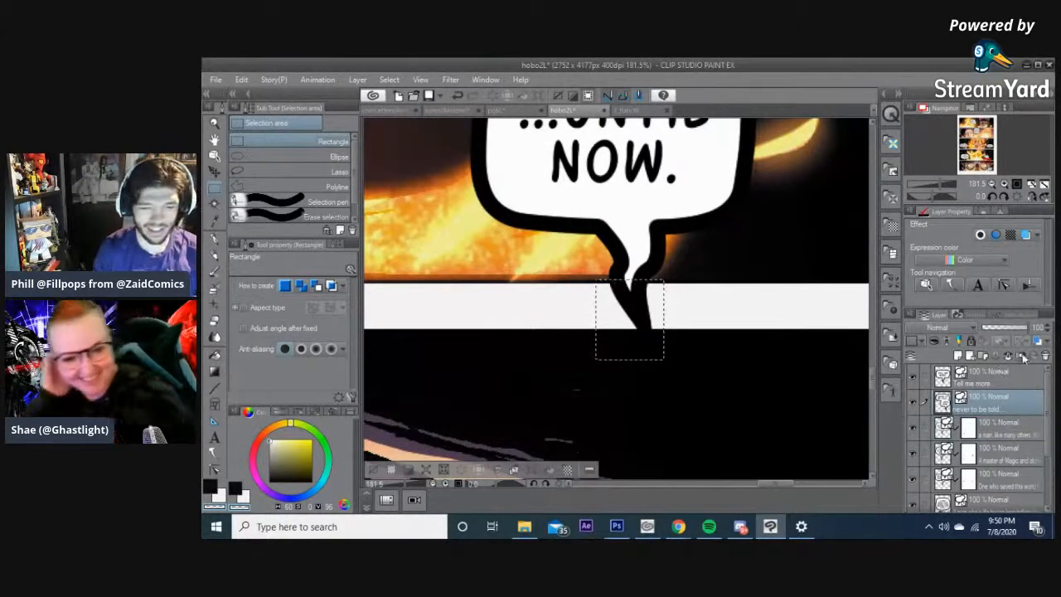
{"action": "left_click", "coordinate": [1020, 355]}
{"action": "scroll", "coordinate": [685, 287], "scroll_direction": "up", "scroll_amount": 9}
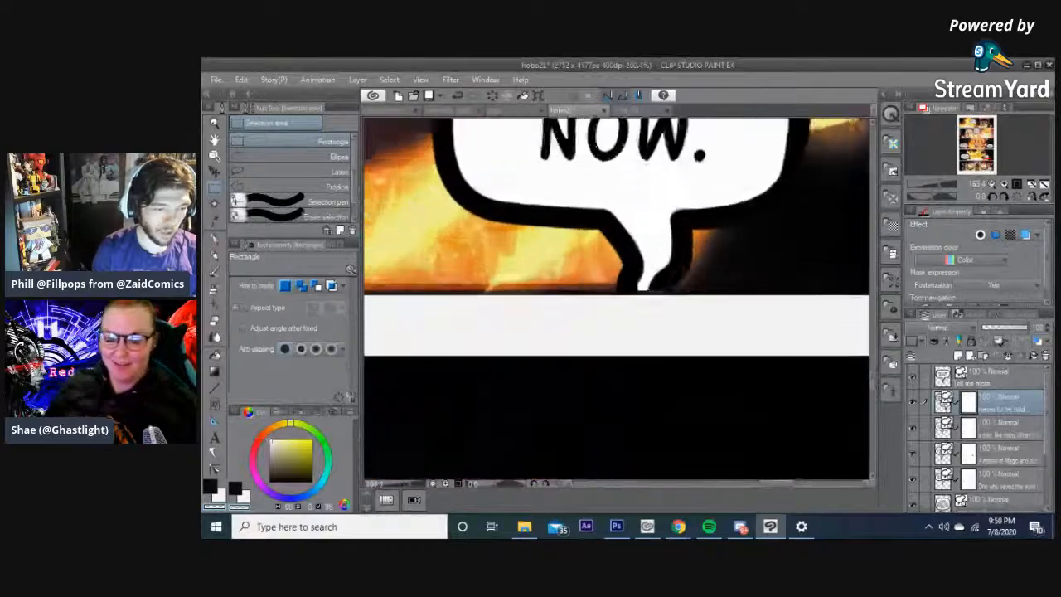
{"action": "scroll", "coordinate": [663, 291], "scroll_direction": "down", "scroll_amount": 10}
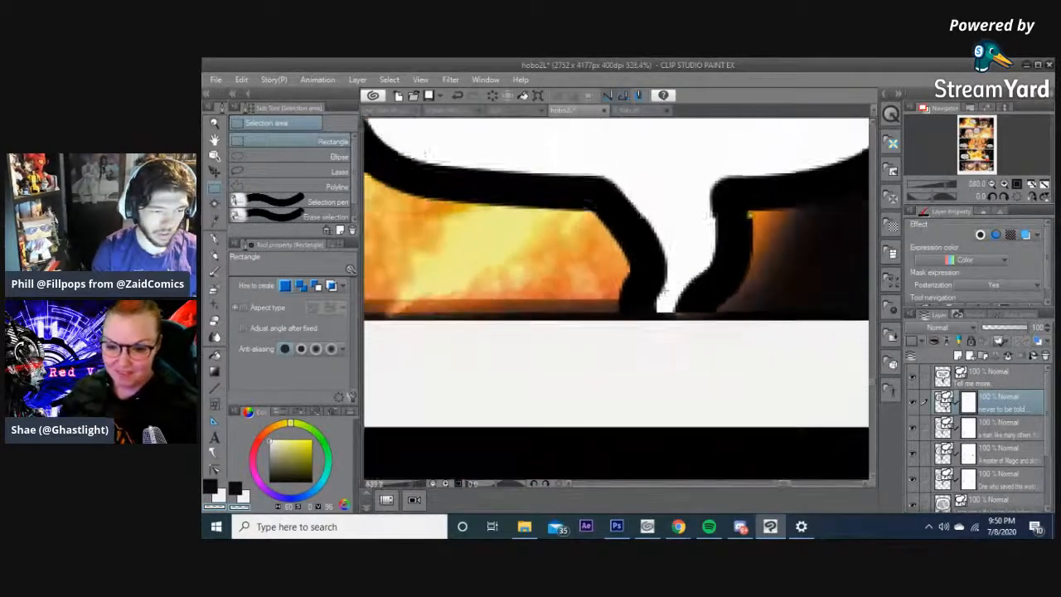
{"action": "scroll", "coordinate": [613, 306], "scroll_direction": "down", "scroll_amount": 7}
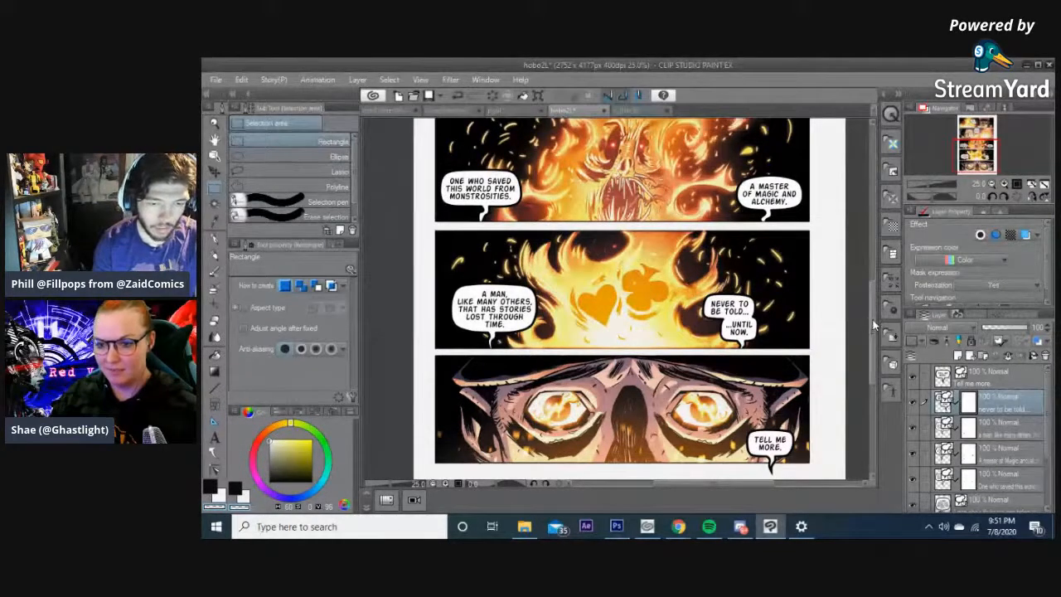
- Mask the "Tell me more." balloon layer with a rectangular selection so its tail is cut off at the bottom panel's lower border
{"action": "scroll", "coordinate": [872, 349], "scroll_direction": "down", "scroll_amount": 2}
{"action": "scroll", "coordinate": [872, 350], "scroll_direction": "down", "scroll_amount": 1}
{"action": "scroll", "coordinate": [777, 369], "scroll_direction": "up", "scroll_amount": 5}
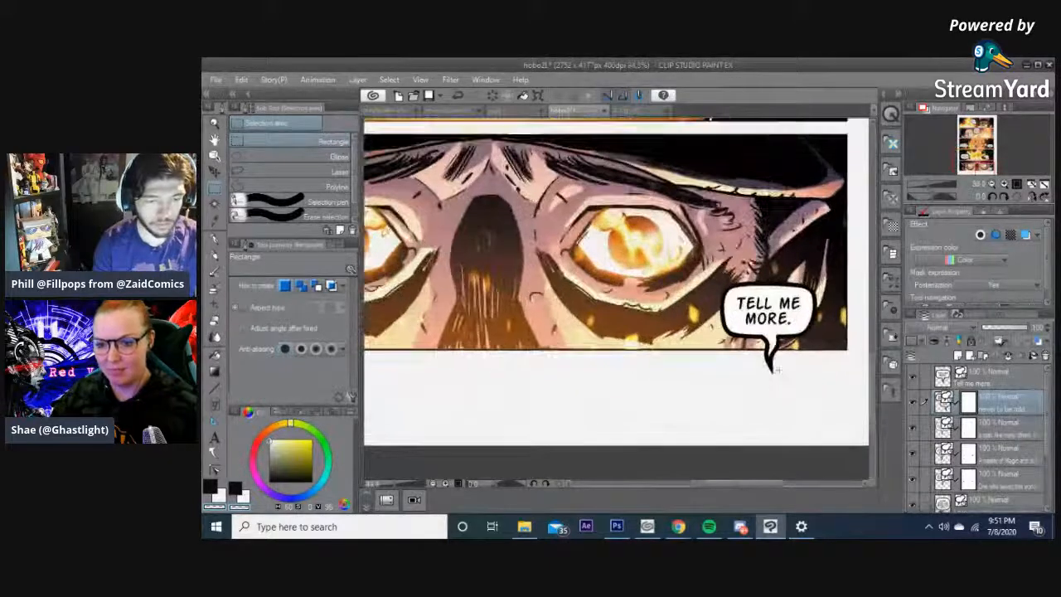
{"action": "scroll", "coordinate": [777, 370], "scroll_direction": "up", "scroll_amount": 6}
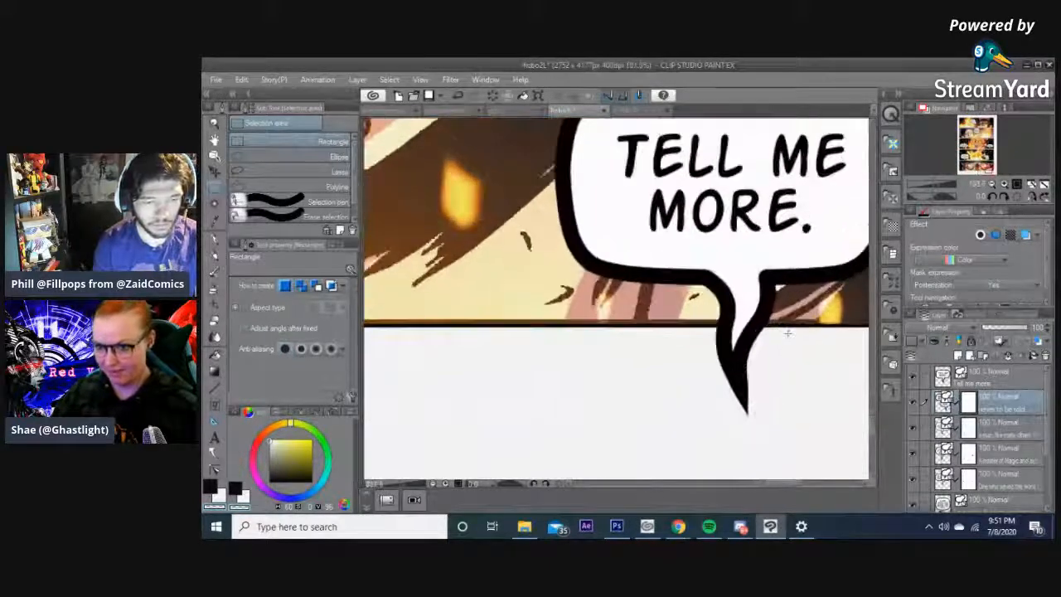
{"action": "scroll", "coordinate": [769, 323], "scroll_direction": "up", "scroll_amount": 3}
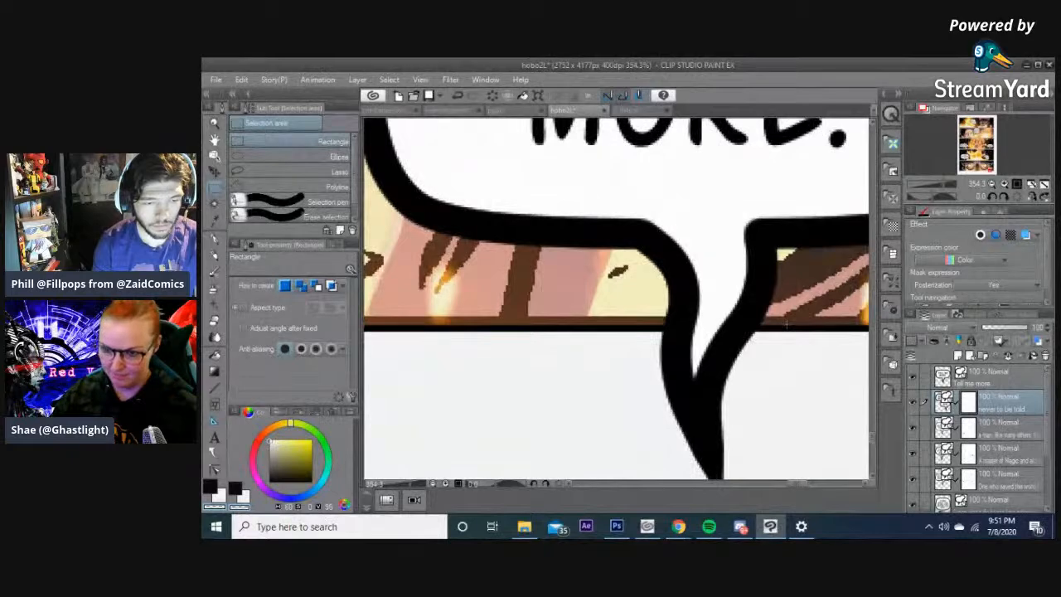
{"action": "left_click_drag", "start_coordinate": [785, 325], "coordinate": [614, 410]}
{"action": "scroll", "coordinate": [774, 201], "scroll_direction": "up", "scroll_amount": 3}
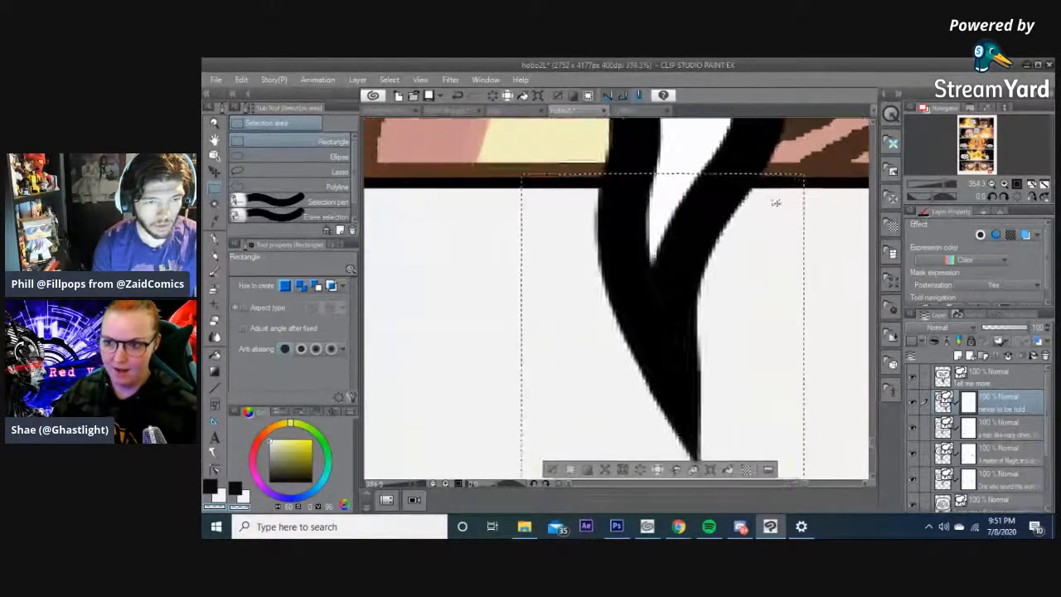
{"action": "scroll", "coordinate": [783, 203], "scroll_direction": "down", "scroll_amount": 5}
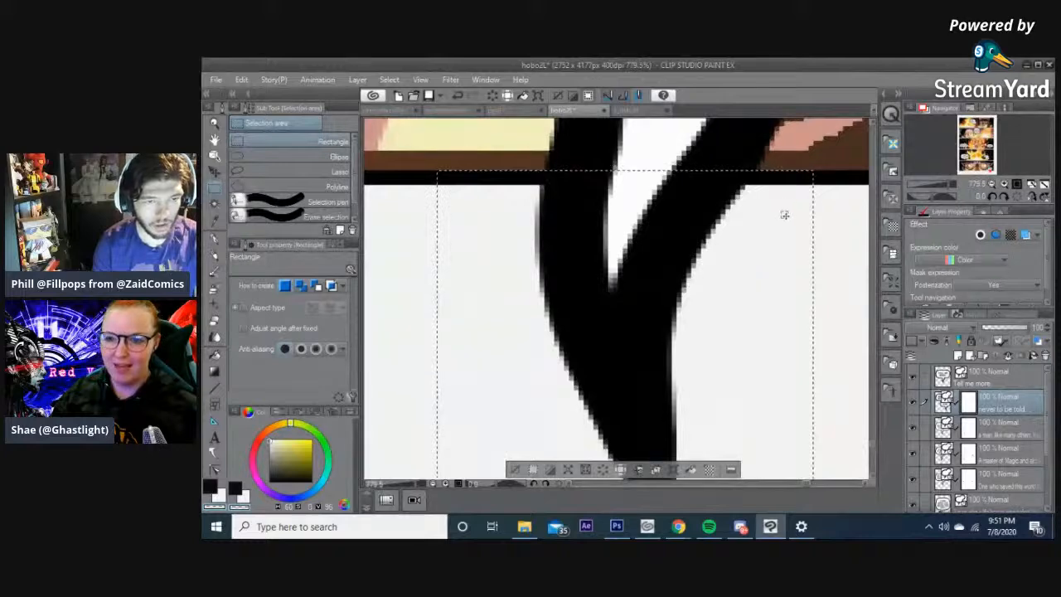
{"action": "left_click", "coordinate": [978, 381]}
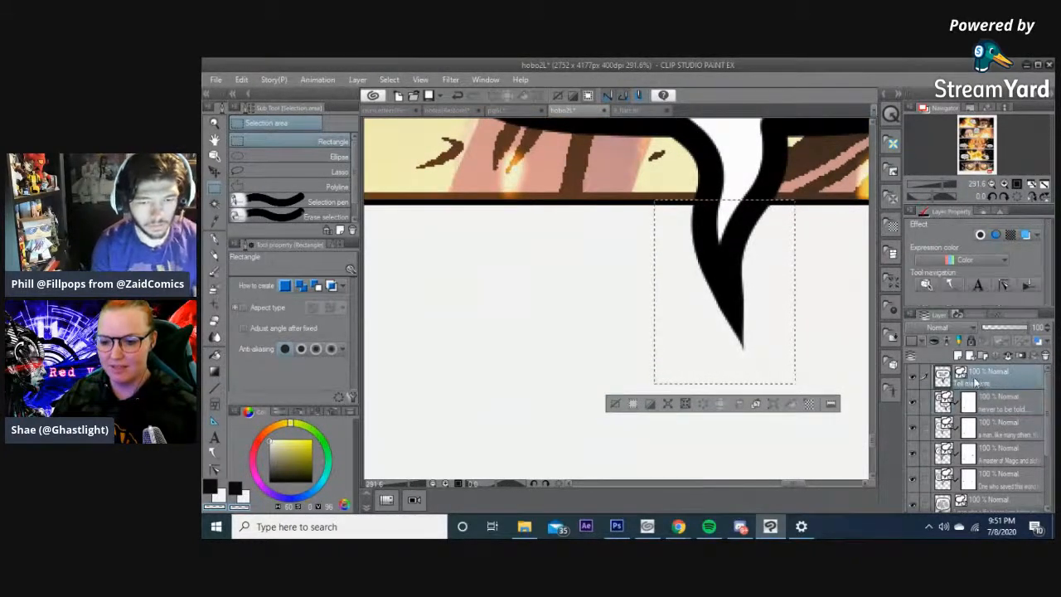
{"action": "left_click", "coordinate": [1020, 355]}
{"action": "scroll", "coordinate": [762, 298], "scroll_direction": "down", "scroll_amount": 11}
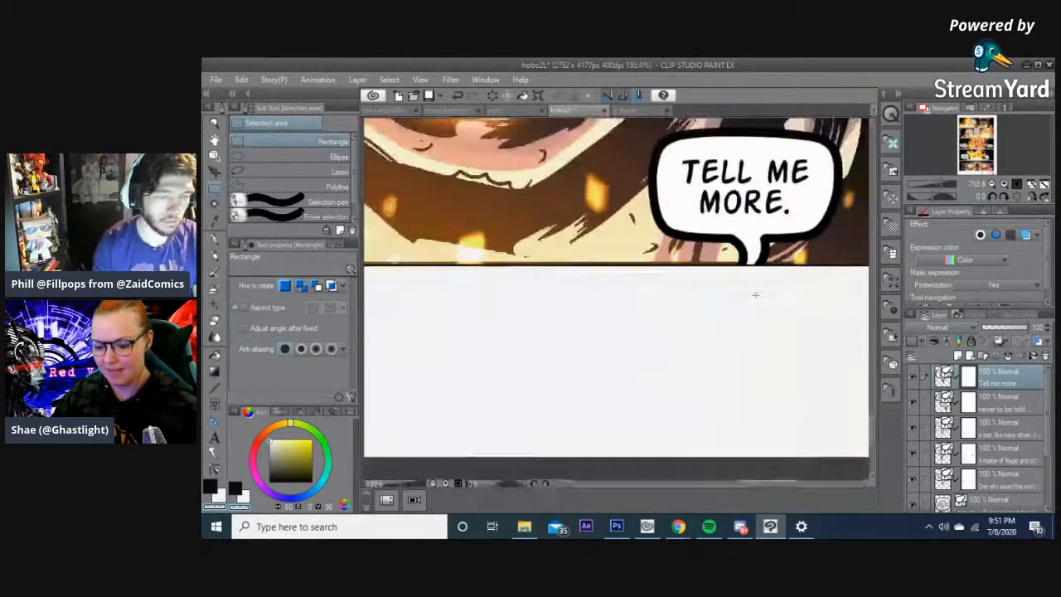
{"action": "scroll", "coordinate": [762, 299], "scroll_direction": "down", "scroll_amount": 7}
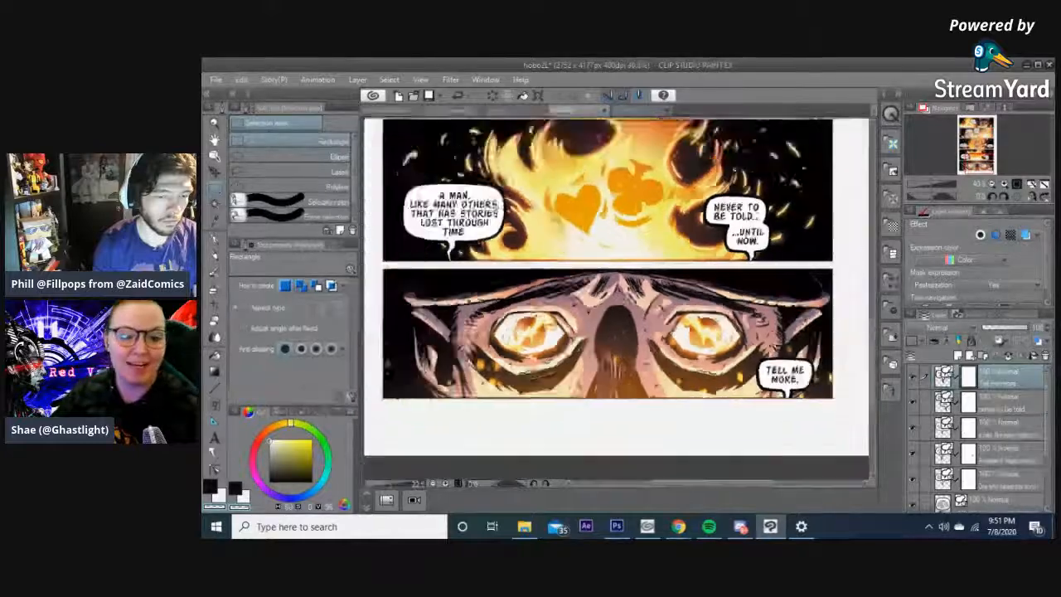
- Reshape the tip of the "A man, like many others" balloon's tail so its white fill reaches the panel's lower border
{"action": "left_click_drag", "start_coordinate": [713, 295], "coordinate": [739, 328]}
{"action": "scroll", "coordinate": [738, 328], "scroll_direction": "up", "scroll_amount": 6}
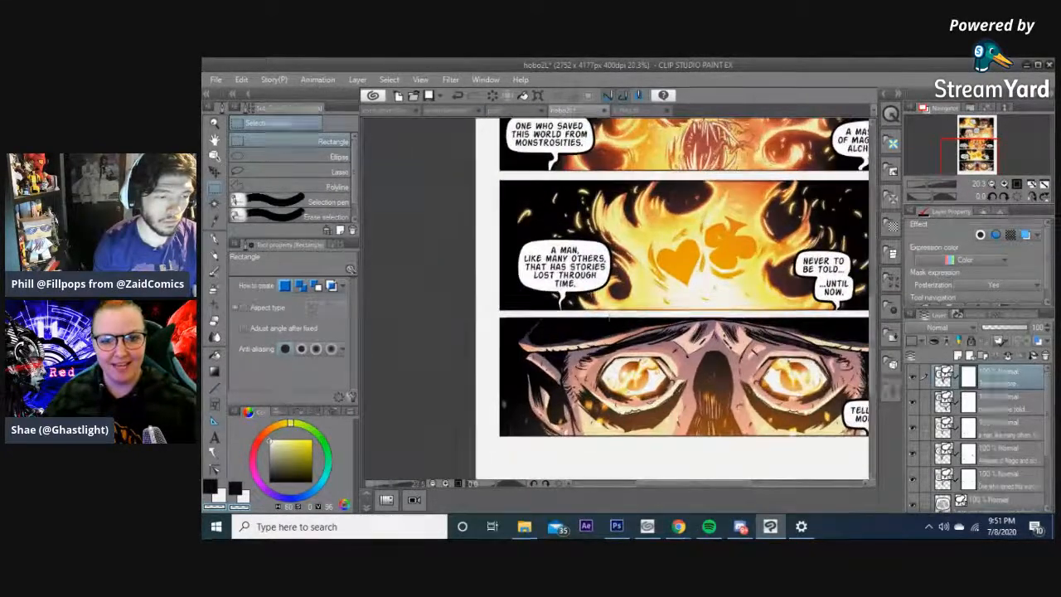
{"action": "scroll", "coordinate": [739, 328], "scroll_direction": "up", "scroll_amount": 2}
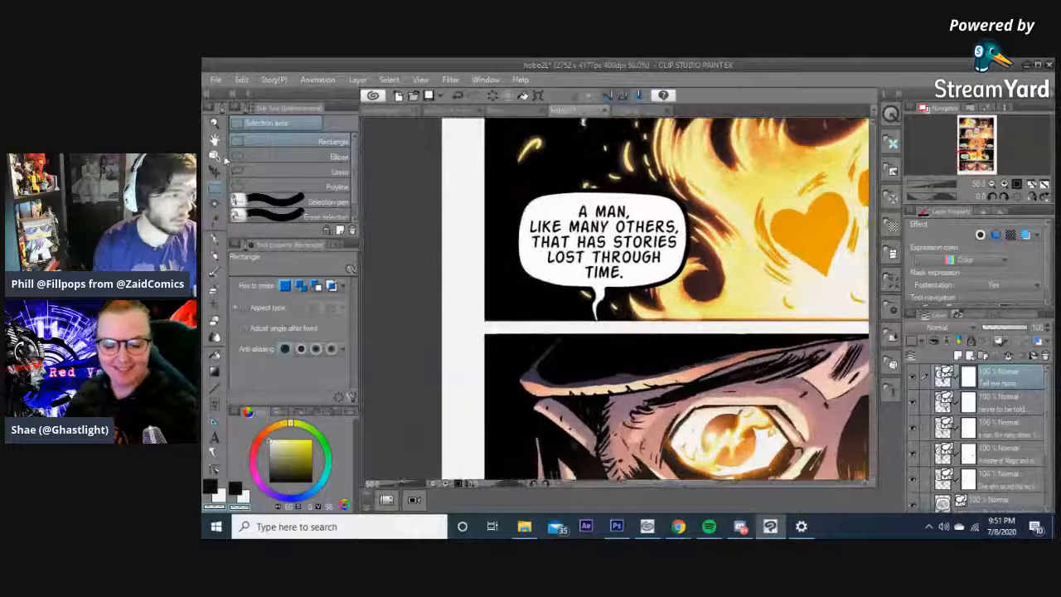
{"action": "key", "text": "o"}
{"action": "scroll", "coordinate": [572, 282], "scroll_direction": "up", "scroll_amount": 3}
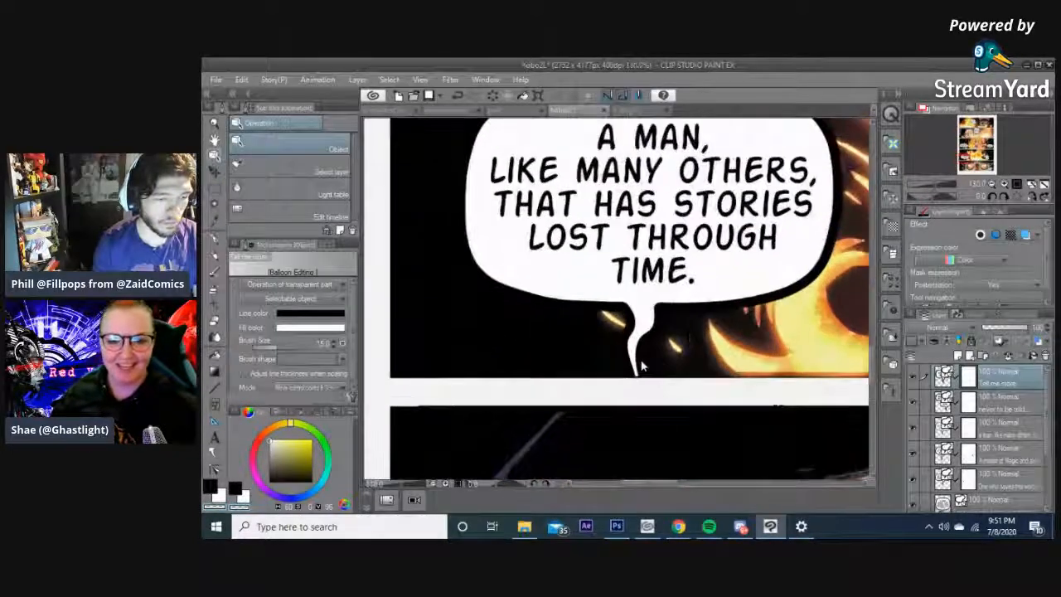
{"action": "left_click_drag", "start_coordinate": [641, 365], "coordinate": [635, 386]}
{"action": "scroll", "coordinate": [633, 392], "scroll_direction": "up", "scroll_amount": 2}
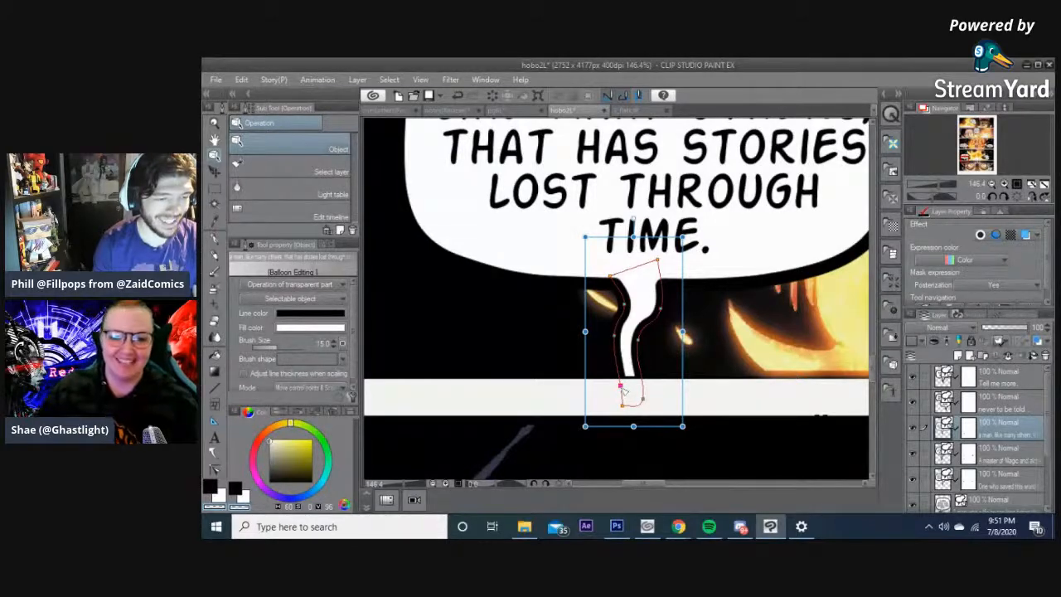
{"action": "left_click", "coordinate": [623, 393]}
{"action": "scroll", "coordinate": [621, 365], "scroll_direction": "down", "scroll_amount": 3}
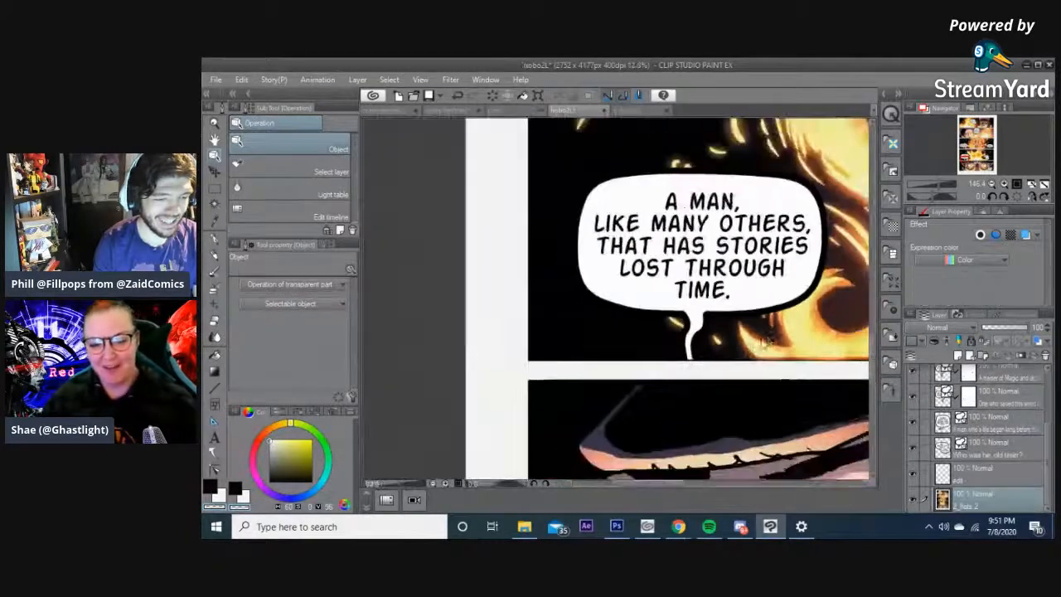
- Adjust the control points of the "...Until now." balloon's tail so its white opening meets the panel's lower border
{"action": "scroll", "coordinate": [618, 334], "scroll_direction": "right", "scroll_amount": 10}
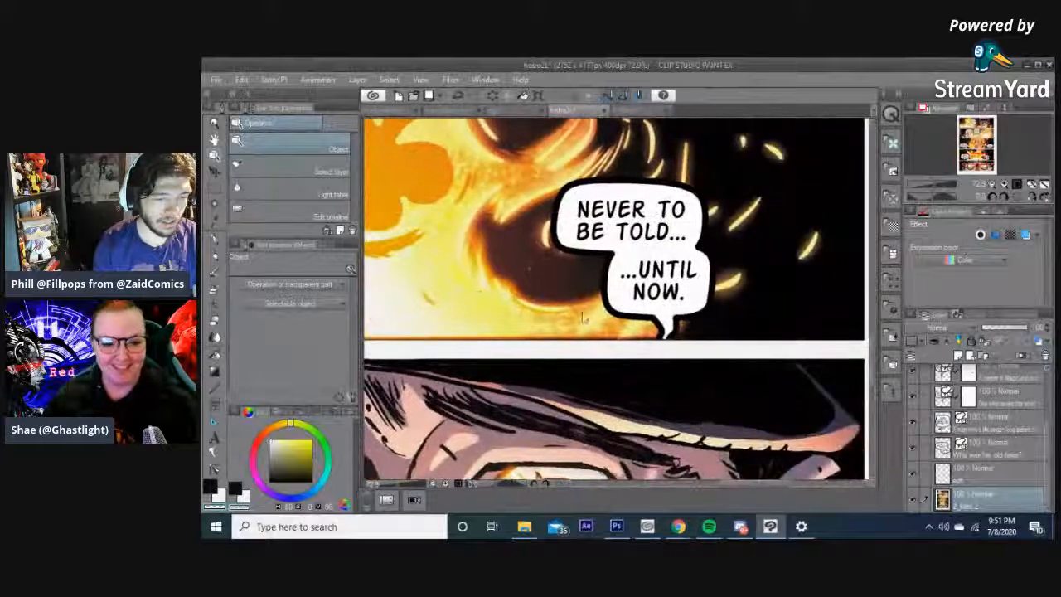
{"action": "scroll", "coordinate": [682, 332], "scroll_direction": "up", "scroll_amount": 2}
{"action": "left_click", "coordinate": [665, 340]}
{"action": "scroll", "coordinate": [663, 341], "scroll_direction": "up", "scroll_amount": 2}
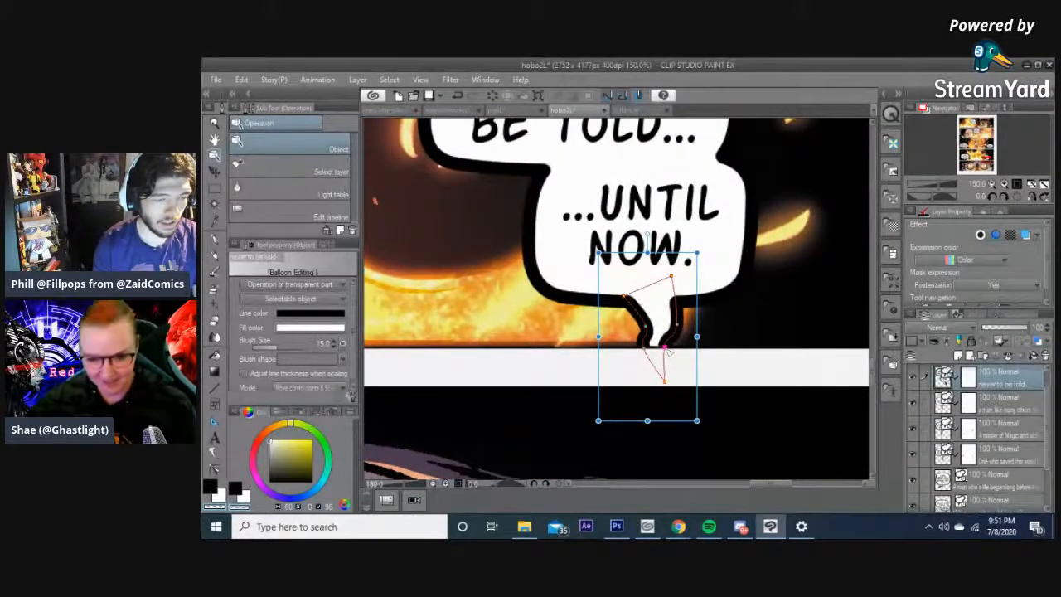
{"action": "left_click", "coordinate": [748, 316]}
{"action": "scroll", "coordinate": [748, 319], "scroll_direction": "down", "scroll_amount": 1}
{"action": "scroll", "coordinate": [747, 324], "scroll_direction": "down", "scroll_amount": 4}
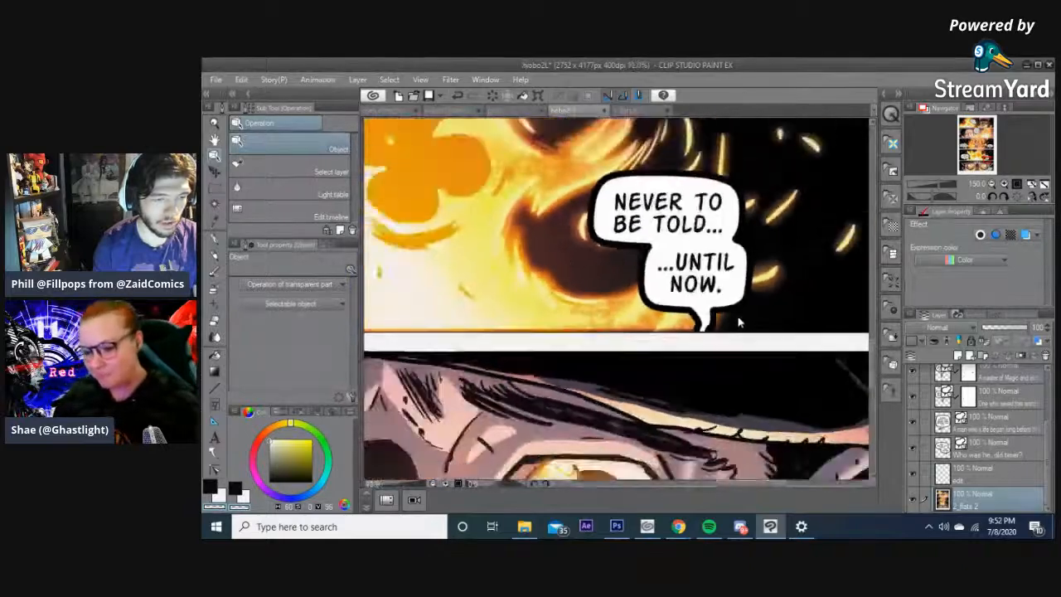
- Look over the whole lettered page to check the balloons and their tails in every panel
{"action": "scroll", "coordinate": [680, 329], "scroll_direction": "down", "scroll_amount": 4}
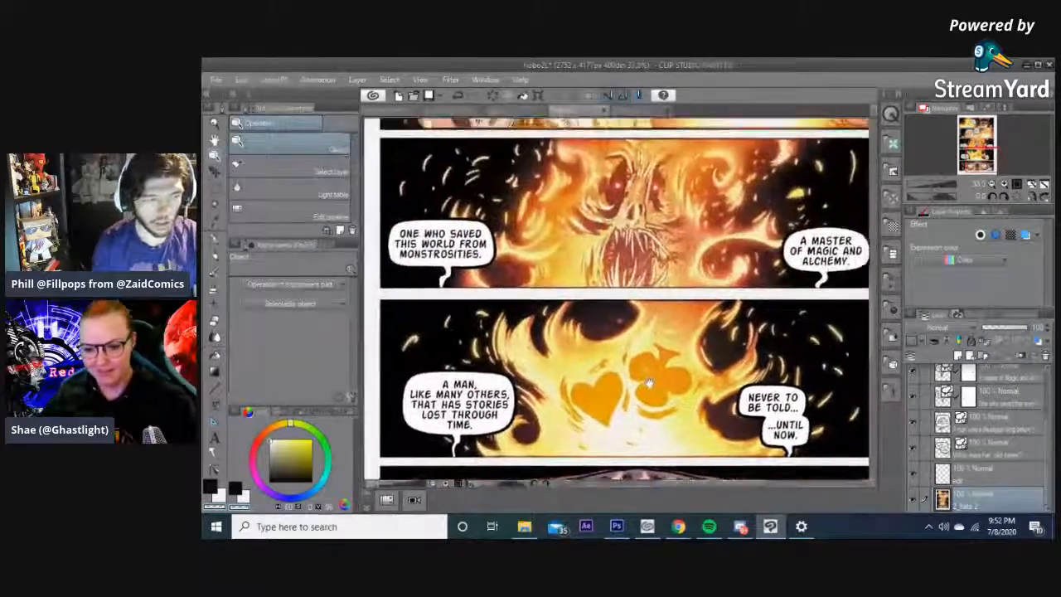
{"action": "scroll", "coordinate": [654, 374], "scroll_direction": "down", "scroll_amount": 3}
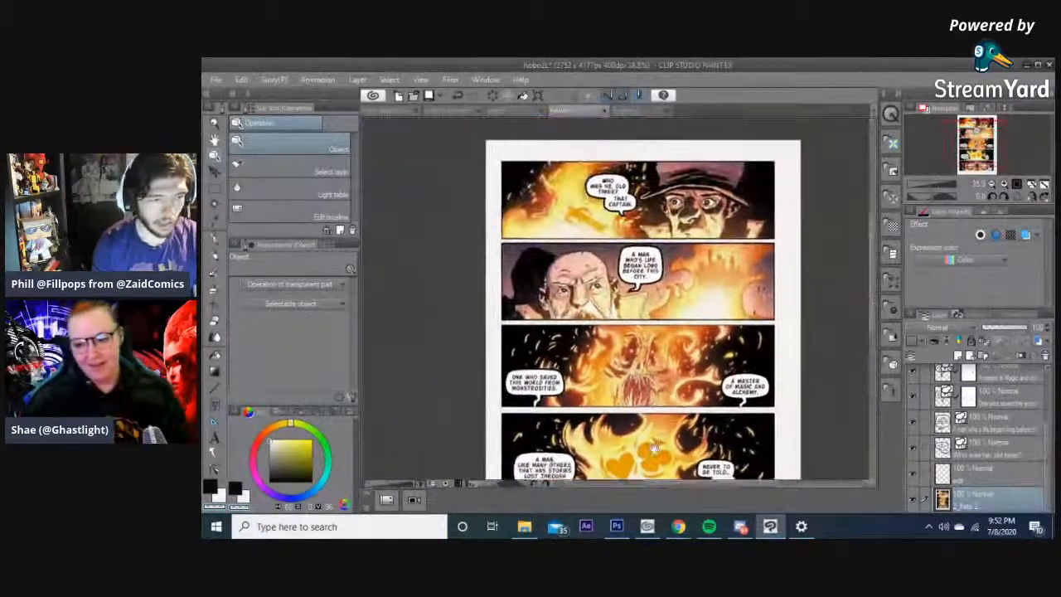
{"action": "scroll", "coordinate": [664, 321], "scroll_direction": "down", "scroll_amount": 1}
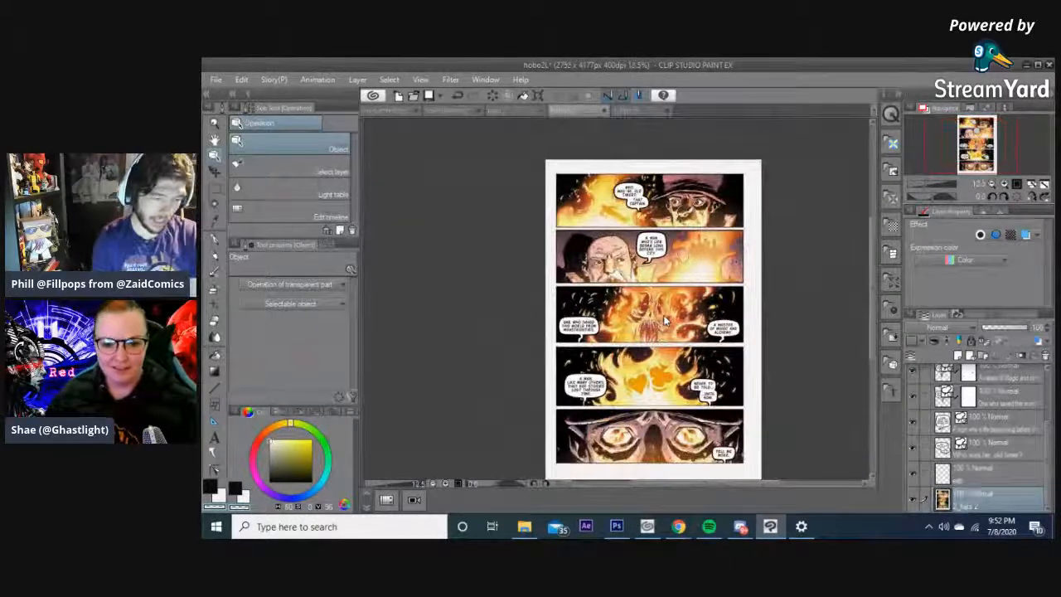
{"action": "scroll", "coordinate": [665, 307], "scroll_direction": "up", "scroll_amount": 2}
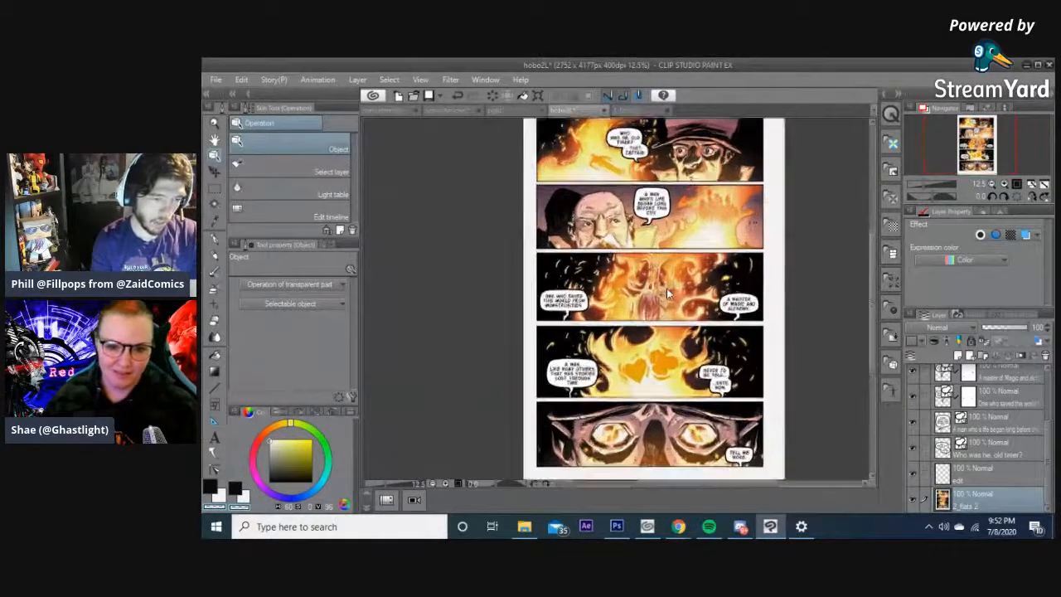
{"action": "left_click_drag", "start_coordinate": [667, 300], "coordinate": [667, 296]}
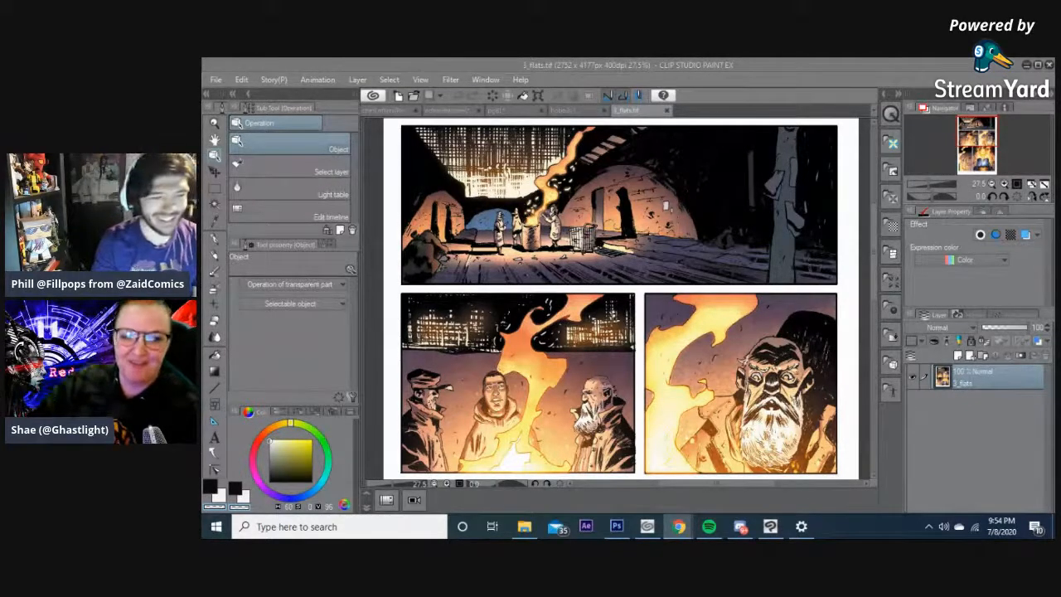
{"action": "left_click_drag", "start_coordinate": [699, 483], "coordinate": [709, 487]}
{"action": "scroll", "coordinate": [876, 257], "scroll_direction": "up", "scroll_amount": 1}
{"action": "left_click_drag", "start_coordinate": [876, 257], "coordinate": [876, 263]}
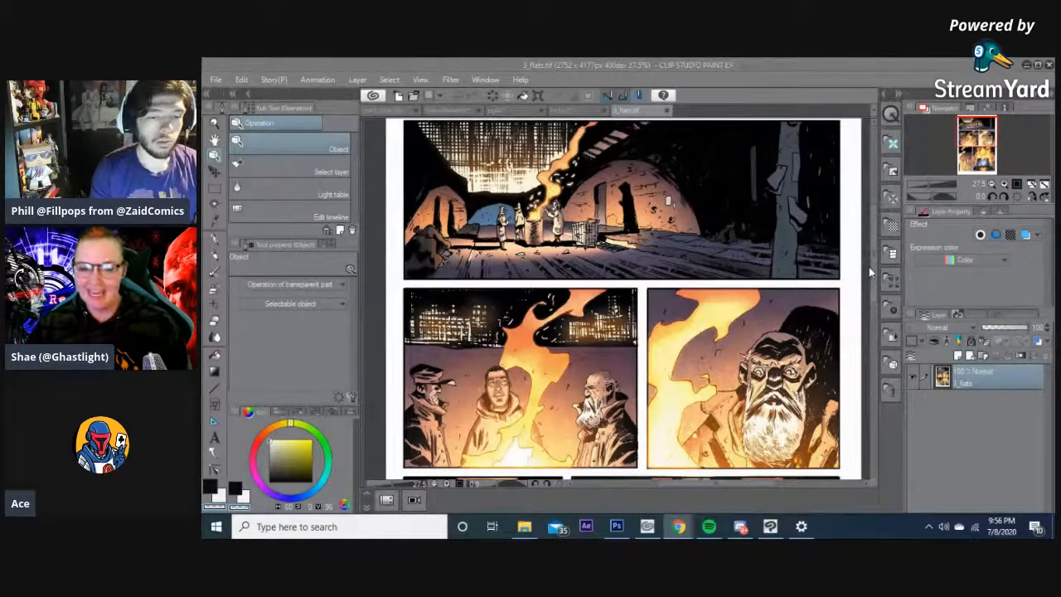
{"action": "left_click_drag", "start_coordinate": [872, 271], "coordinate": [873, 260]}
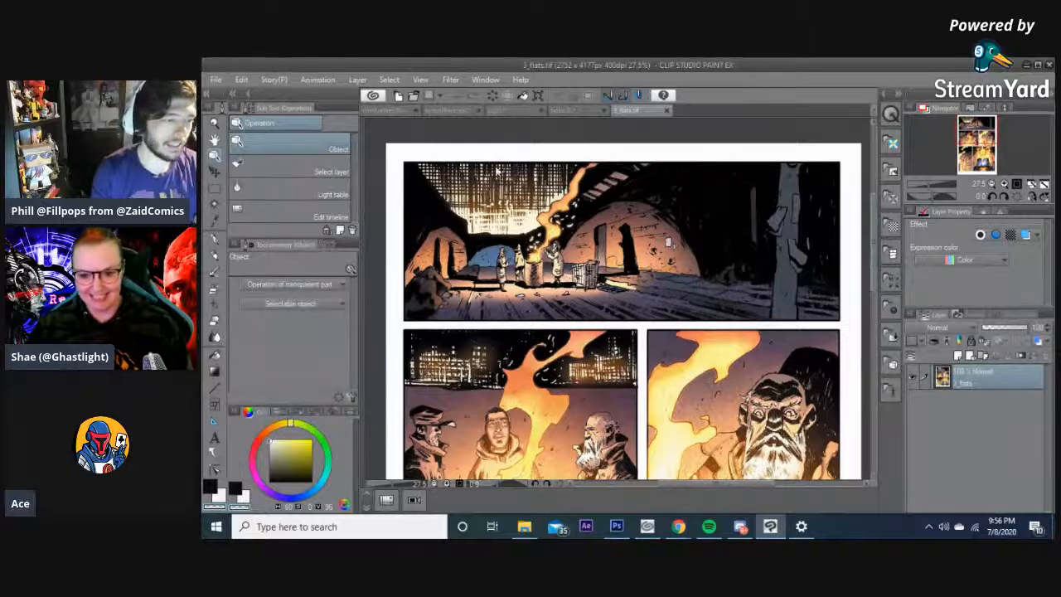
- Add the text "COME ON OLD TIMER TELL ME ANOTHER ONE OF YOUR CRAZY STORIES!" above the first panel at size 10.7
{"action": "scroll", "coordinate": [526, 154], "scroll_direction": "up", "scroll_amount": 1}
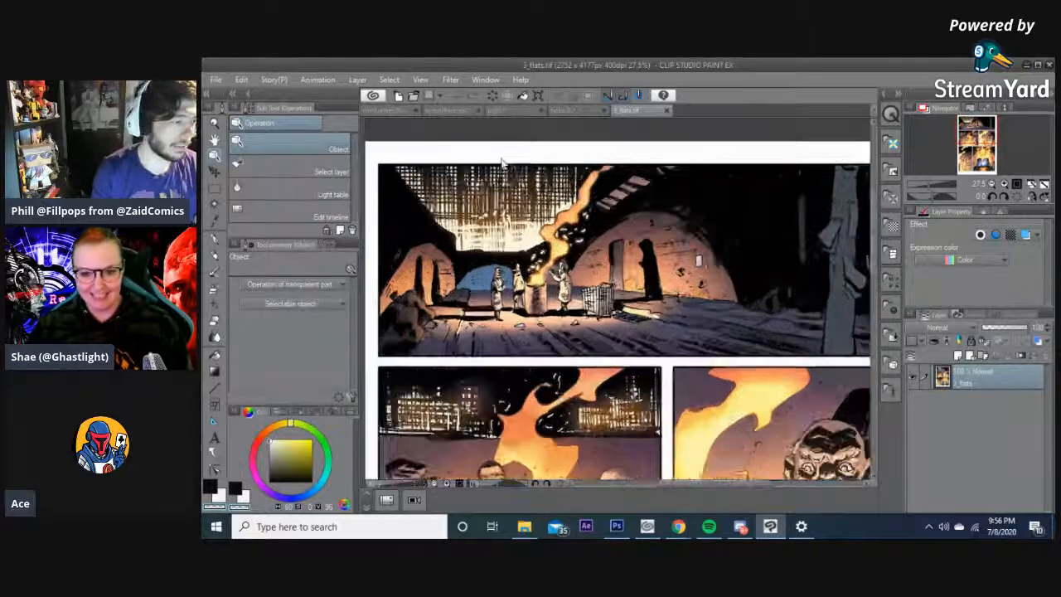
{"action": "left_click", "coordinate": [213, 439]}
{"action": "left_click", "coordinate": [506, 157]}
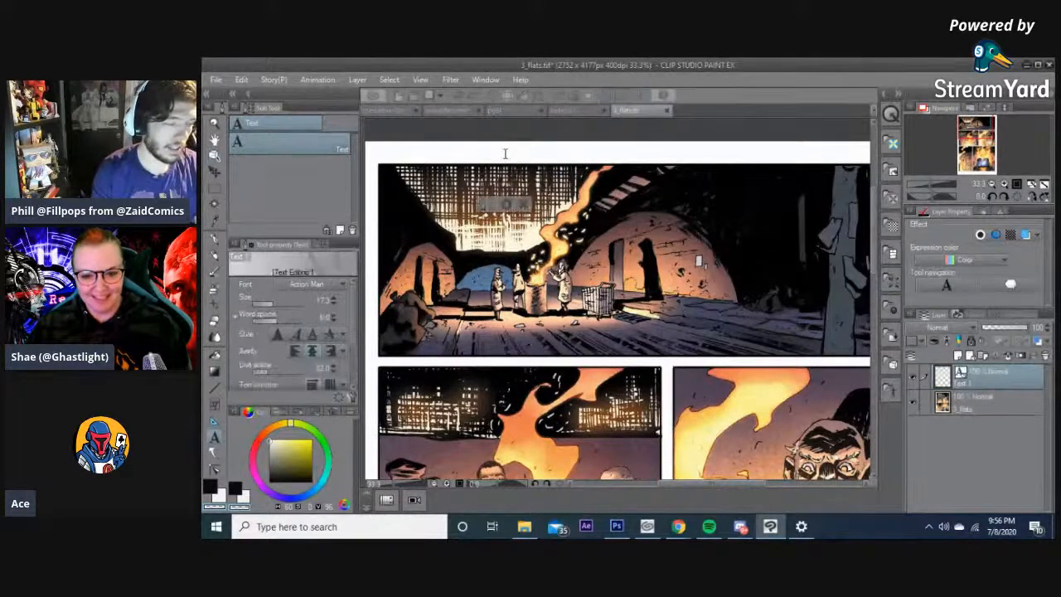
{"action": "type", "text": "COME ON OLD TIMER TELL ME ANOTHER ONE"}
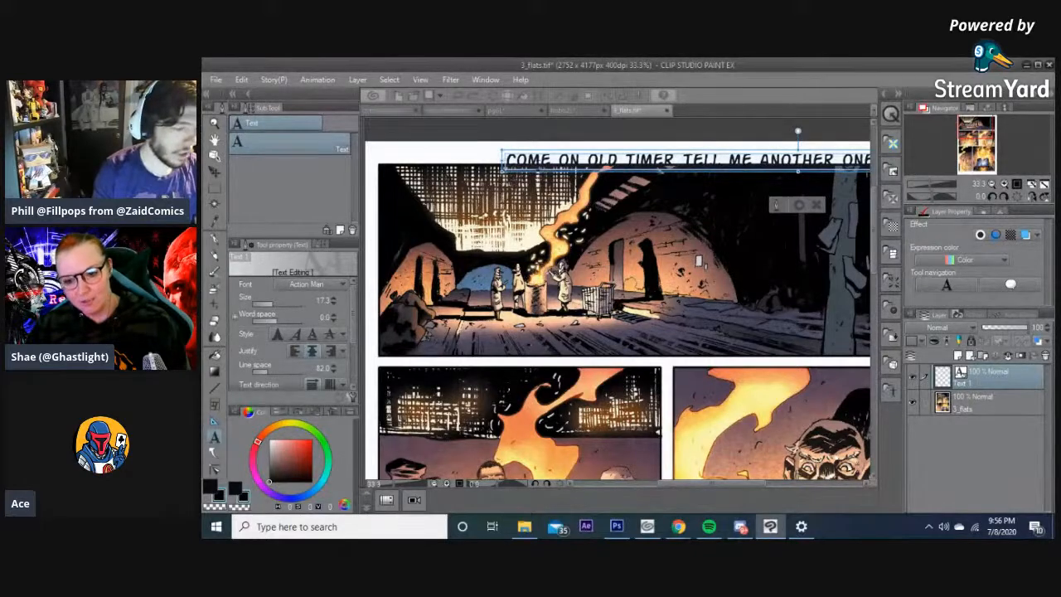
{"action": "left_click", "coordinate": [321, 300]}
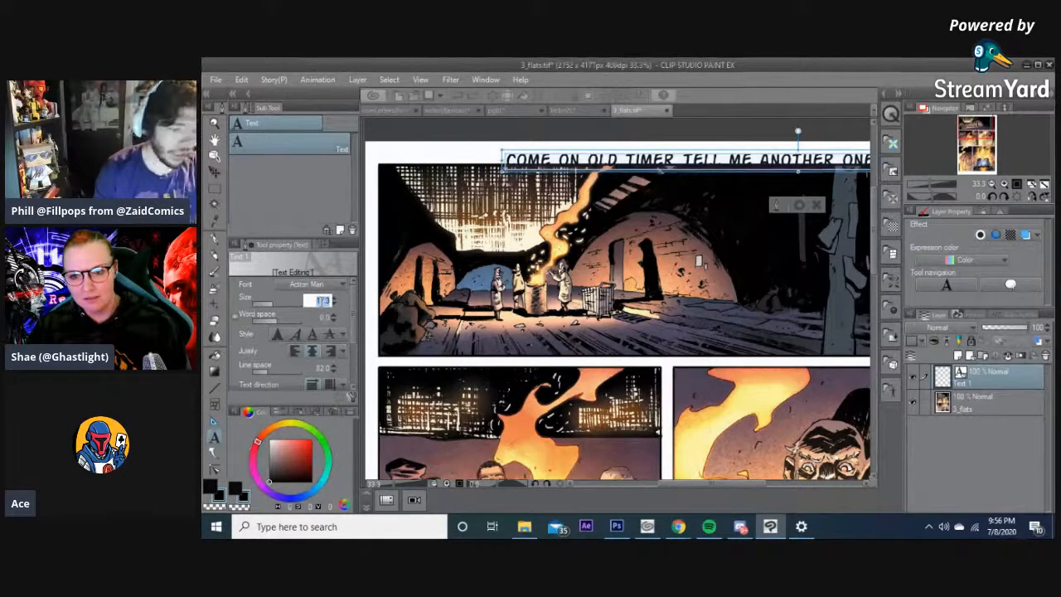
{"action": "type", "text": "10.7"}
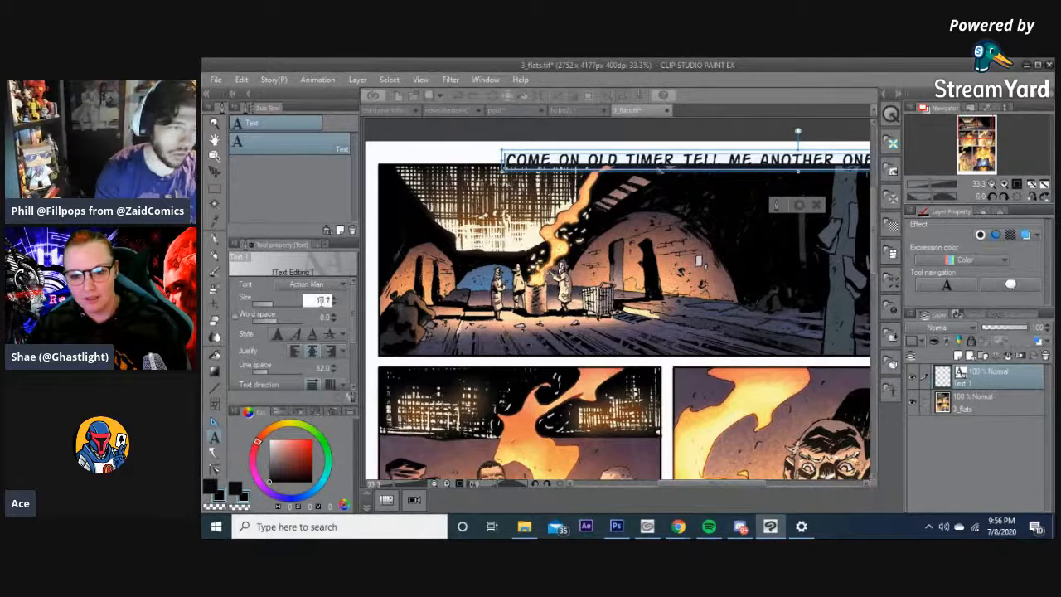
{"action": "key", "text": "Return"}
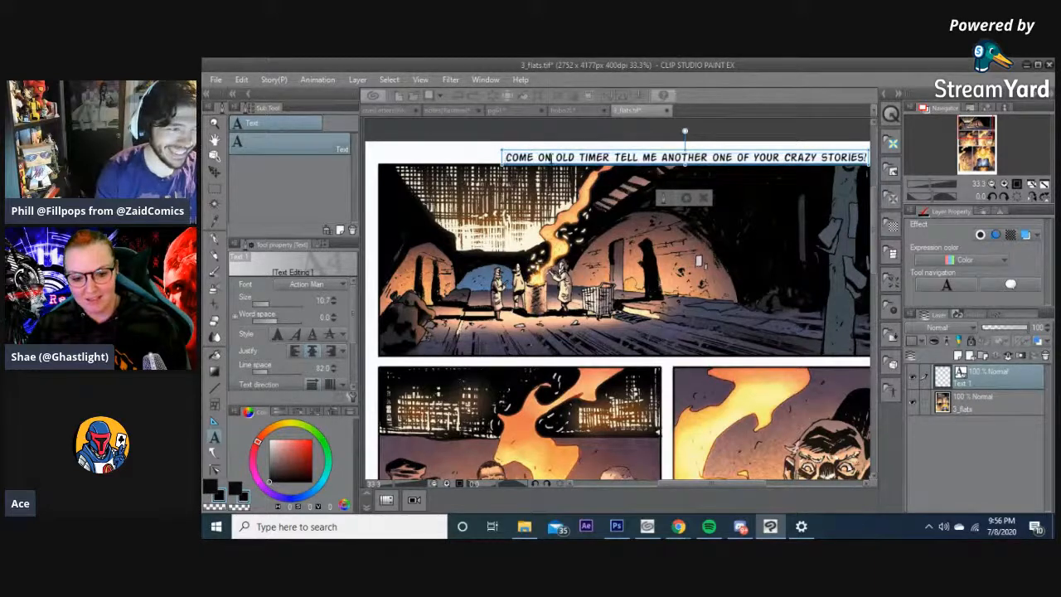
- Break the dialogue text after "COME ON" and after "OLD TIMER TELL", repositioning the block above the first panel
{"action": "key", "text": "Return"}
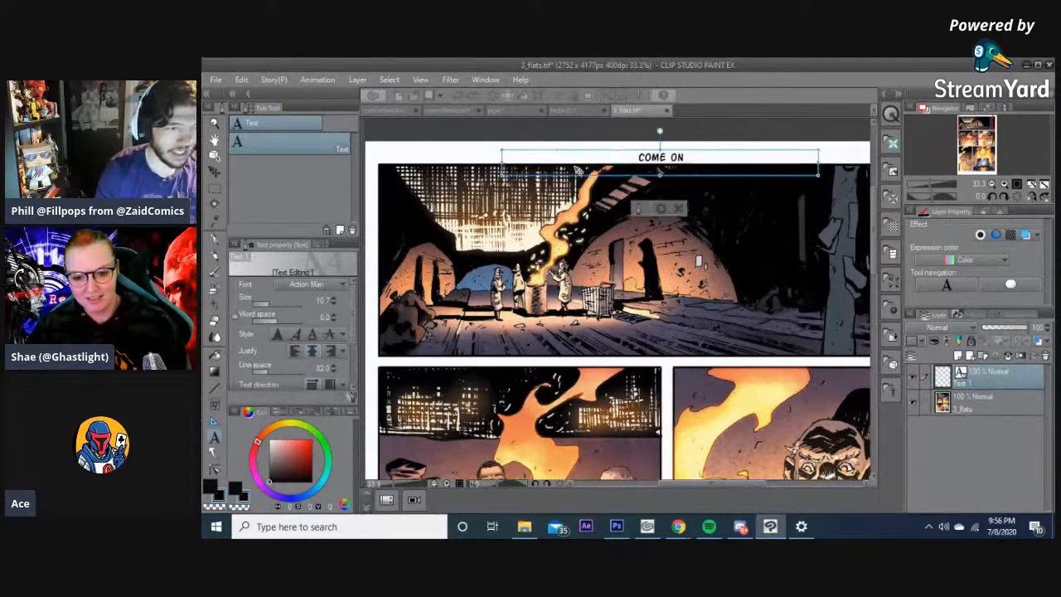
{"action": "left_click", "coordinate": [659, 209]}
{"action": "left_click_drag", "start_coordinate": [677, 161], "coordinate": [676, 150]}
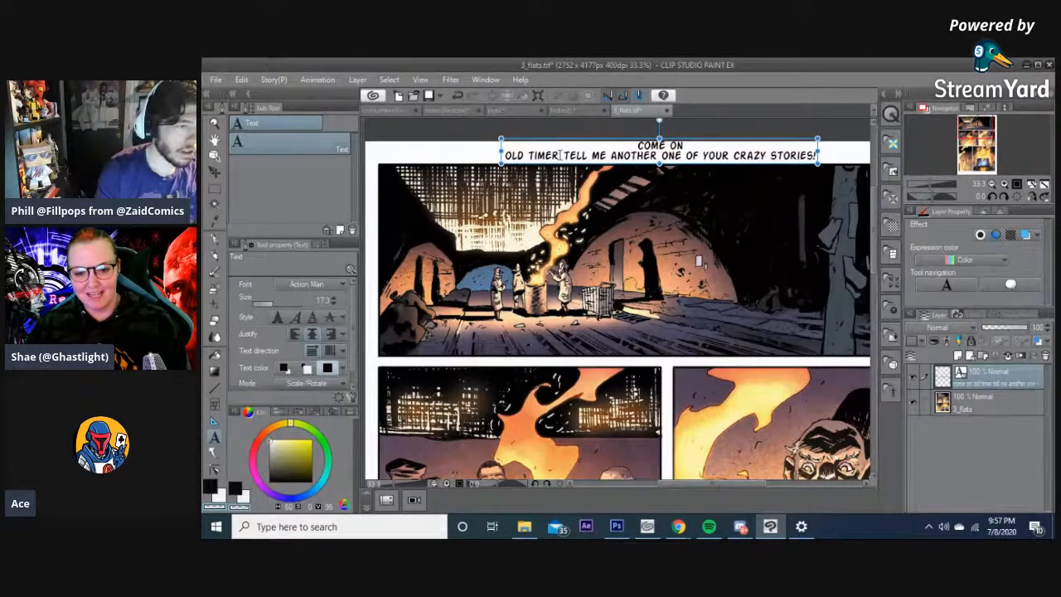
{"action": "left_click", "coordinate": [588, 156]}
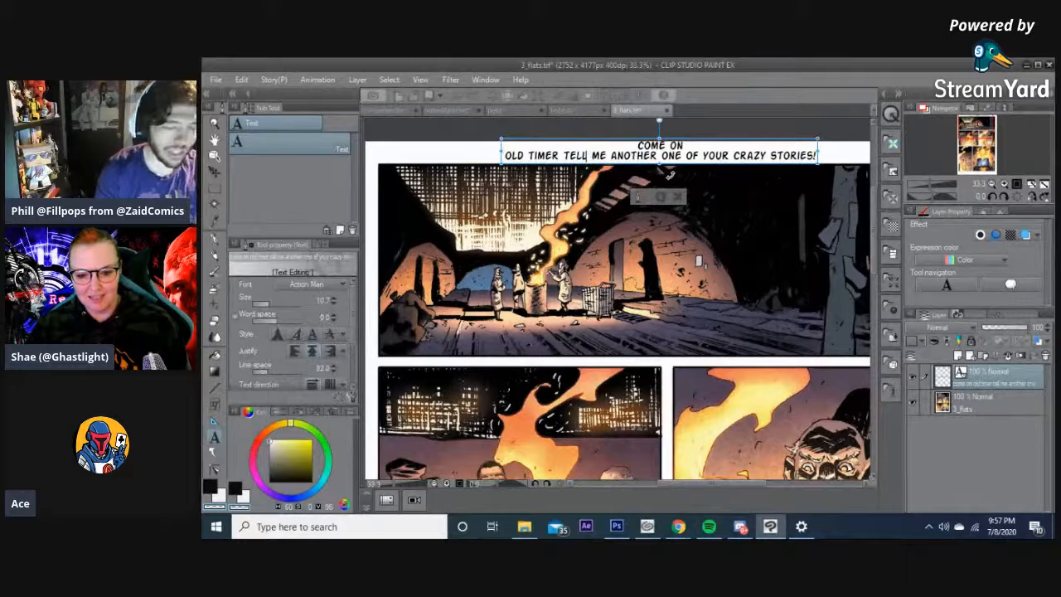
{"action": "key", "text": "Return"}
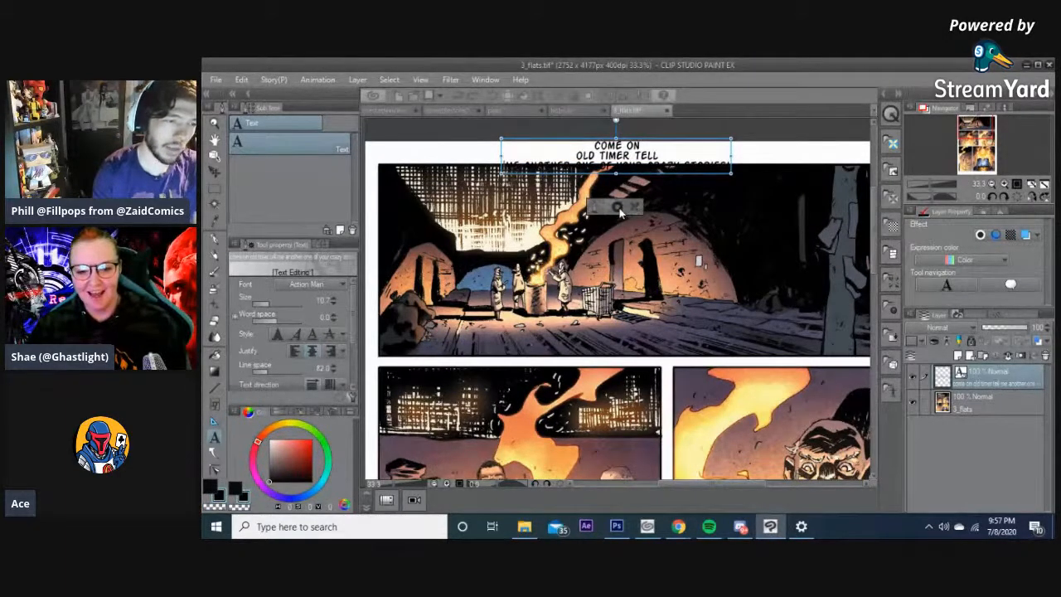
{"action": "left_click", "coordinate": [619, 210]}
{"action": "left_click_drag", "start_coordinate": [642, 154], "coordinate": [646, 145]}
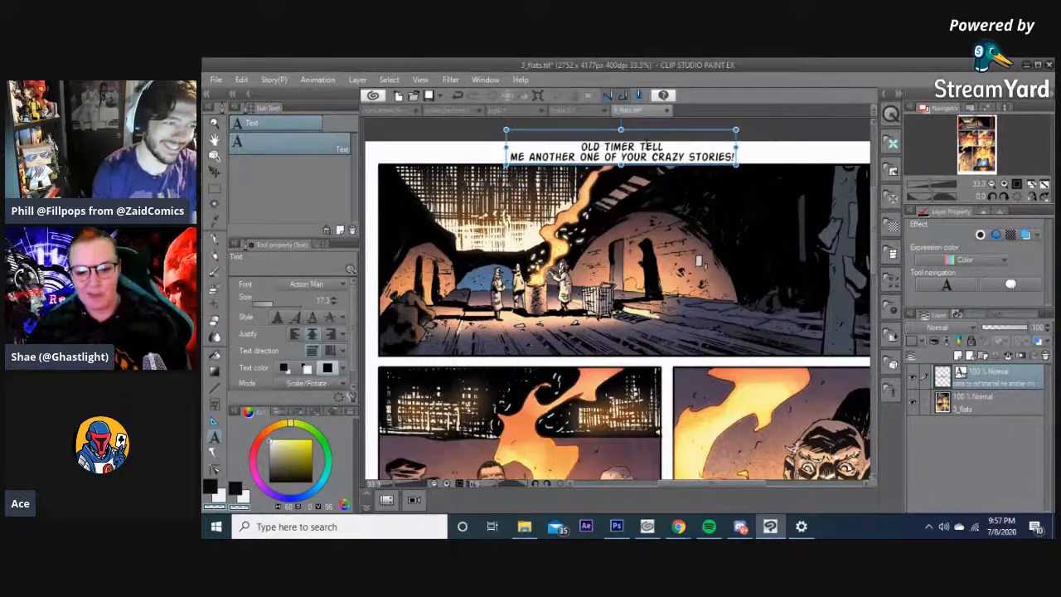
- Break the text after "ME ANOTHER ONE" and narrow its frame so "STORIES!" wraps onto its own line
{"action": "left_click", "coordinate": [605, 156]}
{"action": "key", "text": "BackSpace"}
{"action": "key", "text": "Return"}
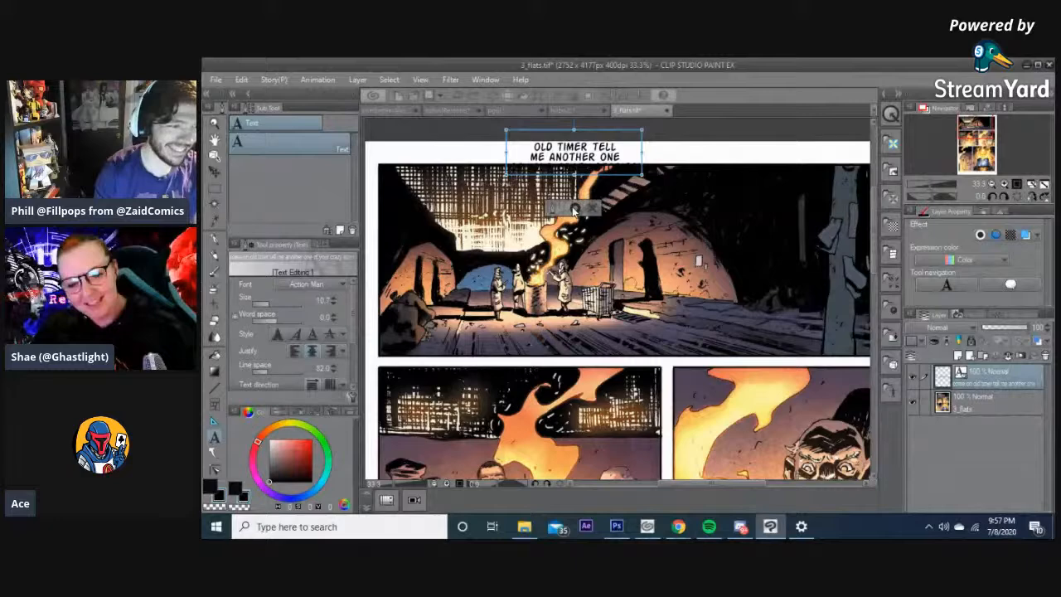
{"action": "left_click", "coordinate": [576, 208]}
{"action": "left_click_drag", "start_coordinate": [586, 165], "coordinate": [611, 153]}
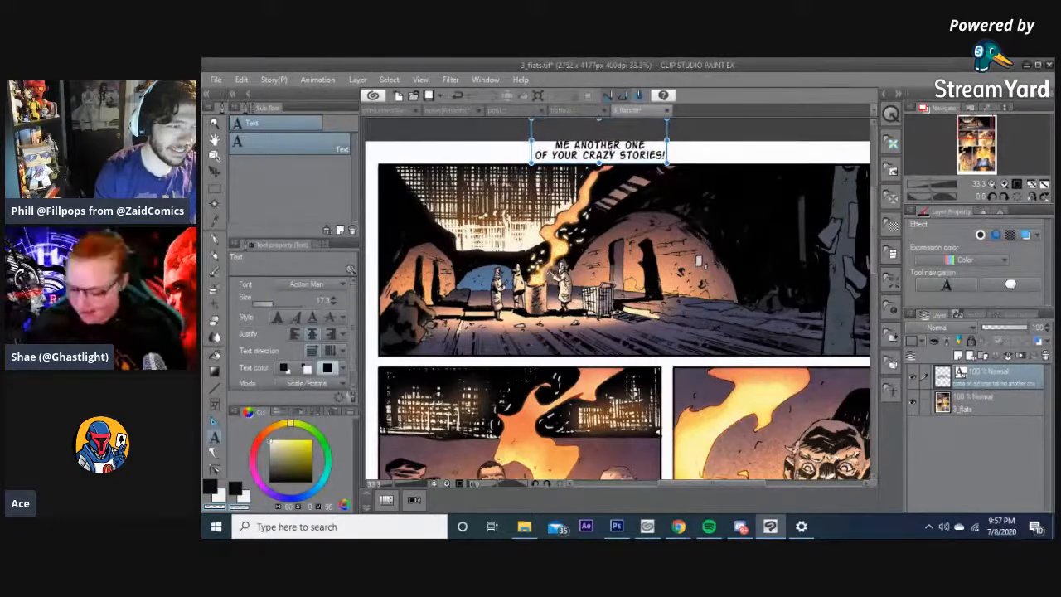
{"action": "left_click", "coordinate": [611, 153]}
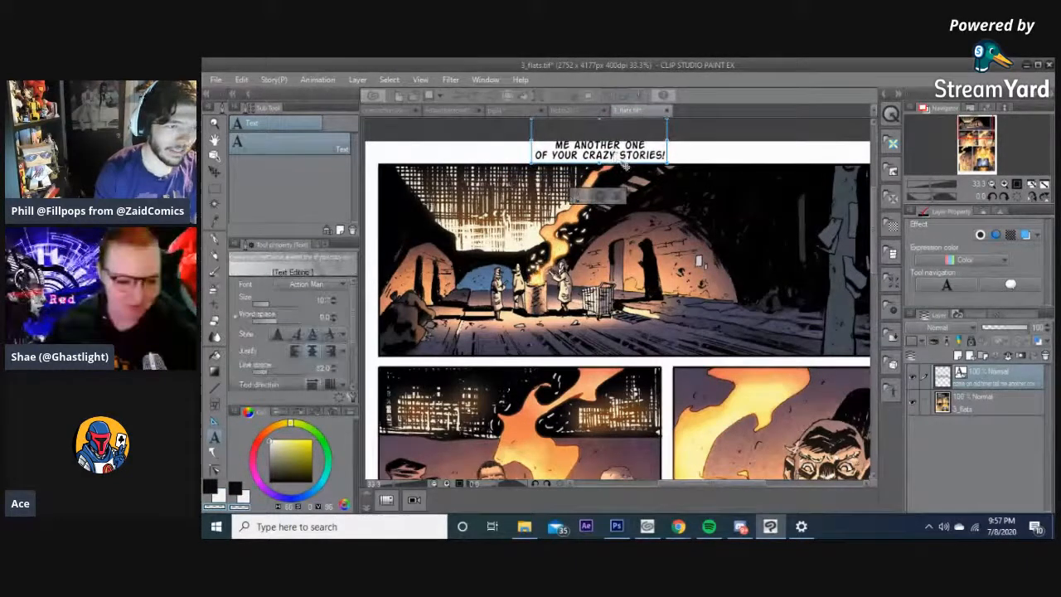
{"action": "left_click_drag", "start_coordinate": [667, 163], "coordinate": [627, 168]}
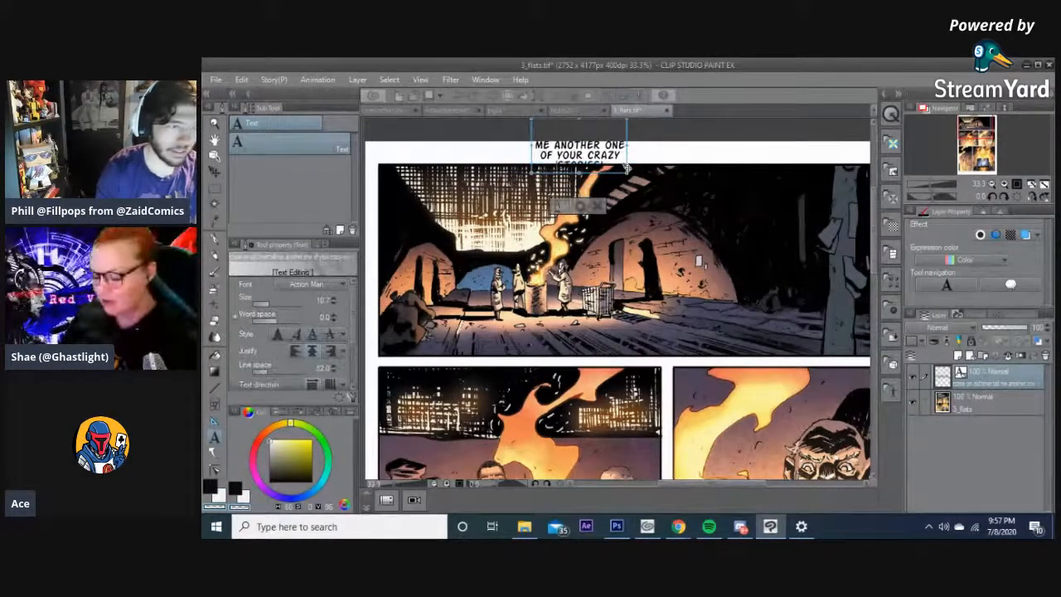
{"action": "left_click", "coordinate": [580, 207]}
{"action": "left_click_drag", "start_coordinate": [590, 151], "coordinate": [597, 143]}
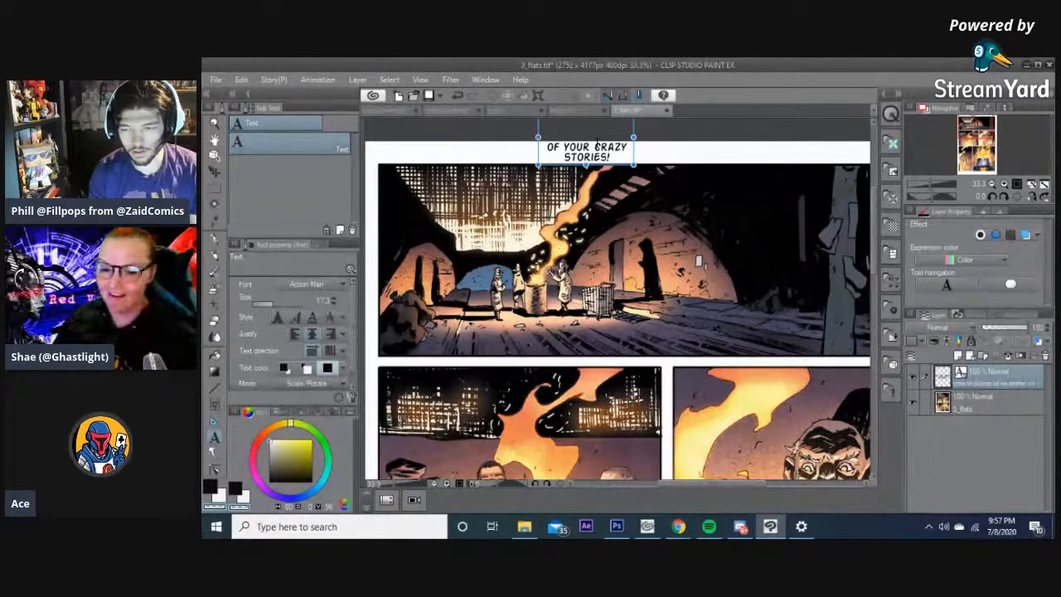
- Move the five-line text block into the first panel, over the brick arch beside the shadowed figure
{"action": "left_click_drag", "start_coordinate": [596, 157], "coordinate": [665, 277]}
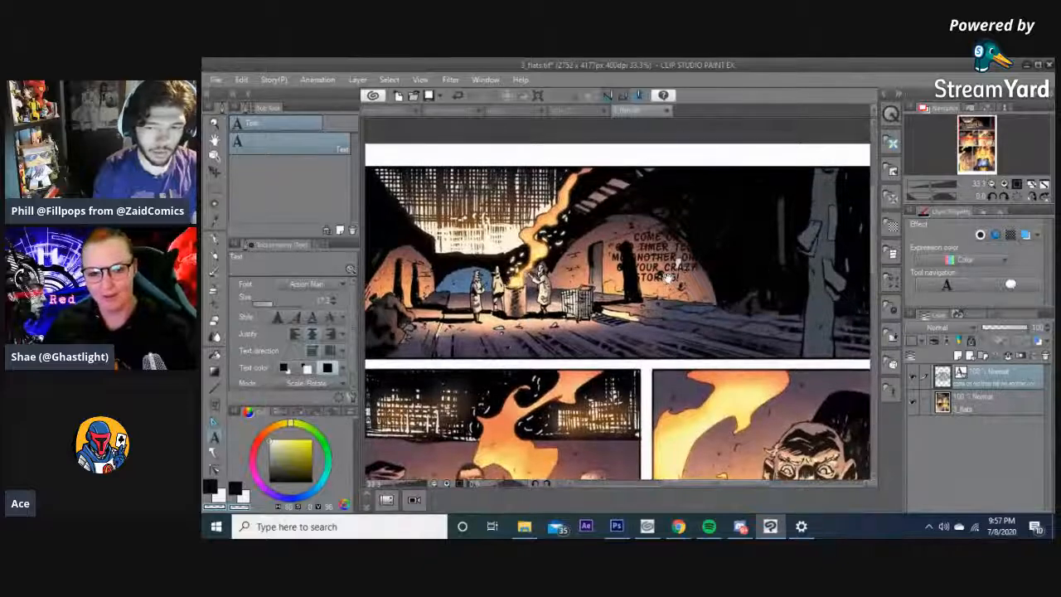
{"action": "left_click_drag", "start_coordinate": [665, 276], "coordinate": [644, 171]}
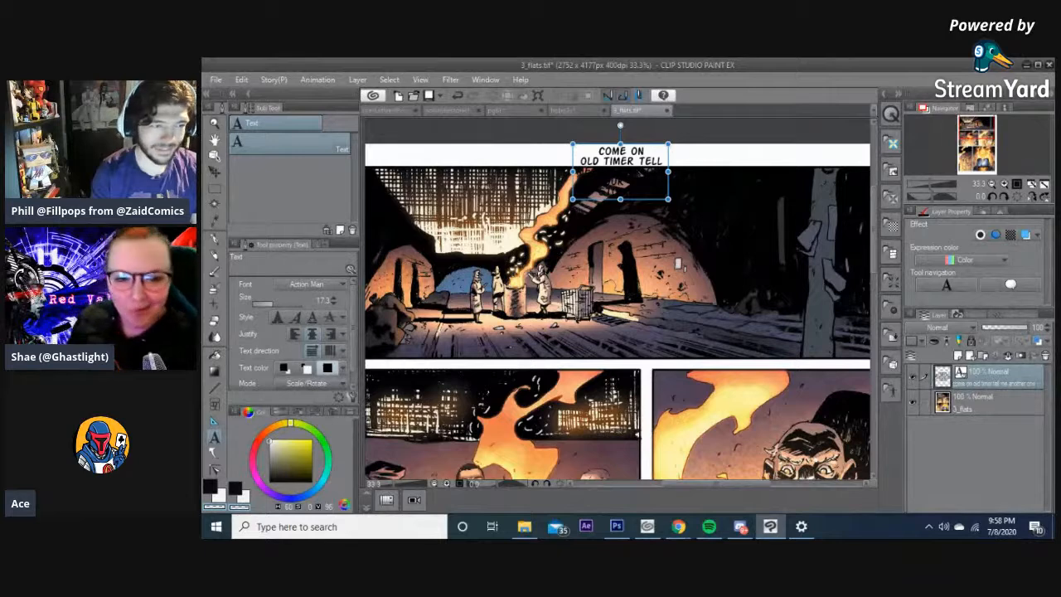
{"action": "left_click_drag", "start_coordinate": [644, 171], "coordinate": [660, 235]}
- Draw a closed, rounded balloon around the "COME ON OLD TIMER" text with the Curve balloon tool
{"action": "left_click", "coordinate": [213, 453]}
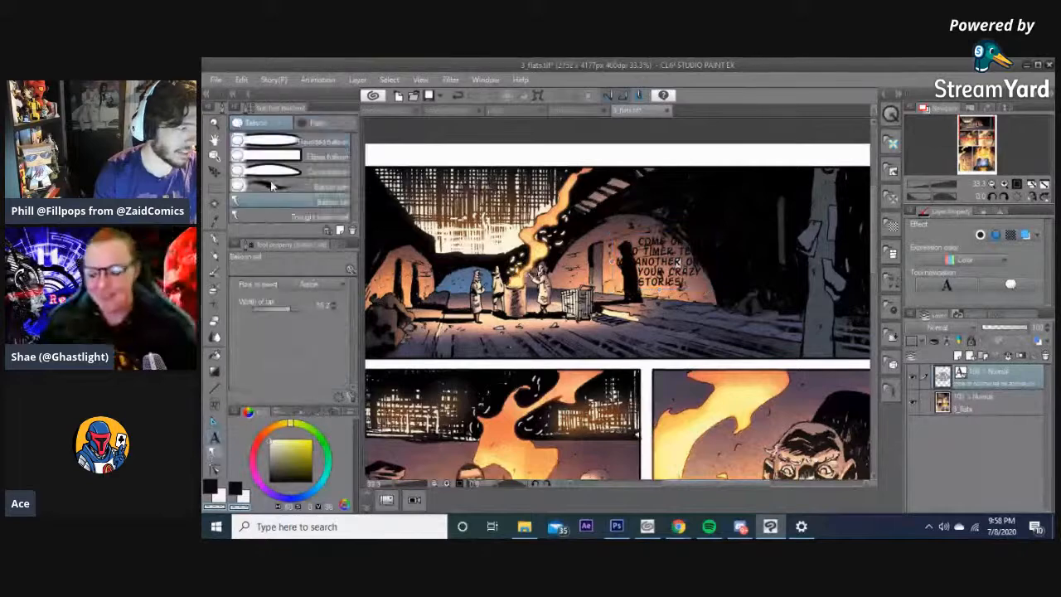
{"action": "scroll", "coordinate": [678, 261], "scroll_direction": "up", "scroll_amount": 1}
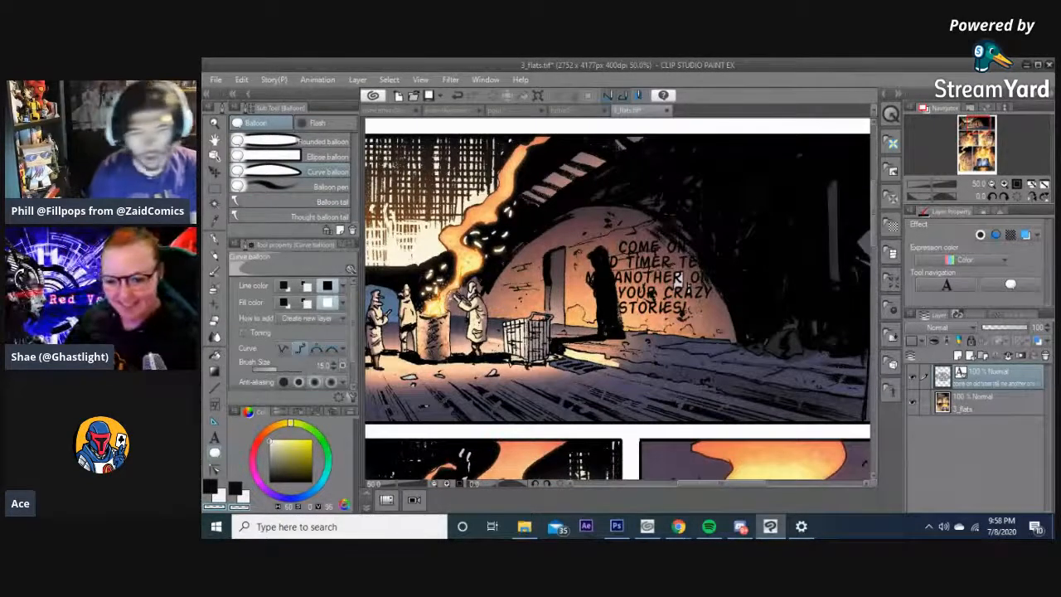
{"action": "left_click", "coordinate": [684, 222]}
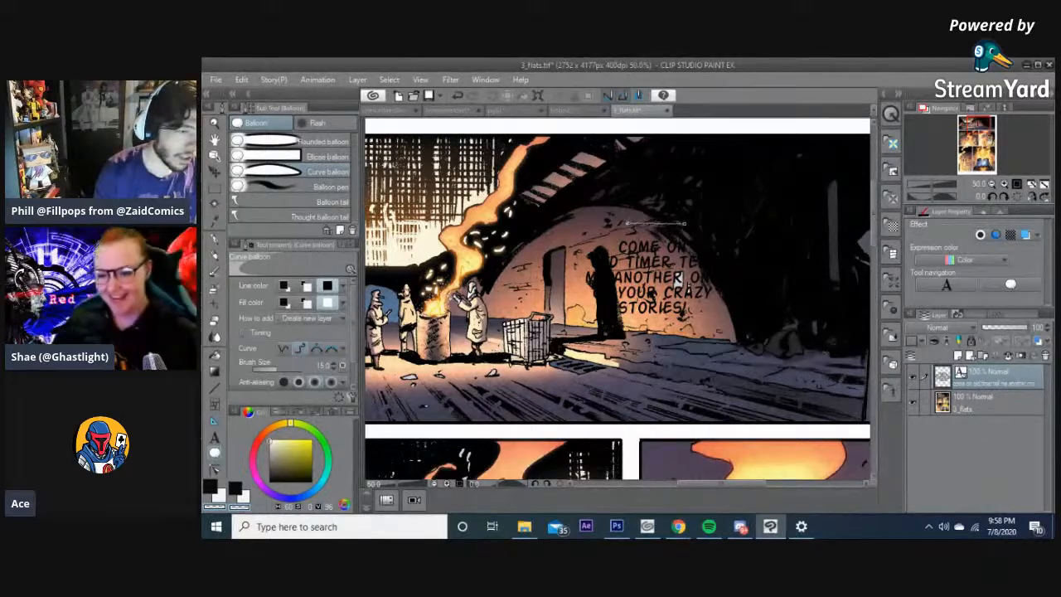
{"action": "left_click", "coordinate": [622, 222]}
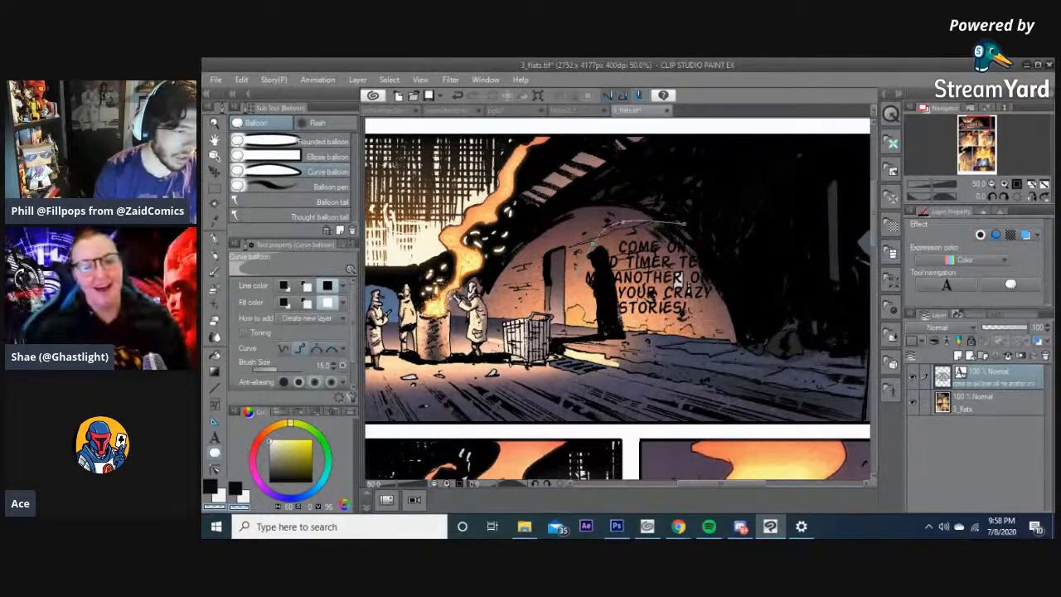
{"action": "left_click", "coordinate": [588, 317]}
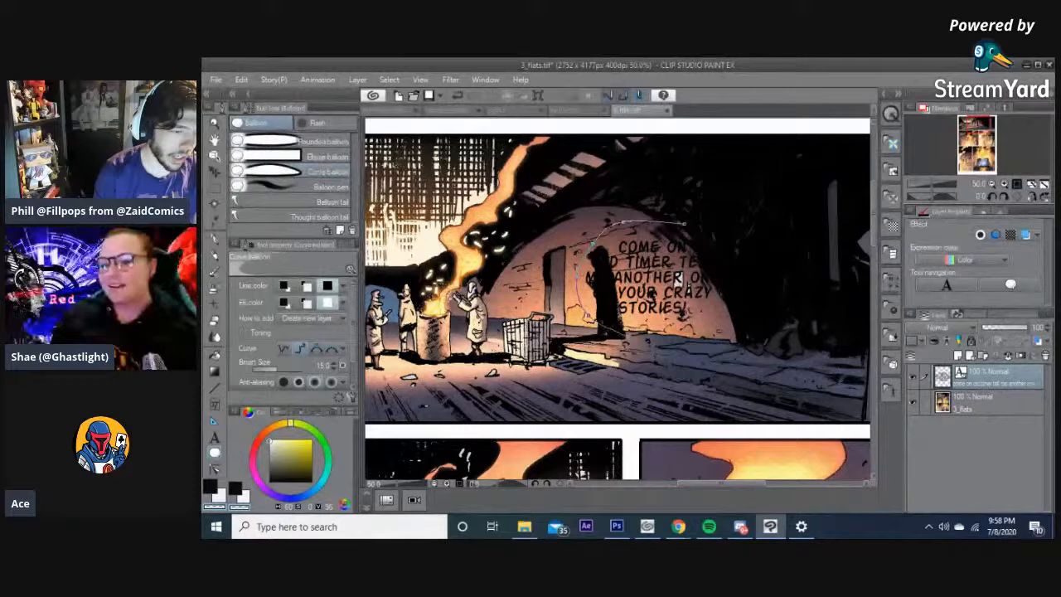
{"action": "left_click", "coordinate": [626, 334]}
{"action": "left_click", "coordinate": [663, 335]}
{"action": "left_click", "coordinate": [702, 329]}
{"action": "left_click", "coordinate": [727, 302]}
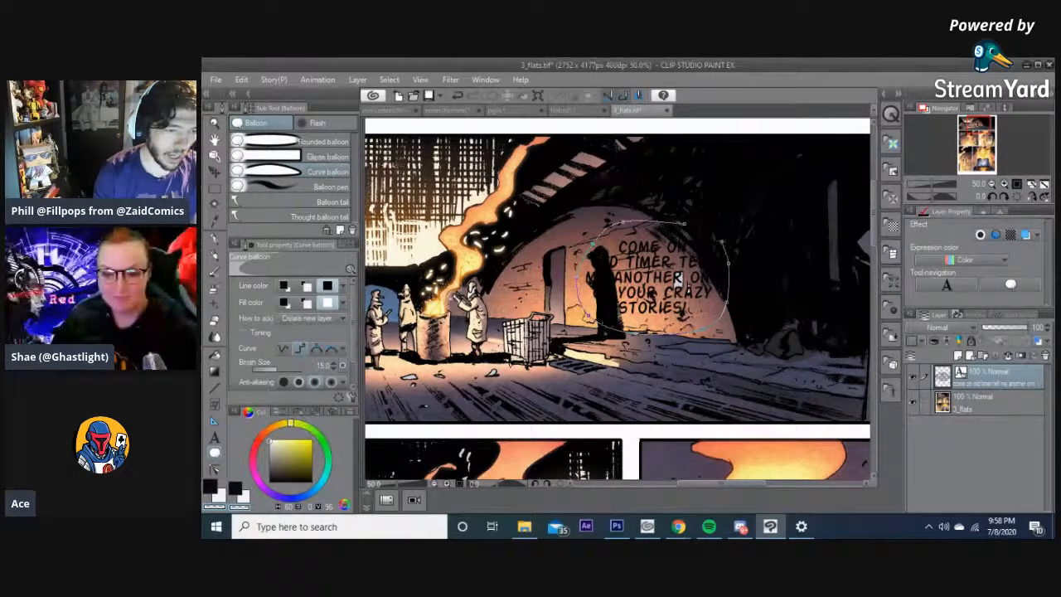
{"action": "double_click", "coordinate": [721, 239]}
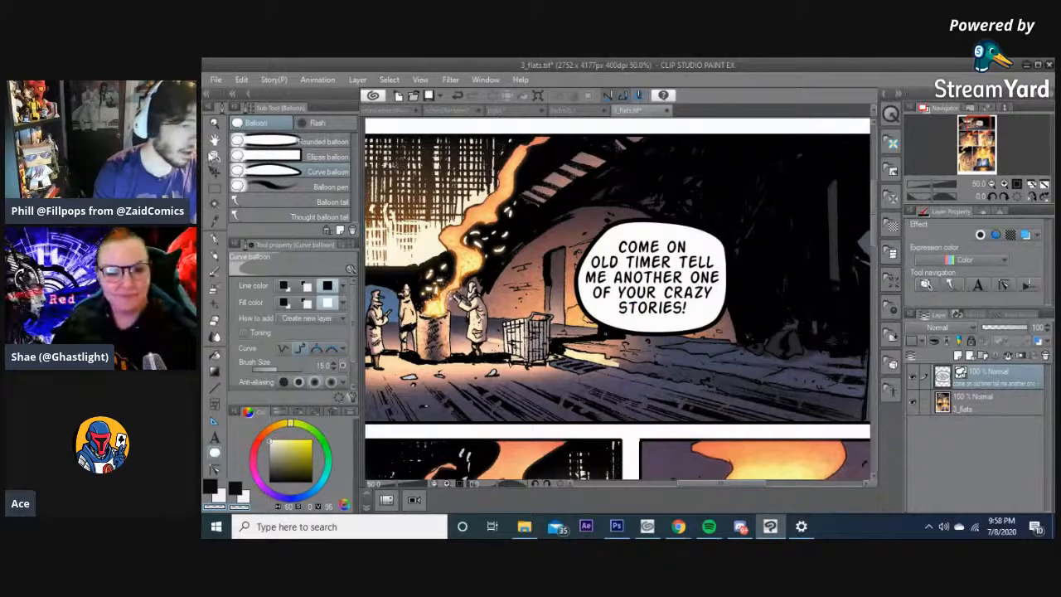
- Make the balloon slightly shorter and wider, and pull its side control points outward to give the text more room
{"action": "key", "text": "o"}
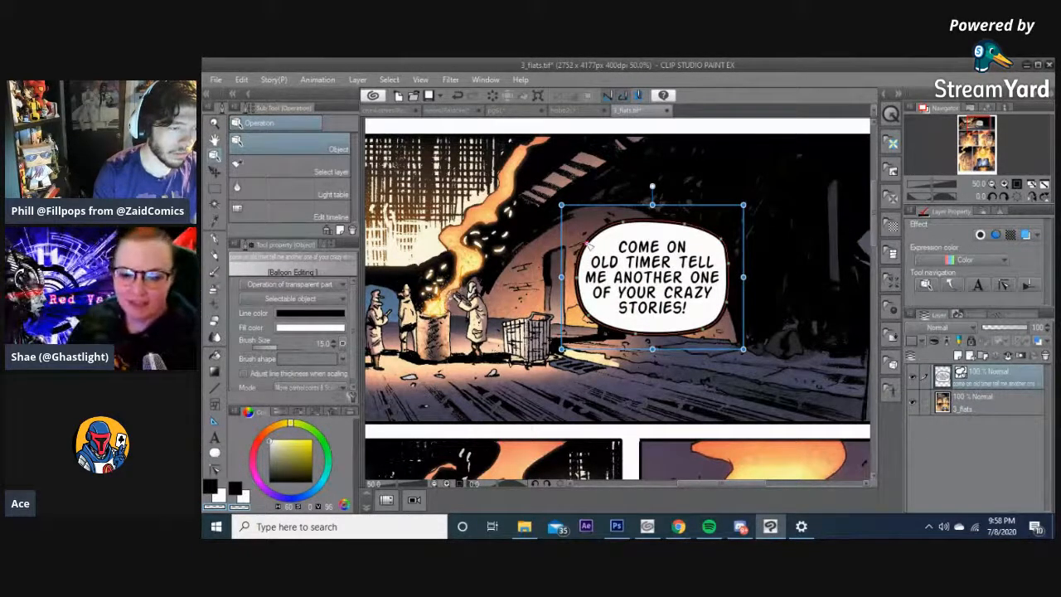
{"action": "left_click_drag", "start_coordinate": [652, 349], "coordinate": [654, 340]}
{"action": "left_click_drag", "start_coordinate": [654, 182], "coordinate": [647, 187]}
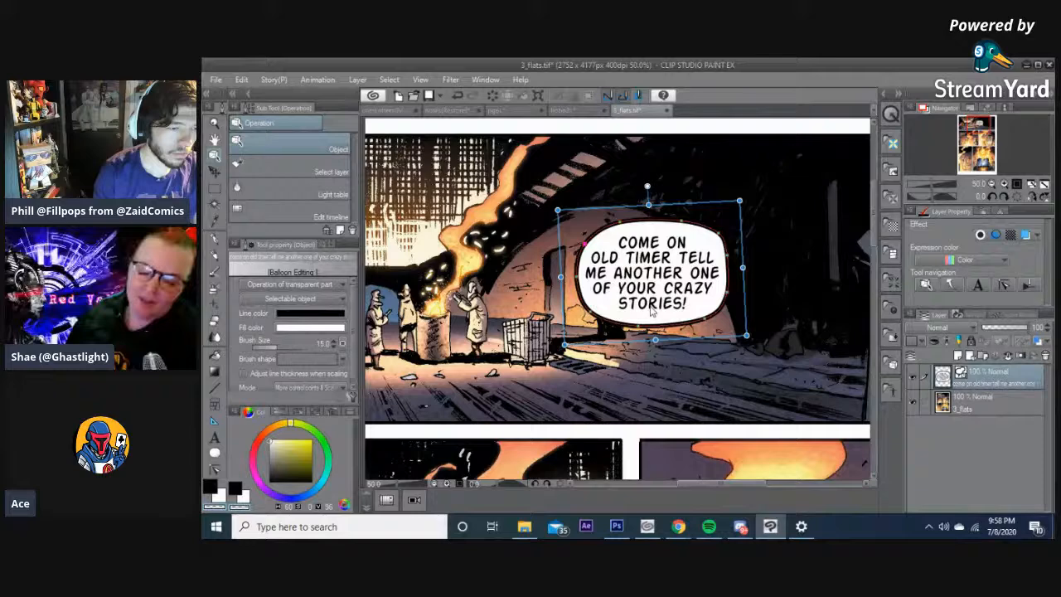
{"action": "key", "text": "ctrl+z"}
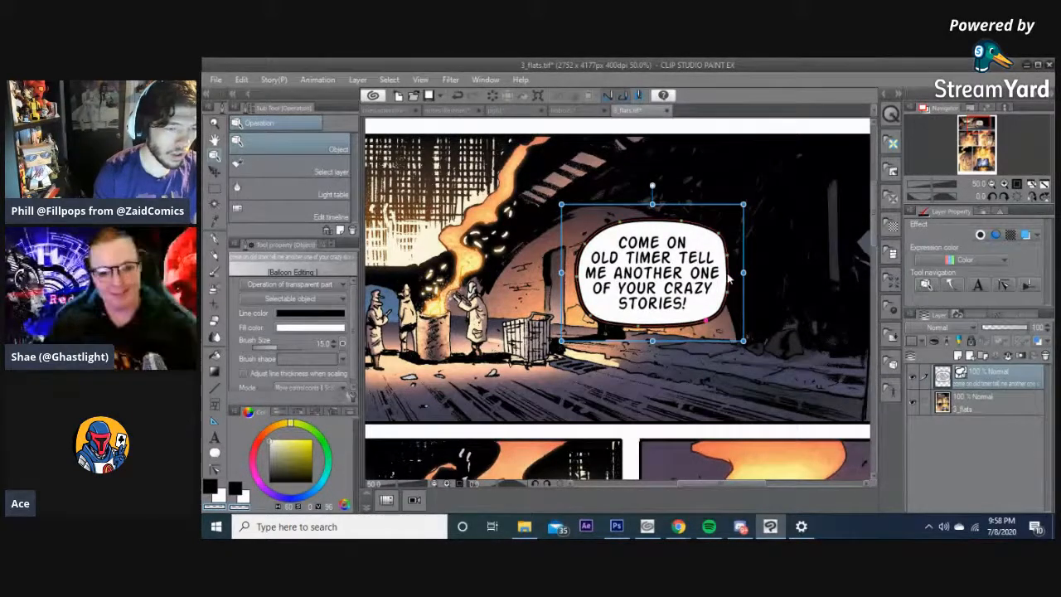
{"action": "left_click_drag", "start_coordinate": [743, 272], "coordinate": [750, 271]}
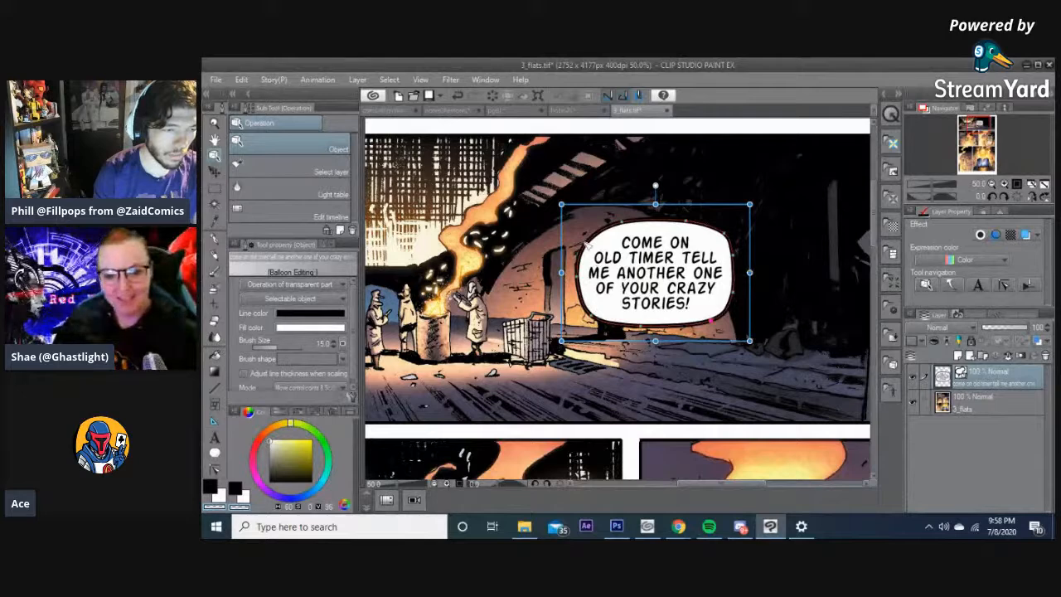
{"action": "left_click_drag", "start_coordinate": [577, 277], "coordinate": [573, 276]}
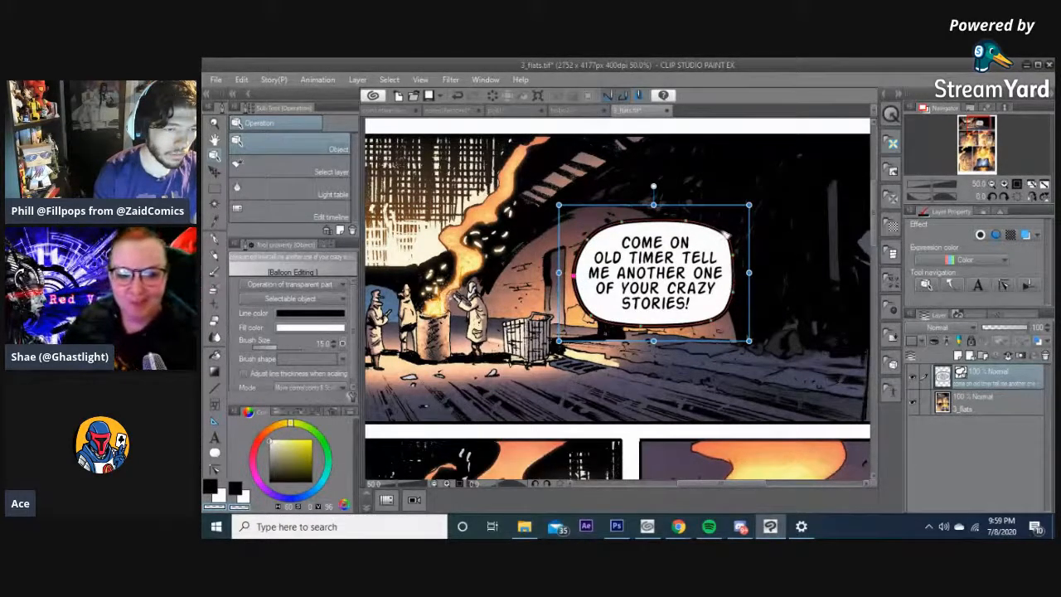
{"action": "left_click_drag", "start_coordinate": [732, 259], "coordinate": [736, 286]}
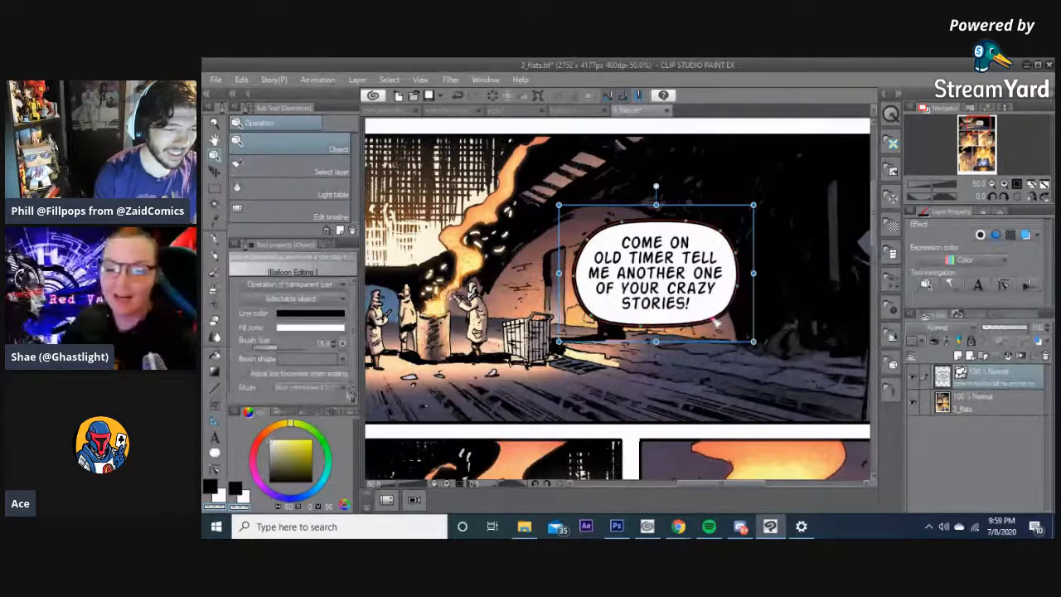
{"action": "left_click", "coordinate": [715, 326]}
- Move the balloon with its text to the upper-left area of the first panel, above the rubble pile
{"action": "scroll", "coordinate": [773, 297], "scroll_direction": "down", "scroll_amount": 2}
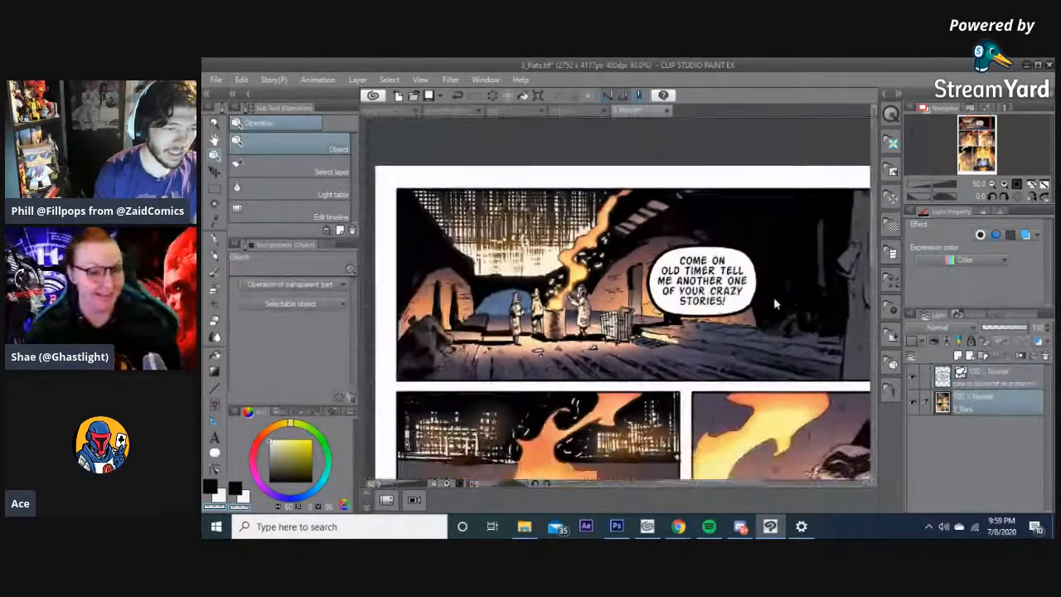
{"action": "left_click_drag", "start_coordinate": [691, 284], "coordinate": [468, 241]}
{"action": "scroll", "coordinate": [470, 240], "scroll_direction": "up", "scroll_amount": 1}
{"action": "left_click_drag", "start_coordinate": [469, 240], "coordinate": [541, 286]}
{"action": "left_click", "coordinate": [597, 263]}
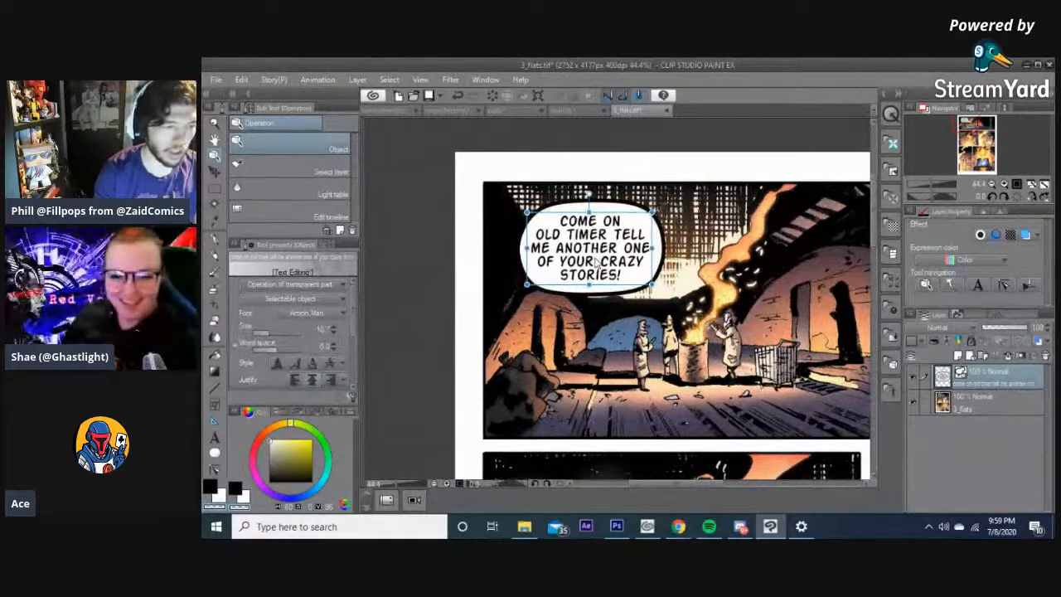
{"action": "left_click", "coordinate": [715, 267]}
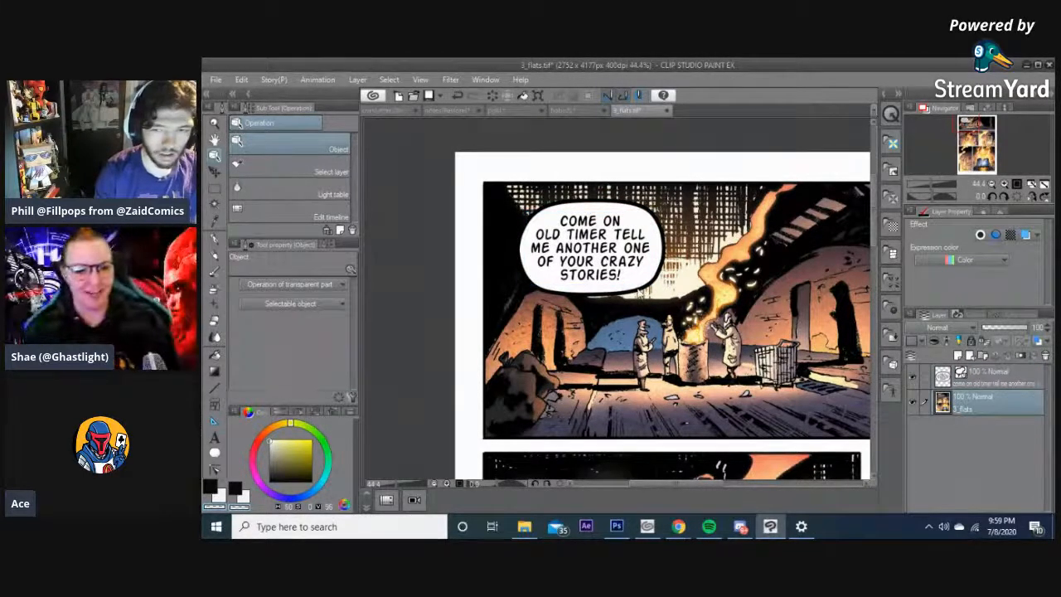
- Narrow the "COME ON OLD TIMER" balloon slightly from its right side
{"action": "left_click", "coordinate": [524, 274]}
{"action": "scroll", "coordinate": [659, 247], "scroll_direction": "up", "scroll_amount": 1}
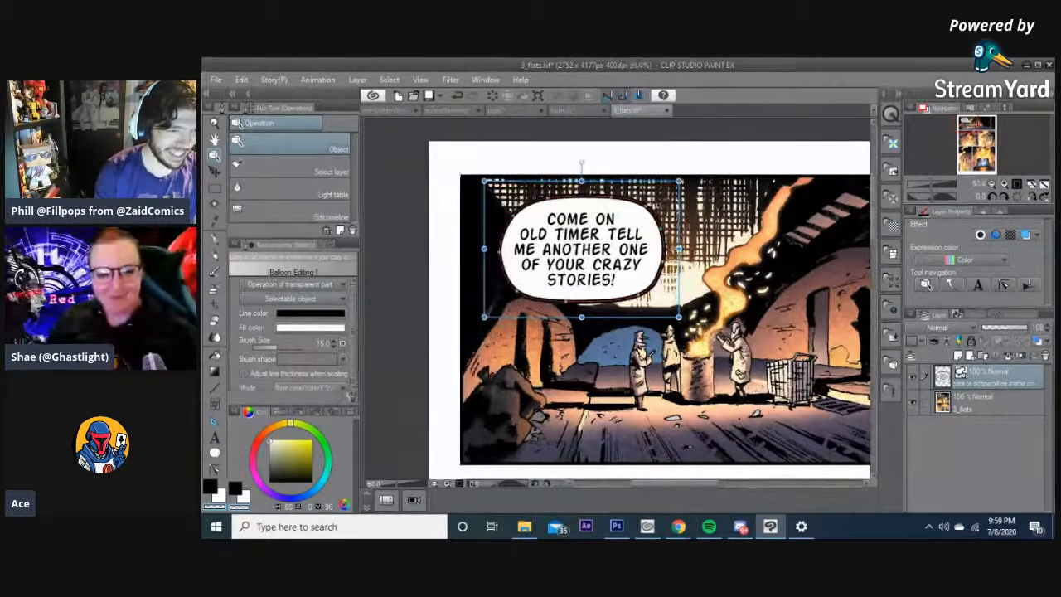
{"action": "left_click_drag", "start_coordinate": [679, 248], "coordinate": [673, 248]}
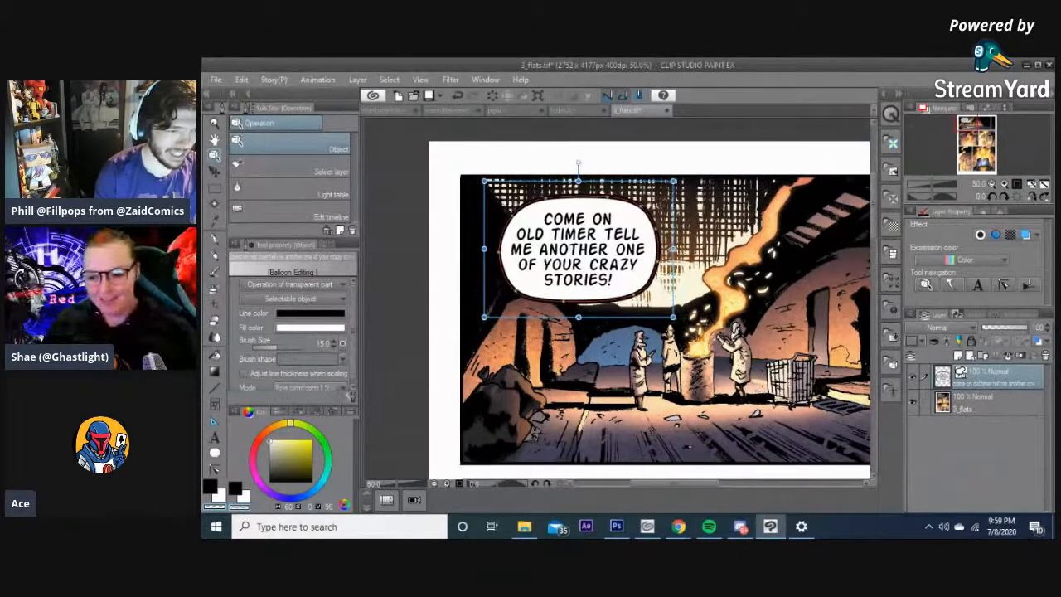
{"action": "left_click", "coordinate": [604, 348]}
- Nudge the balloon slightly right and down, away from the first panel's left and upper borders
{"action": "scroll", "coordinate": [603, 344], "scroll_direction": "down", "scroll_amount": 1}
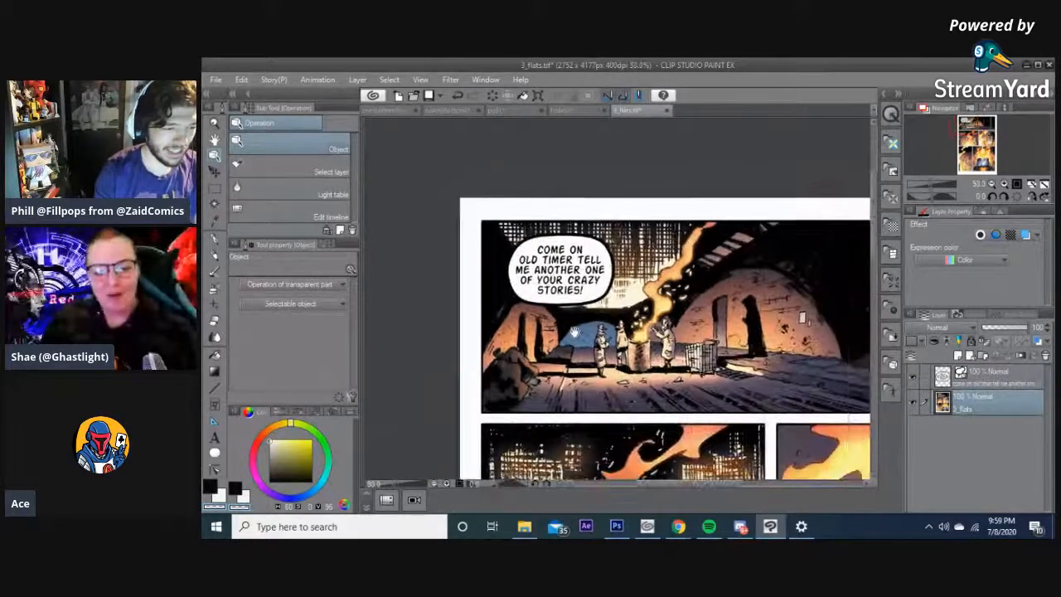
{"action": "left_click_drag", "start_coordinate": [548, 309], "coordinate": [558, 309]}
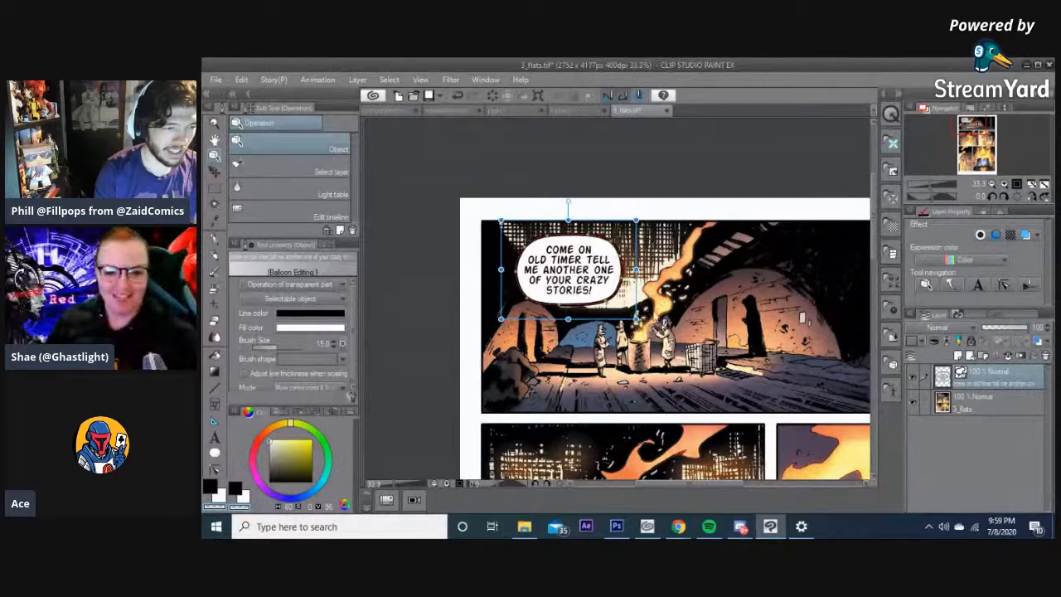
{"action": "left_click", "coordinate": [703, 297]}
{"action": "scroll", "coordinate": [681, 296], "scroll_direction": "up", "scroll_amount": 4}
{"action": "mouse_move", "coordinate": [549, 309]}
{"action": "left_mouse_down"}
{"action": "mouse_move", "coordinate": [553, 322]}
{"action": "mouse_move", "coordinate": [550, 312]}
{"action": "left_mouse_up"}
{"action": "left_click", "coordinate": [724, 295]}
{"action": "scroll", "coordinate": [678, 296], "scroll_direction": "down", "scroll_amount": 2}
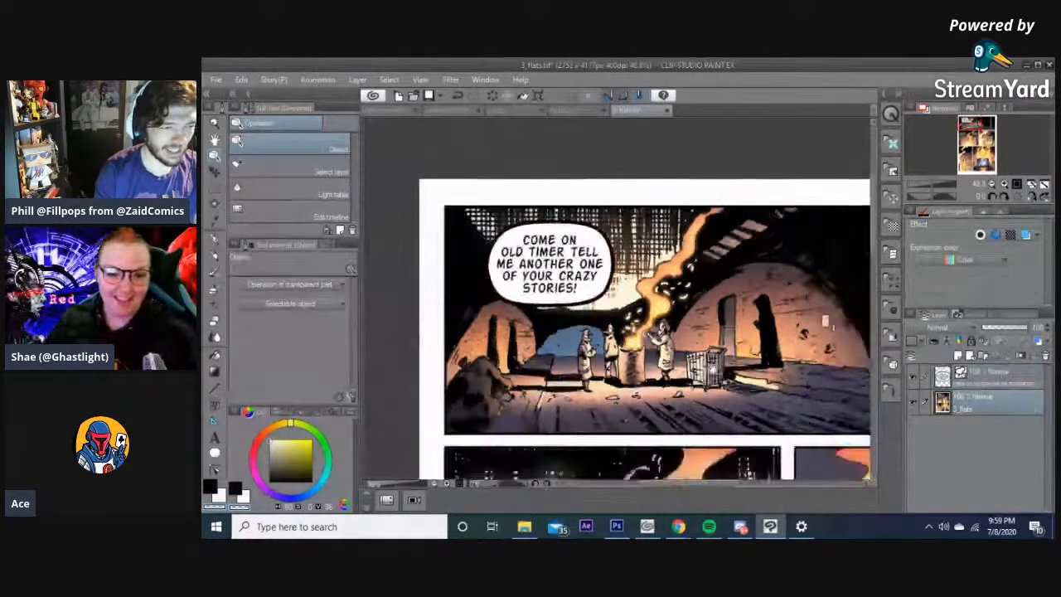
{"action": "left_click_drag", "start_coordinate": [713, 370], "coordinate": [650, 256]}
{"action": "scroll", "coordinate": [706, 235], "scroll_direction": "down", "scroll_amount": 1}
{"action": "left_click_drag", "start_coordinate": [706, 235], "coordinate": [661, 265]}
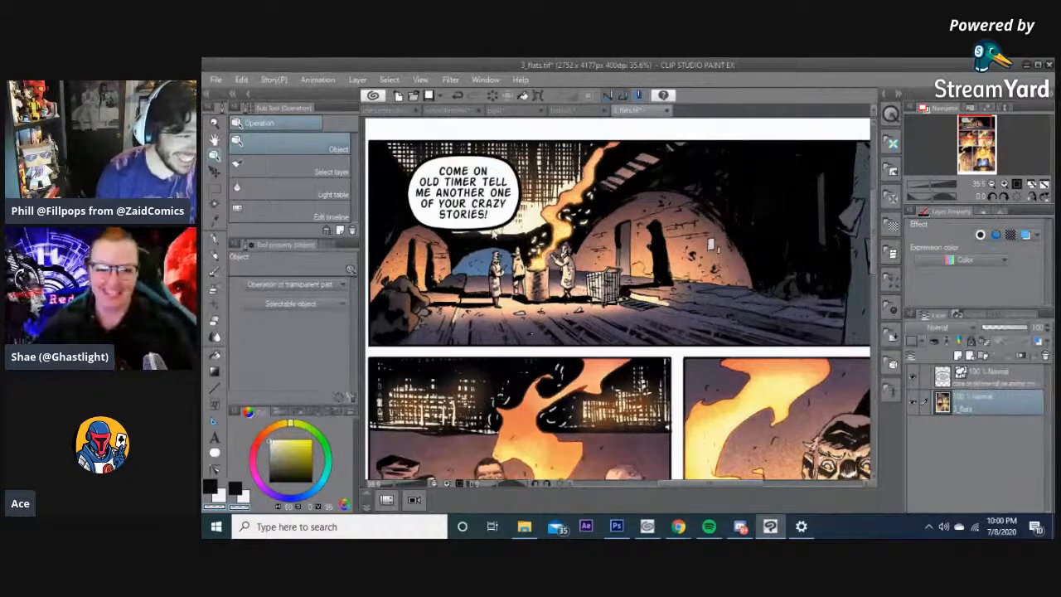
{"action": "scroll", "coordinate": [487, 232], "scroll_direction": "down", "scroll_amount": 2}
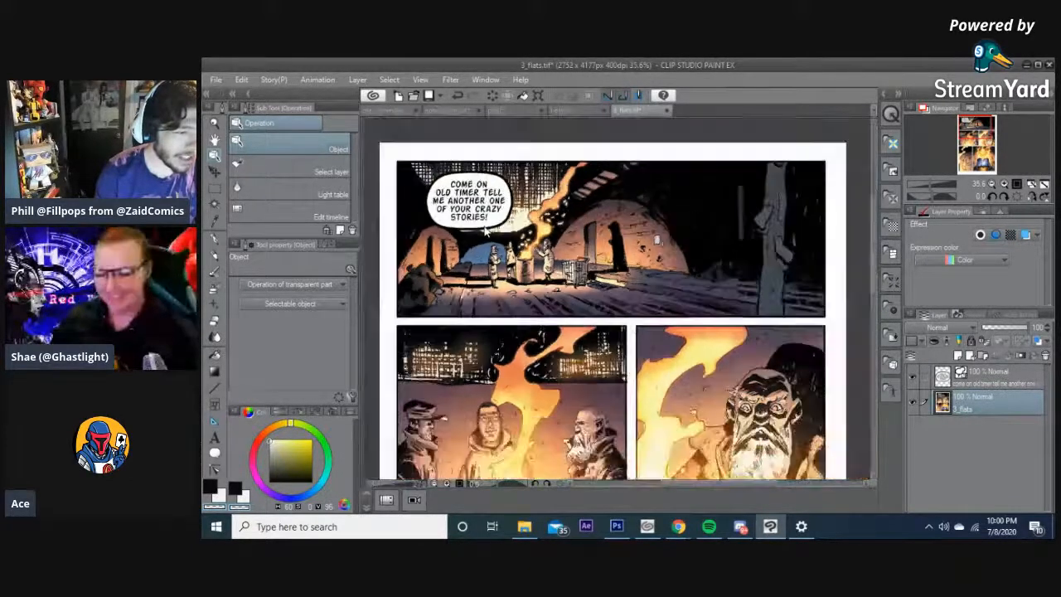
{"action": "scroll", "coordinate": [488, 232], "scroll_direction": "up", "scroll_amount": 3}
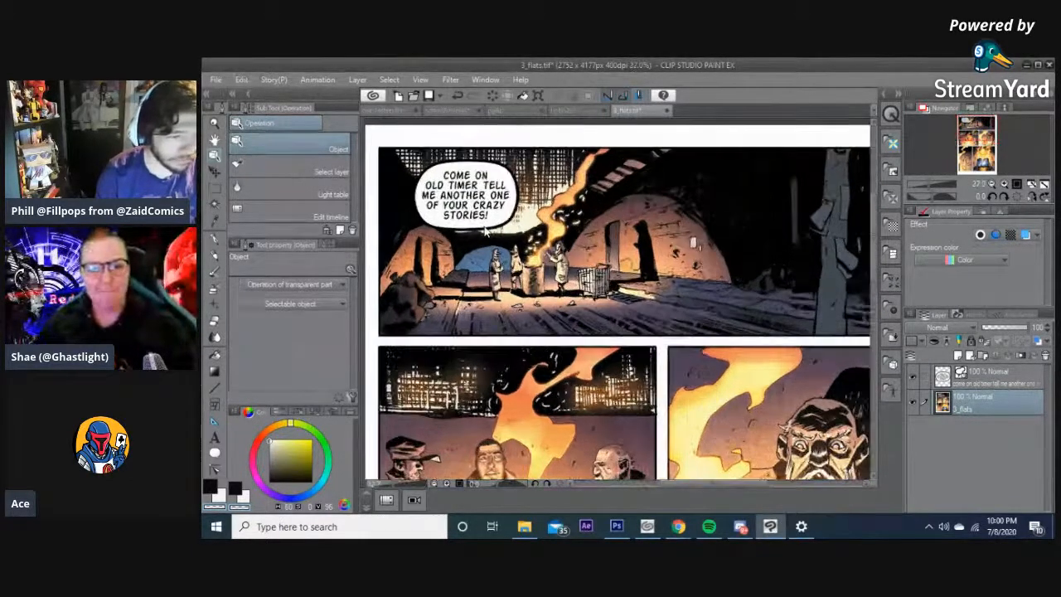
{"action": "mouse_move", "coordinate": [528, 253]}
{"action": "left_mouse_down"}
{"action": "mouse_move", "coordinate": [529, 202]}
{"action": "mouse_move", "coordinate": [552, 219]}
{"action": "mouse_move", "coordinate": [531, 213]}
{"action": "mouse_move", "coordinate": [521, 245]}
{"action": "left_mouse_up"}
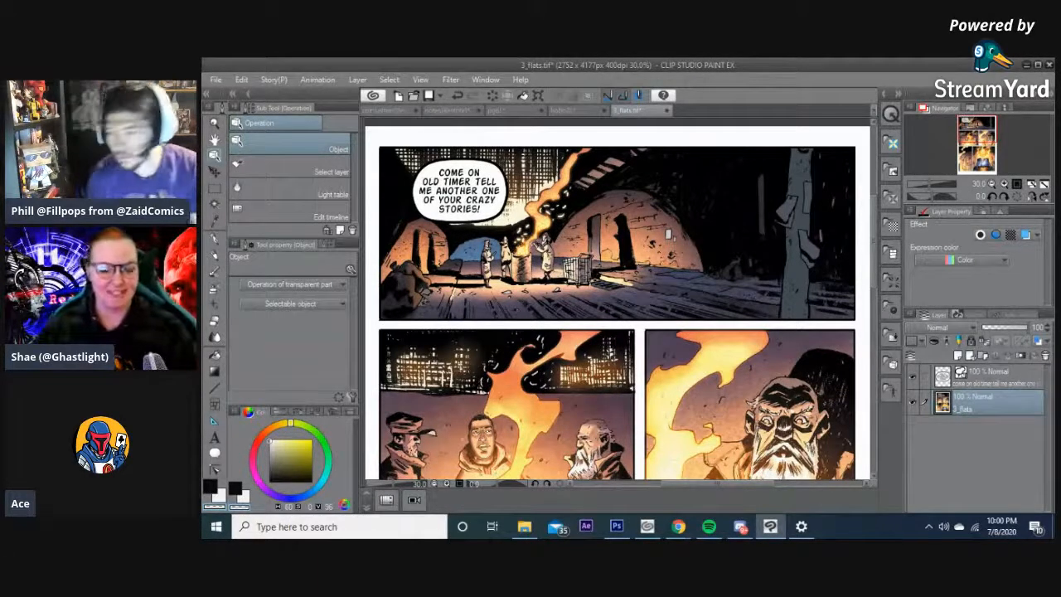
{"action": "key", "text": "alt+Tab"}
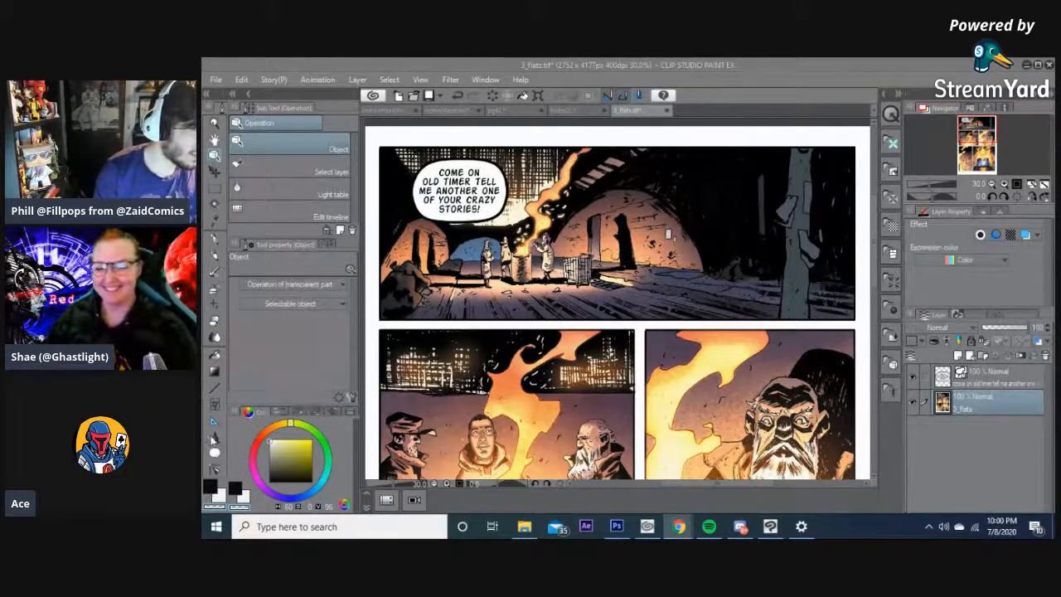
- Add the dialogue text "HAHA OH BOYS..." over the first panel's brick arch and set its font size to 10.7
{"action": "key", "text": "t"}
{"action": "scroll", "coordinate": [627, 199], "scroll_direction": "up", "scroll_amount": 2}
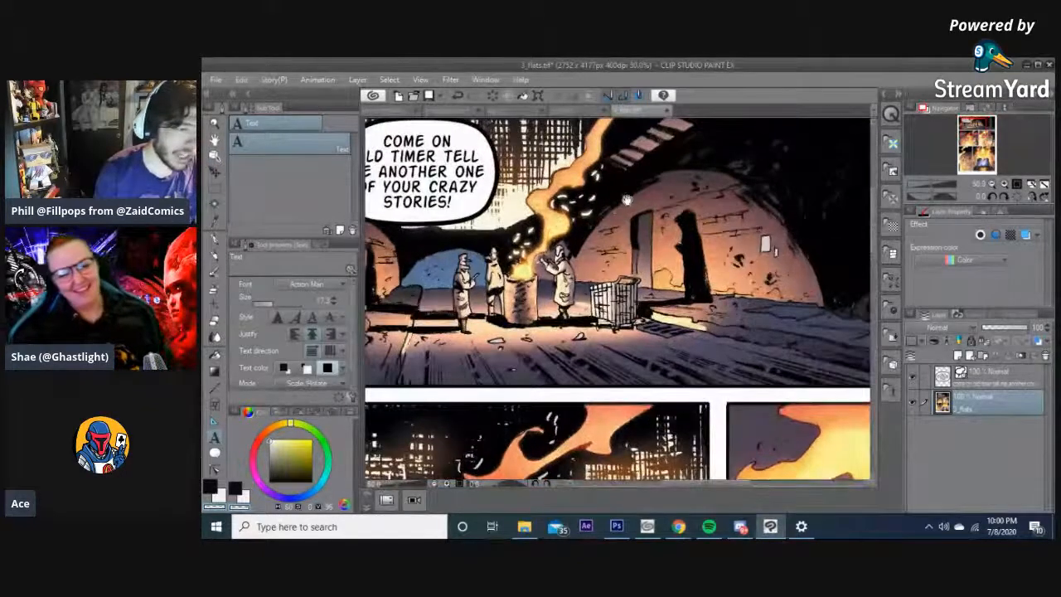
{"action": "scroll", "coordinate": [628, 200], "scroll_direction": "up", "scroll_amount": 2}
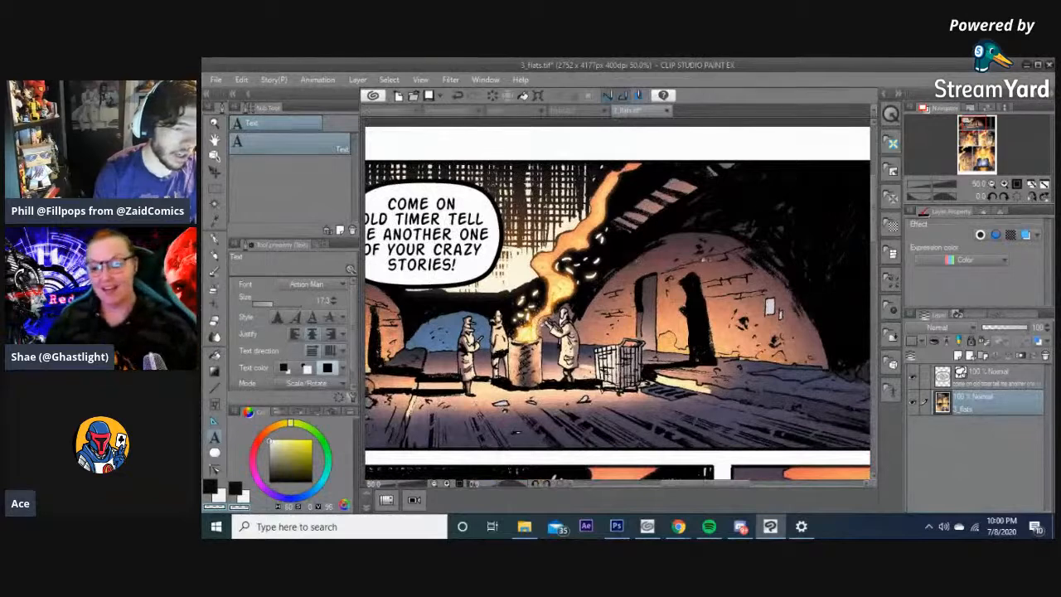
{"action": "left_click", "coordinate": [665, 258]}
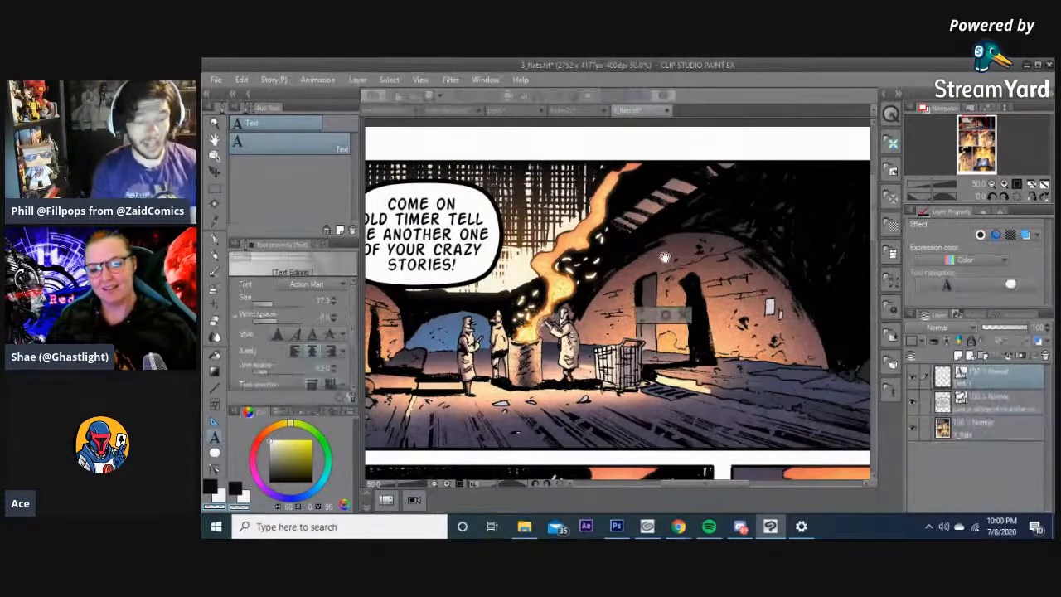
{"action": "type", "text": "HAHA OH"}
{"action": "key", "text": "ctrl+a"}
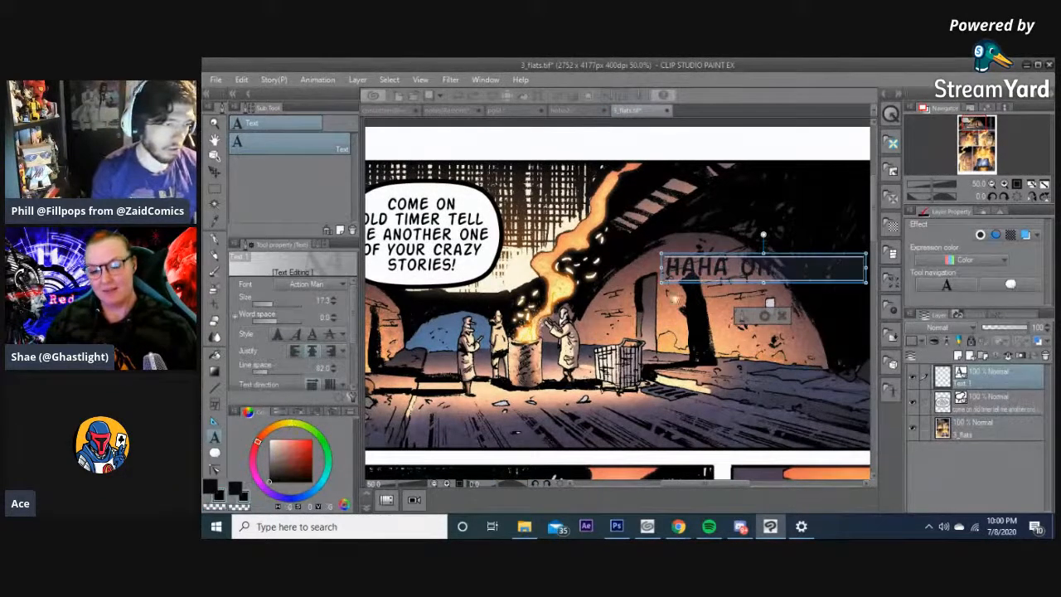
{"action": "left_click", "coordinate": [322, 301]}
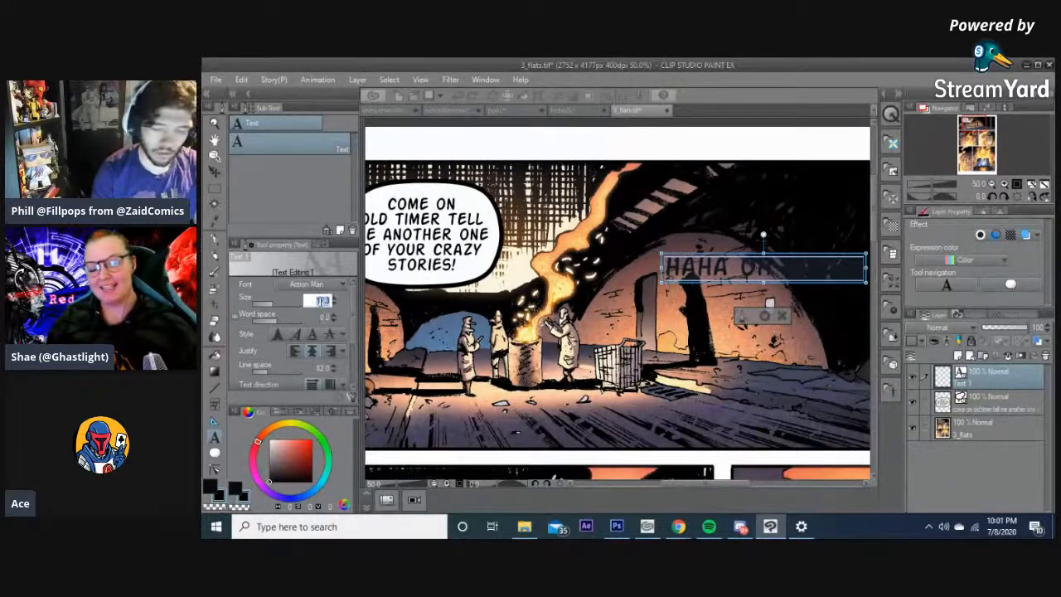
{"action": "type", "text": "10.7"}
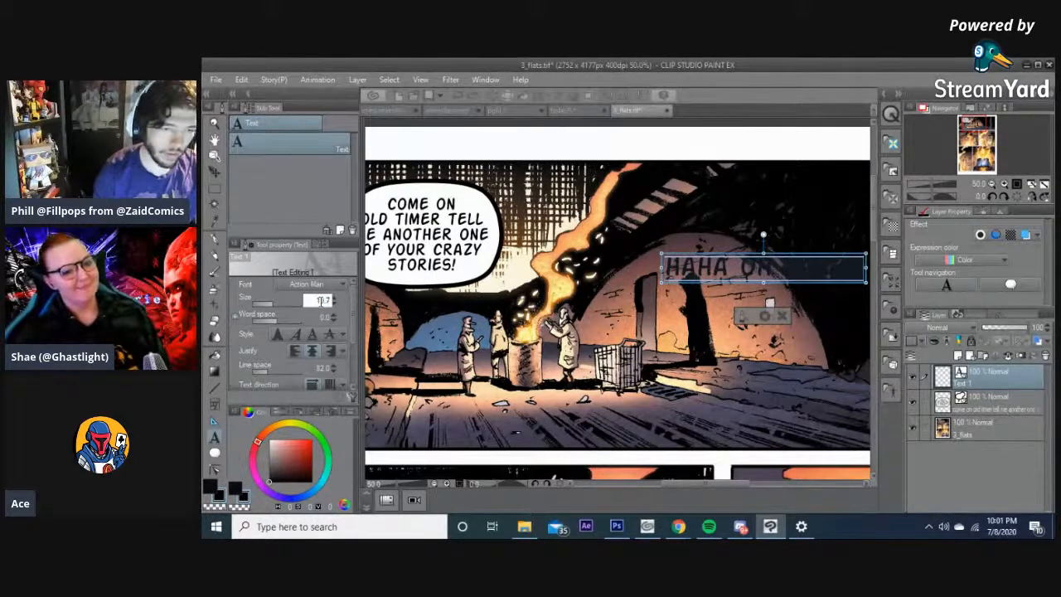
{"action": "key", "text": "Return"}
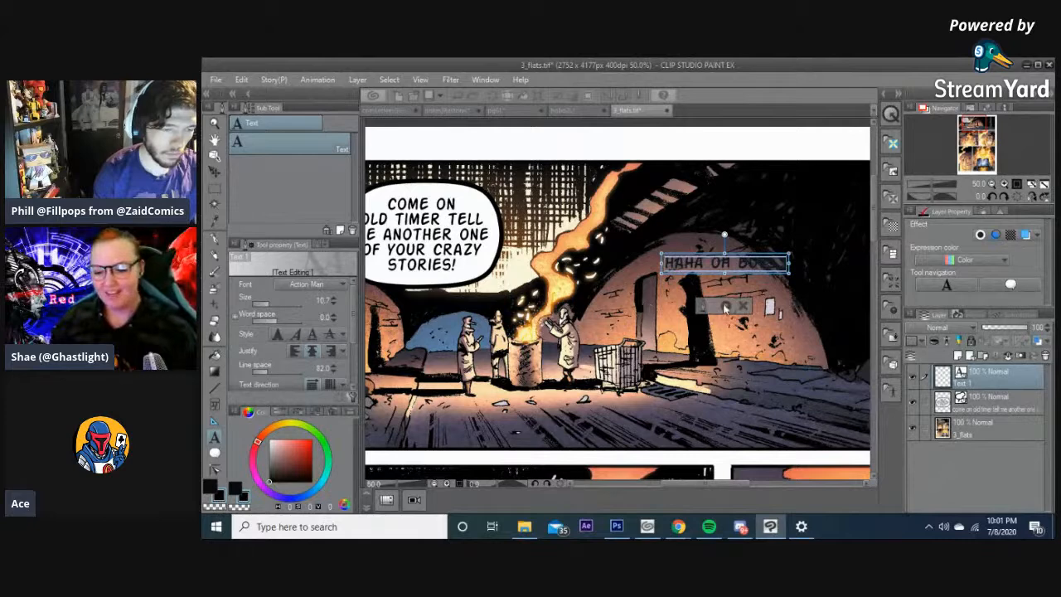
- Move the new text into the white margin above the first panel and break it before "BOYS..." to make two lines
{"action": "left_click_drag", "start_coordinate": [731, 261], "coordinate": [673, 143]}
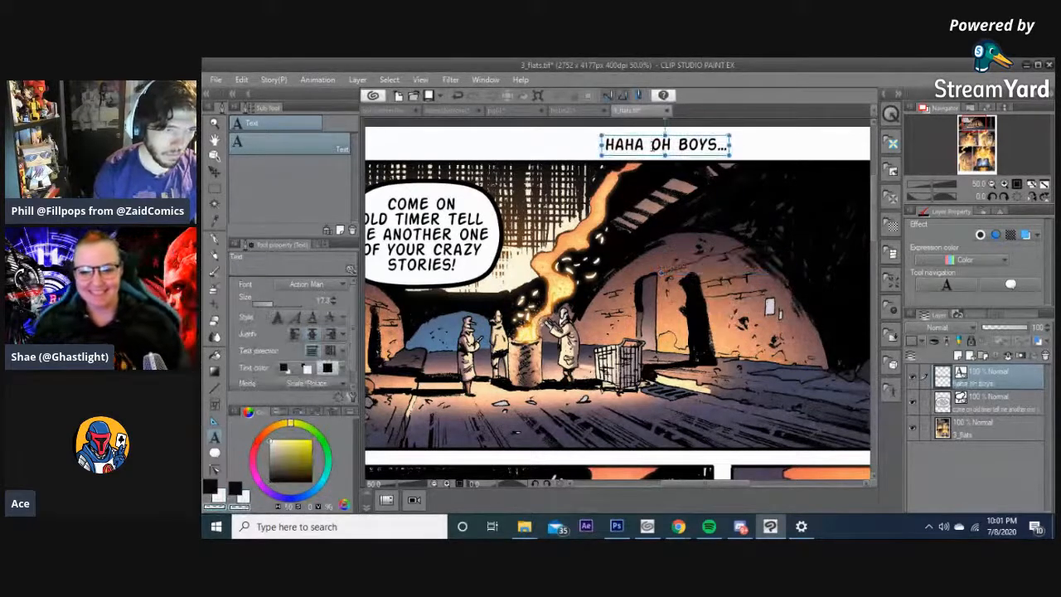
{"action": "left_click", "coordinate": [672, 143]}
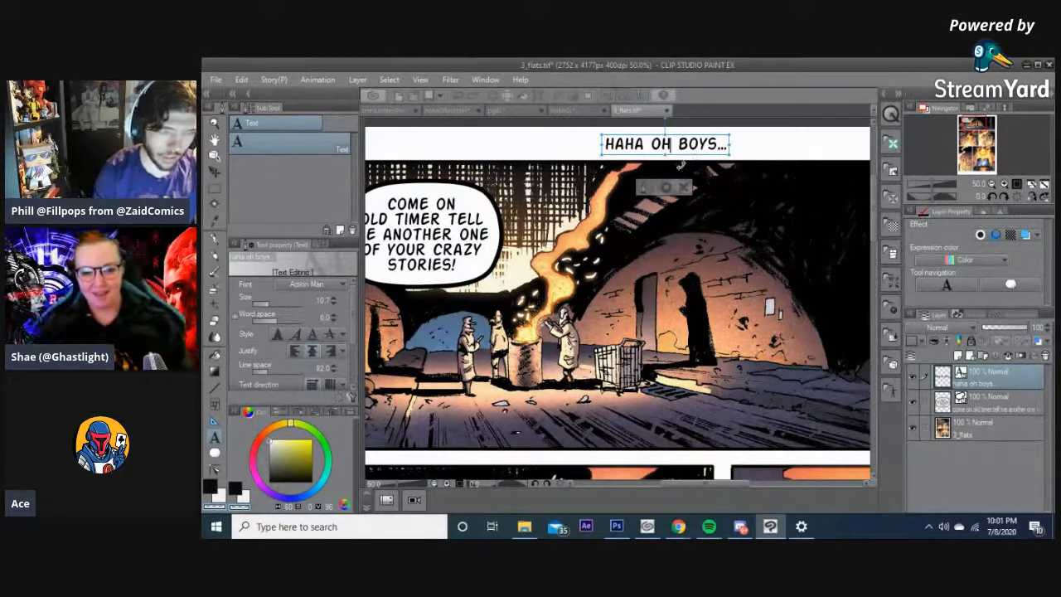
{"action": "key", "text": "Return"}
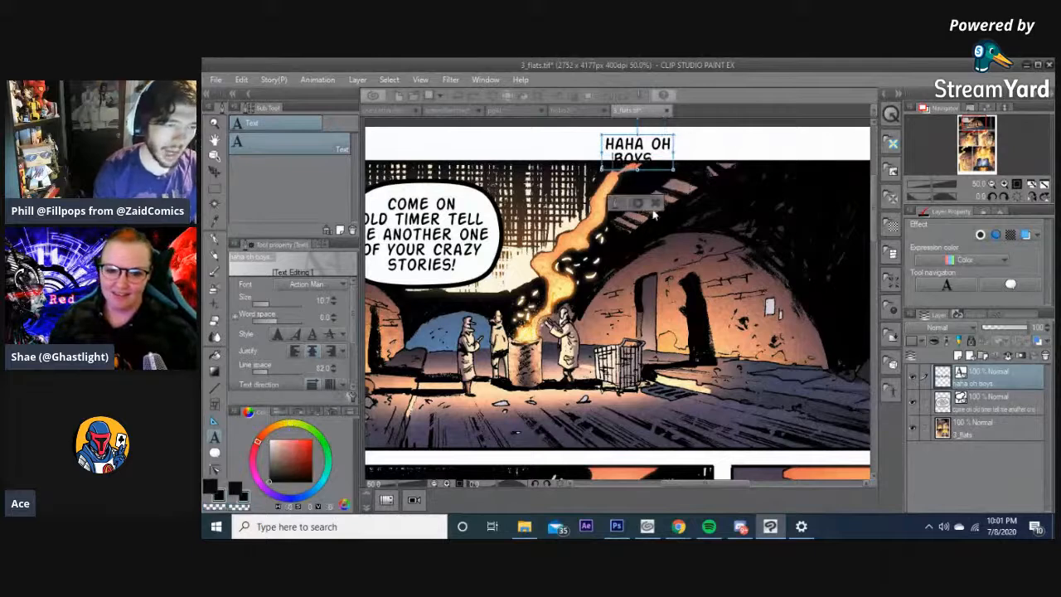
{"action": "left_click", "coordinate": [638, 203]}
{"action": "left_click_drag", "start_coordinate": [638, 153], "coordinate": [651, 145]}
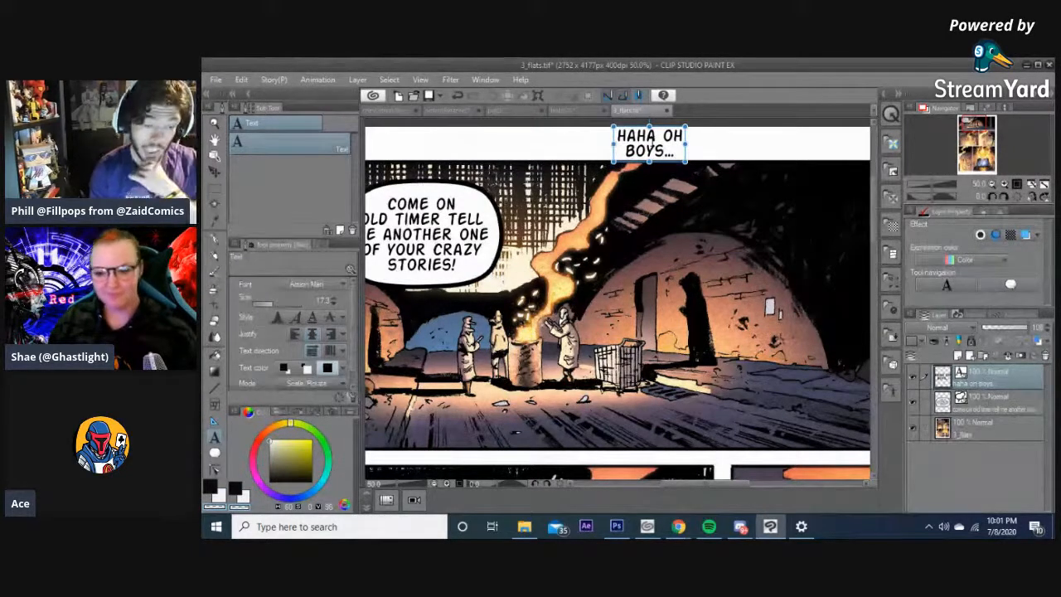
{"action": "left_click_drag", "start_coordinate": [650, 145], "coordinate": [648, 148]}
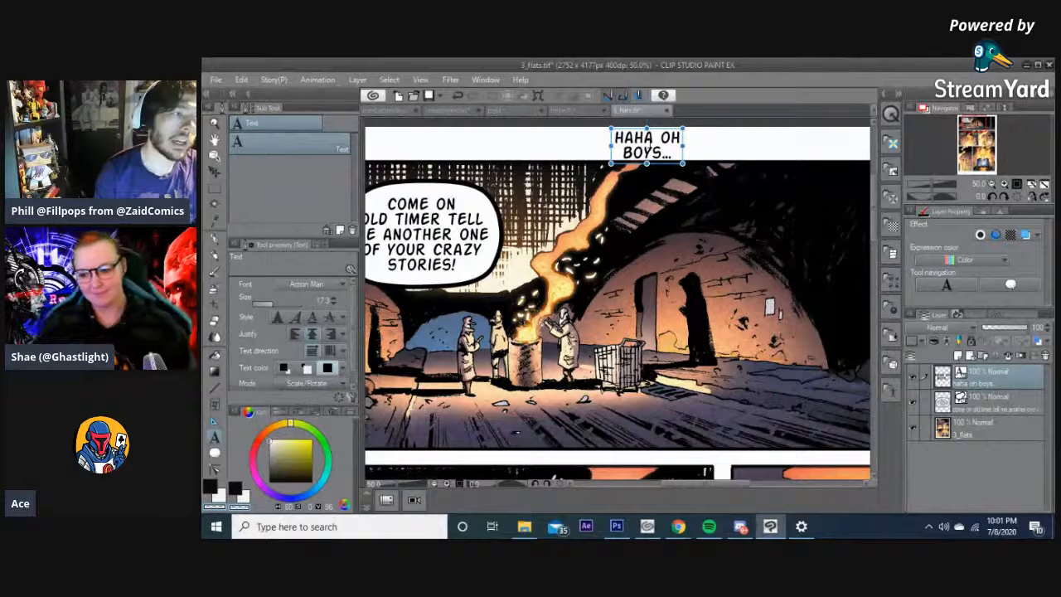
{"action": "left_click_drag", "start_coordinate": [648, 148], "coordinate": [654, 150]}
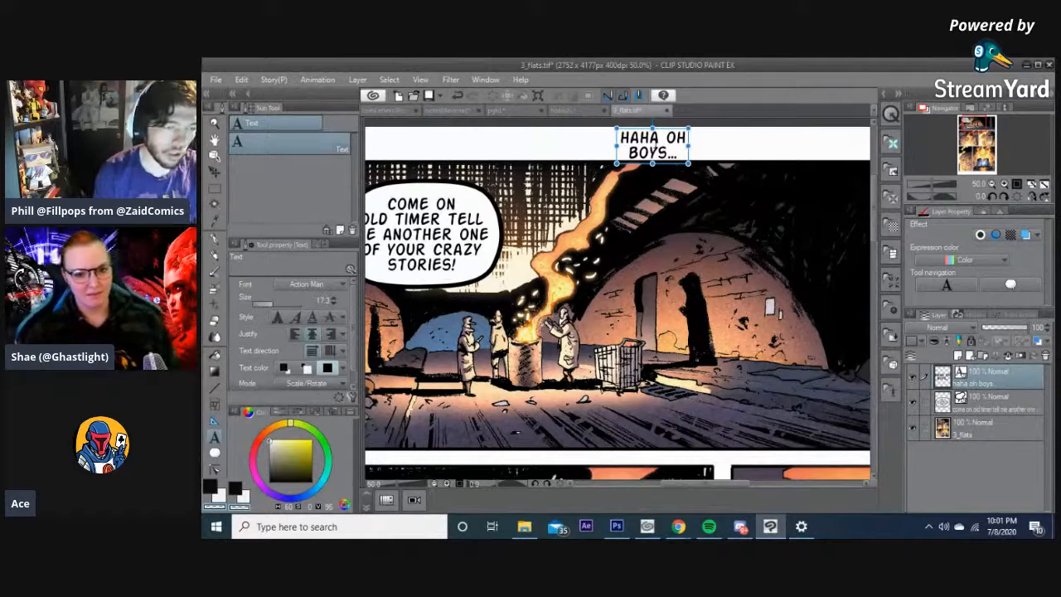
- Remove "HAHA" from the text and move the remaining "OH BOYS..." beside the man to the right of the fire barrel
{"action": "left_click", "coordinate": [668, 139]}
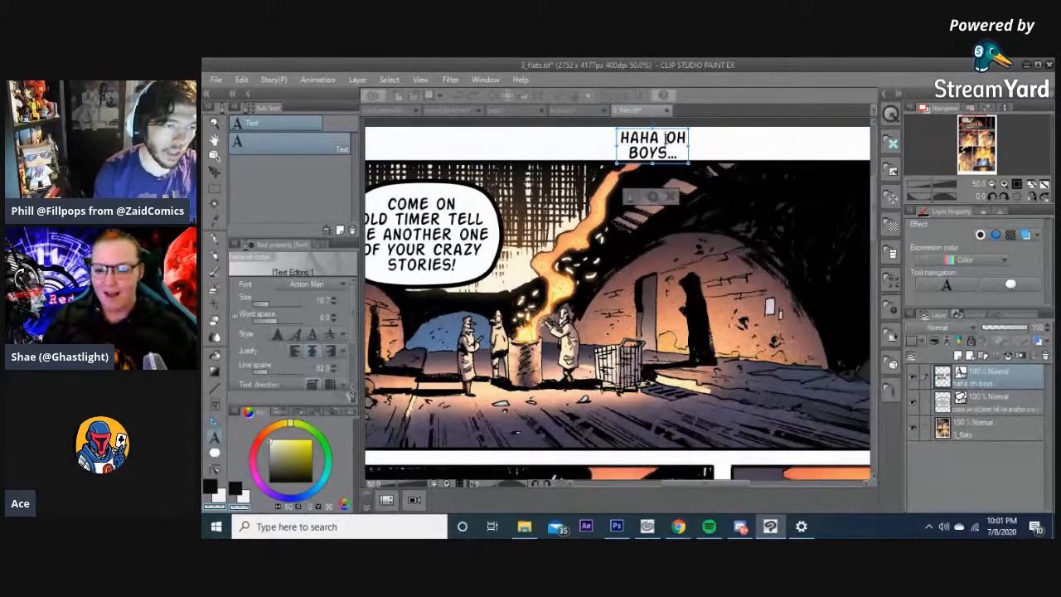
{"action": "left_click", "coordinate": [620, 139]}
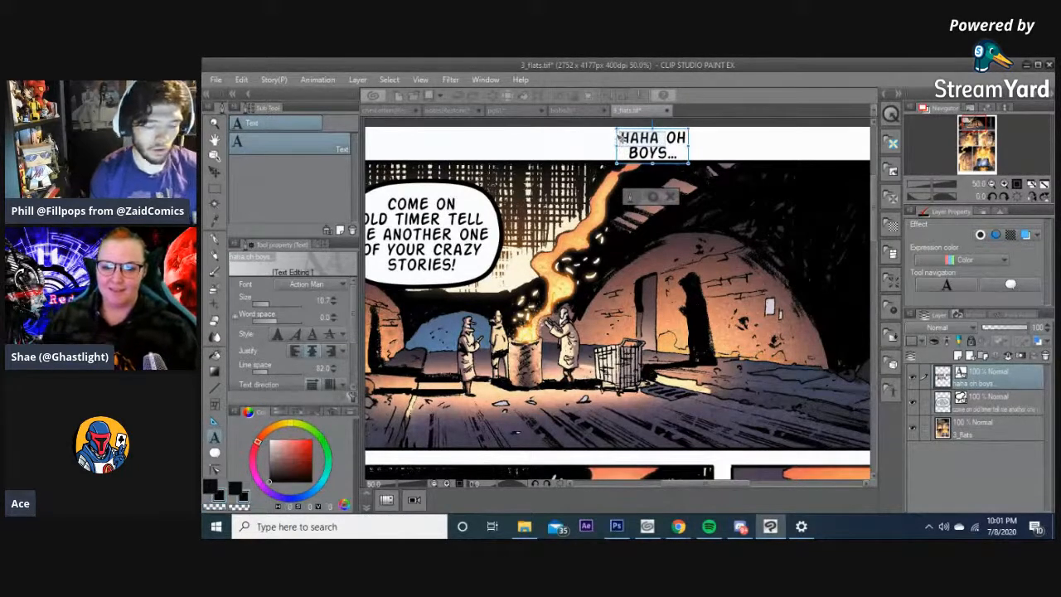
{"action": "key", "text": "Delete"}
{"action": "key", "text": "Delete"}
{"action": "key", "text": "Delete"}
{"action": "key", "text": "Delete"}
{"action": "key", "text": "Delete"}
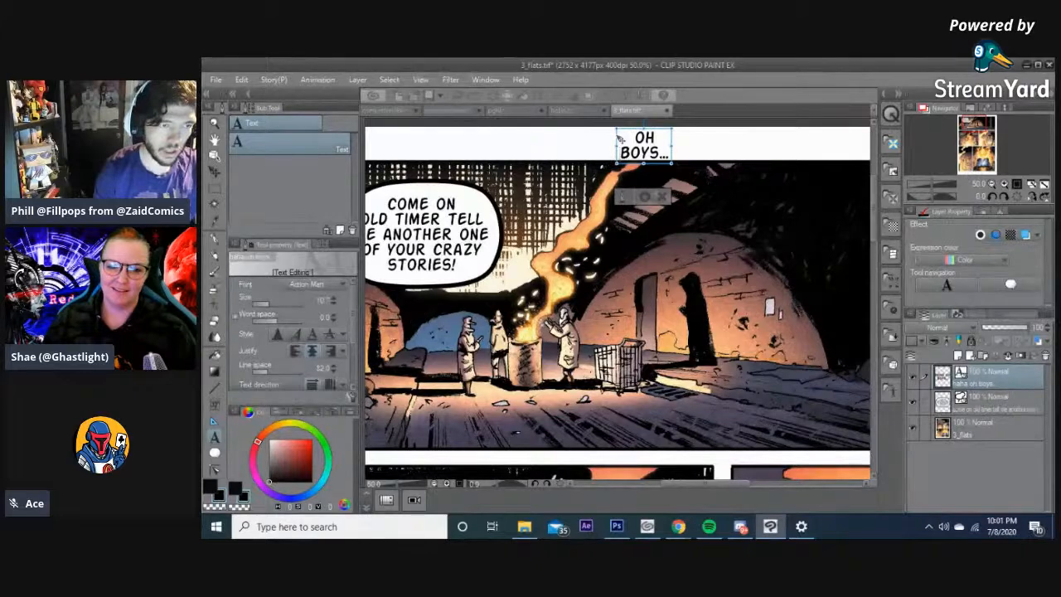
{"action": "left_click", "coordinate": [644, 198]}
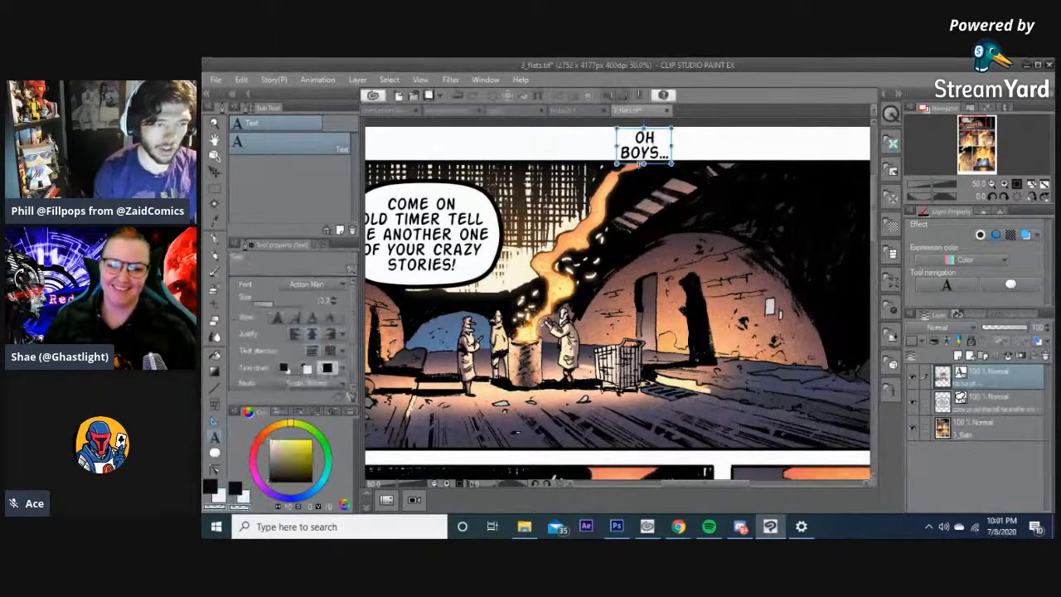
{"action": "left_click_drag", "start_coordinate": [643, 145], "coordinate": [614, 306]}
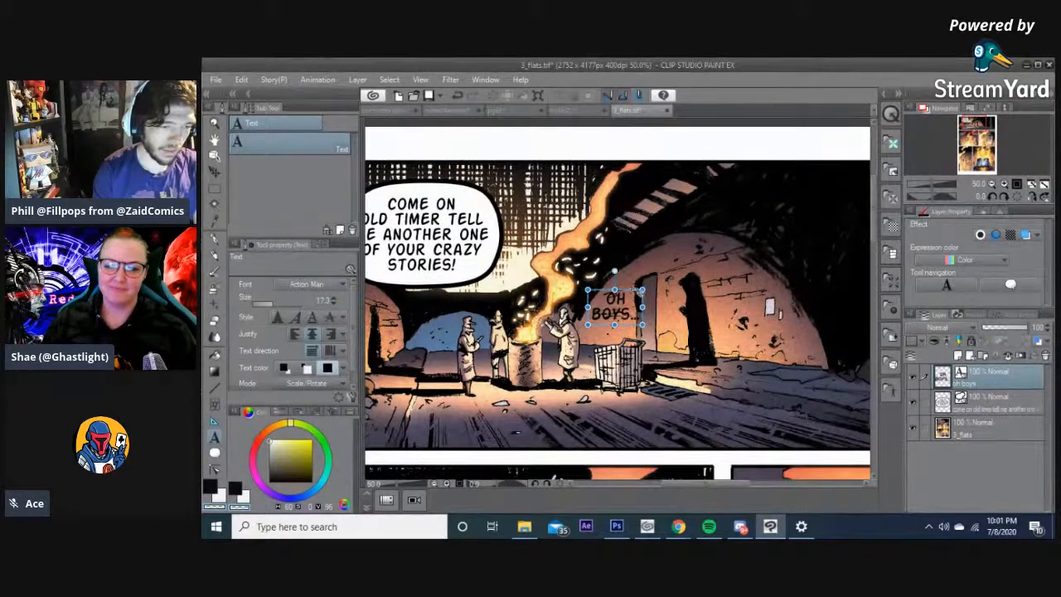
- Add a separate "HAHA" text above "OH BOYS..." and move it over the flames
{"action": "left_click", "coordinate": [663, 258]}
{"action": "type", "text": "HAHA"}
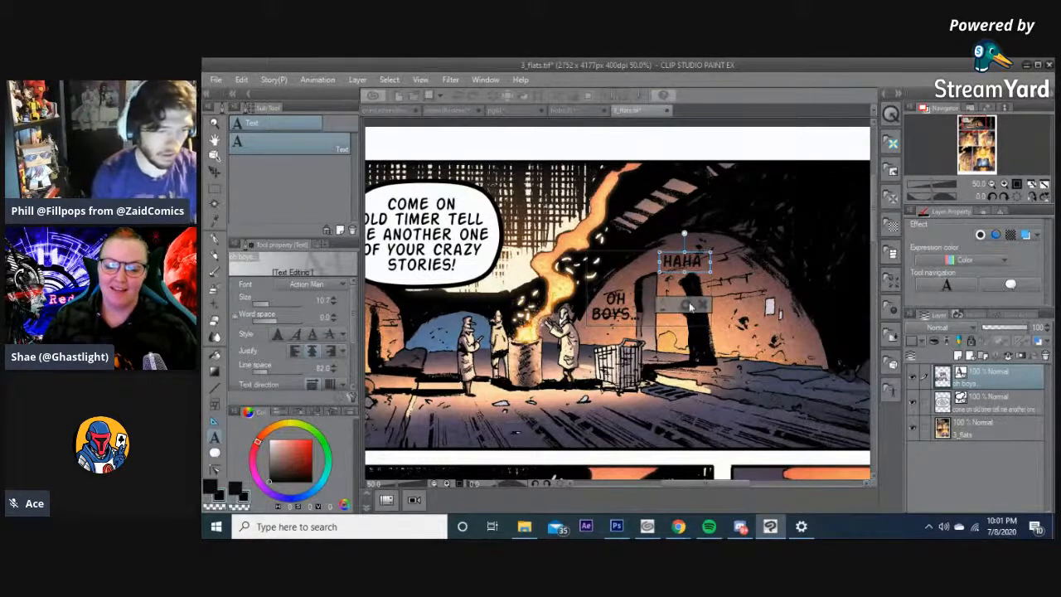
{"action": "left_click", "coordinate": [686, 307]}
{"action": "left_click_drag", "start_coordinate": [694, 272], "coordinate": [583, 275]}
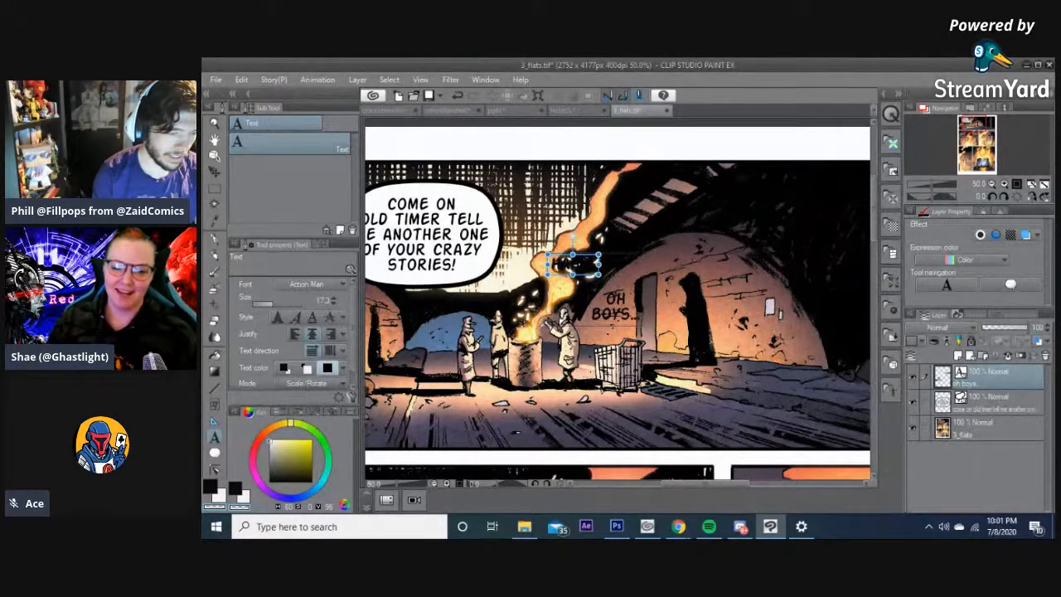
- Shift the "OH BOYS..." text slightly to the right, above the shopping cart
{"action": "left_click", "coordinate": [628, 302]}
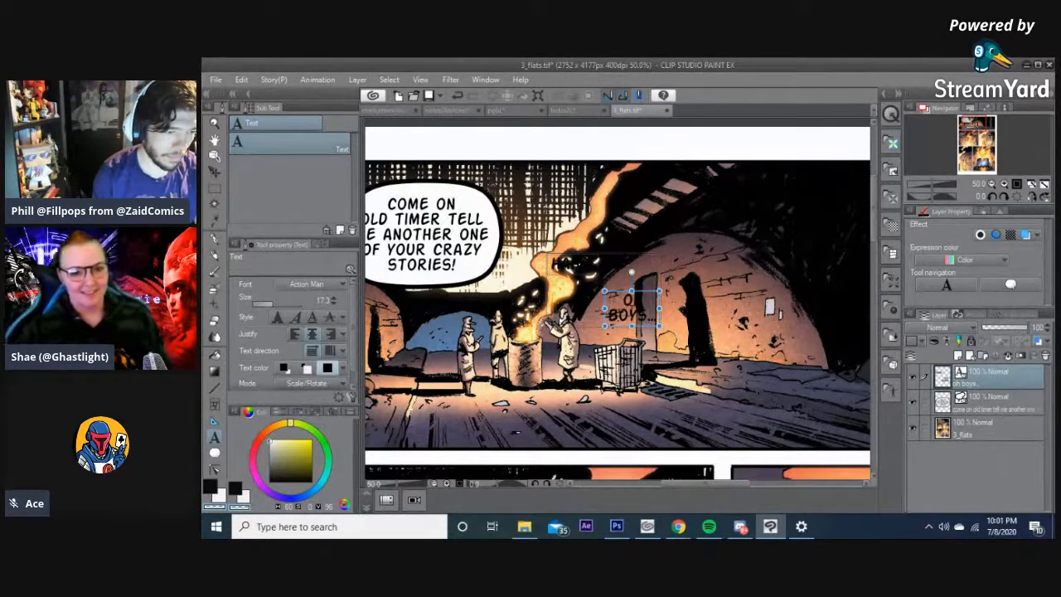
{"action": "left_click_drag", "start_coordinate": [635, 301], "coordinate": [629, 303]}
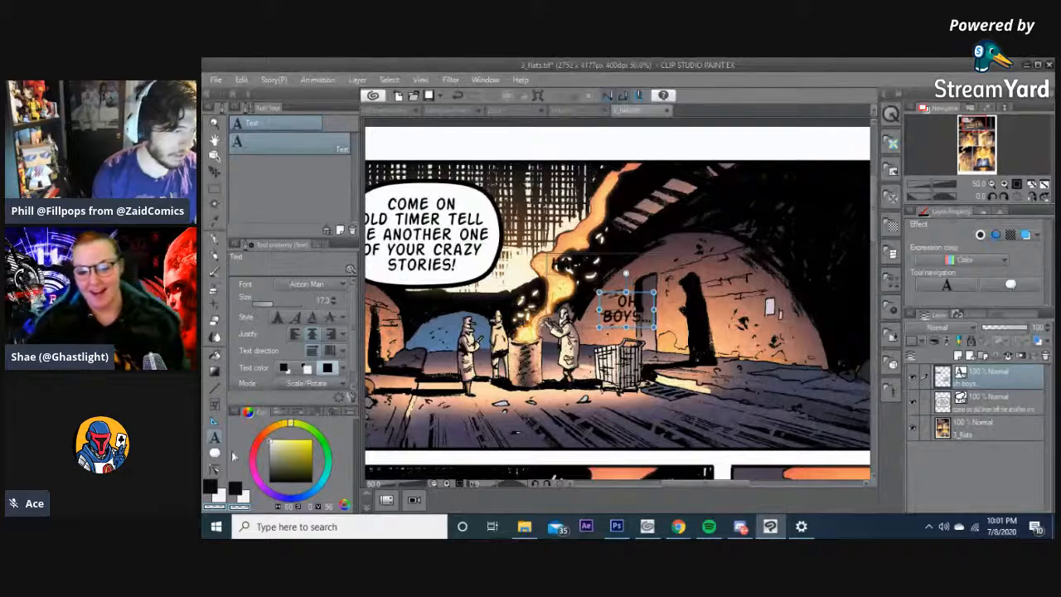
{"action": "left_click", "coordinate": [214, 452]}
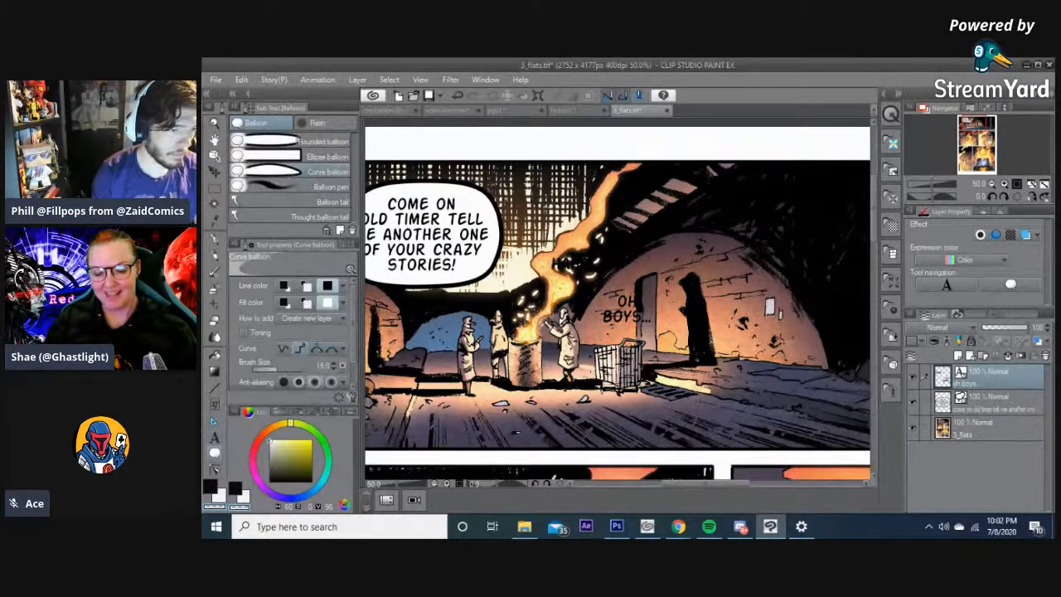
{"action": "scroll", "coordinate": [618, 303], "scroll_direction": "up", "scroll_amount": 2}
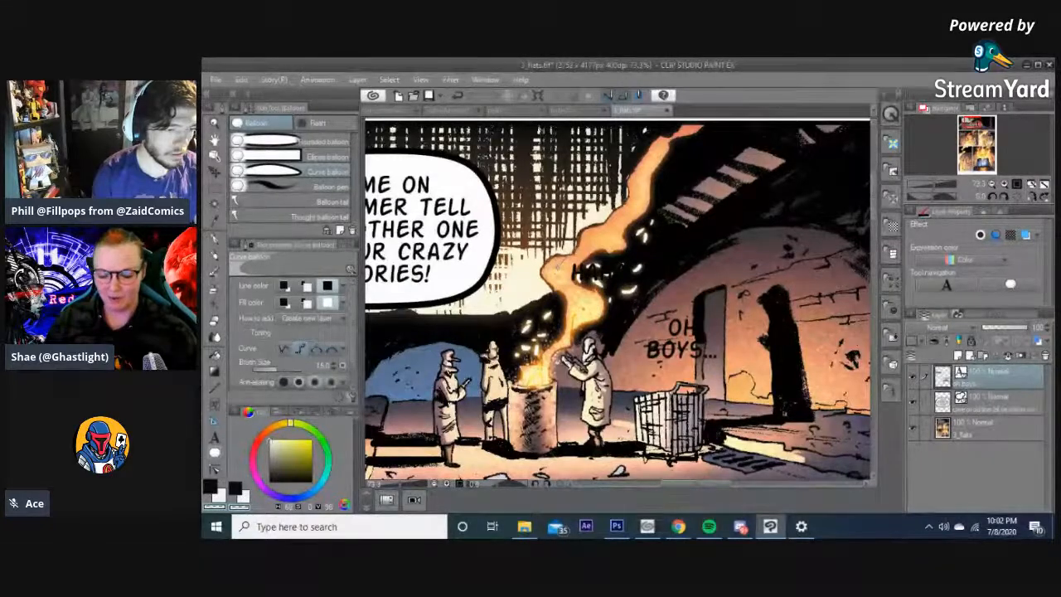
- Delete the "HAHA" text placed over the flames
{"action": "key", "text": "t"}
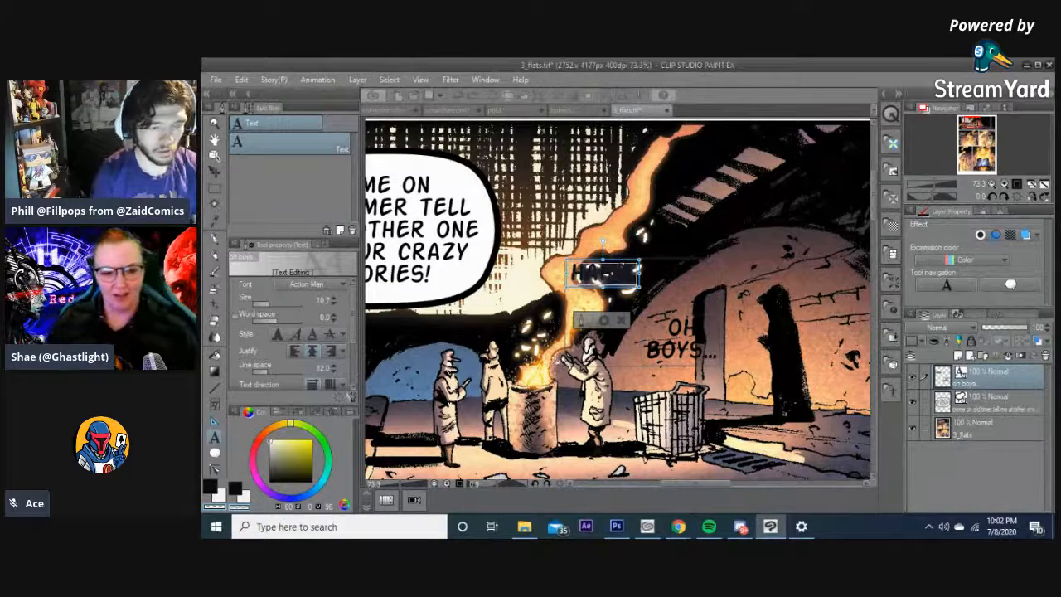
{"action": "left_click", "coordinate": [569, 320]}
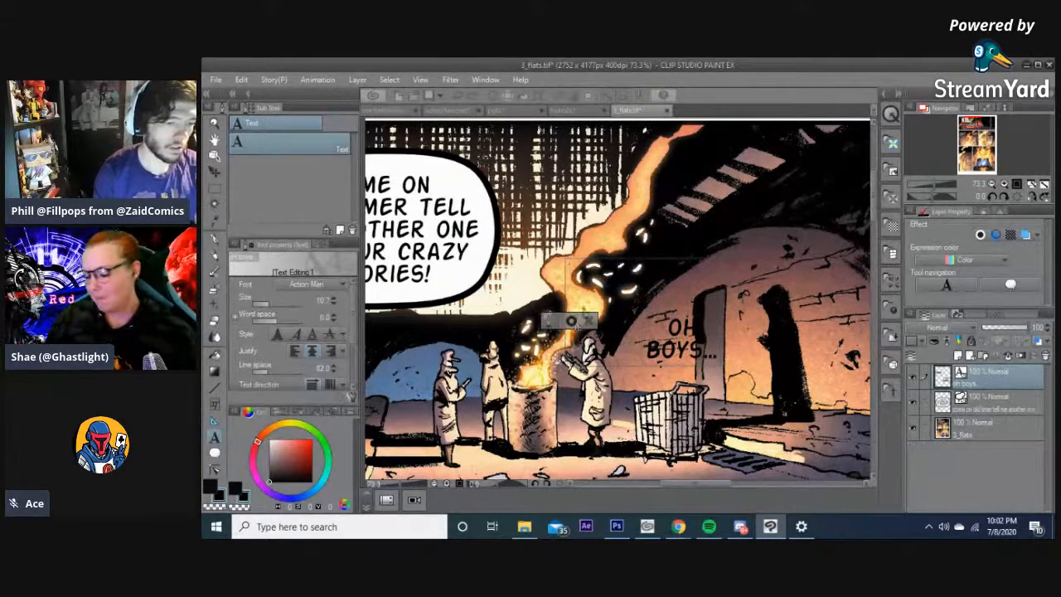
{"action": "left_click", "coordinate": [693, 233]}
- Add "HAHA!" as its own text layer in the white margin above the first panel and shift it left
{"action": "scroll", "coordinate": [694, 232], "scroll_direction": "down", "scroll_amount": 3}
{"action": "left_click", "coordinate": [697, 135]}
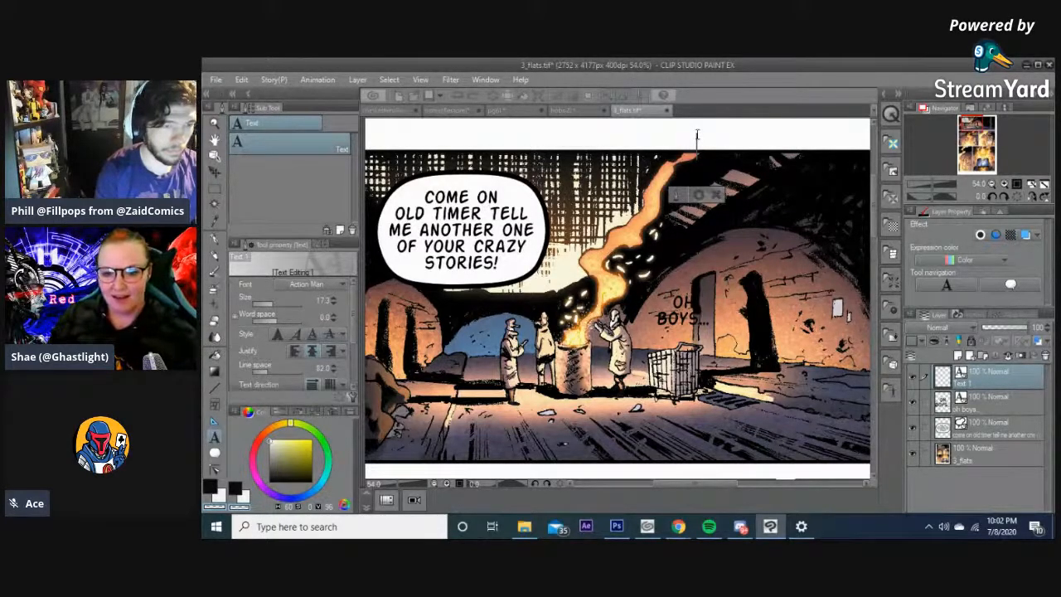
{"action": "type", "text": "HAHA!"}
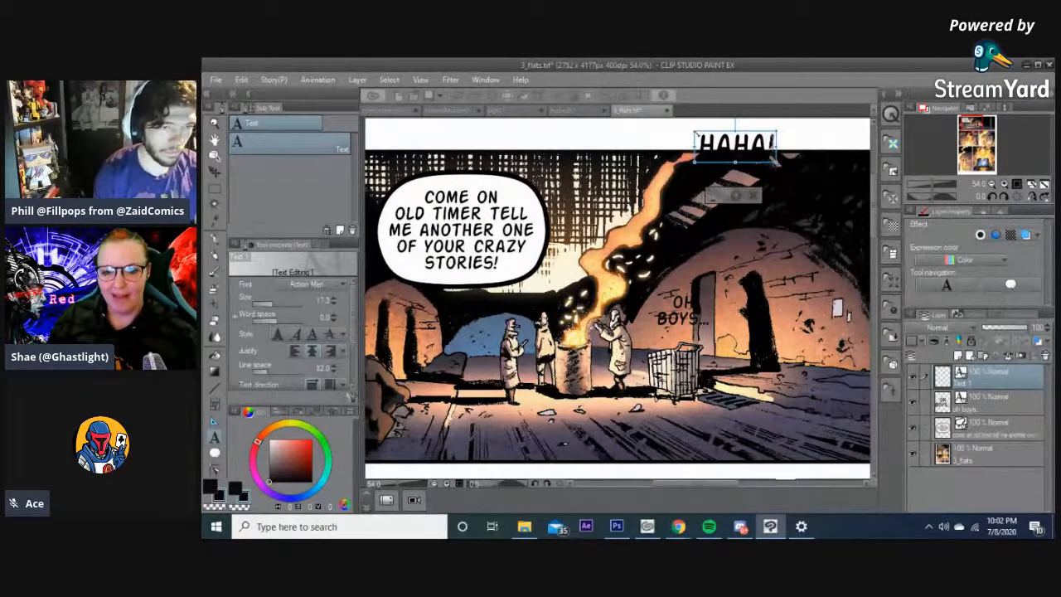
{"action": "left_click", "coordinate": [737, 195]}
{"action": "left_click_drag", "start_coordinate": [742, 150], "coordinate": [702, 143]}
{"action": "left_click_drag", "start_coordinate": [704, 189], "coordinate": [639, 285]}
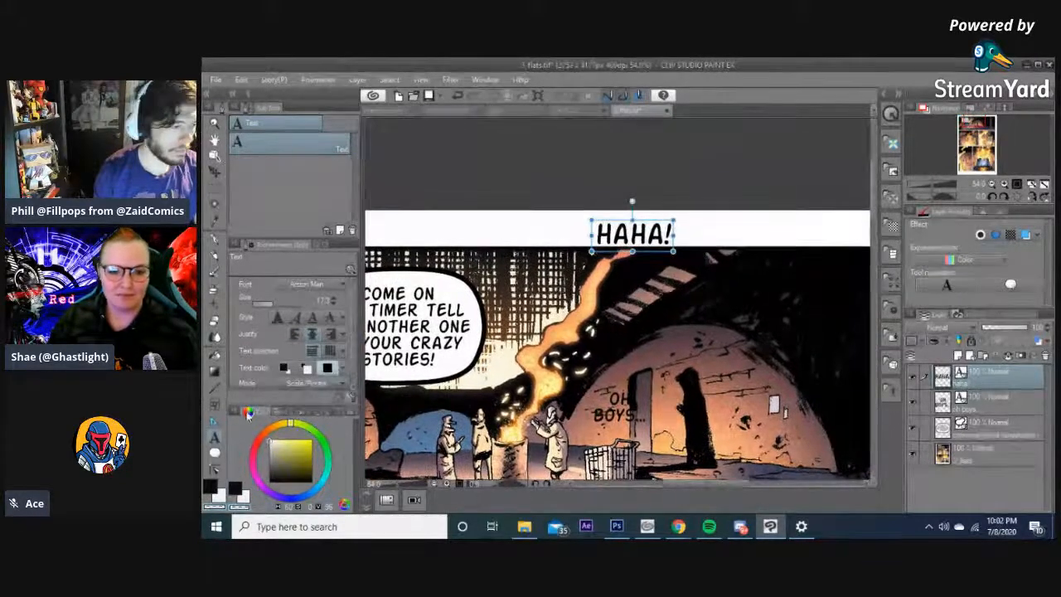
- Draw a small rounded curve balloon in the white margin to the right of the "HAHA!" text, starting from the 3_flats layer
{"action": "left_click", "coordinate": [214, 452]}
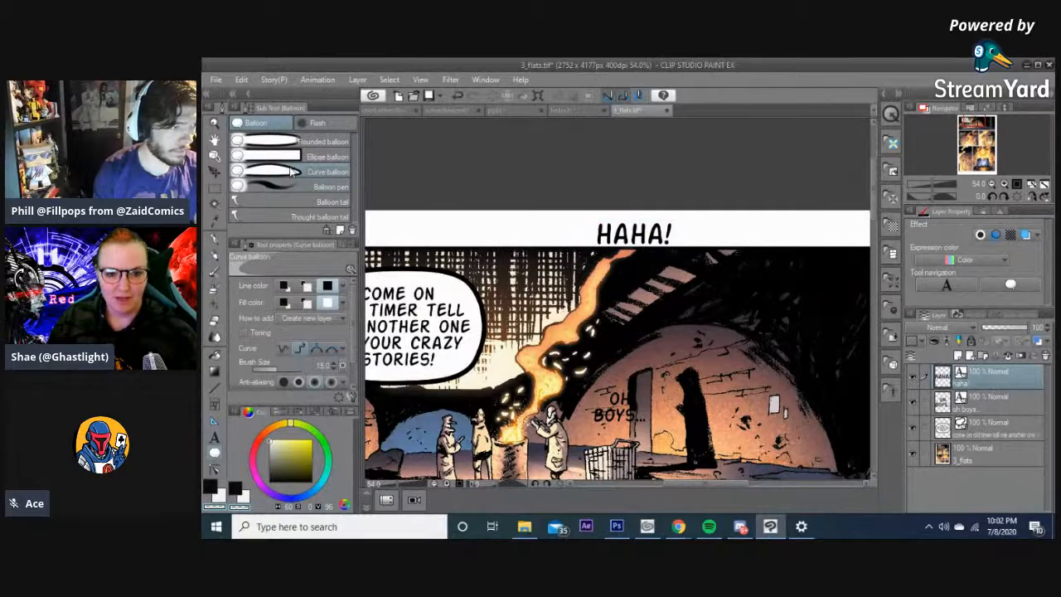
{"action": "left_click", "coordinate": [978, 455]}
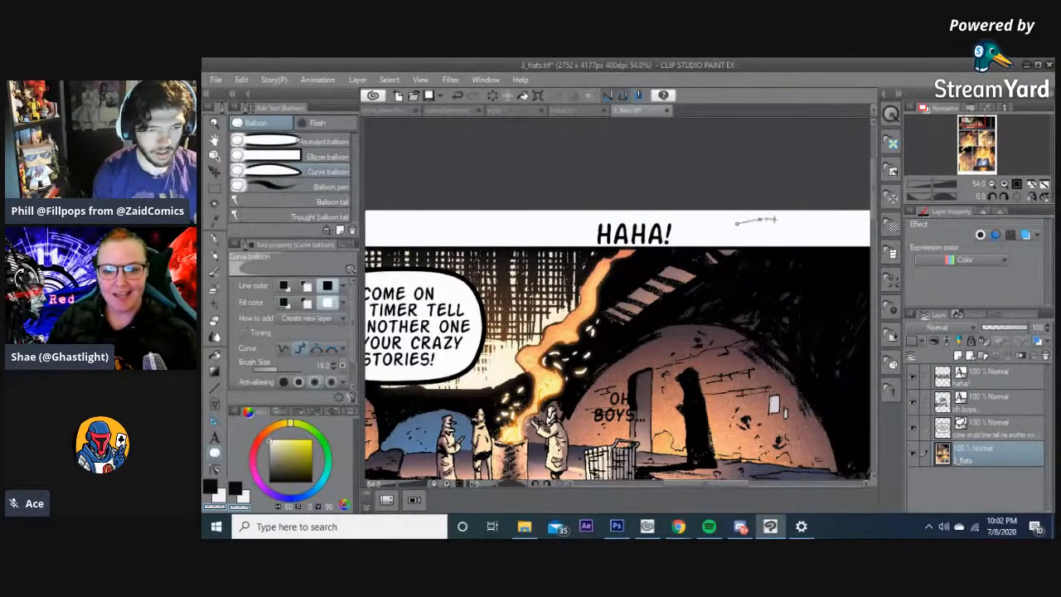
{"action": "left_click", "coordinate": [786, 221]}
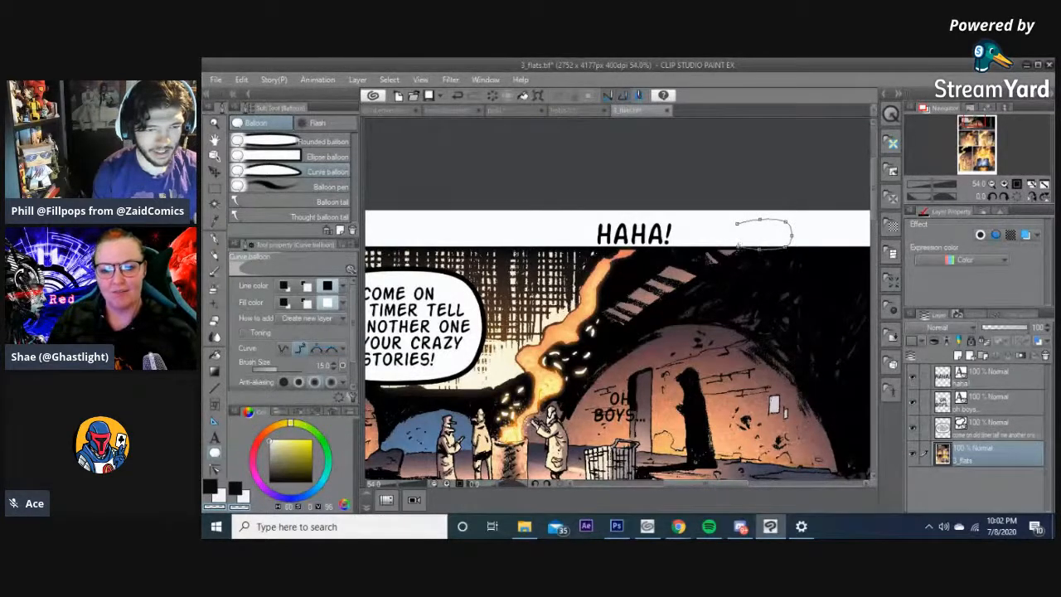
{"action": "left_click", "coordinate": [734, 245]}
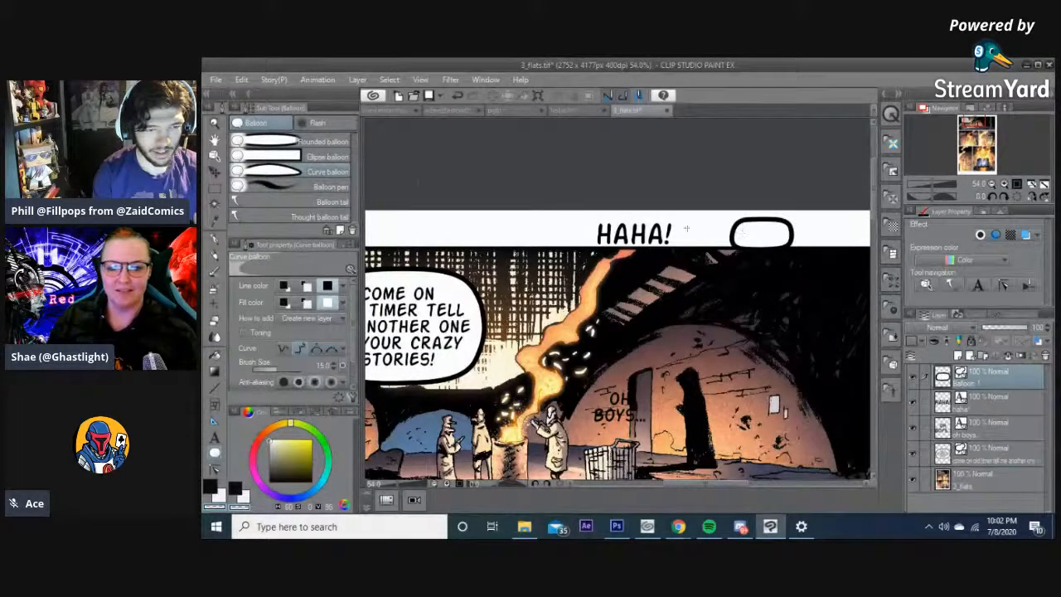
- Move the small balloon closer to the "HAHA!" text and place its layer directly beneath the "HAHA!" text layer
{"action": "left_click", "coordinate": [214, 157]}
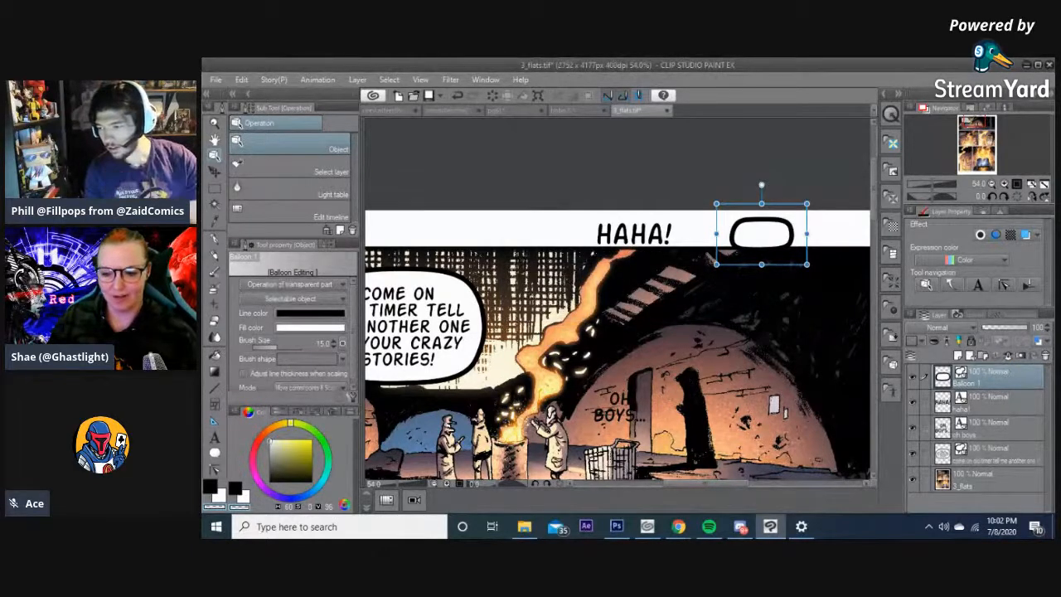
{"action": "left_click_drag", "start_coordinate": [784, 217], "coordinate": [725, 243]}
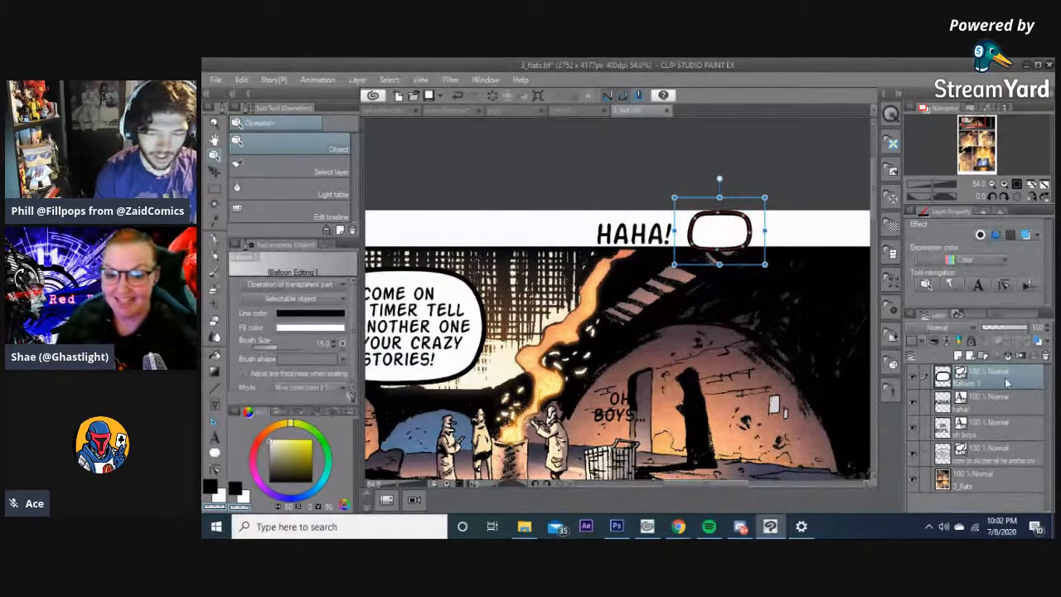
{"action": "left_click_drag", "start_coordinate": [1007, 381], "coordinate": [1005, 404]}
{"action": "mouse_move", "coordinate": [719, 232]}
{"action": "left_mouse_down"}
{"action": "mouse_move", "coordinate": [638, 235]}
{"action": "mouse_move", "coordinate": [717, 241]}
{"action": "left_mouse_up"}
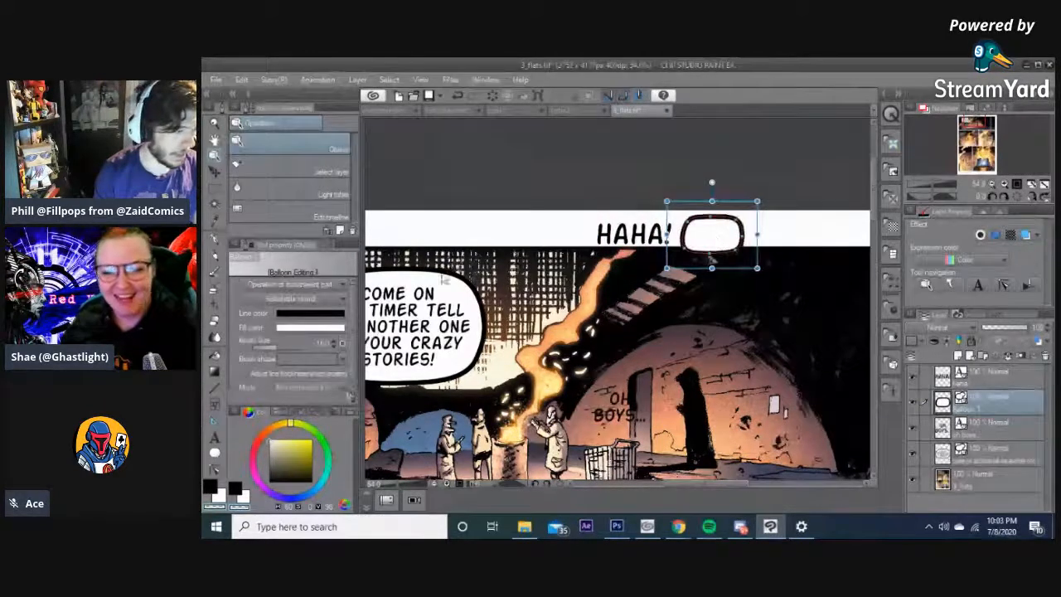
- Tighten the word space of the "HAHA!" text to -1.0
{"action": "left_click", "coordinate": [215, 436]}
{"action": "left_click", "coordinate": [644, 234]}
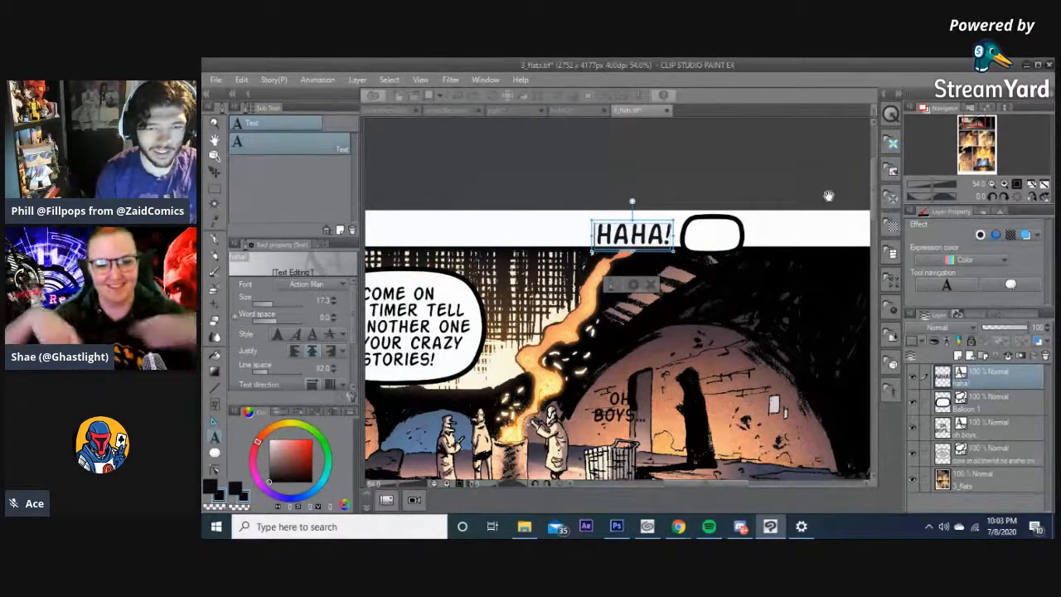
{"action": "scroll", "coordinate": [829, 195], "scroll_direction": "up", "scroll_amount": 3}
{"action": "scroll", "coordinate": [841, 197], "scroll_direction": "down", "scroll_amount": 1}
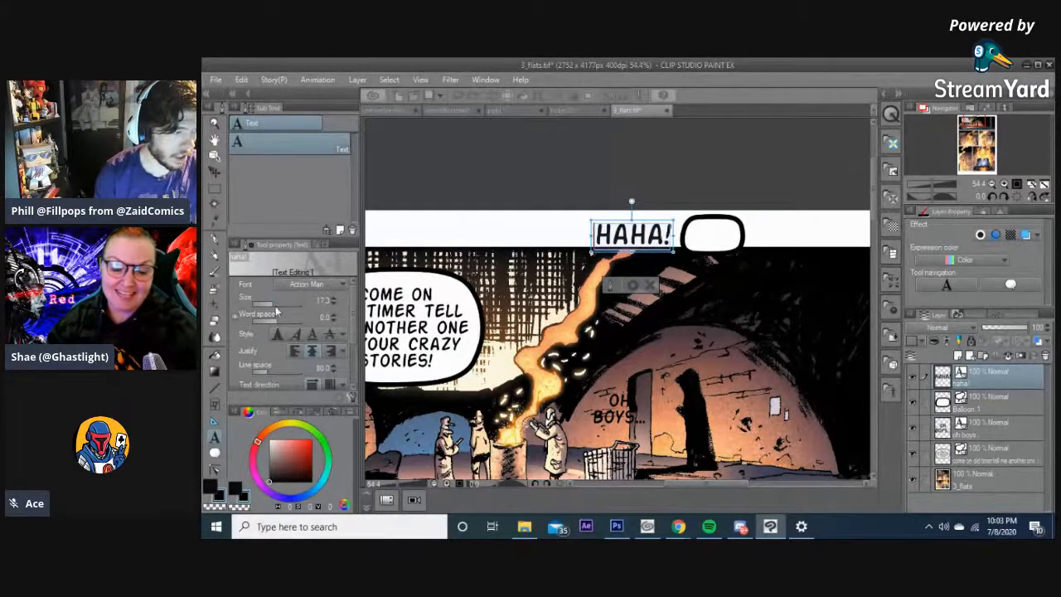
{"action": "left_click_drag", "start_coordinate": [274, 322], "coordinate": [266, 323]}
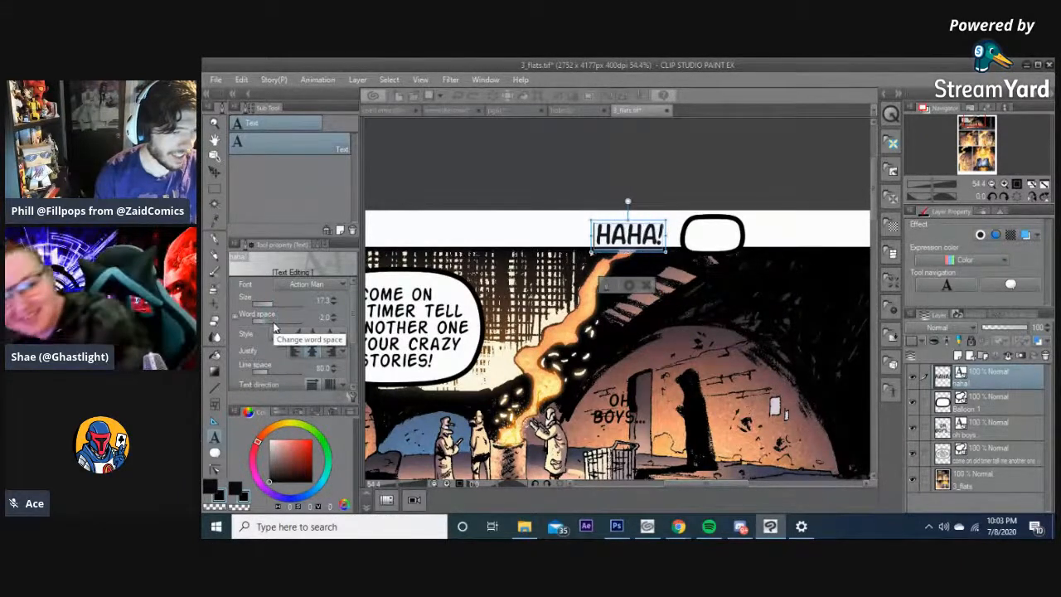
{"action": "left_click", "coordinate": [630, 285]}
{"action": "mouse_move", "coordinate": [635, 240]}
{"action": "left_mouse_down"}
{"action": "mouse_move", "coordinate": [719, 238]}
{"action": "mouse_move", "coordinate": [629, 252]}
{"action": "left_mouse_up"}
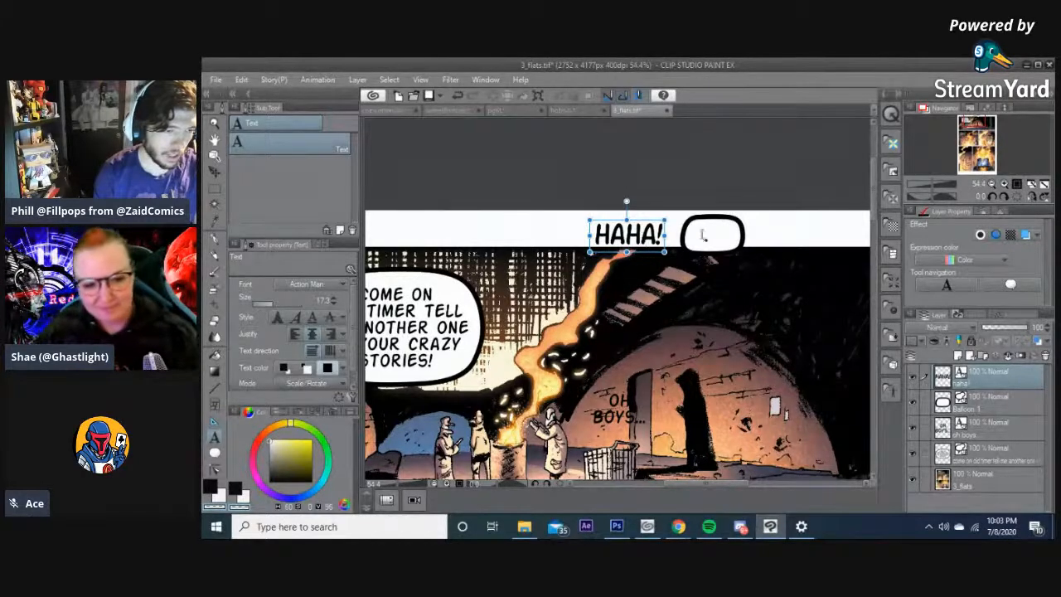
- Shift the "HAHA!" text slightly left and up within the white margin, away from the empty balloon
{"action": "left_click", "coordinate": [216, 157]}
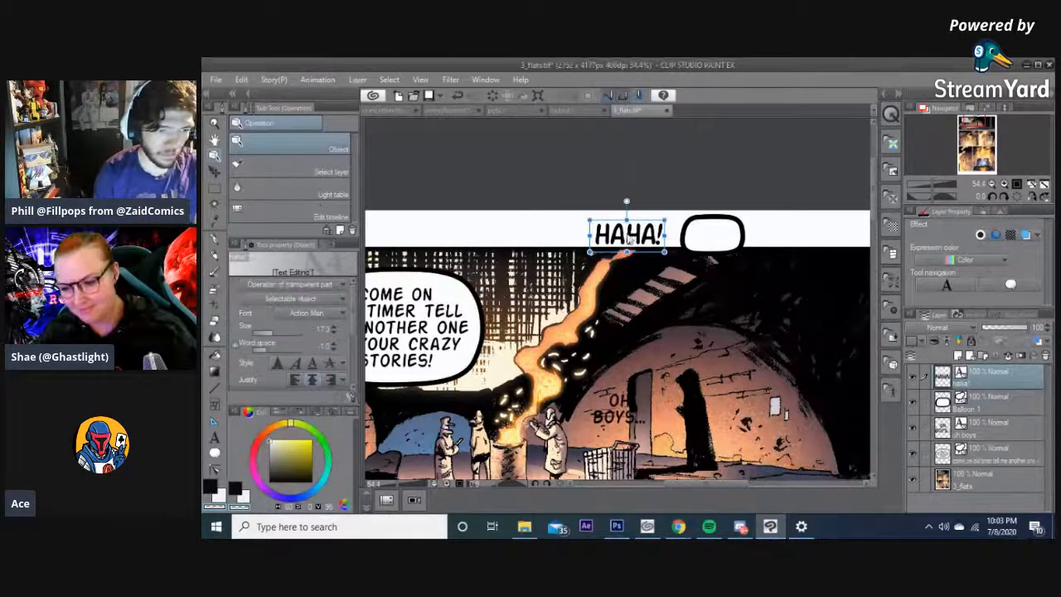
{"action": "left_click_drag", "start_coordinate": [644, 238], "coordinate": [640, 236]}
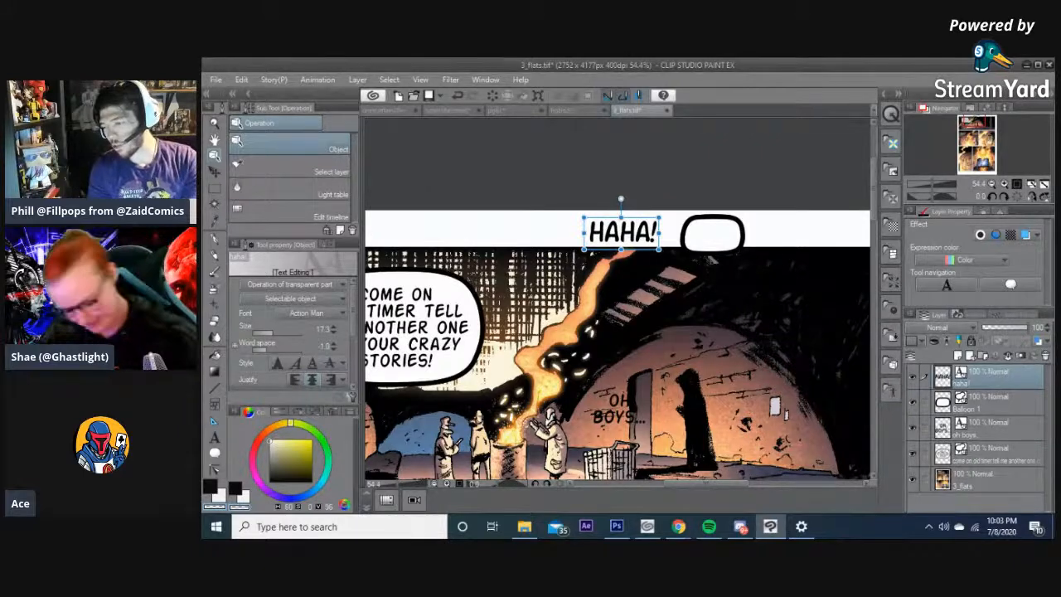
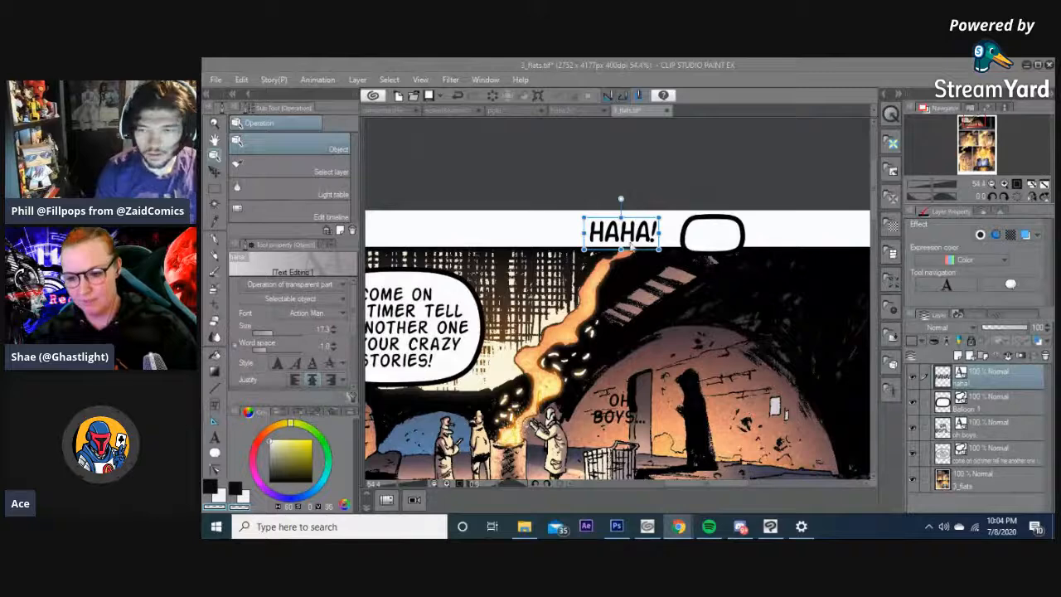
{"action": "key", "text": "Left"}
{"action": "key", "text": "Left"}
{"action": "key", "text": "Left"}
{"action": "key", "text": "Left"}
{"action": "key", "text": "Left"}
{"action": "key", "text": "Left"}
{"action": "key", "text": "Left"}
{"action": "key", "text": "Left"}
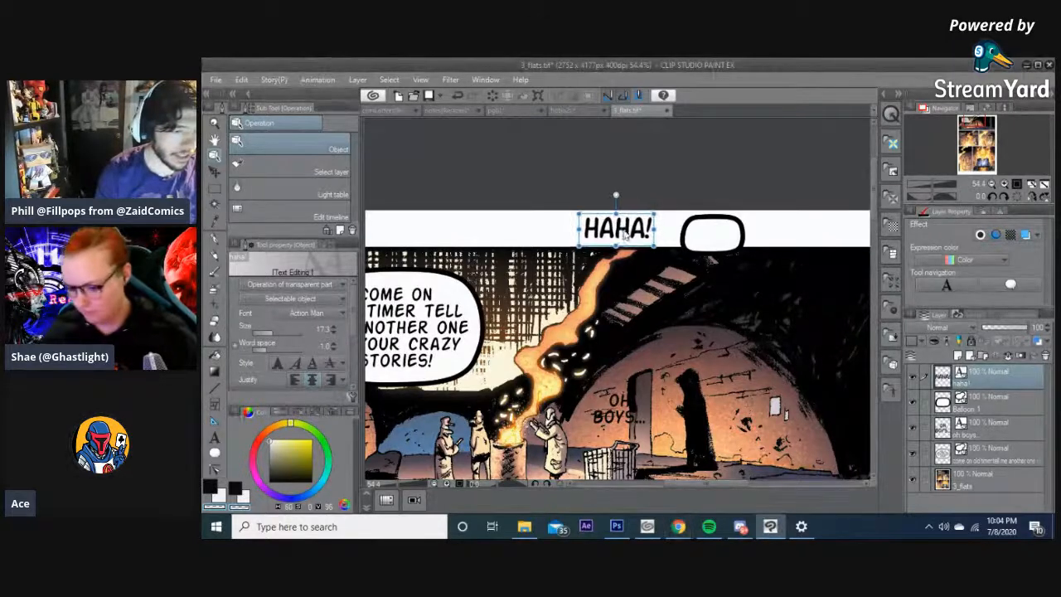
{"action": "left_click_drag", "start_coordinate": [622, 235], "coordinate": [624, 233]}
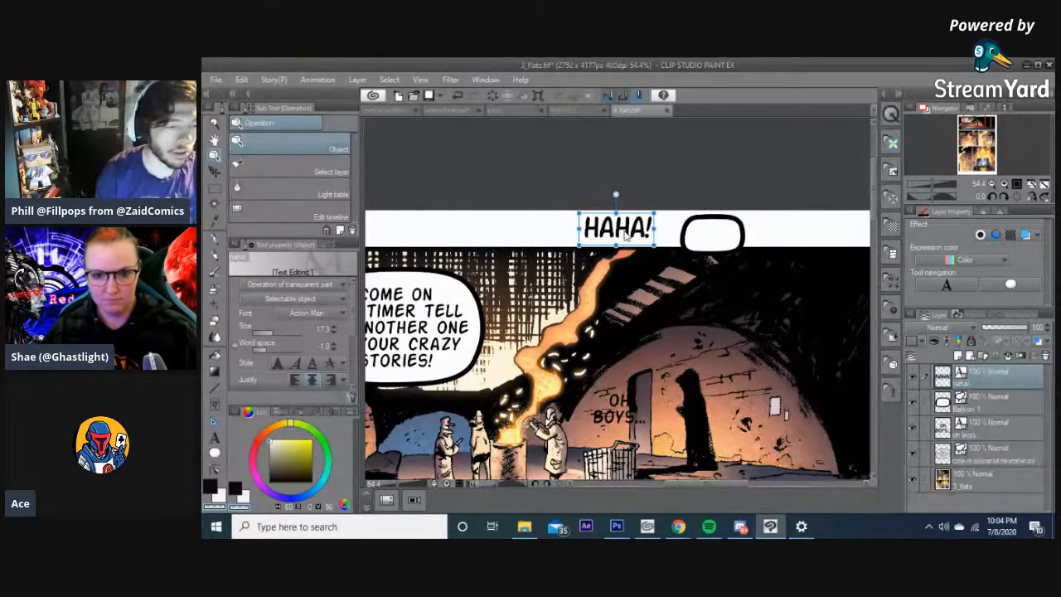
- Move the empty balloon into the first panel beside the flames and place the "HAHA!" text over it
{"action": "scroll", "coordinate": [642, 305], "scroll_direction": "down", "scroll_amount": 1}
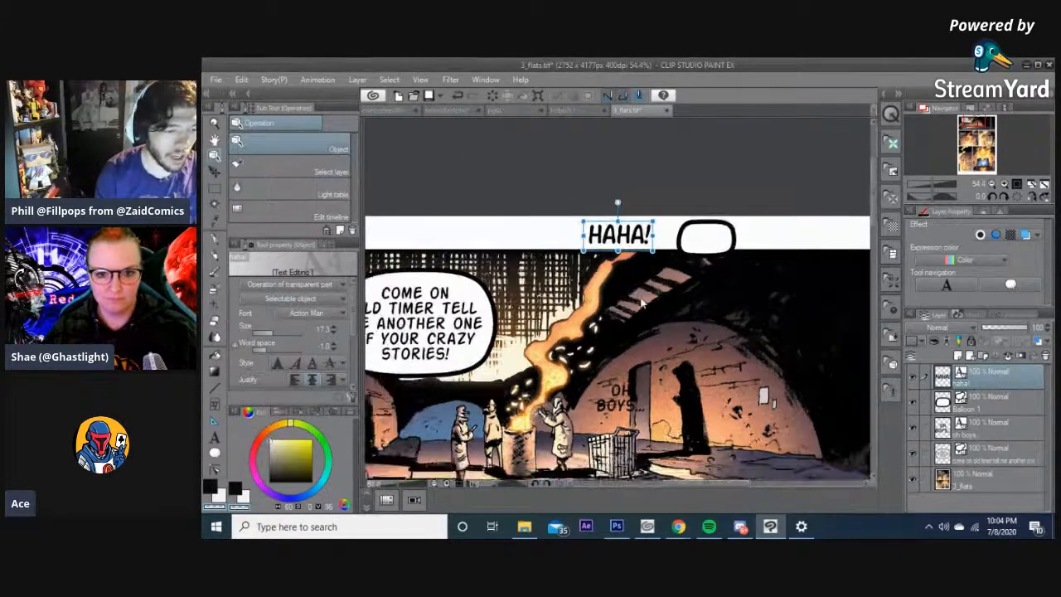
{"action": "left_click_drag", "start_coordinate": [731, 287], "coordinate": [753, 223]}
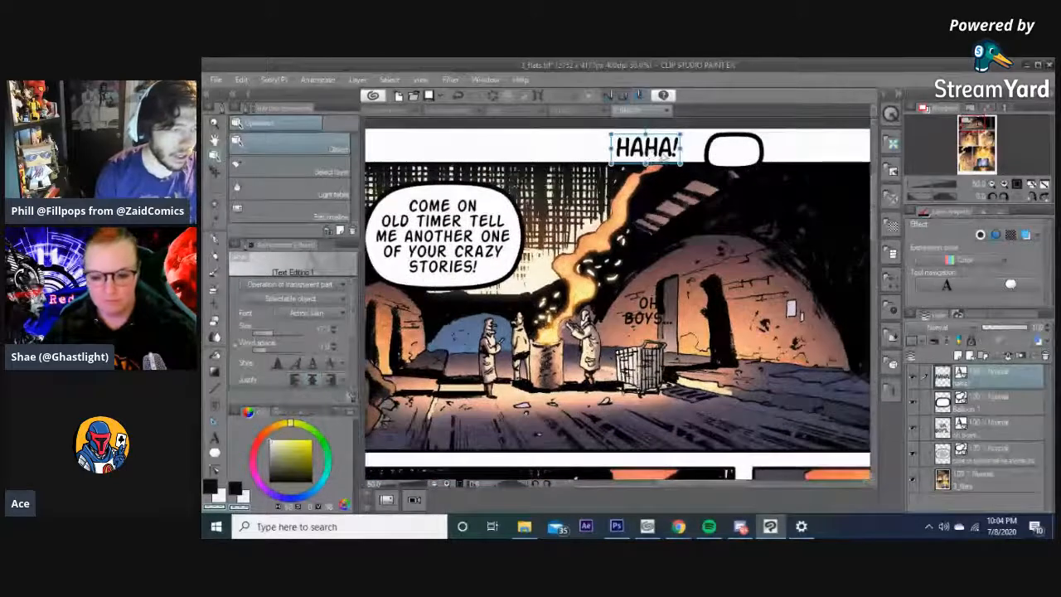
{"action": "left_click_drag", "start_coordinate": [727, 164], "coordinate": [646, 260]}
{"action": "left_click_drag", "start_coordinate": [654, 151], "coordinate": [663, 258]}
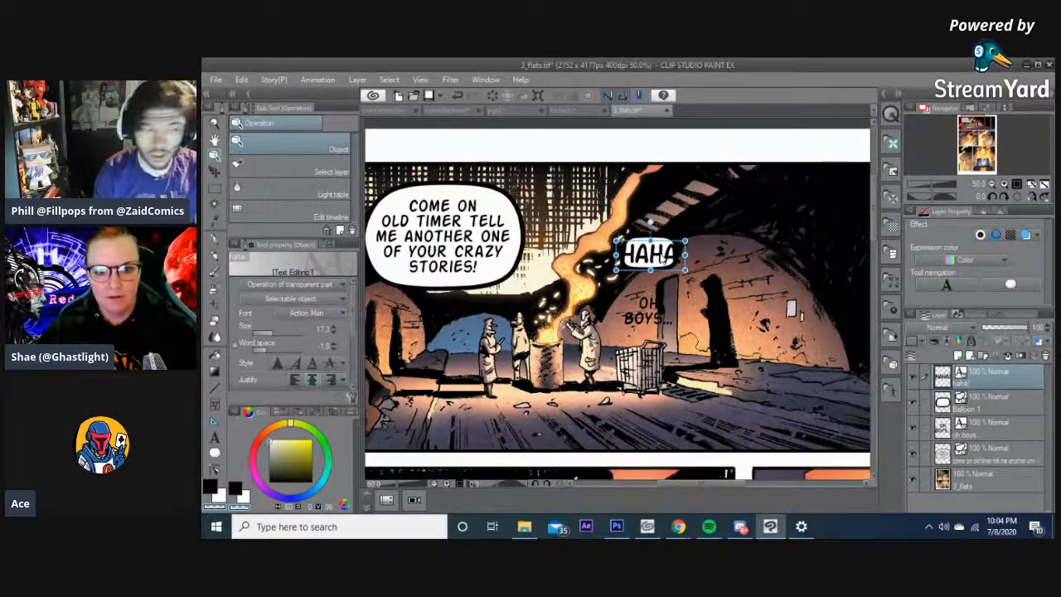
- Give the "HAHA!" text a white border effect and reposition it so it sits centred over its balloon
{"action": "scroll", "coordinate": [663, 258], "scroll_direction": "up", "scroll_amount": 1}
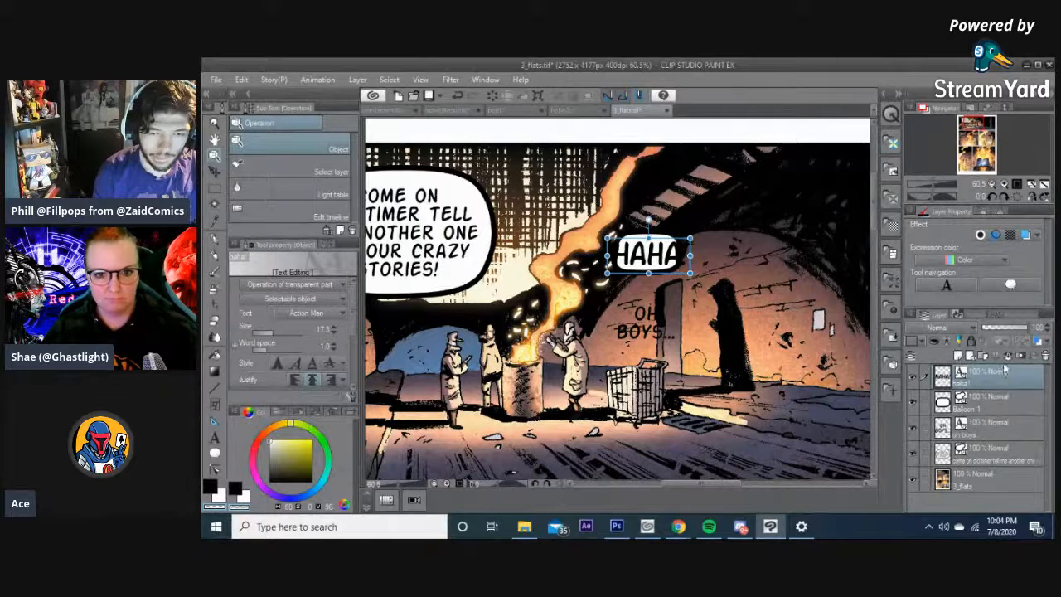
{"action": "left_click", "coordinate": [980, 238]}
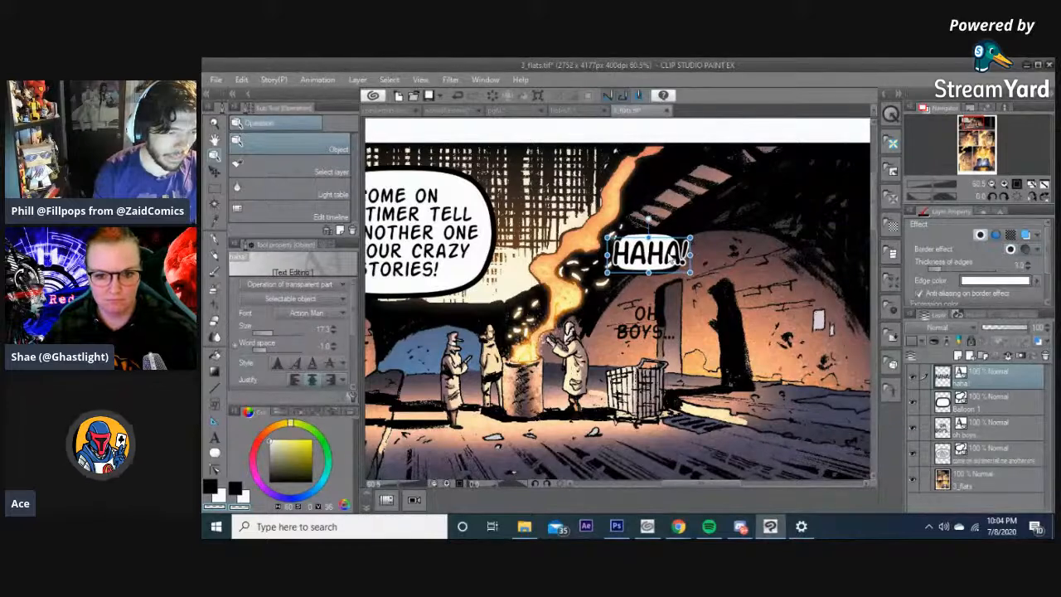
{"action": "left_click", "coordinate": [661, 272]}
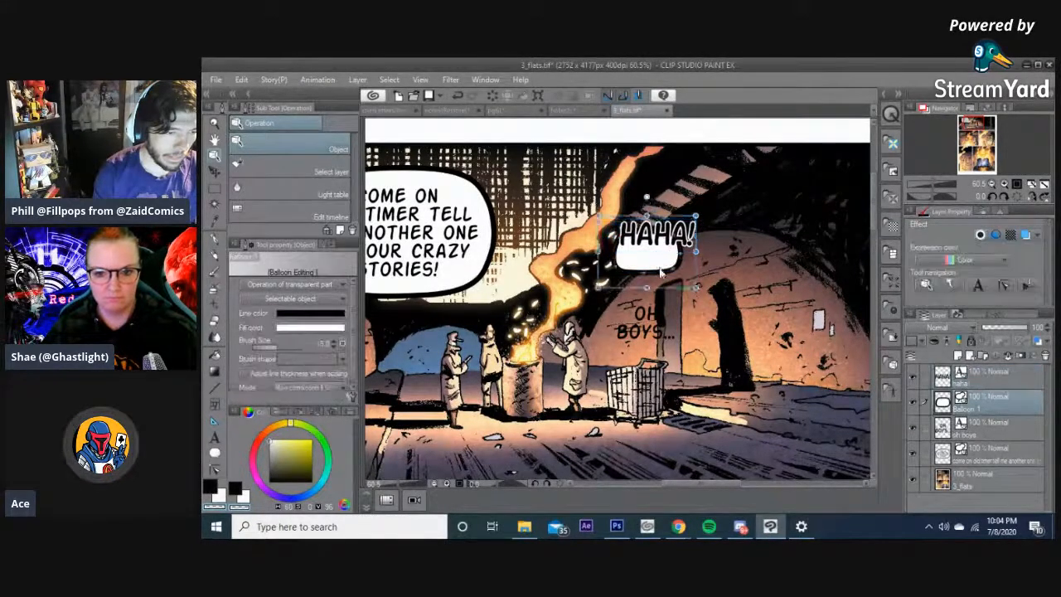
{"action": "left_click", "coordinate": [708, 207]}
{"action": "left_click_drag", "start_coordinate": [679, 246], "coordinate": [665, 268]}
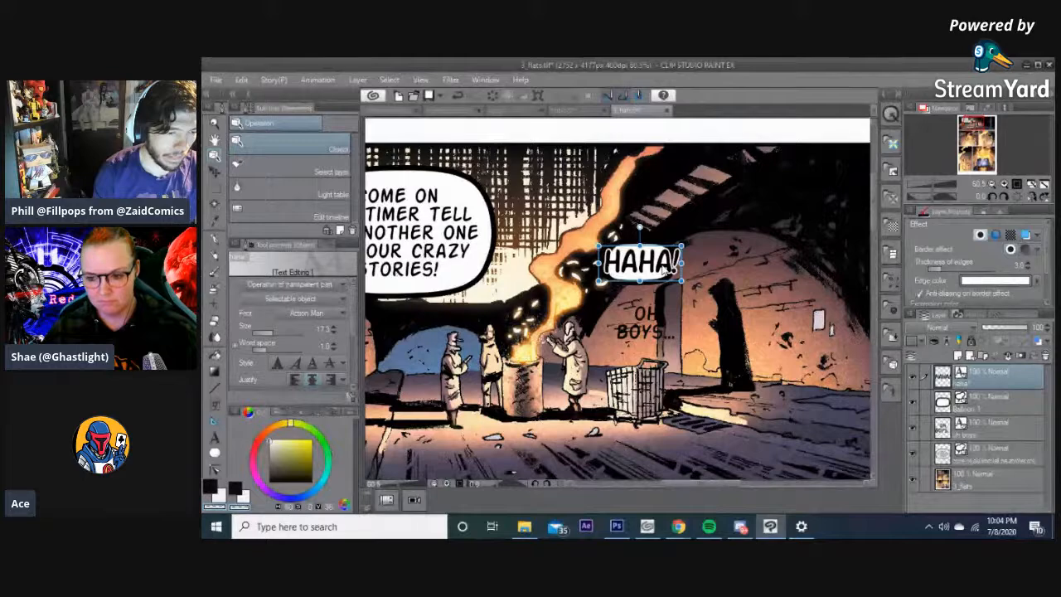
{"action": "left_click", "coordinate": [720, 313]}
- Add a spline balloon tail to the "HAHA!" balloon, pointing down and left toward the man beside the fire barrel
{"action": "scroll", "coordinate": [719, 314], "scroll_direction": "down", "scroll_amount": 5}
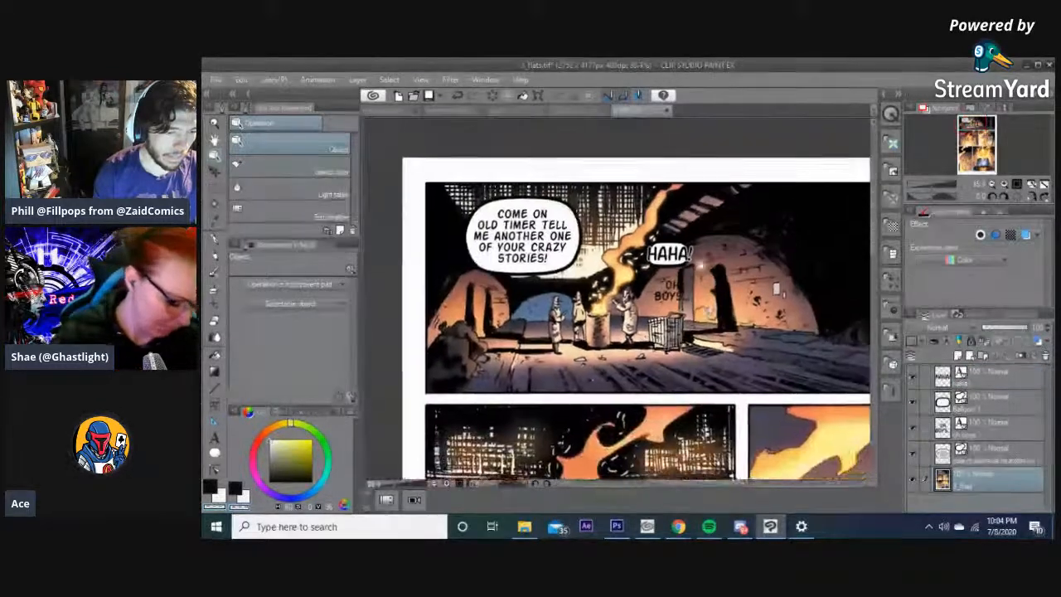
{"action": "scroll", "coordinate": [625, 266], "scroll_direction": "up", "scroll_amount": 3}
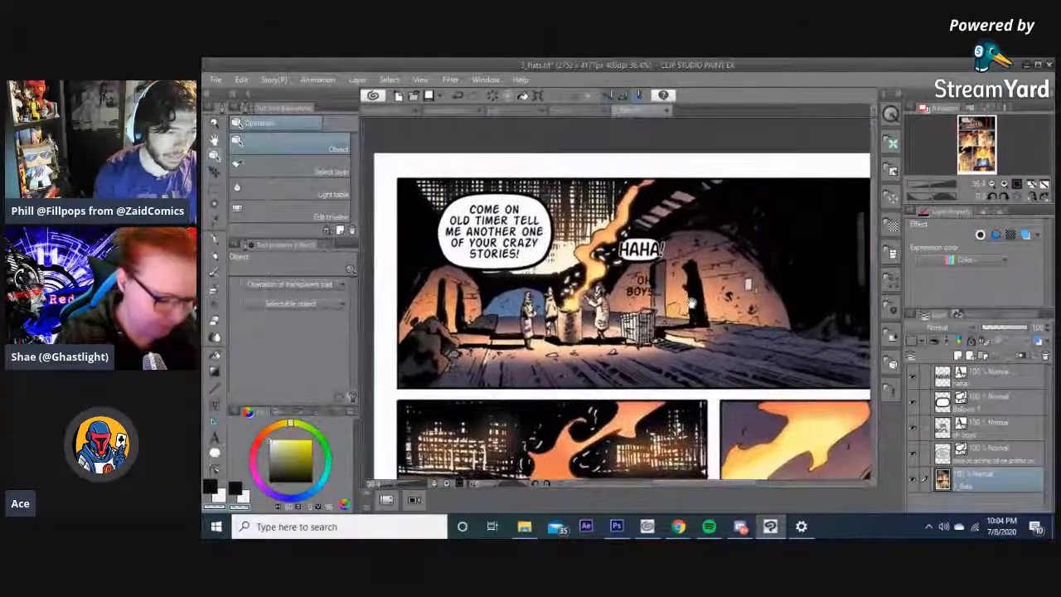
{"action": "scroll", "coordinate": [698, 312], "scroll_direction": "up", "scroll_amount": 3}
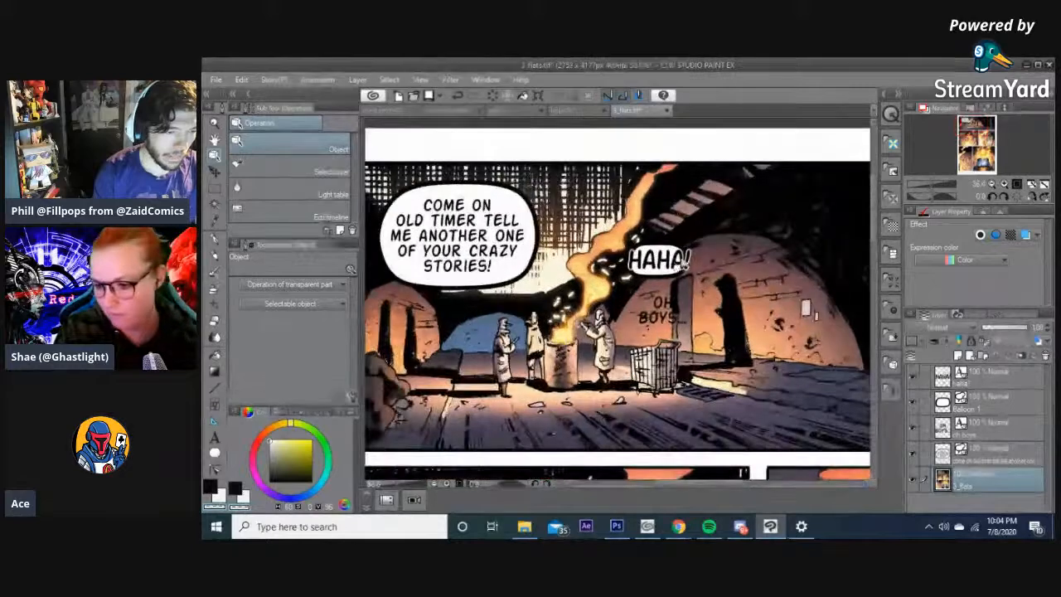
{"action": "left_click", "coordinate": [667, 266]}
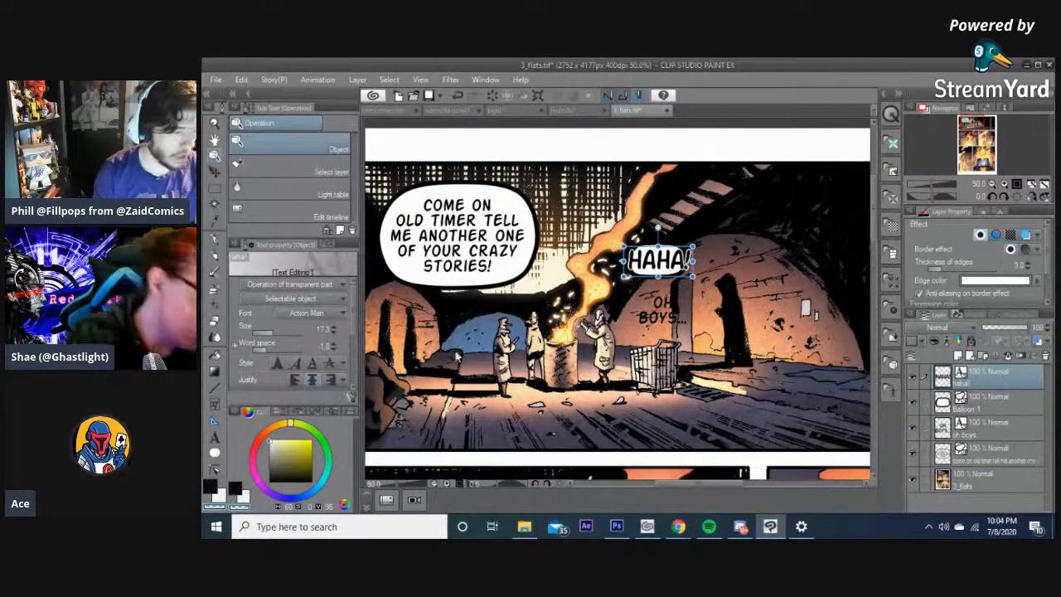
{"action": "left_click", "coordinate": [214, 454]}
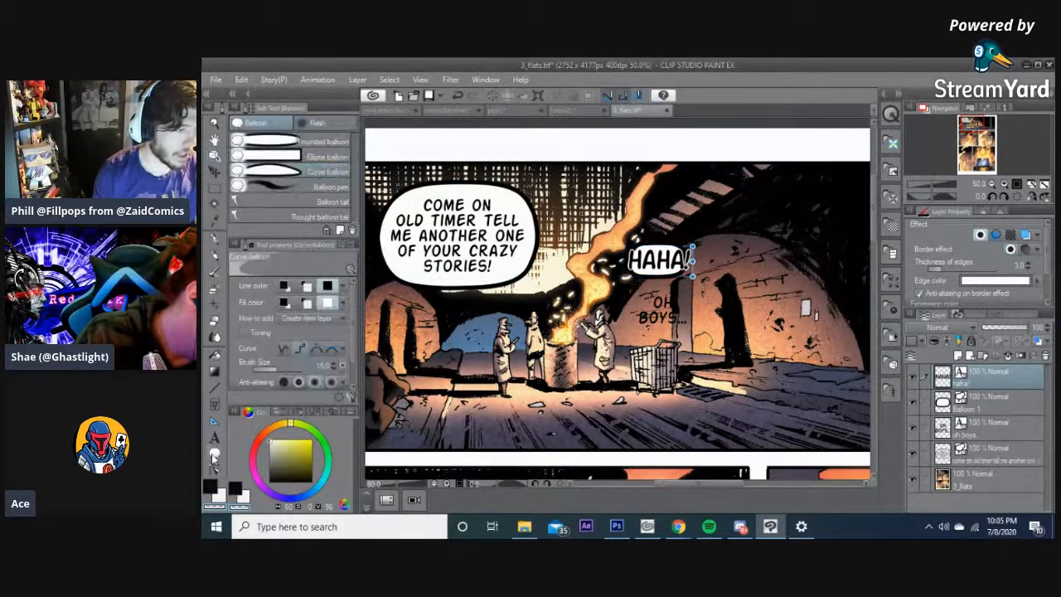
{"action": "left_click", "coordinate": [283, 201]}
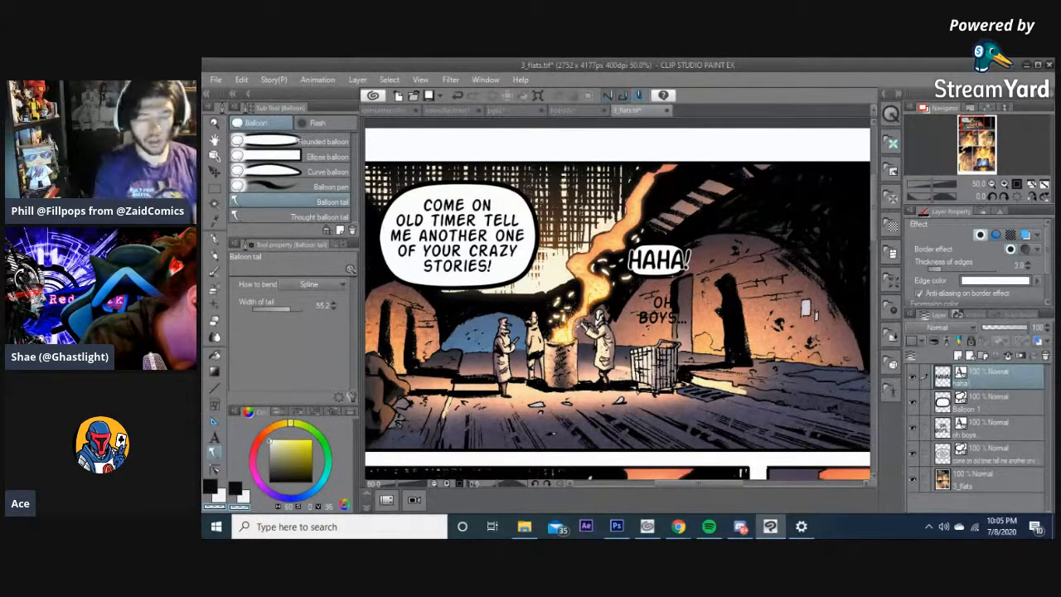
{"action": "scroll", "coordinate": [645, 270], "scroll_direction": "up", "scroll_amount": 4}
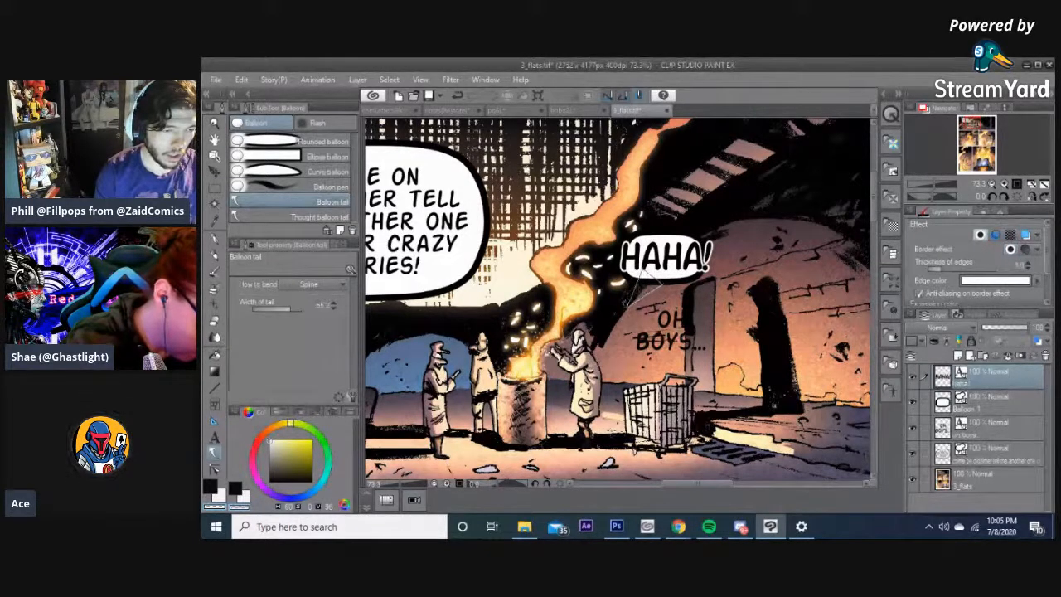
{"action": "left_click_drag", "start_coordinate": [627, 305], "coordinate": [636, 296]}
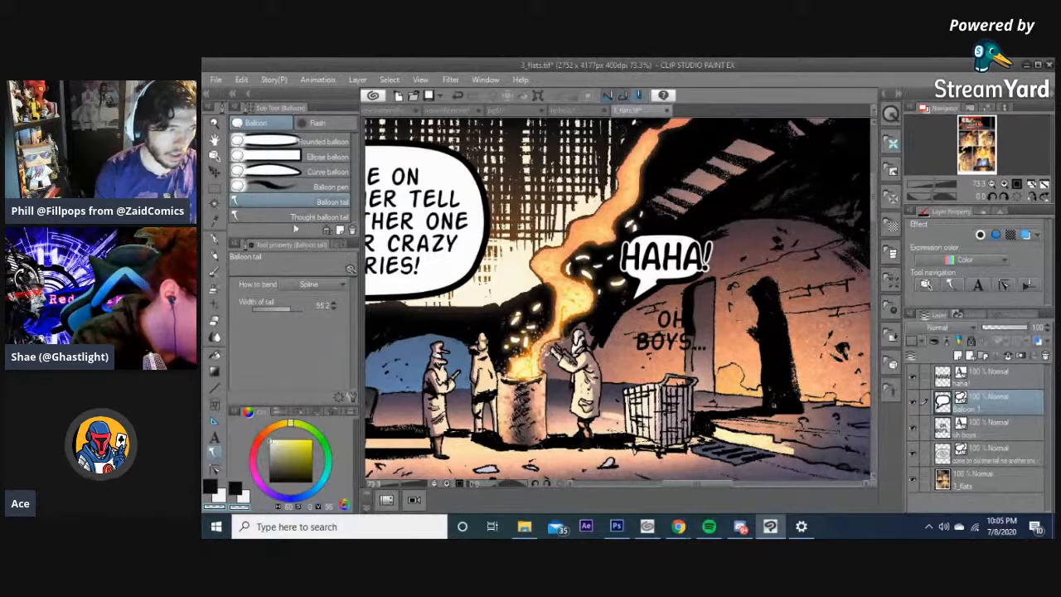
- Rotate the tail of the "HAHA!" balloon slightly counterclockwise
{"action": "key", "text": "o"}
{"action": "left_click", "coordinate": [642, 295]}
{"action": "left_click_drag", "start_coordinate": [644, 231], "coordinate": [634, 234]}
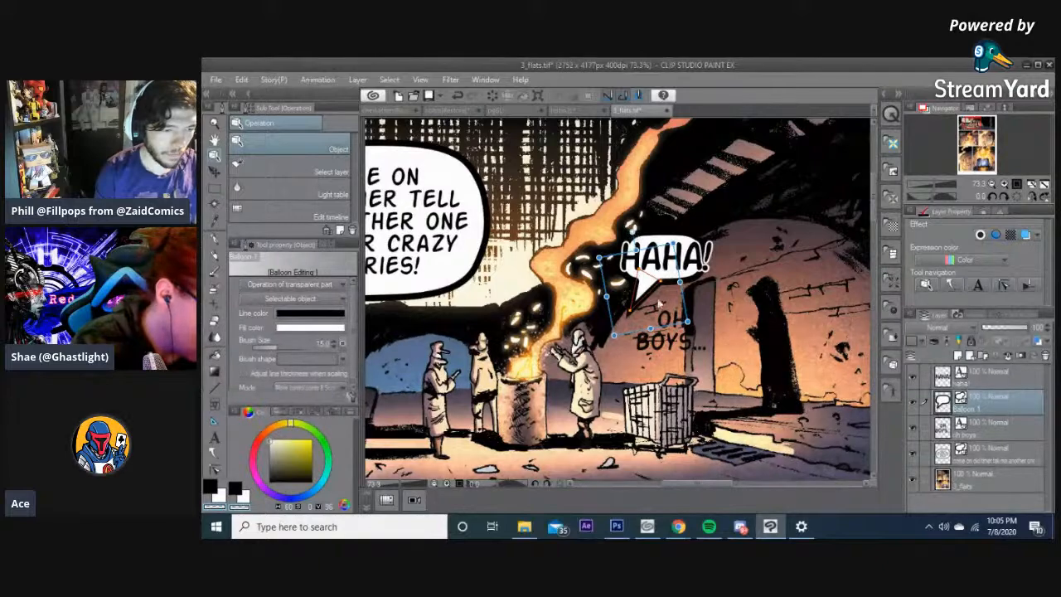
{"action": "left_click", "coordinate": [735, 292]}
{"action": "scroll", "coordinate": [735, 293], "scroll_direction": "down", "scroll_amount": 2}
{"action": "scroll", "coordinate": [676, 295], "scroll_direction": "up", "scroll_amount": 1}
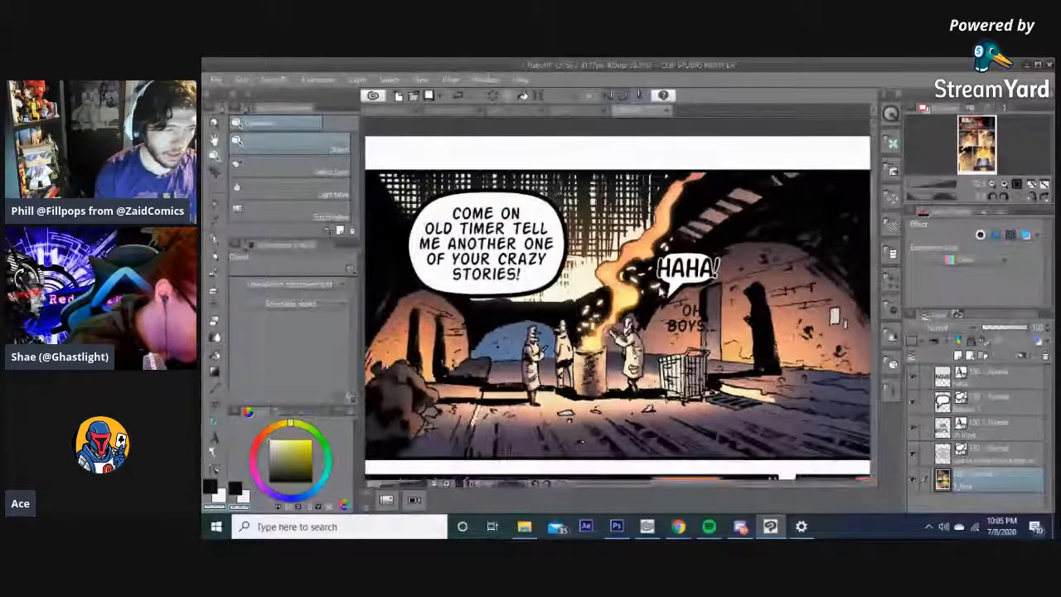
- Move the "OH BOYS..." text up and right, above the dark standing figure, and select the "HAHA!" balloon
{"action": "left_click", "coordinate": [675, 294]}
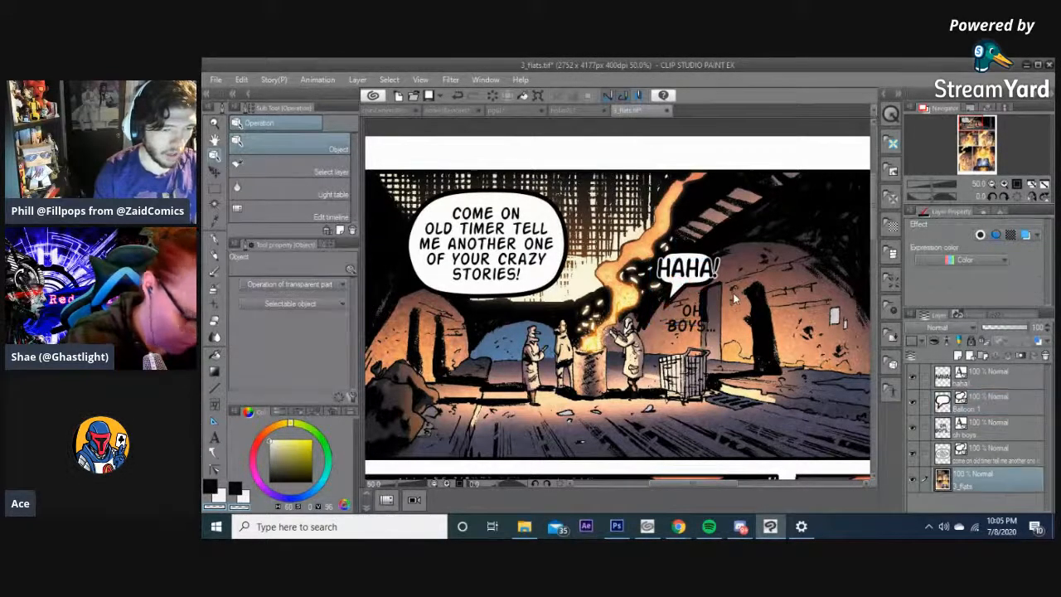
{"action": "scroll", "coordinate": [736, 294], "scroll_direction": "up", "scroll_amount": 1}
{"action": "left_click", "coordinate": [762, 311]}
{"action": "left_click_drag", "start_coordinate": [764, 311], "coordinate": [815, 271]}
{"action": "left_click", "coordinate": [705, 283]}
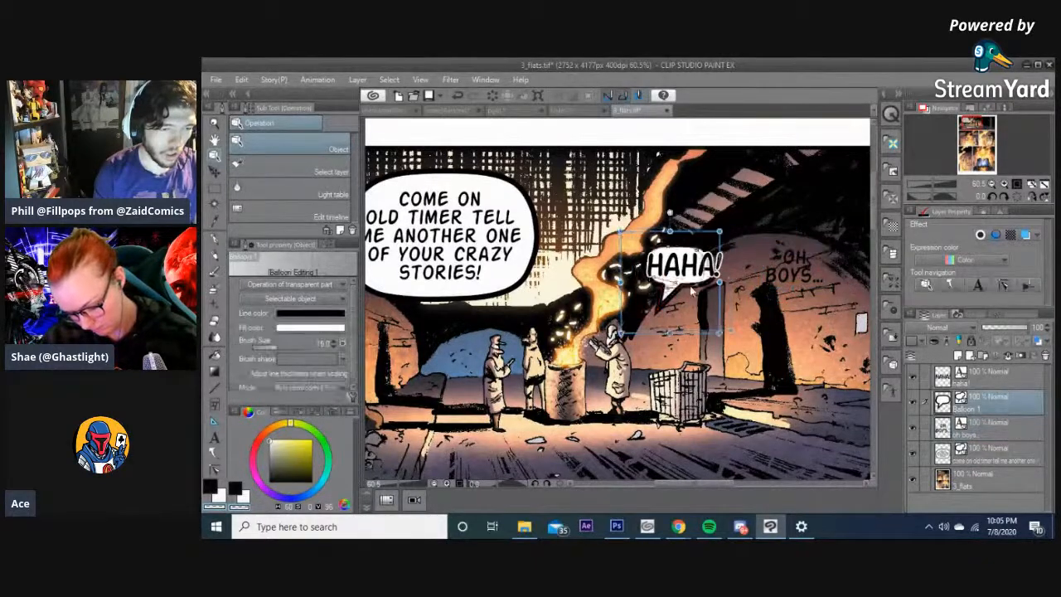
- Shift the "HAHA!" lettering and balloon slightly left, and rotate the balloon slightly counterclockwise
{"action": "left_click_drag", "start_coordinate": [694, 291], "coordinate": [710, 273]}
{"action": "left_click", "coordinate": [734, 263]}
{"action": "left_click", "coordinate": [660, 308]}
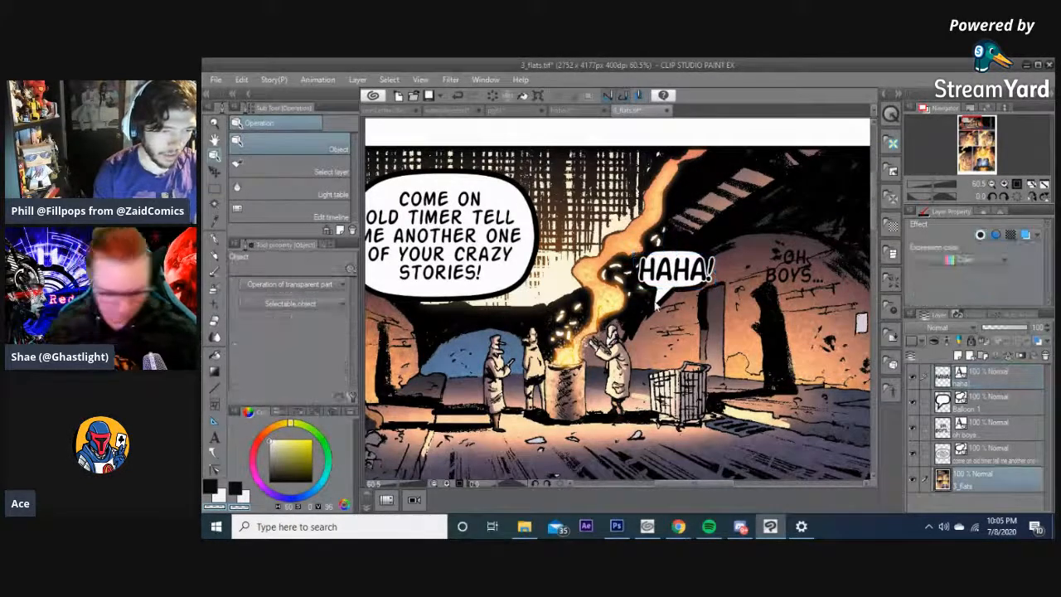
{"action": "left_click_drag", "start_coordinate": [664, 243], "coordinate": [657, 243]}
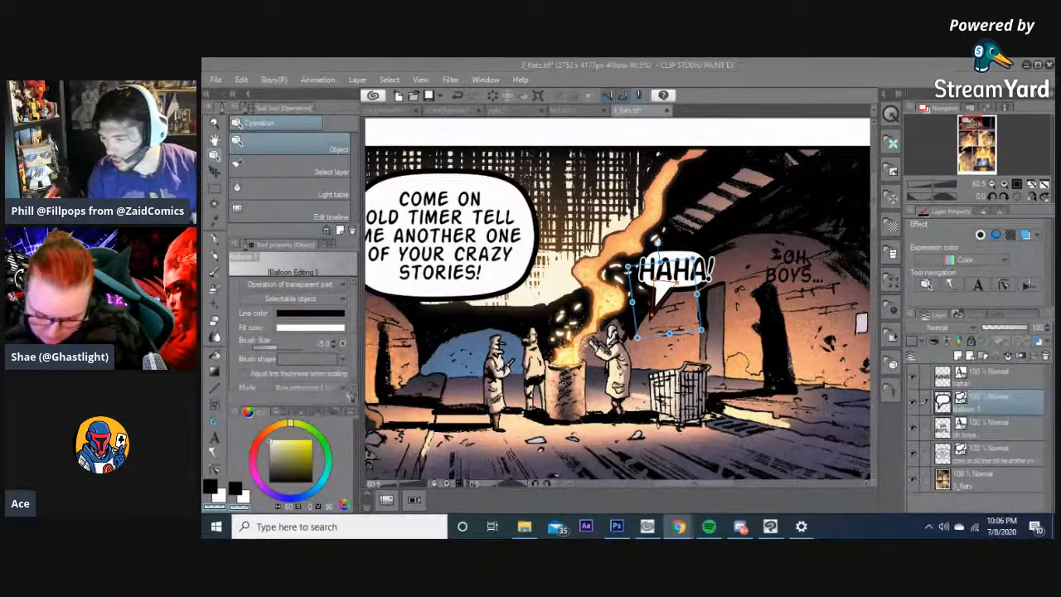
- Look over the whole page, examining the lower panels and the first panel's lettering placement at reduced size
{"action": "scroll", "coordinate": [743, 295], "scroll_direction": "down", "scroll_amount": 2}
{"action": "left_click_drag", "start_coordinate": [768, 330], "coordinate": [718, 278]}
{"action": "scroll", "coordinate": [742, 271], "scroll_direction": "down", "scroll_amount": 4}
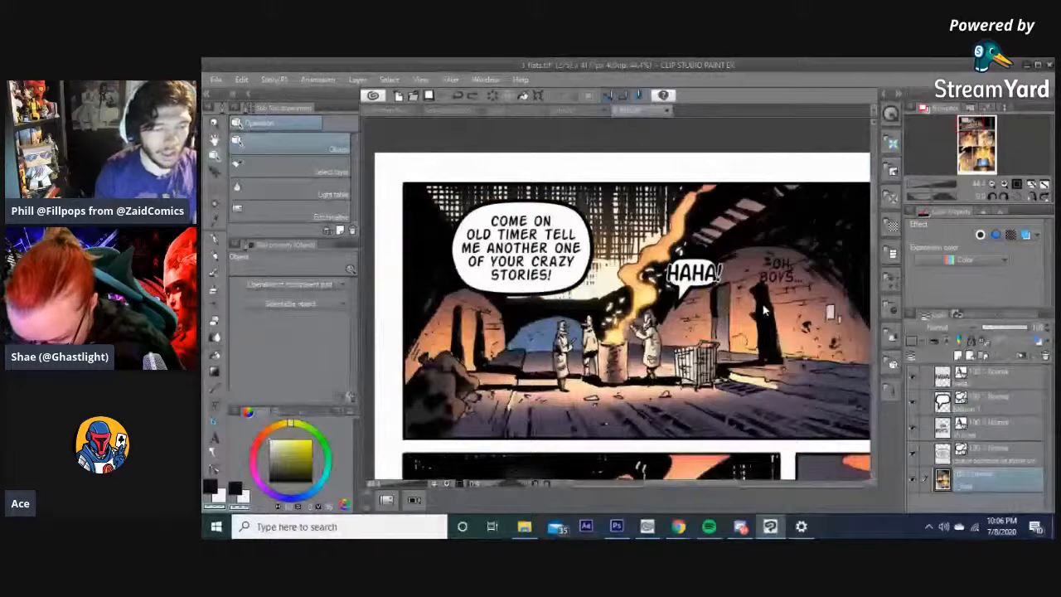
{"action": "scroll", "coordinate": [742, 271], "scroll_direction": "down", "scroll_amount": 1}
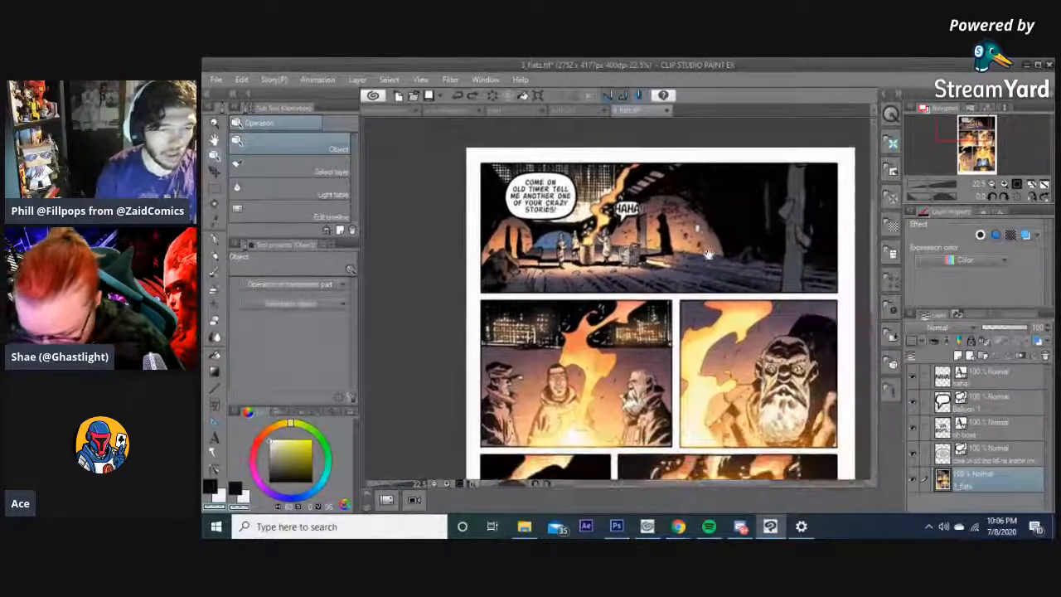
{"action": "scroll", "coordinate": [708, 253], "scroll_direction": "down", "scroll_amount": 2}
{"action": "left_click_drag", "start_coordinate": [718, 275], "coordinate": [719, 204]}
{"action": "left_click_drag", "start_coordinate": [713, 292], "coordinate": [709, 200]}
{"action": "left_click_drag", "start_coordinate": [705, 281], "coordinate": [704, 265]}
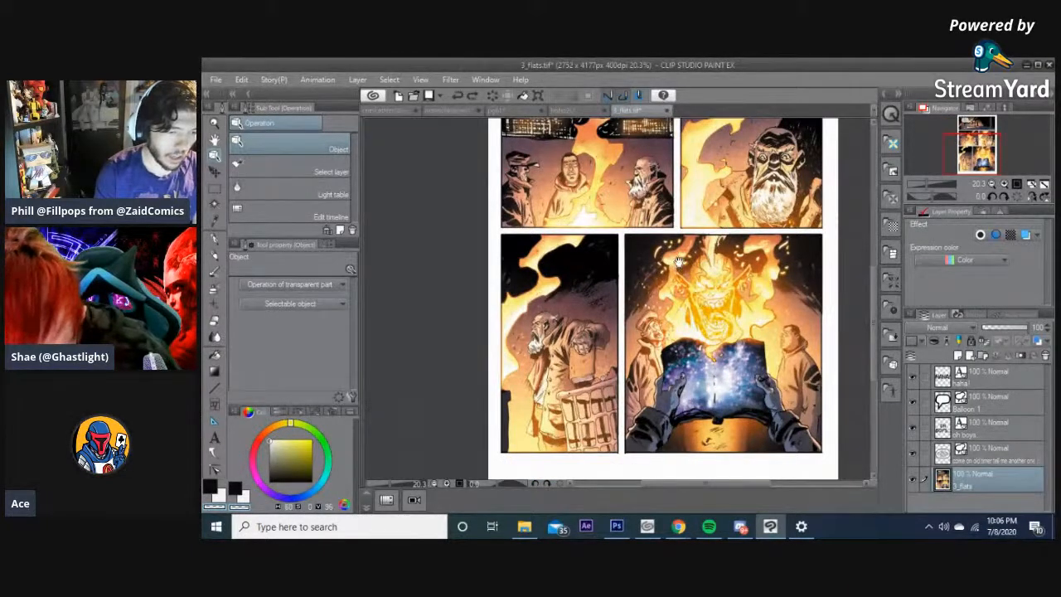
{"action": "mouse_move", "coordinate": [677, 267]}
{"action": "left_mouse_down"}
{"action": "mouse_move", "coordinate": [679, 378]}
{"action": "mouse_move", "coordinate": [674, 272]}
{"action": "mouse_move", "coordinate": [663, 276]}
{"action": "left_mouse_up"}
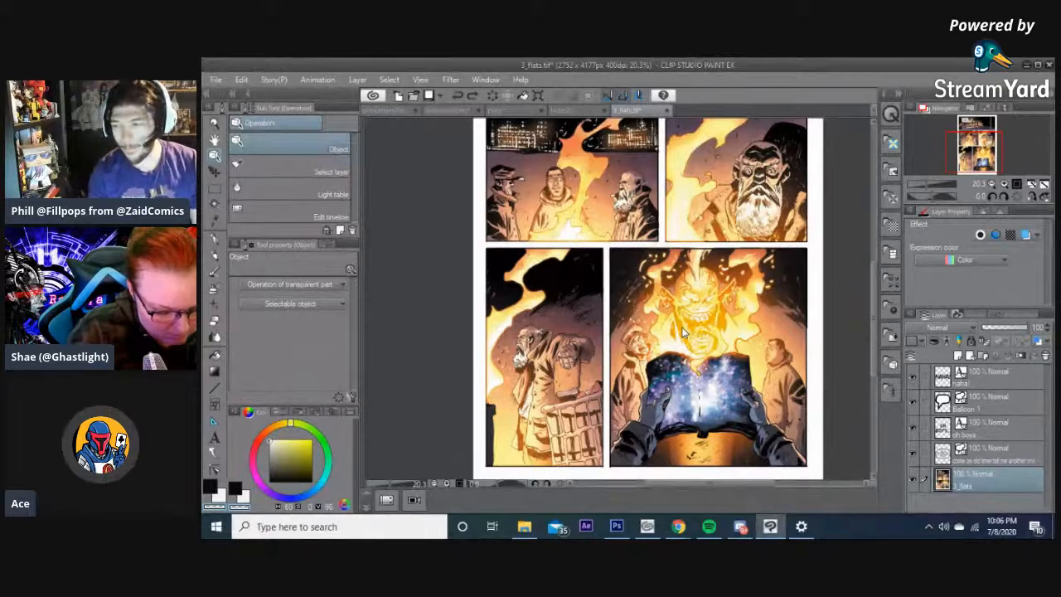
{"action": "left_click_drag", "start_coordinate": [642, 191], "coordinate": [660, 367]}
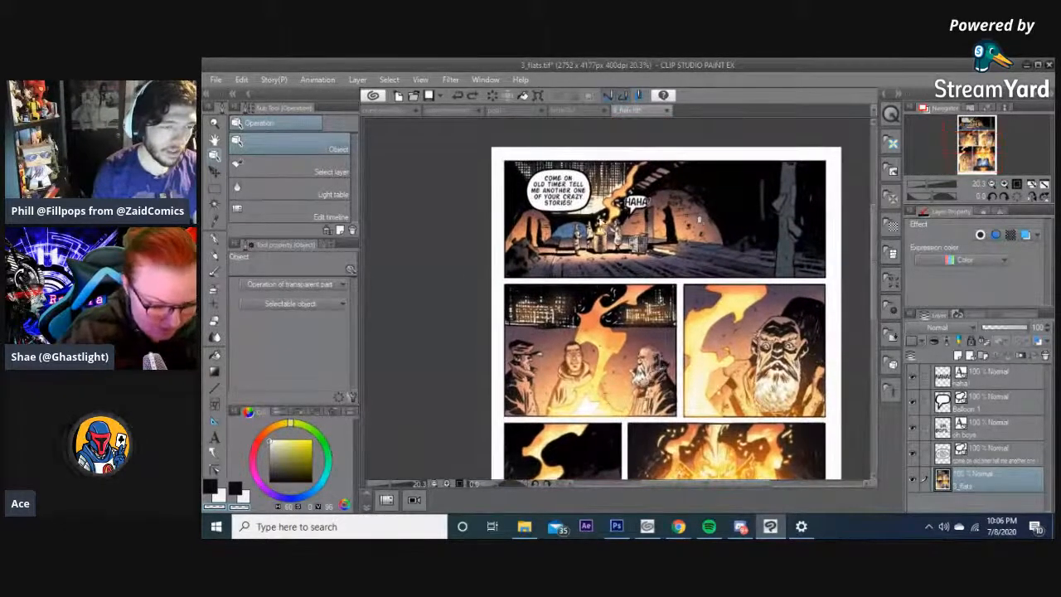
- Nudge the "HAHA!" balloon slightly left and up behind its text
{"action": "scroll", "coordinate": [613, 208], "scroll_direction": "up", "scroll_amount": 2}
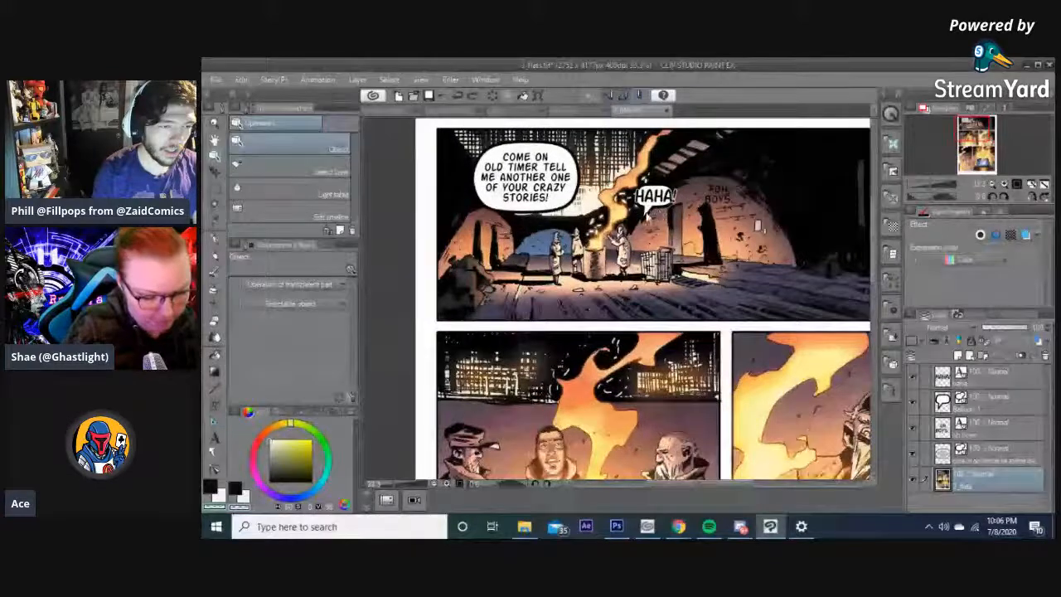
{"action": "scroll", "coordinate": [652, 214], "scroll_direction": "up", "scroll_amount": 2}
{"action": "left_click", "coordinate": [652, 214]}
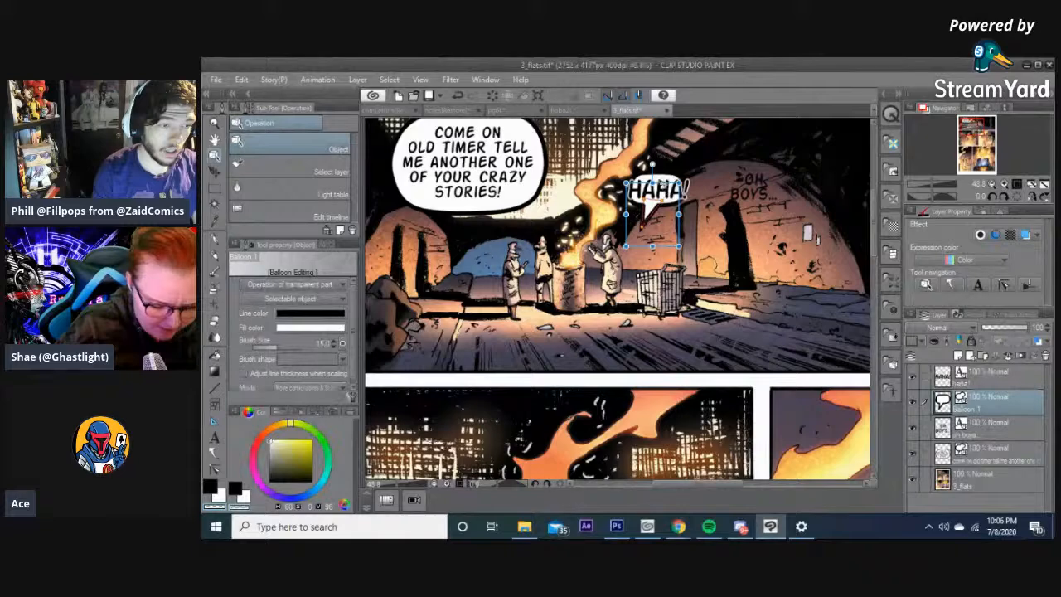
{"action": "left_click_drag", "start_coordinate": [650, 206], "coordinate": [646, 204]}
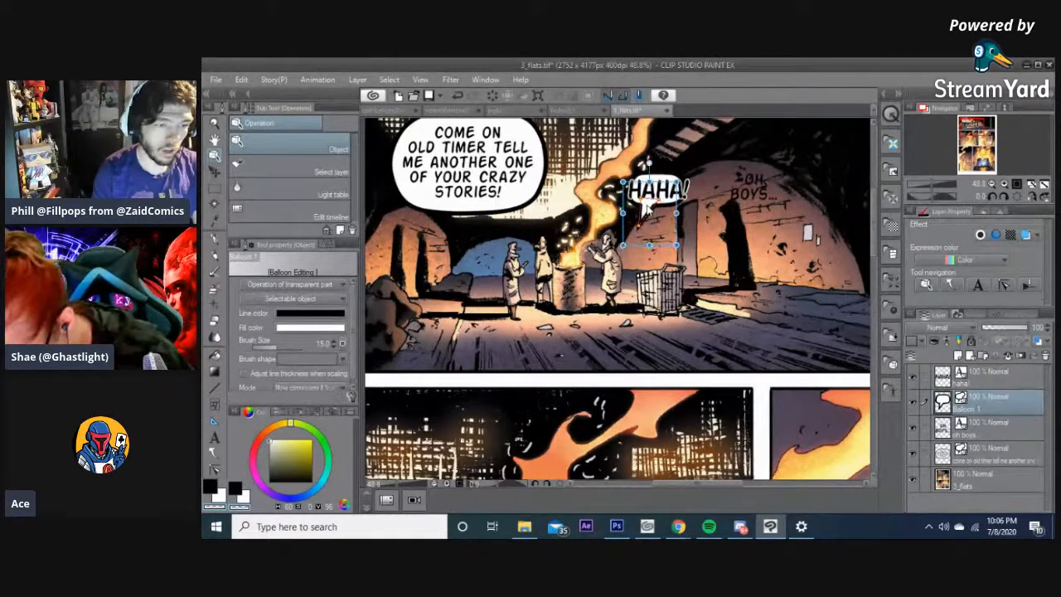
- Move the "OH BOYS..." text onto the floor just below the shopping cart in the first panel
{"action": "left_click", "coordinate": [711, 242]}
{"action": "left_click_drag", "start_coordinate": [752, 197], "coordinate": [731, 193]}
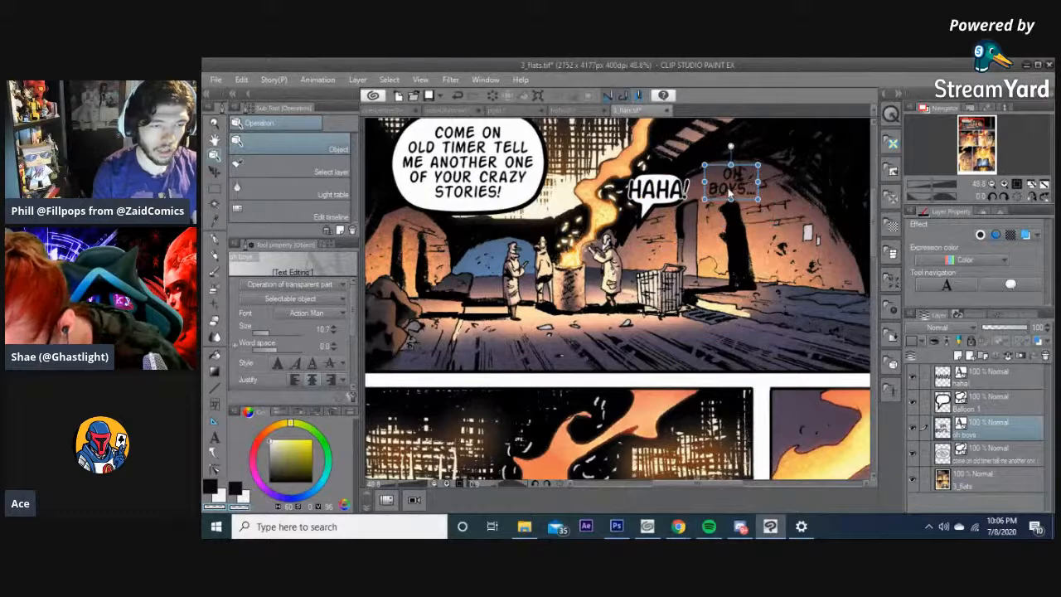
{"action": "scroll", "coordinate": [729, 192], "scroll_direction": "down", "scroll_amount": 2}
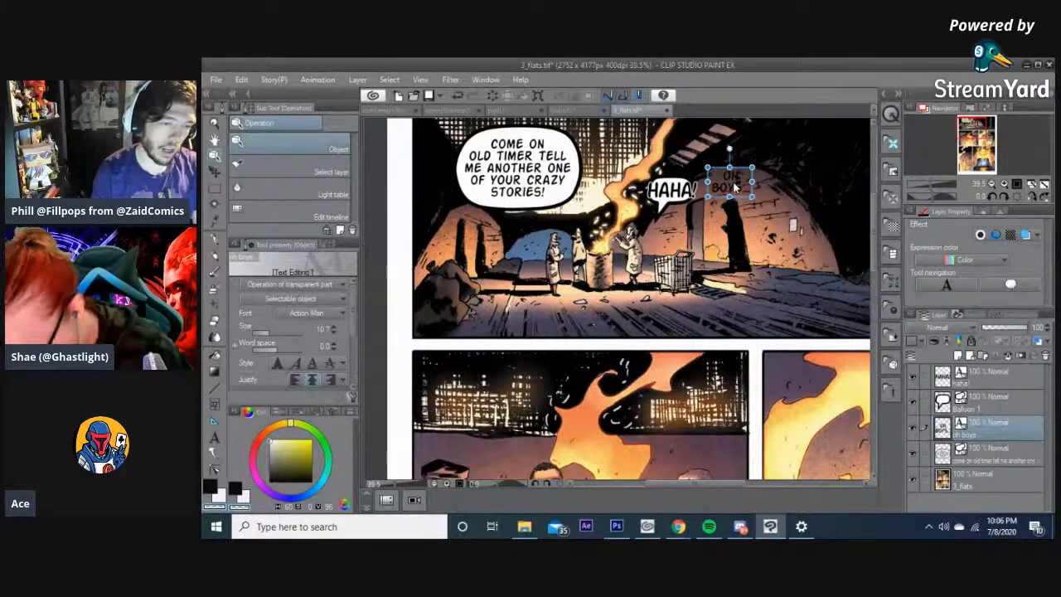
{"action": "left_click_drag", "start_coordinate": [733, 189], "coordinate": [612, 366]}
{"action": "scroll", "coordinate": [653, 348], "scroll_direction": "down", "scroll_amount": 4}
{"action": "left_click_drag", "start_coordinate": [685, 347], "coordinate": [637, 252]}
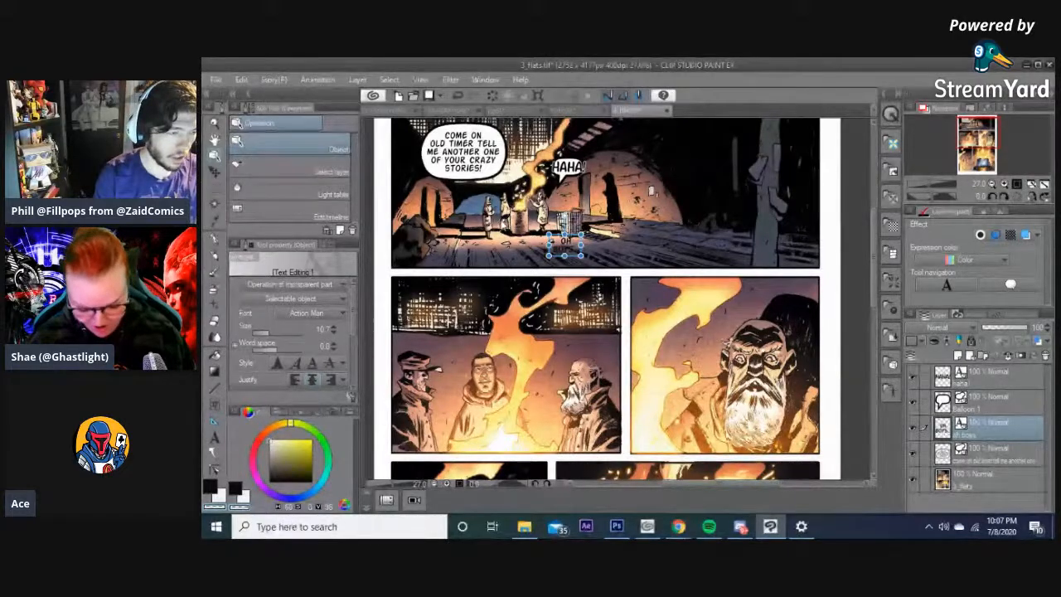
- Draw a closed white curve balloon with a black outline around the "OH BOYS..." text below the shopping cart
{"action": "key", "text": "ctrl+plus"}
{"action": "key", "text": "ctrl+plus"}
{"action": "key", "text": "ctrl+plus"}
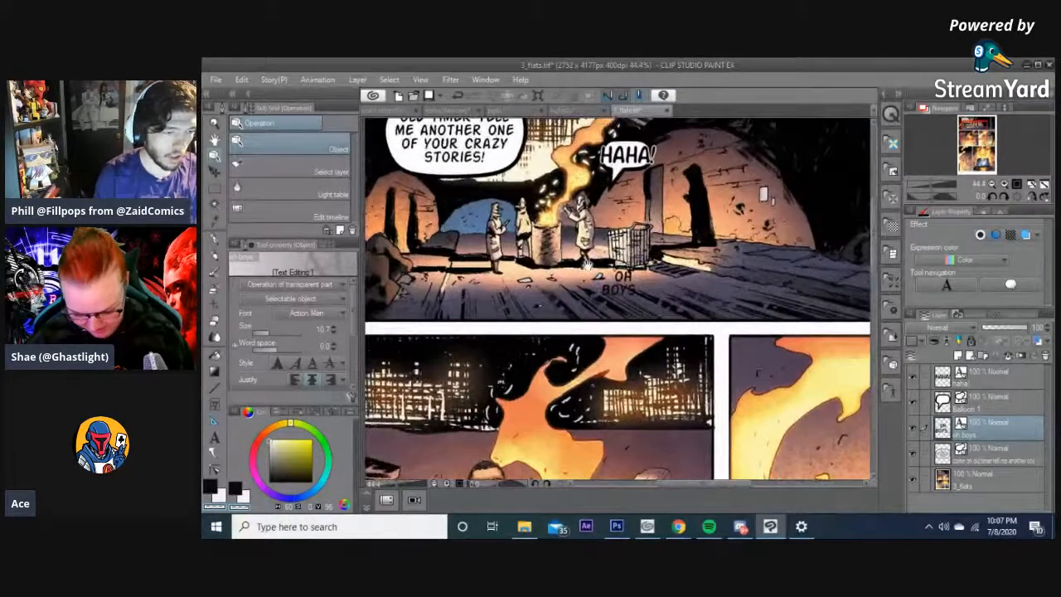
{"action": "left_click", "coordinate": [214, 452]}
{"action": "left_click", "coordinate": [287, 176]}
{"action": "scroll", "coordinate": [624, 267], "scroll_direction": "up", "scroll_amount": 2}
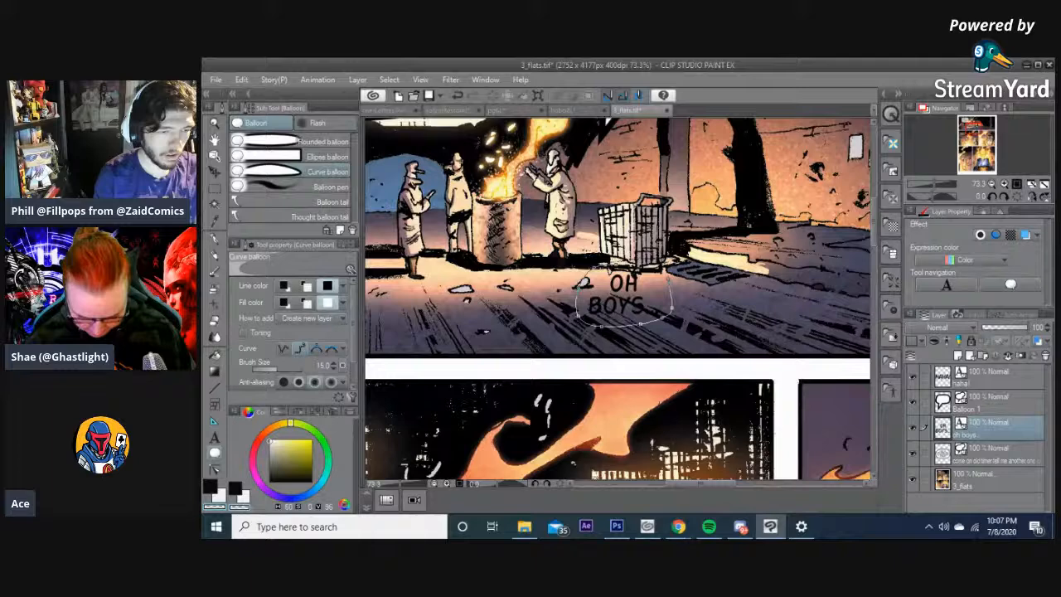
{"action": "double_click", "coordinate": [672, 292]}
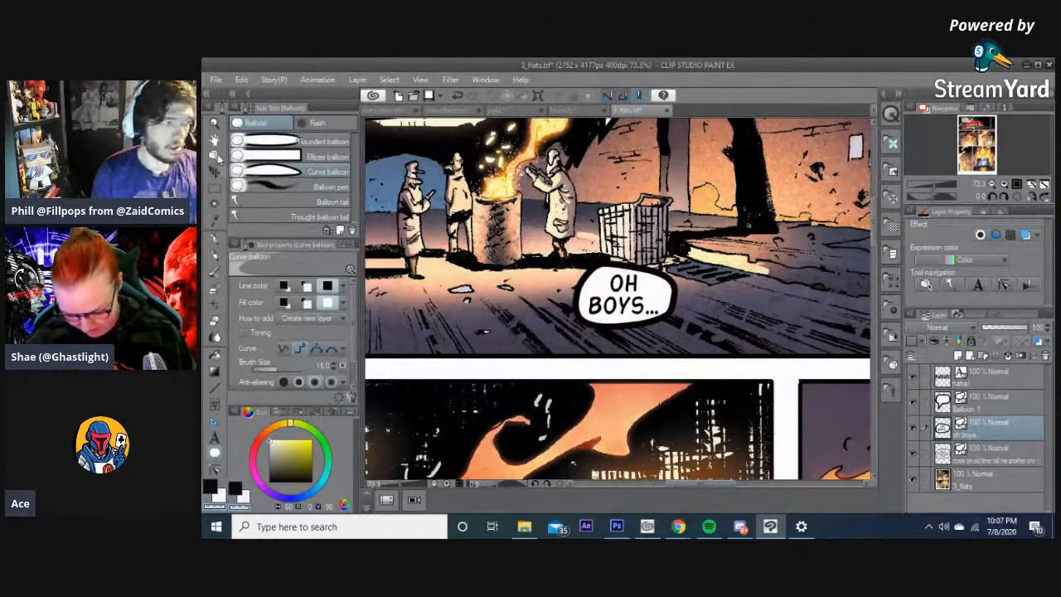
- Widen the "OH BOYS..." balloon slightly on both sides and recentre the text inside it
{"action": "left_click", "coordinate": [215, 156]}
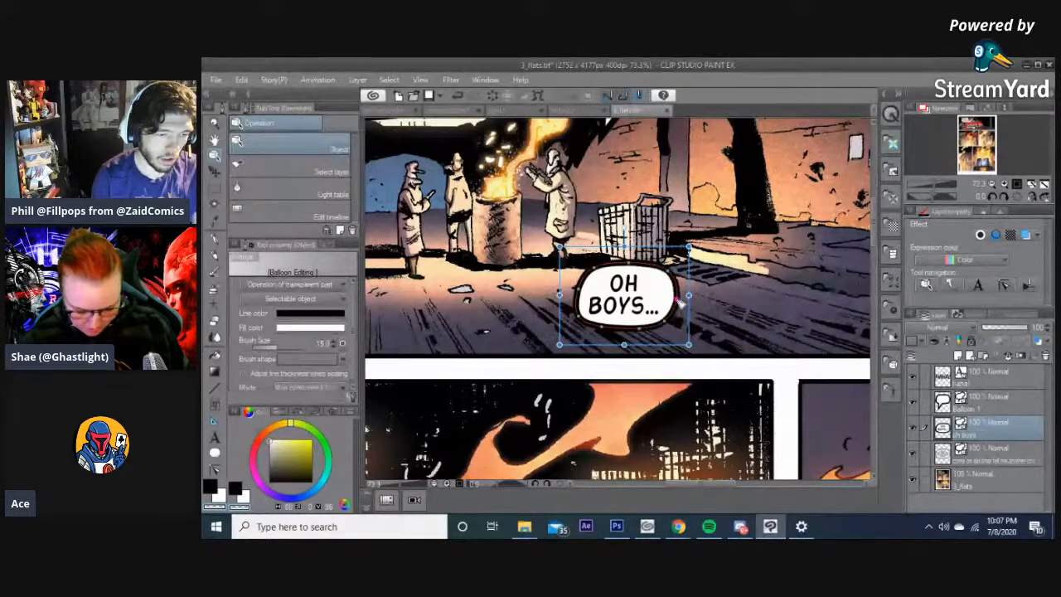
{"action": "left_click_drag", "start_coordinate": [675, 301], "coordinate": [678, 301]}
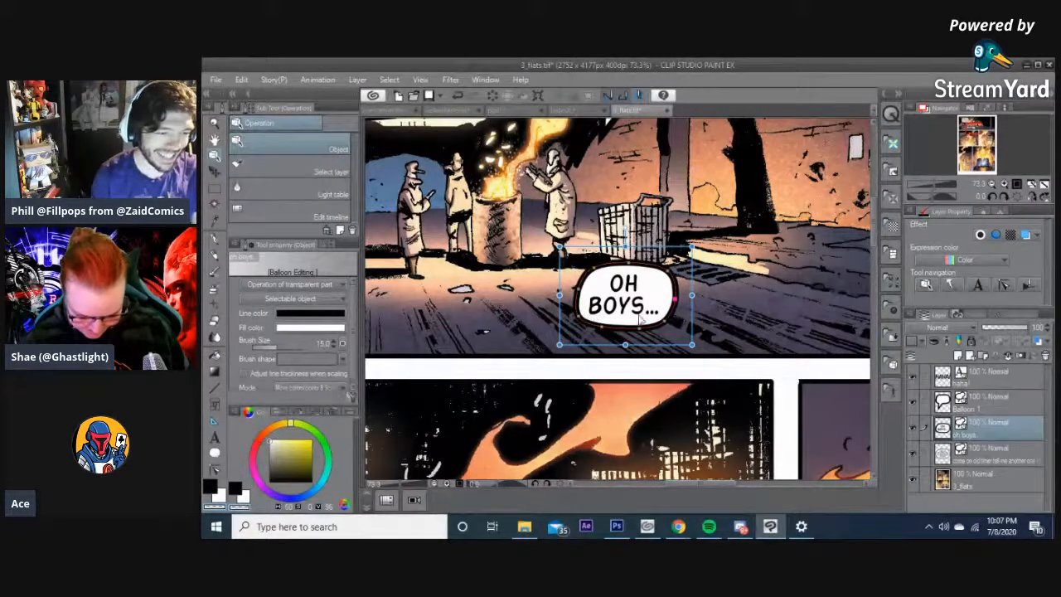
{"action": "left_click_drag", "start_coordinate": [560, 295], "coordinate": [553, 296]}
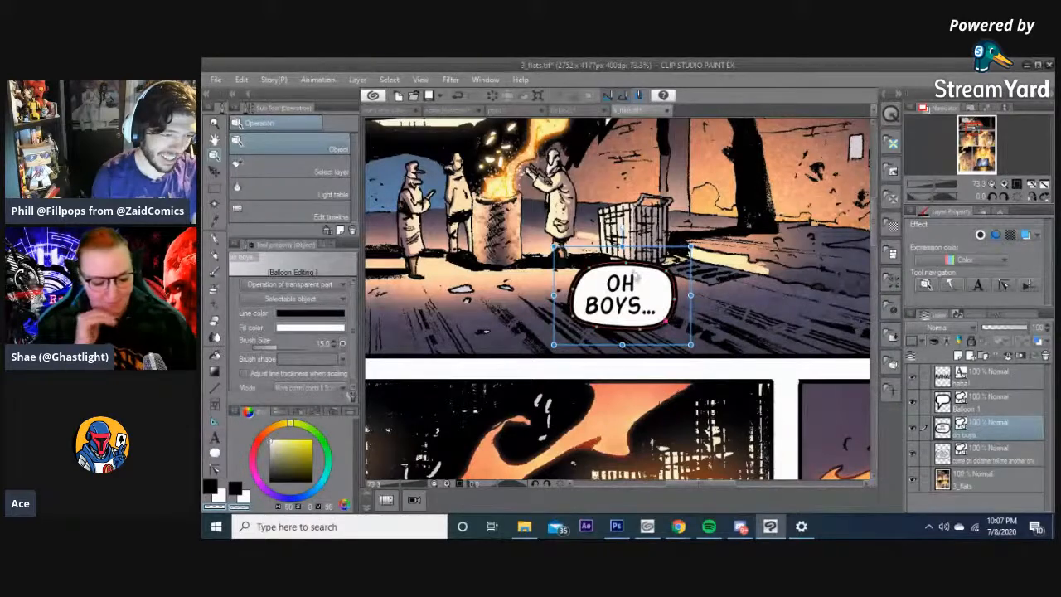
{"action": "left_click", "coordinate": [621, 305]}
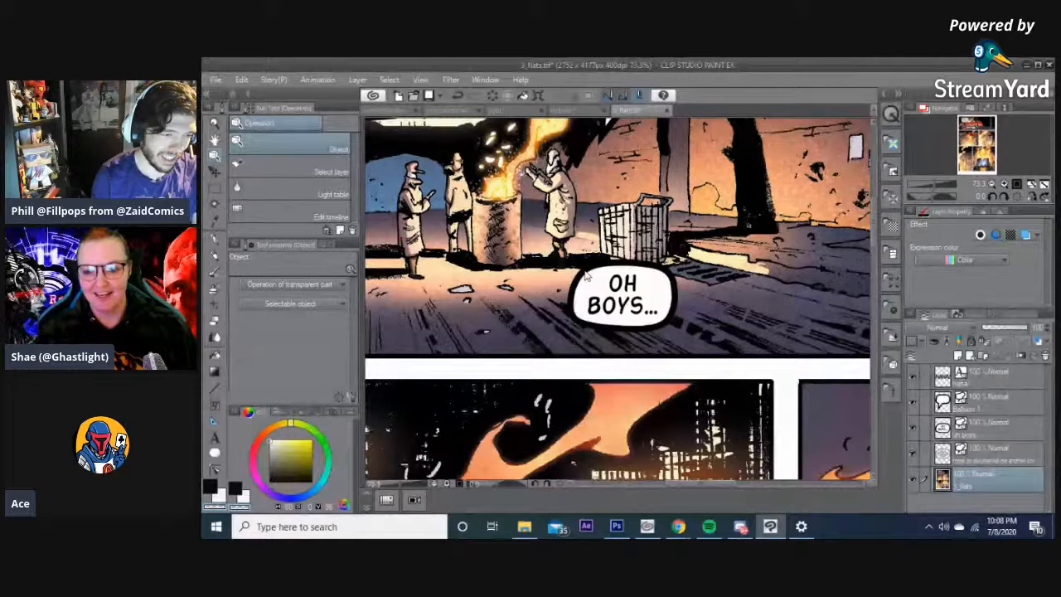
{"action": "left_click", "coordinate": [592, 276]}
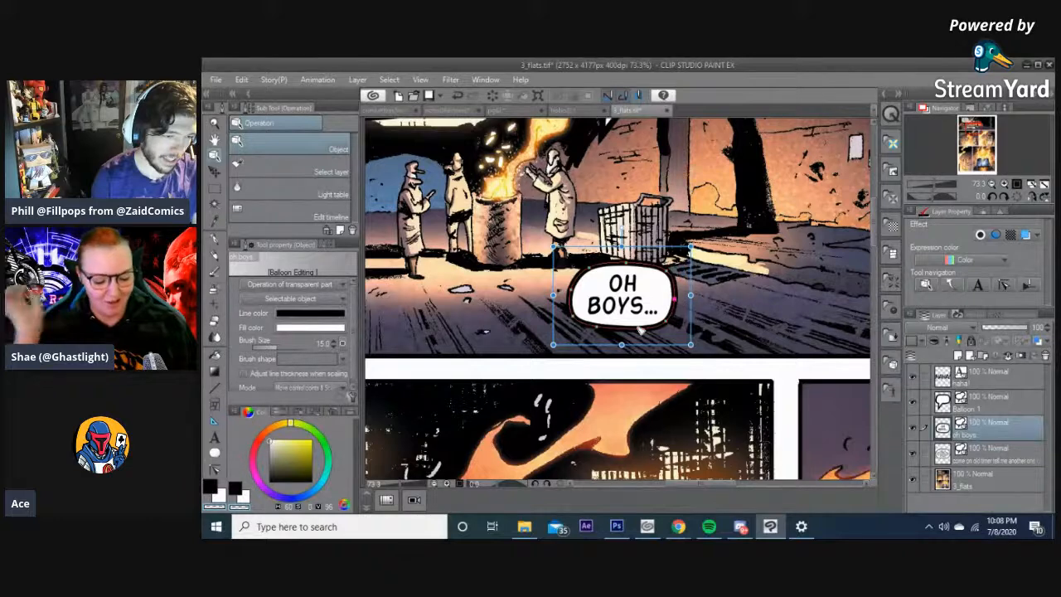
{"action": "scroll", "coordinate": [638, 330], "scroll_direction": "down", "scroll_amount": 2}
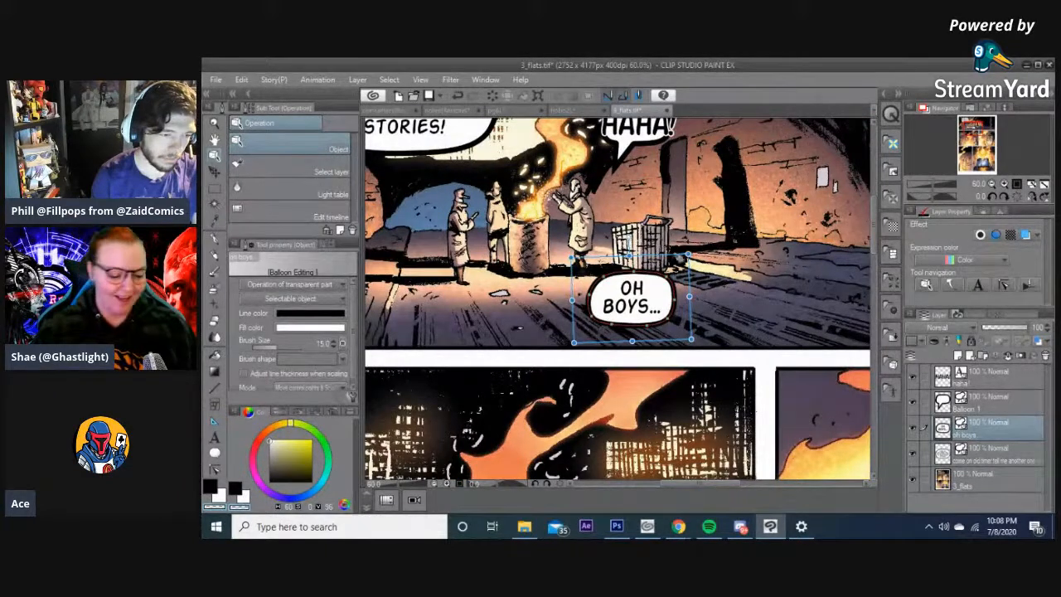
- Move the "OH BOYS..." balloon slightly down and to the right, below the shopping cart in the first panel
{"action": "left_click", "coordinate": [733, 273]}
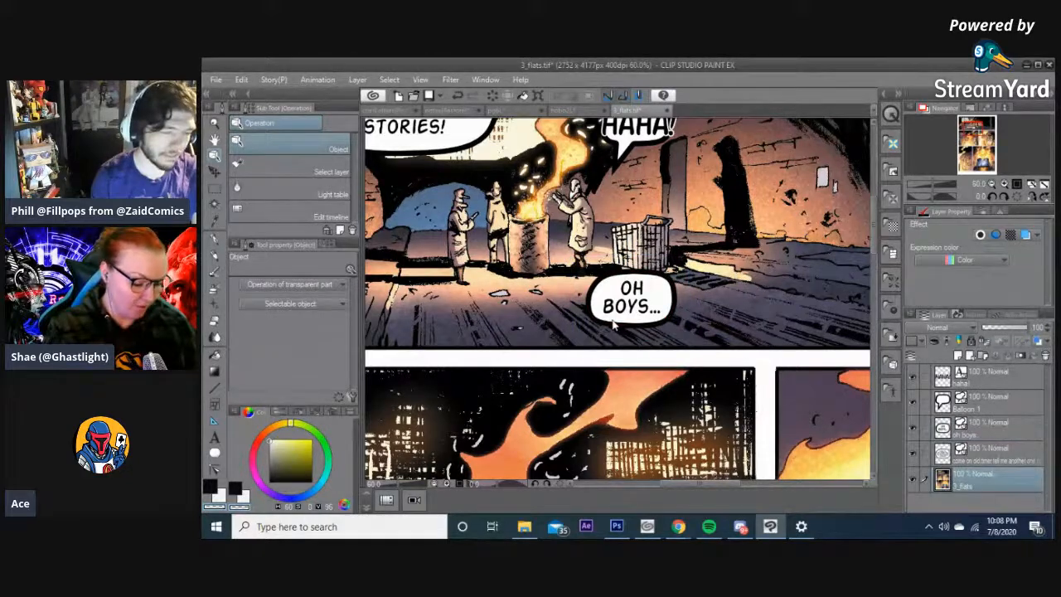
{"action": "left_click_drag", "start_coordinate": [615, 330], "coordinate": [640, 345]}
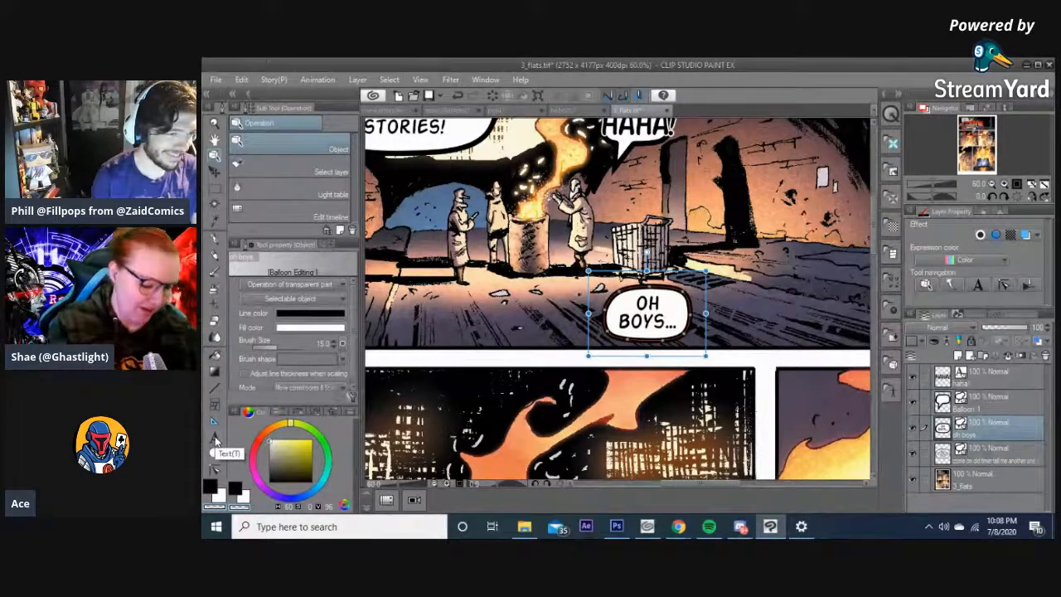
- Try a curved balloon tail from the "OH BOYS..." balloon toward the man beside the cart, and remove it again
{"action": "left_click", "coordinate": [214, 439]}
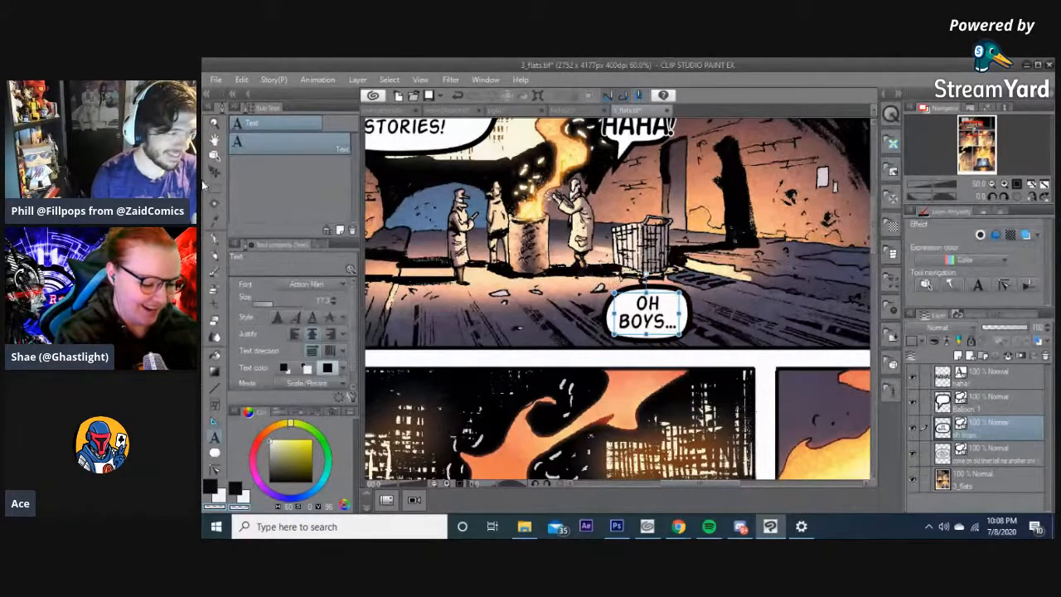
{"action": "left_click", "coordinate": [213, 453]}
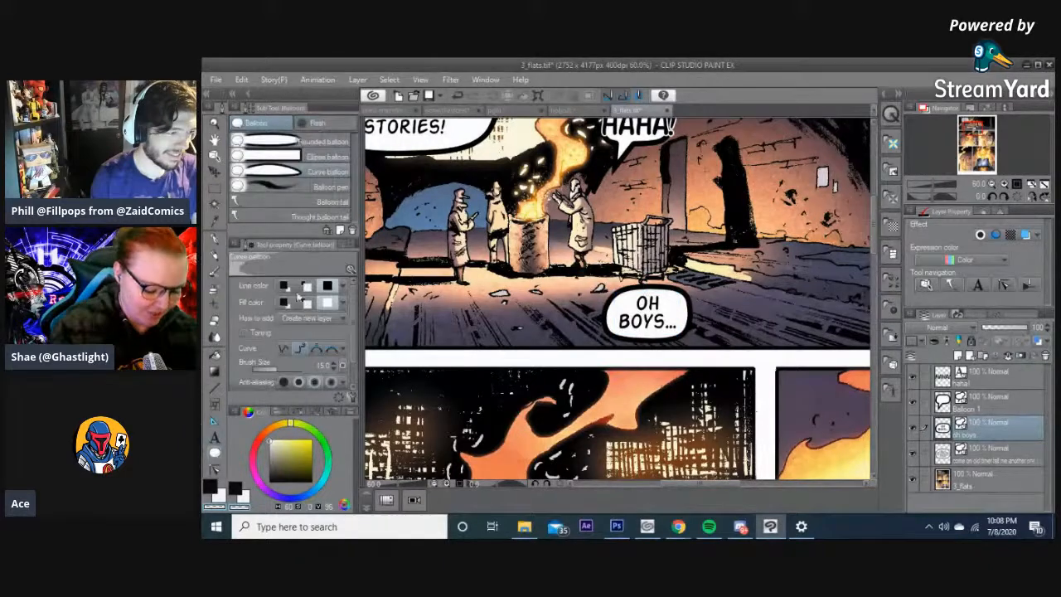
{"action": "left_click", "coordinate": [290, 202]}
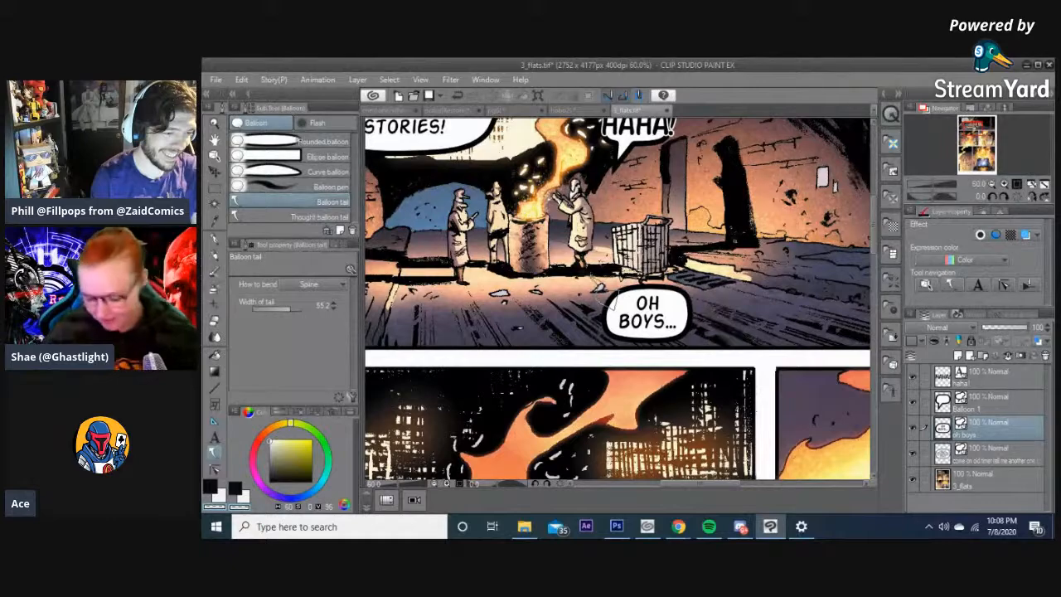
{"action": "double_click", "coordinate": [591, 280]}
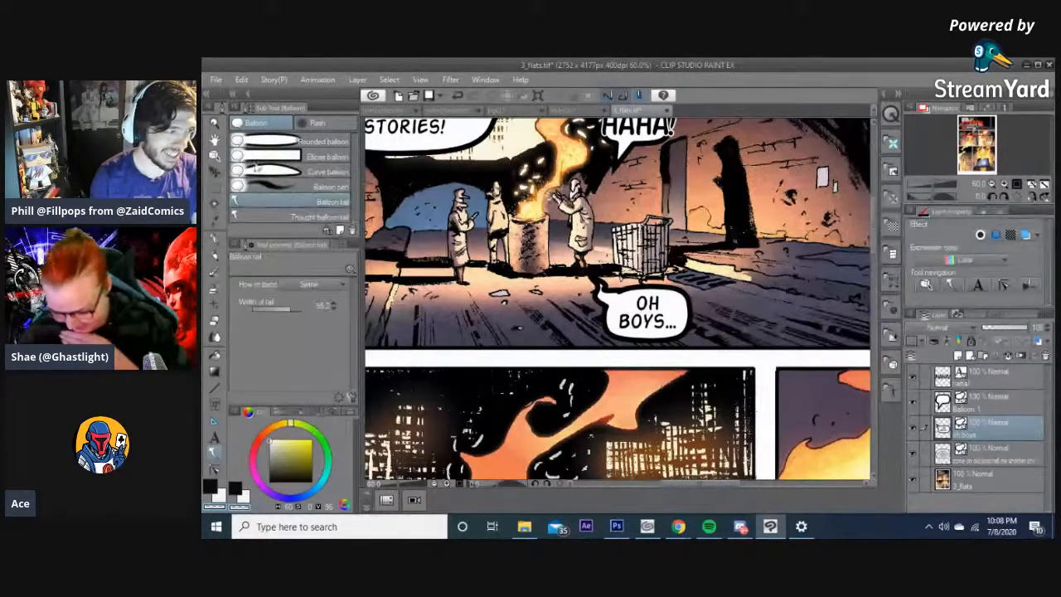
{"action": "left_click", "coordinate": [215, 157]}
{"action": "scroll", "coordinate": [609, 287], "scroll_direction": "up", "scroll_amount": 4}
{"action": "left_click", "coordinate": [596, 288]}
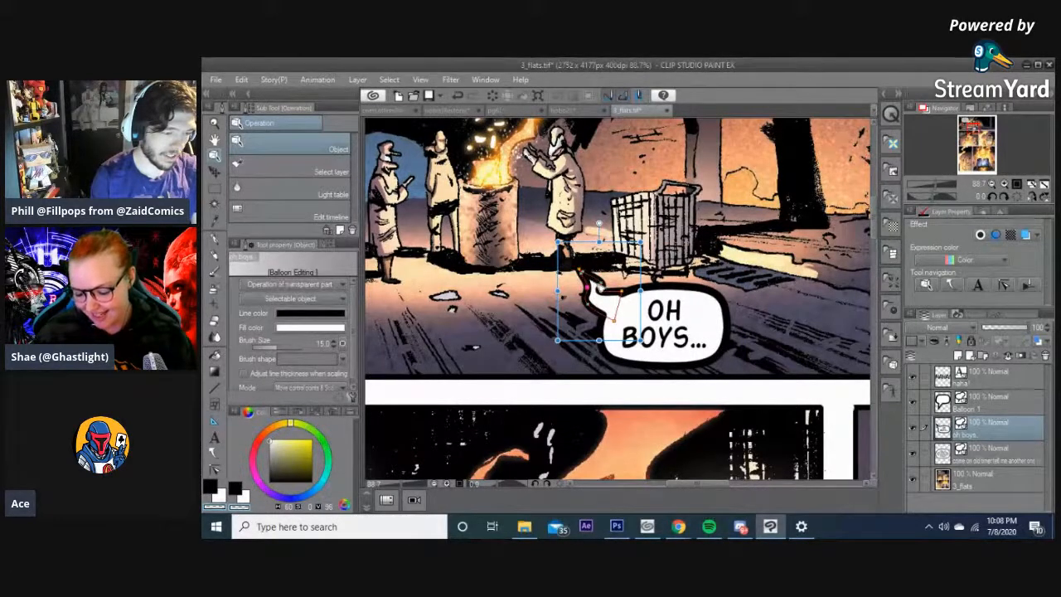
{"action": "left_click", "coordinate": [612, 292]}
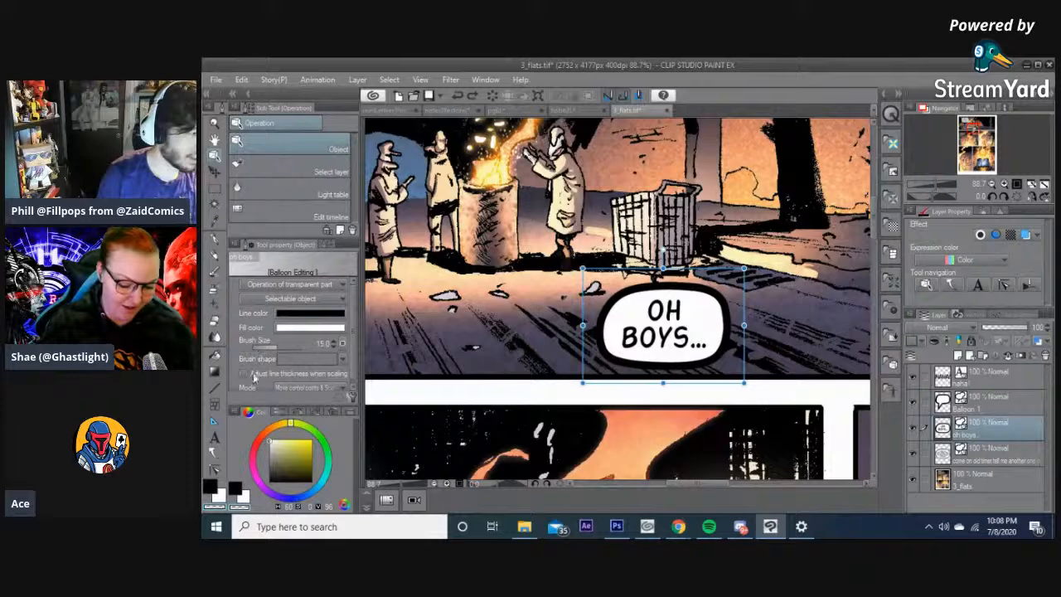
- Draw a curved tail from the "OH BOYS..." balloon up to the feet of the man beside the cart and adjust its tip
{"action": "left_click", "coordinate": [214, 453]}
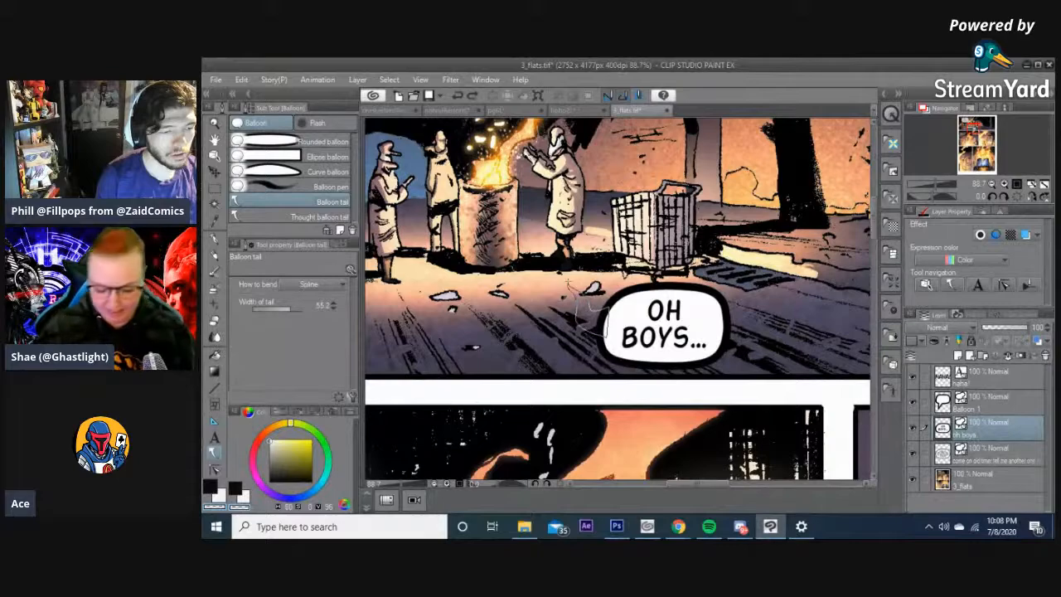
{"action": "left_click_drag", "start_coordinate": [580, 290], "coordinate": [563, 273]}
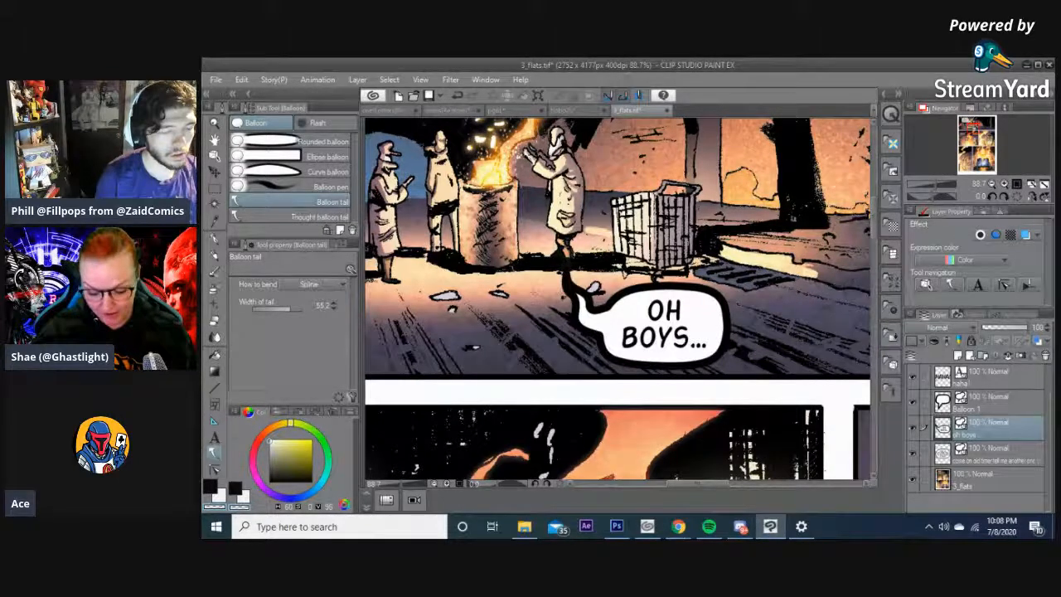
{"action": "scroll", "coordinate": [531, 290], "scroll_direction": "down", "scroll_amount": 5}
{"action": "scroll", "coordinate": [520, 285], "scroll_direction": "down", "scroll_amount": 3}
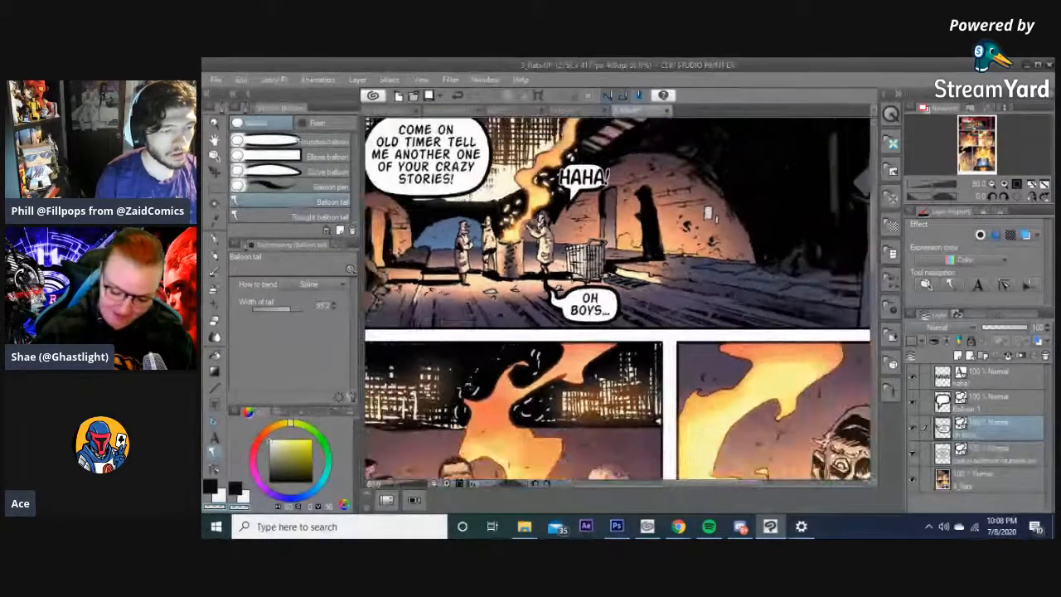
{"action": "scroll", "coordinate": [518, 285], "scroll_direction": "up", "scroll_amount": 3}
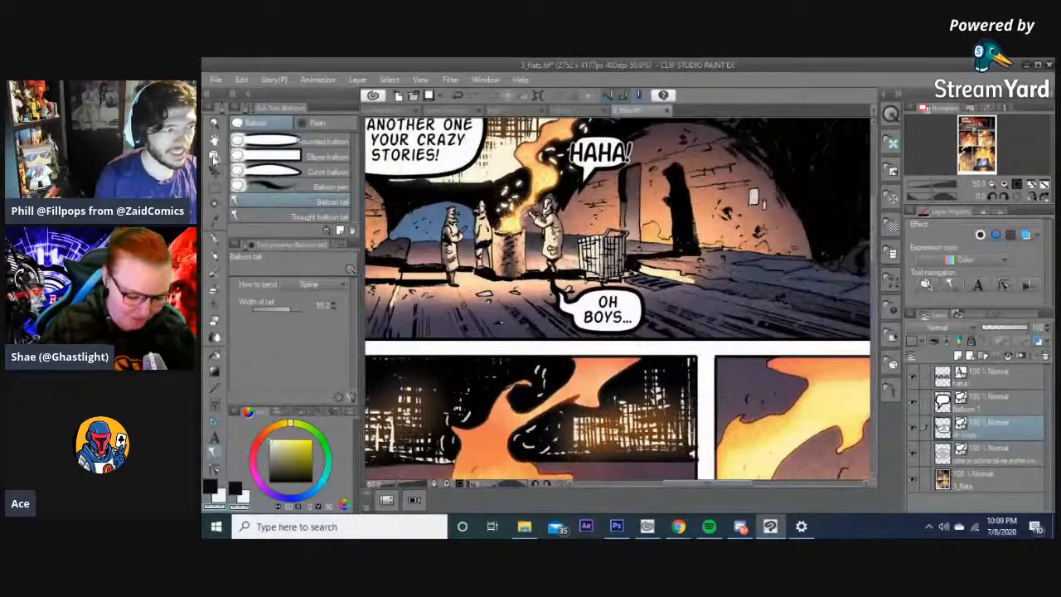
{"action": "left_click", "coordinate": [215, 154]}
{"action": "left_click", "coordinate": [564, 296]}
{"action": "scroll", "coordinate": [557, 286], "scroll_direction": "up", "scroll_amount": 4}
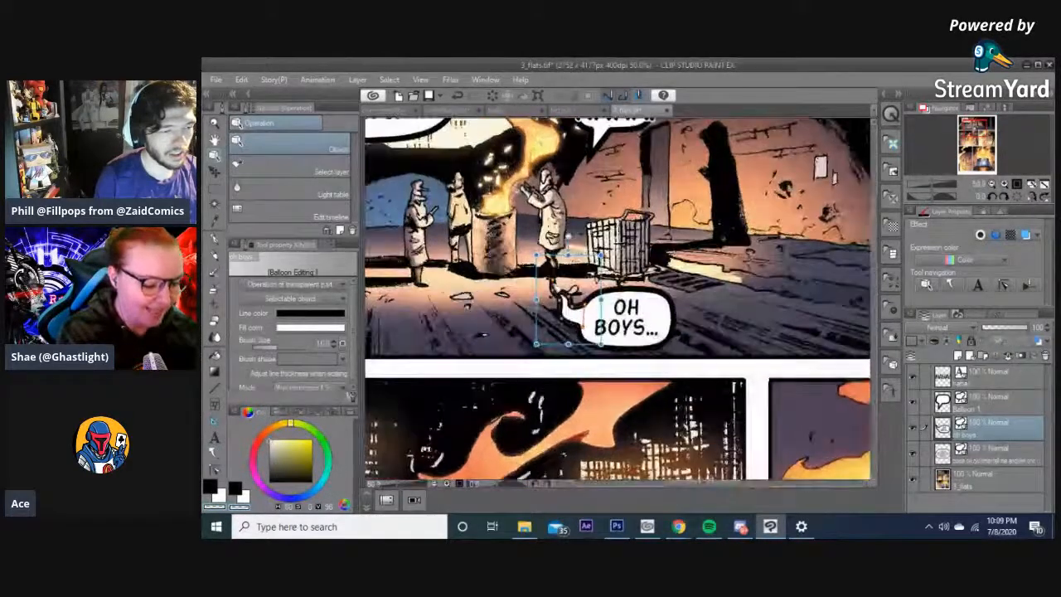
{"action": "left_click_drag", "start_coordinate": [553, 280], "coordinate": [556, 288]}
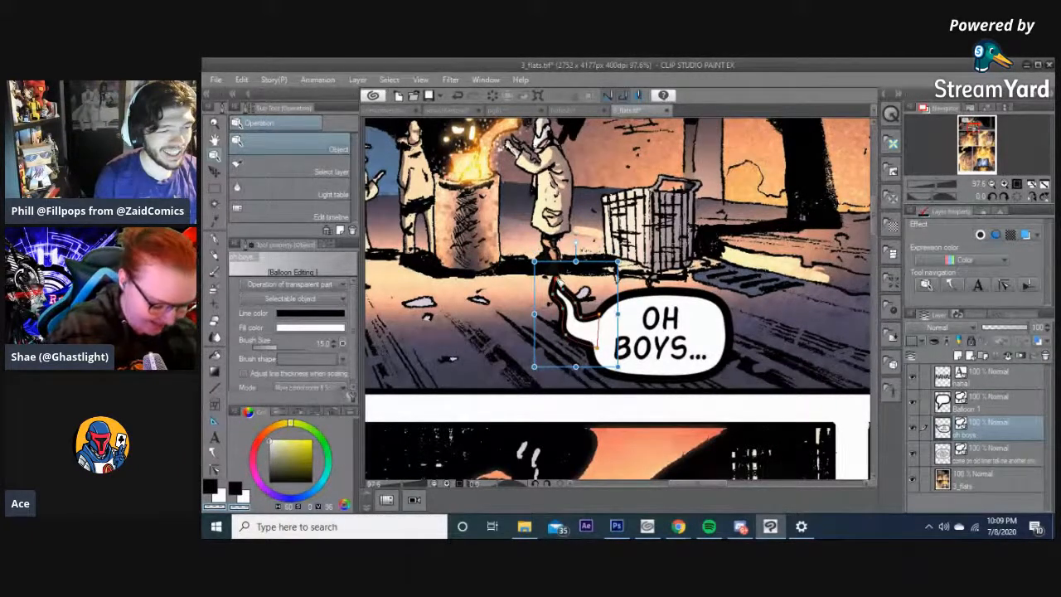
{"action": "left_click", "coordinate": [508, 328]}
- Look over the page's panels and the balloon lettering in the first panel
{"action": "scroll", "coordinate": [507, 328], "scroll_direction": "down", "scroll_amount": 6}
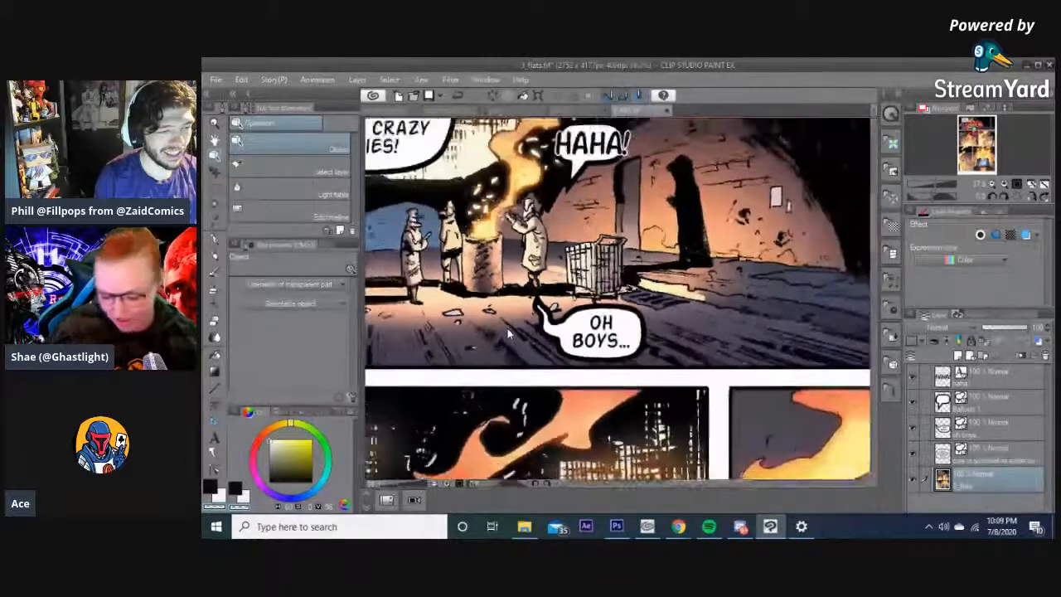
{"action": "scroll", "coordinate": [508, 334], "scroll_direction": "down", "scroll_amount": 2}
{"action": "scroll", "coordinate": [508, 333], "scroll_direction": "up", "scroll_amount": 2}
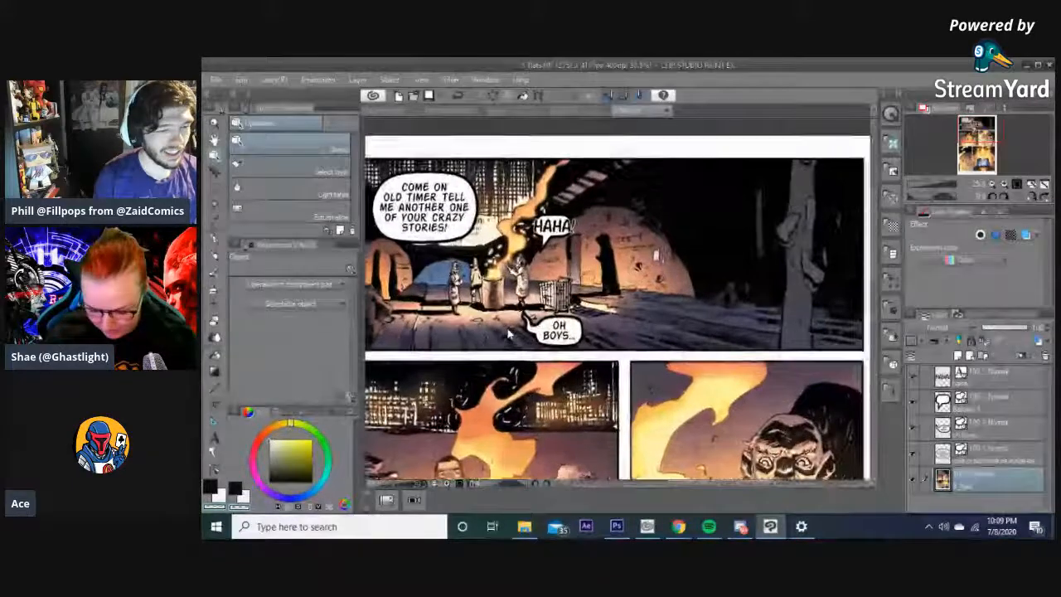
{"action": "left_click_drag", "start_coordinate": [506, 290], "coordinate": [536, 326]}
{"action": "scroll", "coordinate": [537, 325], "scroll_direction": "down", "scroll_amount": 3}
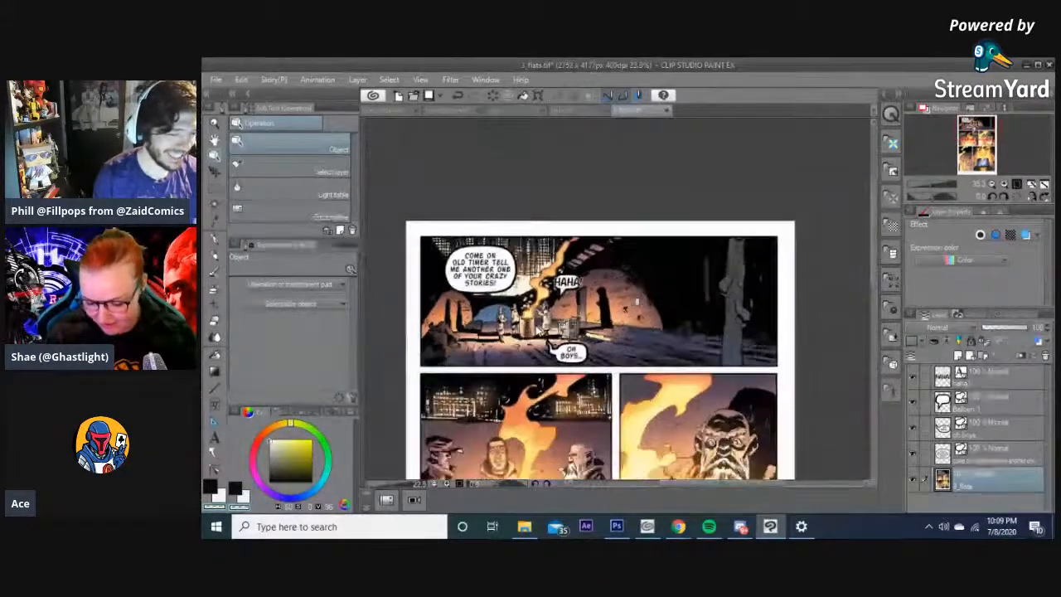
{"action": "left_click_drag", "start_coordinate": [536, 326], "coordinate": [573, 296]}
{"action": "left_click_drag", "start_coordinate": [576, 288], "coordinate": [556, 131]}
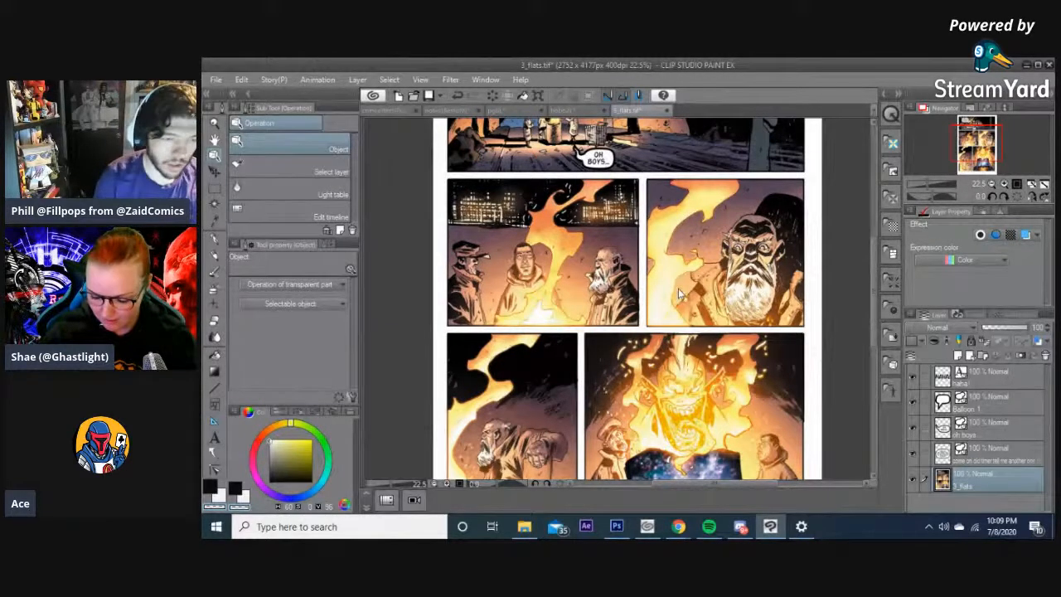
{"action": "left_click_drag", "start_coordinate": [876, 272], "coordinate": [858, 244]}
{"action": "scroll", "coordinate": [653, 250], "scroll_direction": "up", "scroll_amount": 3}
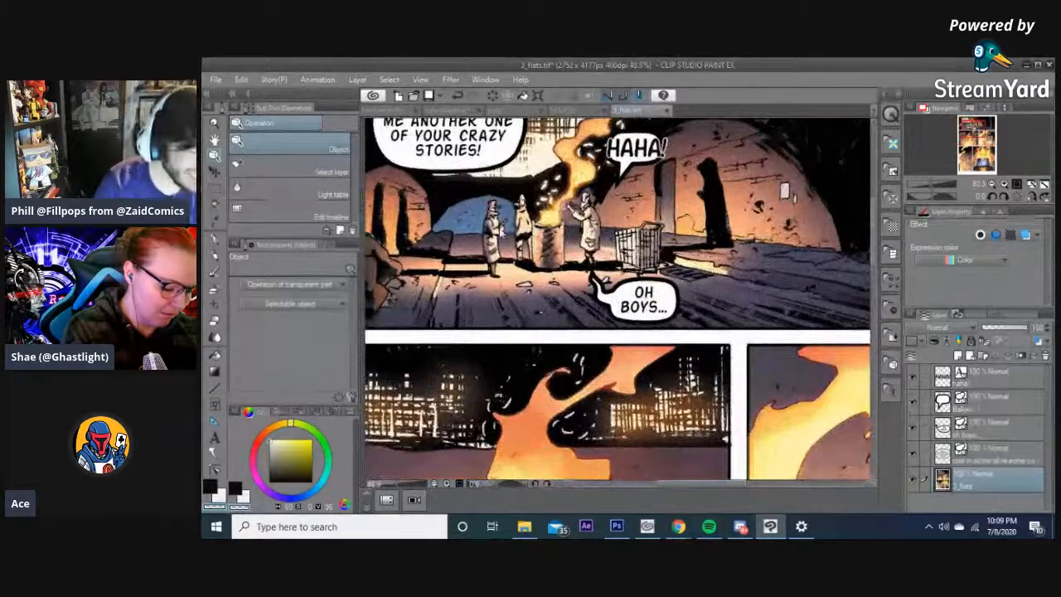
{"action": "scroll", "coordinate": [617, 298], "scroll_direction": "up", "scroll_amount": 2}
{"action": "left_click_drag", "start_coordinate": [649, 308], "coordinate": [647, 318]}
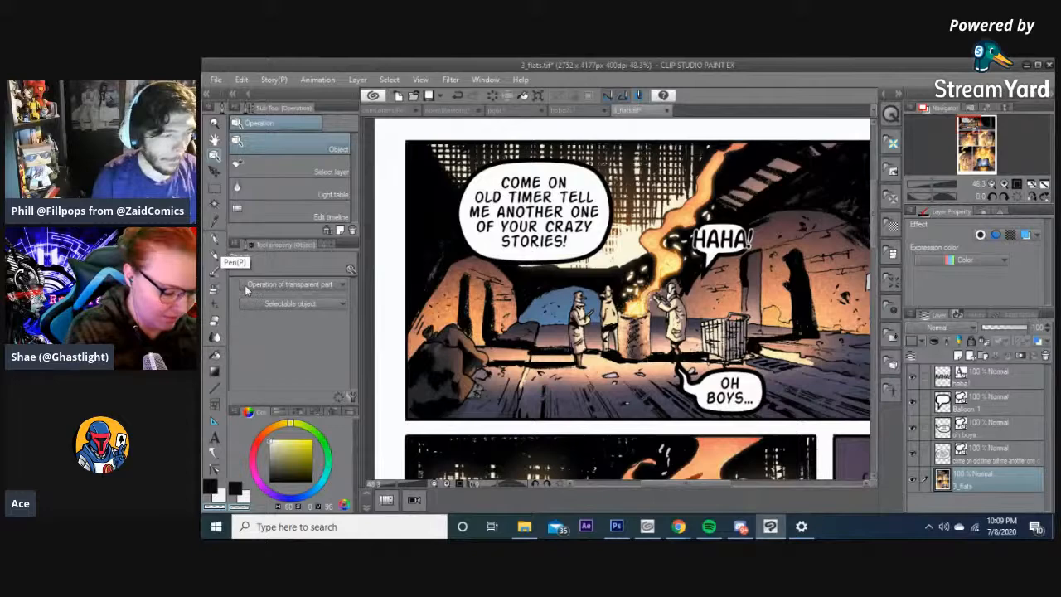
- Add a short balloon tail to the lower edge of the "COME ON OLD TIMER" balloon, pointing down toward the men
{"action": "left_click", "coordinate": [213, 453]}
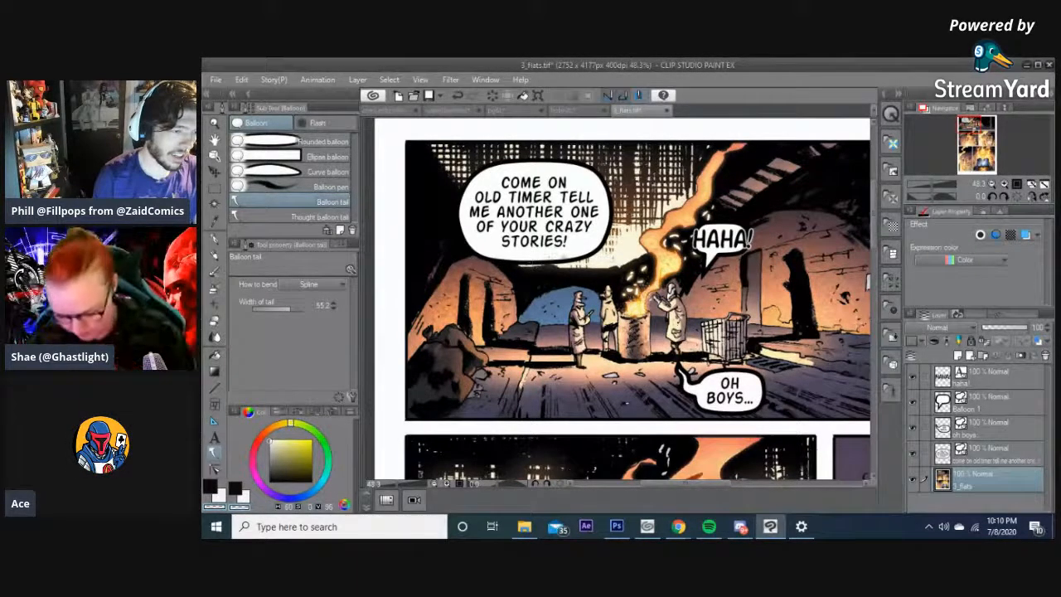
{"action": "double_click", "coordinate": [538, 280]}
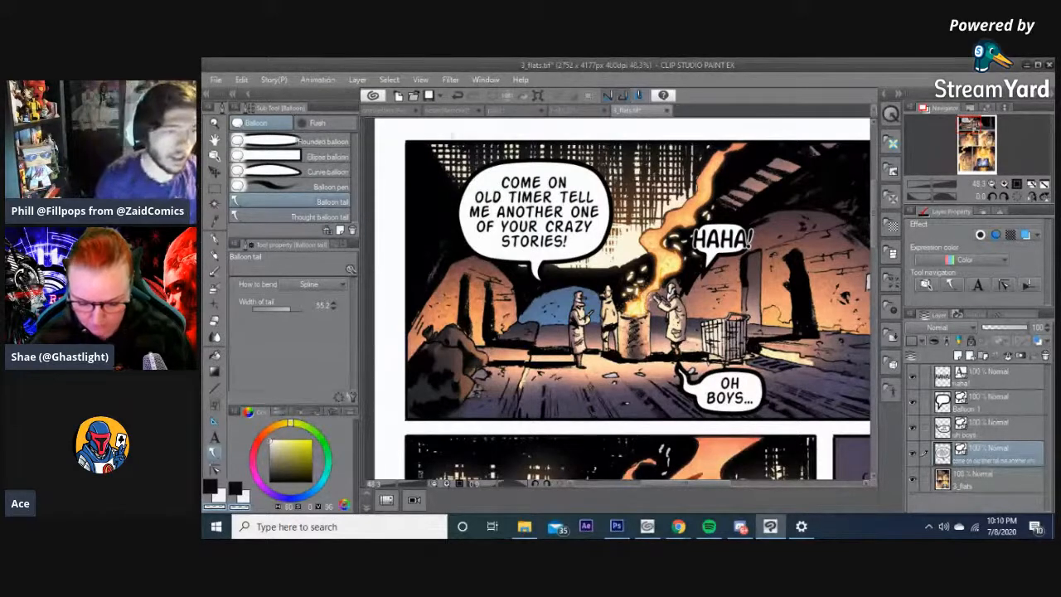
{"action": "double_click", "coordinate": [759, 67]}
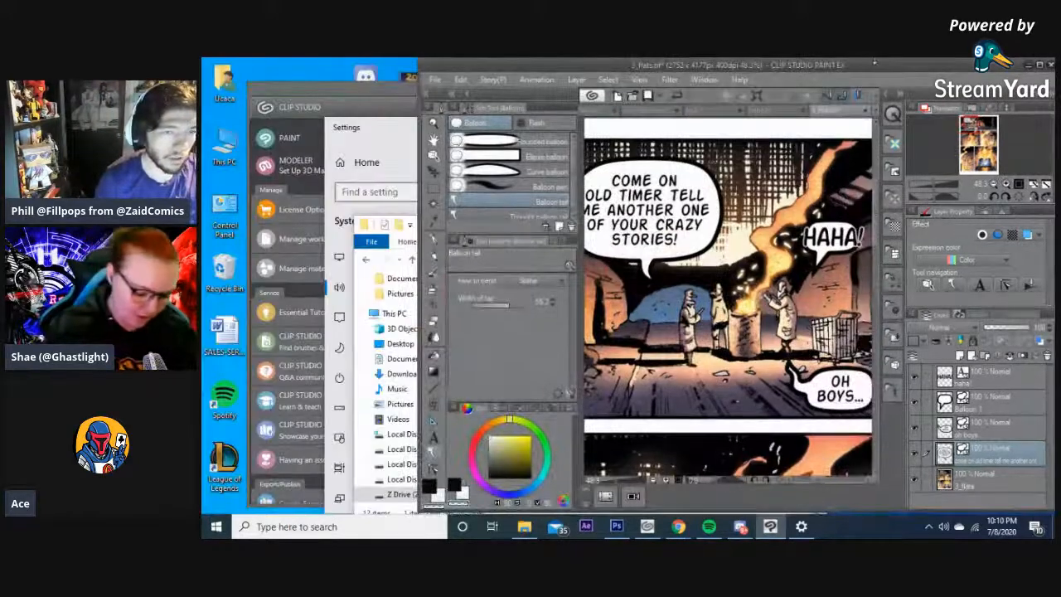
{"action": "double_click", "coordinate": [879, 63]}
- Check the placement of the balloons and their tails in the first panel, close up and against the surrounding panels
{"action": "scroll", "coordinate": [629, 298], "scroll_direction": "down", "scroll_amount": 3}
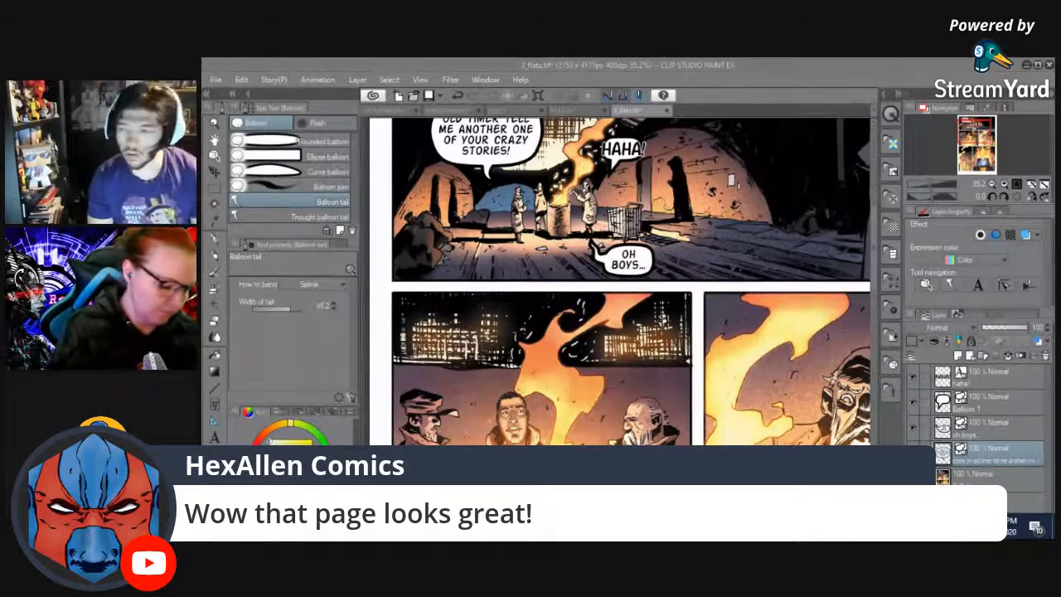
{"action": "scroll", "coordinate": [829, 270], "scroll_direction": "up", "scroll_amount": 1}
{"action": "scroll", "coordinate": [693, 348], "scroll_direction": "down", "scroll_amount": 1}
{"action": "scroll", "coordinate": [693, 348], "scroll_direction": "up", "scroll_amount": 1}
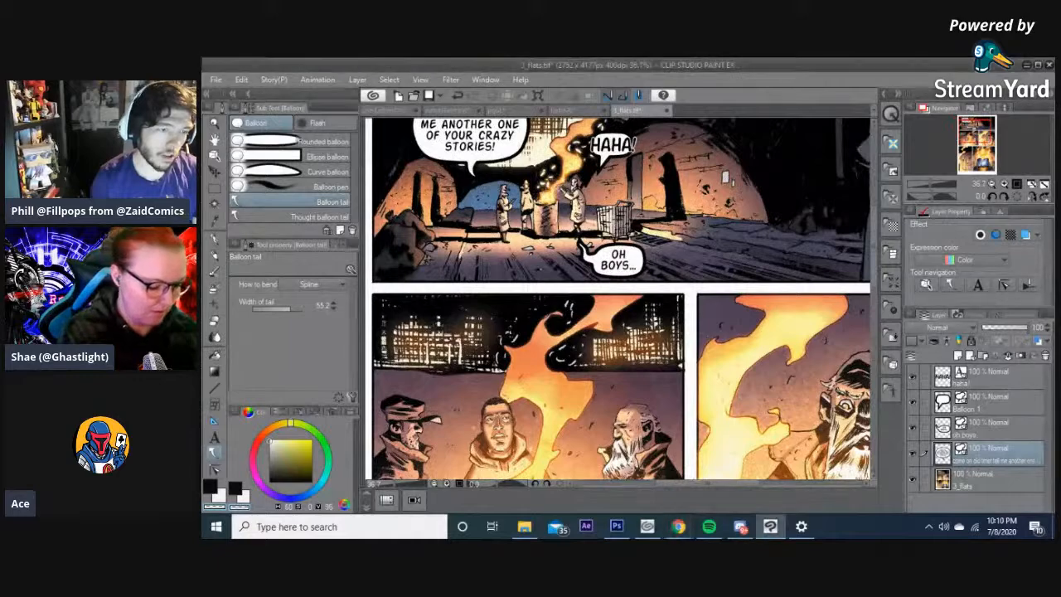
{"action": "scroll", "coordinate": [687, 285], "scroll_direction": "down", "scroll_amount": 3}
{"action": "left_click_drag", "start_coordinate": [687, 286], "coordinate": [711, 270]}
{"action": "scroll", "coordinate": [556, 249], "scroll_direction": "up", "scroll_amount": 3}
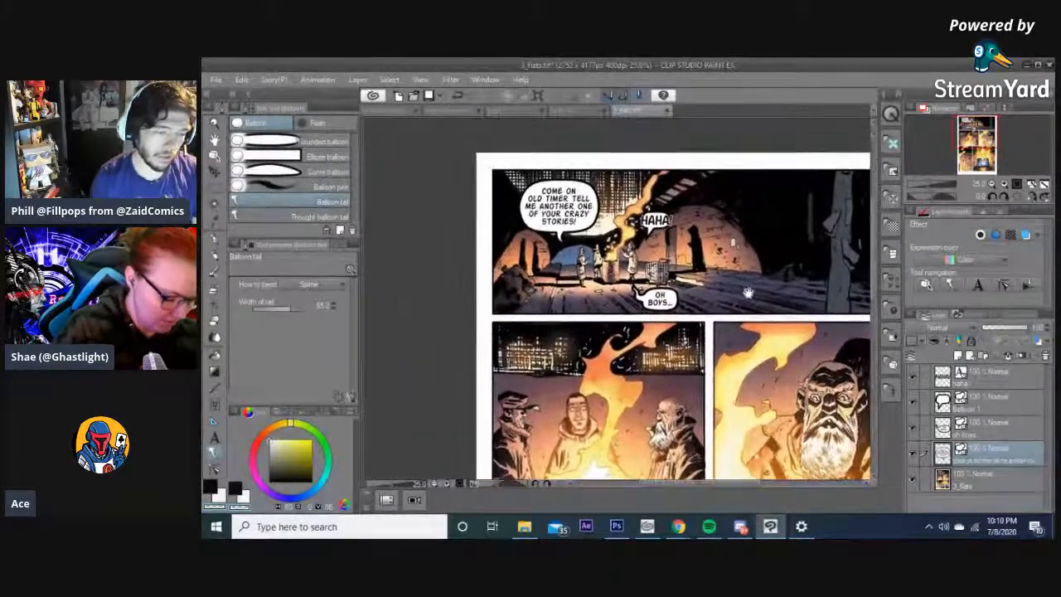
{"action": "scroll", "coordinate": [557, 249], "scroll_direction": "up", "scroll_amount": 2}
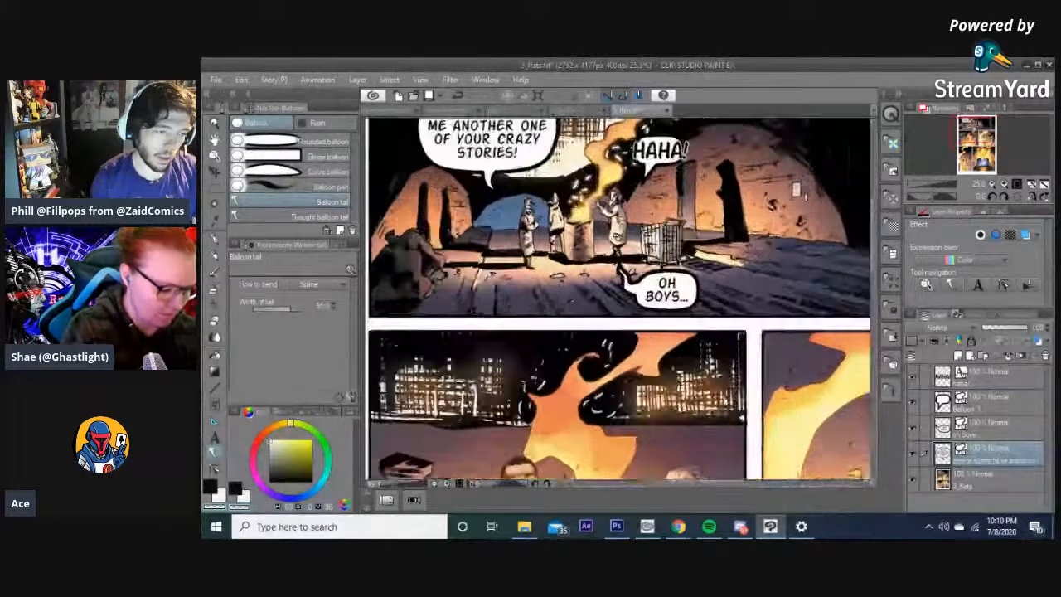
{"action": "scroll", "coordinate": [613, 286], "scroll_direction": "down", "scroll_amount": 2}
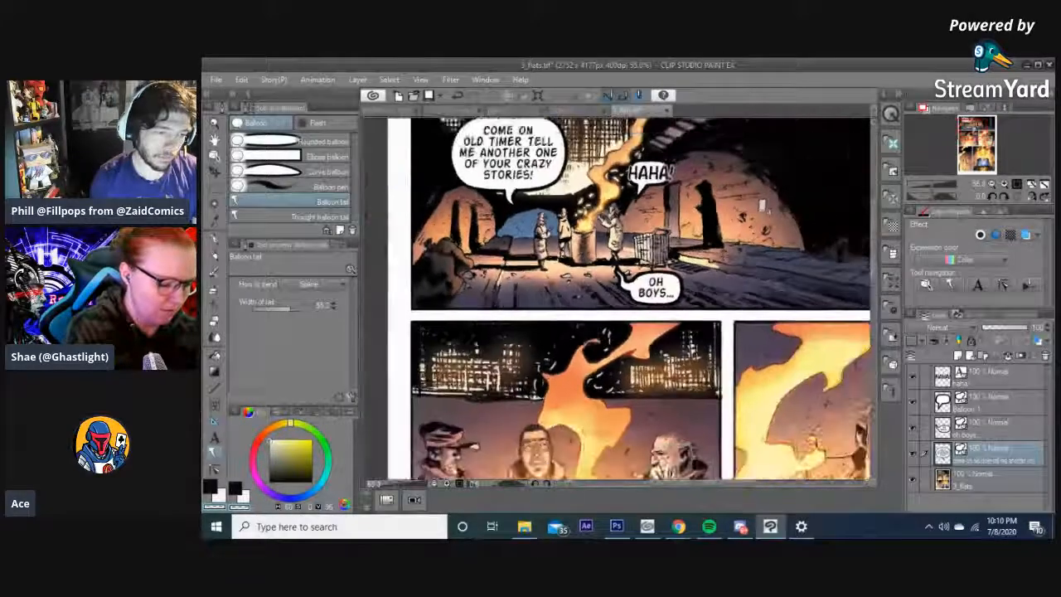
{"action": "left_click_drag", "start_coordinate": [614, 288], "coordinate": [652, 304]}
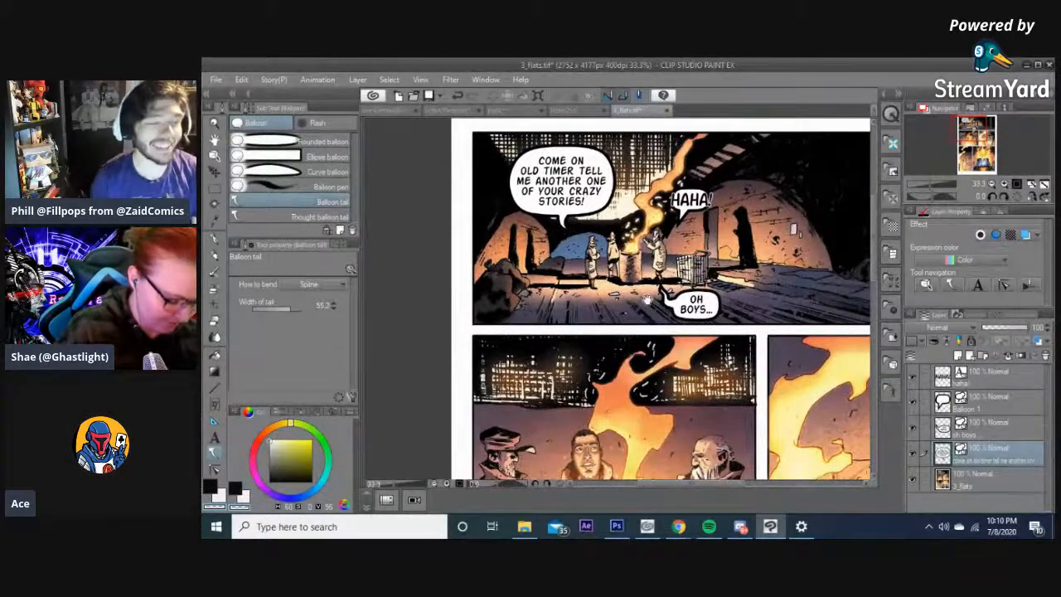
{"action": "scroll", "coordinate": [591, 221], "scroll_direction": "up", "scroll_amount": 4}
{"action": "scroll", "coordinate": [591, 221], "scroll_direction": "down", "scroll_amount": 1}
{"action": "scroll", "coordinate": [570, 232], "scroll_direction": "down", "scroll_amount": 2}
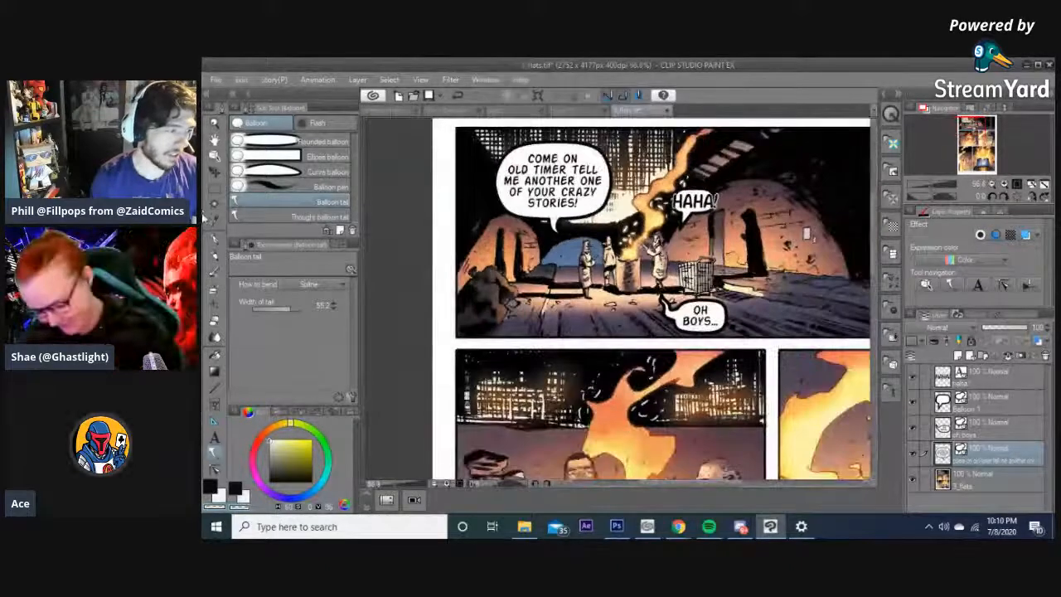
- Reshape the tail of the "COME ON OLD TIMER" balloon so it curves toward the leftmost standing man
{"action": "left_click", "coordinate": [214, 156]}
{"action": "left_click", "coordinate": [553, 193]}
{"action": "scroll", "coordinate": [572, 223], "scroll_direction": "up", "scroll_amount": 2}
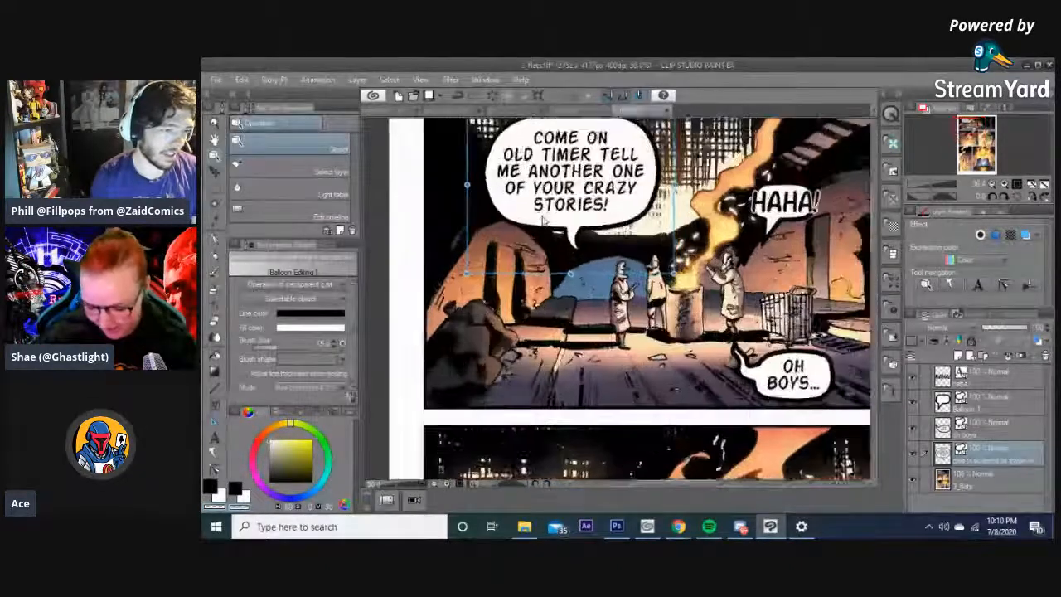
{"action": "left_click", "coordinate": [580, 240]}
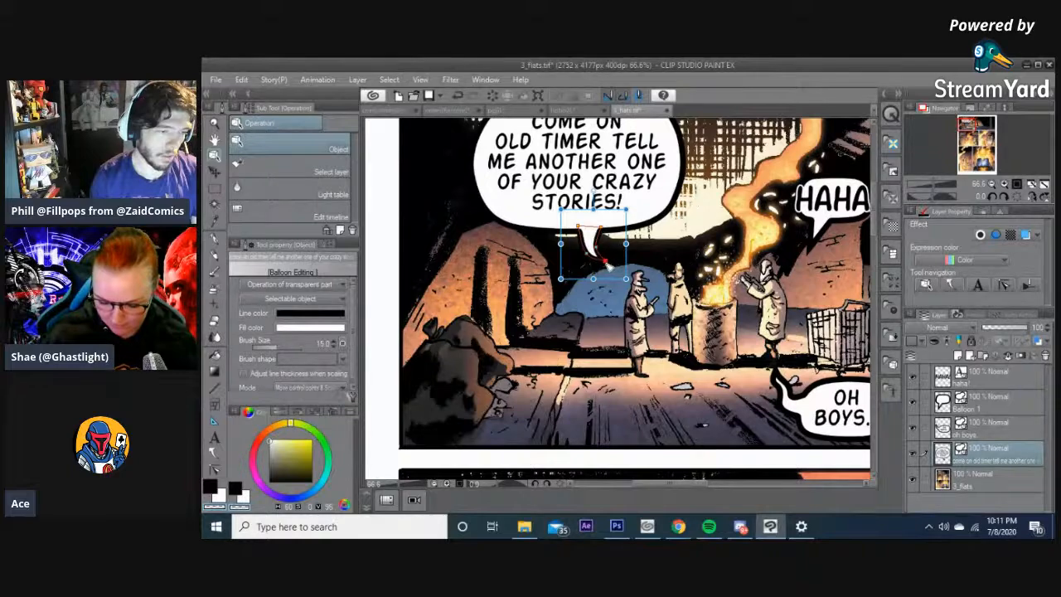
{"action": "left_click", "coordinate": [653, 269]}
- Shift the tail of the "COME ON OLD TIMER" balloon slightly to the right along the balloon's lower edge
{"action": "scroll", "coordinate": [654, 276], "scroll_direction": "down", "scroll_amount": 1}
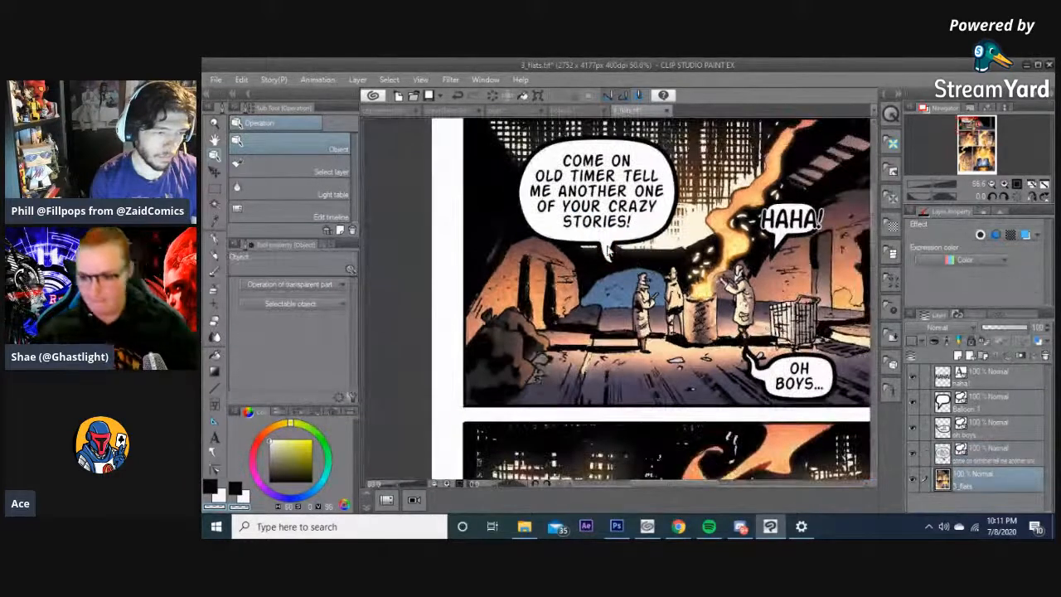
{"action": "left_click", "coordinate": [615, 252]}
{"action": "left_click_drag", "start_coordinate": [616, 254], "coordinate": [625, 251]}
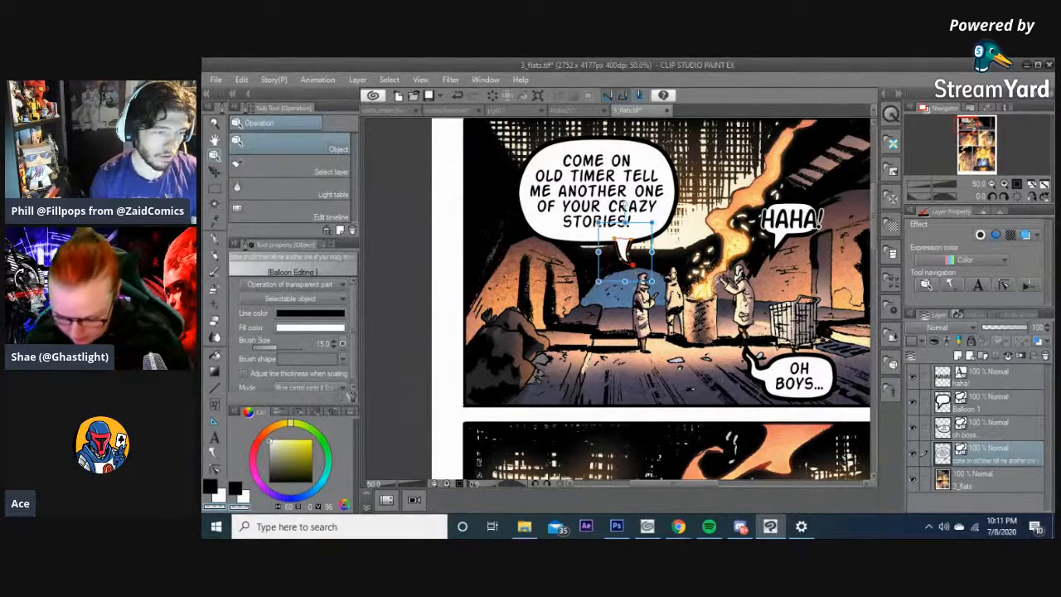
{"action": "left_click", "coordinate": [635, 325]}
{"action": "scroll", "coordinate": [640, 333], "scroll_direction": "down", "scroll_amount": 2}
{"action": "left_click_drag", "start_coordinate": [824, 291], "coordinate": [679, 224]}
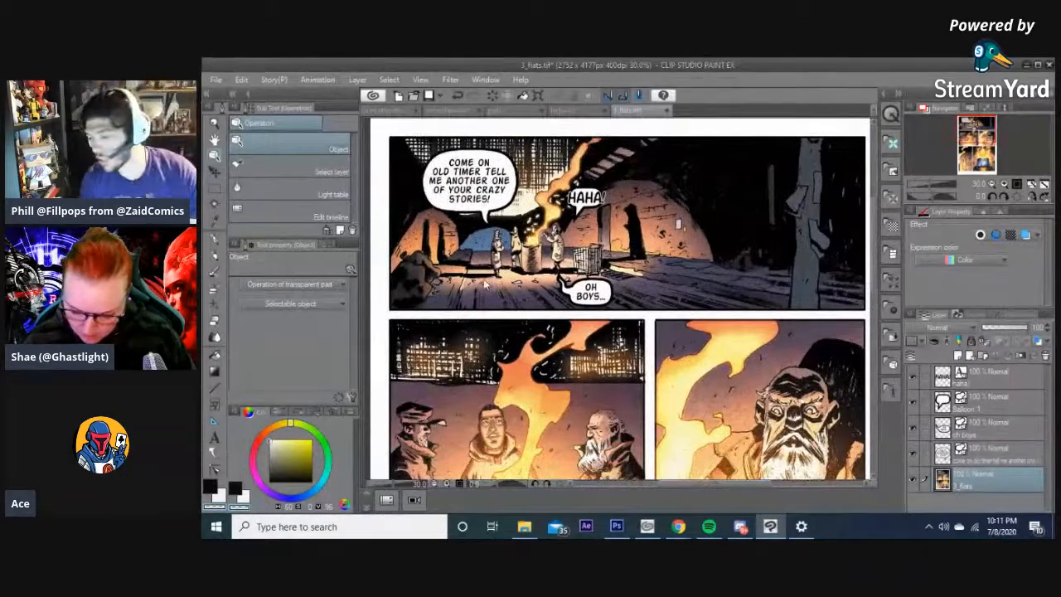
- Review the lettered balloons in the first panel close up, and look over the unlettered panels in the row below
{"action": "scroll", "coordinate": [533, 291], "scroll_direction": "up", "scroll_amount": 3}
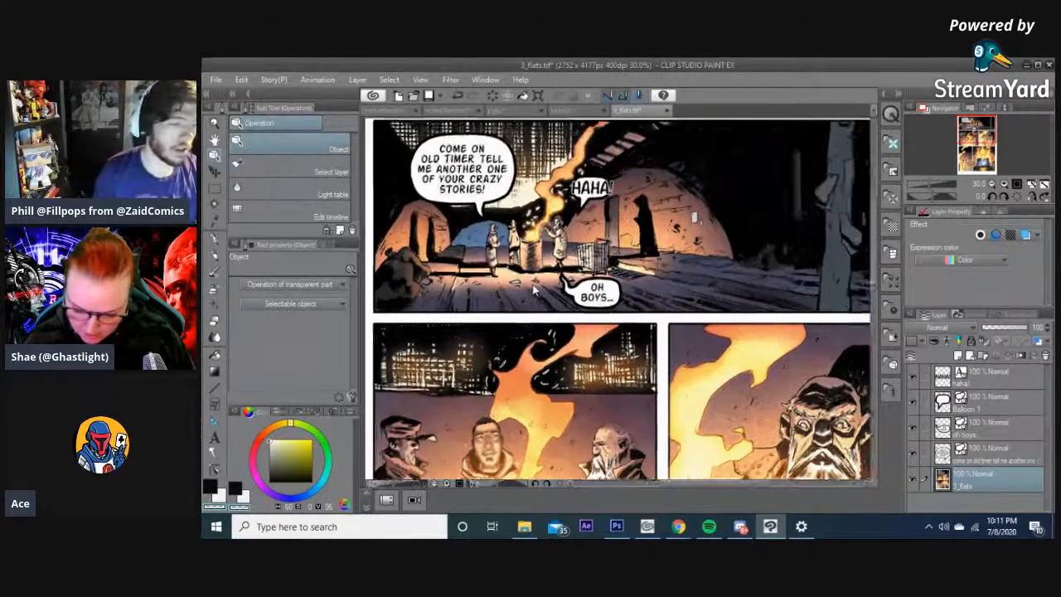
{"action": "scroll", "coordinate": [677, 234], "scroll_direction": "up", "scroll_amount": 3}
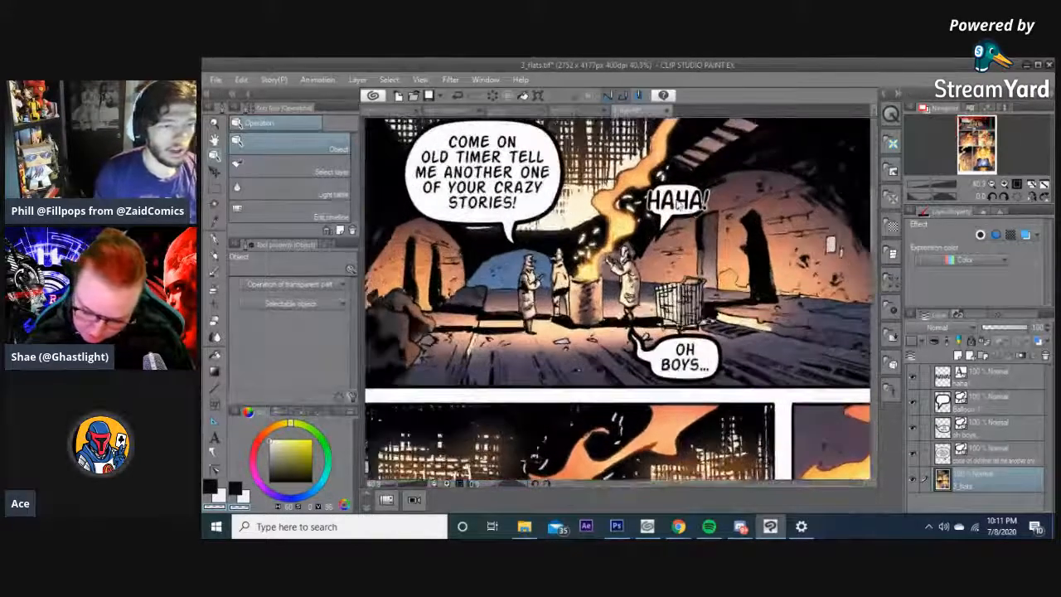
{"action": "left_click", "coordinate": [689, 207]}
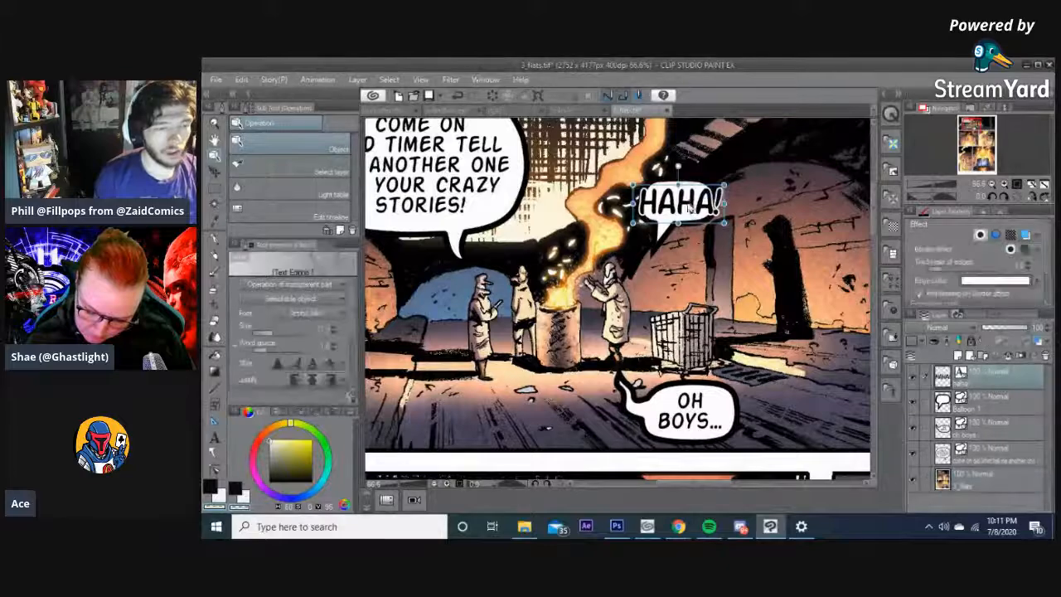
{"action": "left_click", "coordinate": [711, 242]}
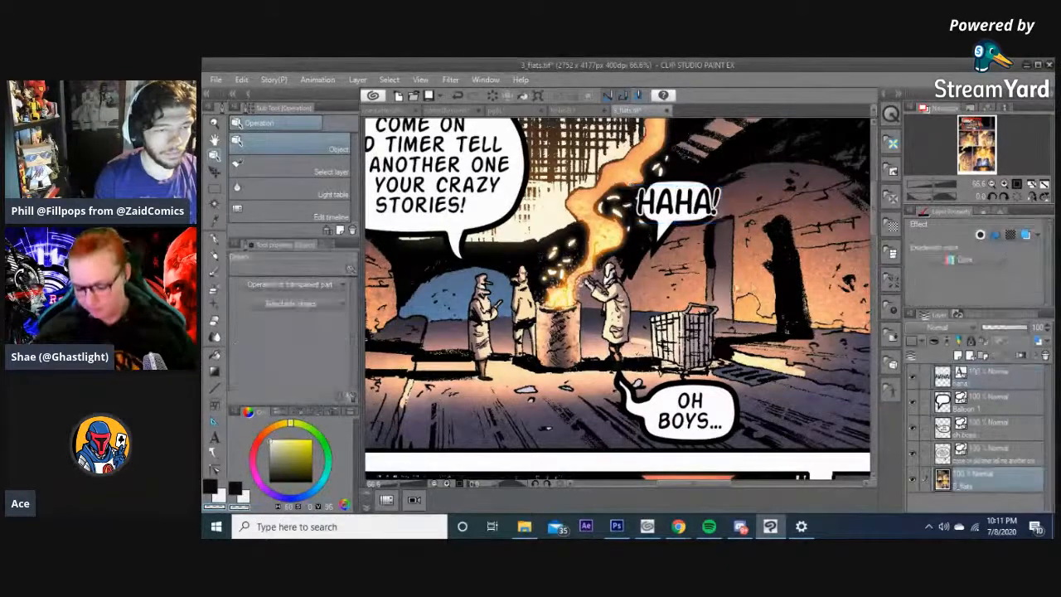
{"action": "scroll", "coordinate": [715, 248], "scroll_direction": "down", "scroll_amount": 1}
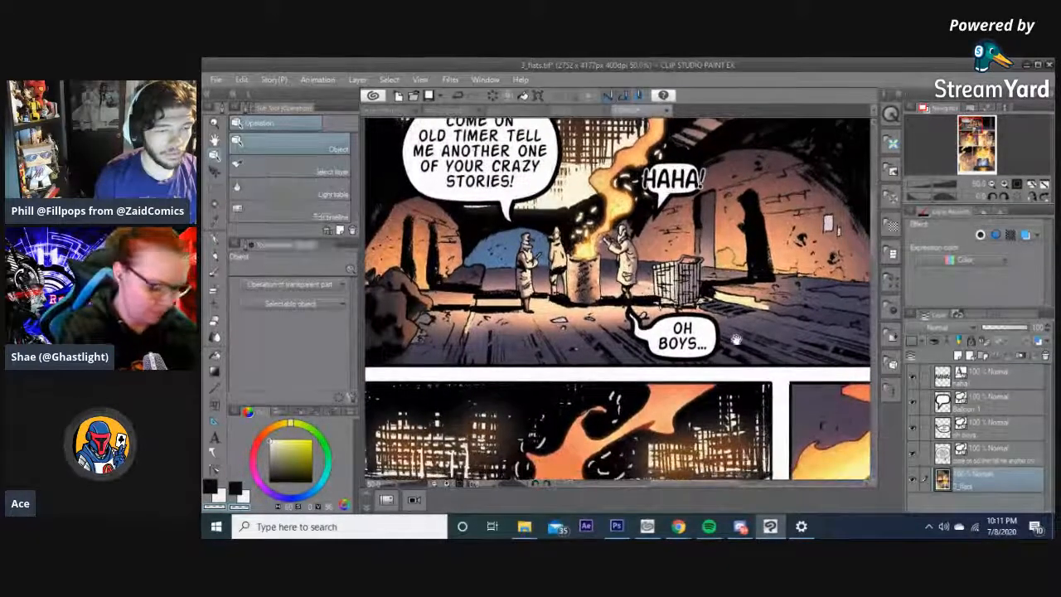
{"action": "scroll", "coordinate": [717, 263], "scroll_direction": "down", "scroll_amount": 3}
{"action": "mouse_move", "coordinate": [718, 263]}
{"action": "left_mouse_down"}
{"action": "mouse_move", "coordinate": [636, 297]}
{"action": "mouse_move", "coordinate": [688, 300]}
{"action": "mouse_move", "coordinate": [698, 225]}
{"action": "left_mouse_up"}
{"action": "left_click_drag", "start_coordinate": [685, 319], "coordinate": [686, 250]}
{"action": "scroll", "coordinate": [640, 308], "scroll_direction": "up", "scroll_amount": 2}
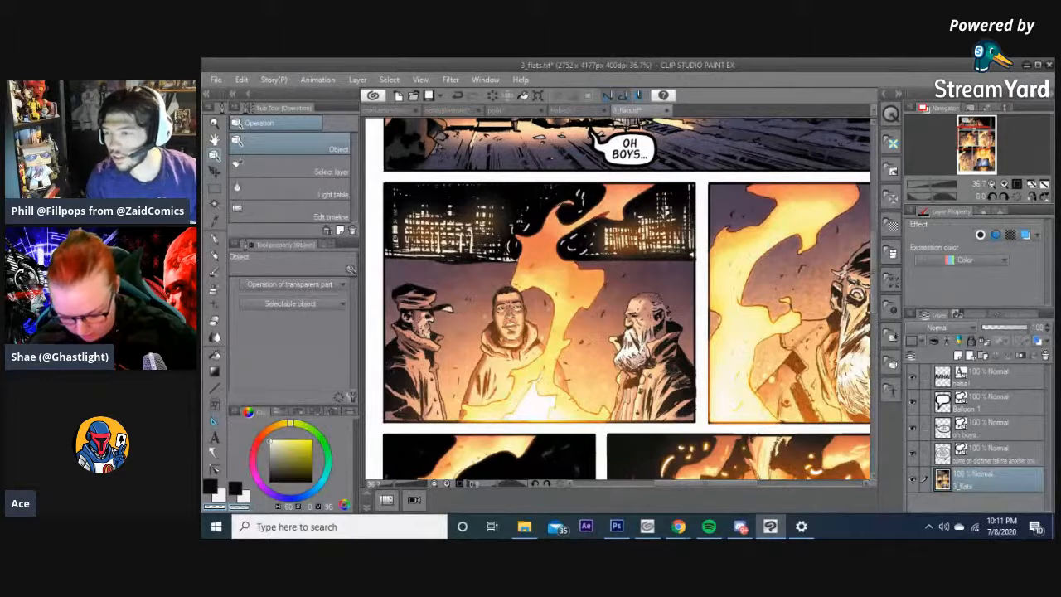
- Add the dialogue text "THE TALES I TELL ARE WRITTEN BY TIME." in the second panel, beside the bearded man
{"action": "key", "text": "alt+Tab"}
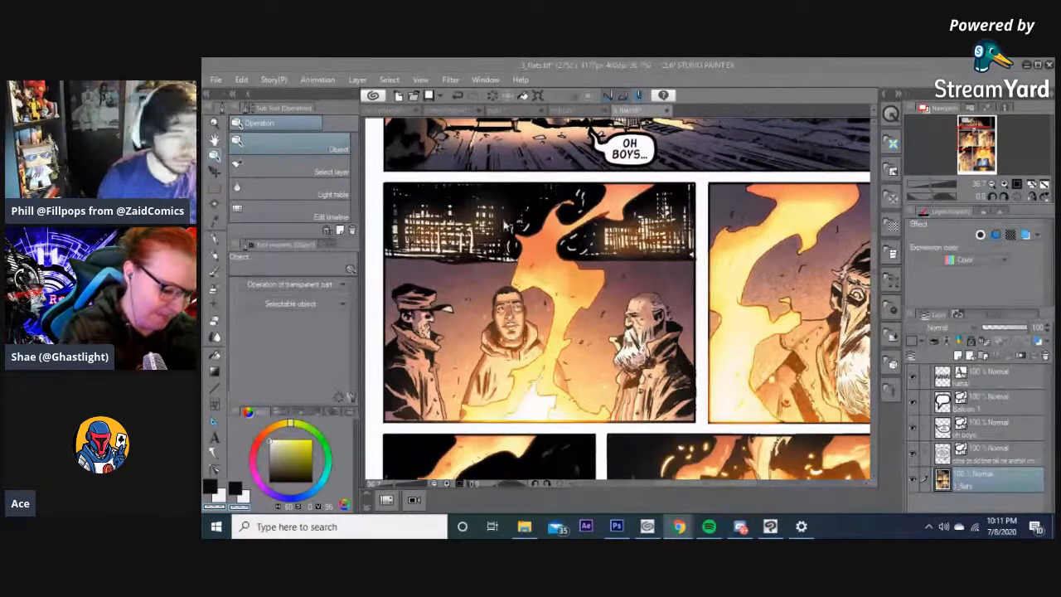
{"action": "key", "text": "t"}
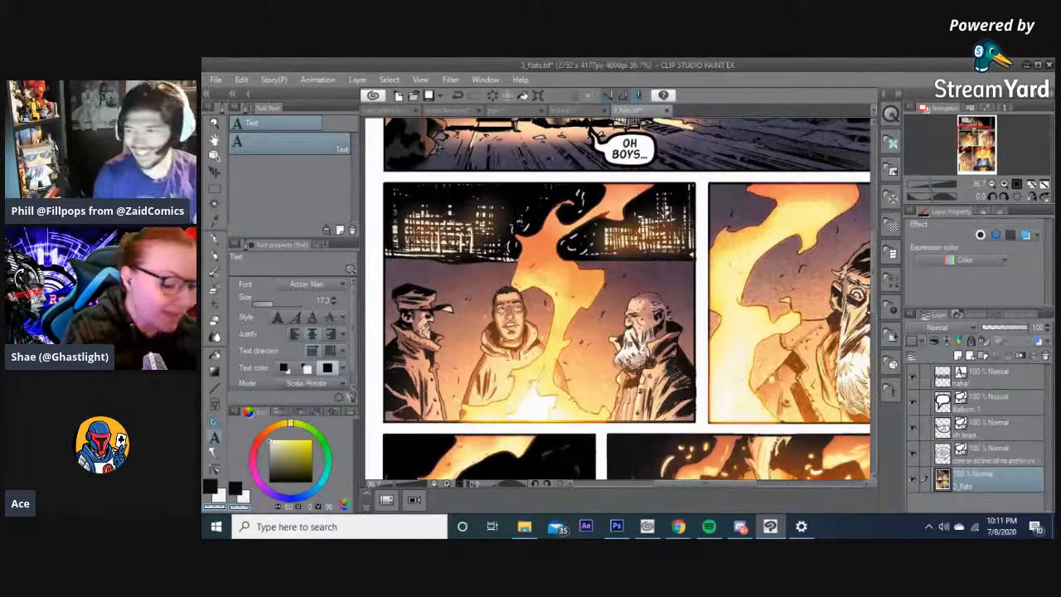
{"action": "key", "text": "alt+Tab"}
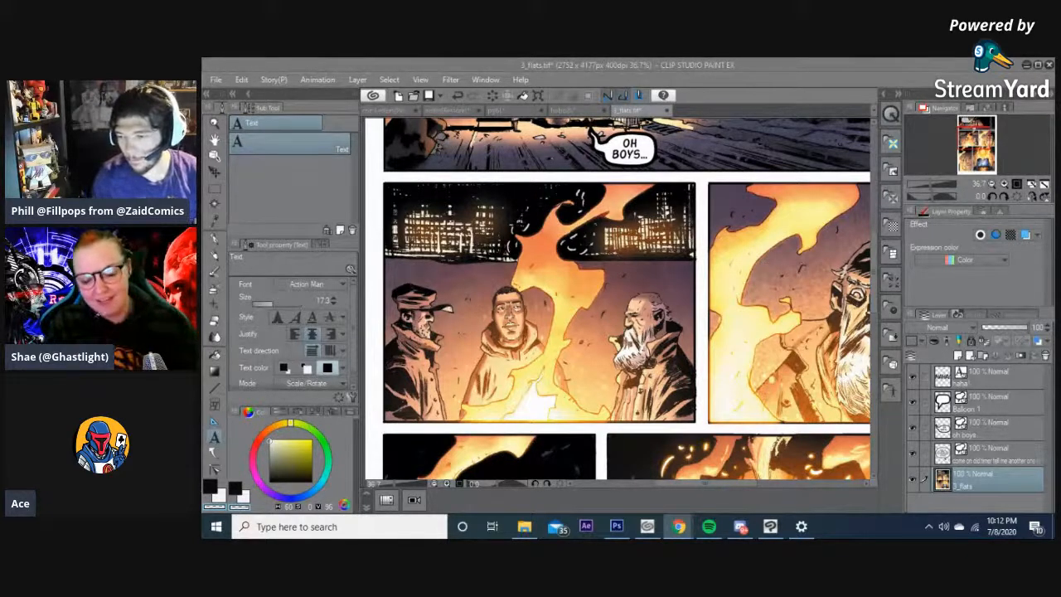
{"action": "left_click", "coordinate": [676, 63]}
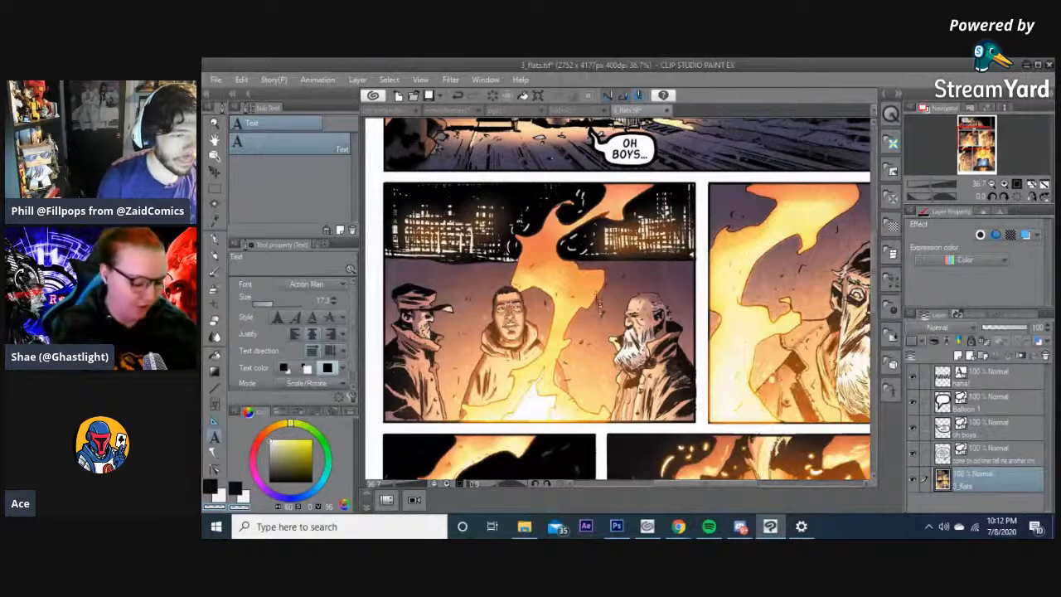
{"action": "left_click", "coordinate": [541, 321]}
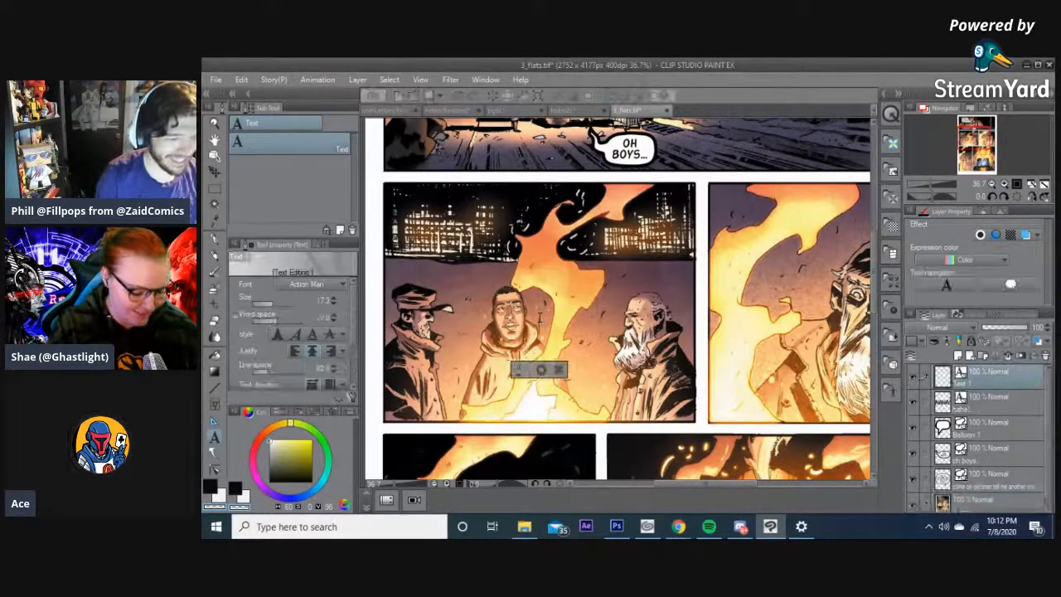
{"action": "type", "text": "THE TALES I TELL ARE WRITTEN BY"}
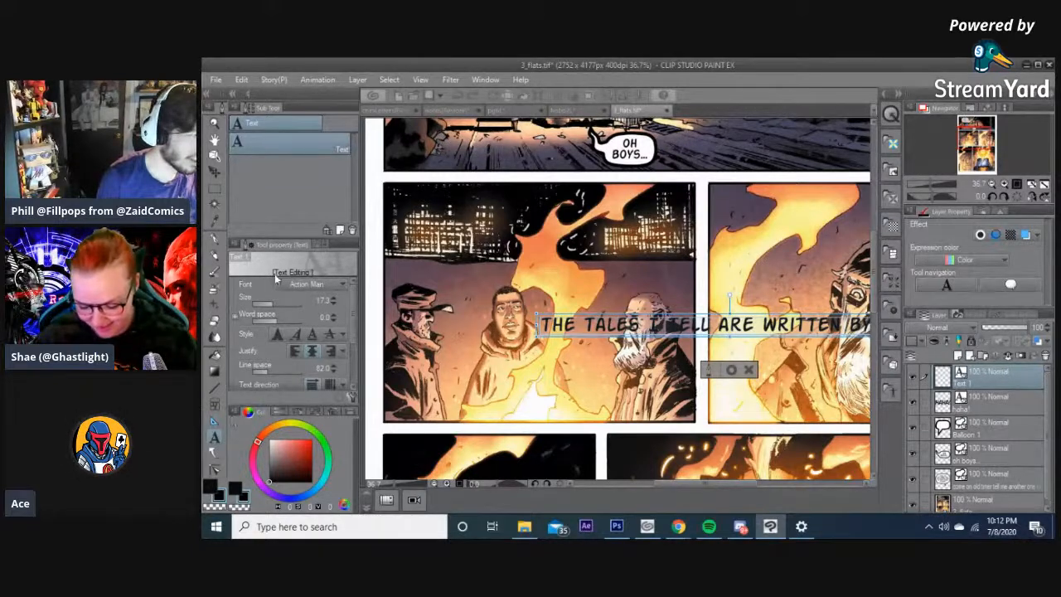
- Set the new dialogue's text size to 10.7 and break it into four lines: "THE TALES / I TELL ARE / WRITTEN / BY TIME."
{"action": "left_click", "coordinate": [322, 300]}
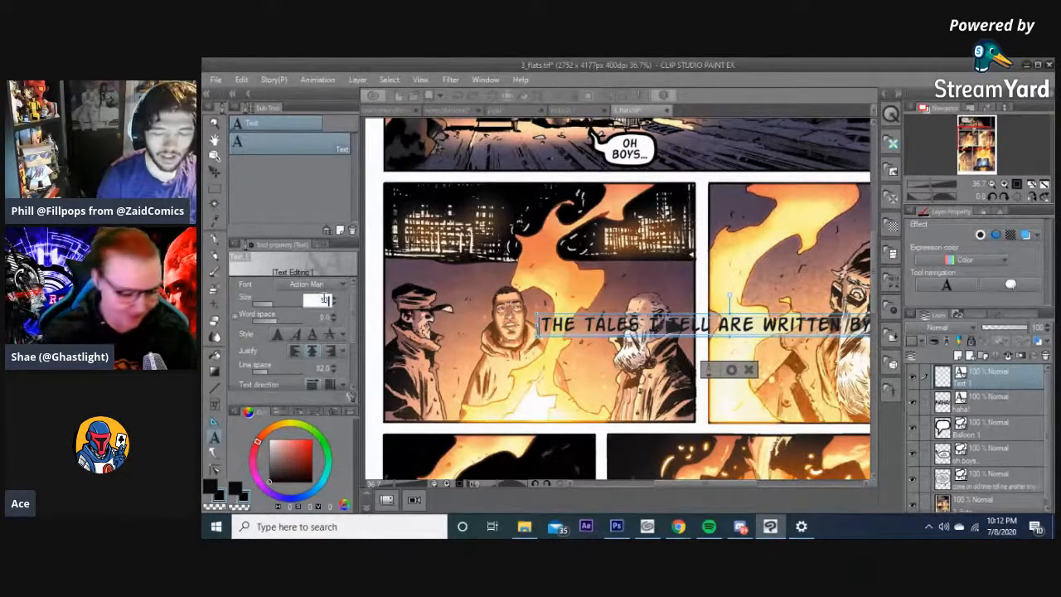
{"action": "type", "text": "10"}
{"action": "key", "text": "Return"}
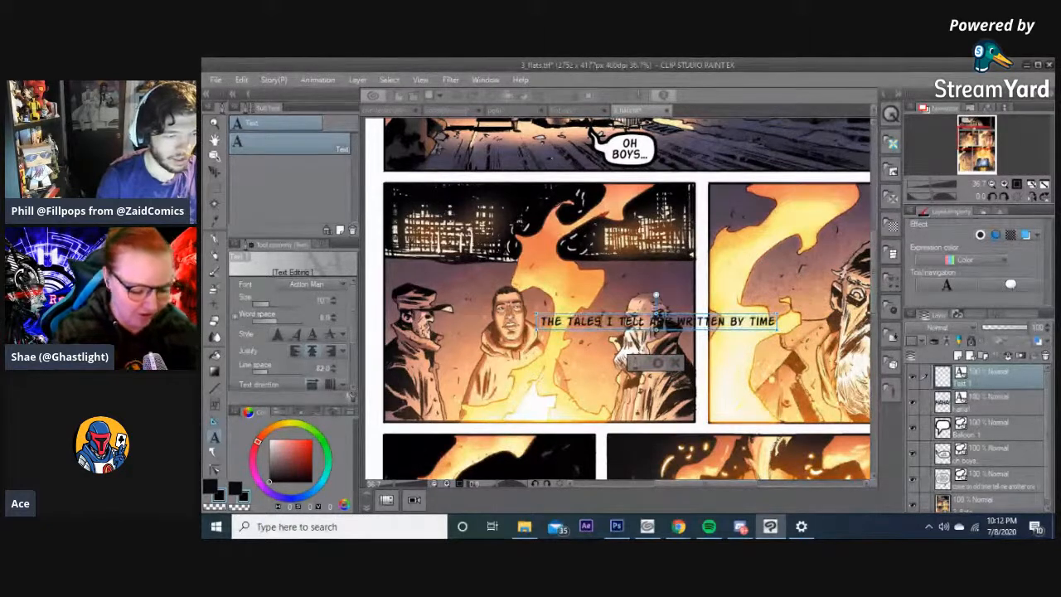
{"action": "key", "text": "Return"}
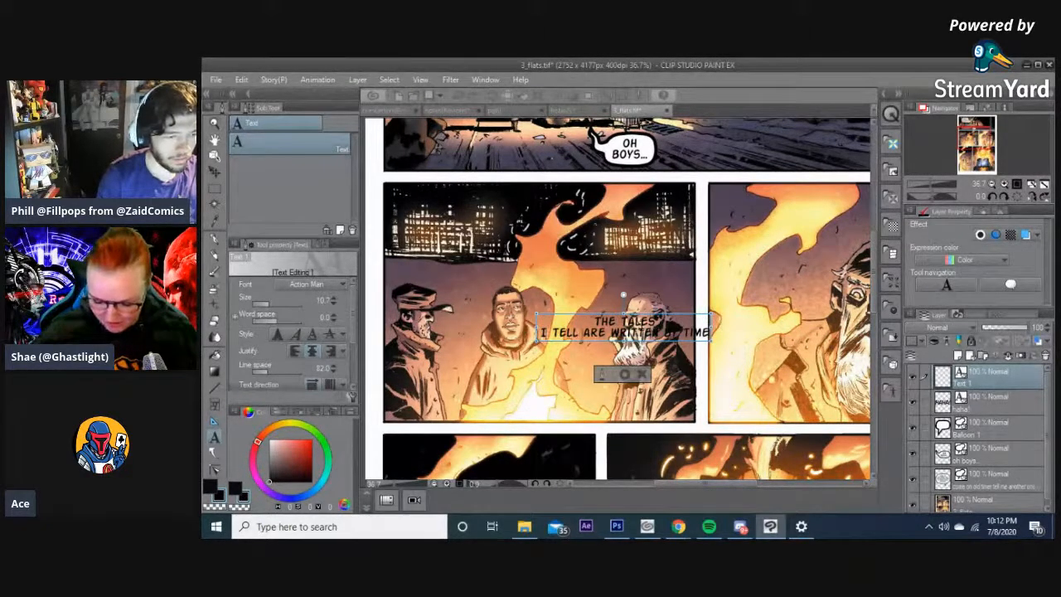
{"action": "key", "text": "Return"}
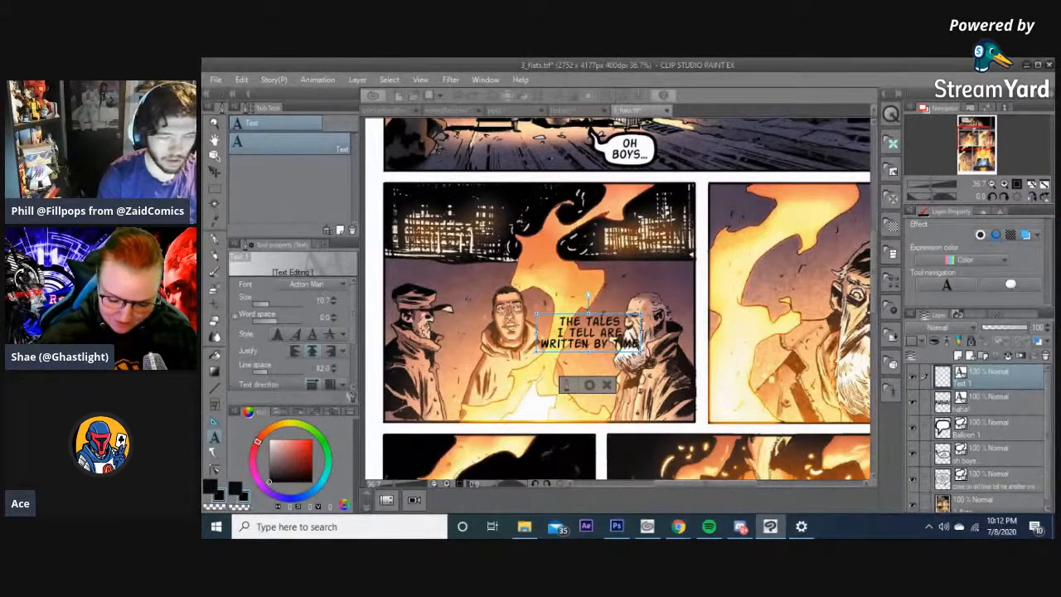
{"action": "key", "text": "Return"}
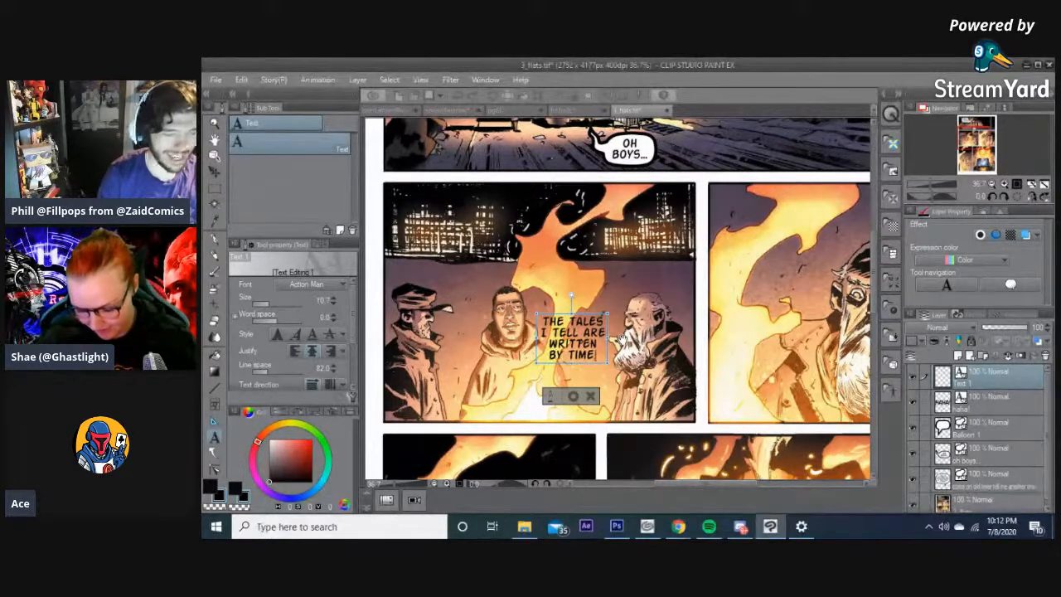
{"action": "left_click", "coordinate": [573, 397]}
- Move the "THE TALES I TELL" text block out of the second panel and up into the first, right of the shopping cart
{"action": "left_click_drag", "start_coordinate": [577, 348], "coordinate": [641, 249]}
{"action": "left_click_drag", "start_coordinate": [678, 169], "coordinate": [626, 323]}
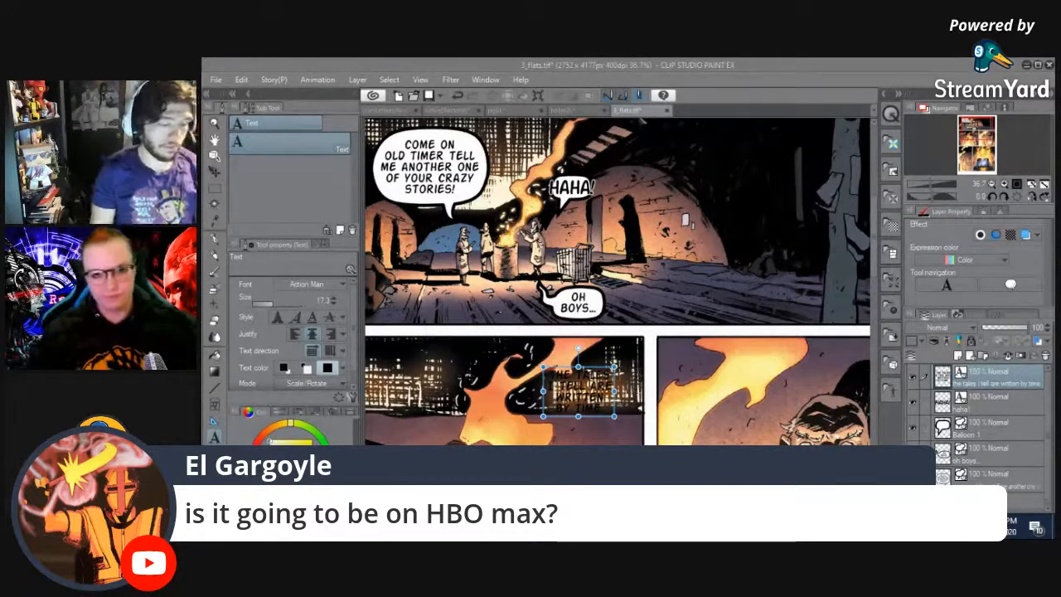
{"action": "left_click", "coordinate": [589, 400]}
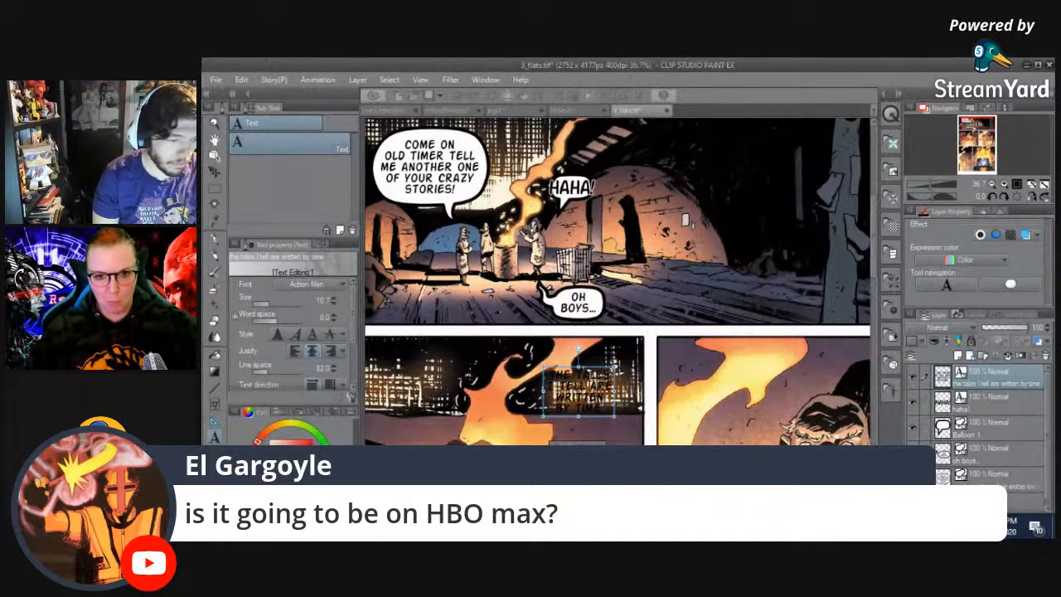
{"action": "left_click_drag", "start_coordinate": [579, 396], "coordinate": [657, 231]}
{"action": "scroll", "coordinate": [671, 233], "scroll_direction": "down", "scroll_amount": 3}
{"action": "scroll", "coordinate": [671, 233], "scroll_direction": "up", "scroll_amount": 2}
{"action": "left_click_drag", "start_coordinate": [659, 184], "coordinate": [681, 219]}
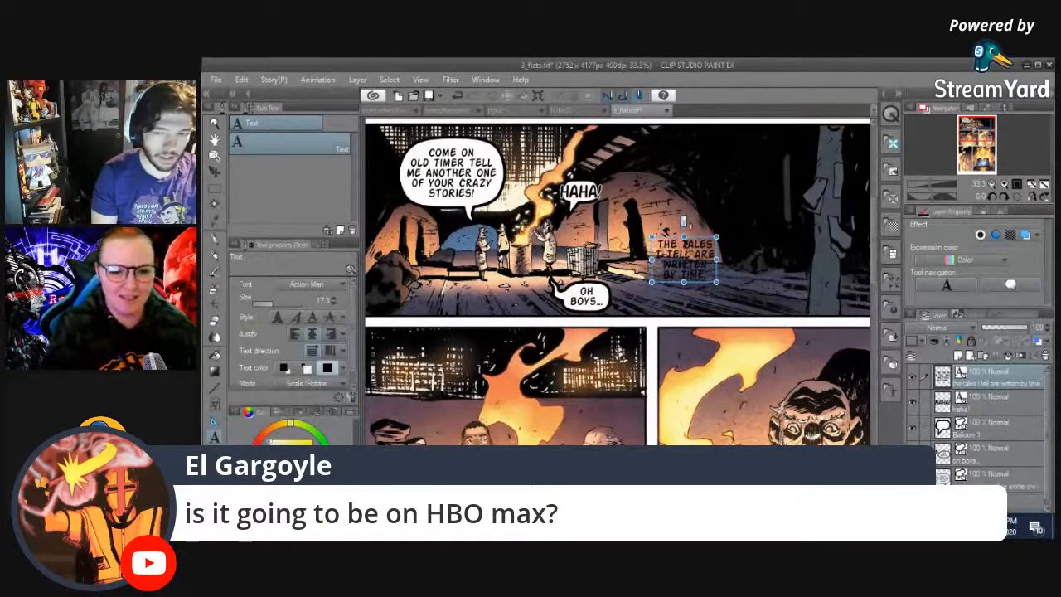
- Reposition the "THE TALES I TELL" text block closer to the shopping cart, just above and right of the "OH BOYS..." balloon
{"action": "left_click_drag", "start_coordinate": [684, 221], "coordinate": [678, 207]}
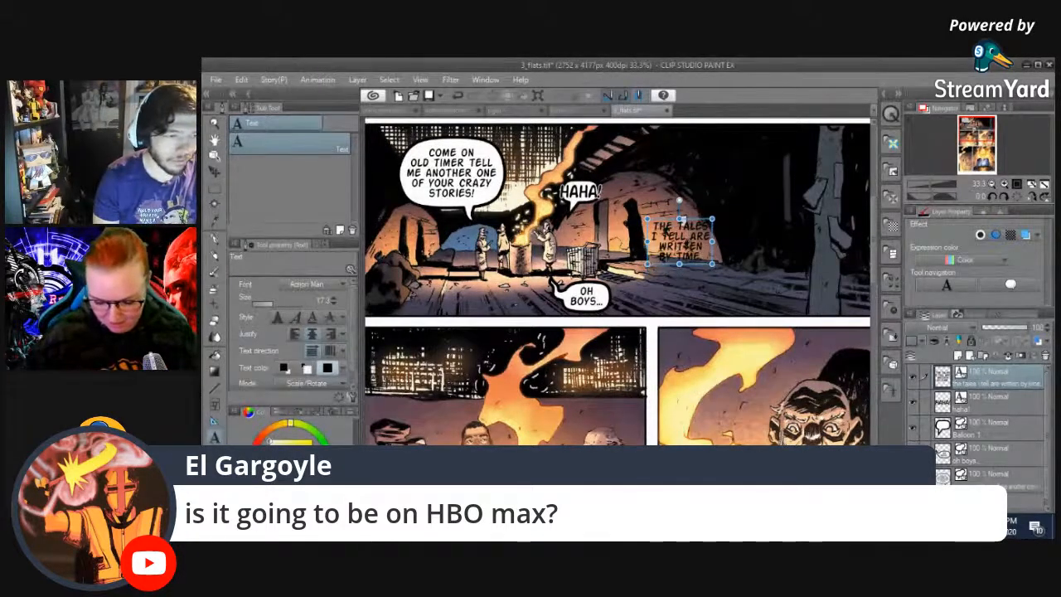
{"action": "left_click_drag", "start_coordinate": [681, 245], "coordinate": [706, 261]}
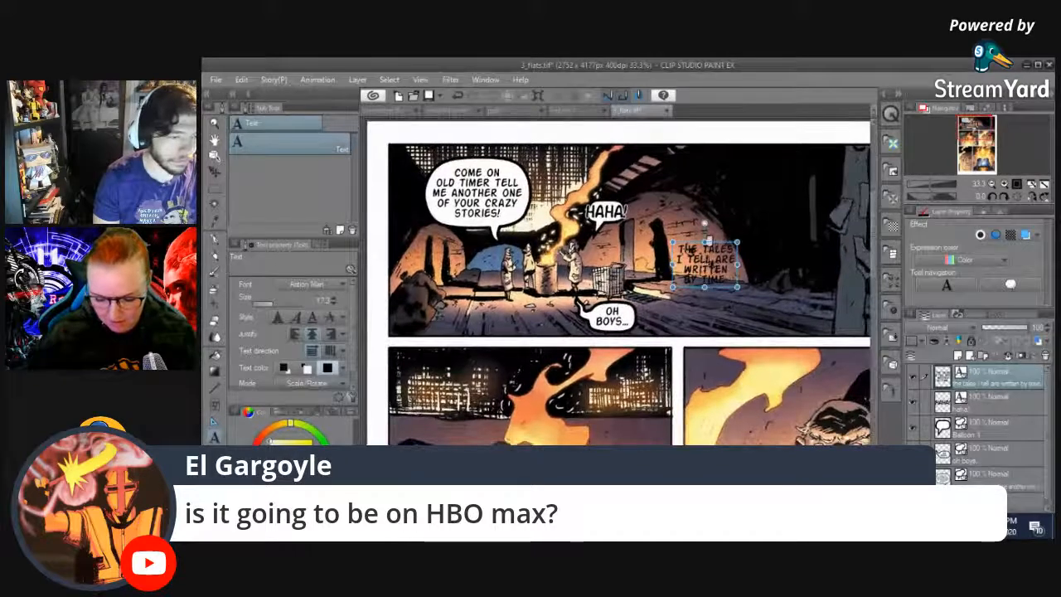
{"action": "scroll", "coordinate": [706, 249], "scroll_direction": "up", "scroll_amount": 2}
{"action": "scroll", "coordinate": [704, 220], "scroll_direction": "down", "scroll_amount": 1}
{"action": "left_click_drag", "start_coordinate": [692, 249], "coordinate": [658, 245]}
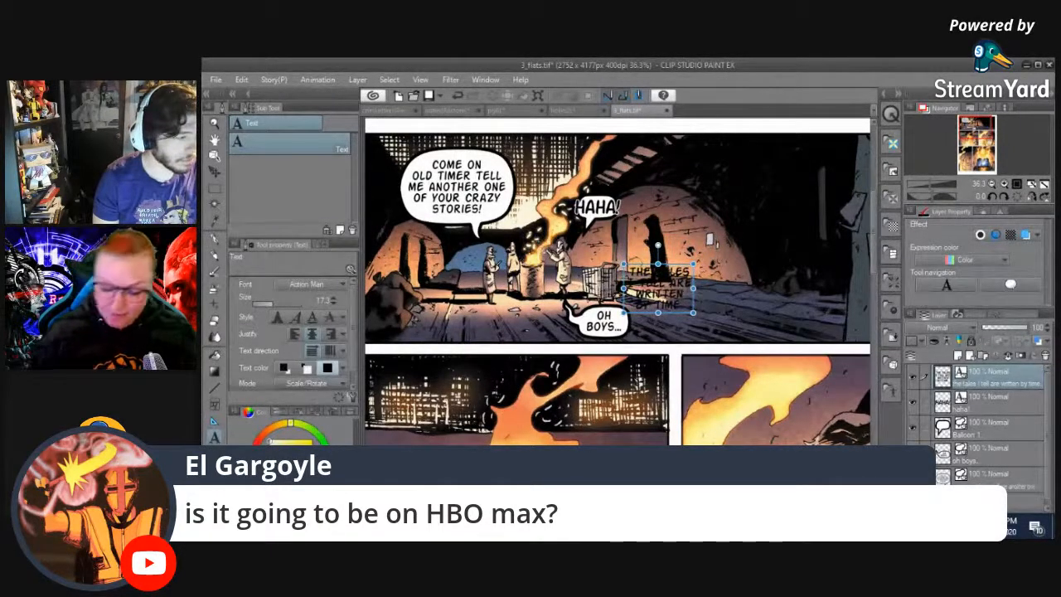
- Draw a closed curve balloon around the "THE TALES I TELL ARE WRITTEN BY TIME." text
{"action": "left_click", "coordinate": [214, 453]}
{"action": "left_click", "coordinate": [272, 173]}
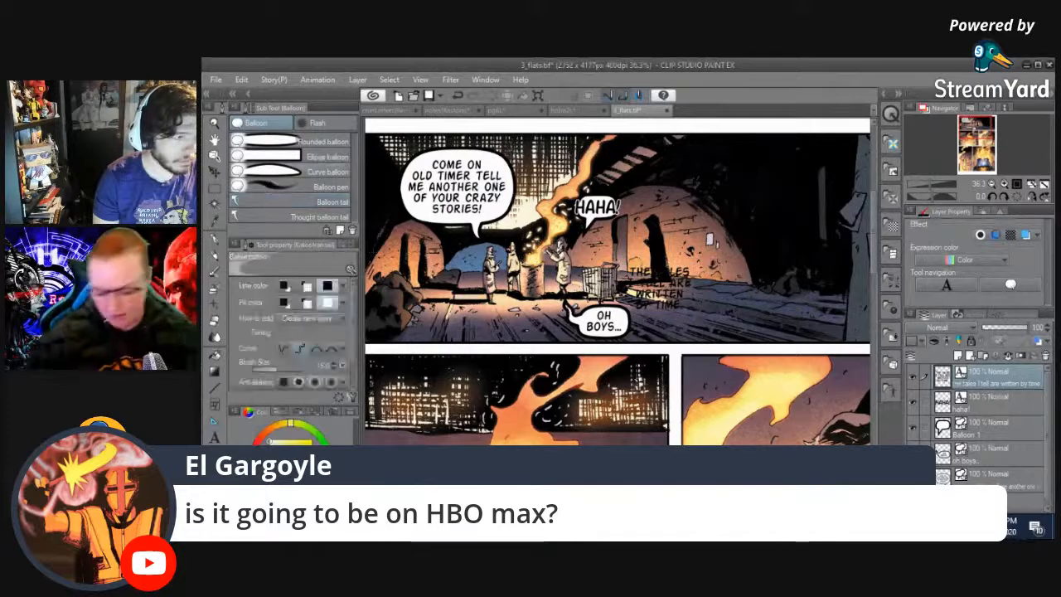
{"action": "scroll", "coordinate": [710, 269], "scroll_direction": "up", "scroll_amount": 3}
{"action": "scroll", "coordinate": [710, 269], "scroll_direction": "down", "scroll_amount": 1}
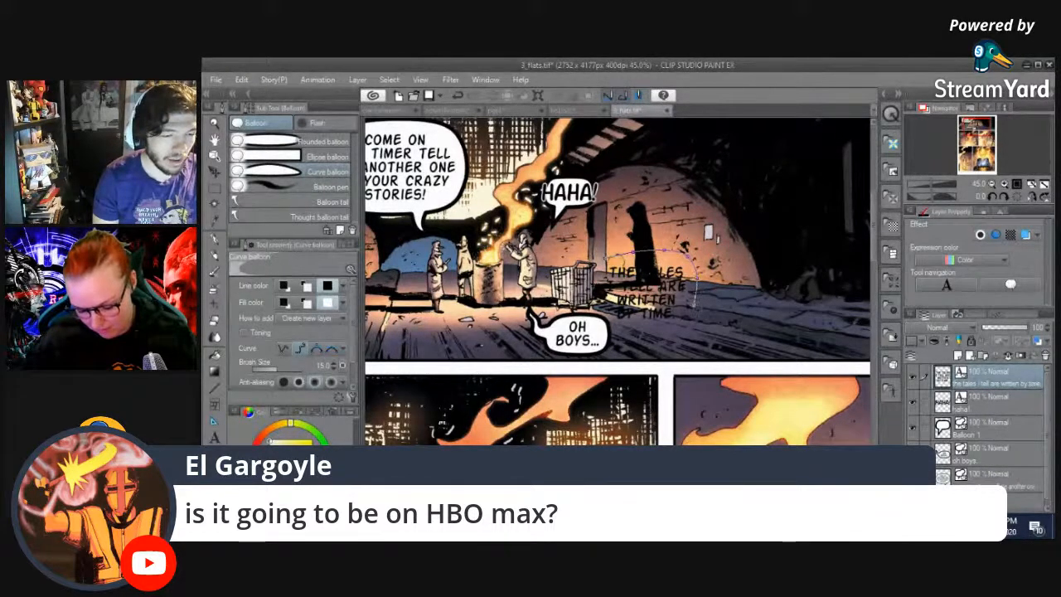
{"action": "left_click", "coordinate": [686, 329]}
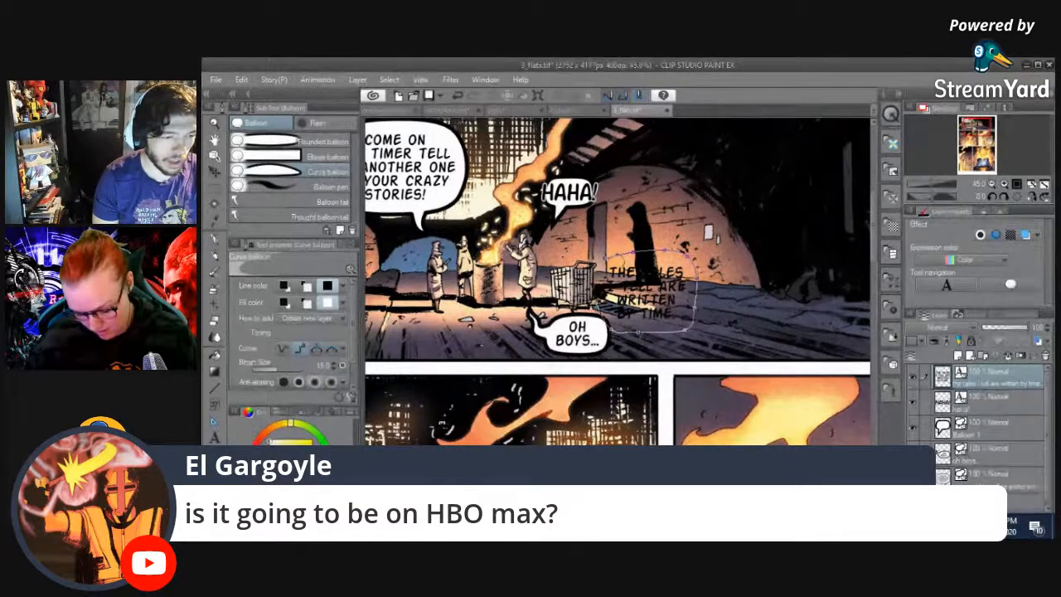
{"action": "key", "text": "Return"}
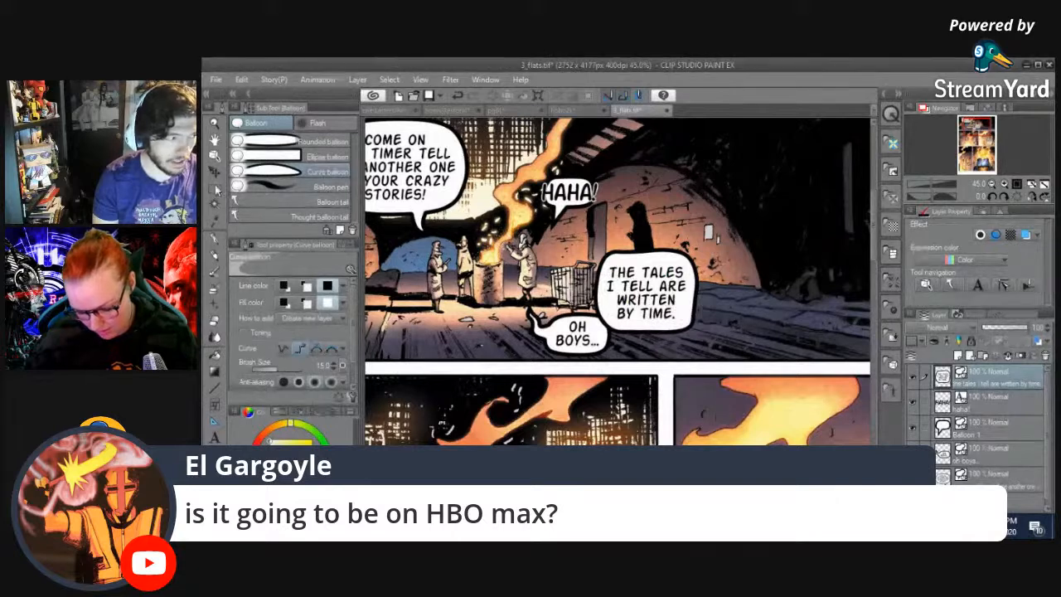
- Move the "THE TALES I TELL" balloon right, clear of the "OH BOYS..." balloon, and fine-tune its outline around the text
{"action": "key", "text": "o"}
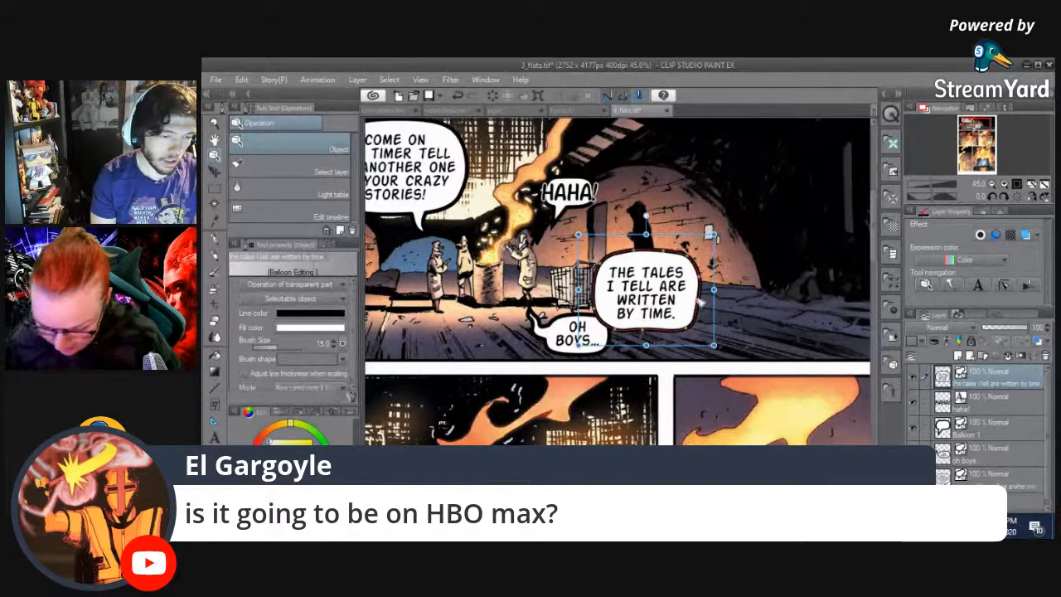
{"action": "left_click_drag", "start_coordinate": [700, 302], "coordinate": [754, 296]}
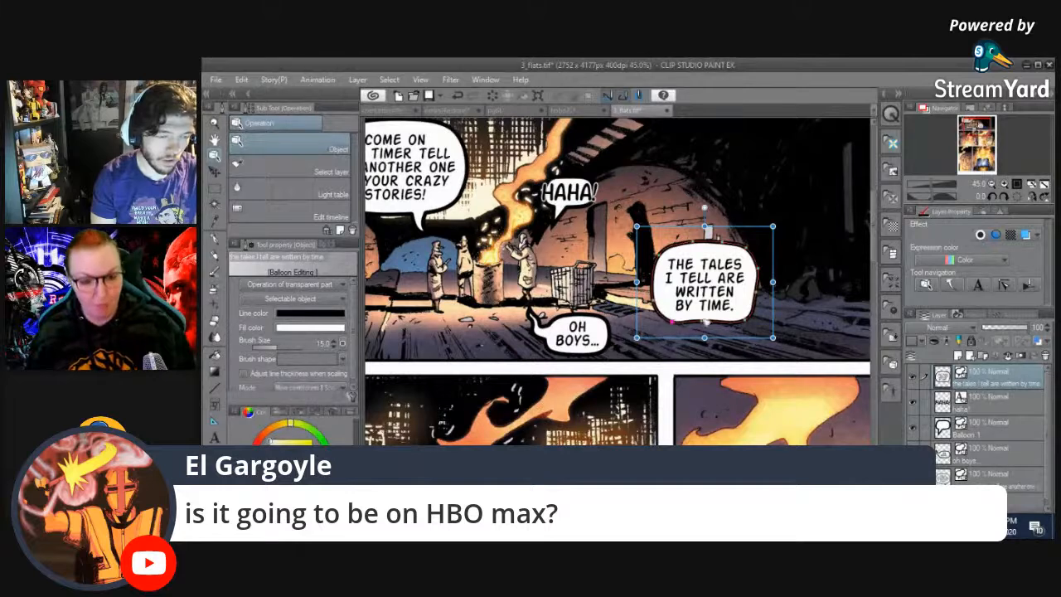
{"action": "left_click_drag", "start_coordinate": [653, 301], "coordinate": [655, 301]}
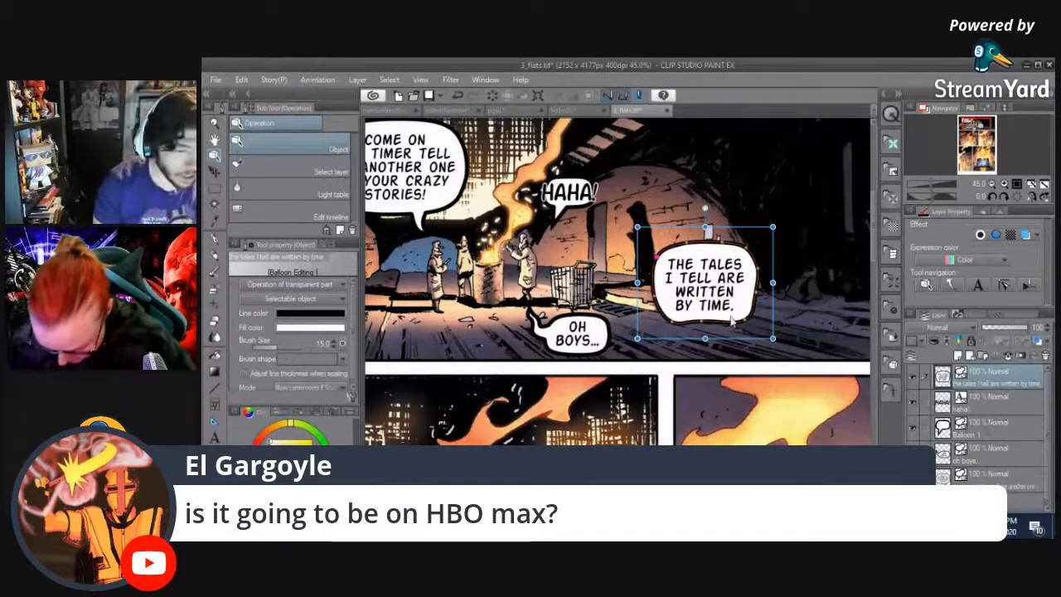
{"action": "double_click", "coordinate": [708, 300]}
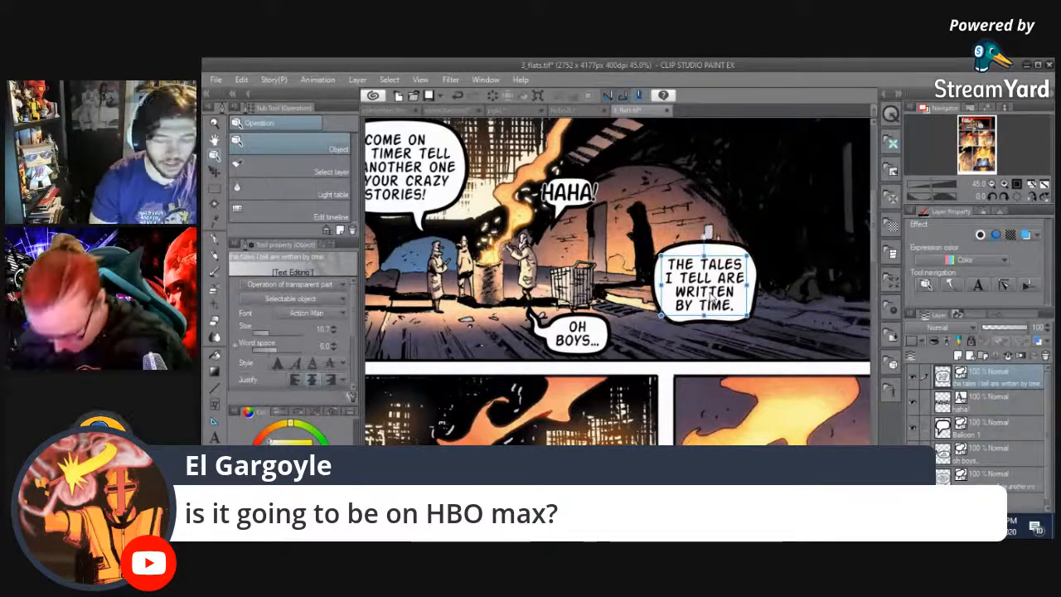
{"action": "left_click", "coordinate": [766, 237]}
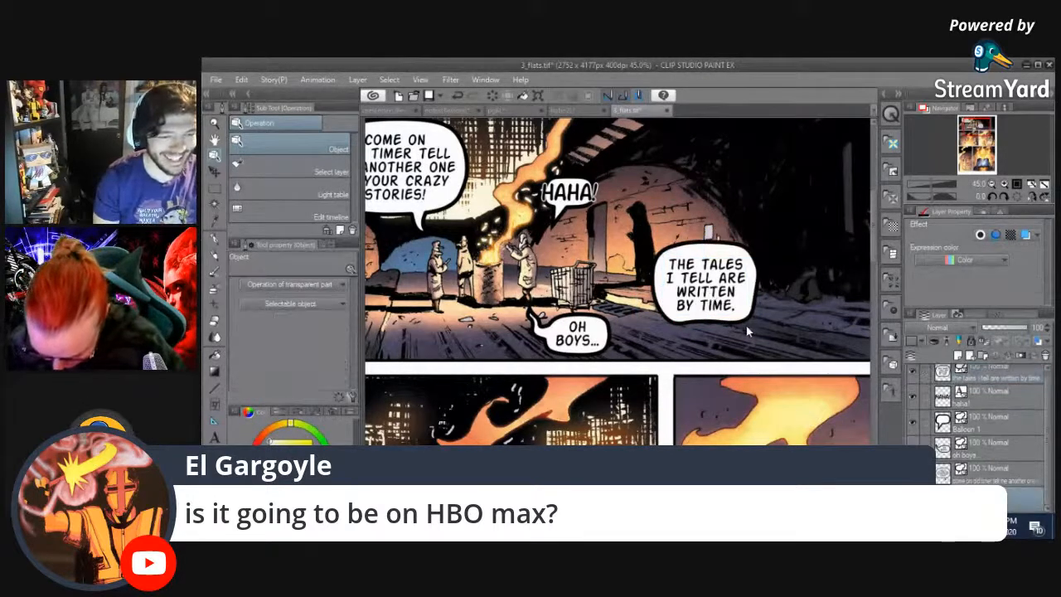
{"action": "left_click", "coordinate": [702, 321]}
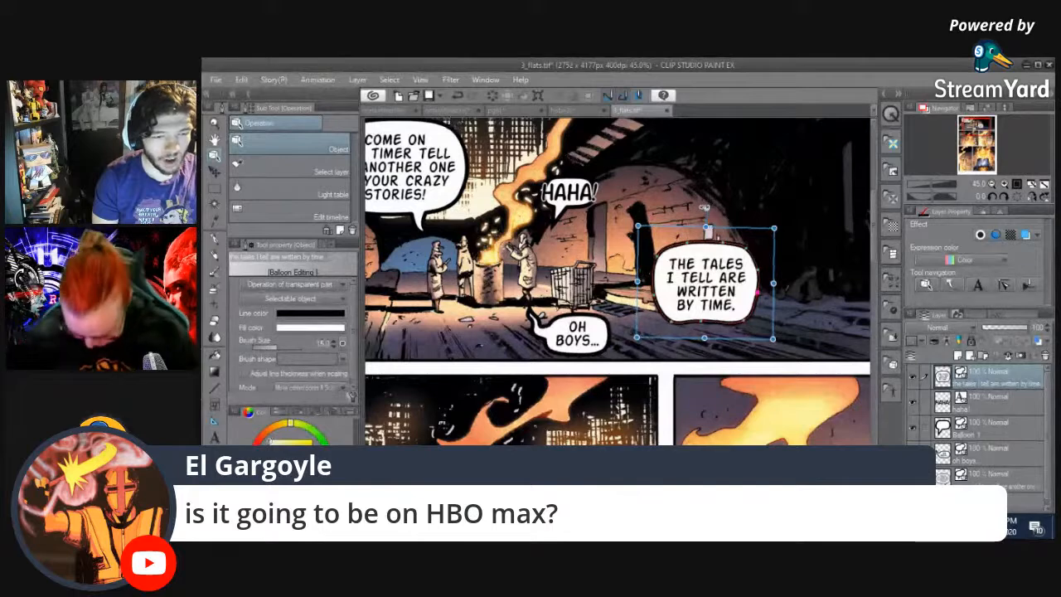
{"action": "left_click", "coordinate": [801, 240]}
- Move the "THE TALES I TELL" balloon down and left so it overlaps the right edge of the "OH BOYS..." balloon
{"action": "scroll", "coordinate": [717, 327], "scroll_direction": "down", "scroll_amount": 2}
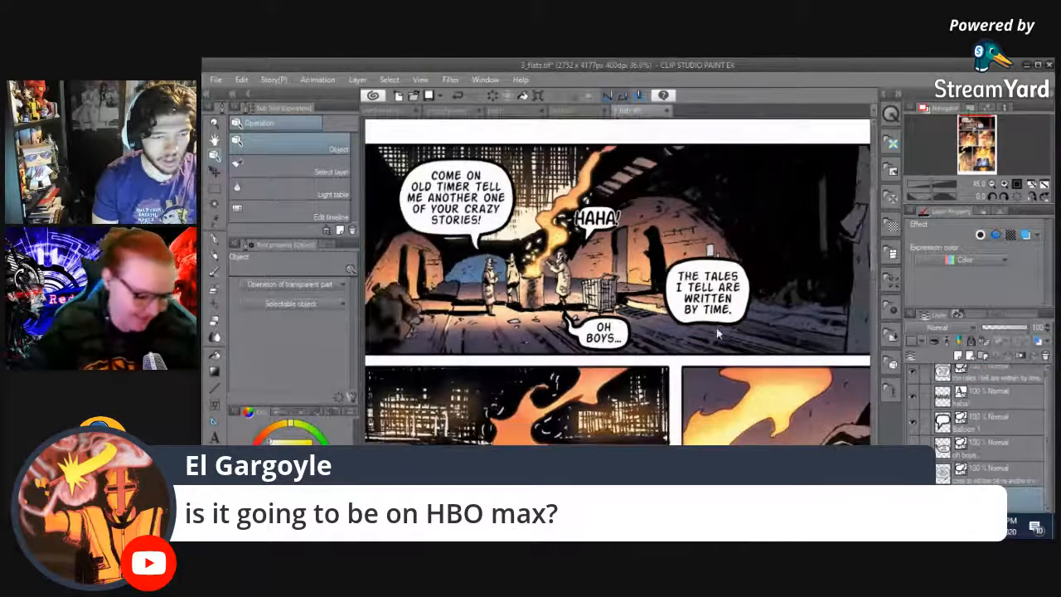
{"action": "scroll", "coordinate": [716, 325], "scroll_direction": "up", "scroll_amount": 1}
{"action": "left_click", "coordinate": [716, 326]}
{"action": "left_click_drag", "start_coordinate": [716, 327], "coordinate": [670, 353]}
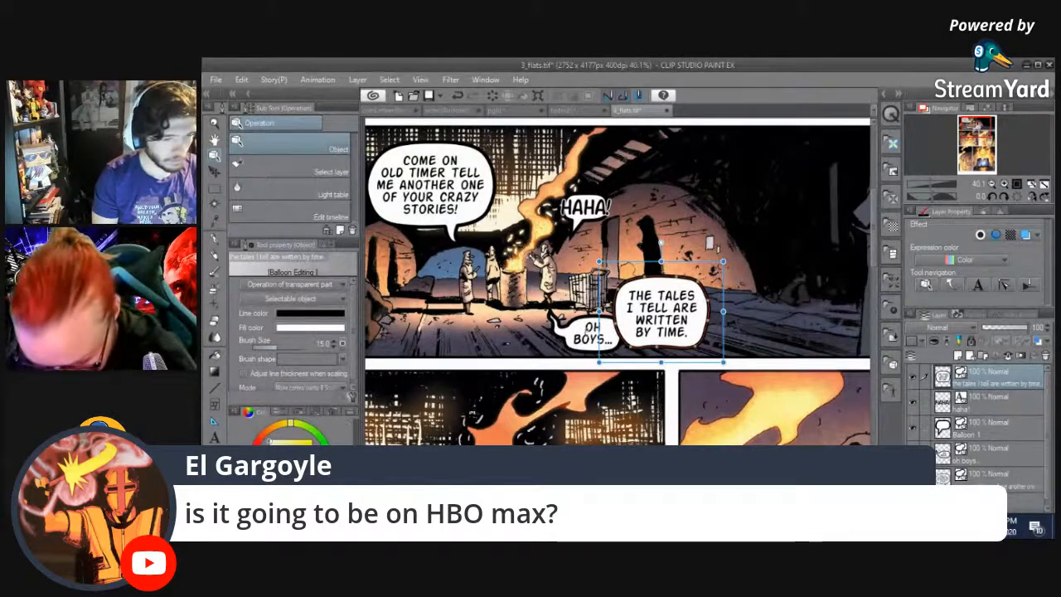
- Add a leading ellipsis to the "THE TALES I TELL" text and break the line after "...THE"
{"action": "double_click", "coordinate": [628, 305]}
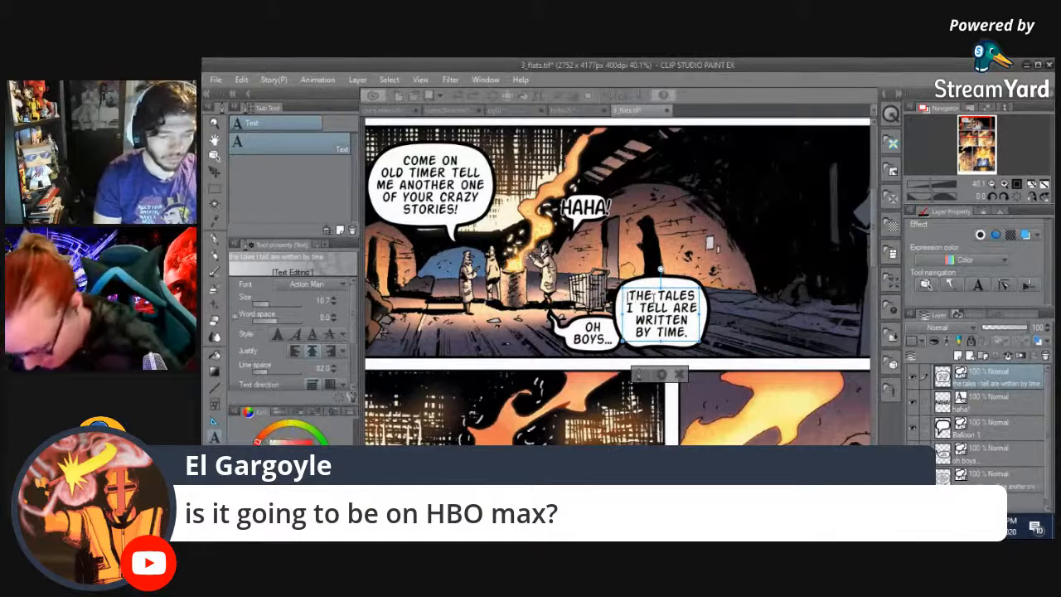
{"action": "type", "text": "..."}
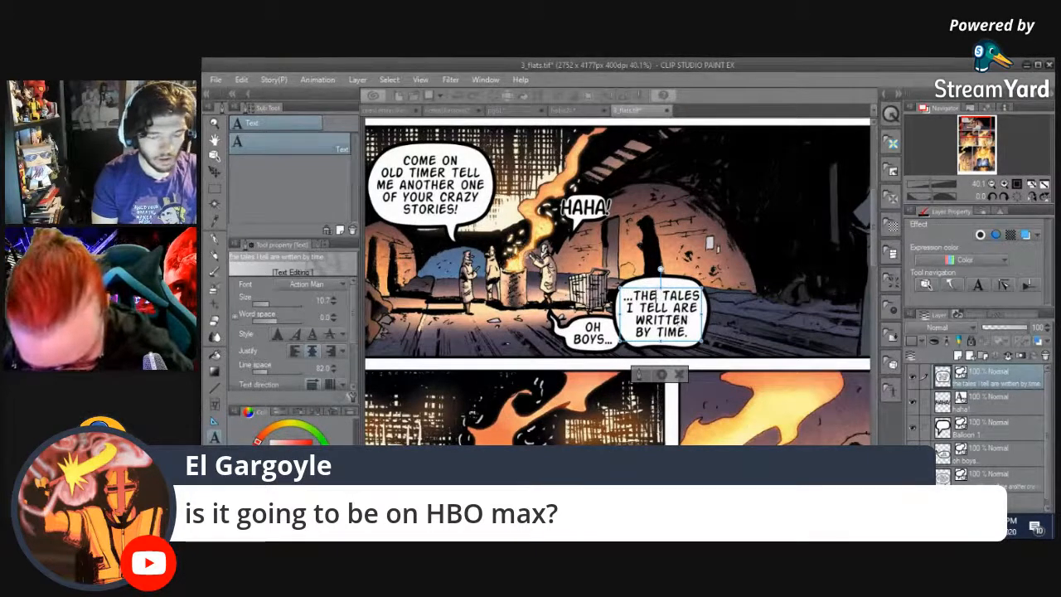
{"action": "key", "text": "Right"}
{"action": "key", "text": "Right"}
{"action": "key", "text": "Right"}
{"action": "key", "text": "Return"}
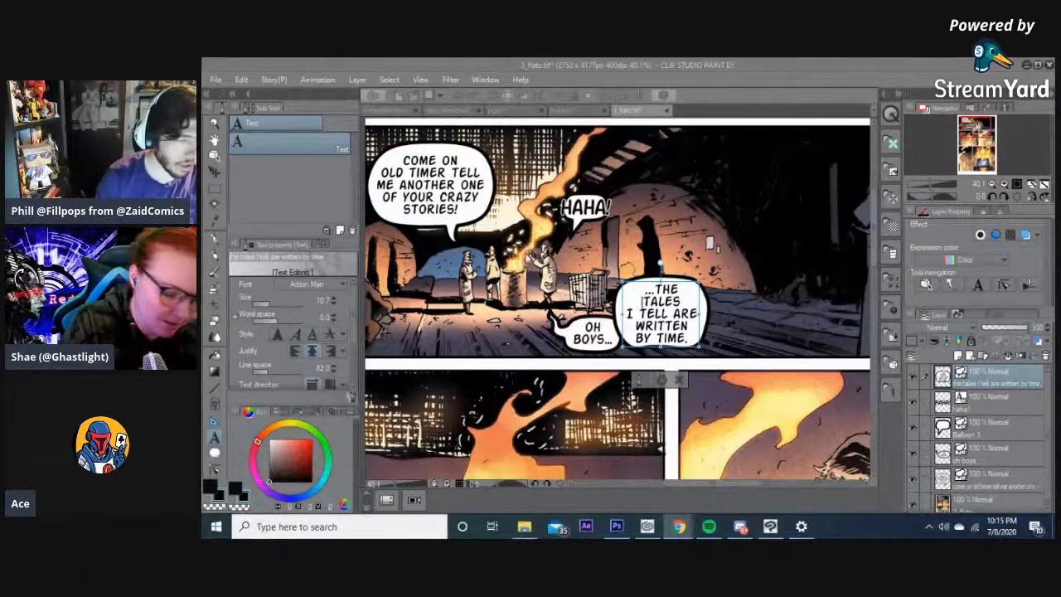
- Nudge the "...THE TALES I TELL" text up slightly to center it within its balloon, leaving the balloon in place
{"action": "left_click", "coordinate": [215, 156]}
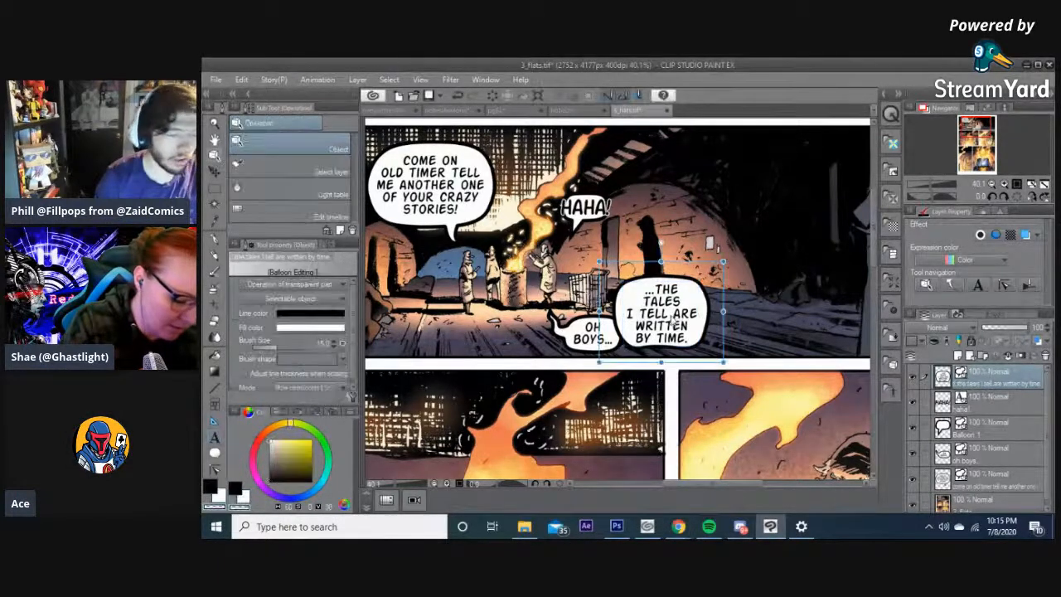
{"action": "double_click", "coordinate": [675, 322]}
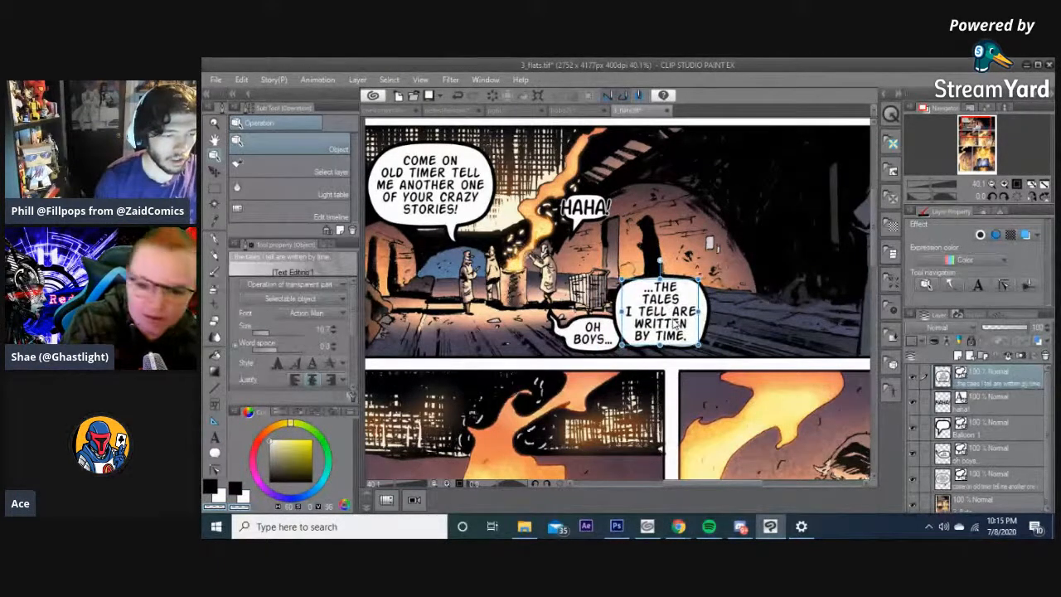
{"action": "left_click", "coordinate": [752, 305]}
- Add the text "EVER GROWING ENDLESS." at size 10.7 in the campfire panel with the three men
{"action": "scroll", "coordinate": [740, 313], "scroll_direction": "down", "scroll_amount": 4}
{"action": "left_click_drag", "start_coordinate": [729, 327], "coordinate": [670, 266]}
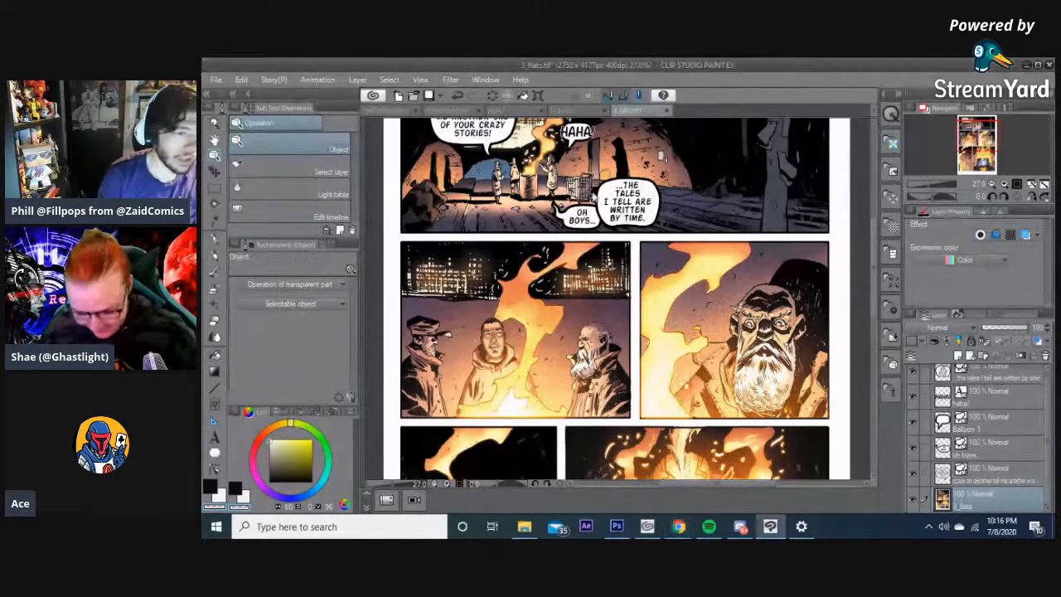
{"action": "scroll", "coordinate": [570, 219], "scroll_direction": "up", "scroll_amount": 2}
{"action": "scroll", "coordinate": [565, 224], "scroll_direction": "down", "scroll_amount": 2}
{"action": "scroll", "coordinate": [565, 285], "scroll_direction": "up", "scroll_amount": 1}
{"action": "scroll", "coordinate": [564, 285], "scroll_direction": "down", "scroll_amount": 1}
{"action": "scroll", "coordinate": [564, 286], "scroll_direction": "up", "scroll_amount": 1}
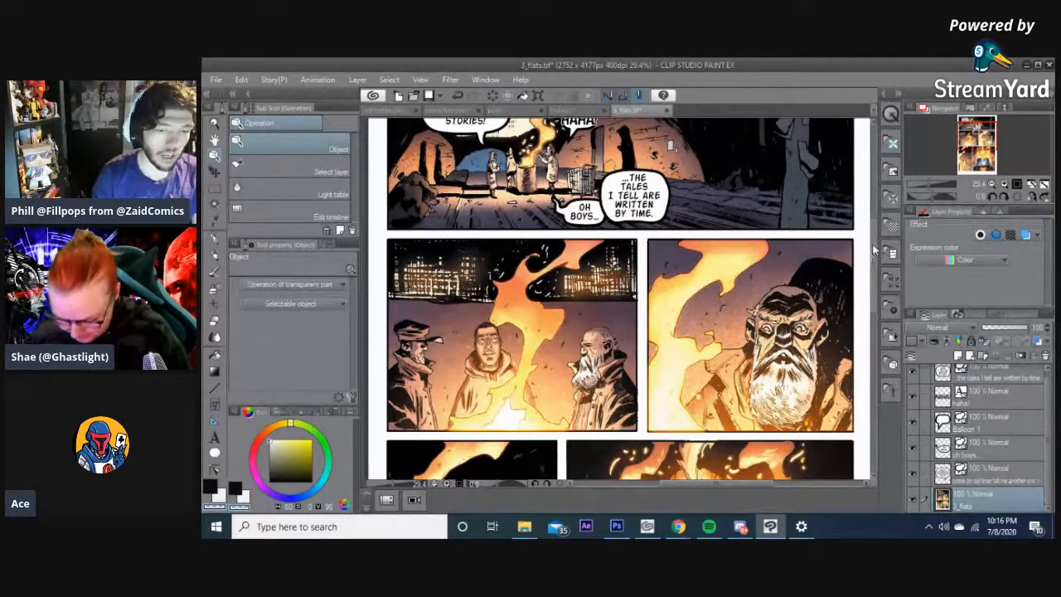
{"action": "left_click", "coordinate": [213, 436]}
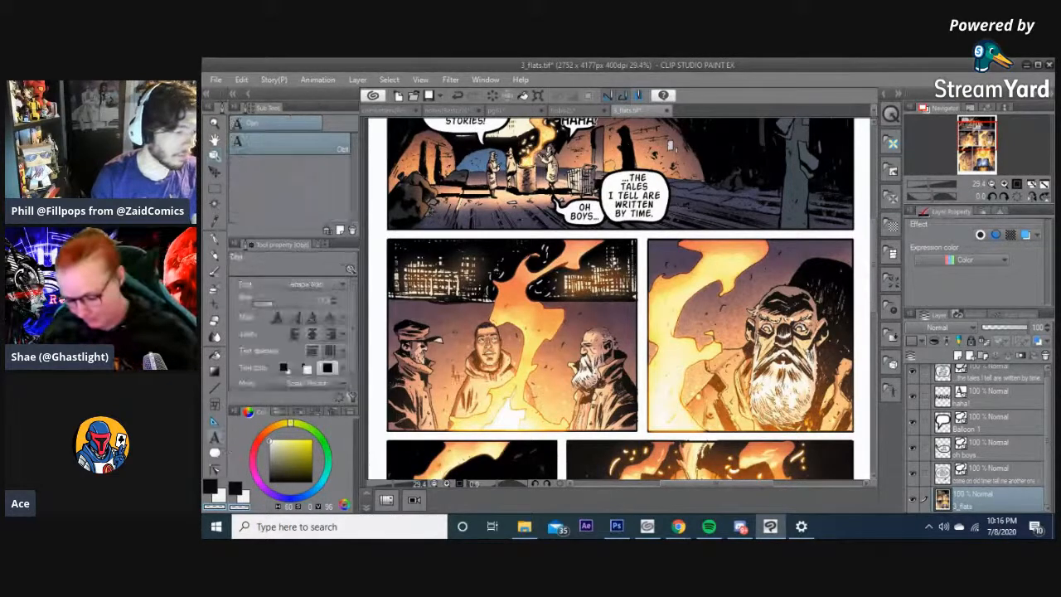
{"action": "left_click", "coordinate": [448, 329]}
{"action": "type", "text": "EVER GROWING ENDLESS"}
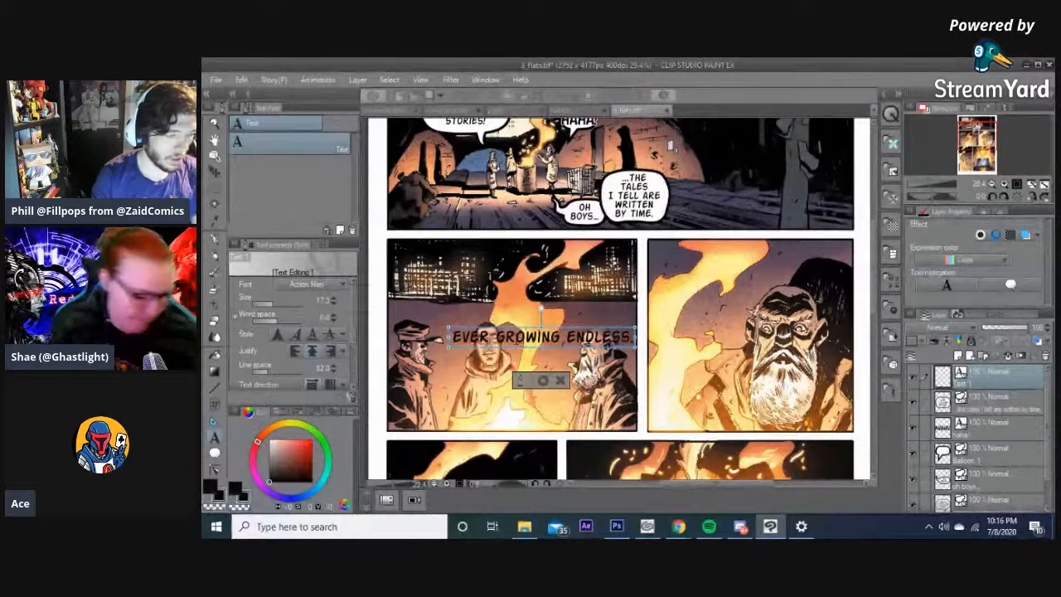
{"action": "left_click", "coordinate": [322, 301]}
{"action": "type", "text": "10.7"}
{"action": "key", "text": "Return"}
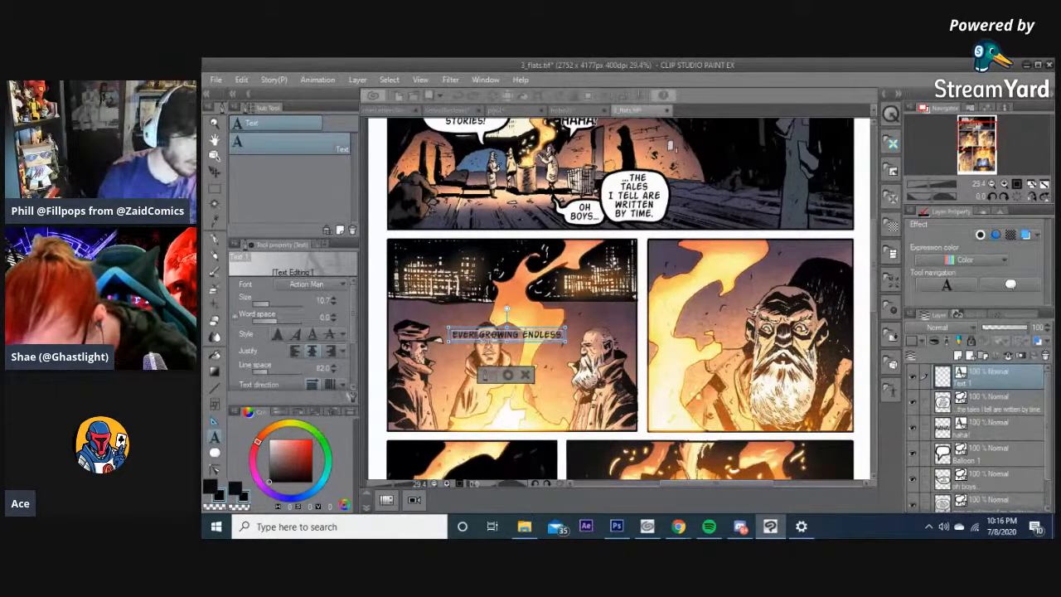
- Split "EVER GROWING ENDLESS." into three one-word lines and move it above the bearded man, over the city lights
{"action": "left_click", "coordinate": [479, 337]}
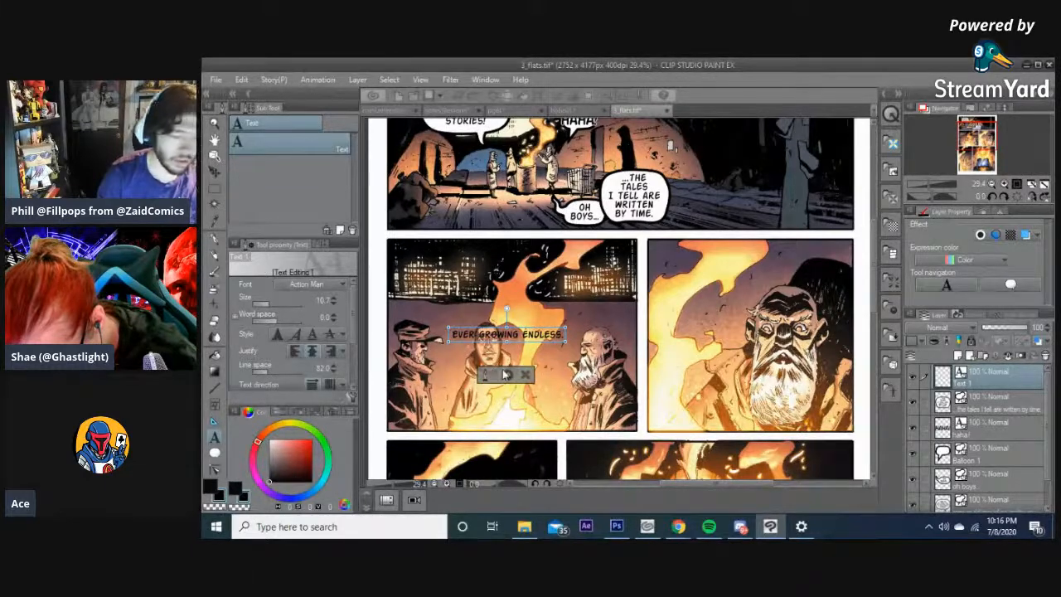
{"action": "key", "text": "Return"}
{"action": "left_click", "coordinate": [495, 344]}
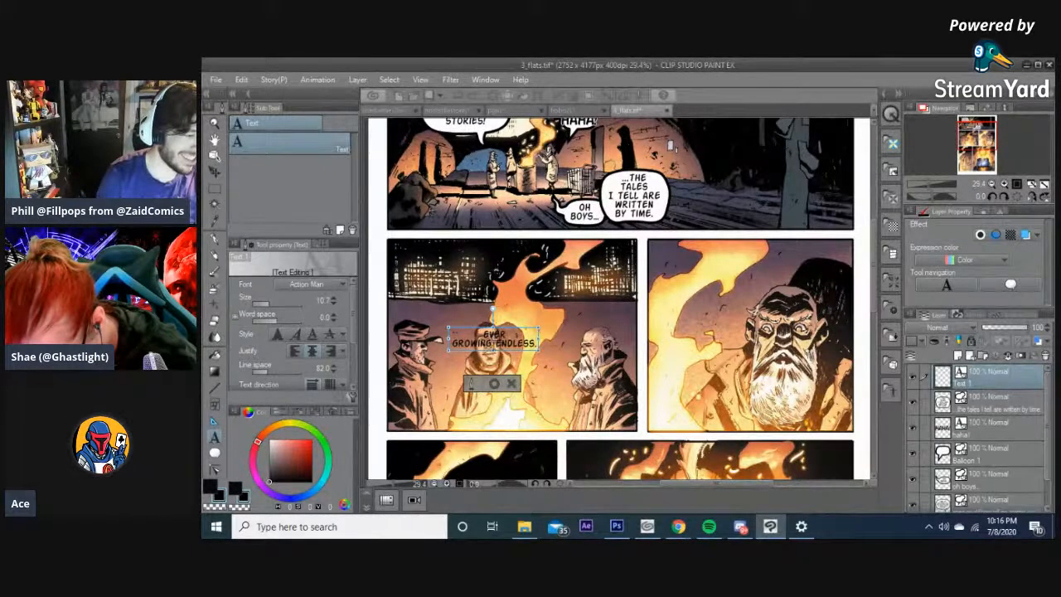
{"action": "key", "text": "BackSpace"}
{"action": "key", "text": "Return"}
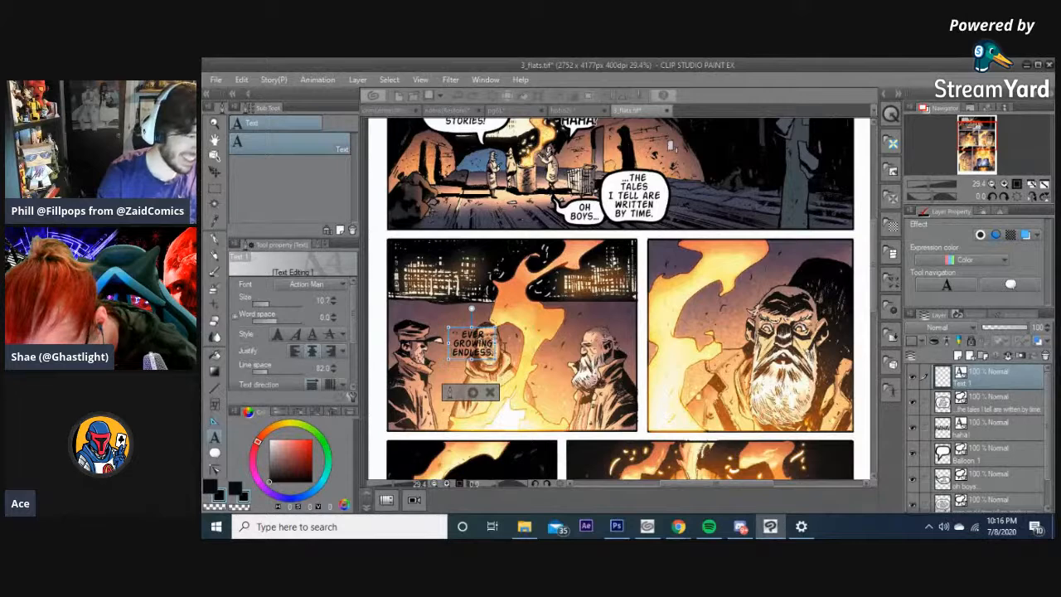
{"action": "left_click", "coordinate": [472, 393]}
{"action": "left_click_drag", "start_coordinate": [472, 343], "coordinate": [602, 280]}
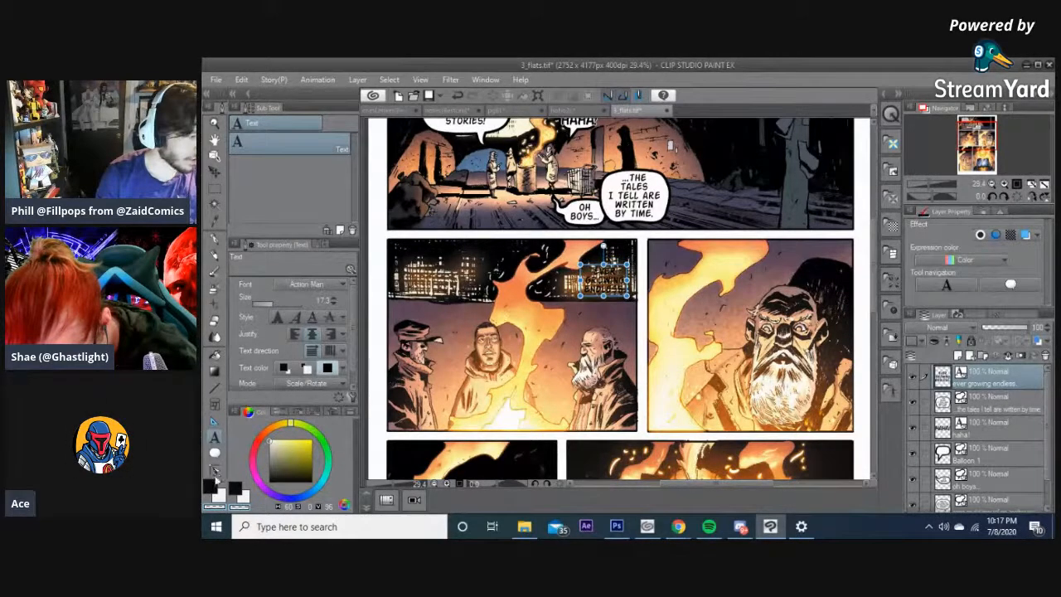
- Draw a closed curve balloon around the "EVER GROWING ENDLESS." text
{"action": "left_click", "coordinate": [215, 454]}
{"action": "scroll", "coordinate": [605, 282], "scroll_direction": "up", "scroll_amount": 4}
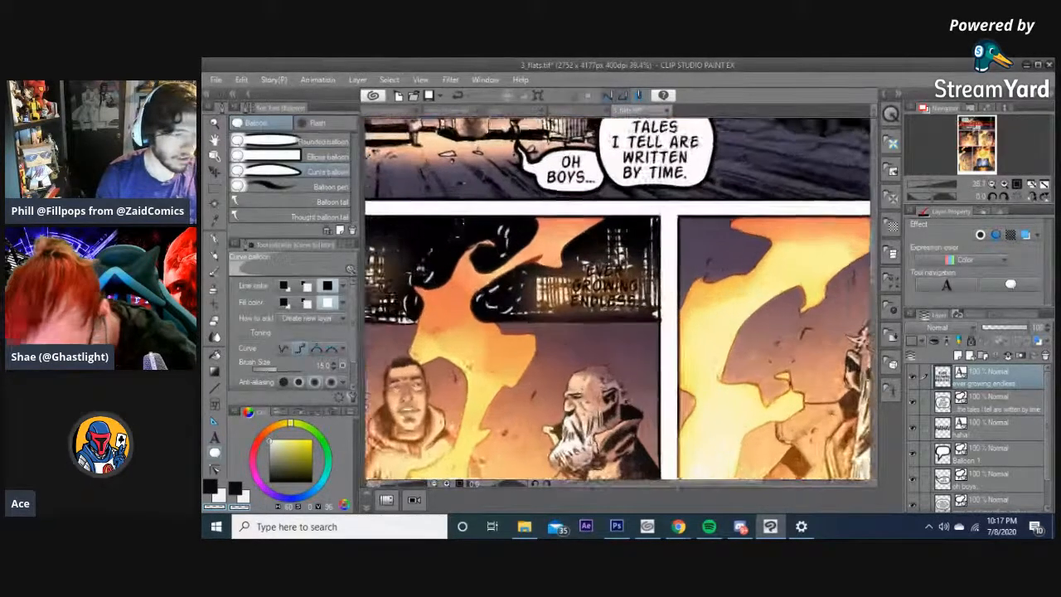
{"action": "left_click", "coordinate": [571, 250]}
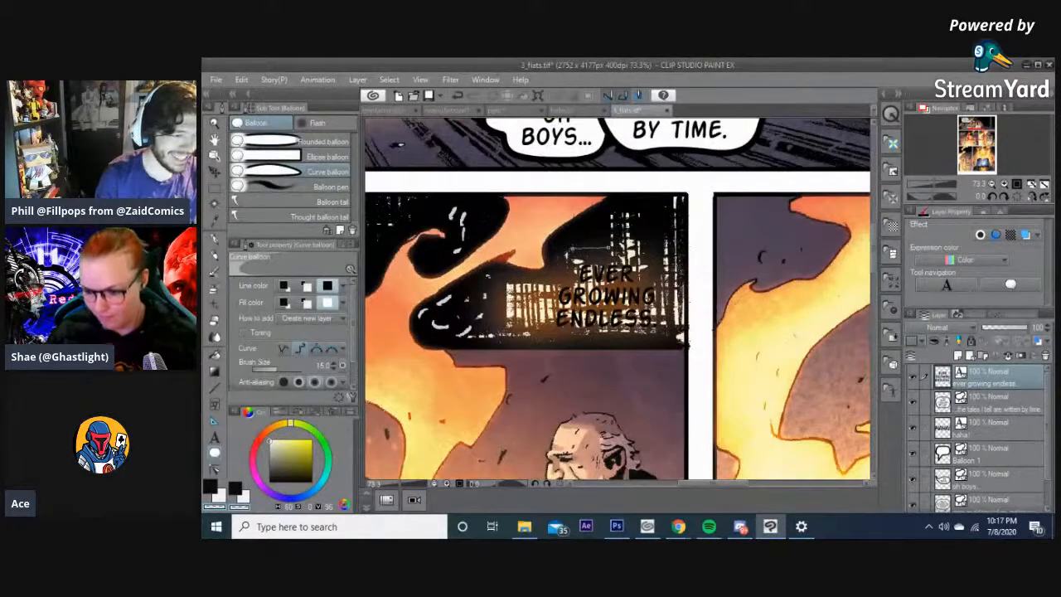
{"action": "left_click", "coordinate": [565, 254]}
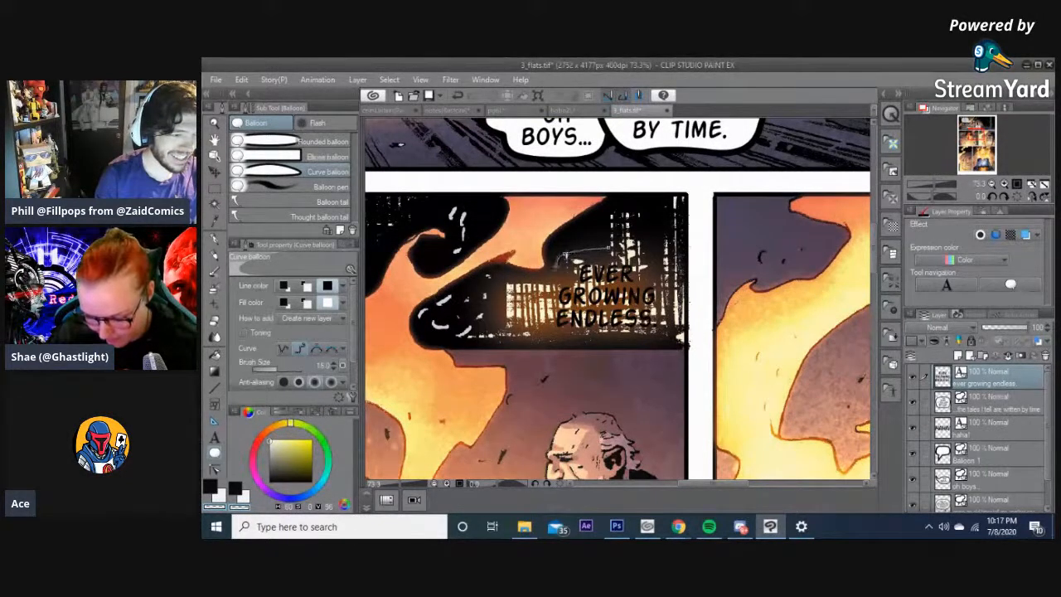
{"action": "left_click", "coordinate": [547, 336]}
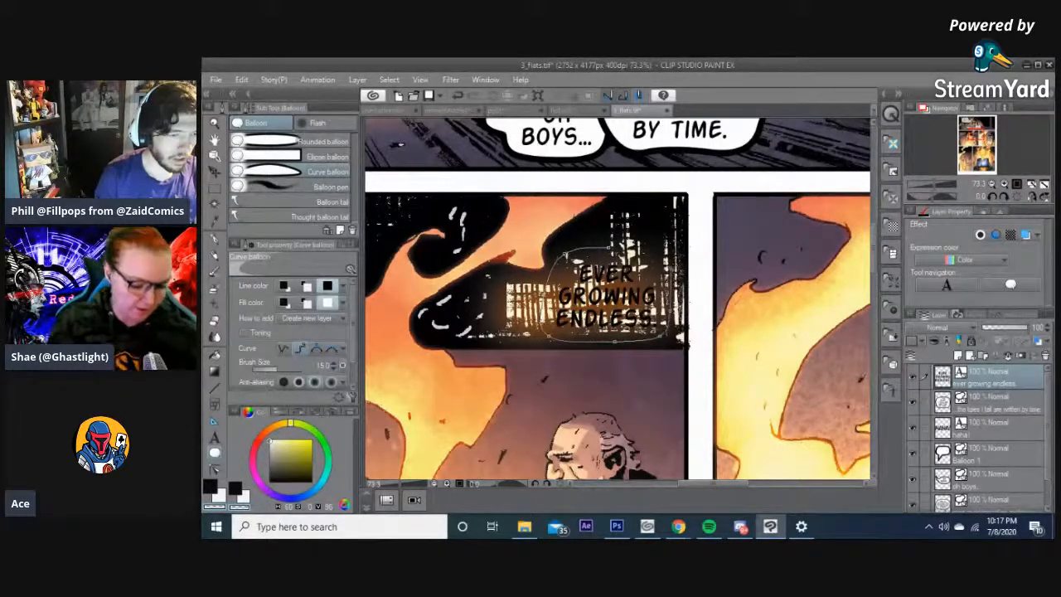
{"action": "left_click", "coordinate": [652, 248]}
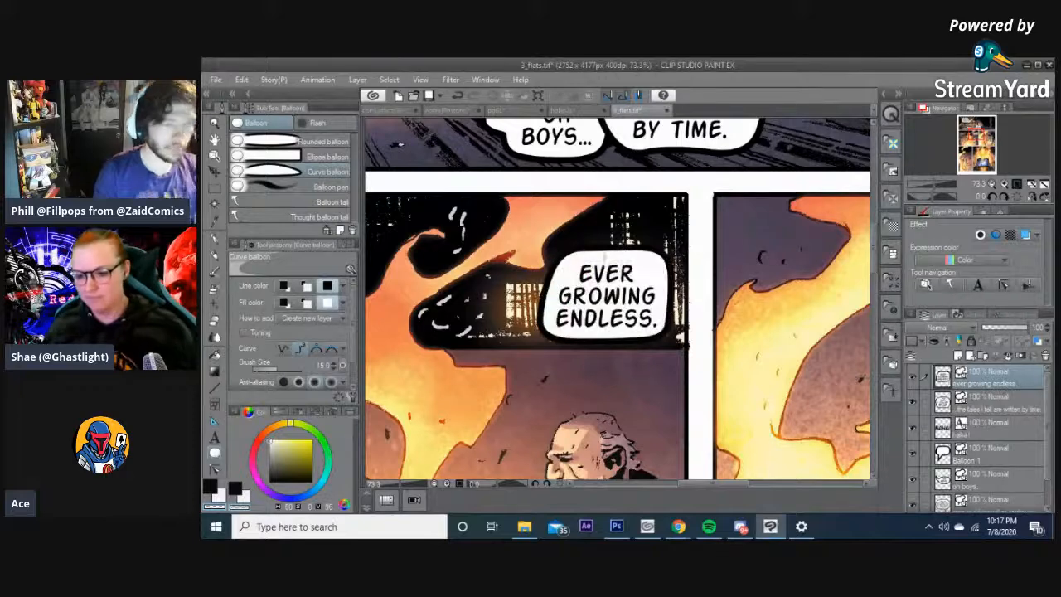
- Fine-tune the "EVER GROWING ENDLESS." balloon's outline, extending its left side and lower edge slightly around the text
{"action": "left_click", "coordinate": [216, 156]}
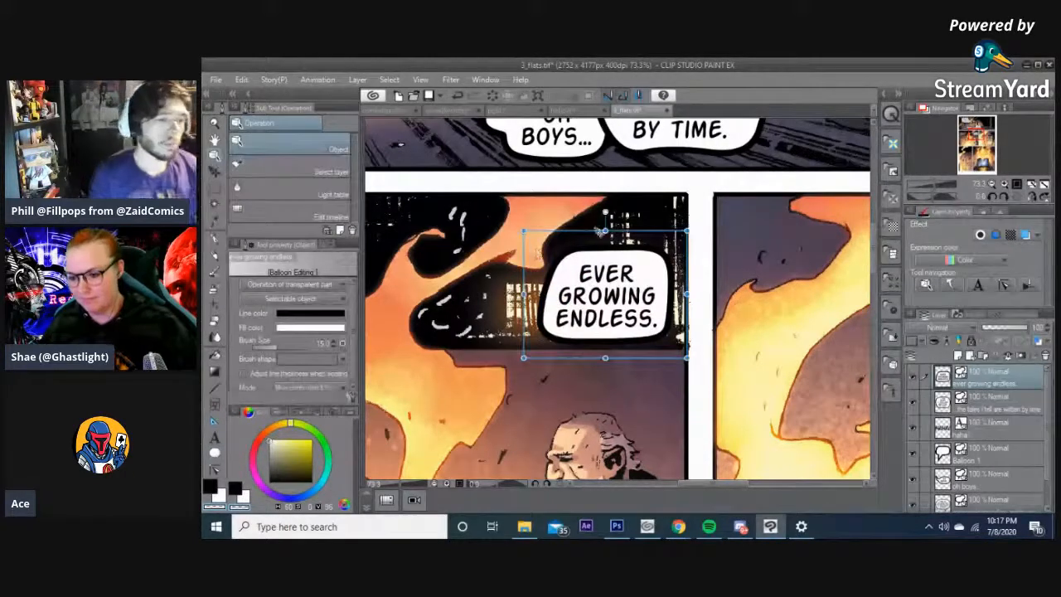
{"action": "left_click_drag", "start_coordinate": [606, 212], "coordinate": [603, 212]}
{"action": "left_click", "coordinate": [559, 382]}
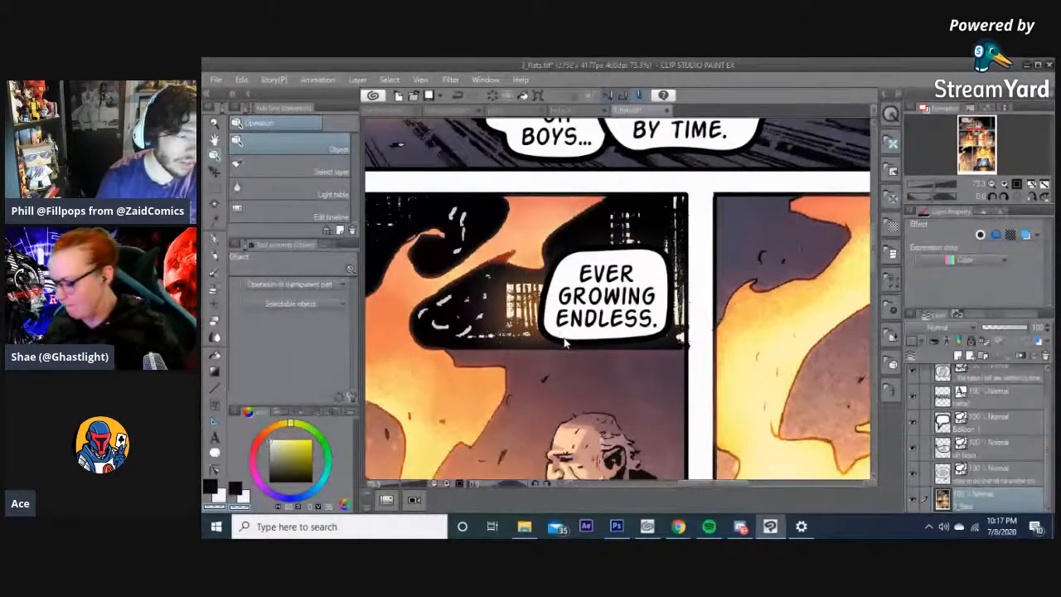
{"action": "left_click", "coordinate": [564, 340]}
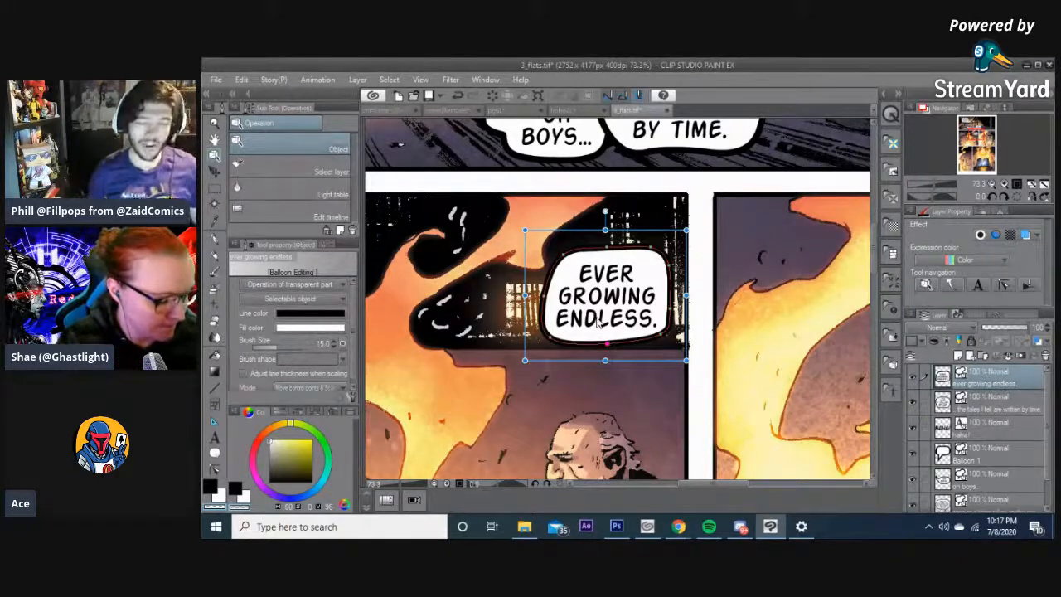
{"action": "left_click_drag", "start_coordinate": [526, 295], "coordinate": [520, 296]}
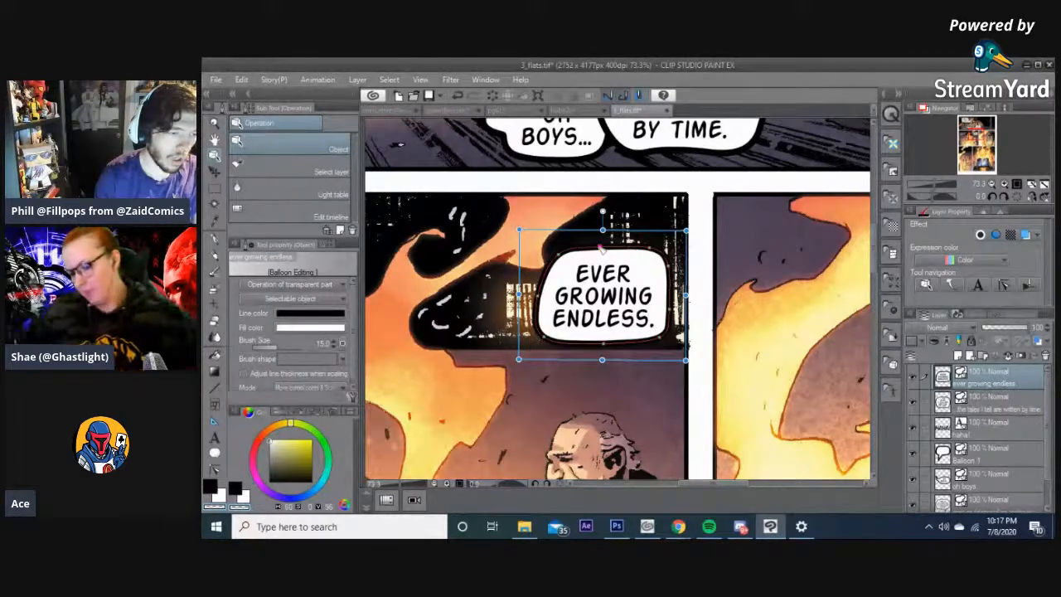
- Move the "EVER GROWING ENDLESS." balloon down slightly so it overlaps the skyline's lower edge
{"action": "left_click", "coordinate": [618, 386]}
{"action": "left_click_drag", "start_coordinate": [617, 343], "coordinate": [618, 358]}
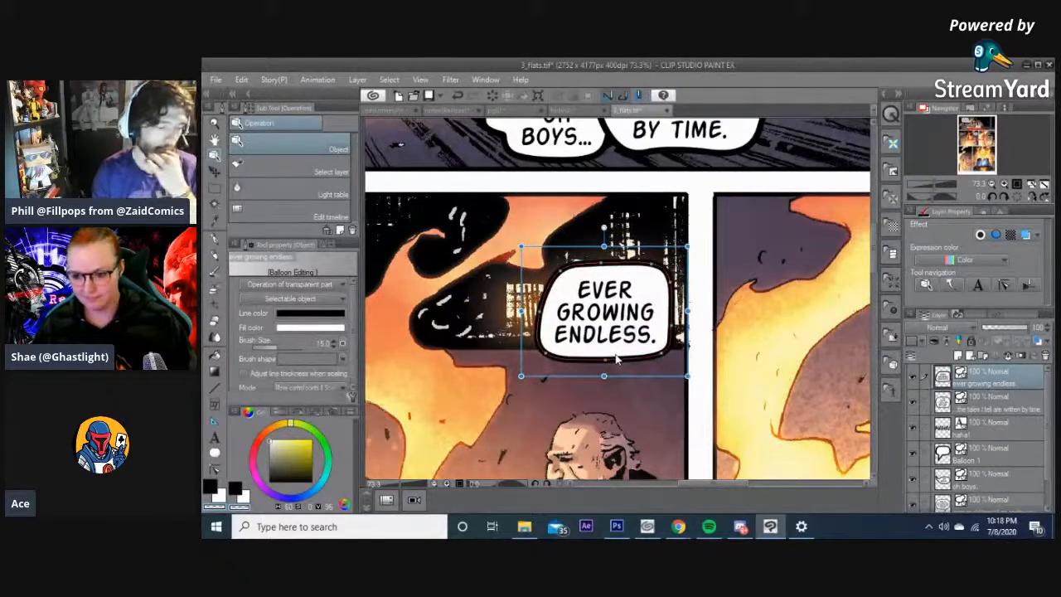
{"action": "left_click", "coordinate": [627, 393]}
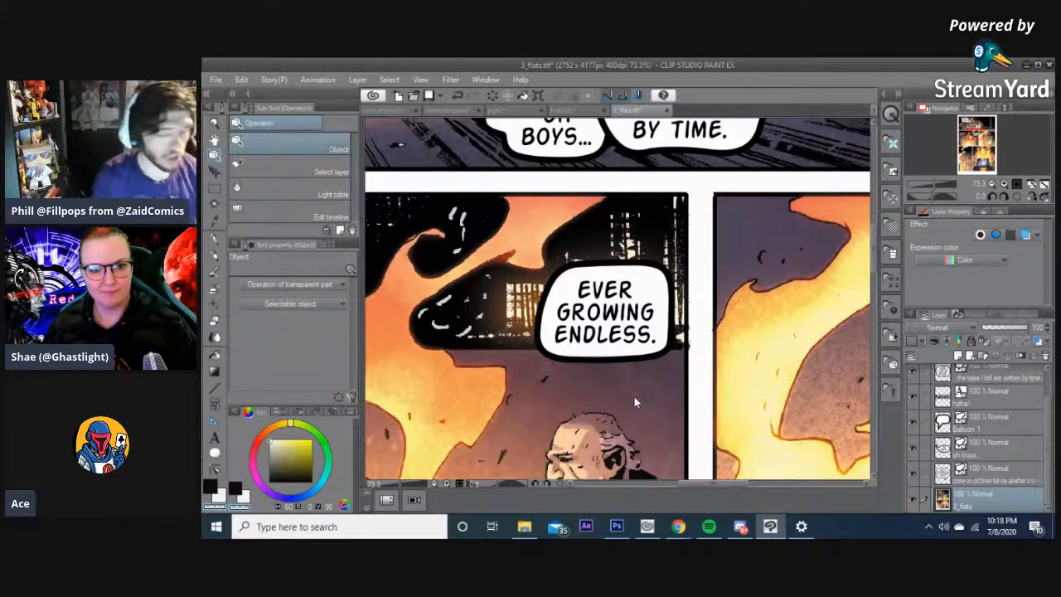
- Examine the "EVER GROWING ENDLESS." balloon's outline, text centering and placement against the surrounding panel art
{"action": "left_click", "coordinate": [572, 268]}
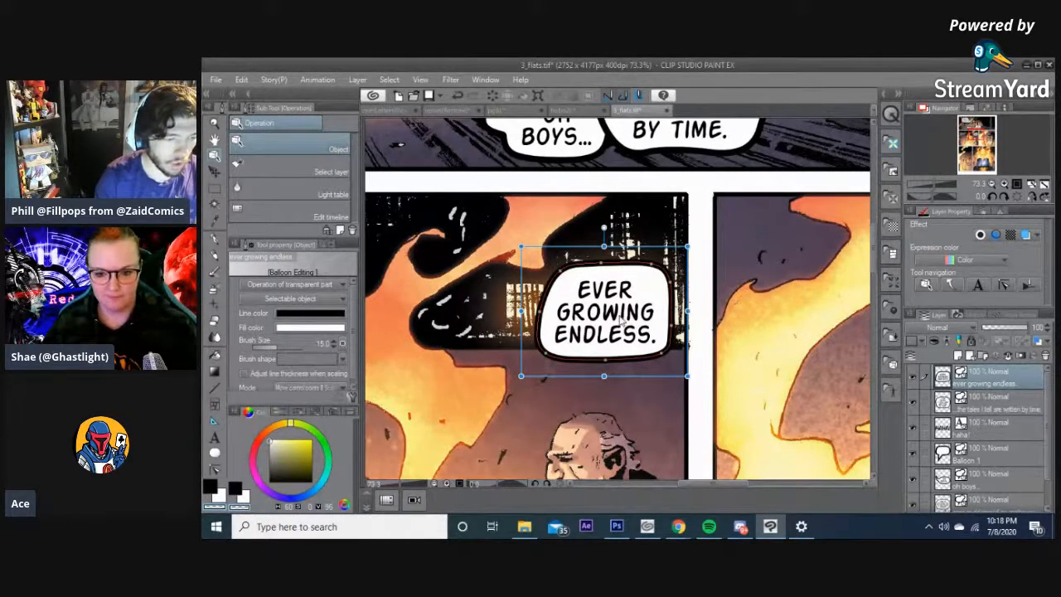
{"action": "left_click", "coordinate": [622, 318]}
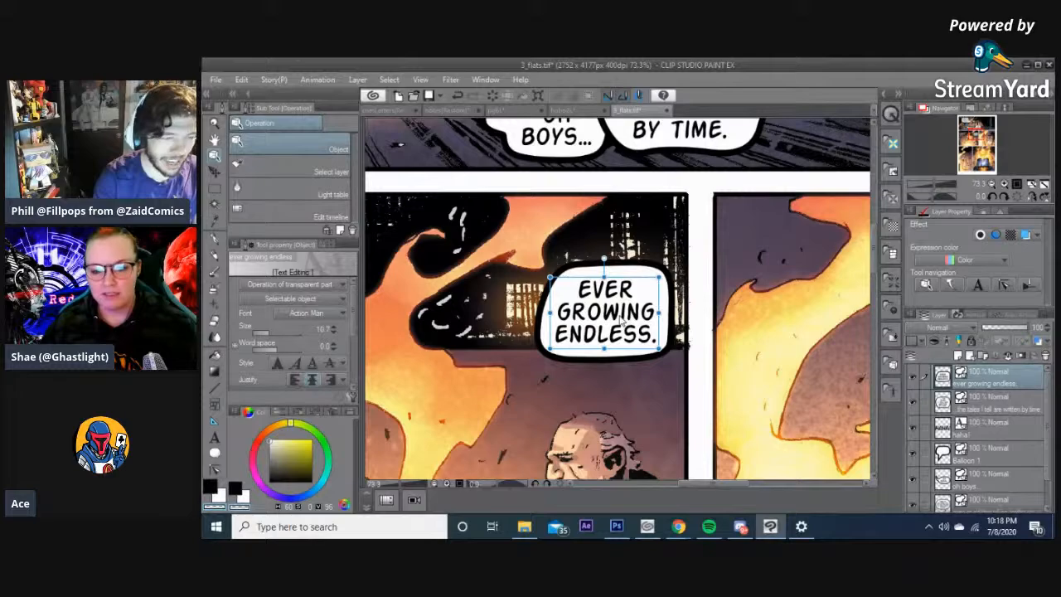
{"action": "left_click", "coordinate": [578, 233]}
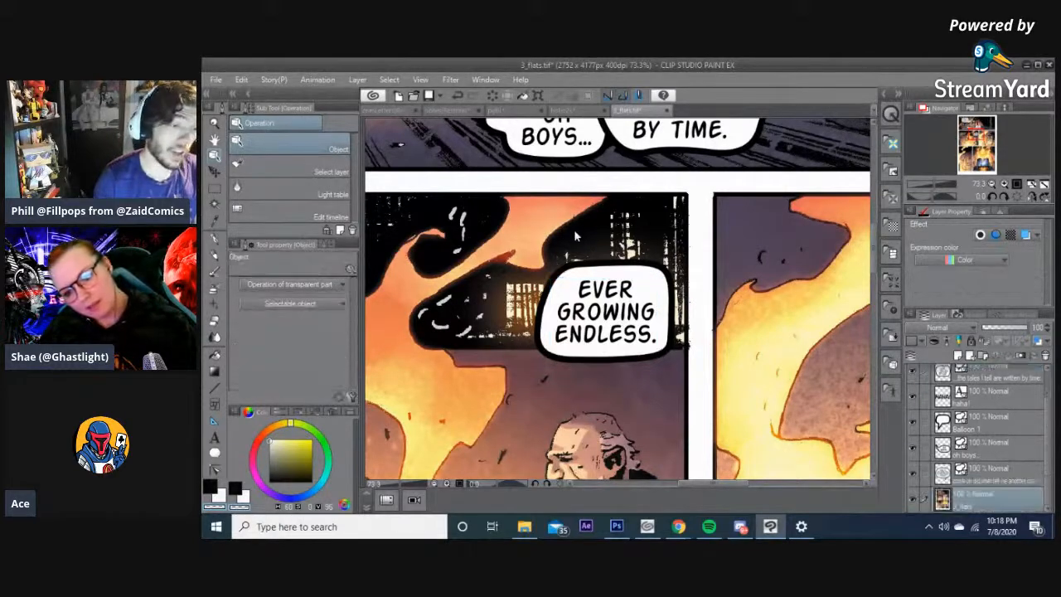
{"action": "scroll", "coordinate": [547, 299], "scroll_direction": "down", "scroll_amount": 2}
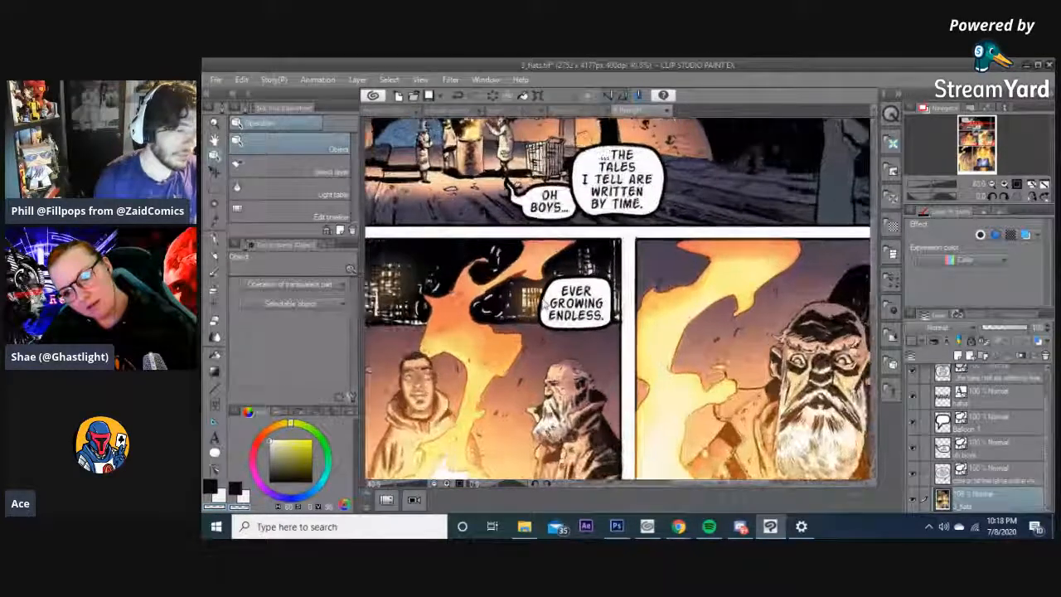
{"action": "left_click", "coordinate": [548, 286]}
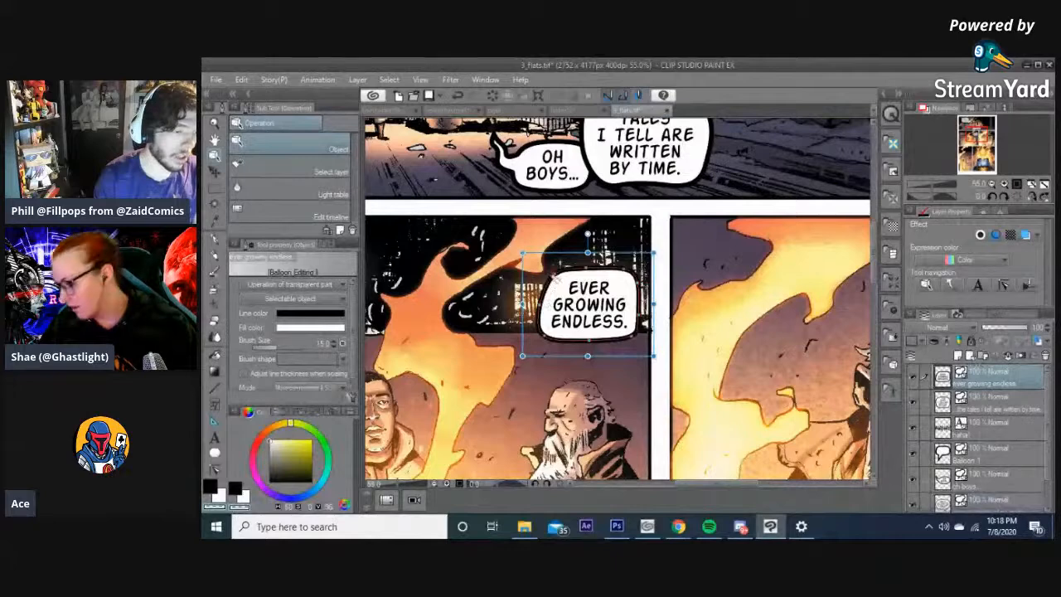
{"action": "double_click", "coordinate": [616, 318]}
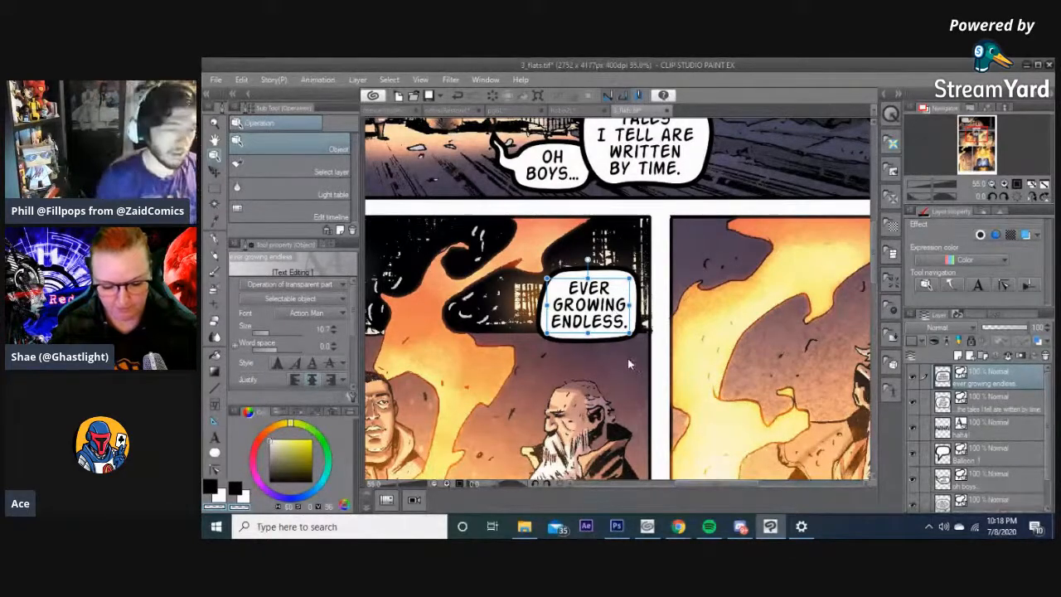
{"action": "left_click", "coordinate": [605, 351]}
{"action": "scroll", "coordinate": [605, 351], "scroll_direction": "down", "scroll_amount": 3}
{"action": "left_click_drag", "start_coordinate": [625, 363], "coordinate": [759, 305]}
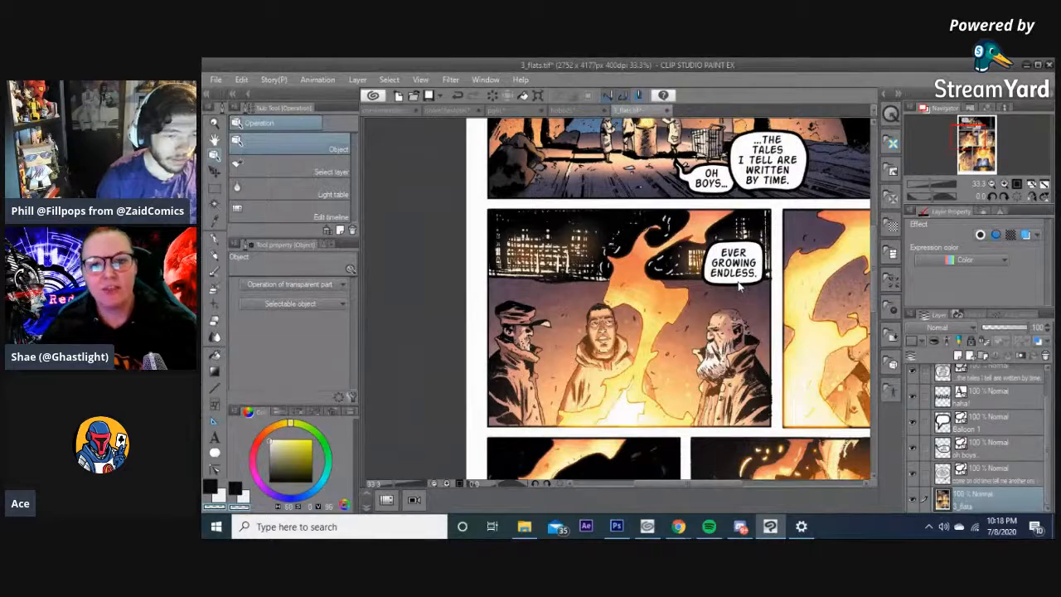
{"action": "left_click", "coordinate": [735, 286]}
{"action": "scroll", "coordinate": [745, 286], "scroll_direction": "up", "scroll_amount": 2}
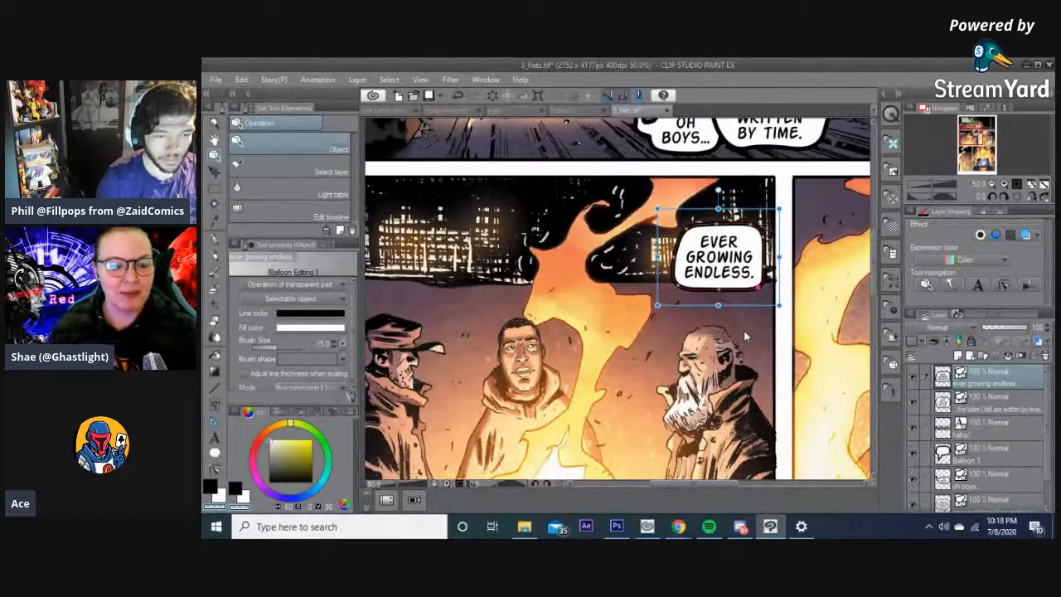
{"action": "left_click", "coordinate": [743, 329]}
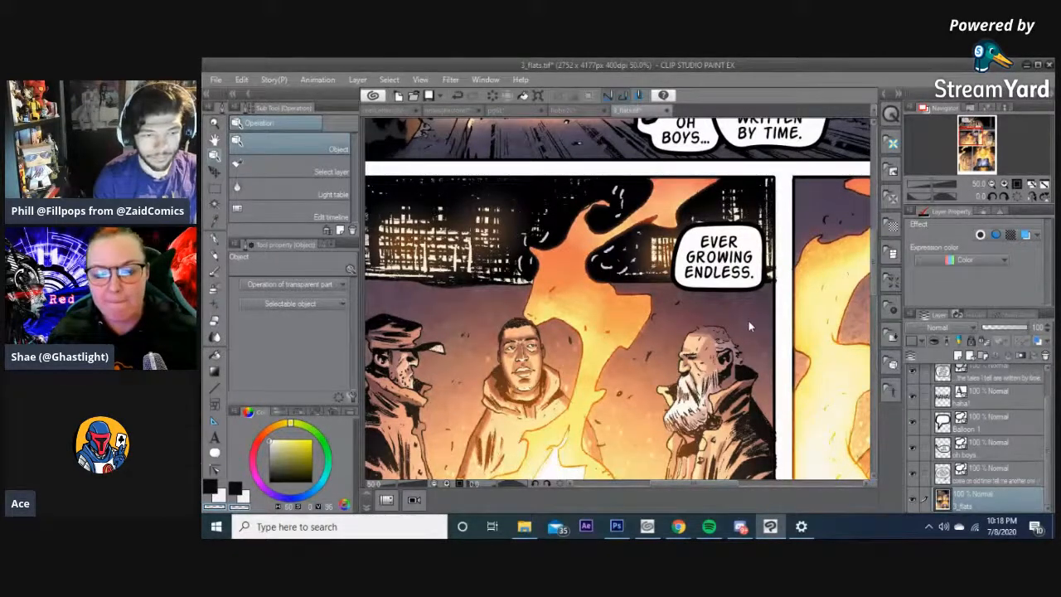
{"action": "scroll", "coordinate": [748, 321], "scroll_direction": "down", "scroll_amount": 2}
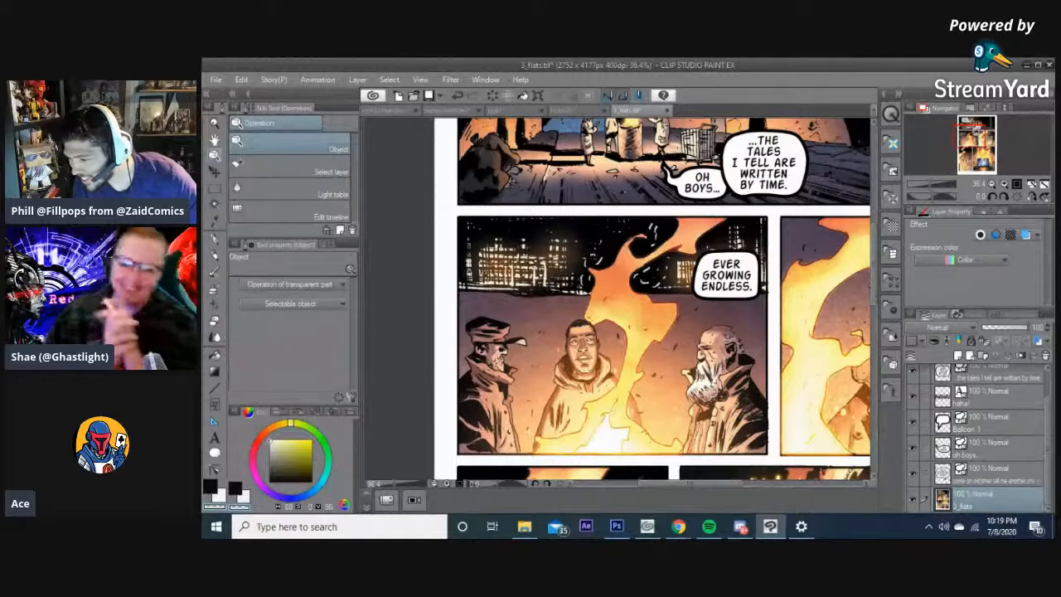
- Nudge the "EVER GROWING ENDLESS." balloon slightly left, away from the panel's border
{"action": "left_click", "coordinate": [717, 305]}
{"action": "left_click_drag", "start_coordinate": [735, 297], "coordinate": [732, 299]}
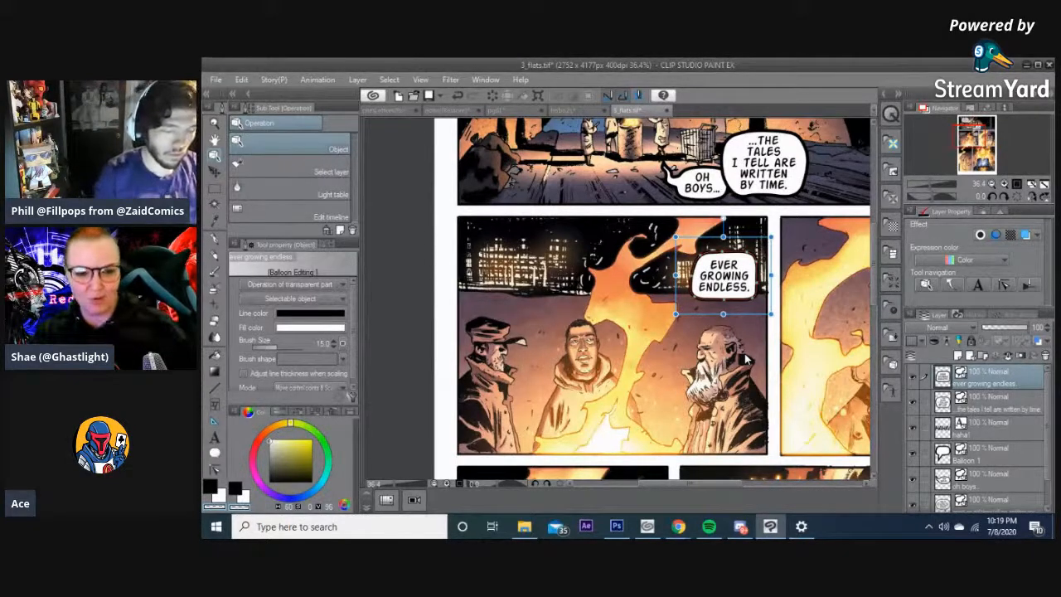
{"action": "left_click", "coordinate": [719, 355]}
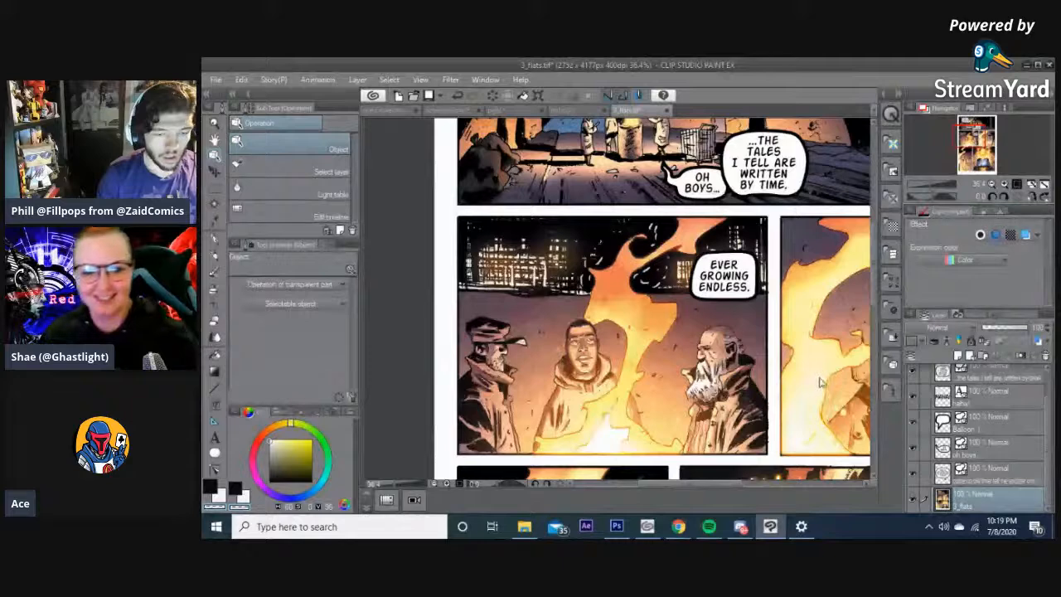
- Lower the "EVER GROWING ENDLESS." balloon slightly so it sits a little further below the skyline's edge
{"action": "left_click_drag", "start_coordinate": [874, 287], "coordinate": [873, 290]}
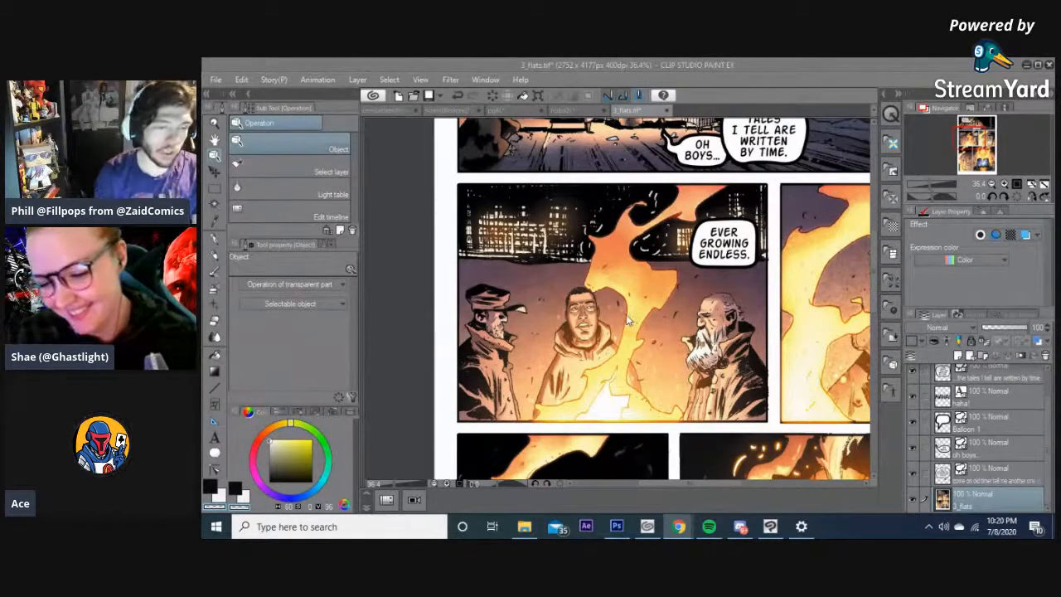
{"action": "left_click", "coordinate": [718, 237]}
{"action": "scroll", "coordinate": [707, 210], "scroll_direction": "up", "scroll_amount": 1}
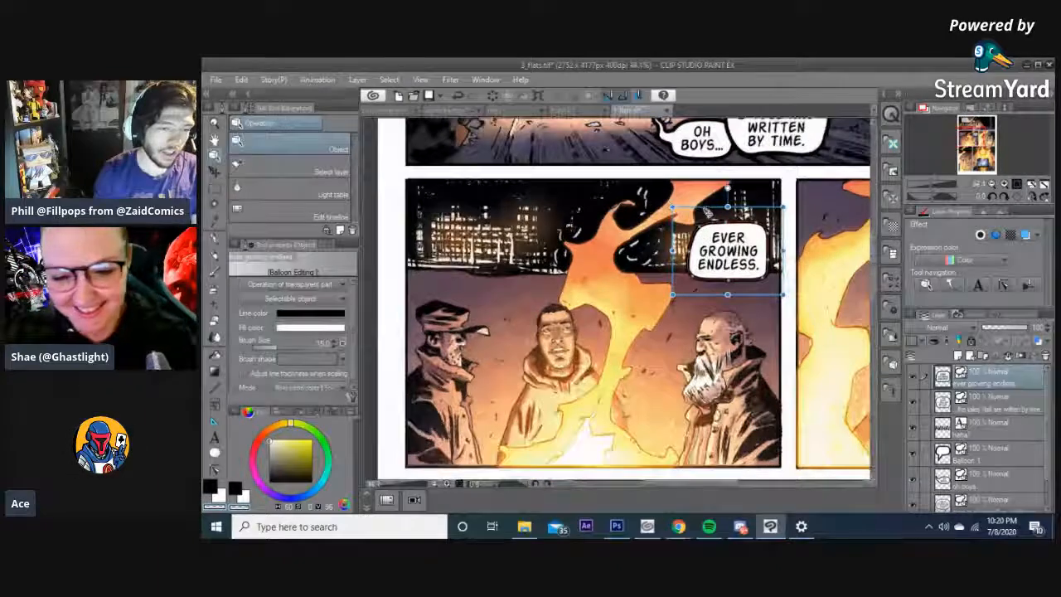
{"action": "scroll", "coordinate": [705, 209], "scroll_direction": "up", "scroll_amount": 1}
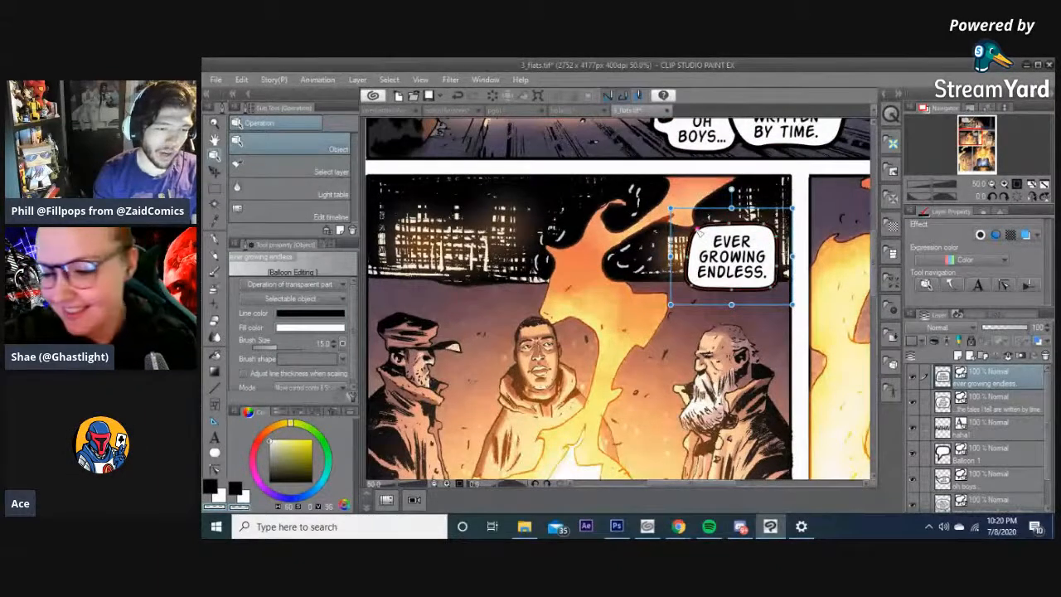
{"action": "left_click", "coordinate": [639, 272]}
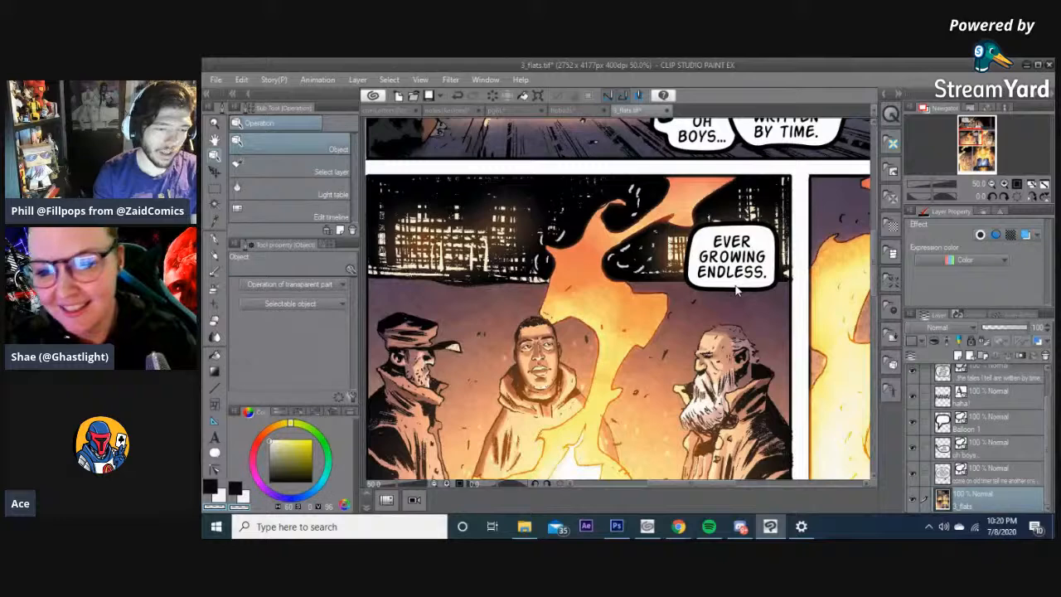
{"action": "left_click", "coordinate": [736, 289]}
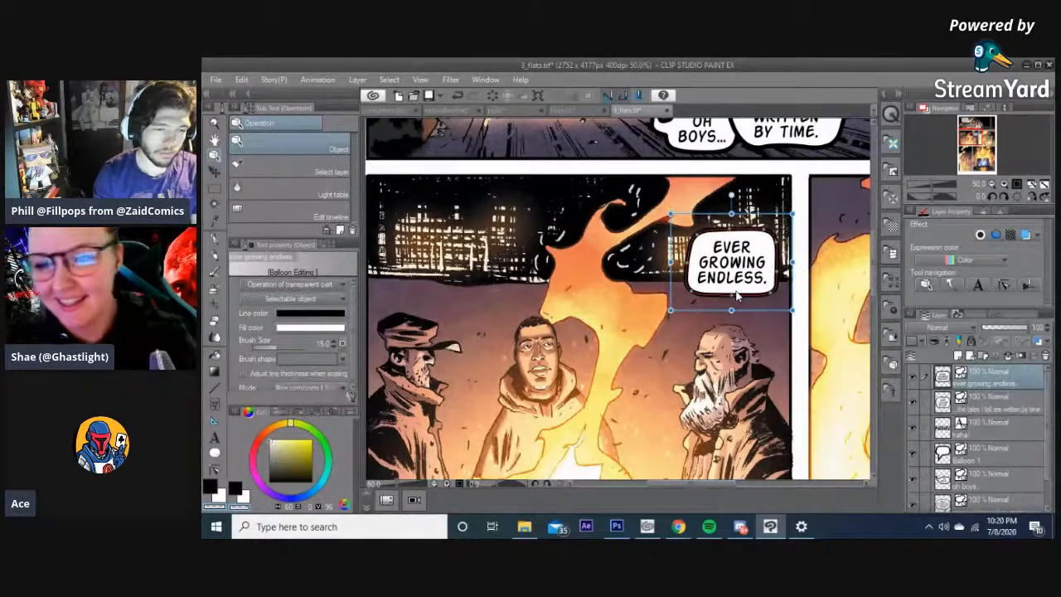
{"action": "left_click_drag", "start_coordinate": [735, 289], "coordinate": [736, 288]}
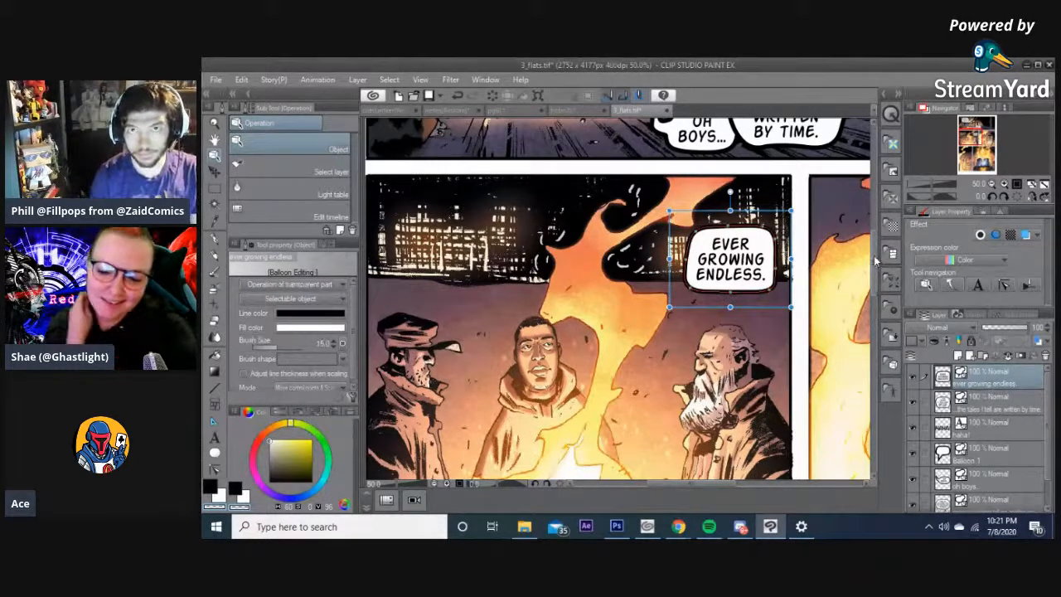
{"action": "left_click_drag", "start_coordinate": [875, 261], "coordinate": [876, 268]}
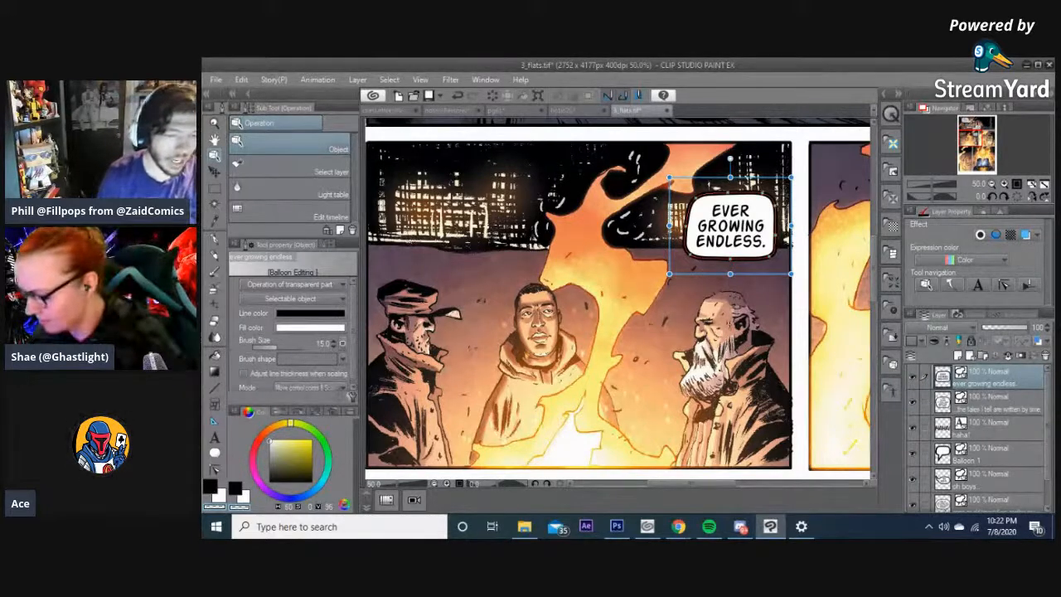
{"action": "left_click", "coordinate": [752, 305]}
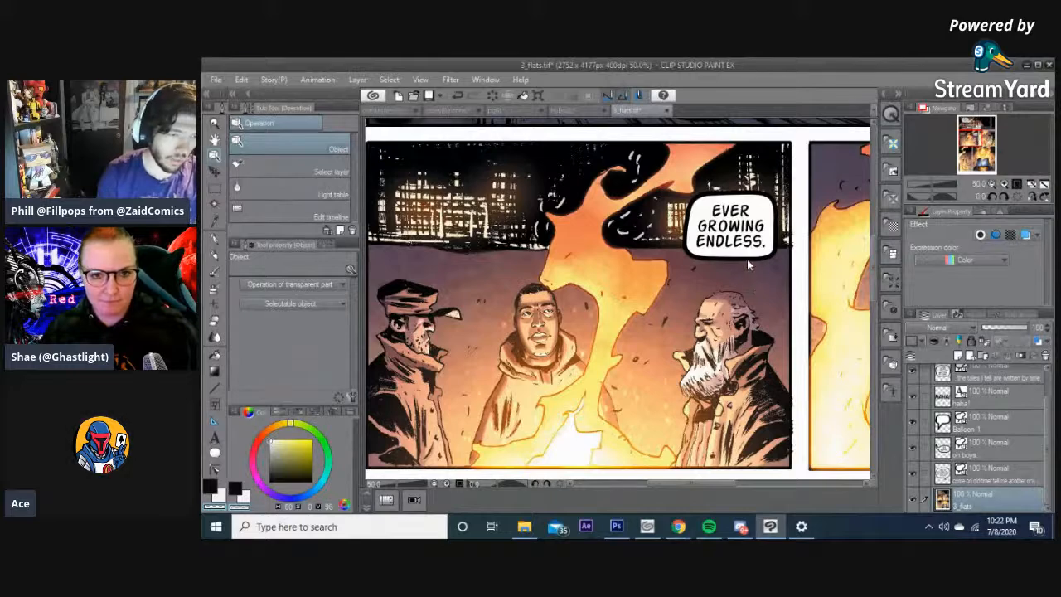
- Fine-tune the "EVER GROWING ENDLESS." balloon's placement above the bearded man, trying it slightly lower and further left before shifting it back up and right
{"action": "left_click", "coordinate": [746, 262]}
{"action": "left_click_drag", "start_coordinate": [747, 264], "coordinate": [745, 269]}
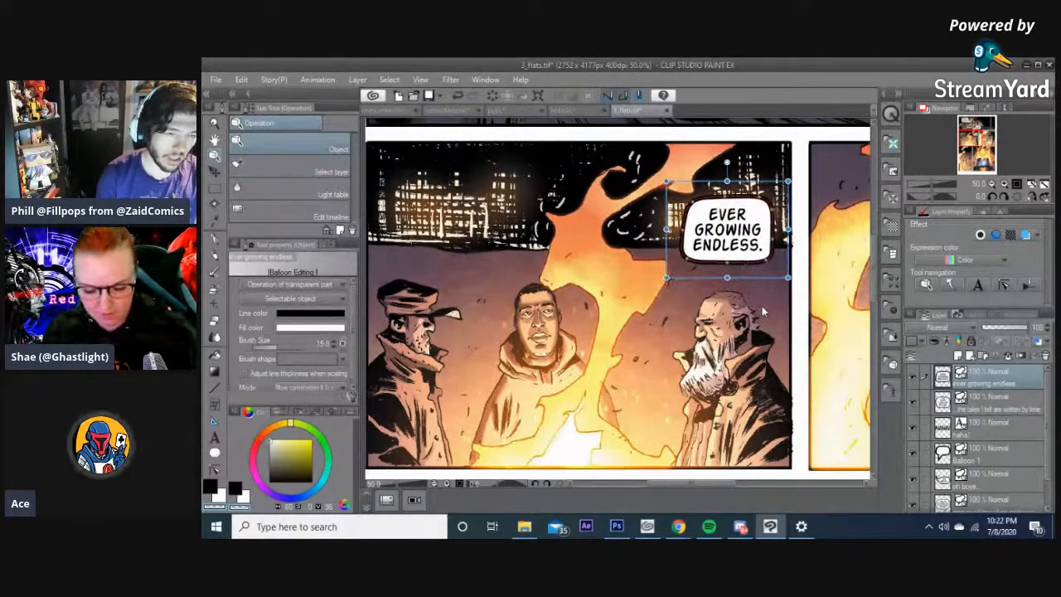
{"action": "left_click", "coordinate": [760, 304]}
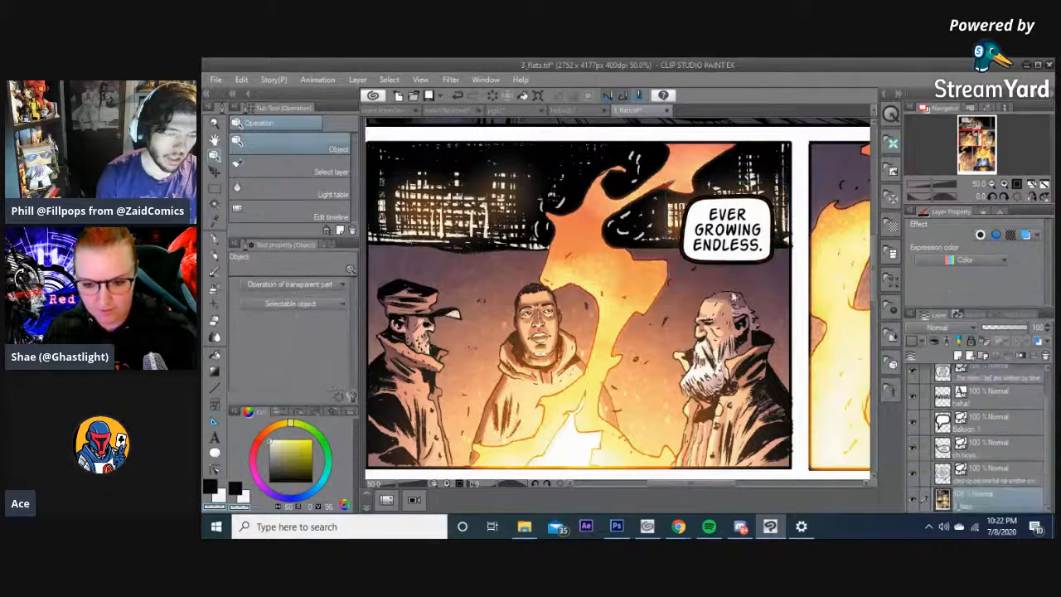
{"action": "left_click", "coordinate": [696, 262]}
{"action": "scroll", "coordinate": [696, 262], "scroll_direction": "up", "scroll_amount": 1}
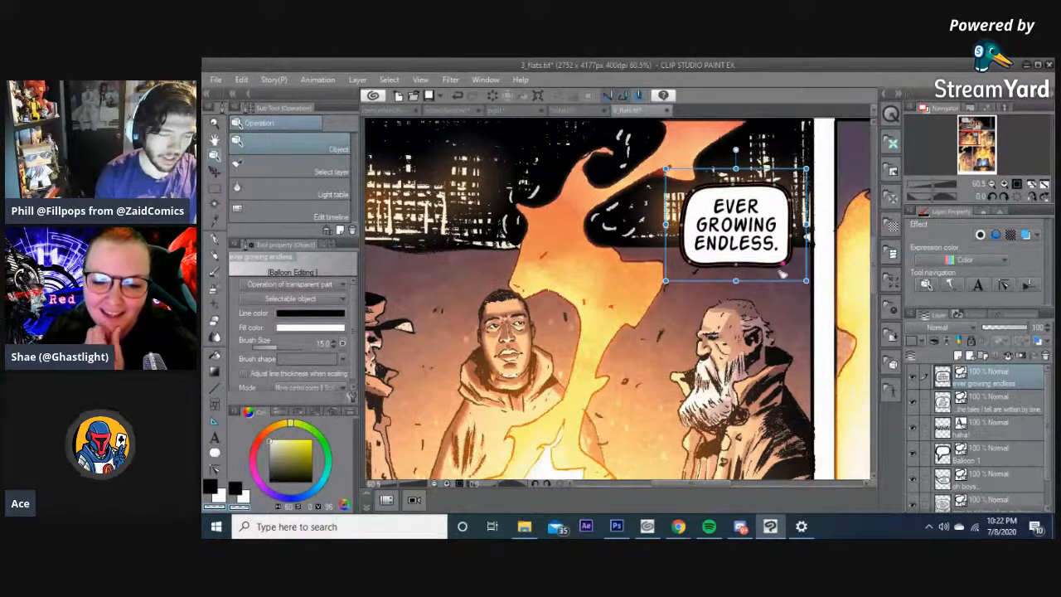
{"action": "left_click", "coordinate": [766, 311]}
{"action": "scroll", "coordinate": [751, 297], "scroll_direction": "down", "scroll_amount": 2}
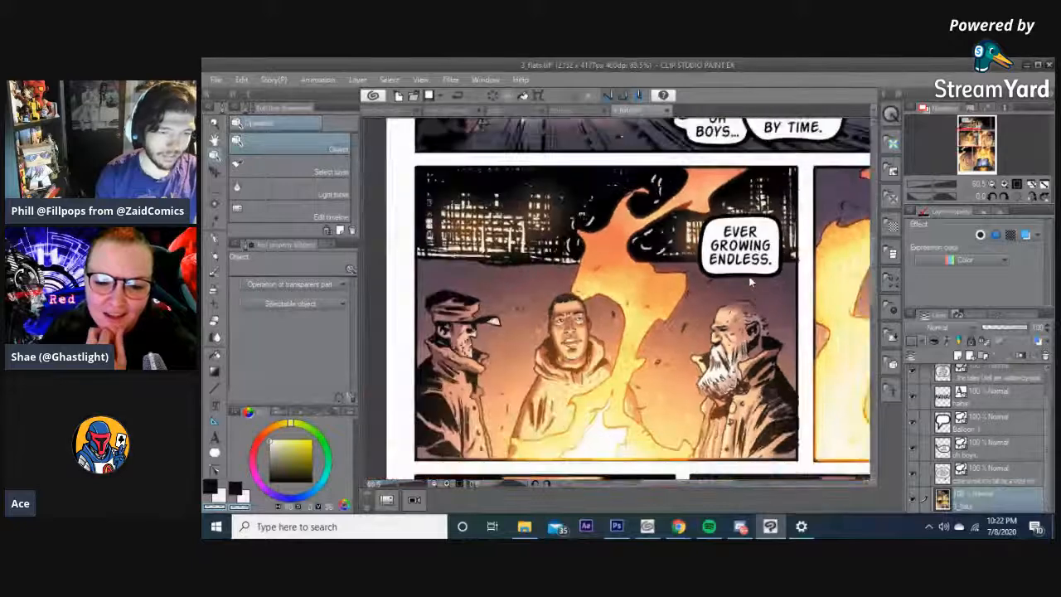
{"action": "left_click", "coordinate": [749, 280]}
{"action": "left_click_drag", "start_coordinate": [749, 278], "coordinate": [751, 276]}
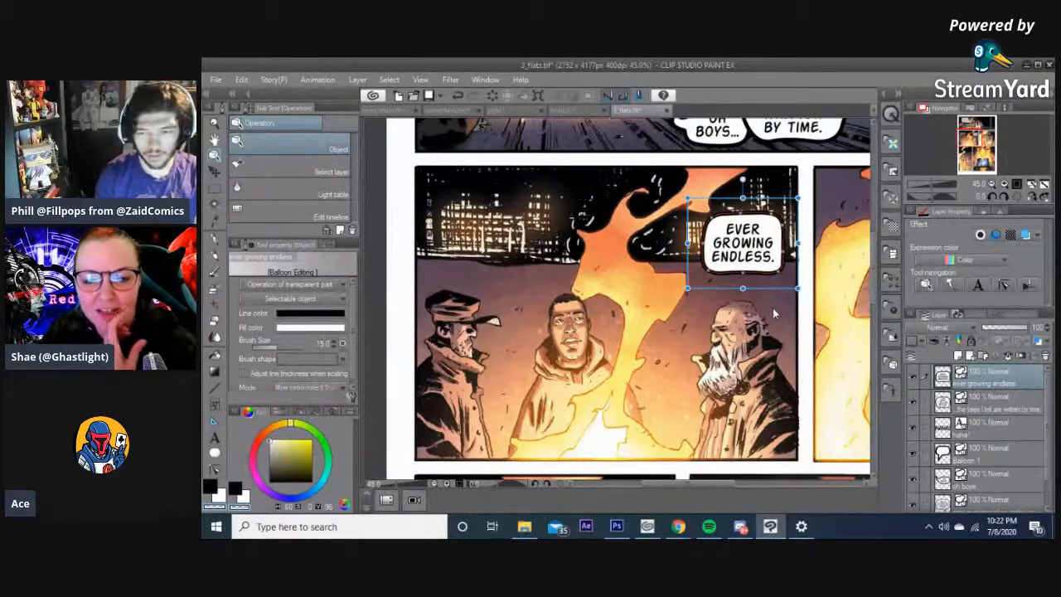
{"action": "left_click", "coordinate": [772, 301]}
- Examine how the "EVER GROWING ENDLESS." balloon reads against the neighbouring panels and the balloons above it
{"action": "scroll", "coordinate": [759, 308], "scroll_direction": "down", "scroll_amount": 2}
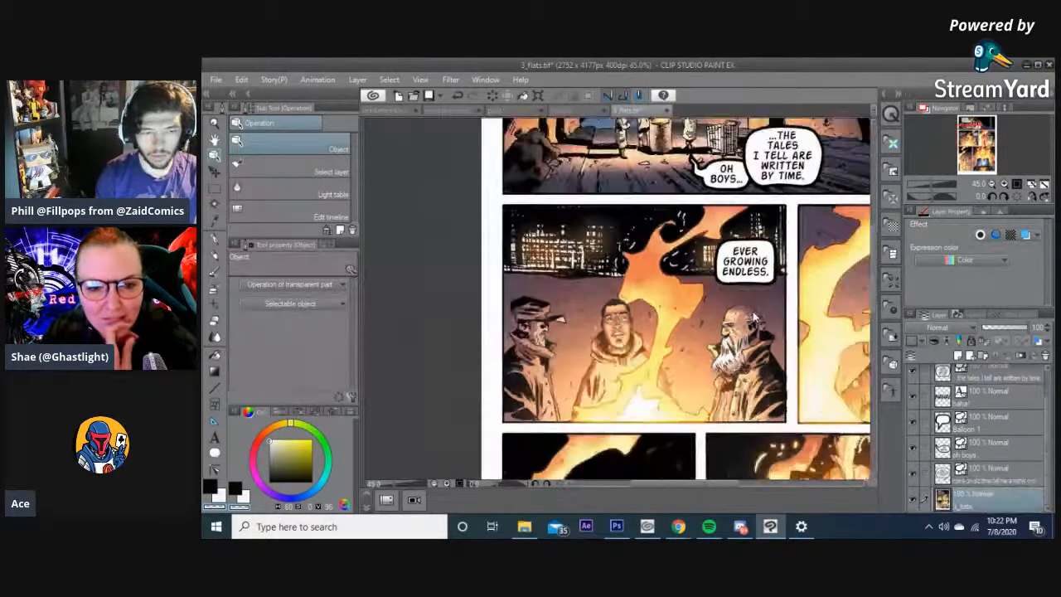
{"action": "left_click_drag", "start_coordinate": [751, 312], "coordinate": [696, 297]}
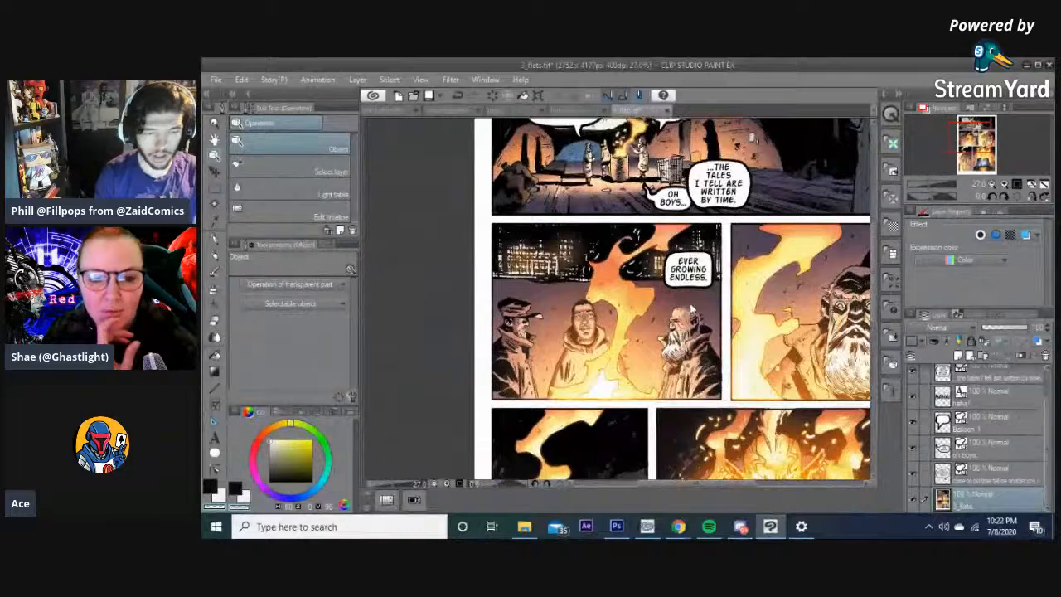
{"action": "scroll", "coordinate": [690, 304], "scroll_direction": "up", "scroll_amount": 2}
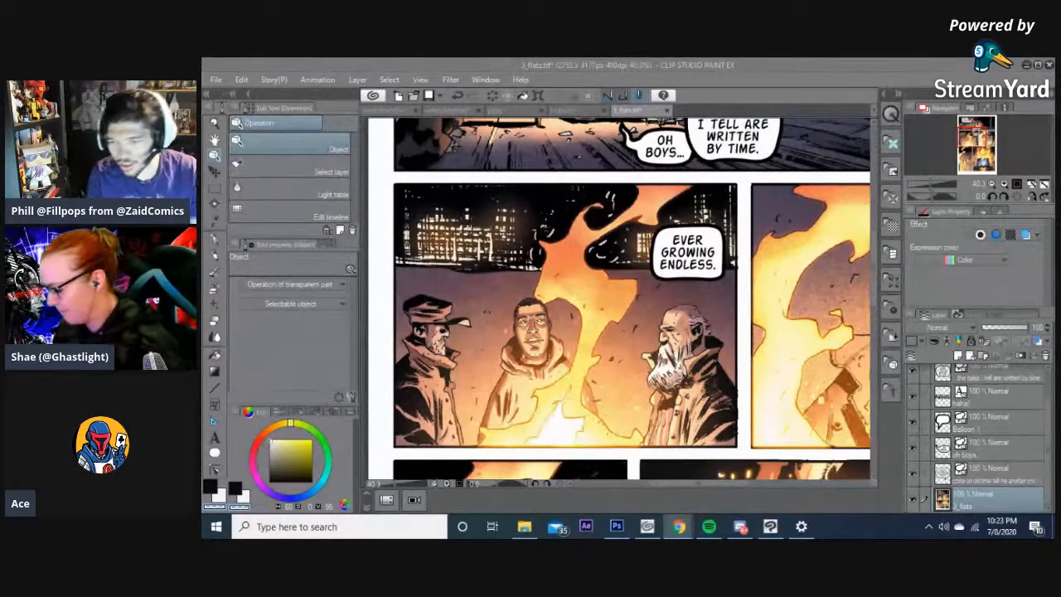
{"action": "left_click", "coordinate": [825, 63]}
{"action": "scroll", "coordinate": [757, 294], "scroll_direction": "down", "scroll_amount": 2}
{"action": "scroll", "coordinate": [757, 294], "scroll_direction": "up", "scroll_amount": 2}
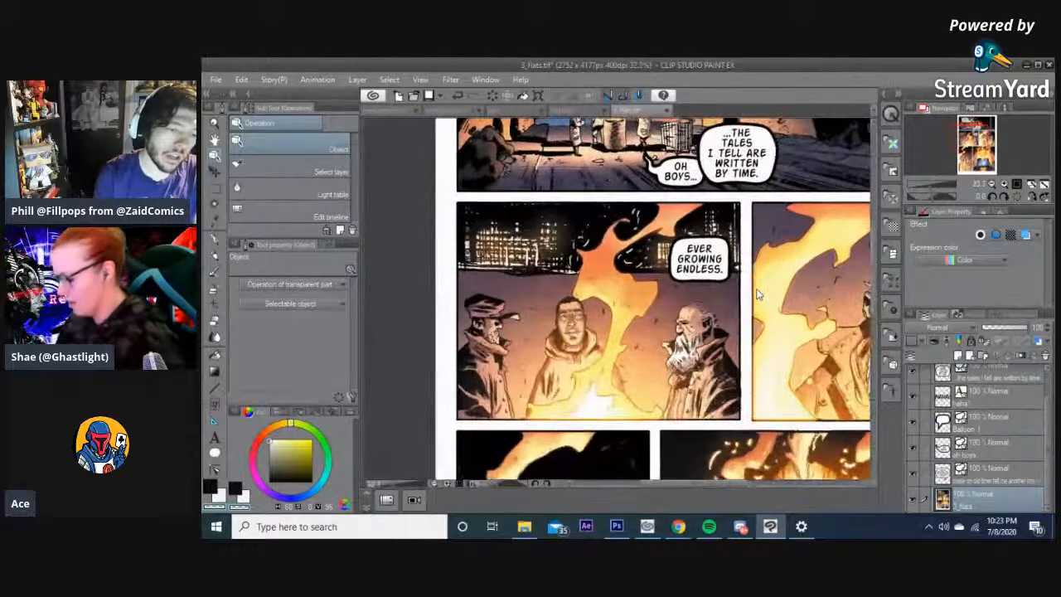
{"action": "scroll", "coordinate": [759, 294], "scroll_direction": "up", "scroll_amount": 1}
{"action": "scroll", "coordinate": [758, 294], "scroll_direction": "down", "scroll_amount": 1}
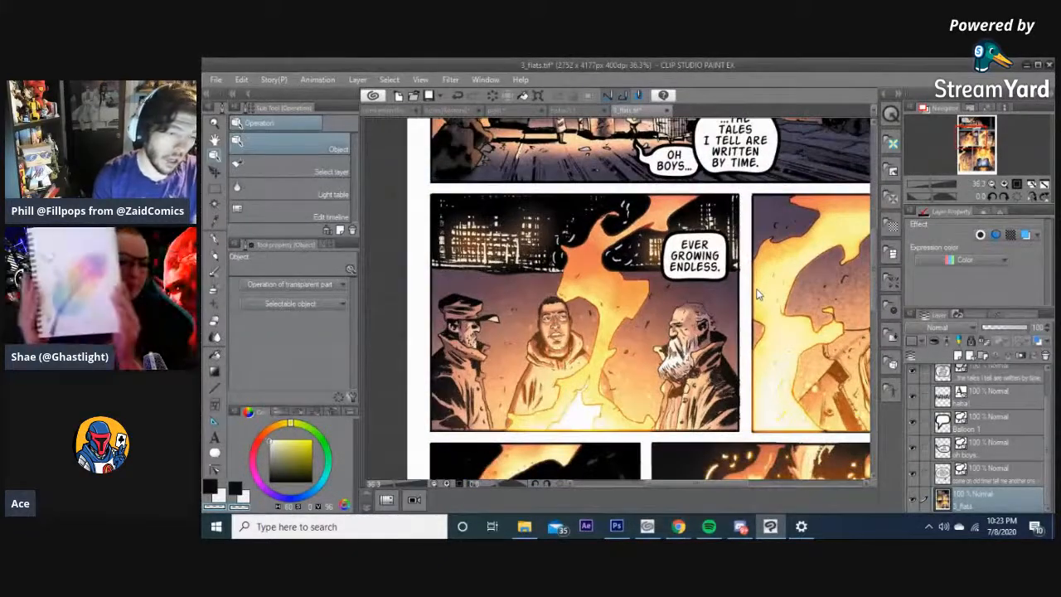
{"action": "mouse_move", "coordinate": [721, 483]}
{"action": "left_mouse_down"}
{"action": "mouse_move", "coordinate": [710, 486]}
{"action": "mouse_move", "coordinate": [725, 484]}
{"action": "left_mouse_up"}
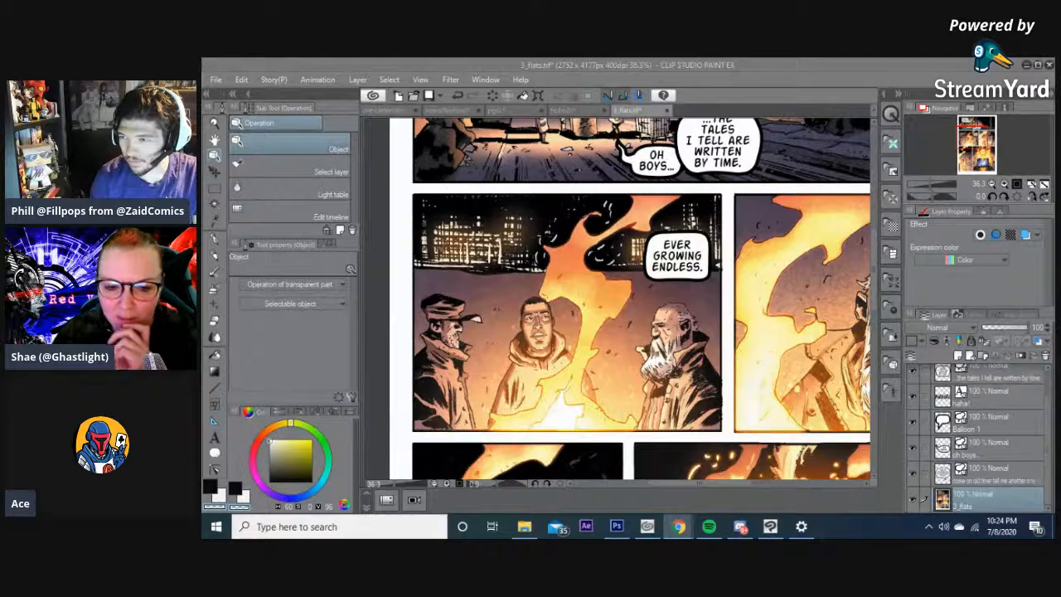
- Add the dialogue "SCRIBED FROM THE WELL OF THE STARS AND BRUSHED UPON THE BOOK OF LOST PAGES." to the campfire panel at size 10.7
{"action": "left_click", "coordinate": [749, 66]}
{"action": "key", "text": "t"}
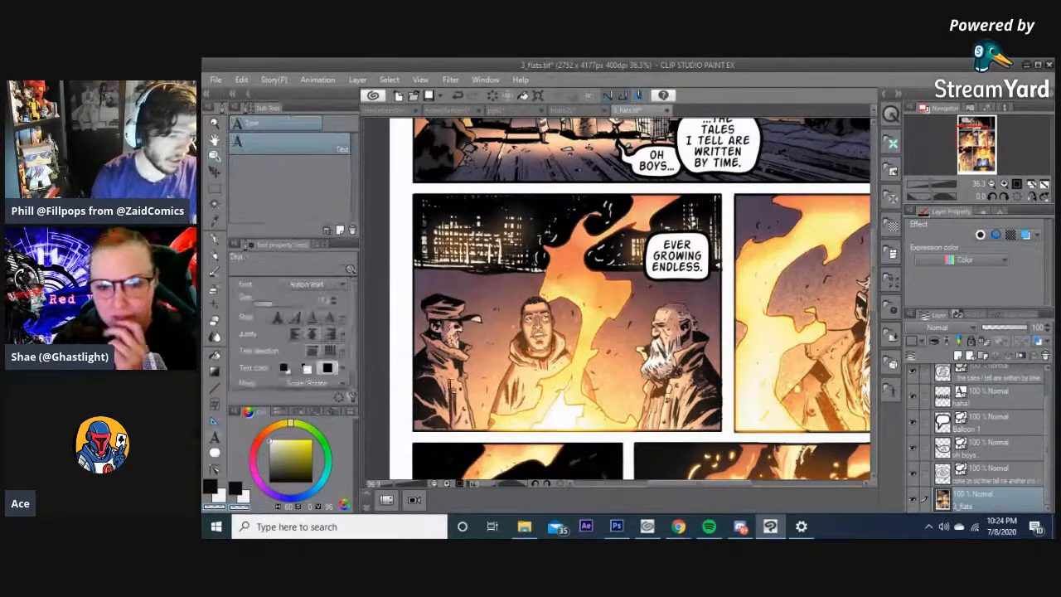
{"action": "left_click", "coordinate": [463, 295]}
{"action": "key", "text": "ctrl+v"}
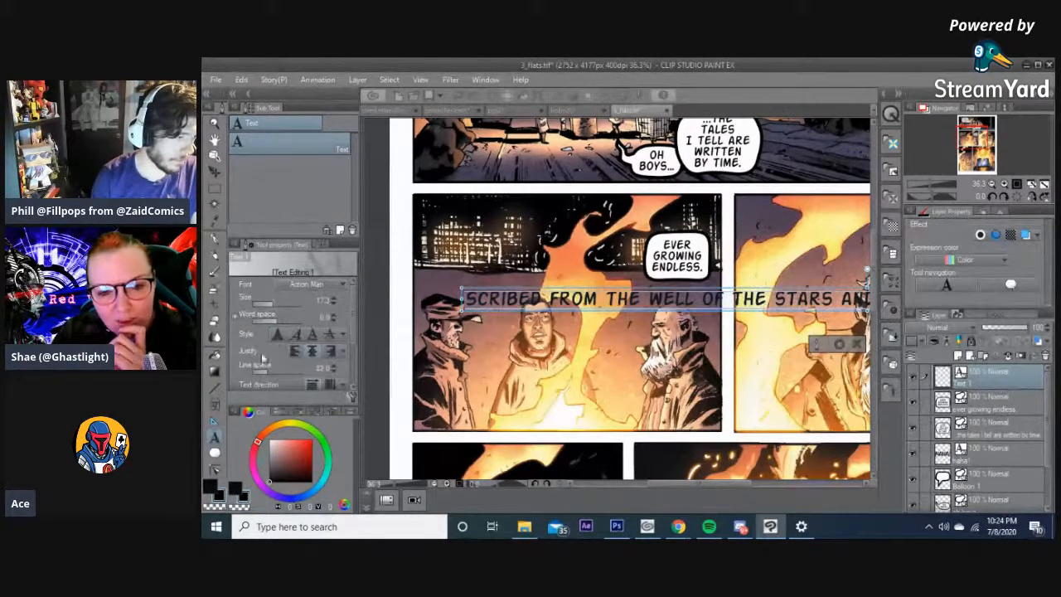
{"action": "left_click", "coordinate": [322, 302]}
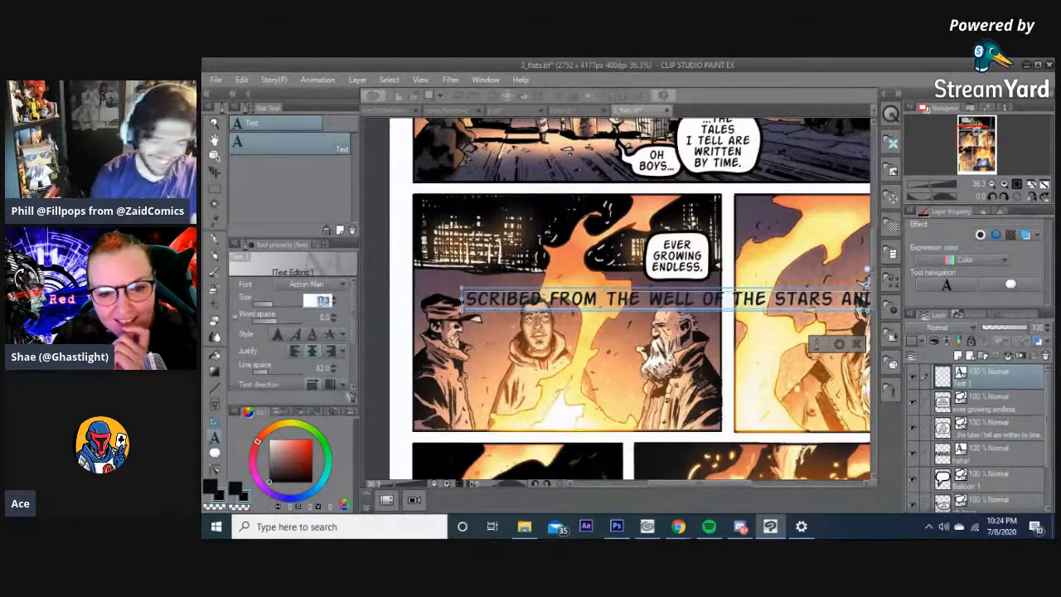
{"action": "type", "text": "10.7"}
{"action": "key", "text": "Return"}
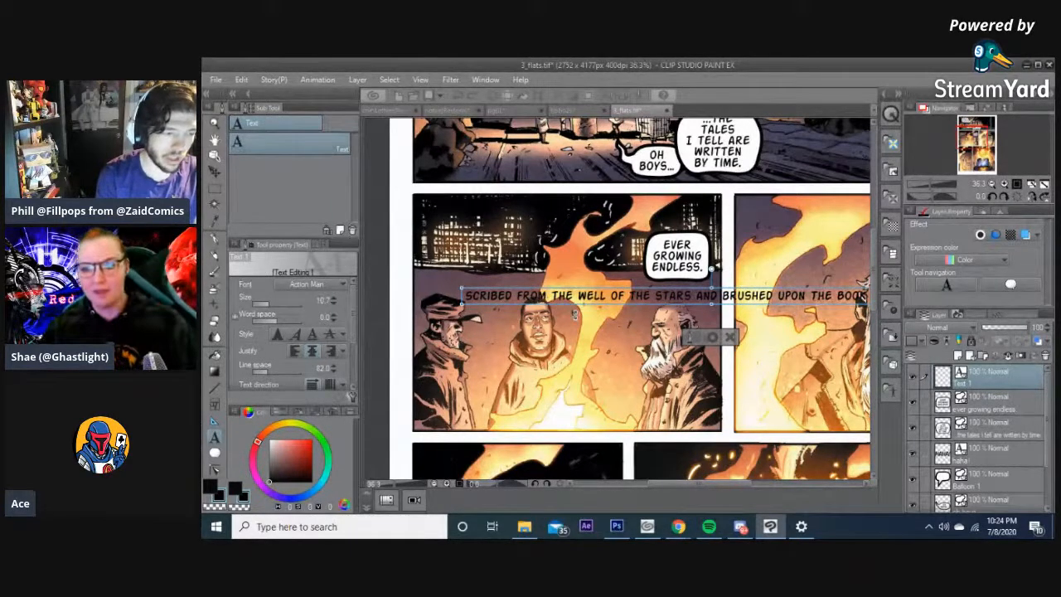
- Break the new dialogue into five centred lines: "SCRIBED FROM / THE WELL OF THE / STARS AND BRUSHED / UPON THE BOOK / OF LOST PAGES."
{"action": "key", "text": "Return"}
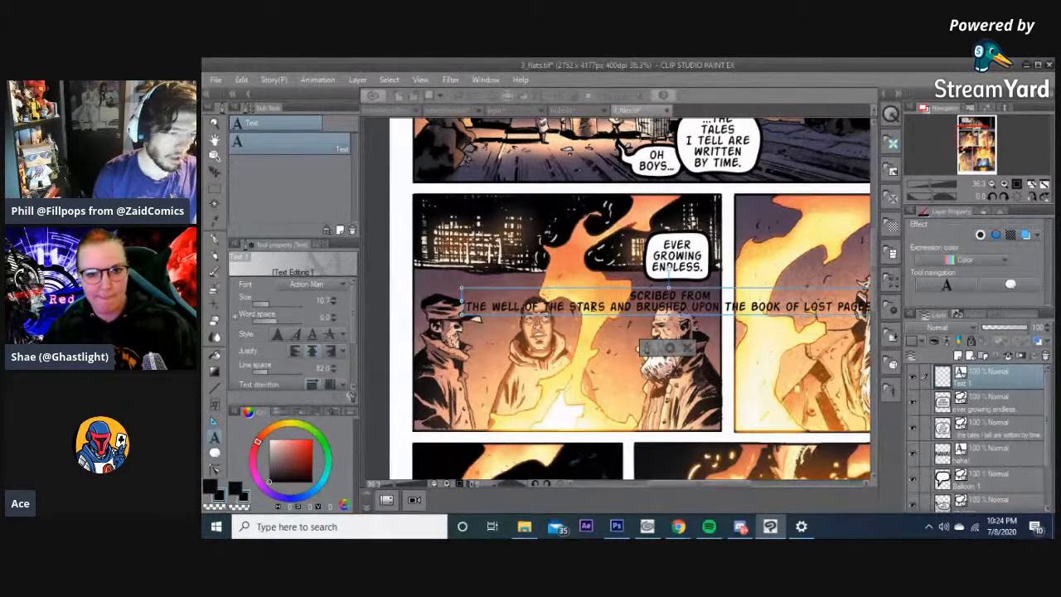
{"action": "key", "text": "Return"}
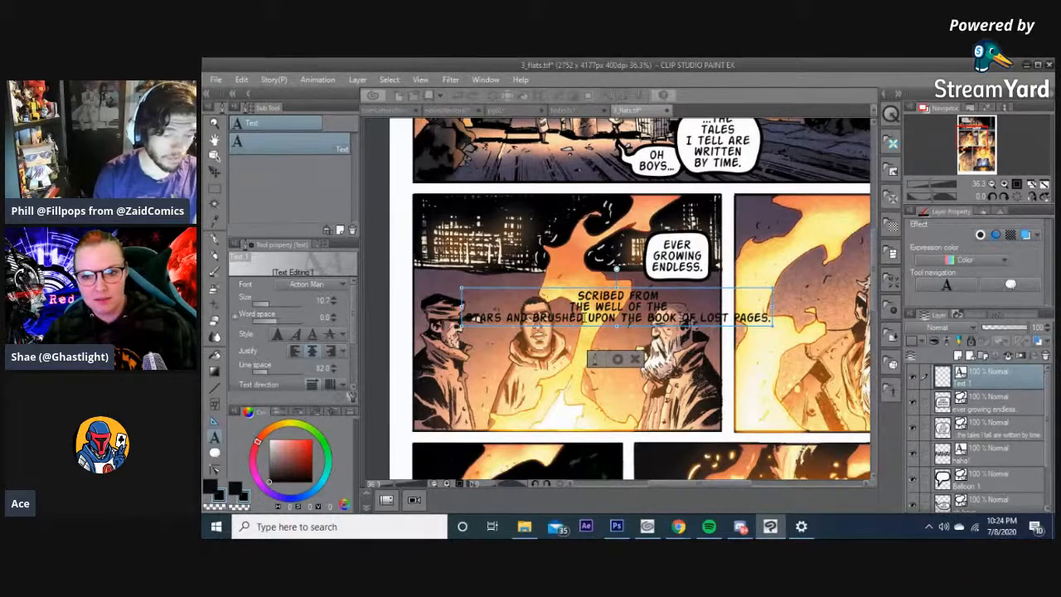
{"action": "key", "text": "Return"}
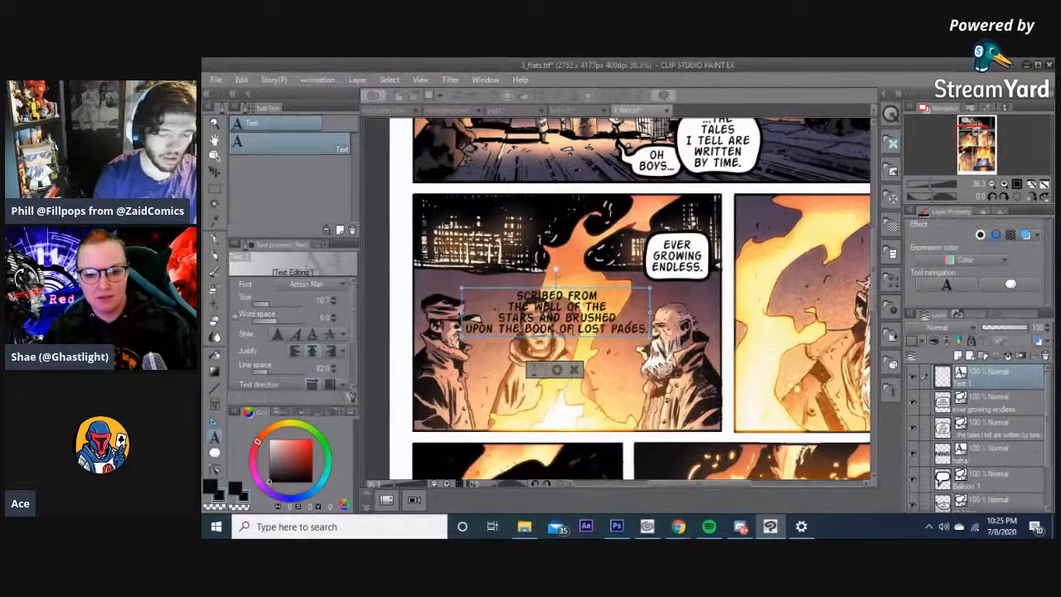
{"action": "key", "text": "Return"}
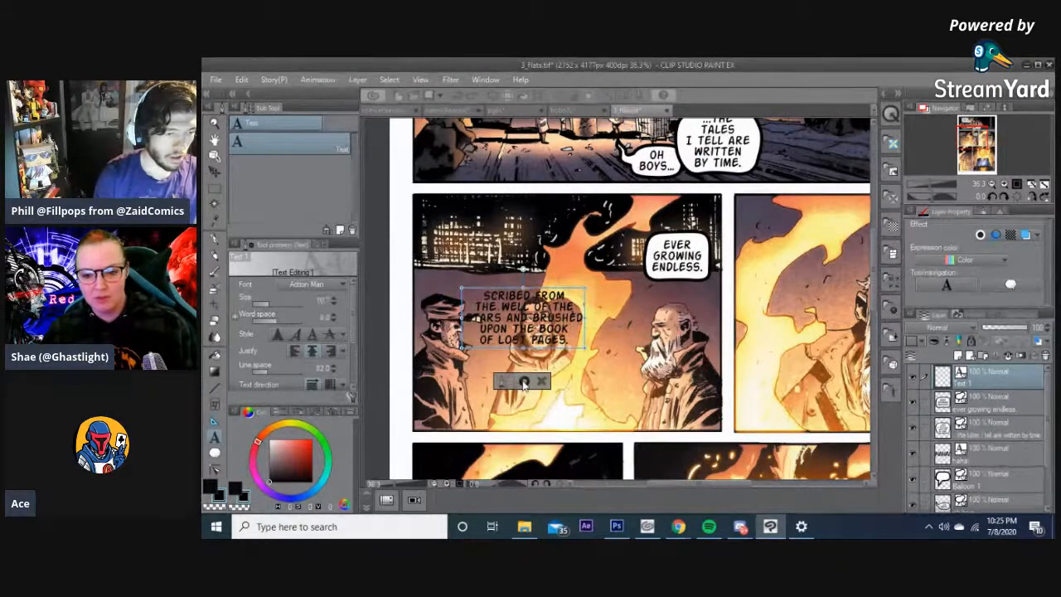
- Move the "SCRIBED FROM THE WELL OF THE STARS" text up into the wide panel, beside the "OH BOYS..." balloon
{"action": "left_click_drag", "start_coordinate": [524, 383], "coordinate": [637, 382]}
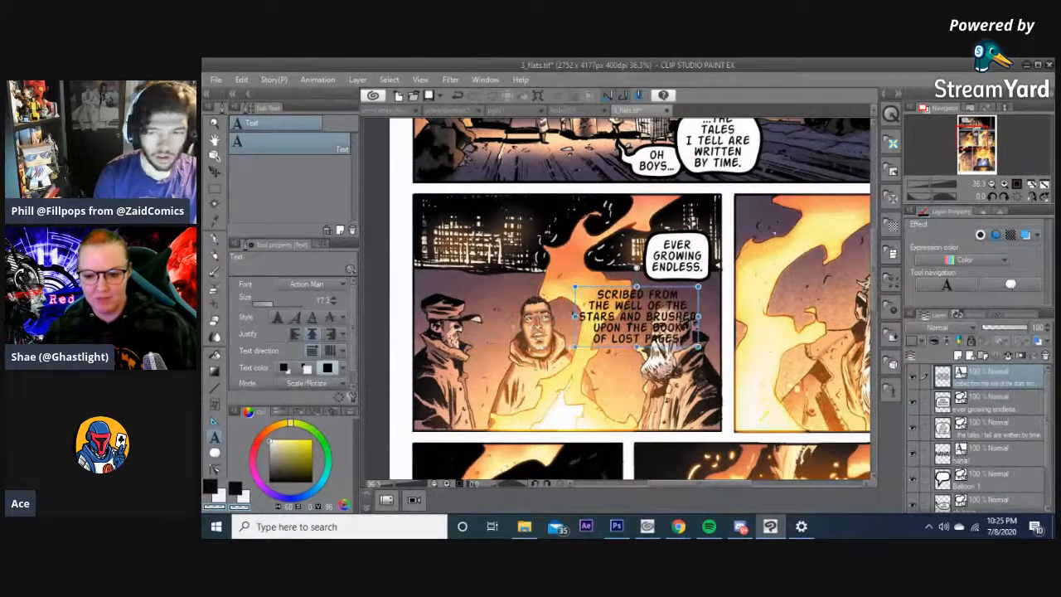
{"action": "left_click_drag", "start_coordinate": [763, 123], "coordinate": [694, 204]}
{"action": "left_click_drag", "start_coordinate": [567, 392], "coordinate": [484, 215]}
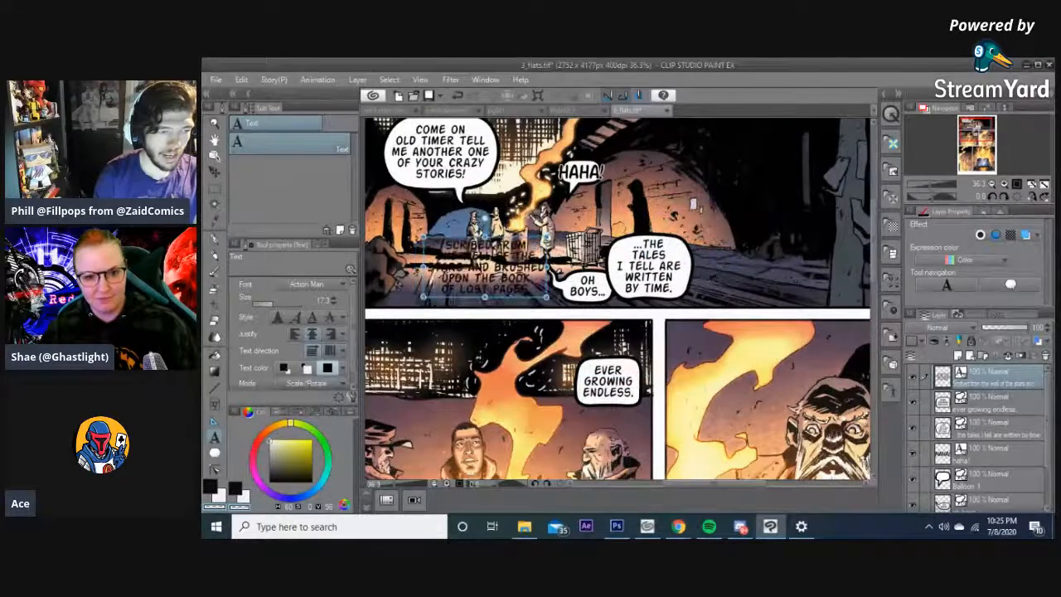
{"action": "left_click_drag", "start_coordinate": [513, 281], "coordinate": [537, 317]}
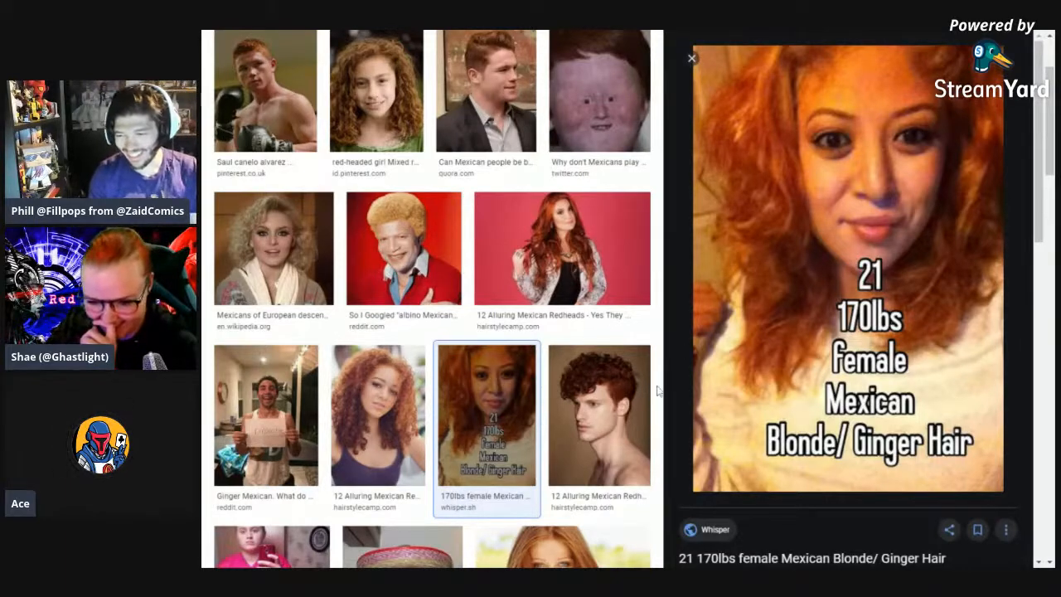
{"action": "scroll", "coordinate": [660, 390], "scroll_direction": "down", "scroll_amount": 3}
{"action": "scroll", "coordinate": [645, 368], "scroll_direction": "down", "scroll_amount": 1}
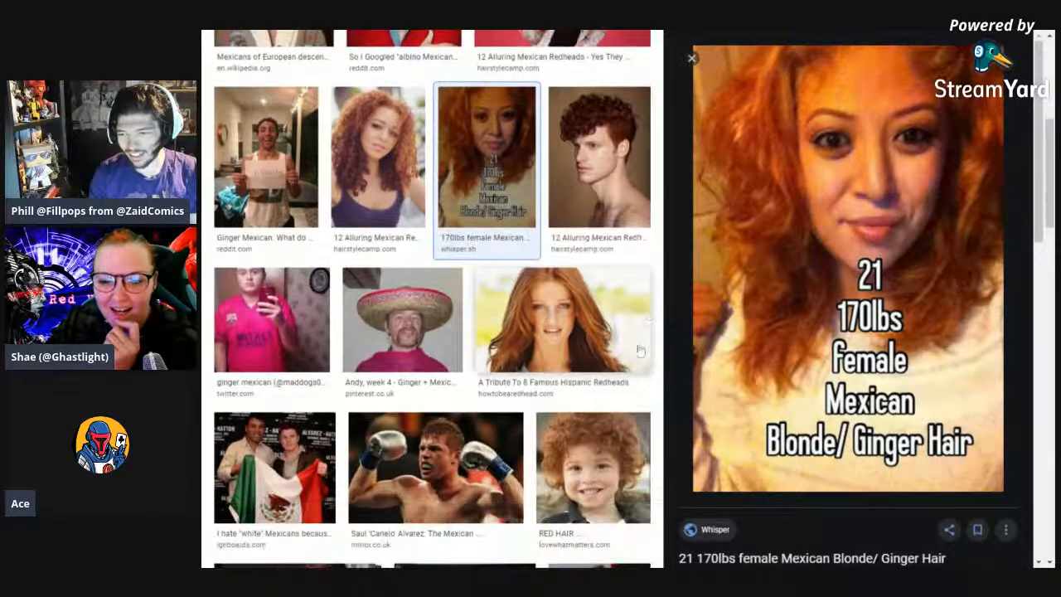
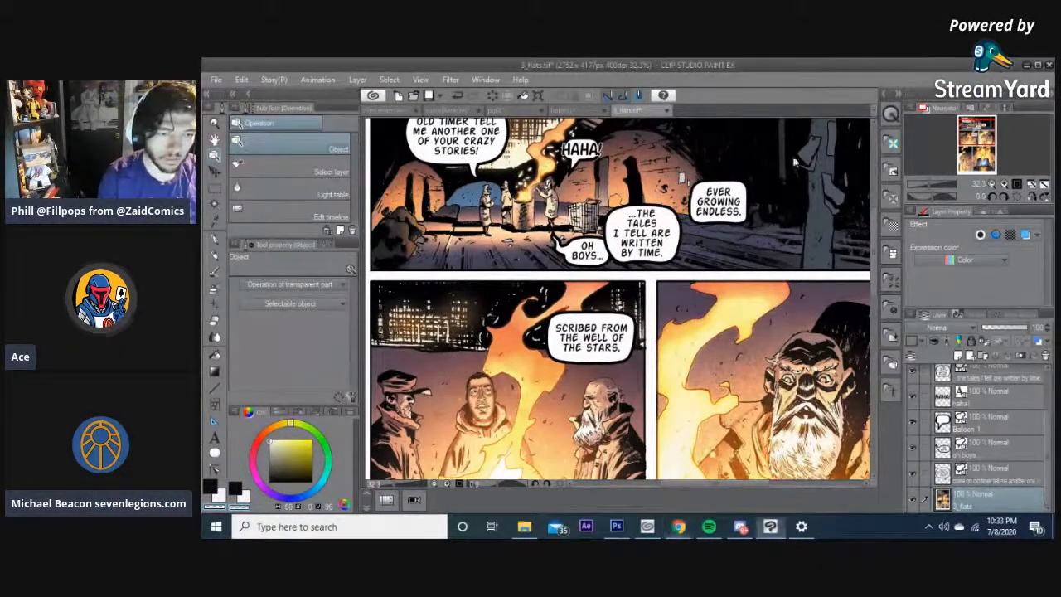
{"action": "scroll", "coordinate": [794, 163], "scroll_direction": "down", "scroll_amount": 10}
{"action": "left_click_drag", "start_coordinate": [759, 137], "coordinate": [733, 140]}
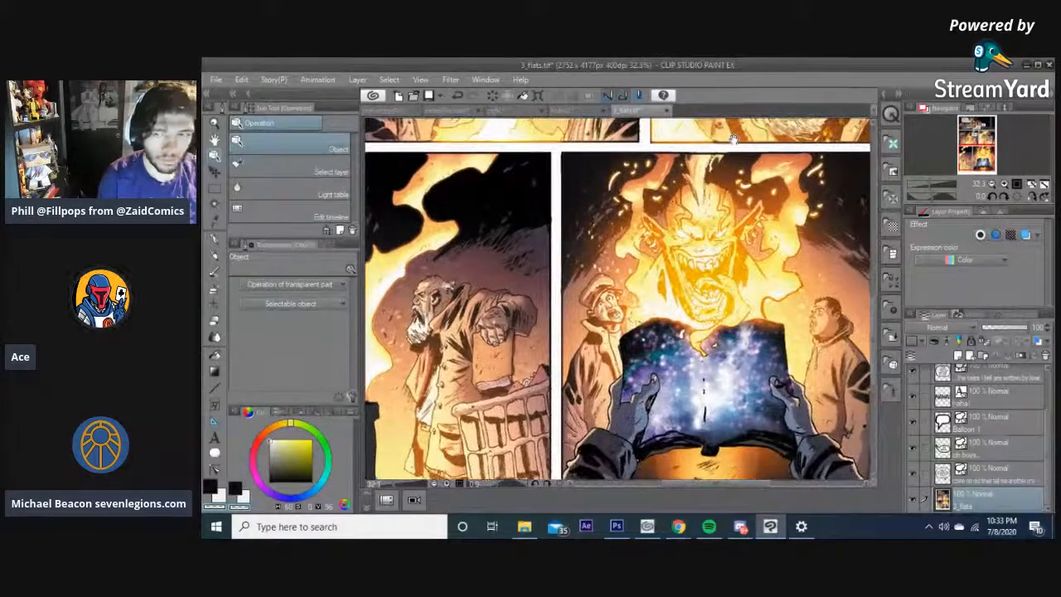
- Add dialogue "BUT WE NEED NOT LOOK FAR IN TIME TO FIND THE HORRIBLE BEASTS THAT REFLECT THE ONES OF OLD." to the starry-book panel at size 10.7
{"action": "scroll", "coordinate": [768, 249], "scroll_direction": "down", "scroll_amount": 2}
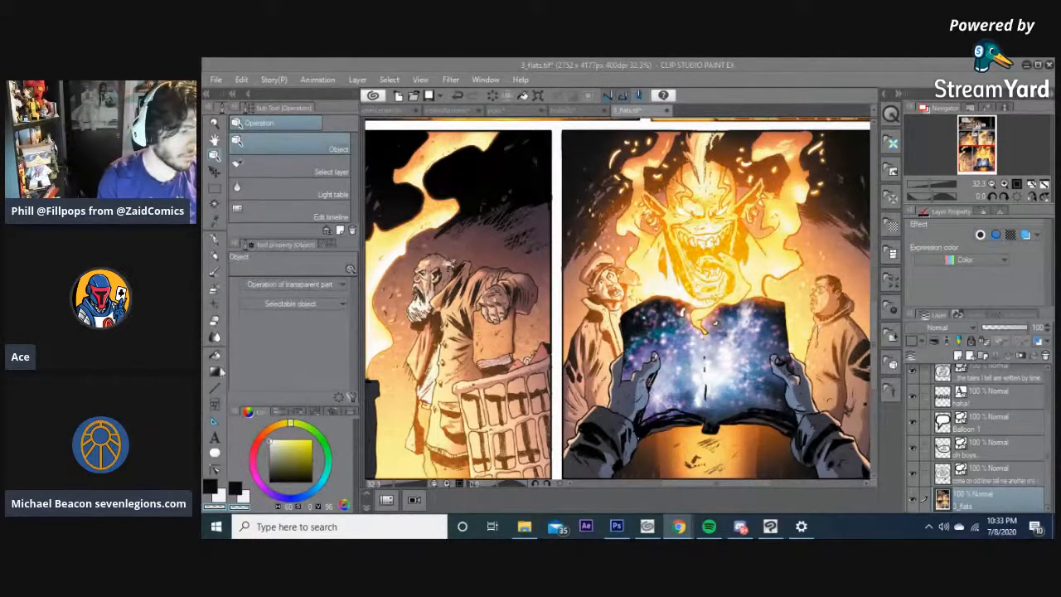
{"action": "left_click", "coordinate": [215, 436]}
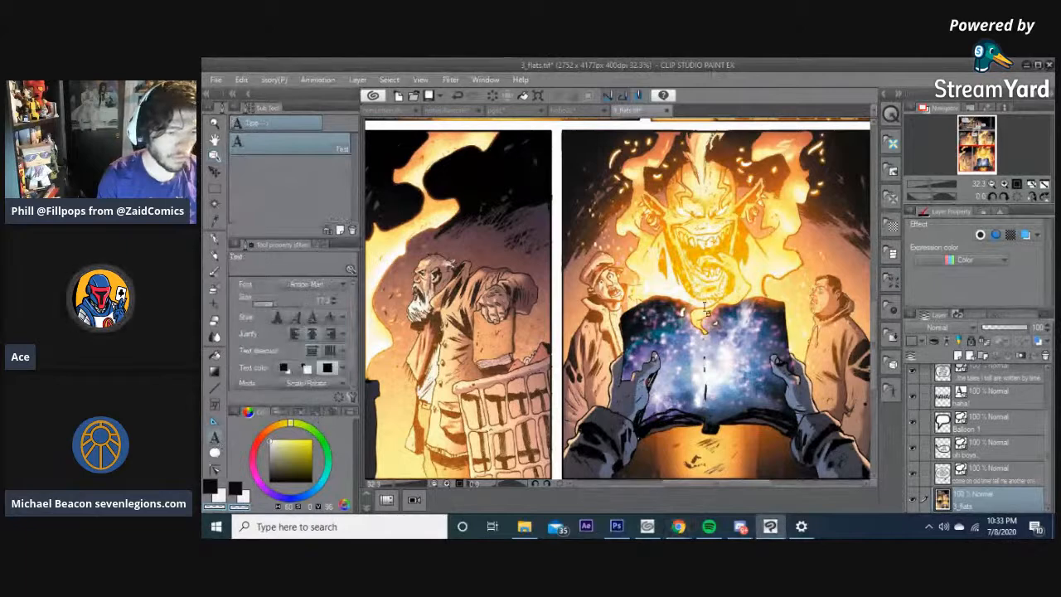
{"action": "left_click", "coordinate": [677, 257]}
{"action": "type", "text": "BUT WE NEED NOT LOOK"}
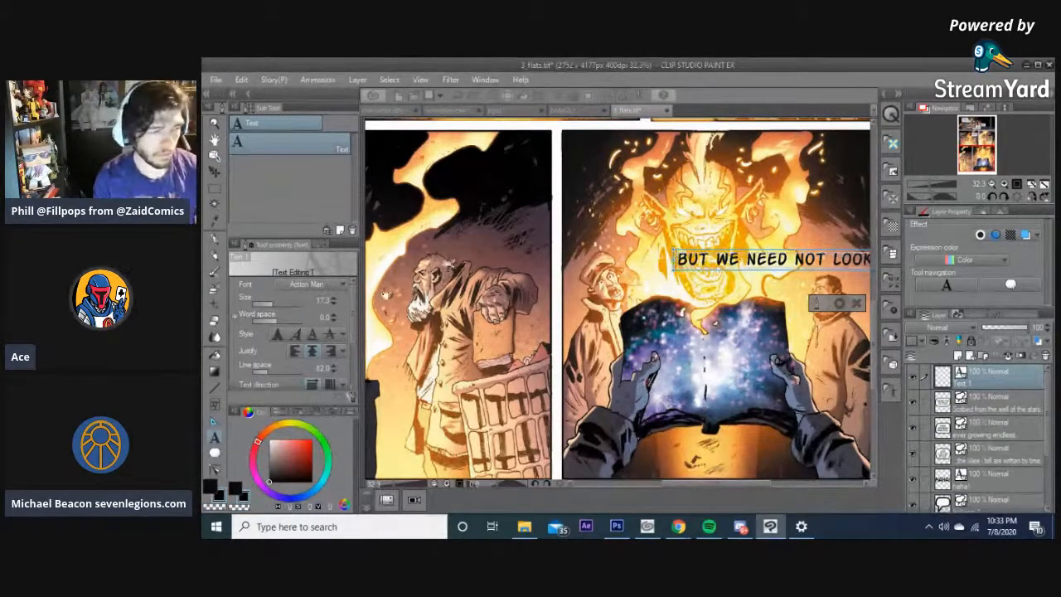
{"action": "left_click", "coordinate": [323, 300]}
{"action": "key", "text": "Return"}
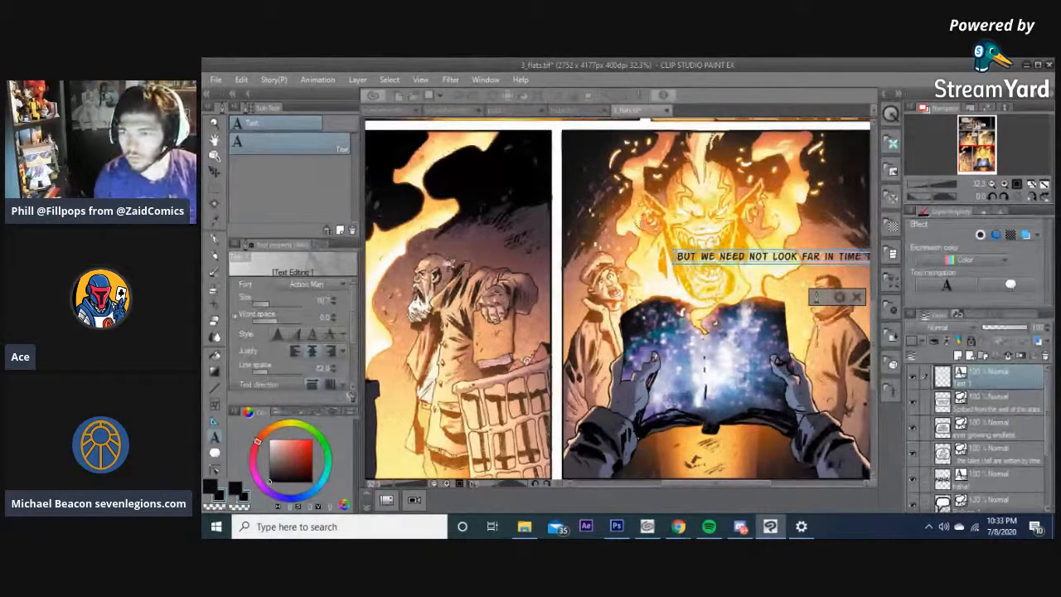
{"action": "key", "text": "alt+Tab"}
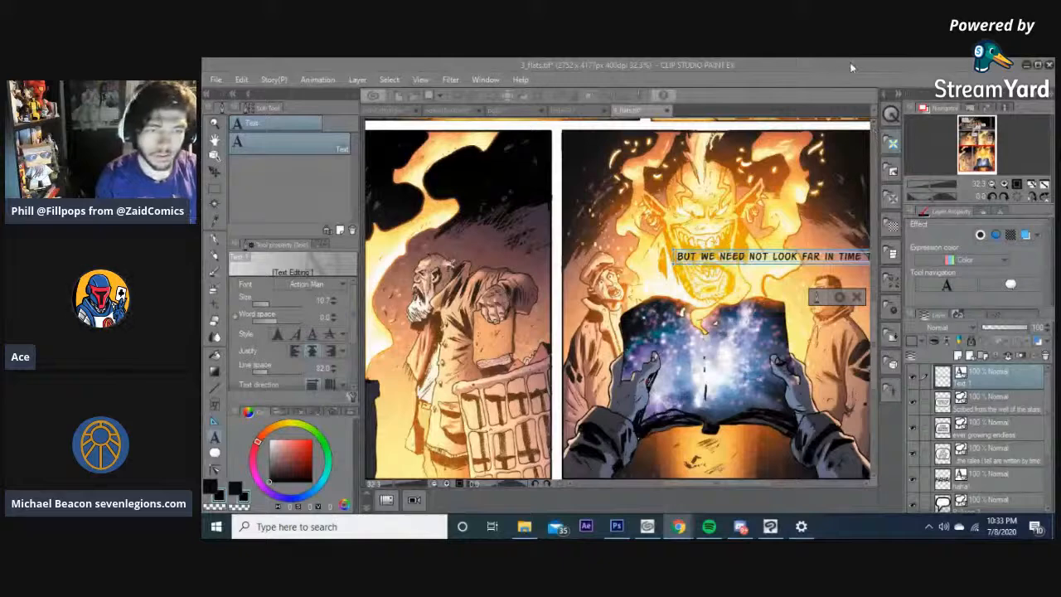
{"action": "left_click", "coordinate": [849, 63]}
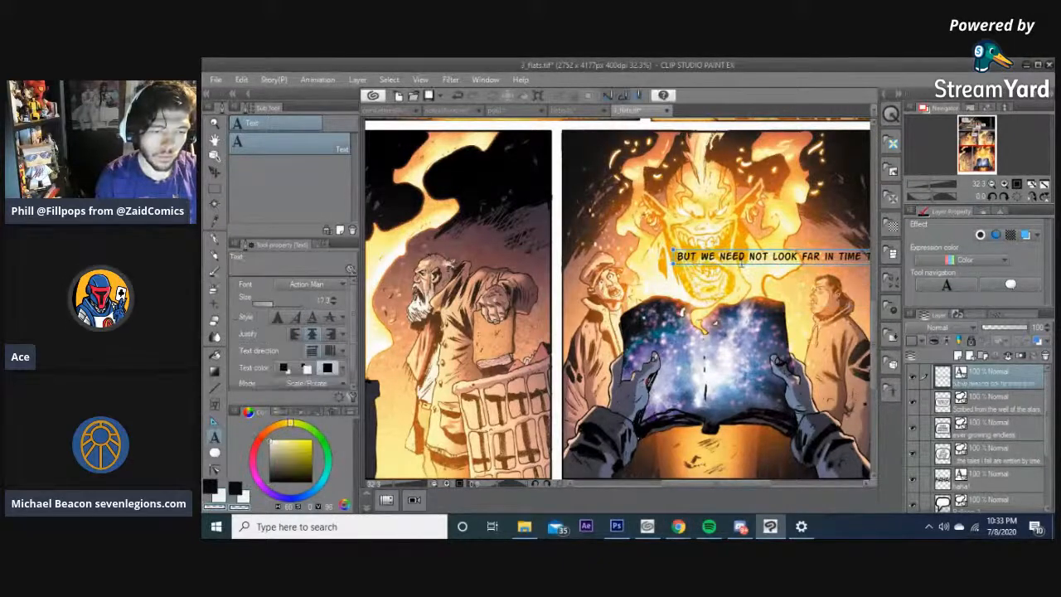
- Break the dialogue after "BUT WE", "NEED NOT LOOK", "FAR IN TIME TO FIND" and "THE HORRIBLE BEASTS", and move it over the flaming face
{"action": "left_click", "coordinate": [750, 256]}
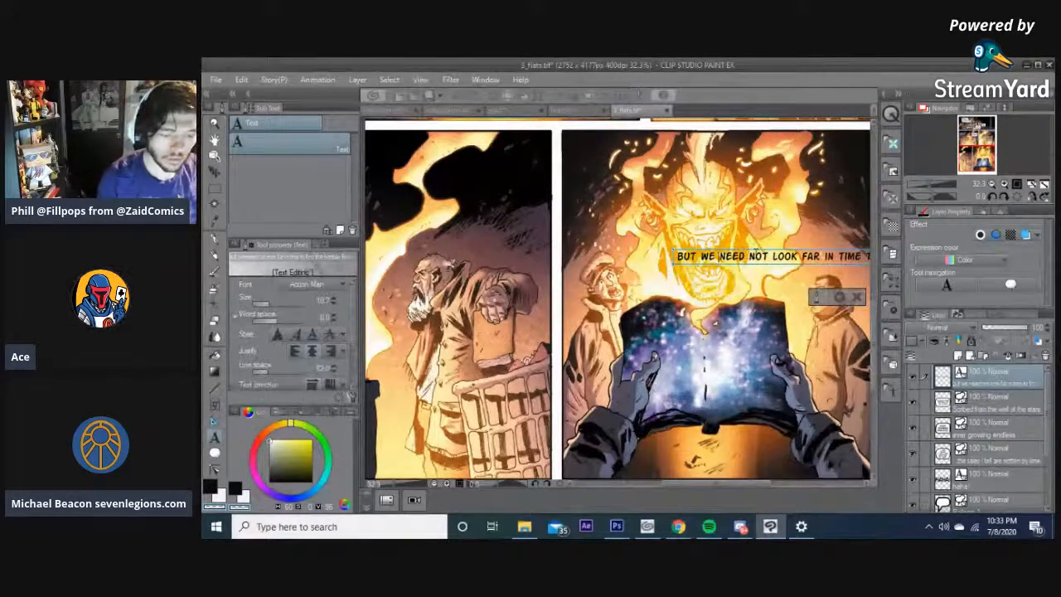
{"action": "key", "text": "Return"}
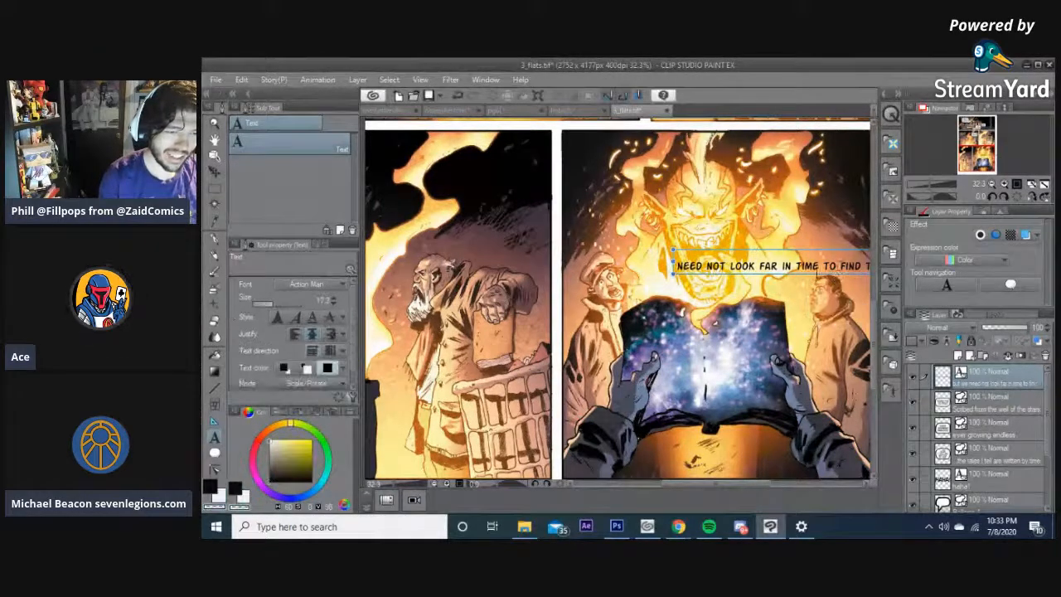
{"action": "type", "text": "BUT WE"}
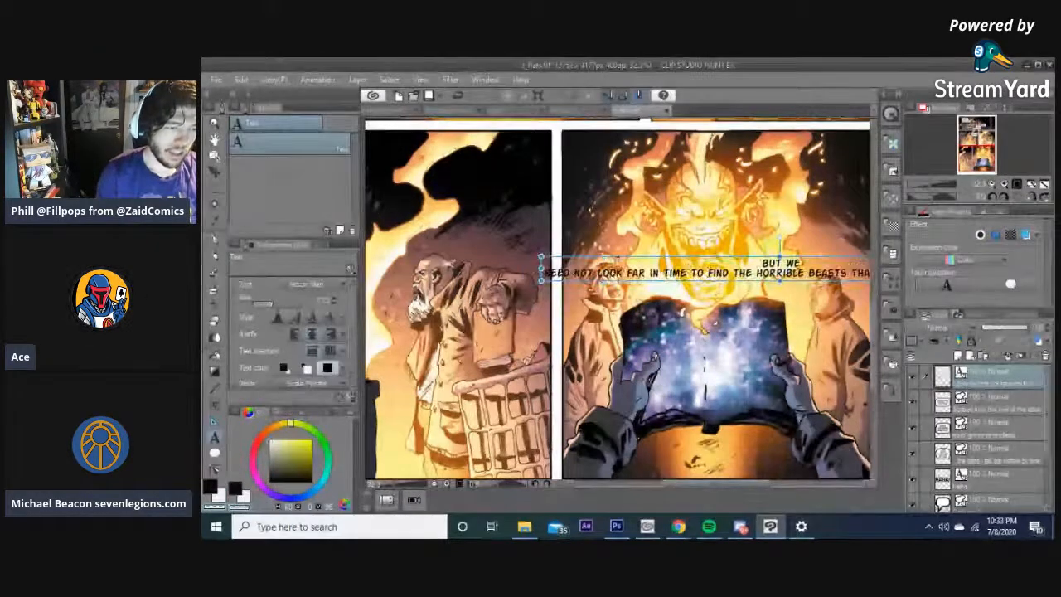
{"action": "left_click", "coordinate": [638, 273]}
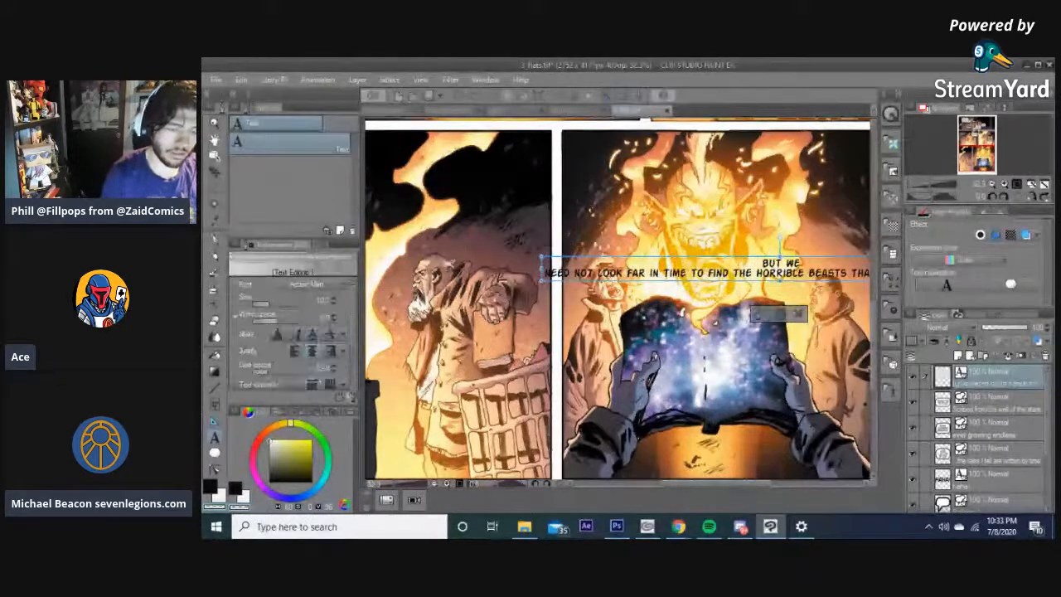
{"action": "key", "text": "Return"}
{"action": "left_click", "coordinate": [669, 283]}
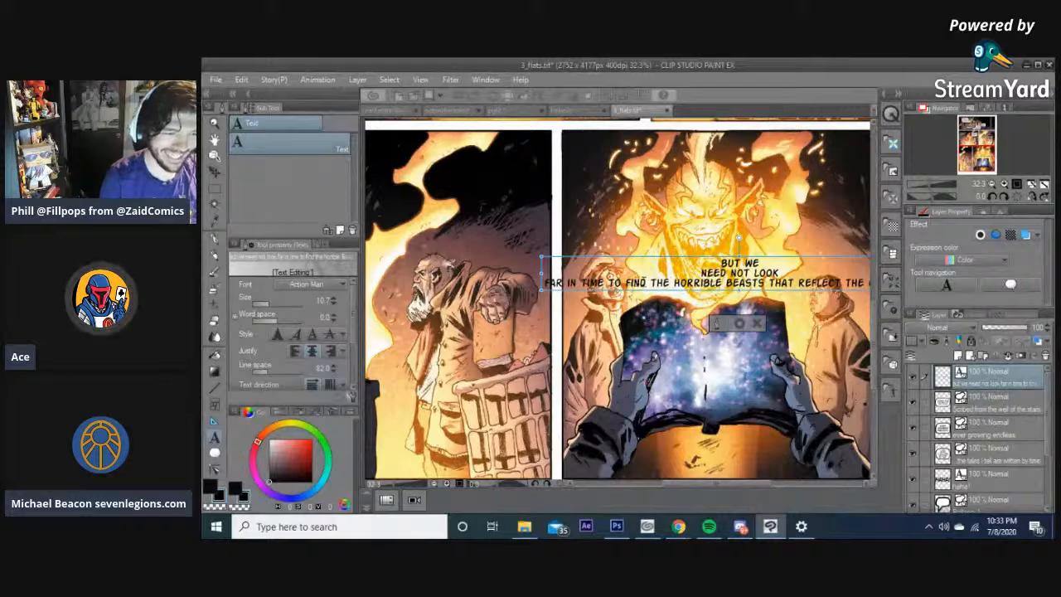
{"action": "key", "text": "Return"}
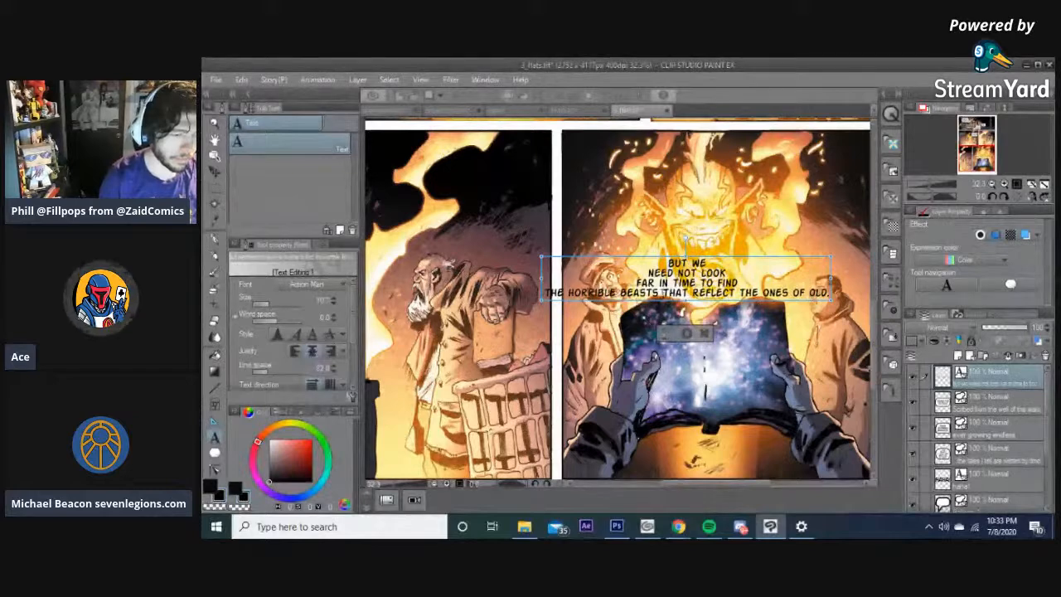
{"action": "key", "text": "Return"}
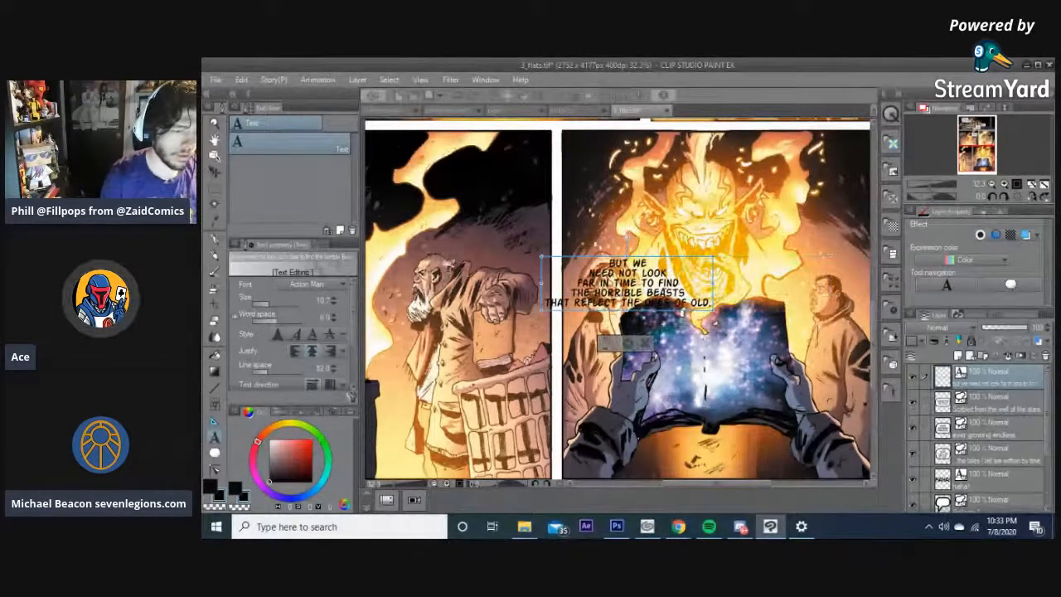
{"action": "left_click", "coordinate": [629, 344]}
{"action": "left_click_drag", "start_coordinate": [628, 310], "coordinate": [718, 280]}
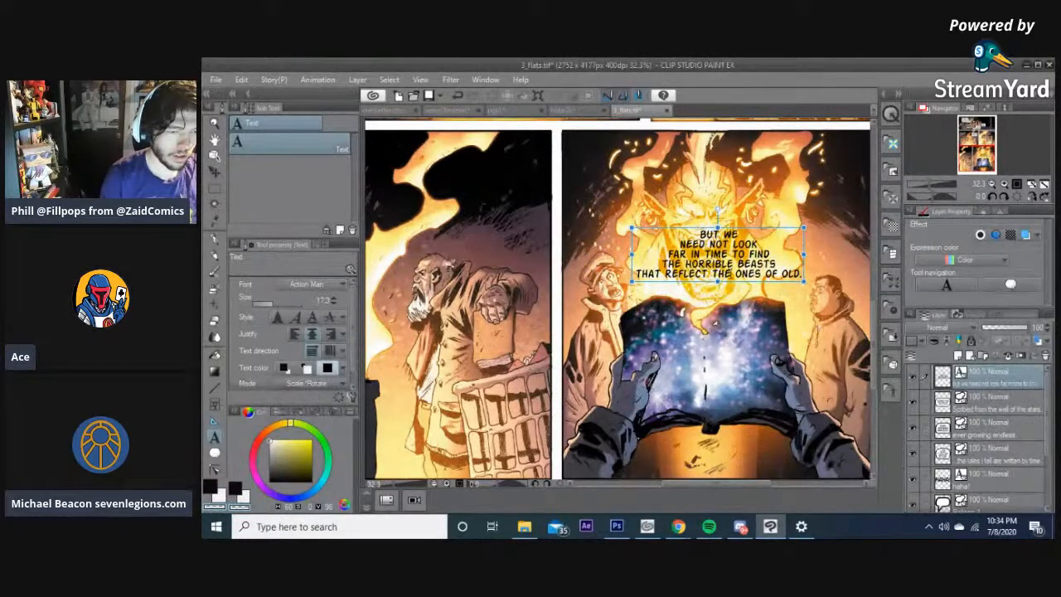
- Break the last line before "ONES OF OLD." and reposition the six-line text block within the flaming-face panel
{"action": "left_click", "coordinate": [732, 275]}
{"action": "key", "text": "BackSpace"}
{"action": "key", "text": "Return"}
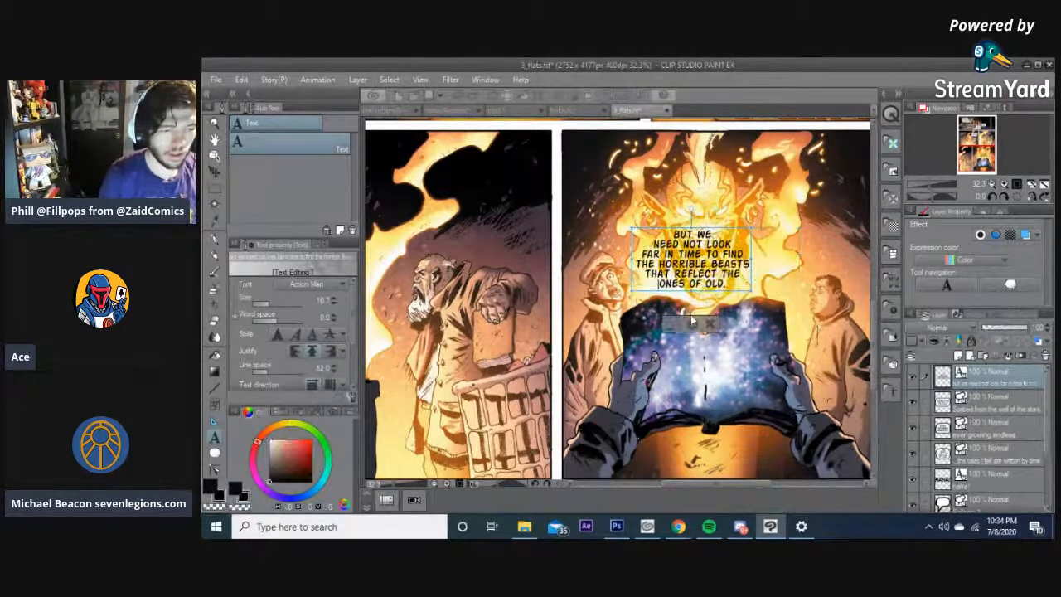
{"action": "left_click", "coordinate": [693, 324]}
{"action": "left_click_drag", "start_coordinate": [702, 290], "coordinate": [714, 261]}
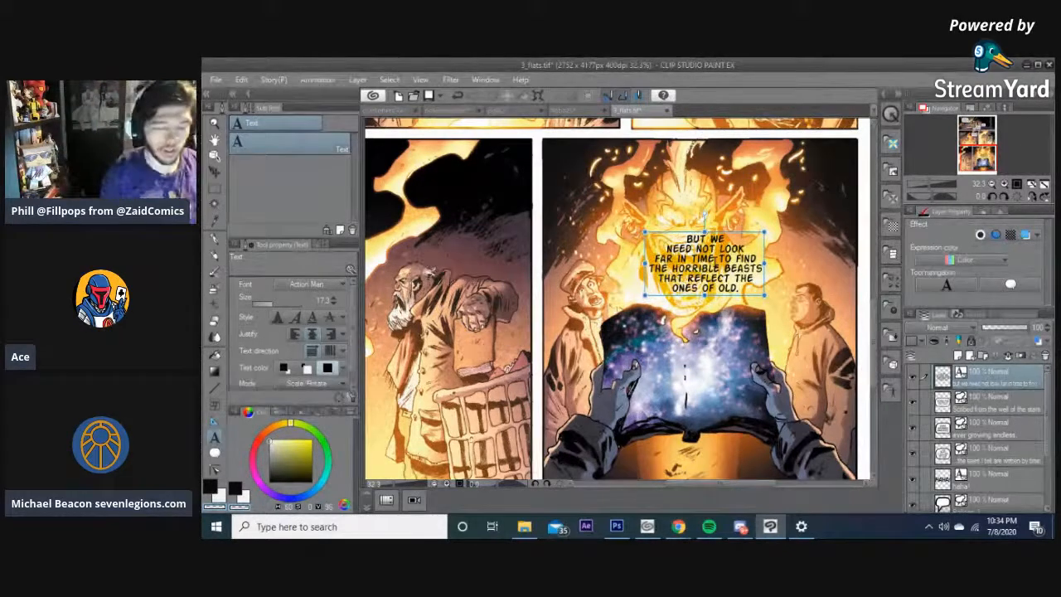
{"action": "mouse_move", "coordinate": [717, 261]}
{"action": "left_mouse_down"}
{"action": "mouse_move", "coordinate": [735, 262]}
{"action": "mouse_move", "coordinate": [712, 259]}
{"action": "left_mouse_up"}
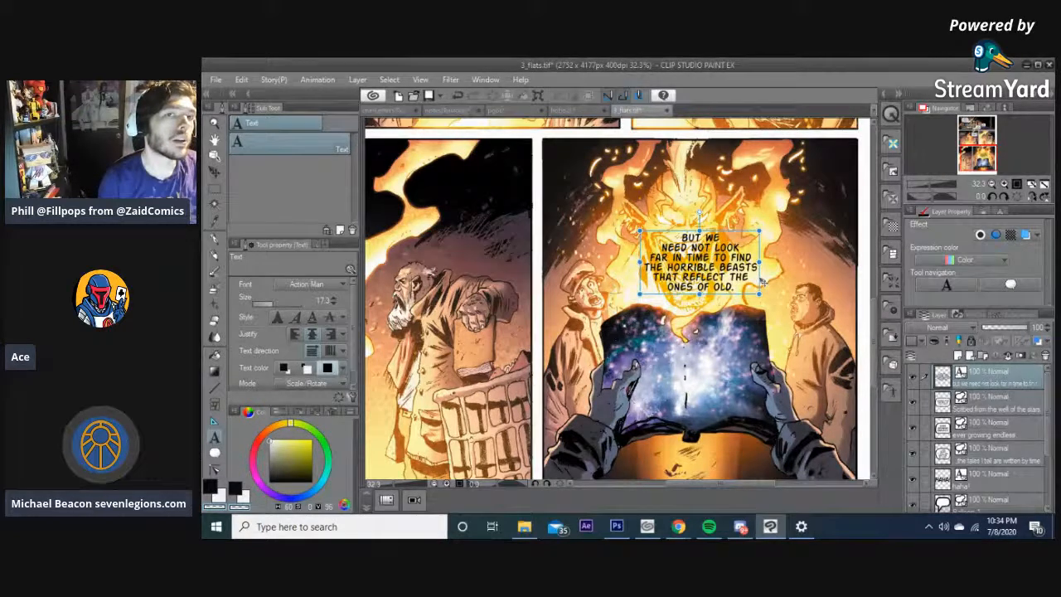
{"action": "left_click_drag", "start_coordinate": [738, 278], "coordinate": [814, 260]}
- Move the "SCRIBED FROM THE WELL OF THE STARS." balloon from the campfire panel into the bearded man's close-up panel, beside his head
{"action": "key", "text": "space"}
{"action": "left_click_drag", "start_coordinate": [682, 290], "coordinate": [730, 424]}
{"action": "left_click_drag", "start_coordinate": [780, 158], "coordinate": [746, 299]}
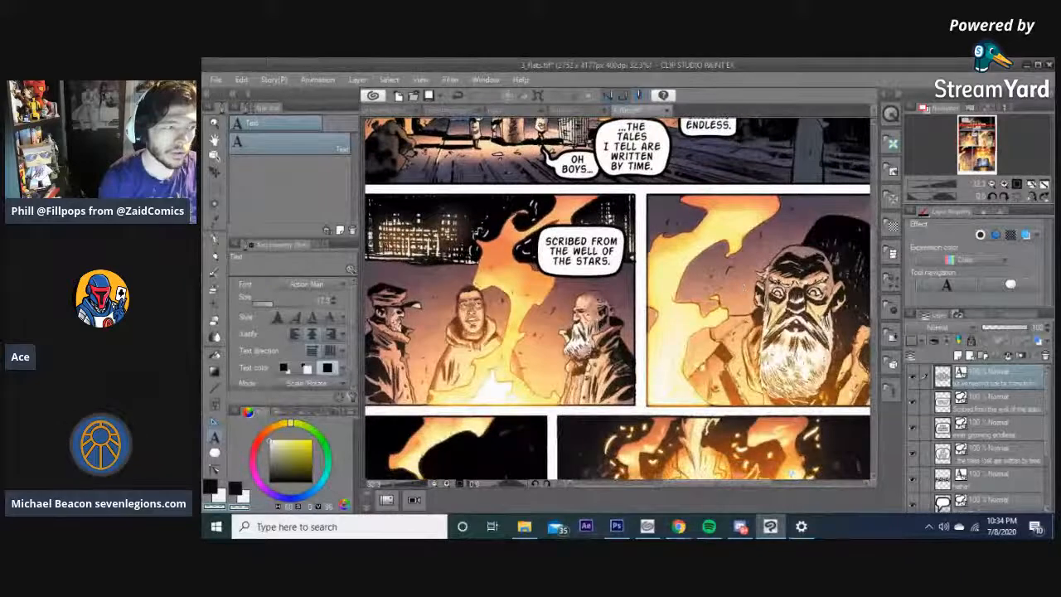
{"action": "key", "text": "o"}
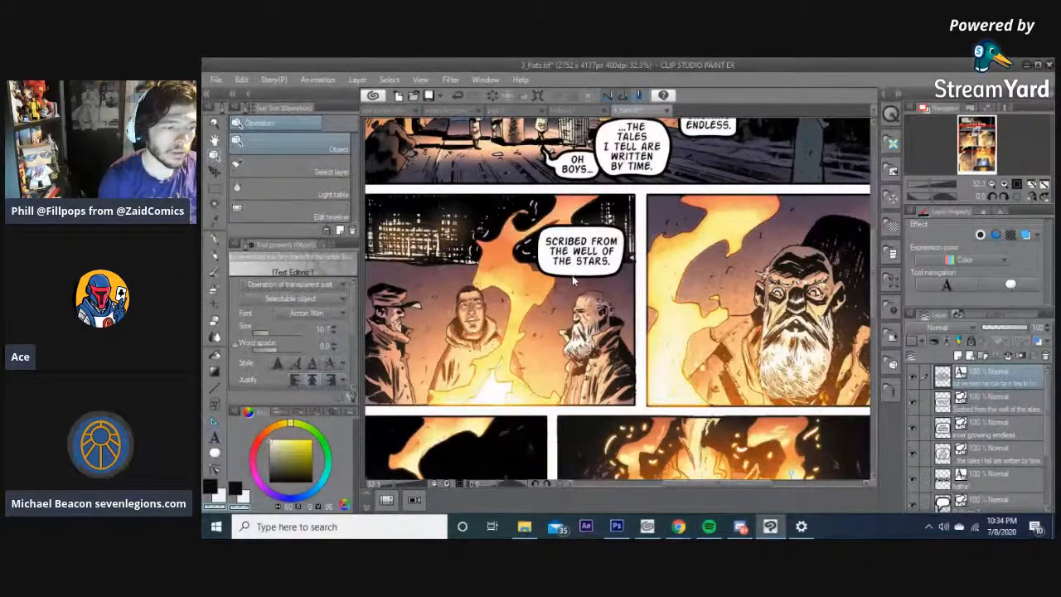
{"action": "left_click", "coordinate": [572, 277]}
{"action": "left_click_drag", "start_coordinate": [571, 280], "coordinate": [712, 268]}
{"action": "left_click", "coordinate": [682, 300]}
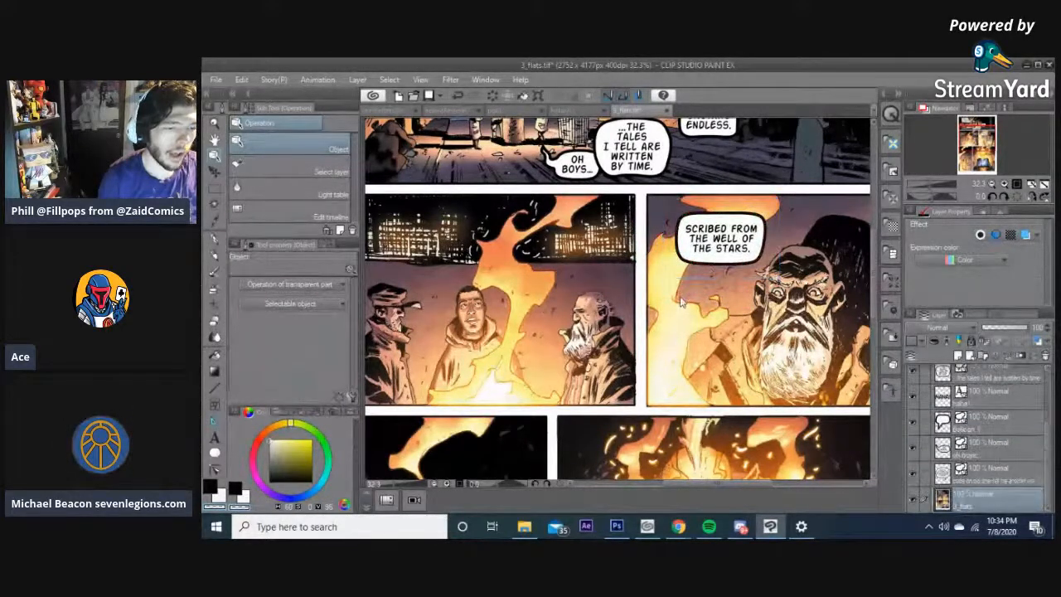
{"action": "scroll", "coordinate": [680, 298], "scroll_direction": "down", "scroll_amount": 1}
{"action": "left_click_drag", "start_coordinate": [673, 229], "coordinate": [663, 295]}
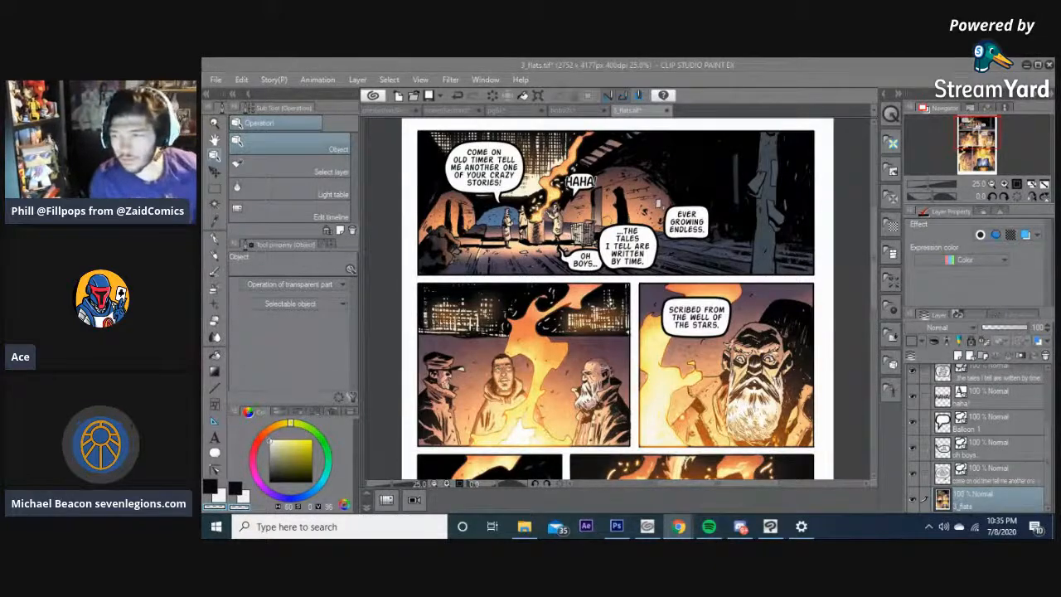
- Switch to Chrome and open Sam Raimi's IMDb page from the Google search results
{"action": "mouse_move", "coordinate": [1053, 352]}
{"action": "left_mouse_down"}
{"action": "mouse_move", "coordinate": [631, 114]}
{"action": "mouse_move", "coordinate": [605, 57]}
{"action": "left_mouse_up"}
{"action": "scroll", "coordinate": [676, 258], "scroll_direction": "down", "scroll_amount": 2}
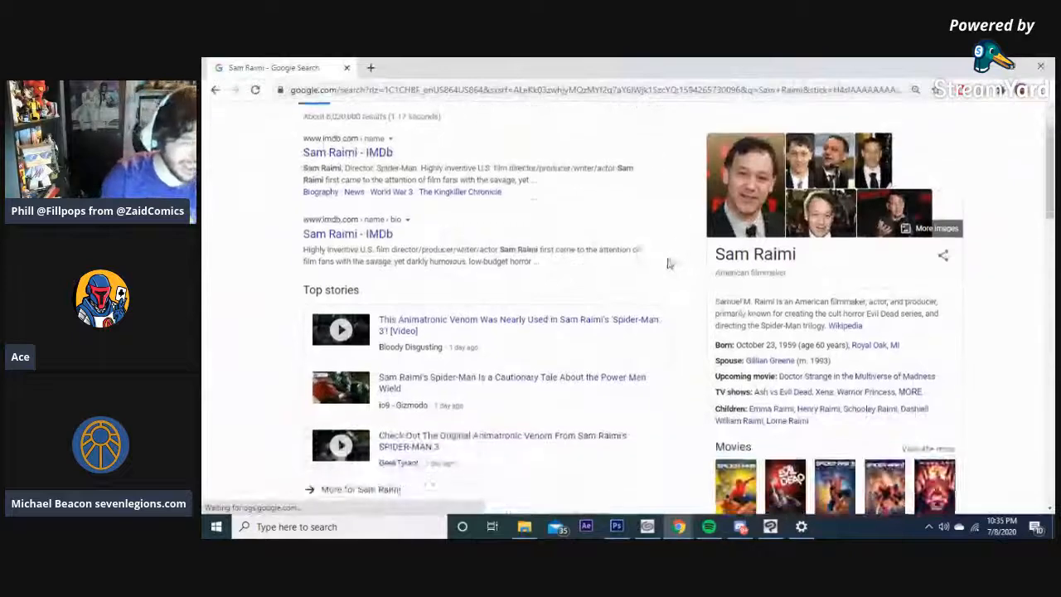
{"action": "scroll", "coordinate": [668, 266], "scroll_direction": "down", "scroll_amount": 3}
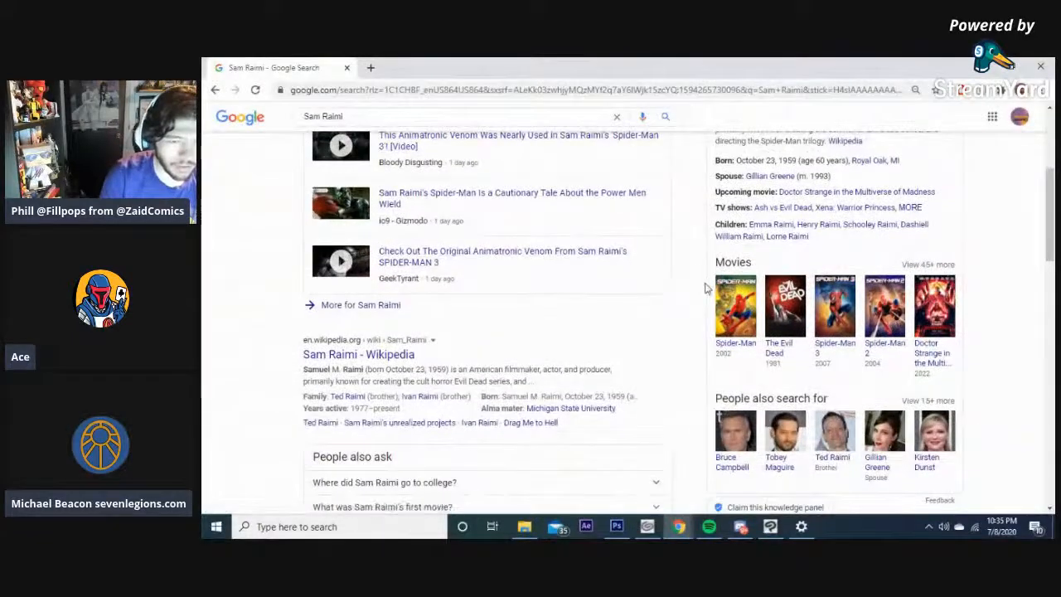
{"action": "scroll", "coordinate": [700, 284], "scroll_direction": "up", "scroll_amount": 3}
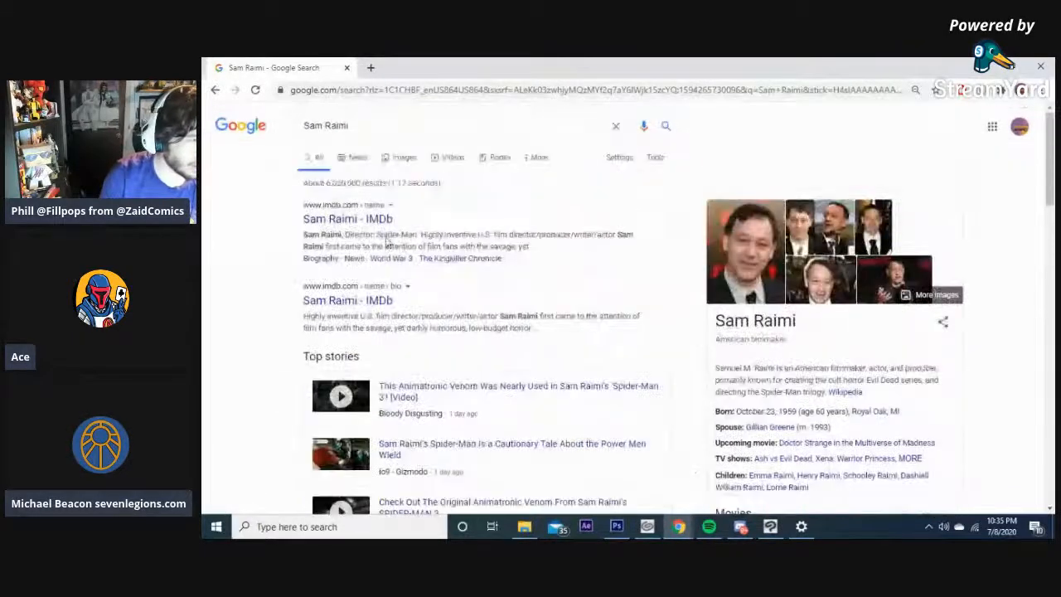
{"action": "left_click", "coordinate": [370, 222]}
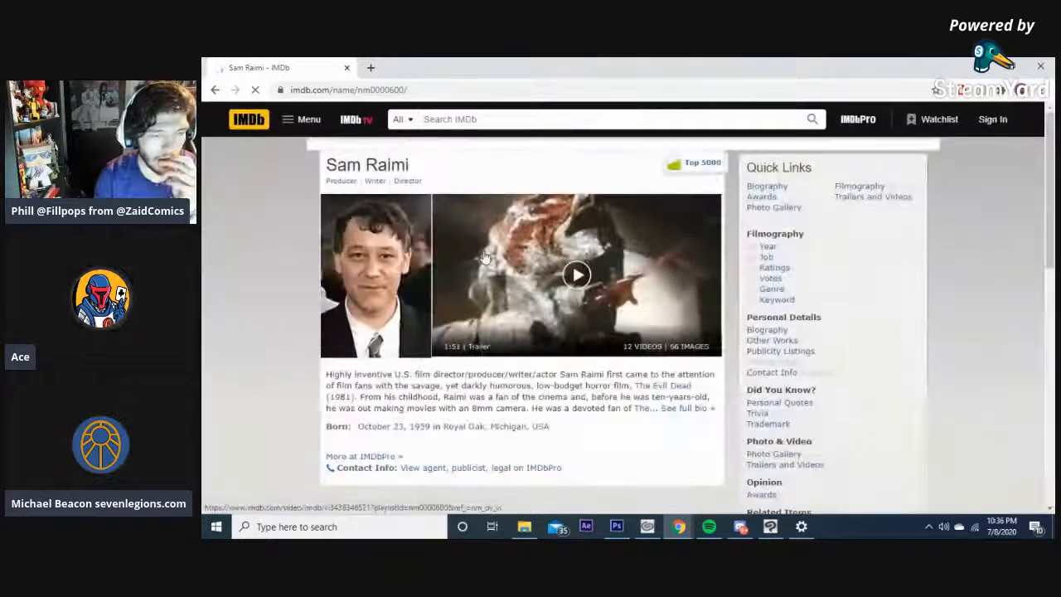
- Examine Sam Raimi's best-known titles and his producer credits on the IMDb page
{"action": "scroll", "coordinate": [410, 339], "scroll_direction": "down", "scroll_amount": 8}
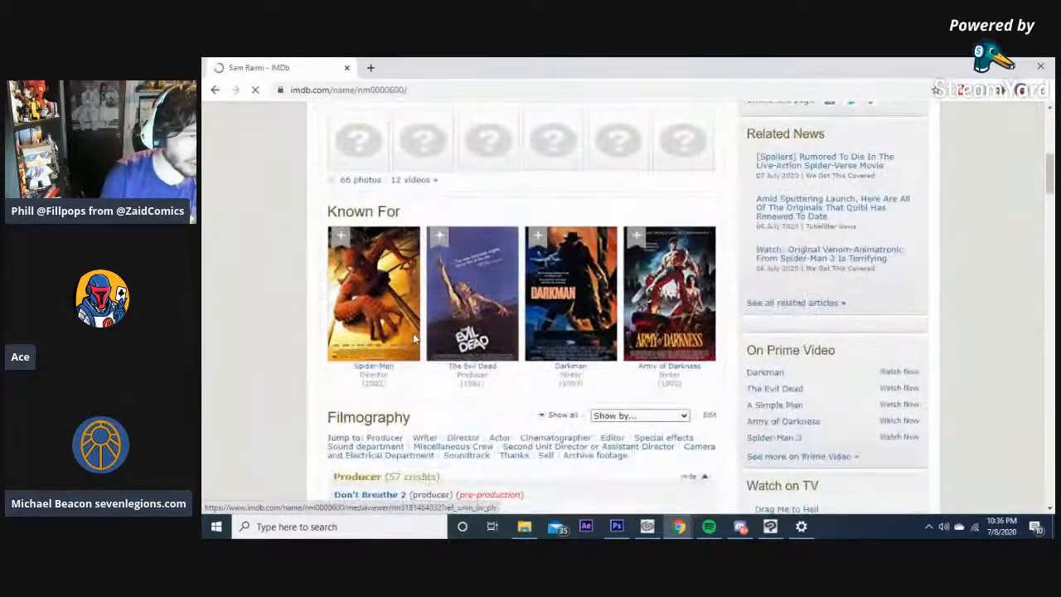
{"action": "scroll", "coordinate": [418, 336], "scroll_direction": "down", "scroll_amount": 1}
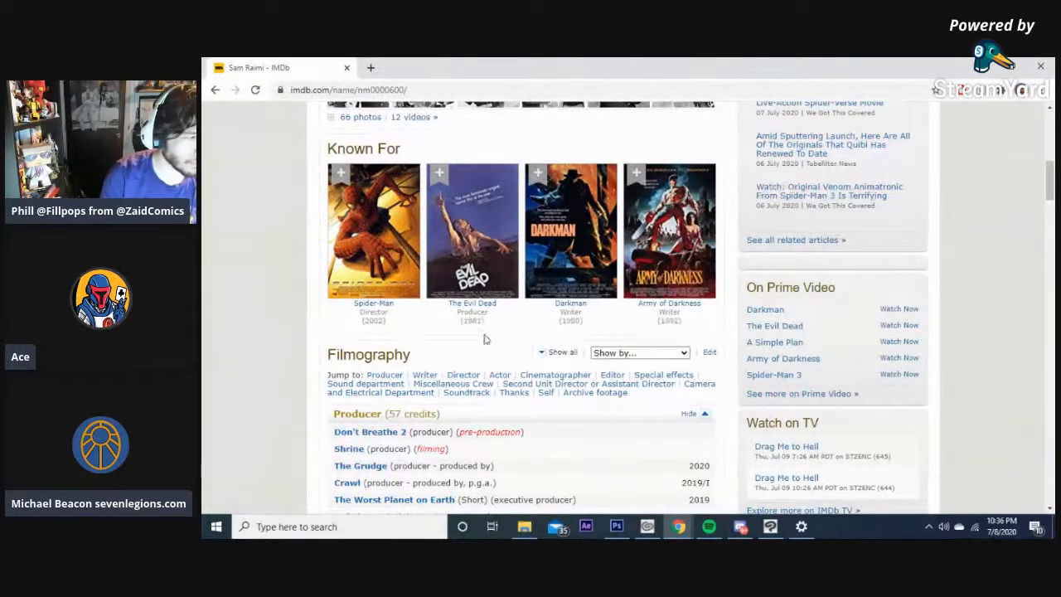
{"action": "scroll", "coordinate": [487, 335], "scroll_direction": "down", "scroll_amount": 1}
{"action": "scroll", "coordinate": [487, 342], "scroll_direction": "down", "scroll_amount": 4}
{"action": "scroll", "coordinate": [383, 277], "scroll_direction": "up", "scroll_amount": 2}
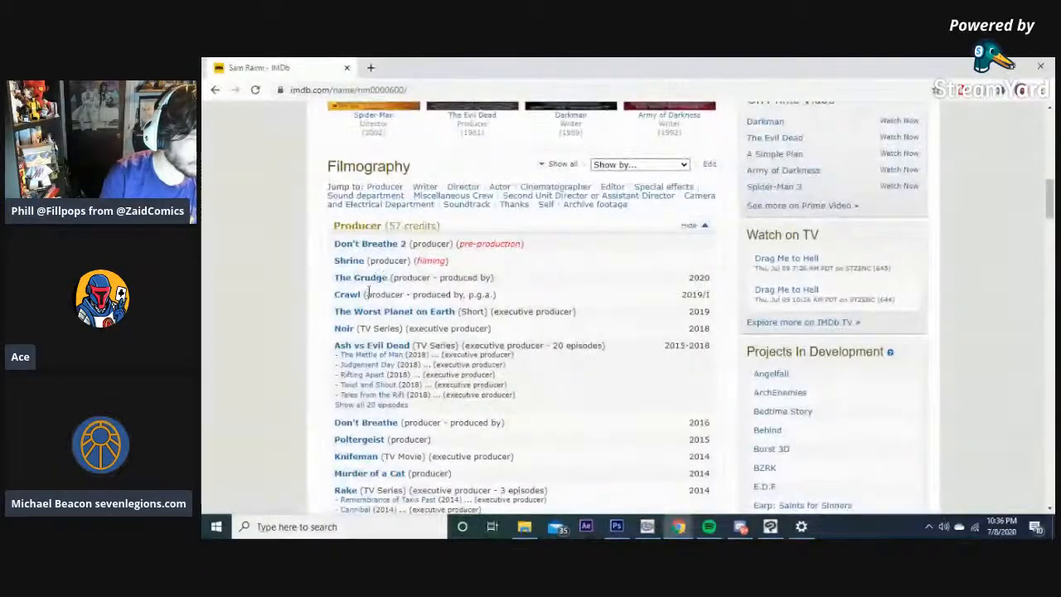
{"action": "scroll", "coordinate": [372, 282], "scroll_direction": "down", "scroll_amount": 1}
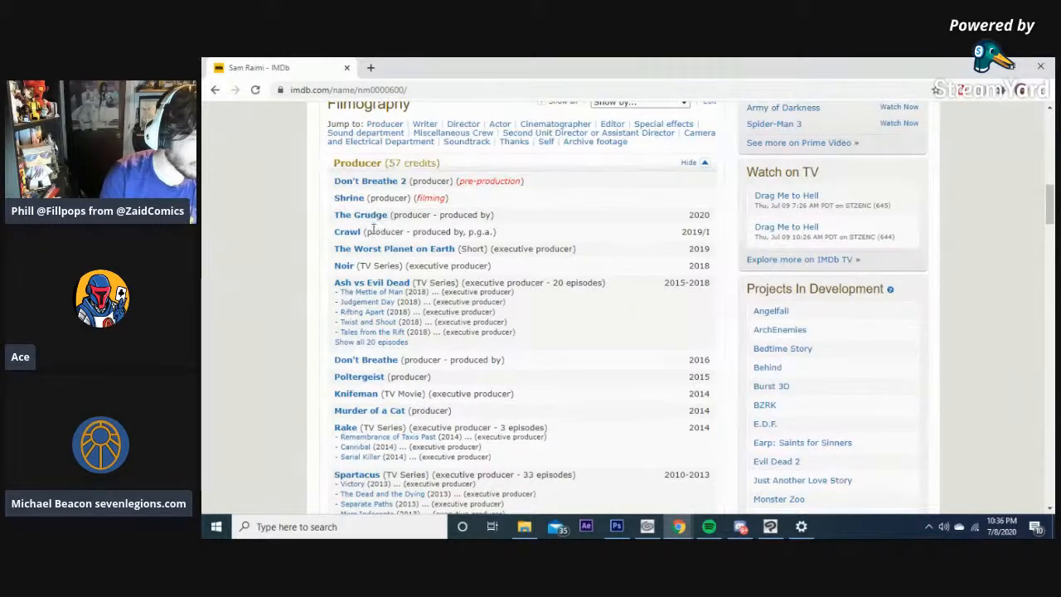
{"action": "scroll", "coordinate": [376, 213], "scroll_direction": "down", "scroll_amount": 4}
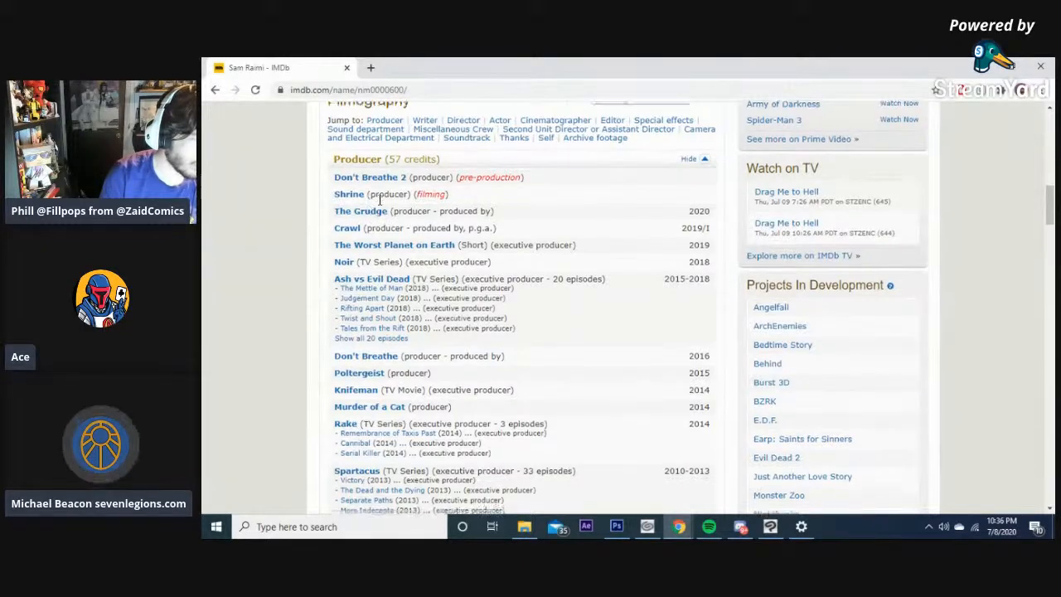
{"action": "scroll", "coordinate": [447, 308], "scroll_direction": "up", "scroll_amount": 7}
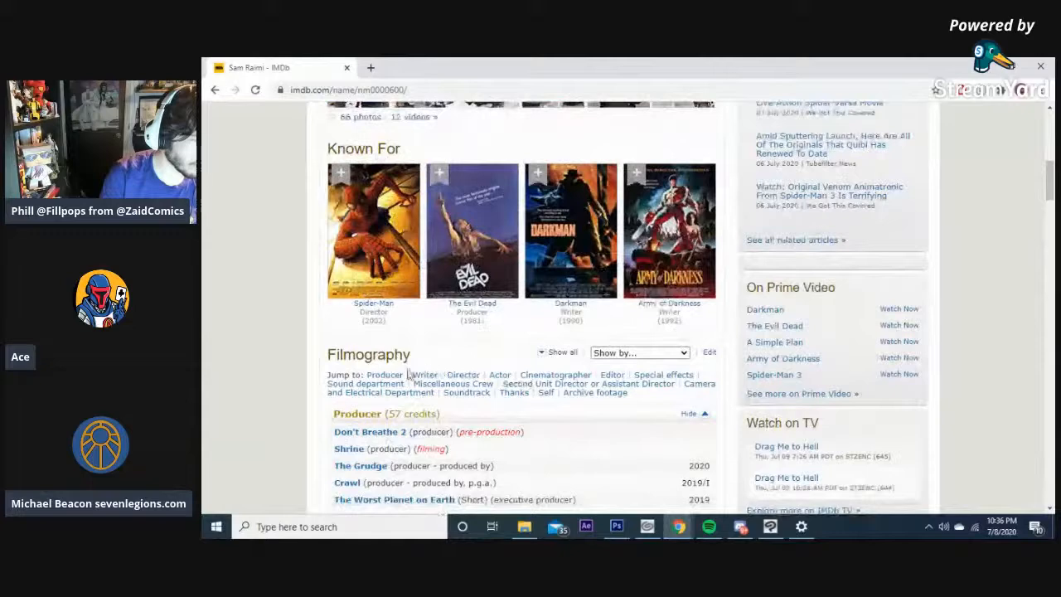
- Read through Sam Raimi's director credits, and close the browser to return to the comic page in Clip Studio Paint
{"action": "left_click", "coordinate": [462, 375]}
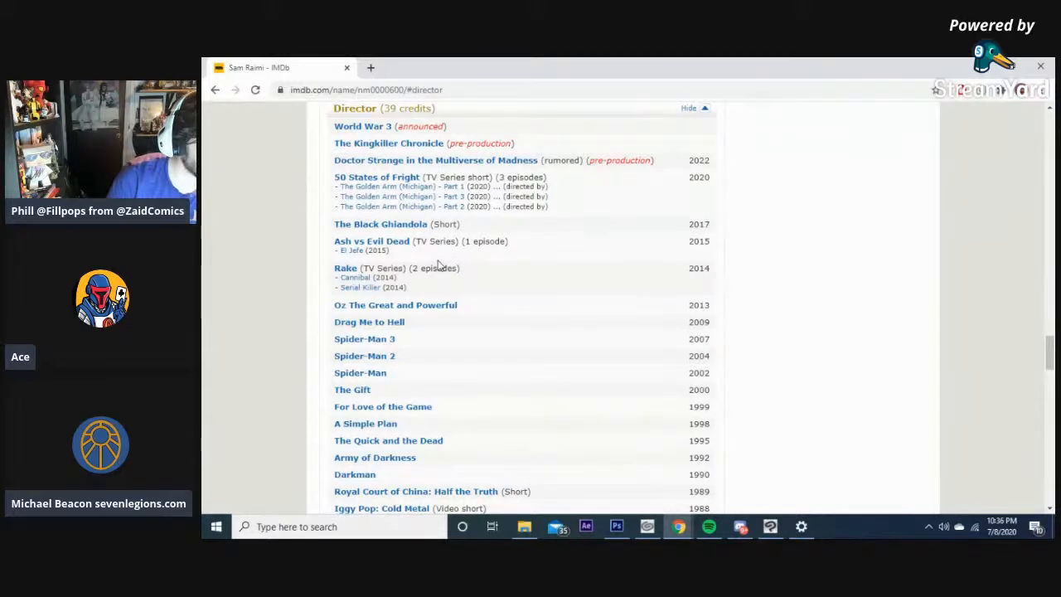
{"action": "scroll", "coordinate": [439, 265], "scroll_direction": "down", "scroll_amount": 1}
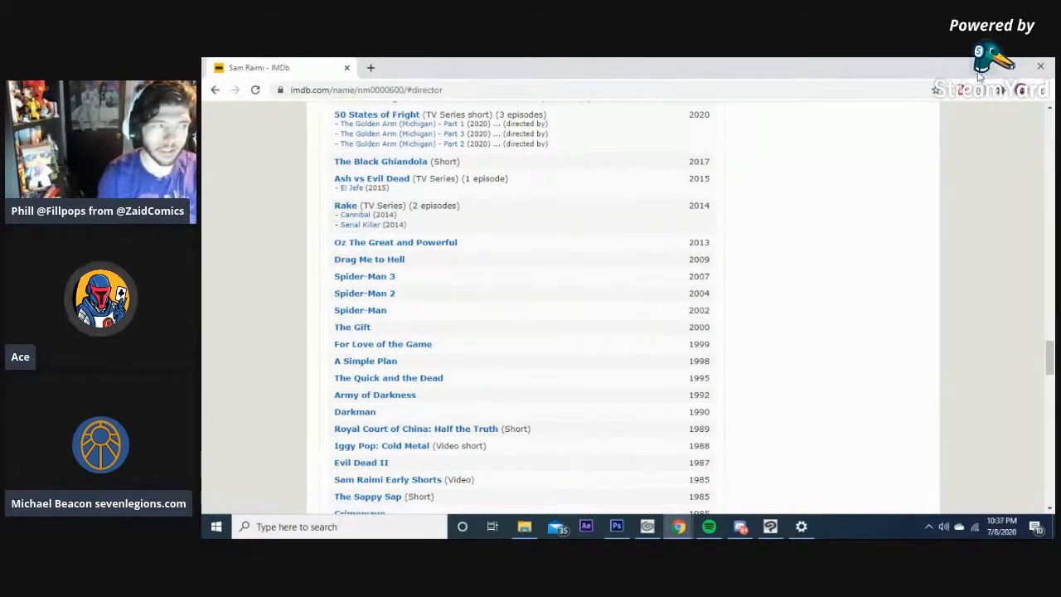
{"action": "left_click", "coordinate": [1039, 67]}
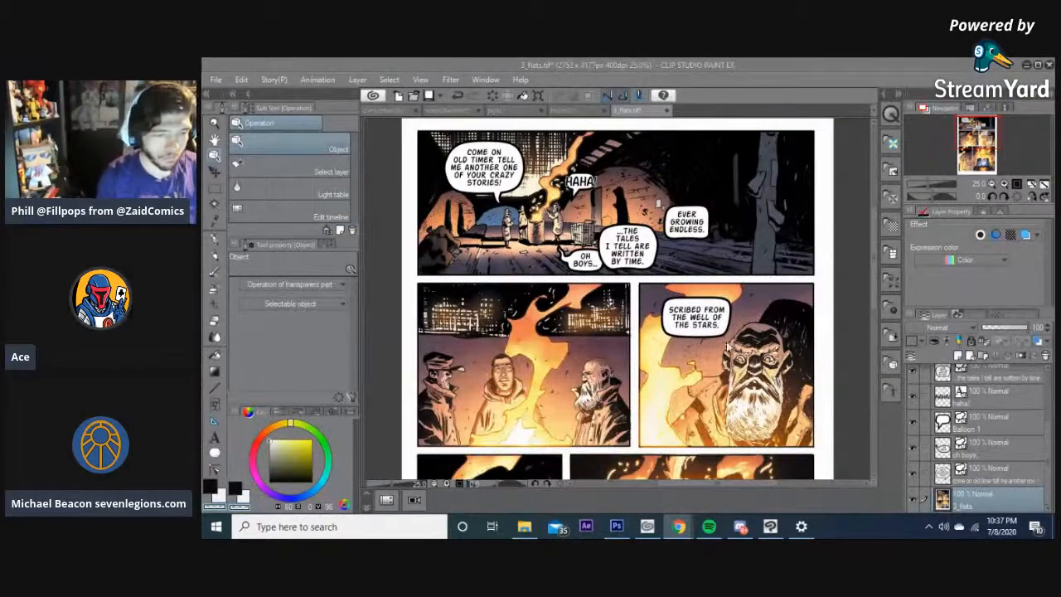
- Review the placement of the balloons in the street panel, the bearded man's close-up and the panels below
{"action": "left_click", "coordinate": [706, 236]}
{"action": "scroll", "coordinate": [708, 238], "scroll_direction": "up", "scroll_amount": 2}
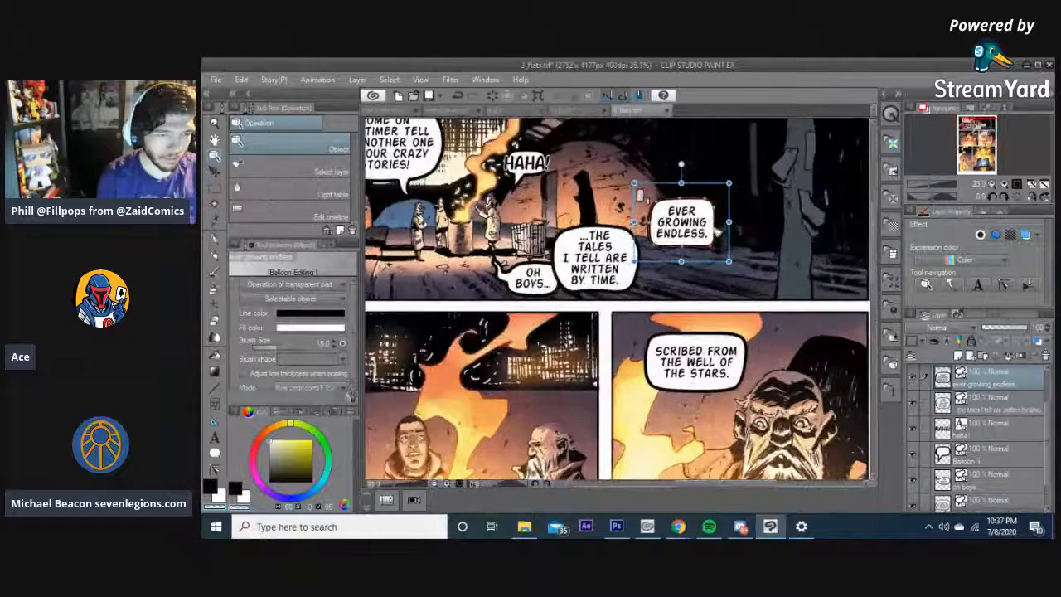
{"action": "left_click", "coordinate": [751, 237]}
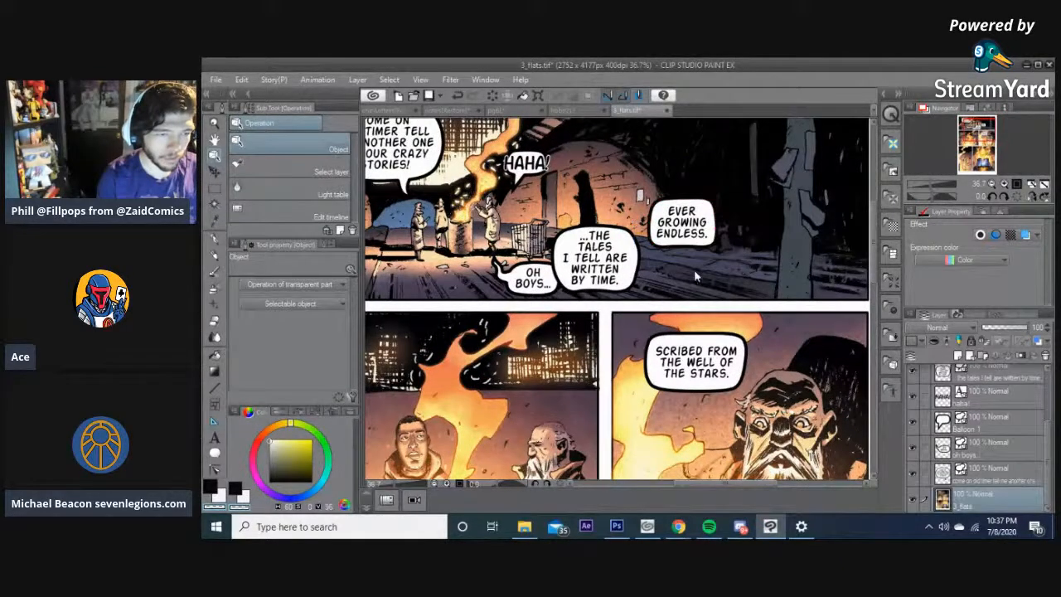
{"action": "scroll", "coordinate": [694, 270], "scroll_direction": "down", "scroll_amount": 3}
{"action": "left_click_drag", "start_coordinate": [671, 295], "coordinate": [652, 139]}
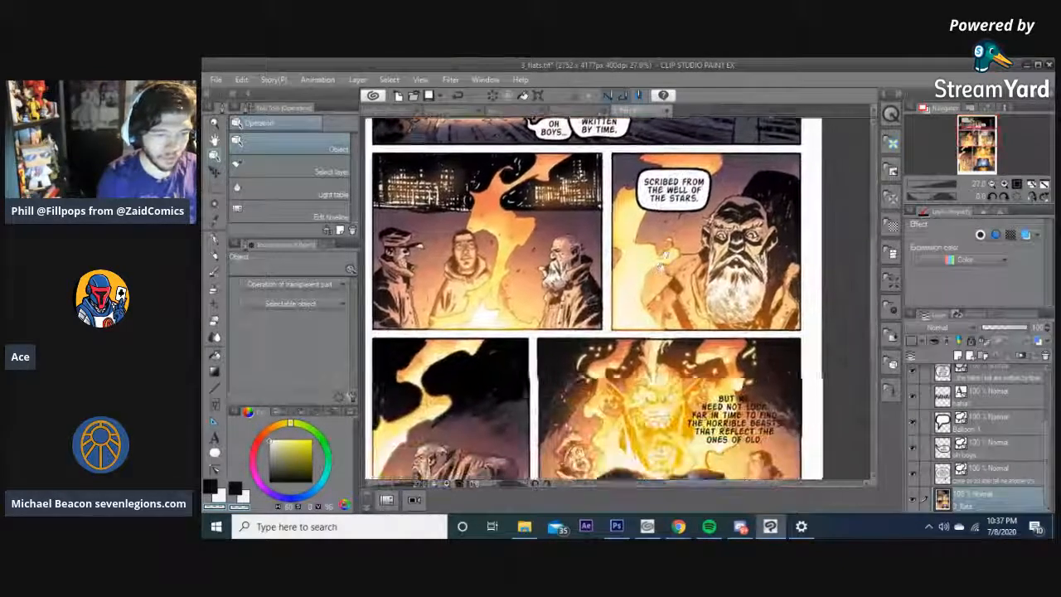
{"action": "left_click_drag", "start_coordinate": [661, 266], "coordinate": [736, 301]}
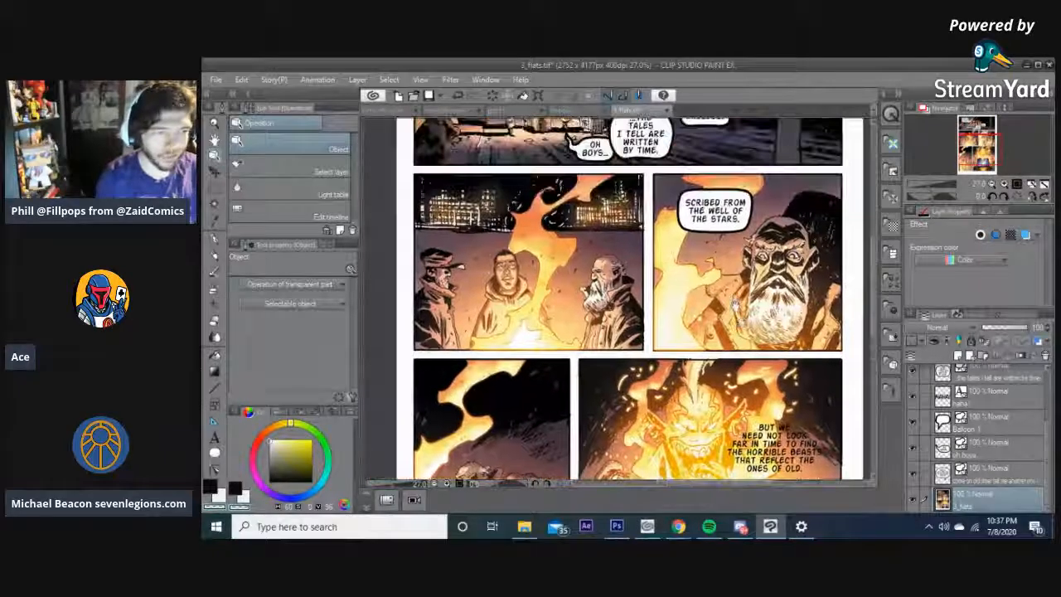
{"action": "left_click_drag", "start_coordinate": [743, 247], "coordinate": [748, 313]}
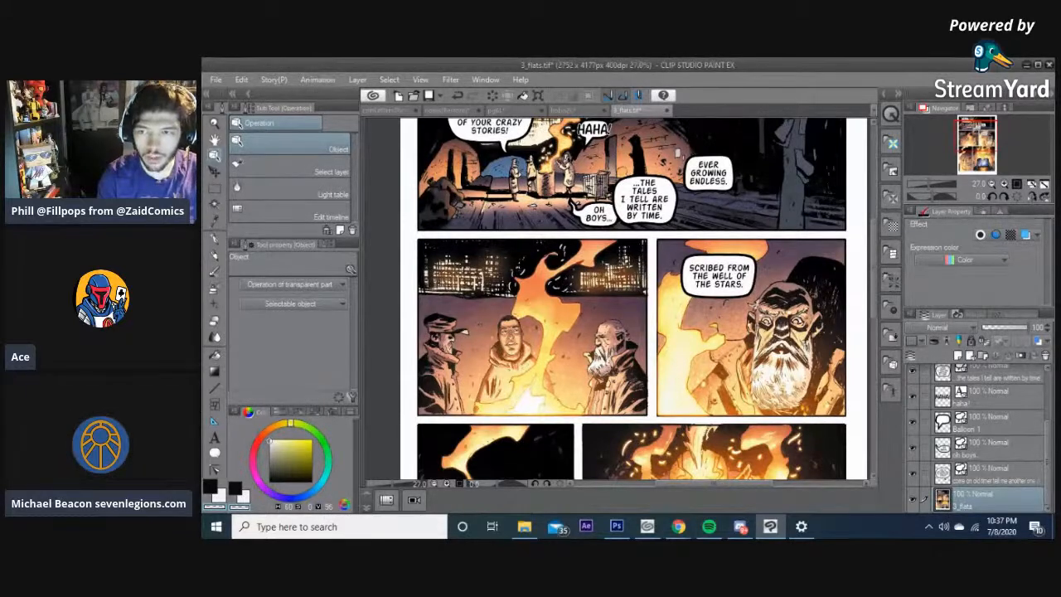
- Paste the copied "TIME IS CONSTANT ALWAYS ADDING TO THE UNIVERSE..." dialogue as new text in the campfire panel and set its size to 10.7
{"action": "key", "text": "alt+Tab"}
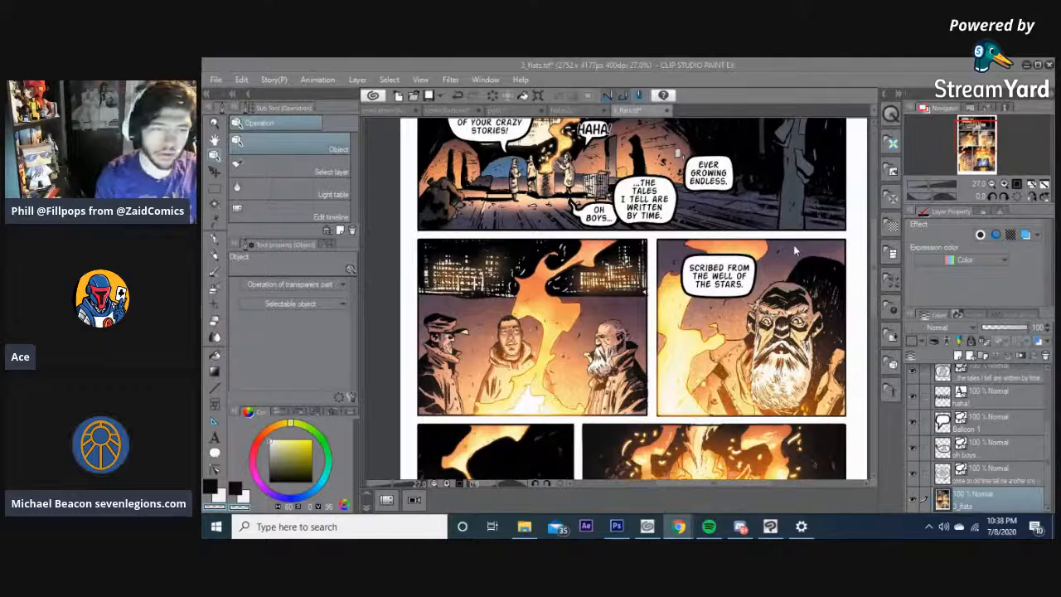
{"action": "left_click", "coordinate": [215, 438]}
{"action": "left_click", "coordinate": [480, 320]}
{"action": "key", "text": "ctrl+v"}
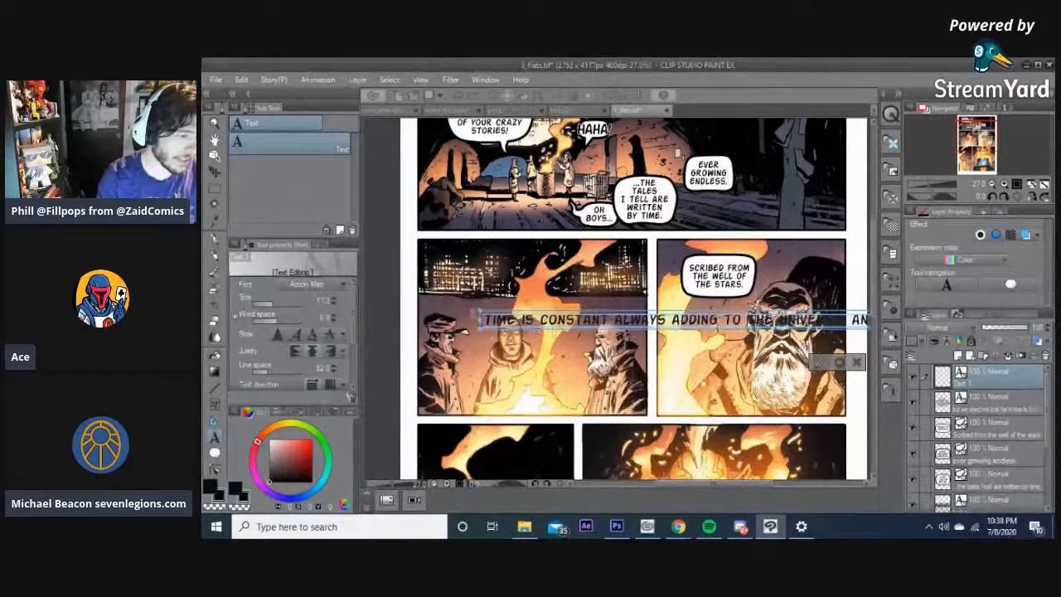
{"action": "left_click", "coordinate": [322, 300]}
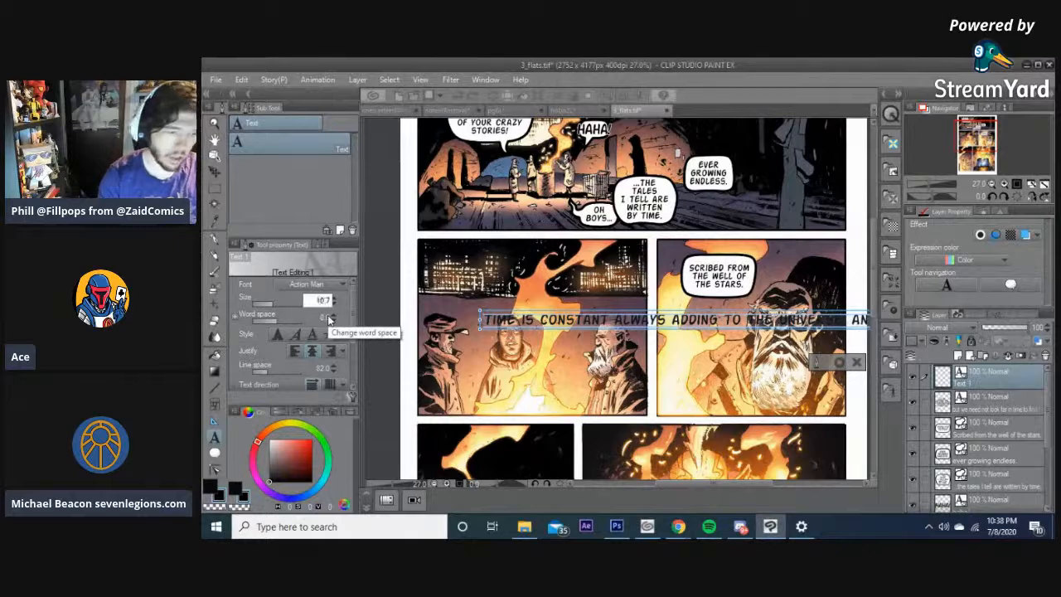
{"action": "type", "text": "10.7"}
{"action": "key", "text": "Return"}
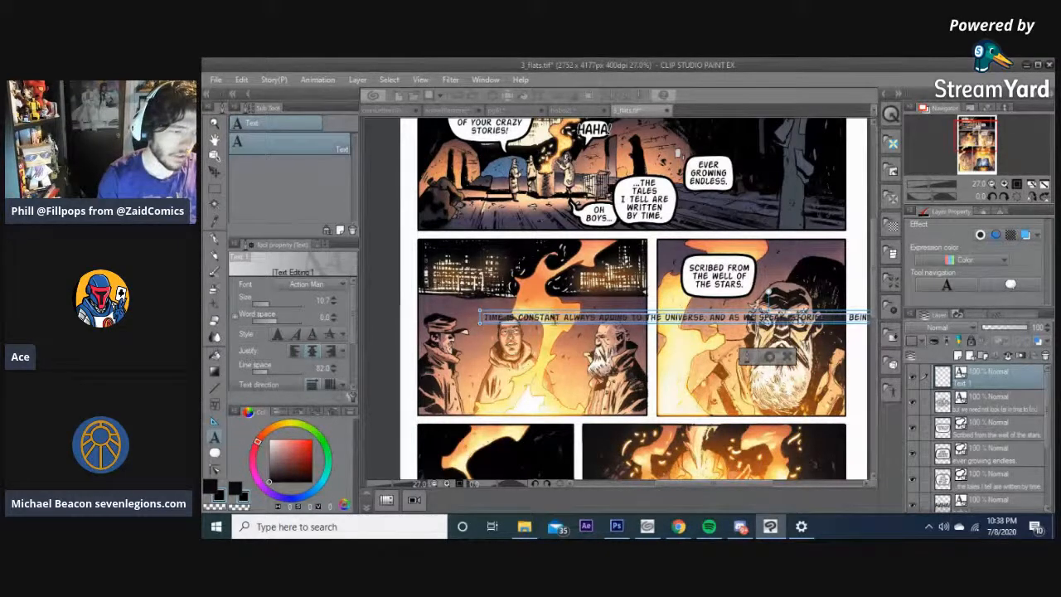
- Break the dialogue into six lines after CONSTANT, ADDING TO, AND AS, STORIES ARE and SOME THAT, and move it over the campfire panel's skyline
{"action": "scroll", "coordinate": [550, 321], "scroll_direction": "up", "scroll_amount": 2}
{"action": "left_click", "coordinate": [566, 316]}
{"action": "key", "text": "Return"}
{"action": "scroll", "coordinate": [638, 333], "scroll_direction": "down", "scroll_amount": 1}
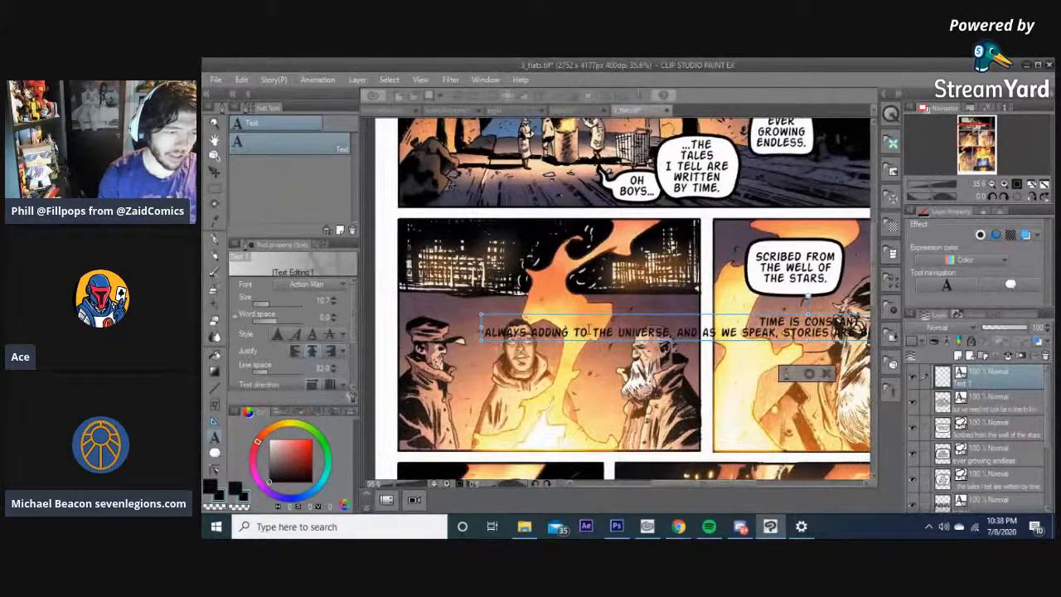
{"action": "left_click", "coordinate": [589, 331]}
{"action": "key", "text": "Return"}
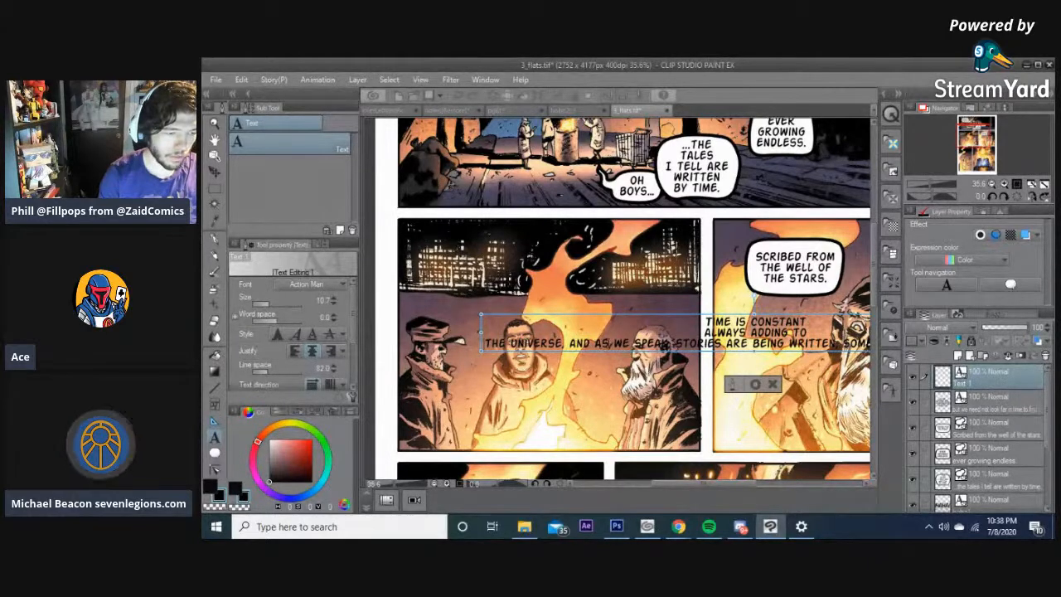
{"action": "key", "text": "Return"}
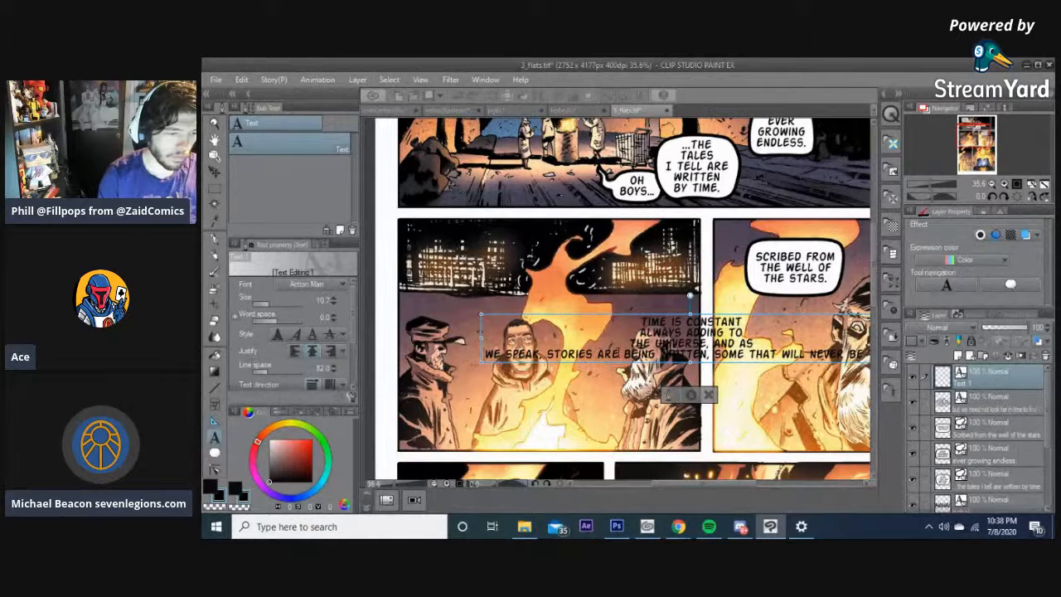
{"action": "key", "text": "BackSpace"}
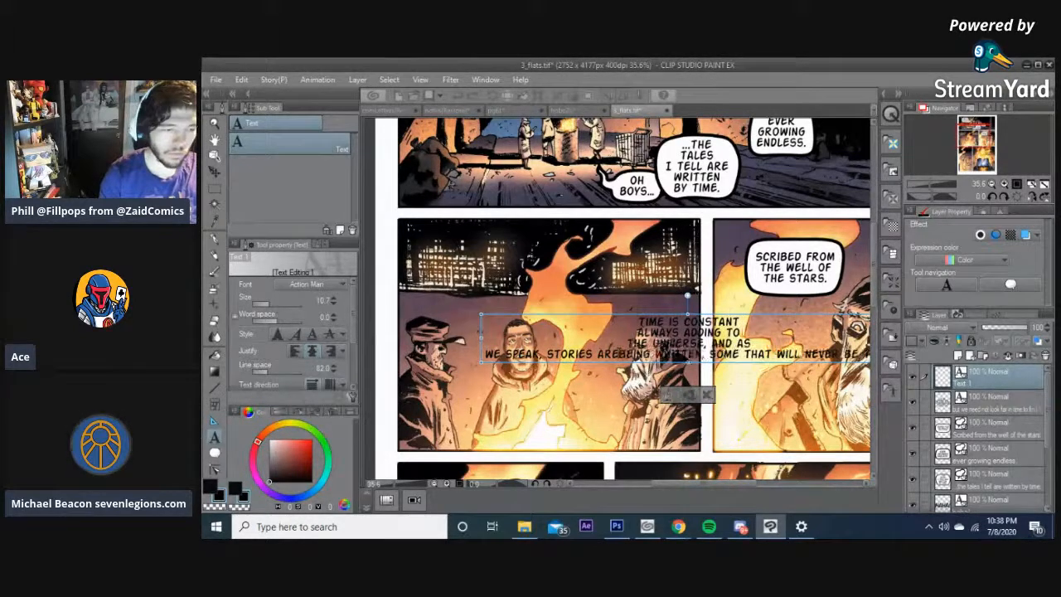
{"action": "key", "text": "Return"}
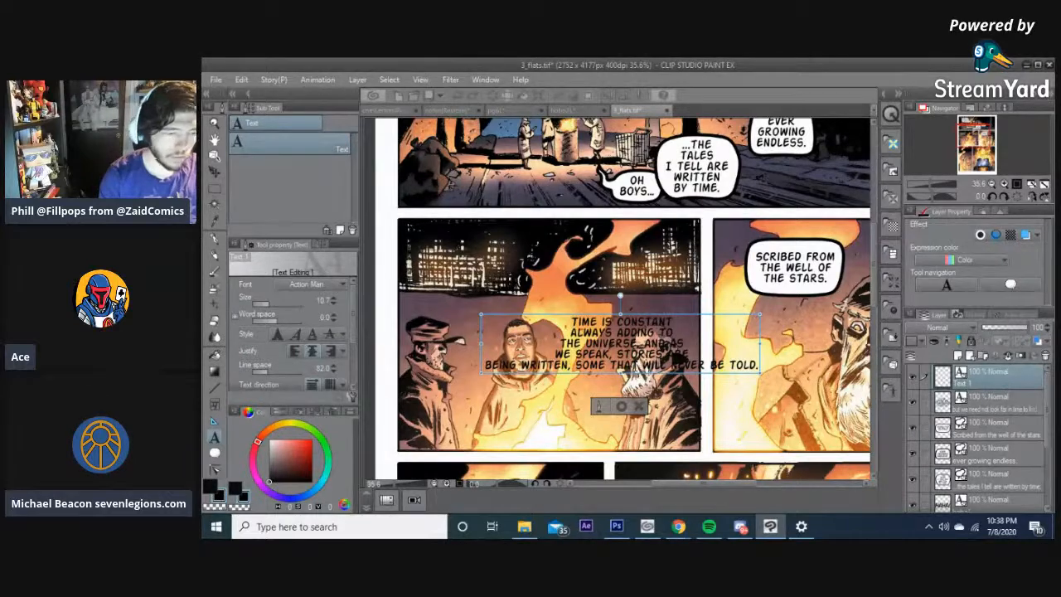
{"action": "key", "text": "Return"}
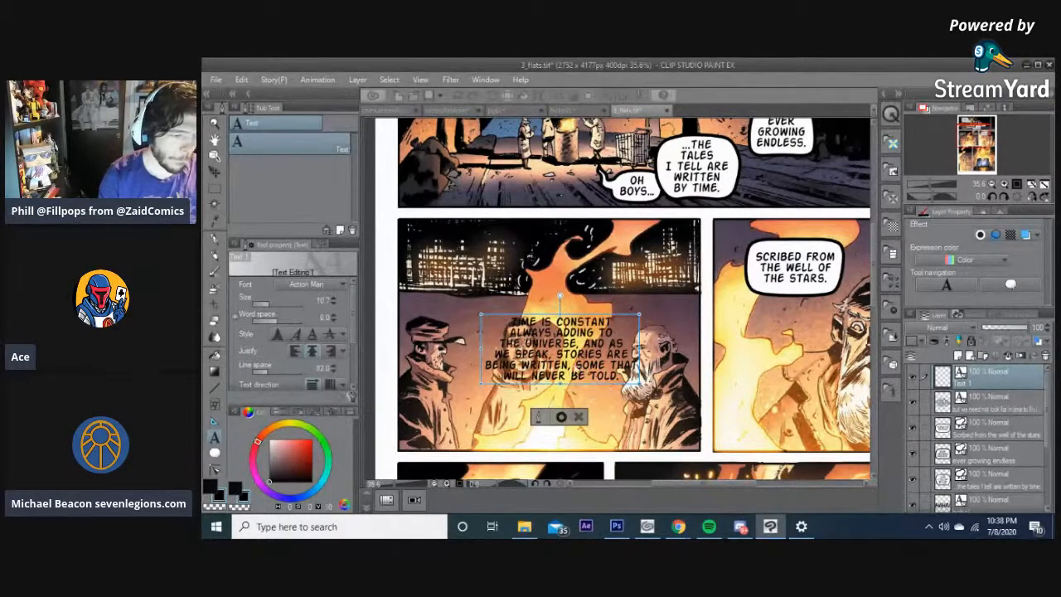
{"action": "left_click", "coordinate": [561, 417]}
{"action": "left_click_drag", "start_coordinate": [636, 377], "coordinate": [586, 314]}
- Examine the lower panels, including the glowing book panel with its unballooned "BUT WE NEED NOT LOOK..." text
{"action": "scroll", "coordinate": [578, 365], "scroll_direction": "down", "scroll_amount": 2}
{"action": "scroll", "coordinate": [578, 366], "scroll_direction": "down", "scroll_amount": 1}
{"action": "left_click_drag", "start_coordinate": [577, 366], "coordinate": [563, 340]}
{"action": "left_click_drag", "start_coordinate": [677, 474], "coordinate": [654, 265]}
{"action": "left_click_drag", "start_coordinate": [633, 308], "coordinate": [629, 434]}
{"action": "mouse_move", "coordinate": [646, 282]}
{"action": "left_mouse_down"}
{"action": "mouse_move", "coordinate": [642, 475]}
{"action": "mouse_move", "coordinate": [638, 239]}
{"action": "left_mouse_up"}
{"action": "left_click_drag", "start_coordinate": [638, 331], "coordinate": [638, 251]}
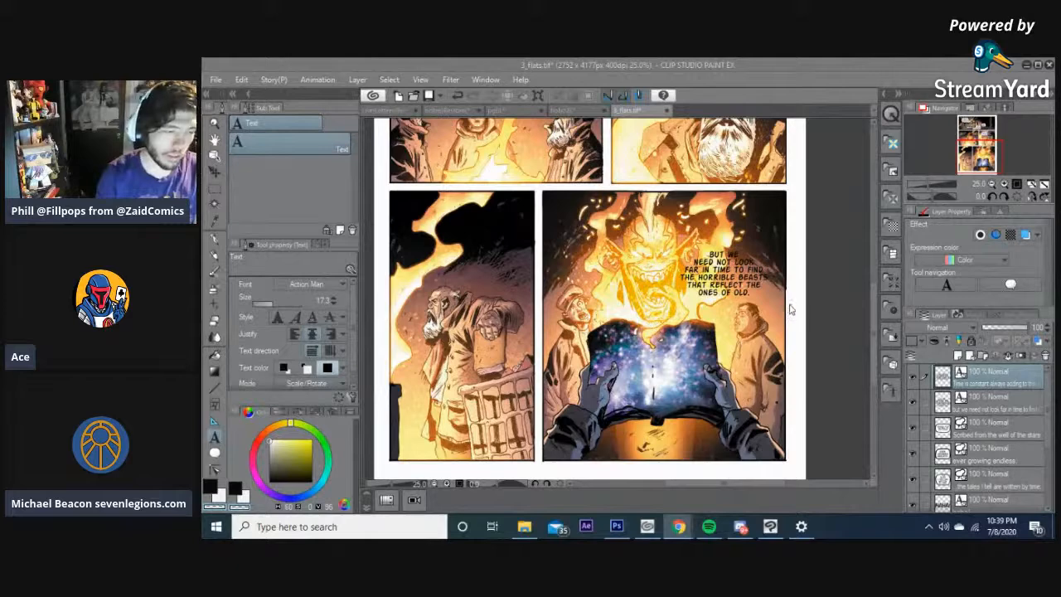
- Move the "OH BOYS..." balloon up and to the right in the first panel, above the shopping cart and below "HAHA!"
{"action": "left_click", "coordinate": [215, 157]}
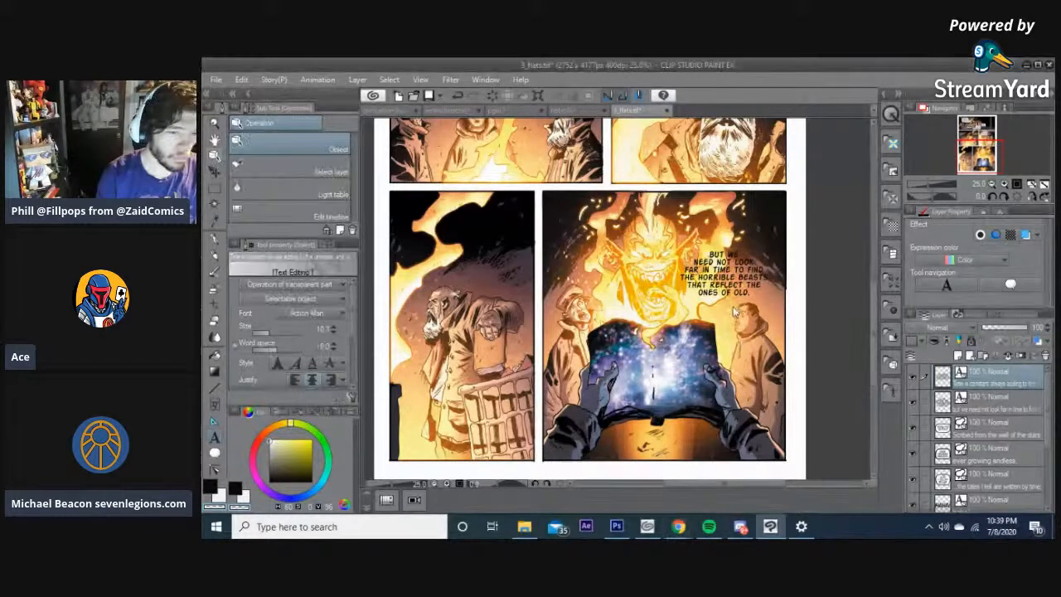
{"action": "left_click_drag", "start_coordinate": [874, 307], "coordinate": [868, 264]}
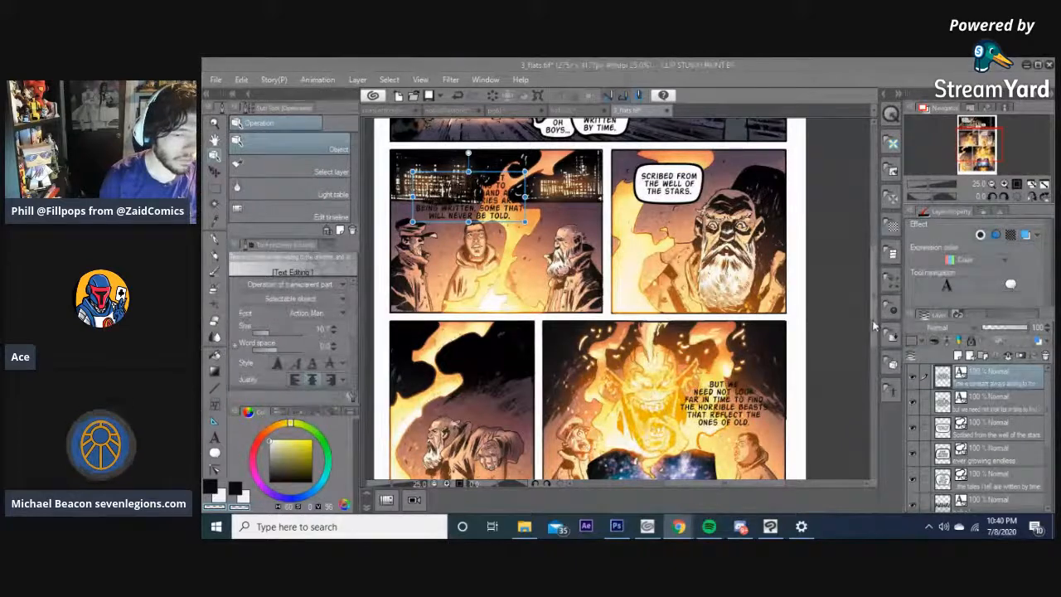
{"action": "left_click_drag", "start_coordinate": [873, 318], "coordinate": [871, 282]}
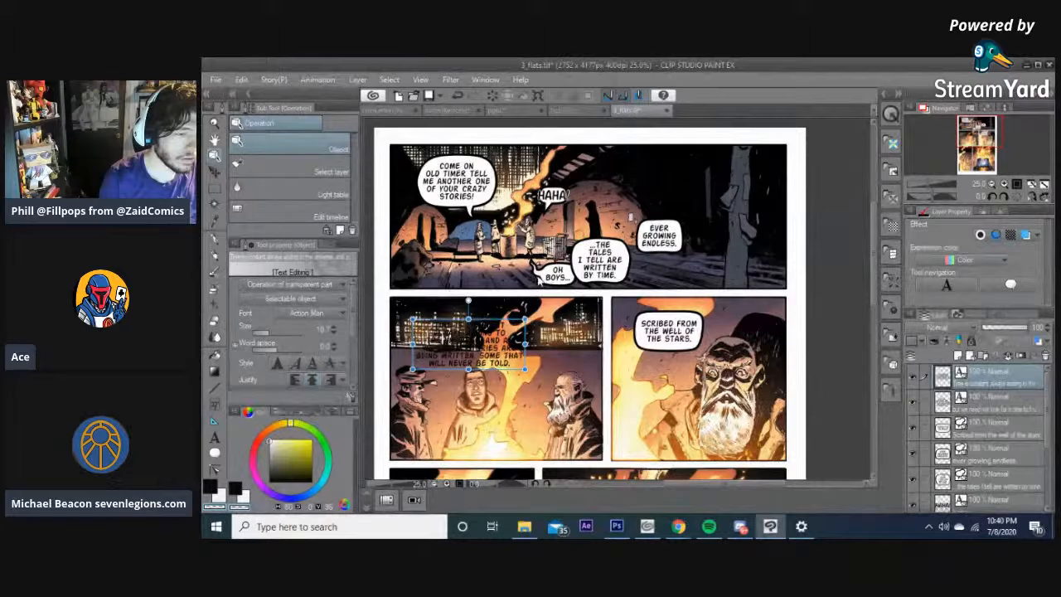
{"action": "left_click", "coordinate": [545, 280]}
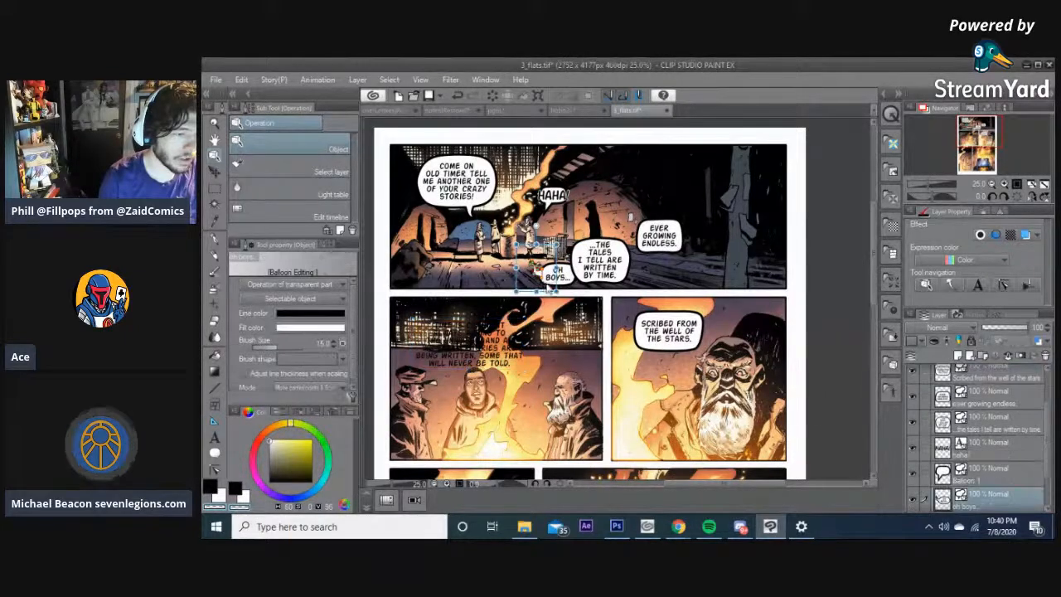
{"action": "scroll", "coordinate": [544, 282], "scroll_direction": "up", "scroll_amount": 1}
{"action": "scroll", "coordinate": [545, 280], "scroll_direction": "up", "scroll_amount": 1}
{"action": "left_click_drag", "start_coordinate": [546, 280], "coordinate": [589, 212]}
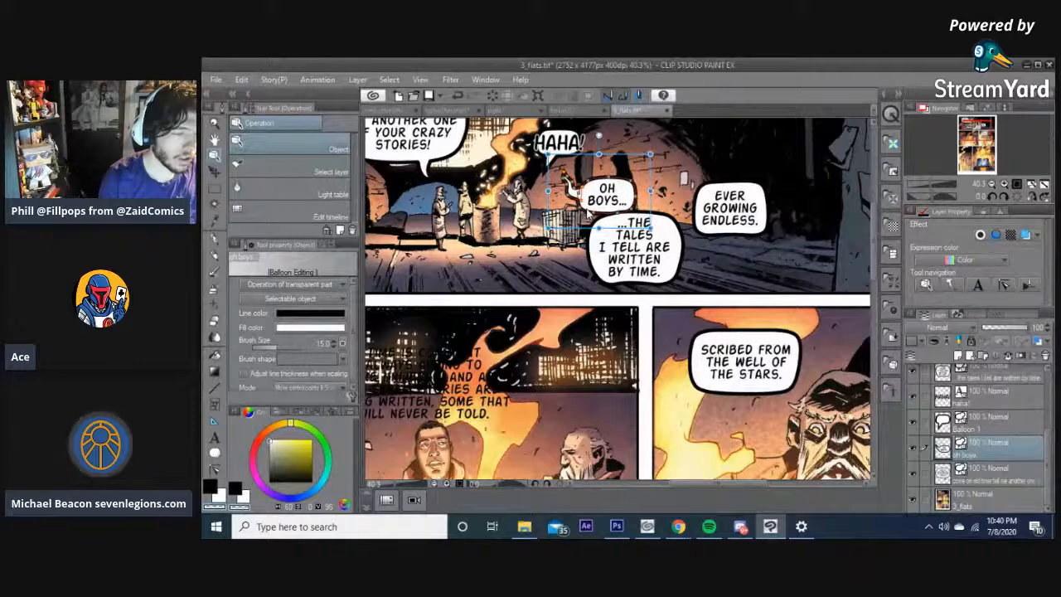
- Shift the "...THE TALES I TELL ARE WRITTEN BY TIME." balloon right beneath "OH BOYS...", and move "EVER GROWING ENDLESS." farther right and slightly up
{"action": "left_click", "coordinate": [610, 288]}
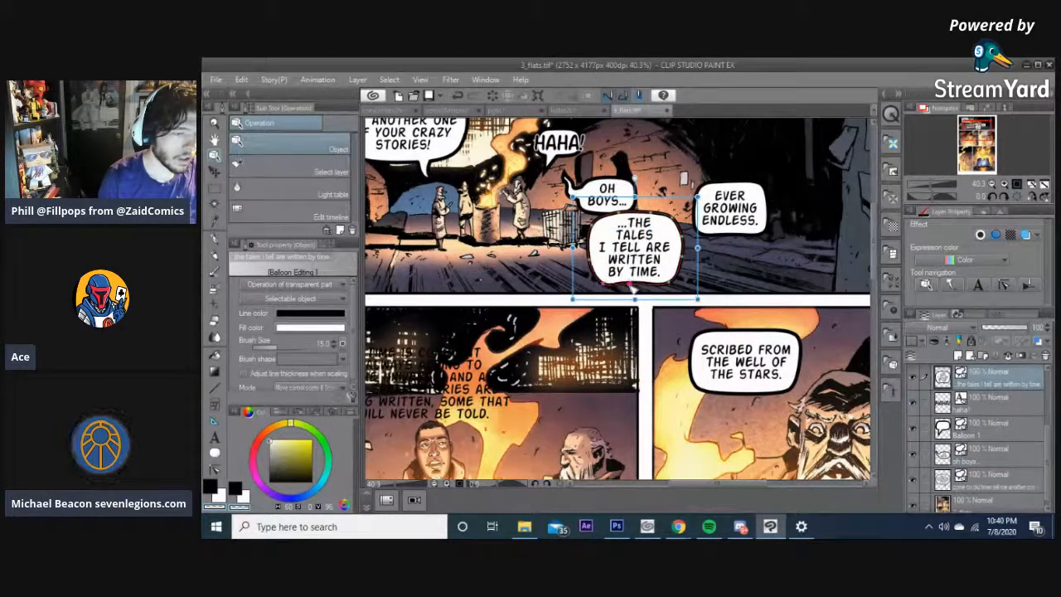
{"action": "left_click", "coordinate": [625, 292]}
{"action": "mouse_move", "coordinate": [625, 292]}
{"action": "left_mouse_down"}
{"action": "mouse_move", "coordinate": [644, 300]}
{"action": "mouse_move", "coordinate": [642, 286]}
{"action": "left_mouse_up"}
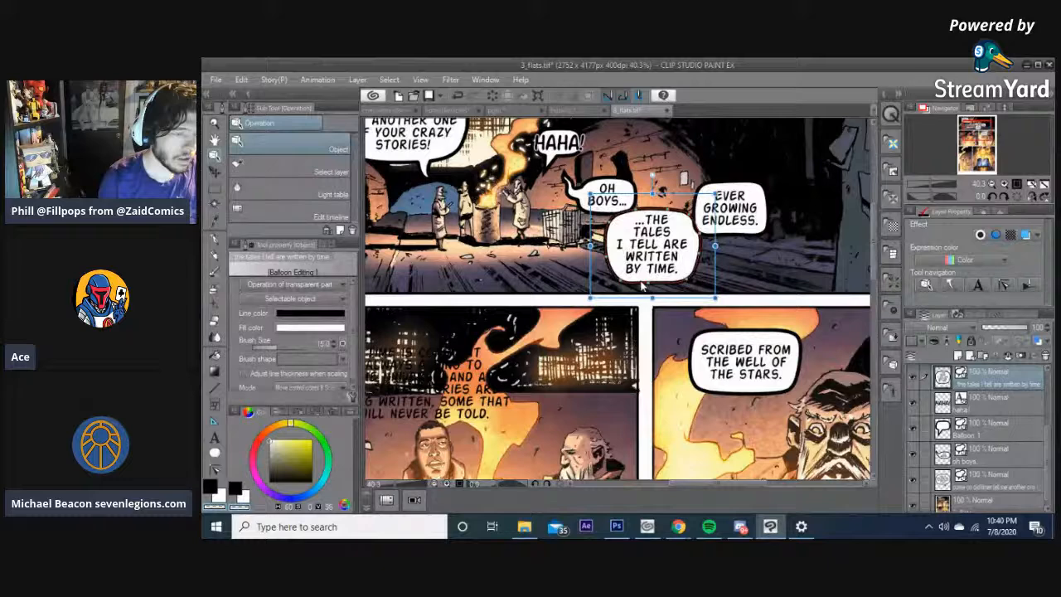
{"action": "left_click", "coordinate": [748, 240]}
{"action": "left_click_drag", "start_coordinate": [748, 236], "coordinate": [775, 225]}
{"action": "left_click", "coordinate": [687, 284]}
{"action": "left_click_drag", "start_coordinate": [690, 283], "coordinate": [688, 282]}
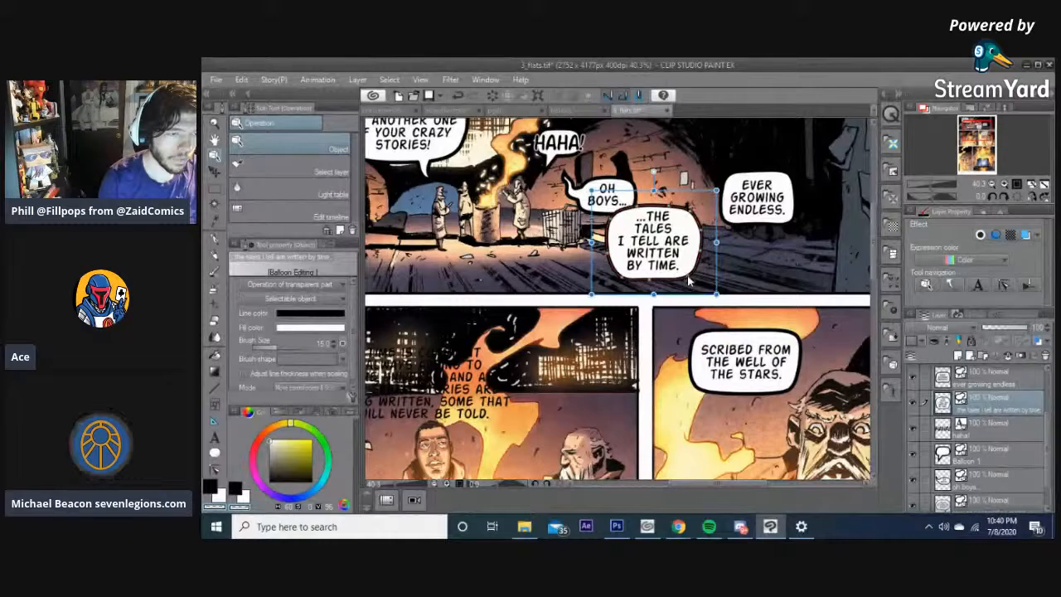
{"action": "left_click", "coordinate": [765, 271]}
{"action": "scroll", "coordinate": [732, 274], "scroll_direction": "down", "scroll_amount": 1}
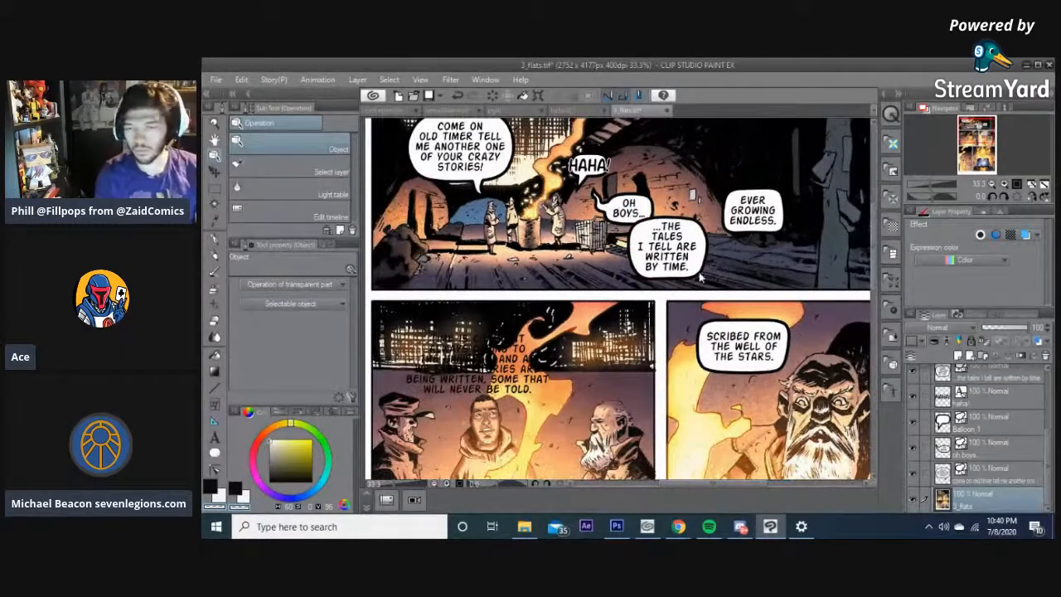
{"action": "scroll", "coordinate": [700, 279], "scroll_direction": "down", "scroll_amount": 1}
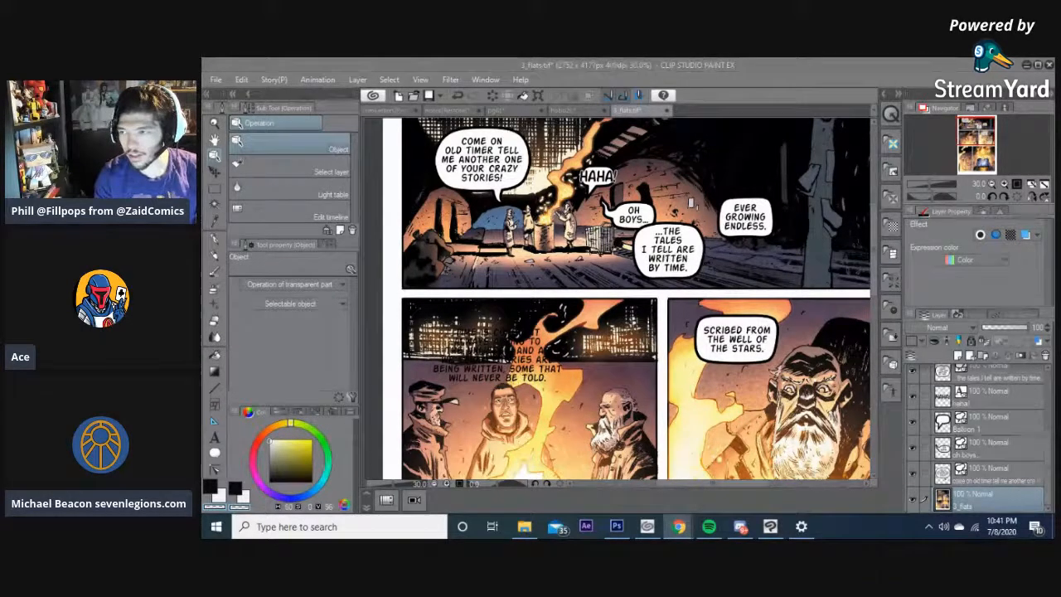
- Switch to Chrome, browse the ZaidWorkshop Etsy shop at default page zoom, and open the Alana of the Seven Legions Comic Shirt listing
{"action": "left_click_drag", "start_coordinate": [1054, 170], "coordinate": [704, 59]}
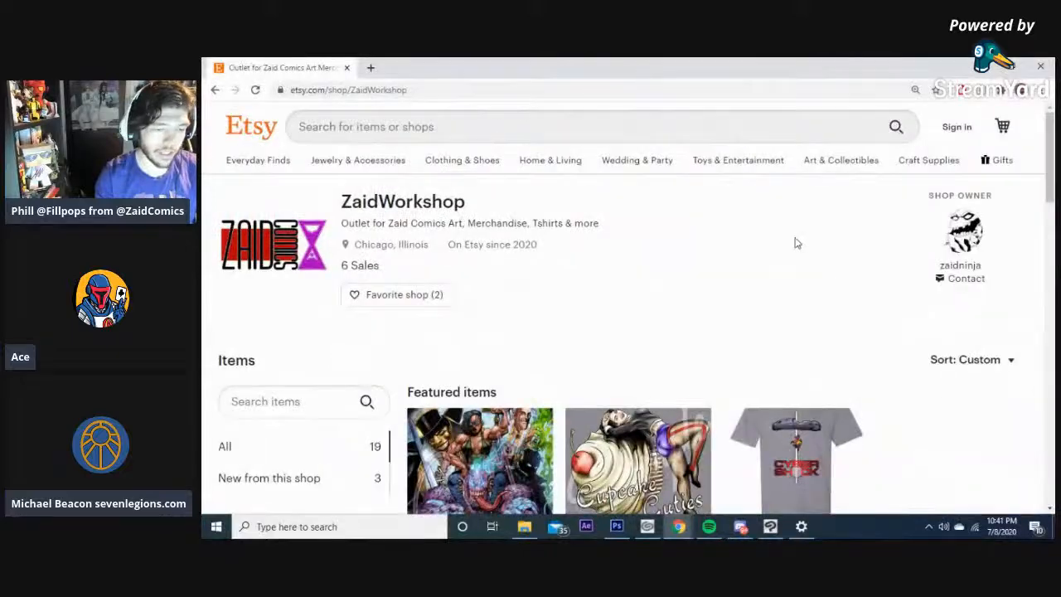
{"action": "scroll", "coordinate": [771, 238], "scroll_direction": "down", "scroll_amount": 3}
{"action": "key", "text": "ctrl+0"}
{"action": "scroll", "coordinate": [772, 238], "scroll_direction": "up", "scroll_amount": 3}
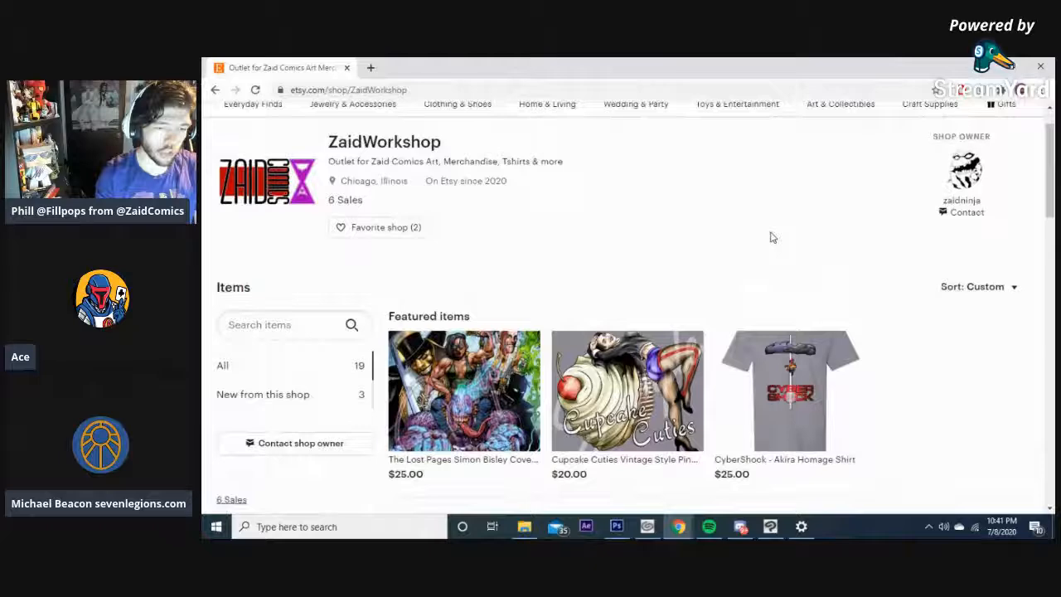
{"action": "scroll", "coordinate": [772, 238], "scroll_direction": "down", "scroll_amount": 3}
{"action": "scroll", "coordinate": [771, 237], "scroll_direction": "down", "scroll_amount": 3}
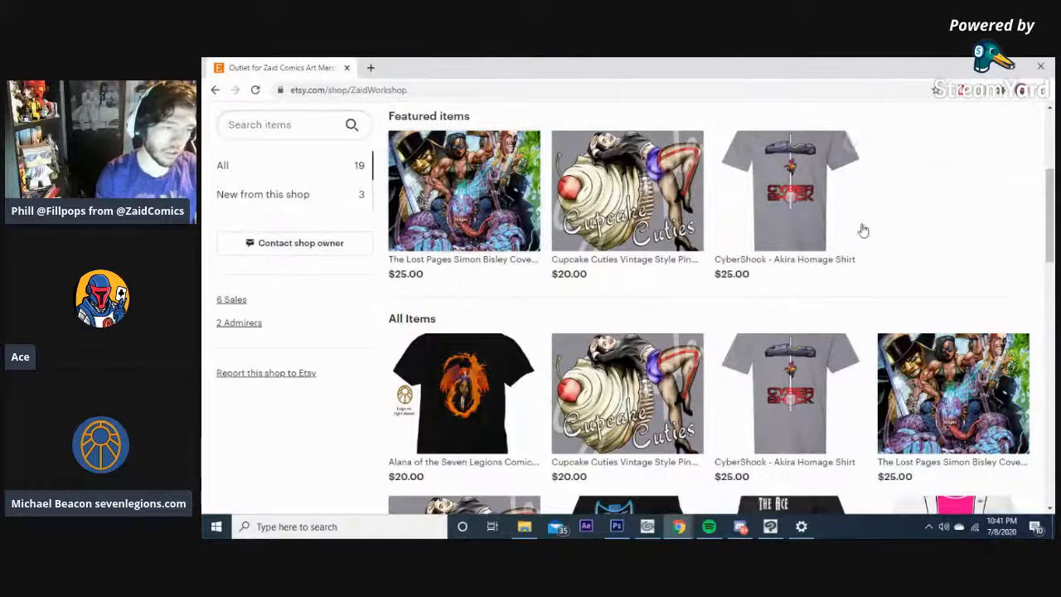
{"action": "scroll", "coordinate": [853, 232], "scroll_direction": "down", "scroll_amount": 1}
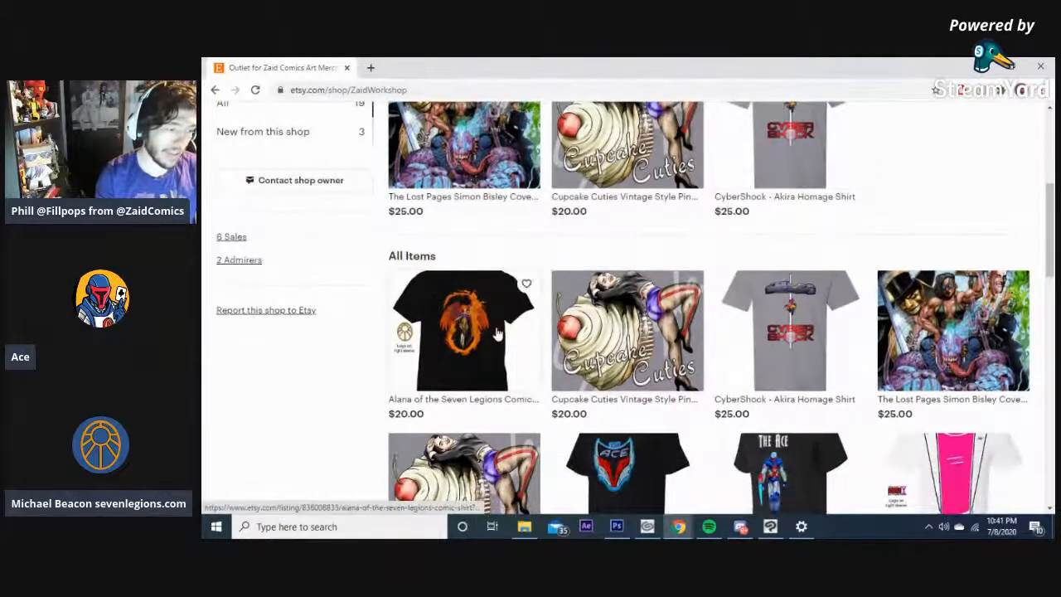
{"action": "left_click", "coordinate": [474, 349]}
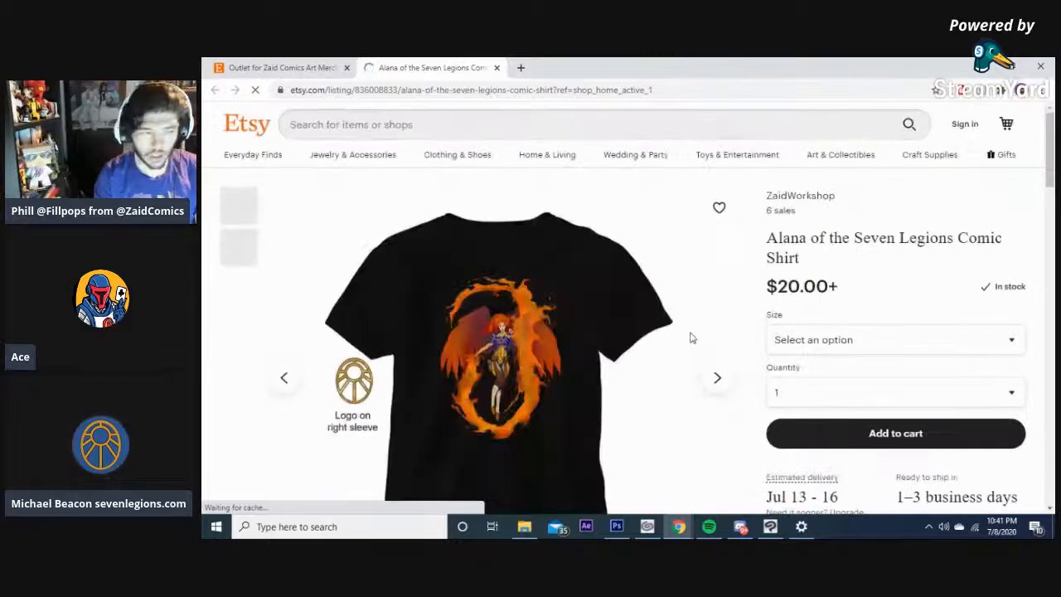
{"action": "scroll", "coordinate": [612, 333], "scroll_direction": "down", "scroll_amount": 1}
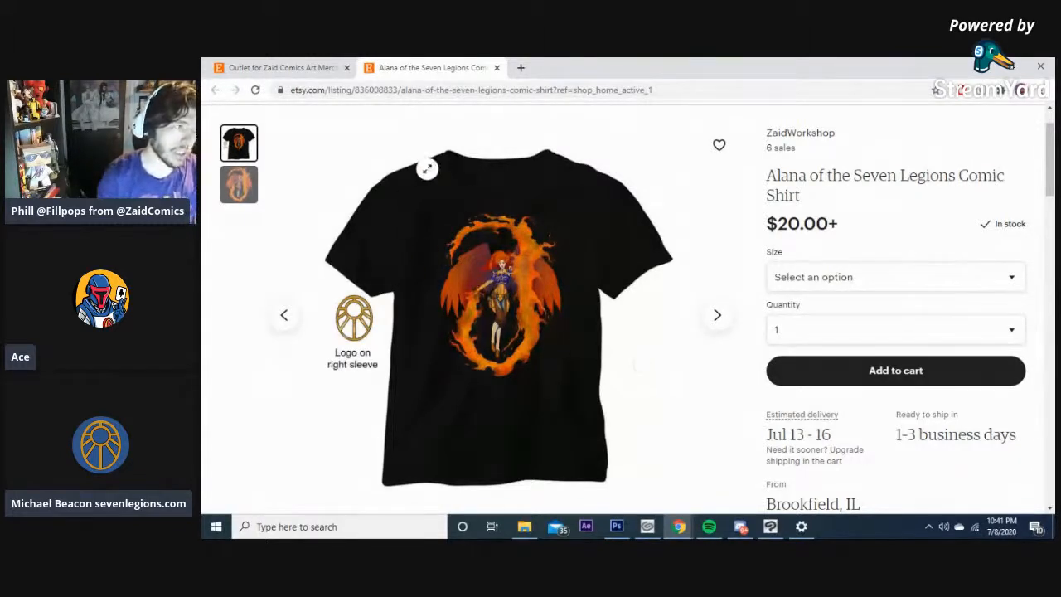
- Return to the ZaidWorkshop shop page and look through its T-shirt and print listings
{"action": "left_click", "coordinate": [294, 68]}
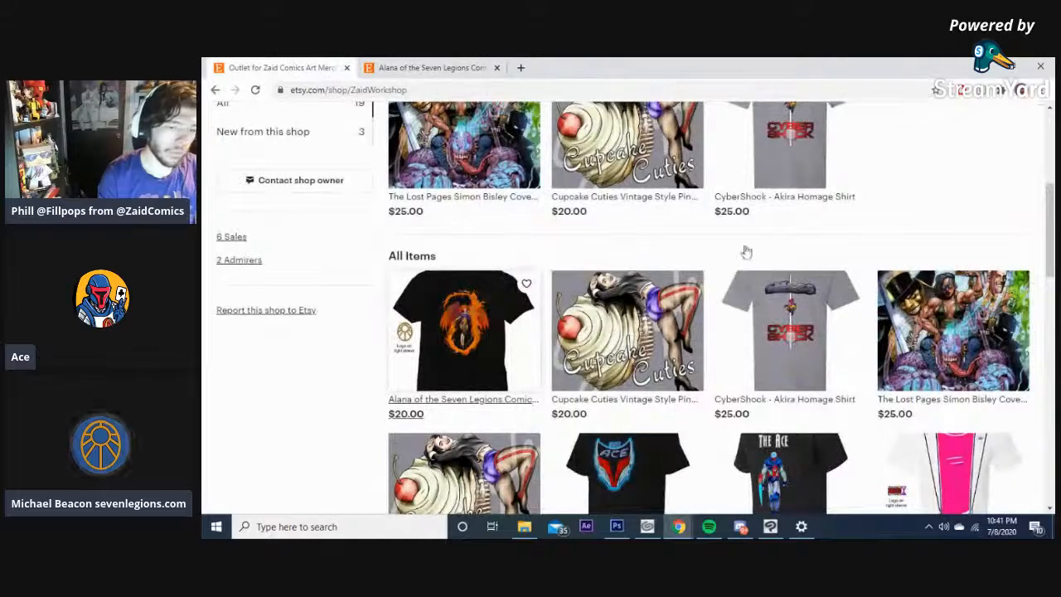
{"action": "scroll", "coordinate": [779, 315], "scroll_direction": "down", "scroll_amount": 1}
{"action": "scroll", "coordinate": [781, 334], "scroll_direction": "down", "scroll_amount": 2}
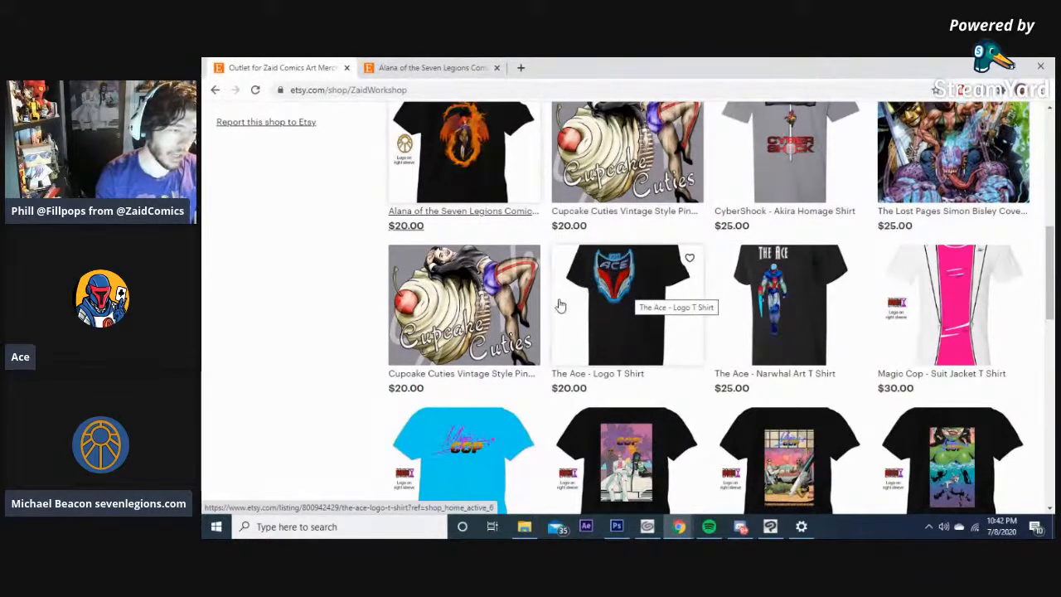
{"action": "scroll", "coordinate": [630, 294], "scroll_direction": "up", "scroll_amount": 5}
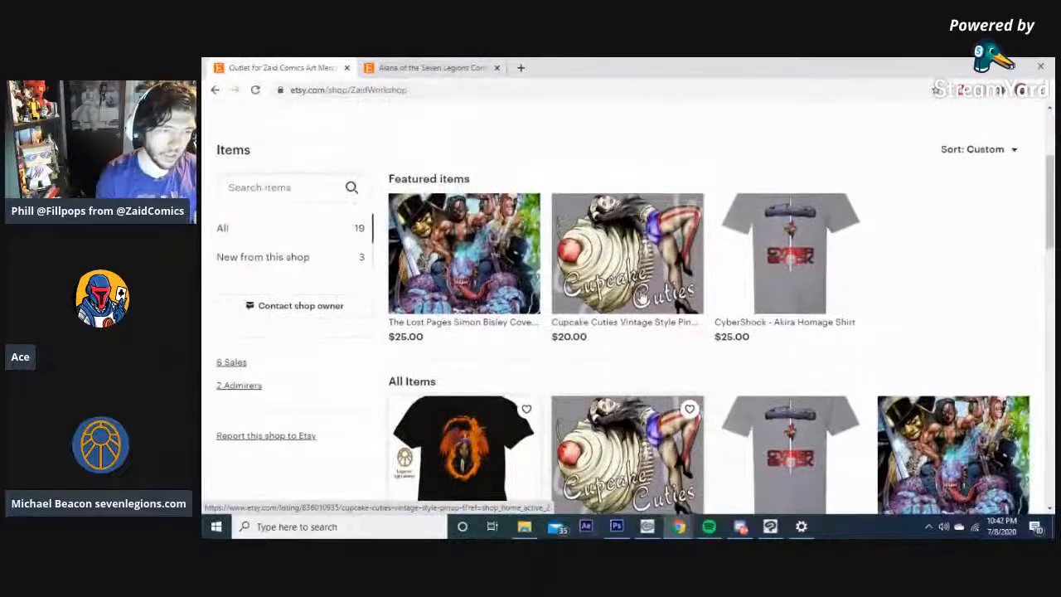
- Look through the rest of the ZaidWorkshop T-shirt and print listings, then switch back to the comic page in Clip Studio Paint
{"action": "scroll", "coordinate": [670, 300], "scroll_direction": "down", "scroll_amount": 8}
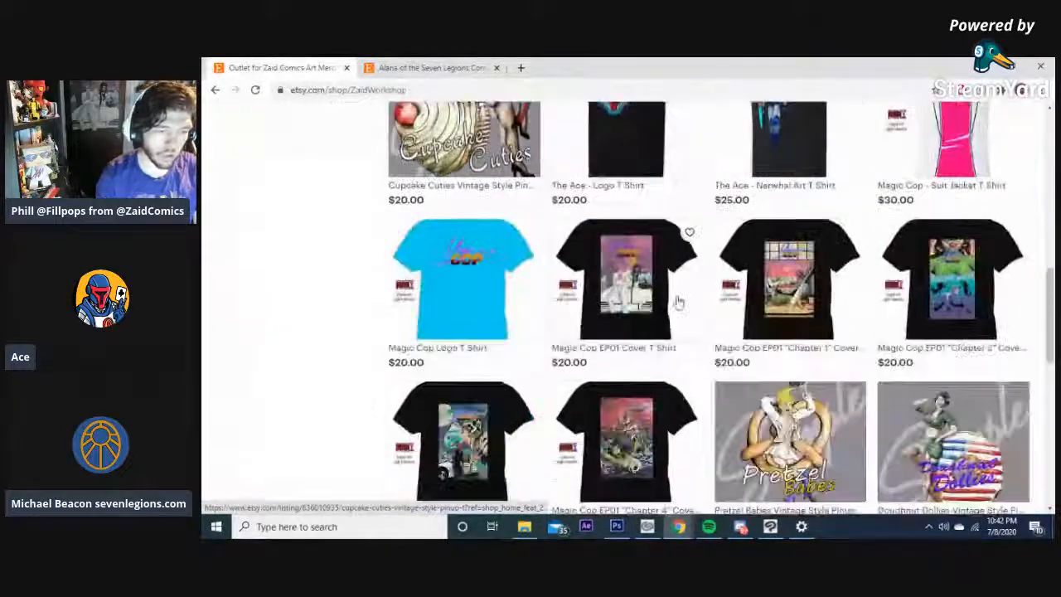
{"action": "scroll", "coordinate": [673, 304], "scroll_direction": "down", "scroll_amount": 2}
{"action": "scroll", "coordinate": [669, 301], "scroll_direction": "up", "scroll_amount": 10}
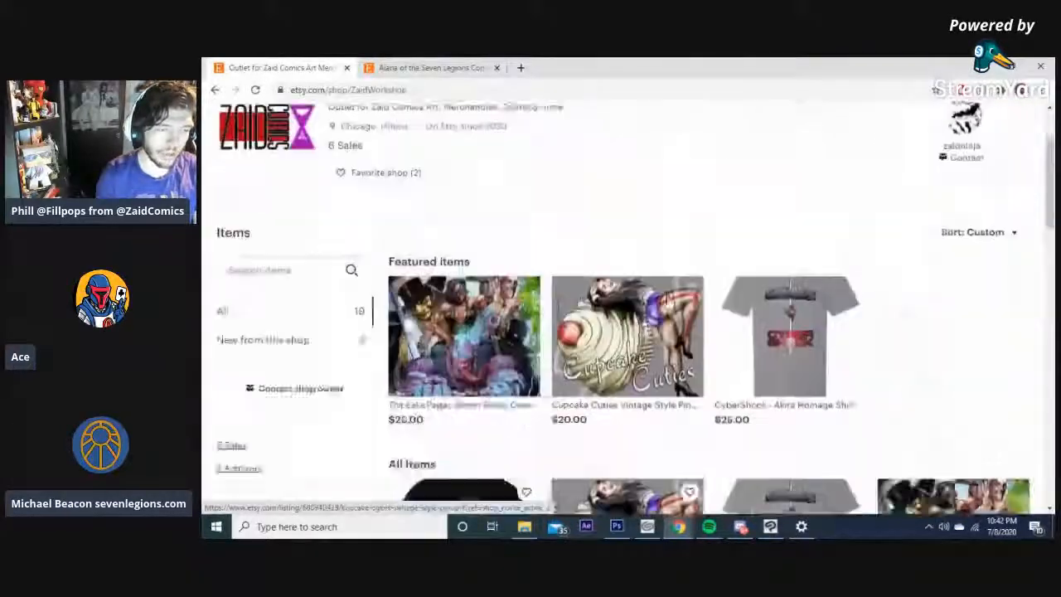
{"action": "scroll", "coordinate": [637, 301], "scroll_direction": "down", "scroll_amount": 3}
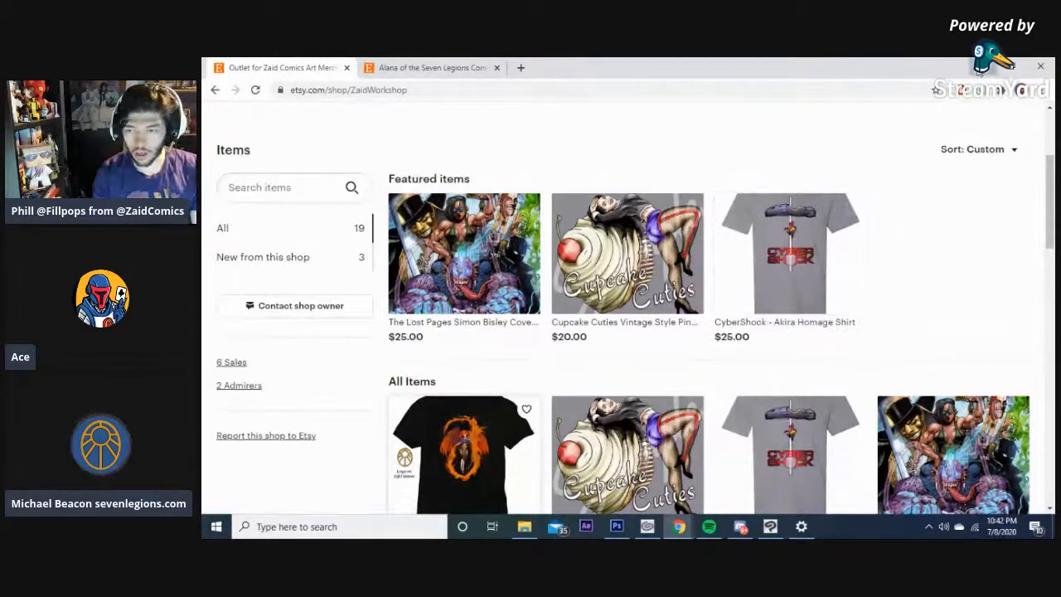
{"action": "left_click", "coordinate": [979, 69]}
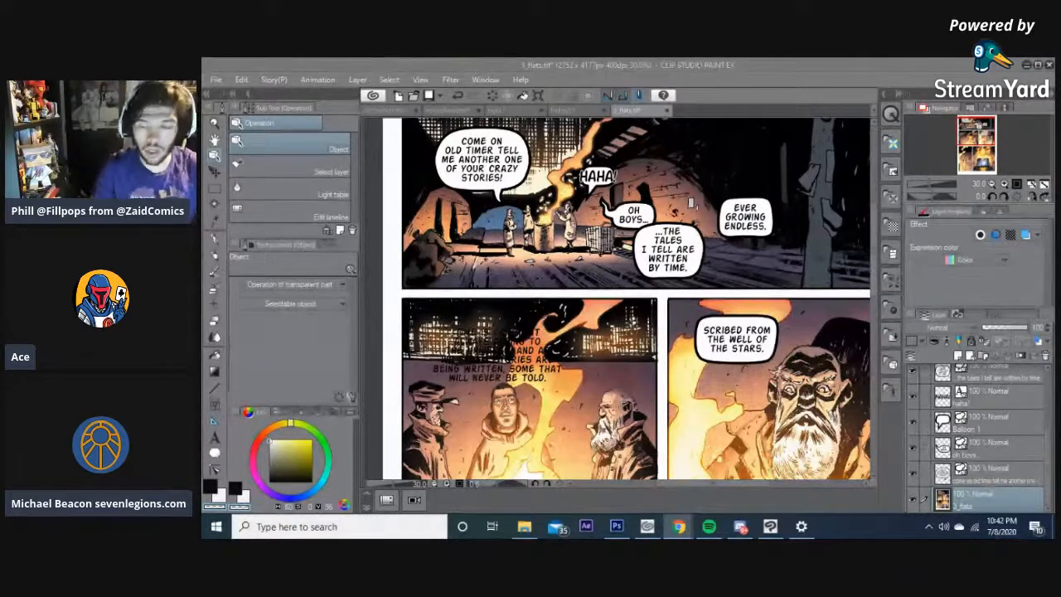
{"action": "left_click", "coordinate": [823, 61]}
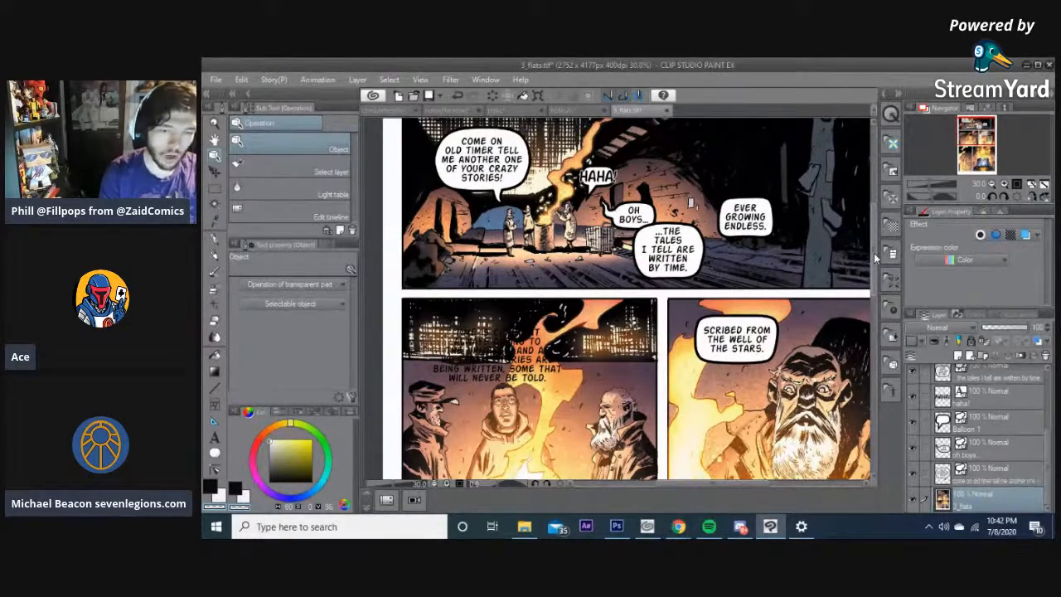
- Review the comic page from the middle row to the bottom row and back up to the opening panel
{"action": "scroll", "coordinate": [874, 252], "scroll_direction": "down", "scroll_amount": 3}
{"action": "scroll", "coordinate": [875, 285], "scroll_direction": "down", "scroll_amount": 1}
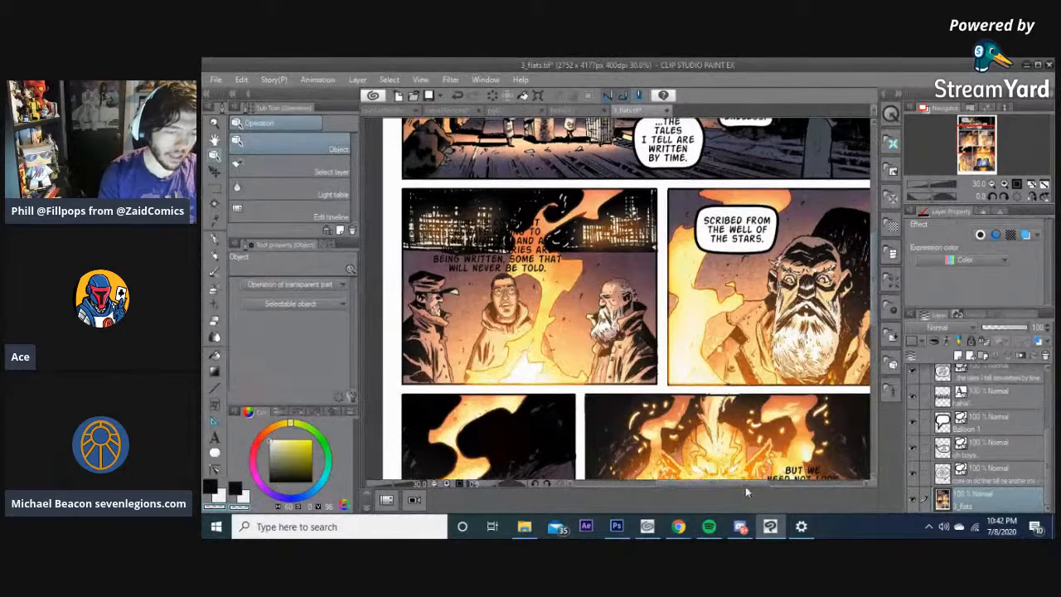
{"action": "left_click_drag", "start_coordinate": [748, 483], "coordinate": [753, 480]}
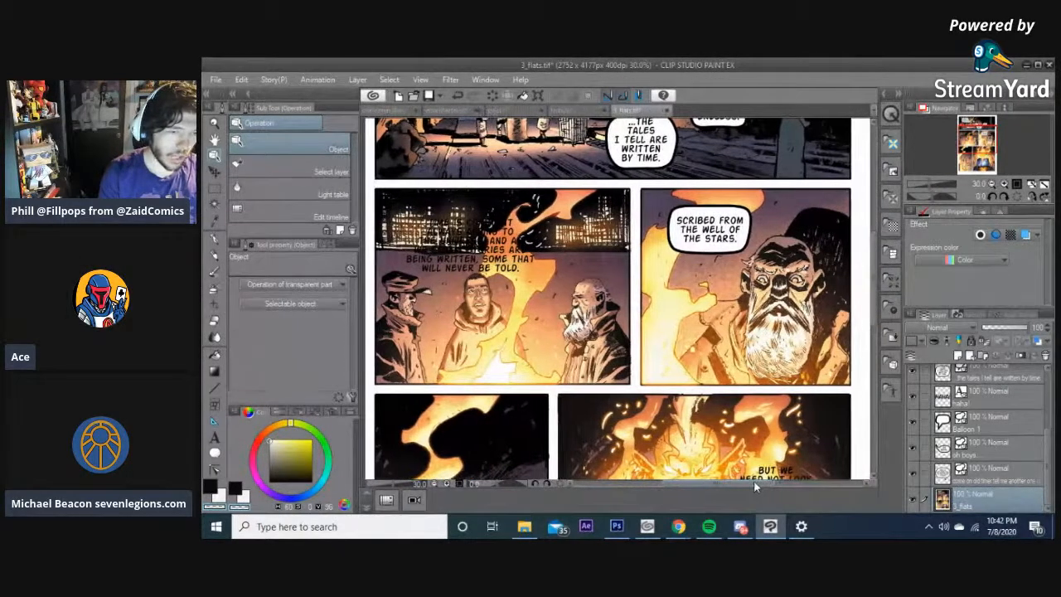
{"action": "left_click_drag", "start_coordinate": [876, 272], "coordinate": [874, 280]}
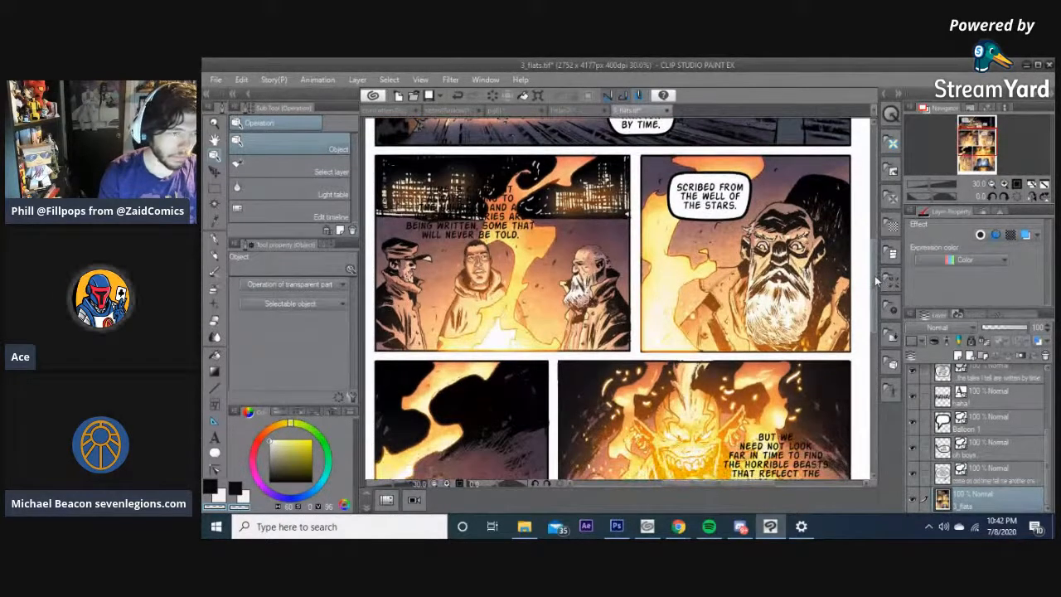
{"action": "left_click_drag", "start_coordinate": [874, 280], "coordinate": [871, 340]}
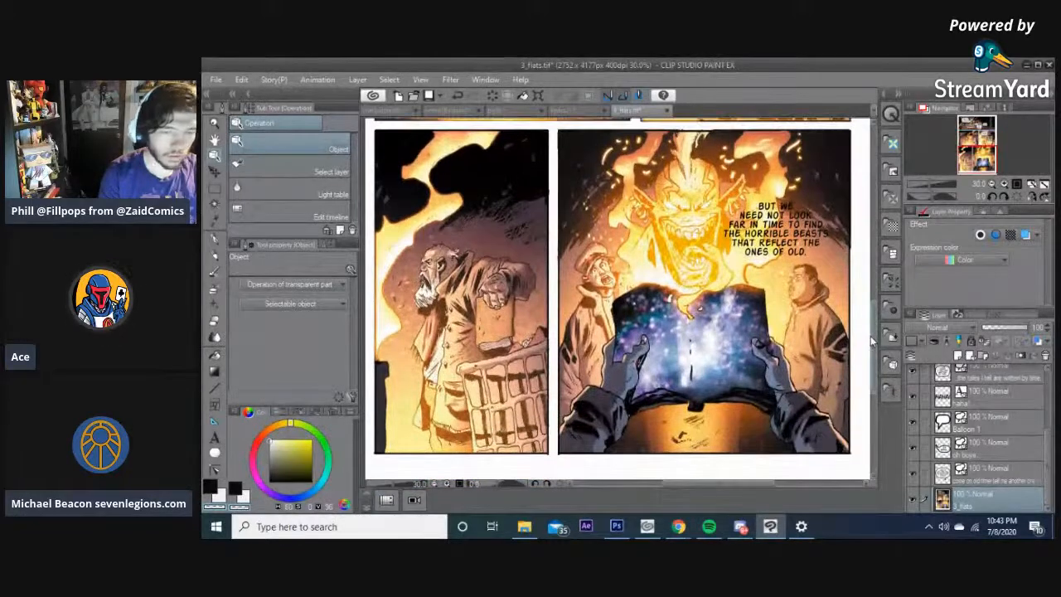
{"action": "left_click_drag", "start_coordinate": [871, 339], "coordinate": [862, 246]}
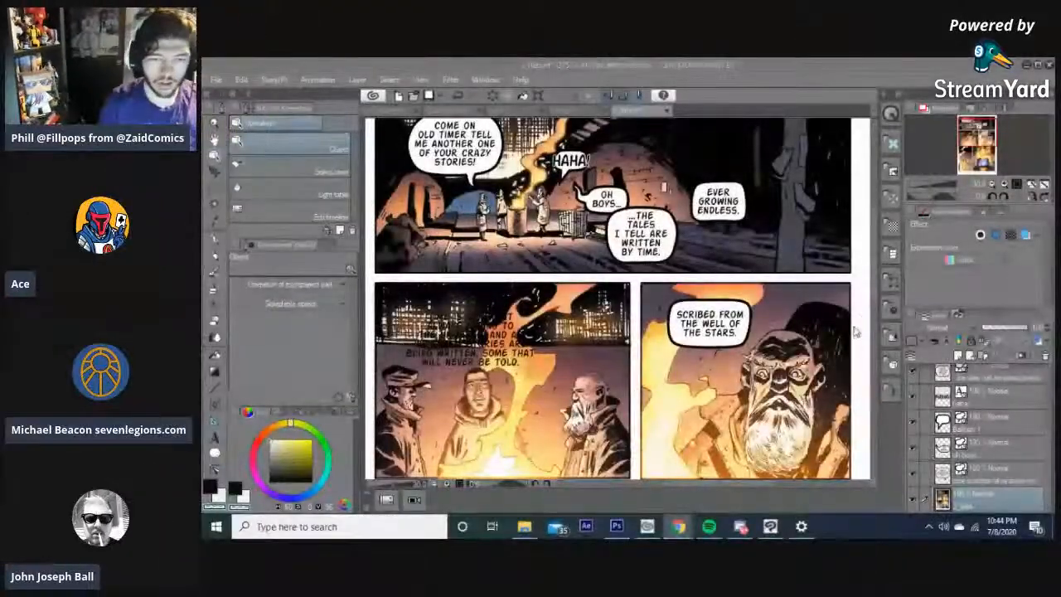
{"action": "left_click_drag", "start_coordinate": [873, 281], "coordinate": [873, 272]}
{"action": "scroll", "coordinate": [870, 267], "scroll_direction": "down", "scroll_amount": 1}
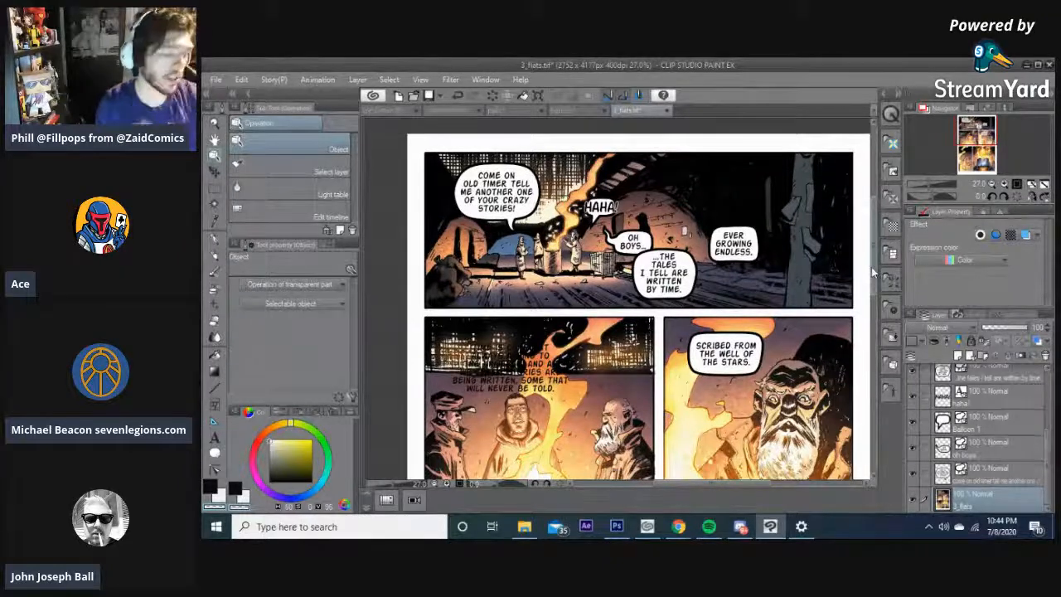
- Examine the art of the three men around the fire up close, then view the two bottom-row panels
{"action": "left_click_drag", "start_coordinate": [871, 272], "coordinate": [877, 328]}
{"action": "scroll", "coordinate": [462, 228], "scroll_direction": "up", "scroll_amount": 4}
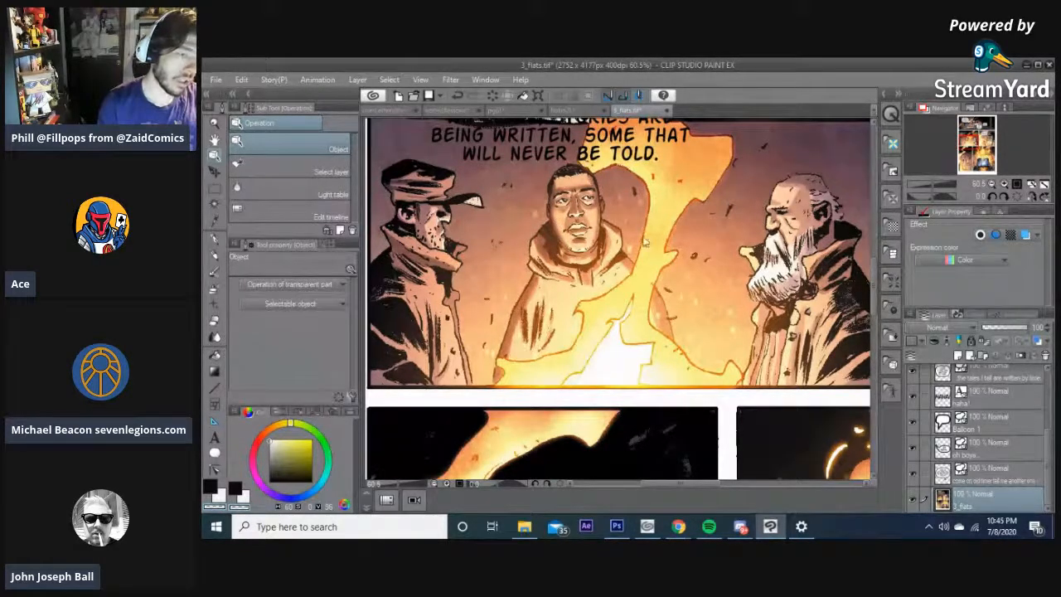
{"action": "scroll", "coordinate": [695, 378], "scroll_direction": "down", "scroll_amount": 4}
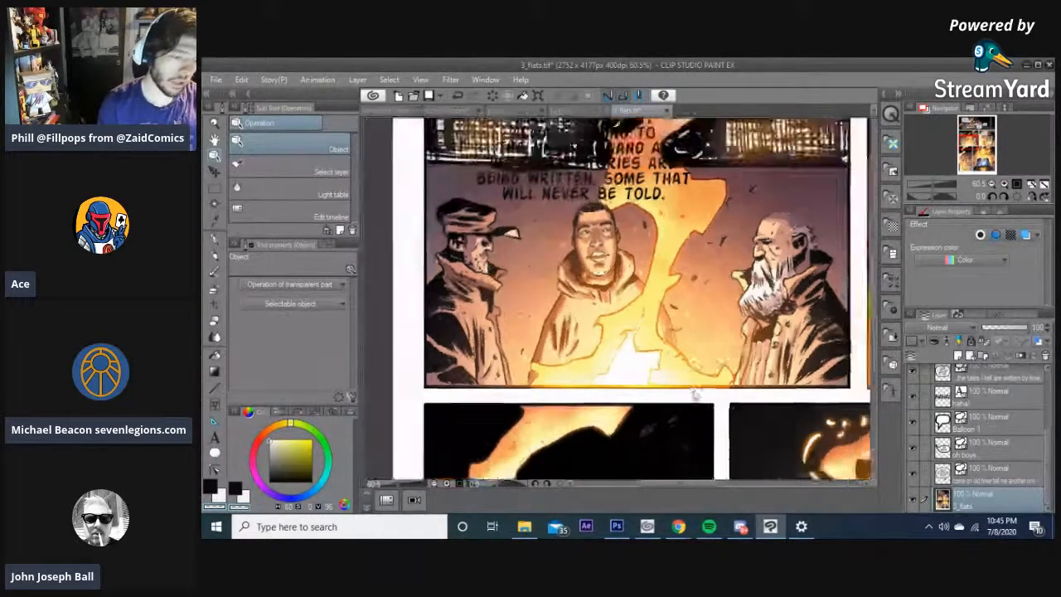
{"action": "left_click_drag", "start_coordinate": [691, 483], "coordinate": [757, 483]}
{"action": "scroll", "coordinate": [832, 358], "scroll_direction": "down", "scroll_amount": 2}
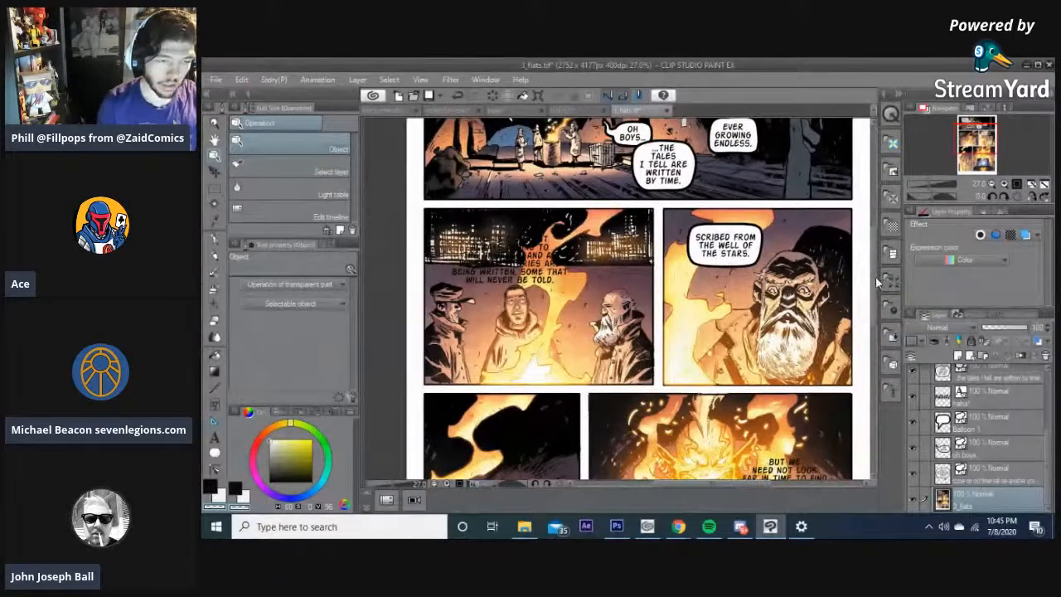
{"action": "left_click_drag", "start_coordinate": [877, 283], "coordinate": [880, 344]}
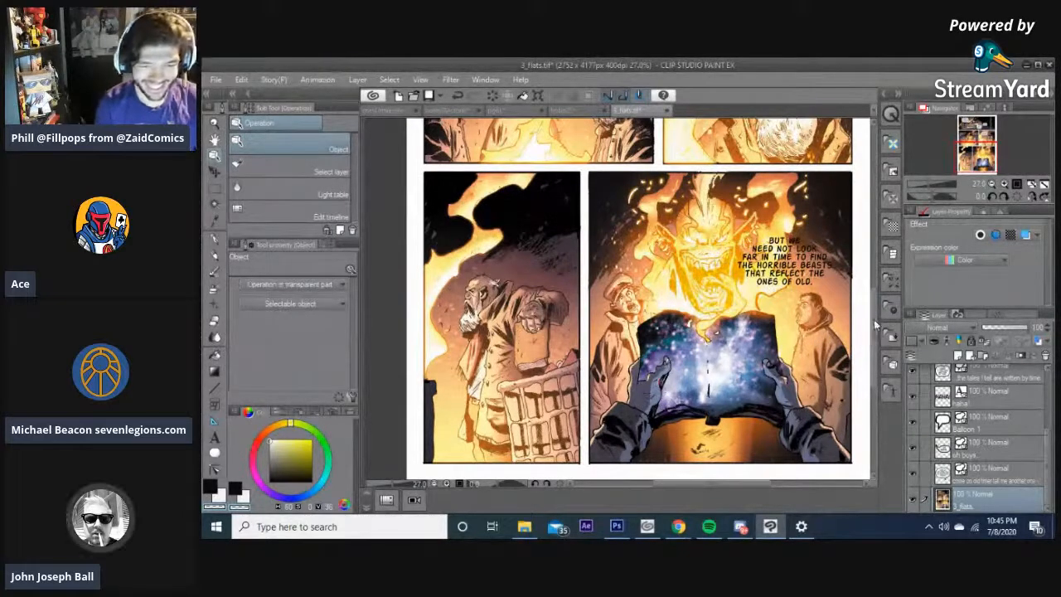
{"action": "left_click_drag", "start_coordinate": [874, 325], "coordinate": [869, 304]}
{"action": "scroll", "coordinate": [869, 303], "scroll_direction": "up", "scroll_amount": 2}
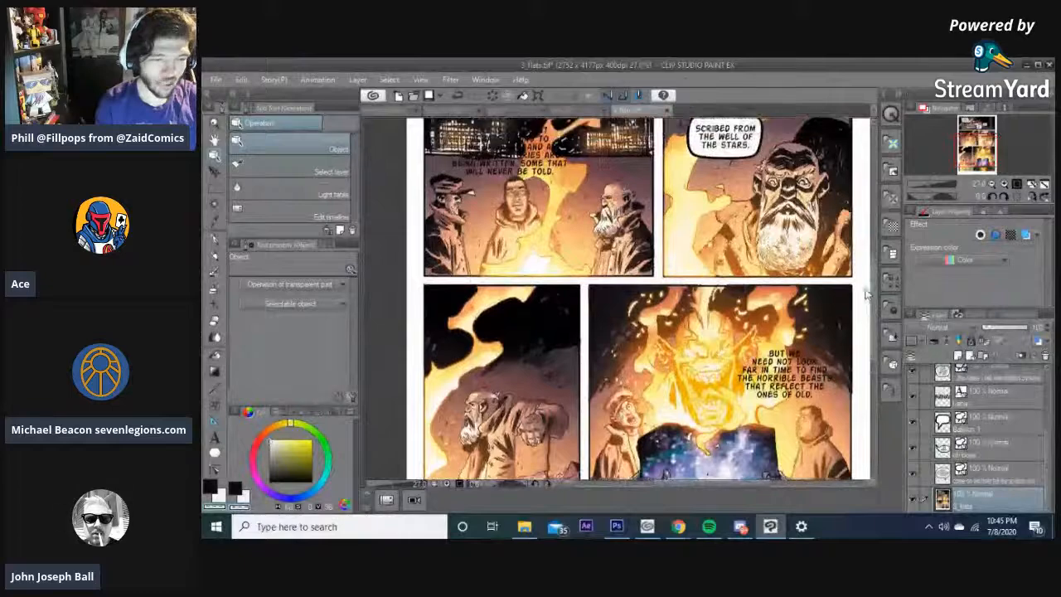
- Inspect the unballooned "...SOME THAT WILL NEVER BE TOLD." dialogue above the three men and compare its panel with the neighbouring close-up
{"action": "scroll", "coordinate": [437, 231], "scroll_direction": "up", "scroll_amount": 4}
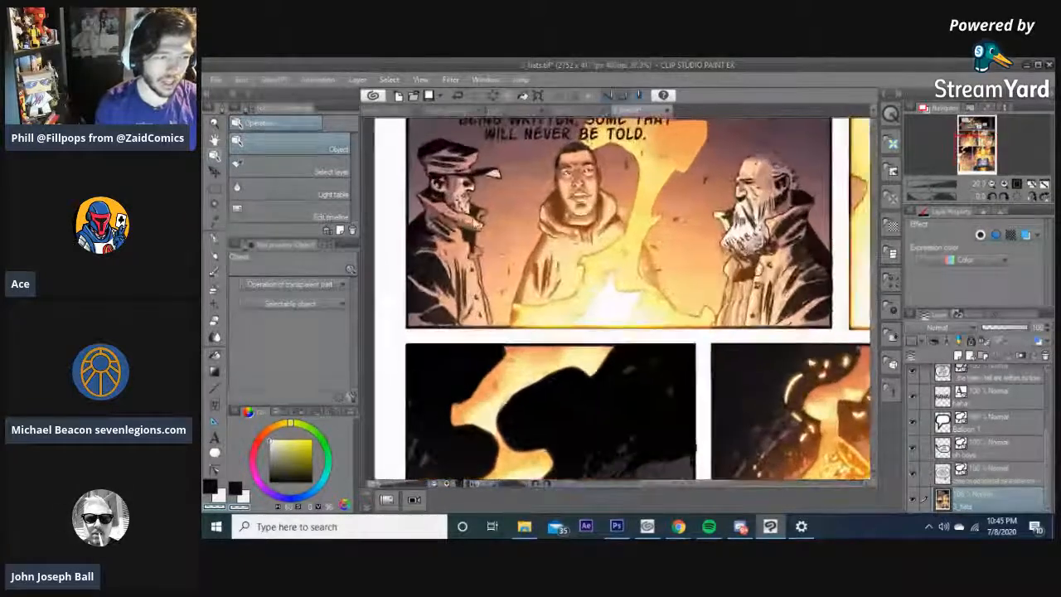
{"action": "left_click_drag", "start_coordinate": [875, 296], "coordinate": [876, 287]}
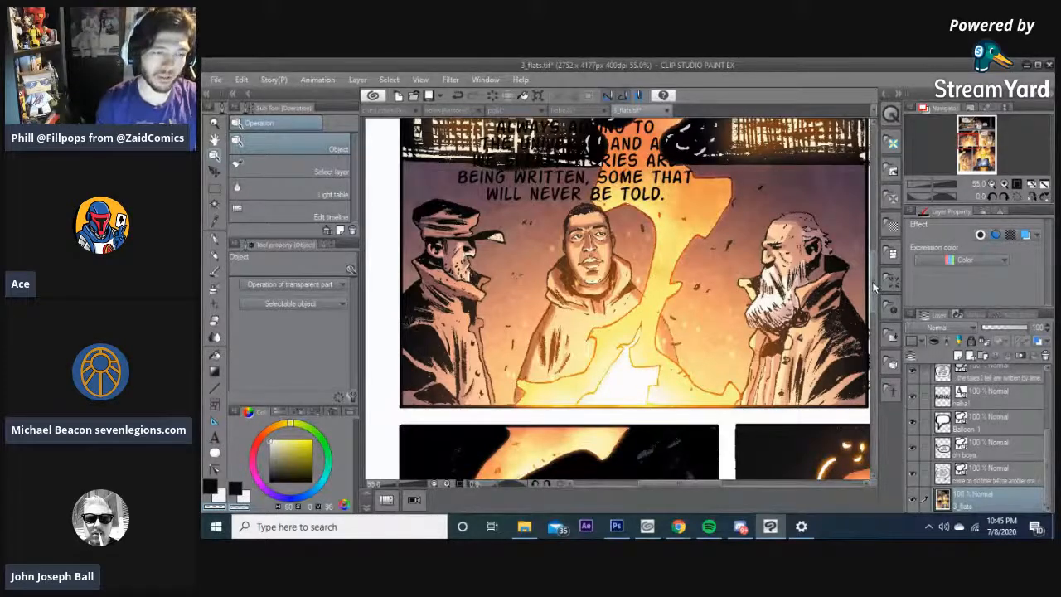
{"action": "left_click_drag", "start_coordinate": [872, 282], "coordinate": [872, 278]}
{"action": "scroll", "coordinate": [787, 304], "scroll_direction": "down", "scroll_amount": 1}
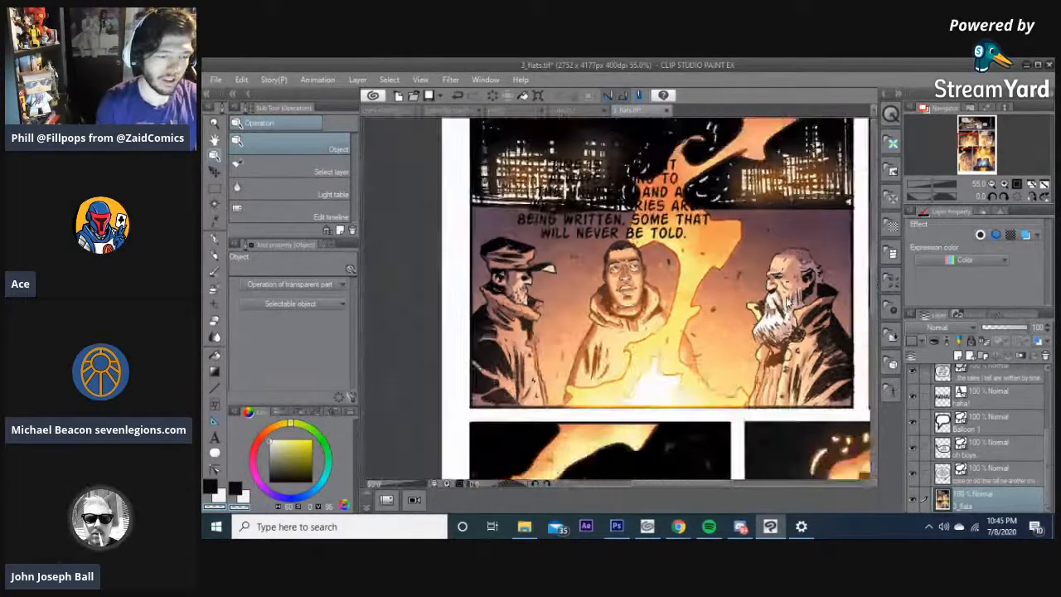
{"action": "left_click_drag", "start_coordinate": [704, 481], "coordinate": [715, 483]}
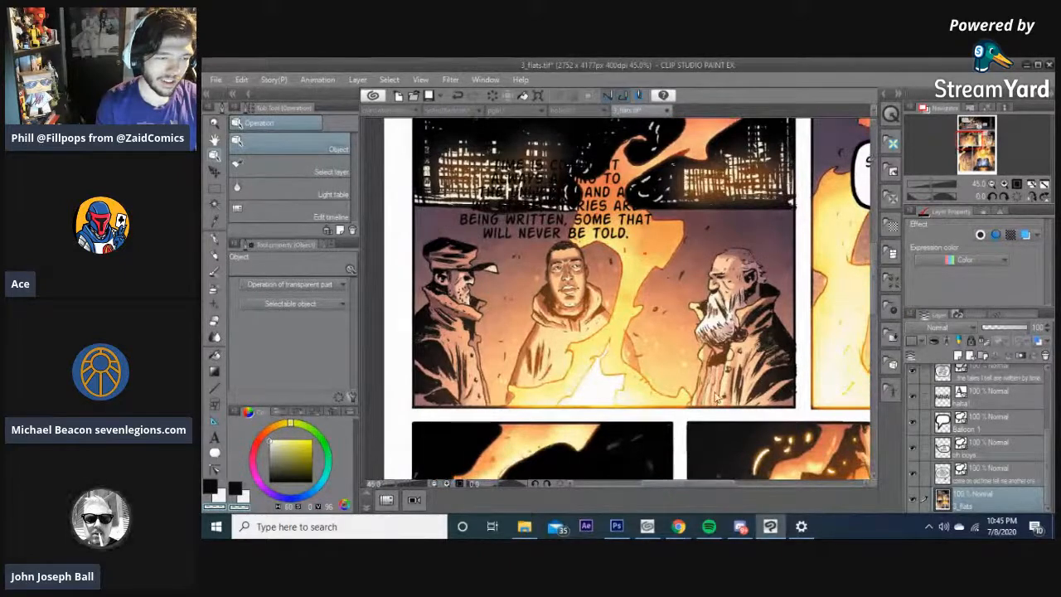
{"action": "scroll", "coordinate": [730, 331], "scroll_direction": "down", "scroll_amount": 1}
{"action": "left_click_drag", "start_coordinate": [706, 483], "coordinate": [732, 482]}
{"action": "scroll", "coordinate": [723, 405], "scroll_direction": "down", "scroll_amount": 2}
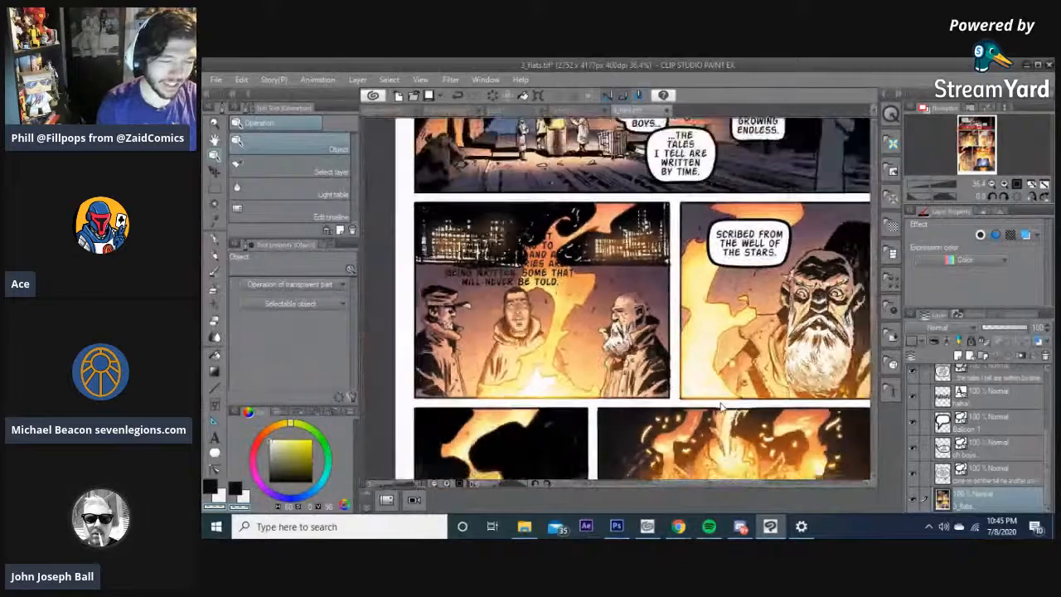
{"action": "left_click_drag", "start_coordinate": [734, 483], "coordinate": [747, 484]}
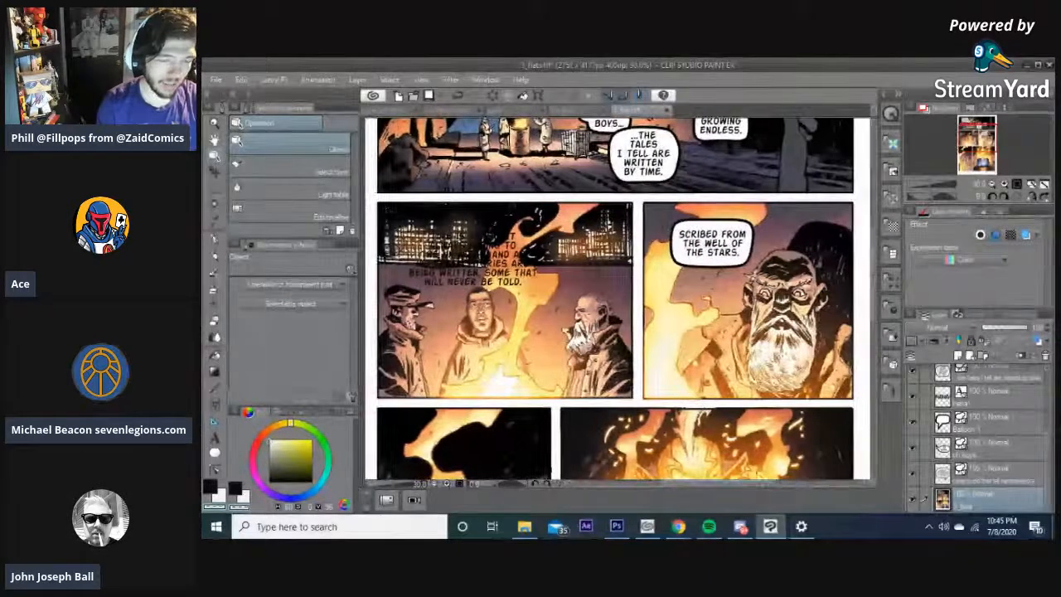
- Examine the bottom row, including a close look at the old man holding the book and the glowing-book panel
{"action": "left_click_drag", "start_coordinate": [875, 282], "coordinate": [866, 353]}
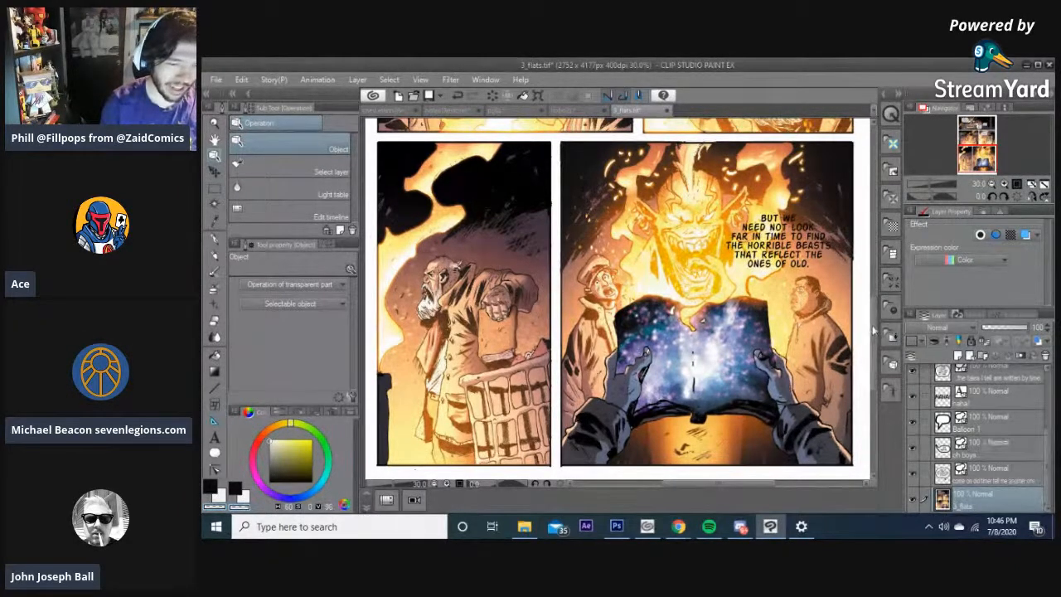
{"action": "scroll", "coordinate": [876, 321], "scroll_direction": "up", "scroll_amount": 2}
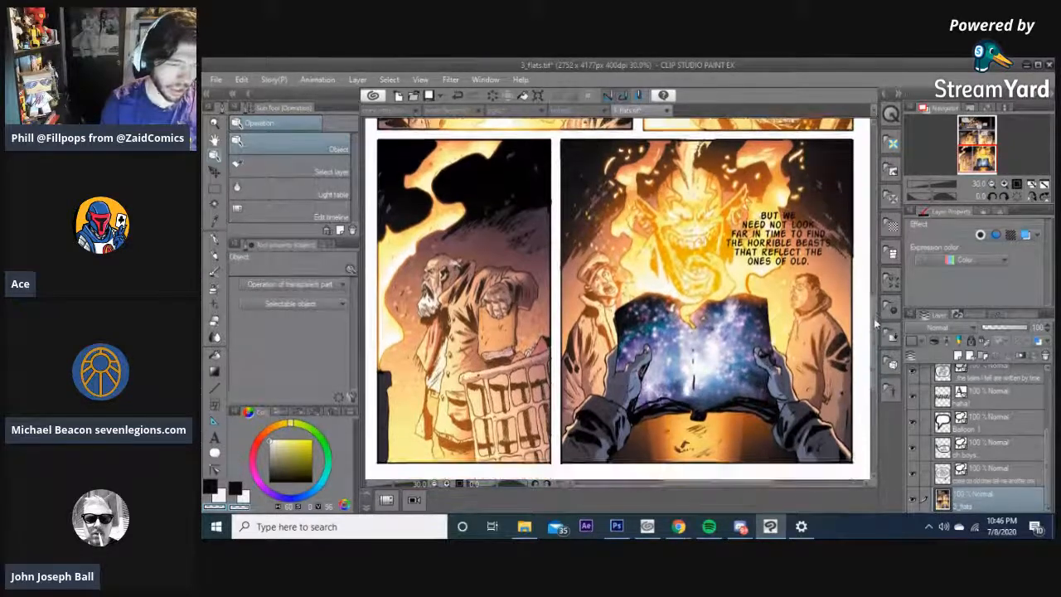
{"action": "scroll", "coordinate": [872, 313], "scroll_direction": "down", "scroll_amount": 3}
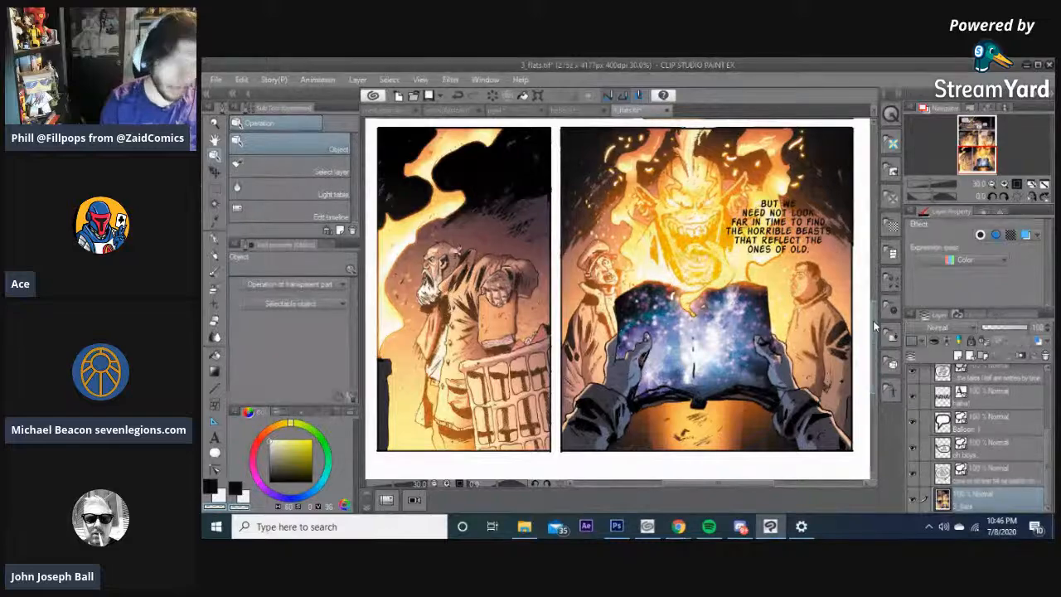
{"action": "scroll", "coordinate": [873, 326], "scroll_direction": "down", "scroll_amount": 1}
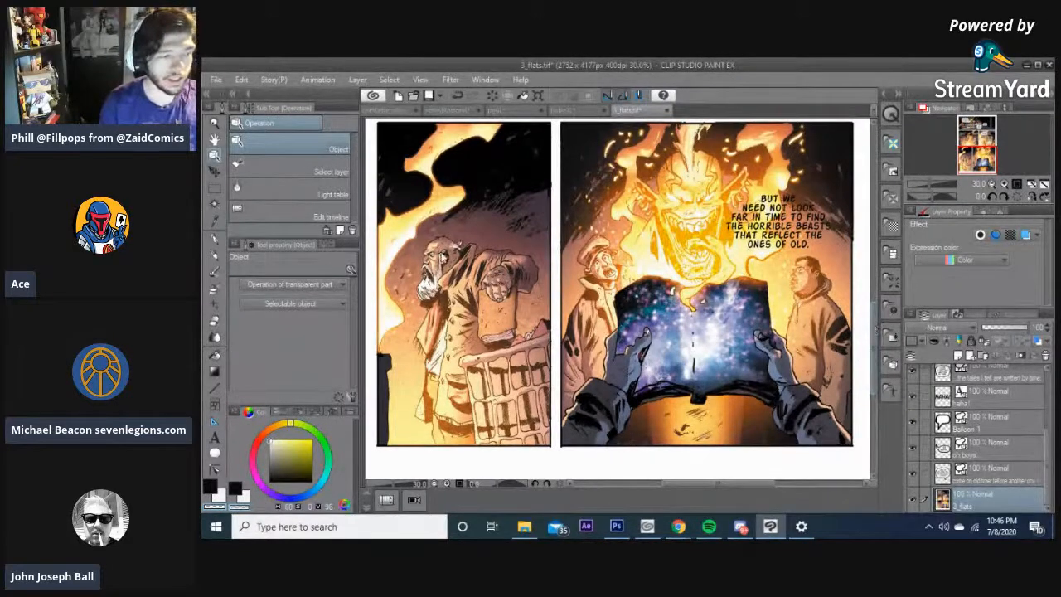
{"action": "scroll", "coordinate": [423, 282], "scroll_direction": "up", "scroll_amount": 5}
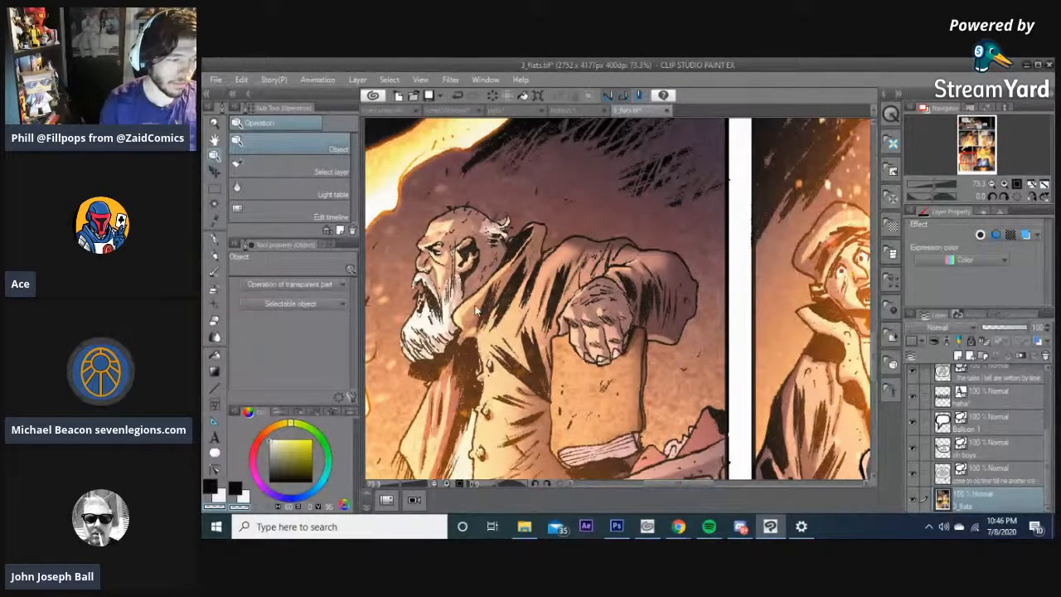
{"action": "scroll", "coordinate": [476, 310], "scroll_direction": "down", "scroll_amount": 6}
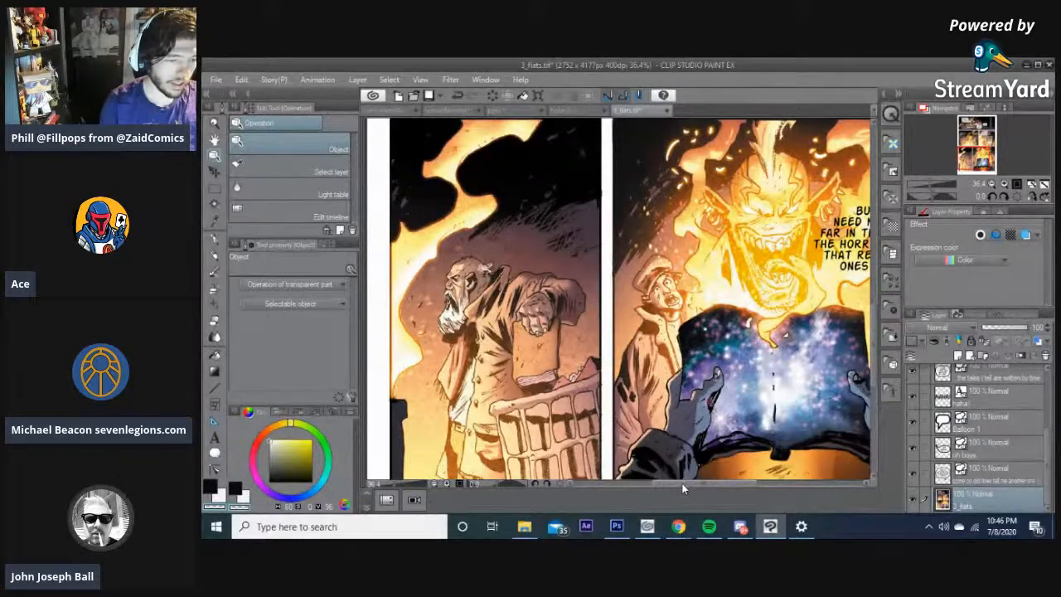
{"action": "scroll", "coordinate": [684, 483], "scroll_direction": "up", "scroll_amount": 3}
{"action": "scroll", "coordinate": [678, 436], "scroll_direction": "down", "scroll_amount": 3}
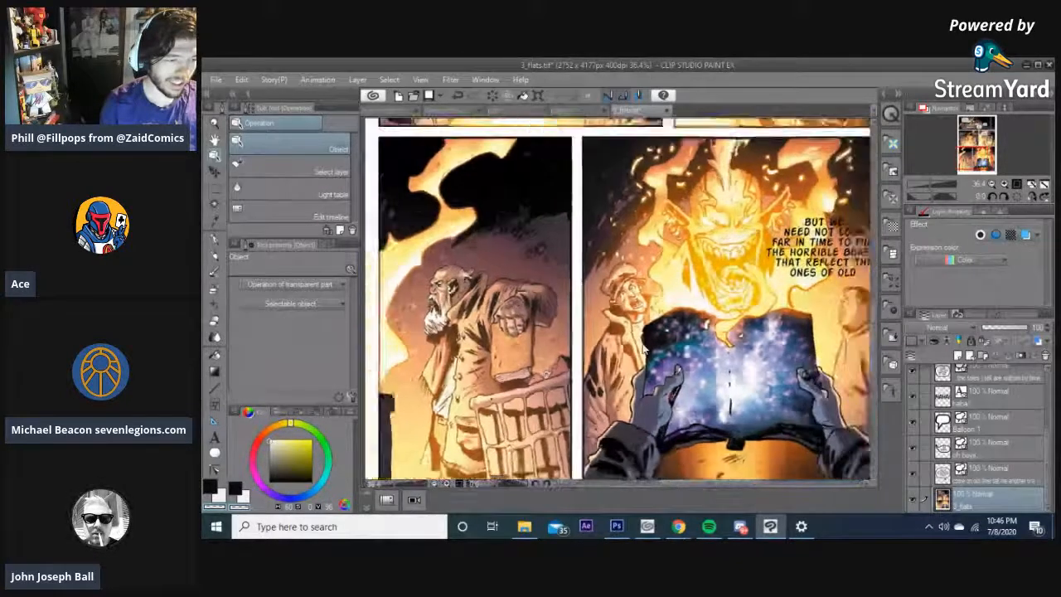
{"action": "left_click_drag", "start_coordinate": [662, 396], "coordinate": [662, 376]}
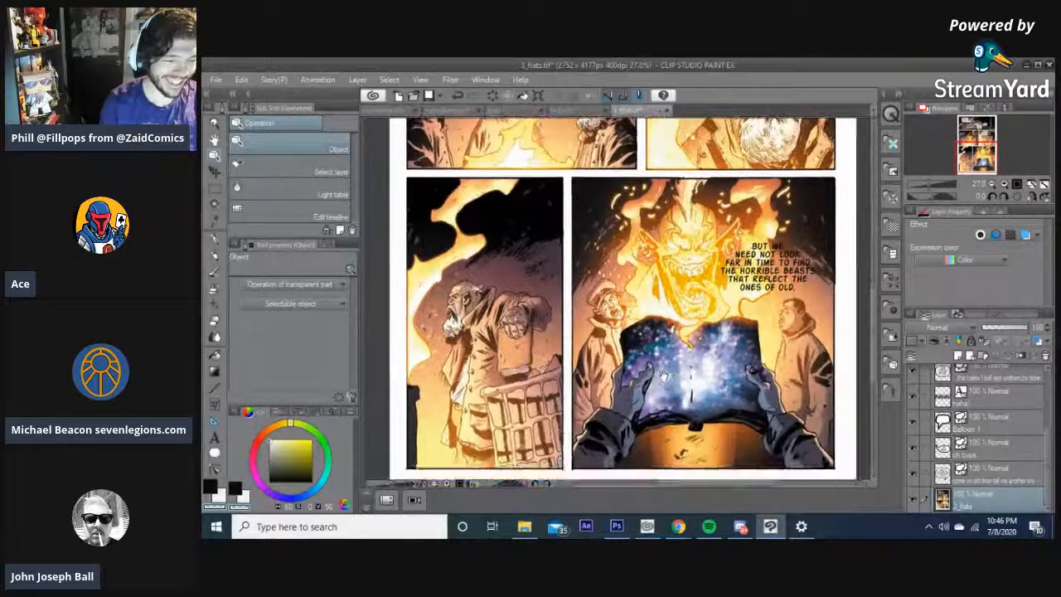
- Inspect the bearded man's face beneath the "SCRIBED FROM THE WELL OF THE STARS." balloon, then return to the bottom-row panels
{"action": "left_click_drag", "start_coordinate": [659, 213], "coordinate": [614, 402]}
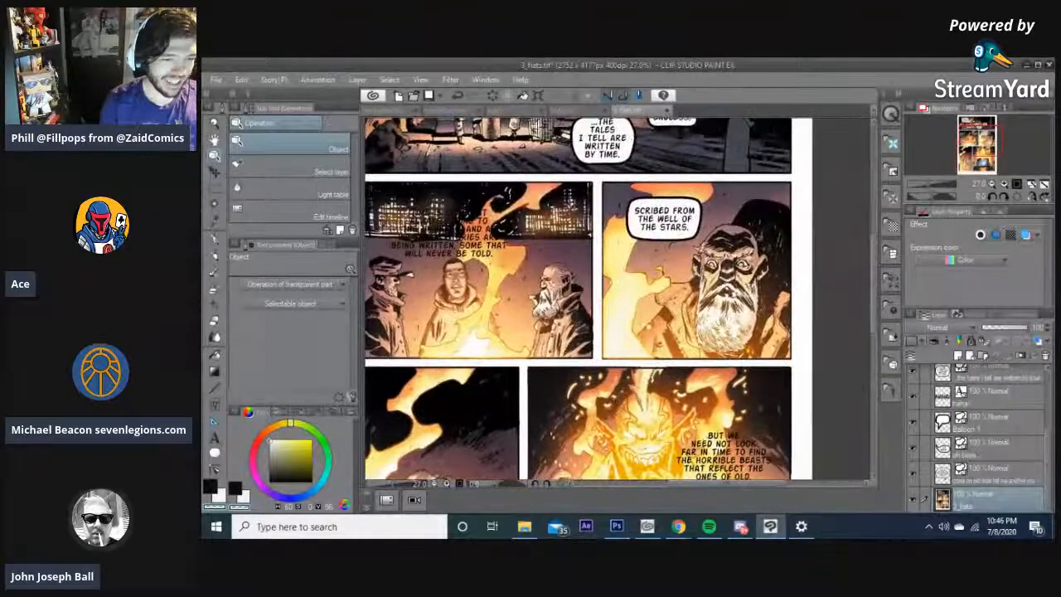
{"action": "scroll", "coordinate": [755, 278], "scroll_direction": "up", "scroll_amount": 4}
{"action": "scroll", "coordinate": [693, 226], "scroll_direction": "up", "scroll_amount": 1}
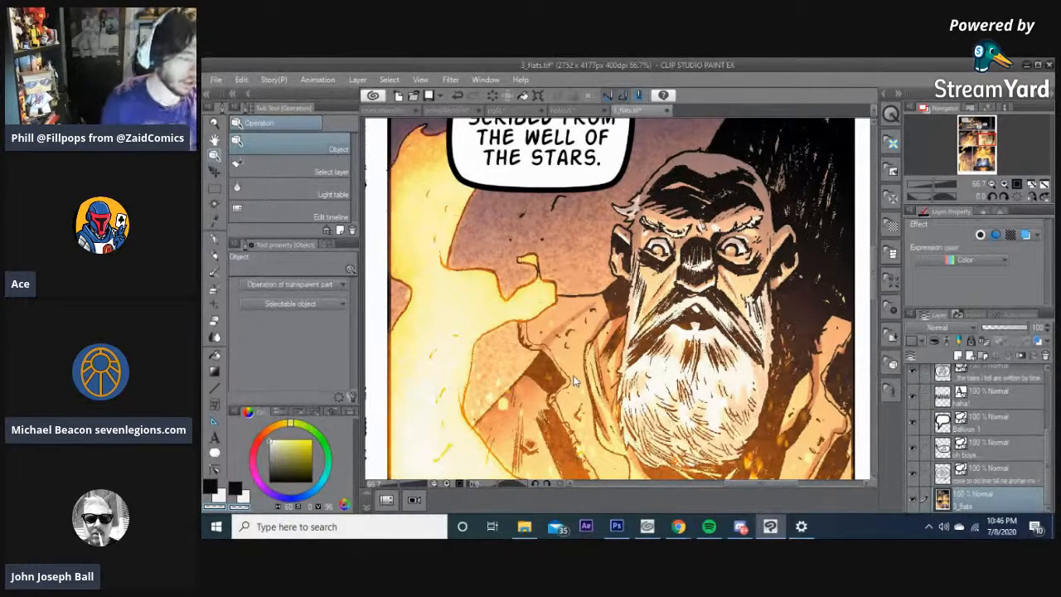
{"action": "scroll", "coordinate": [565, 329], "scroll_direction": "down", "scroll_amount": 5}
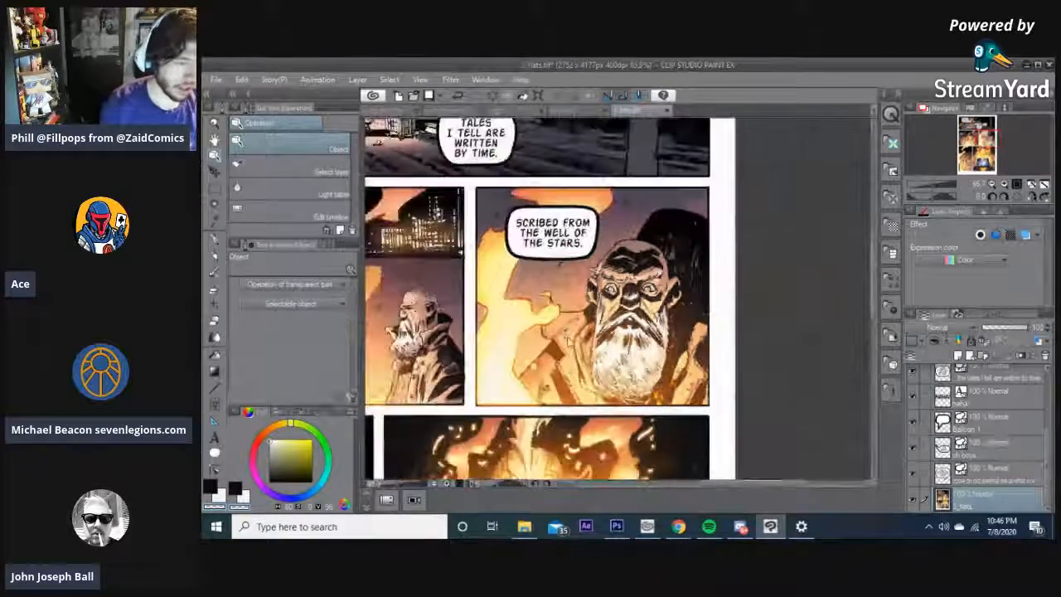
{"action": "left_click_drag", "start_coordinate": [734, 483], "coordinate": [700, 478]}
{"action": "left_click_drag", "start_coordinate": [874, 272], "coordinate": [877, 336]}
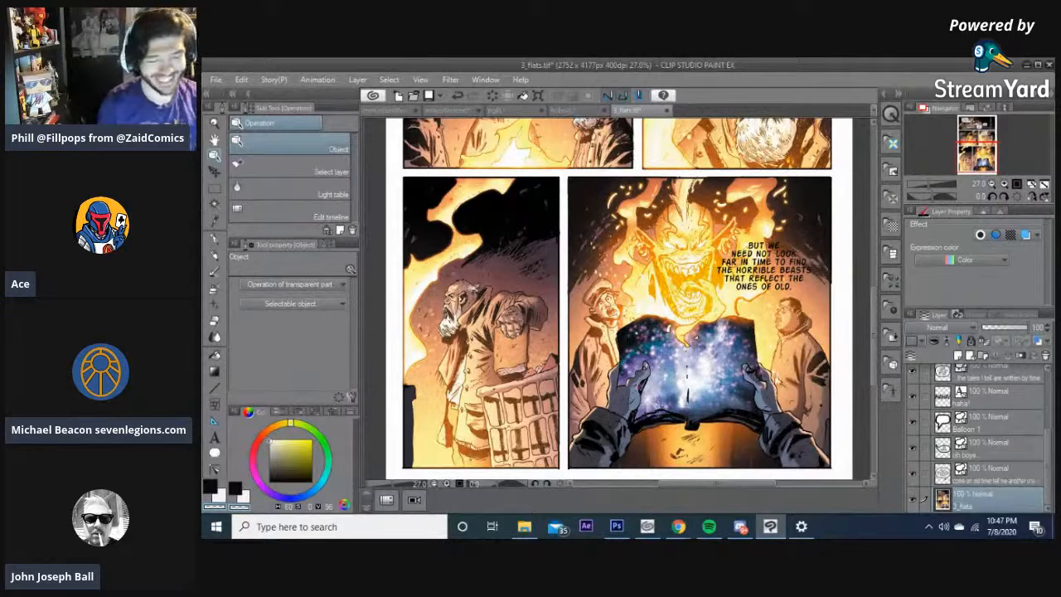
{"action": "left_click_drag", "start_coordinate": [764, 483], "coordinate": [763, 487]}
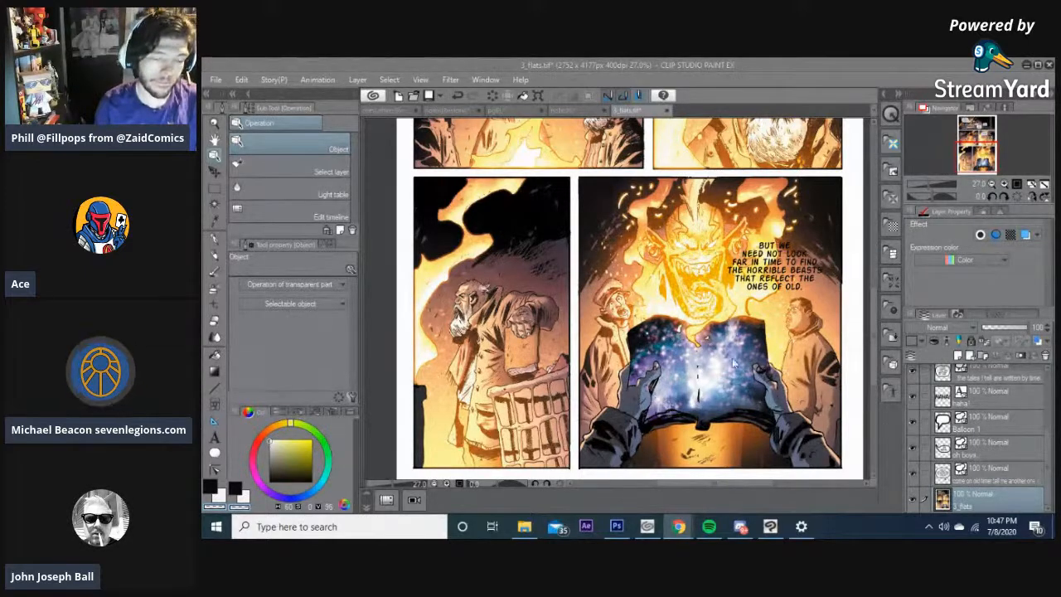
- Review the whole page, from the glowing-book panel up to the ballooned dialogue around the barrel fire in the wide upper panel
{"action": "scroll", "coordinate": [723, 365], "scroll_direction": "down", "scroll_amount": 2}
{"action": "scroll", "coordinate": [722, 365], "scroll_direction": "up", "scroll_amount": 1}
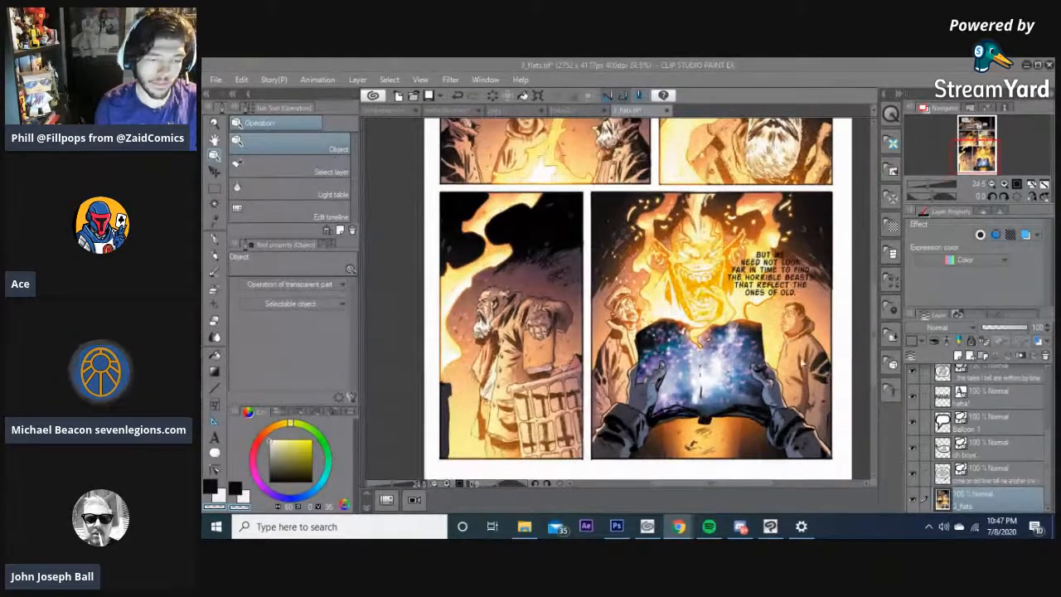
{"action": "mouse_move", "coordinate": [875, 333]}
{"action": "left_mouse_down"}
{"action": "mouse_move", "coordinate": [875, 321]}
{"action": "mouse_move", "coordinate": [875, 335]}
{"action": "left_mouse_up"}
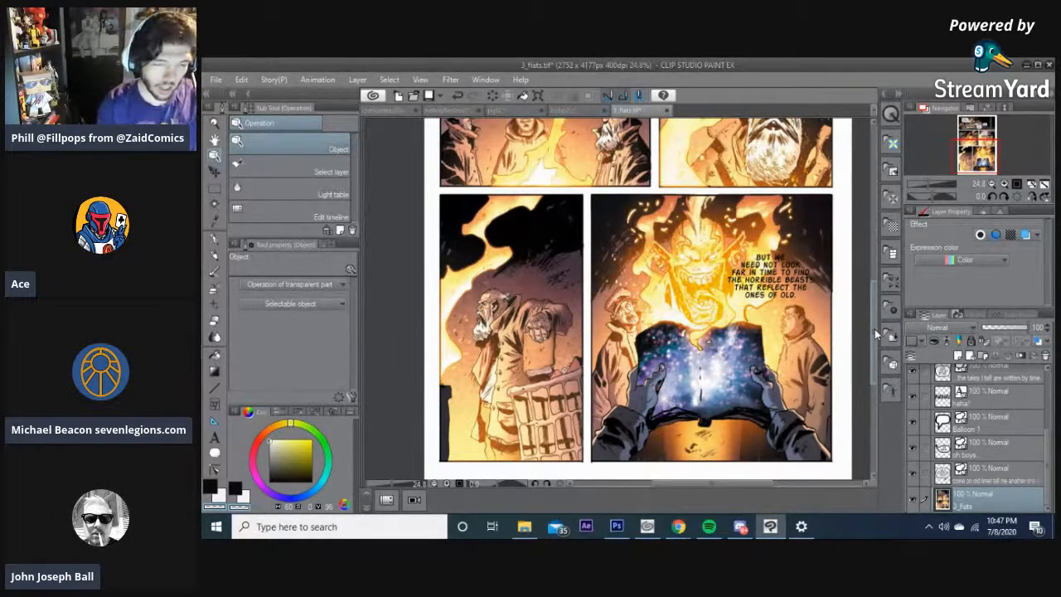
{"action": "left_click_drag", "start_coordinate": [874, 313], "coordinate": [869, 248]}
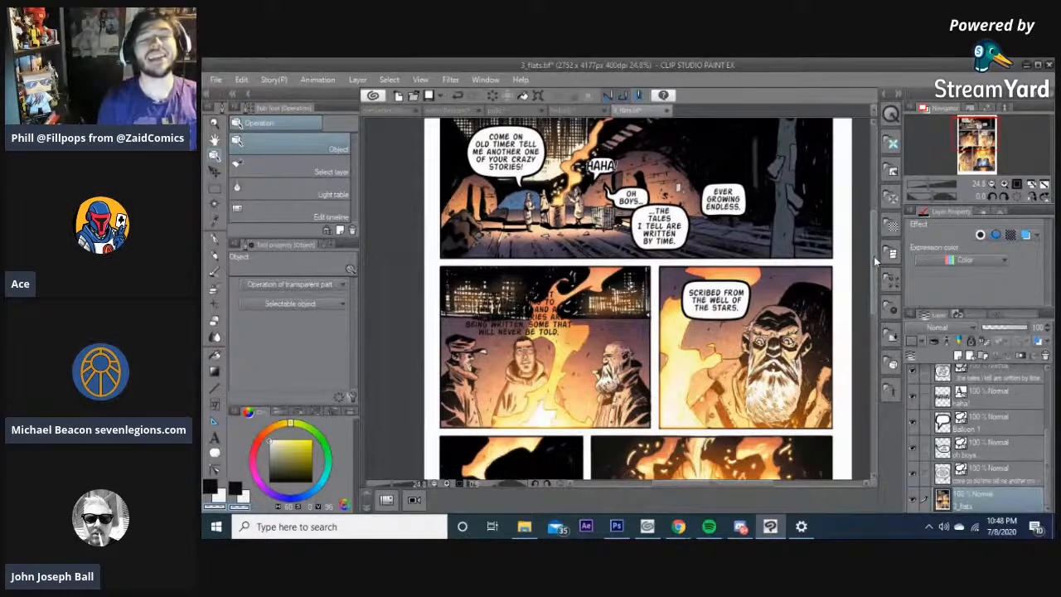
{"action": "scroll", "coordinate": [874, 256], "scroll_direction": "up", "scroll_amount": 2}
{"action": "scroll", "coordinate": [870, 254], "scroll_direction": "down", "scroll_amount": 2}
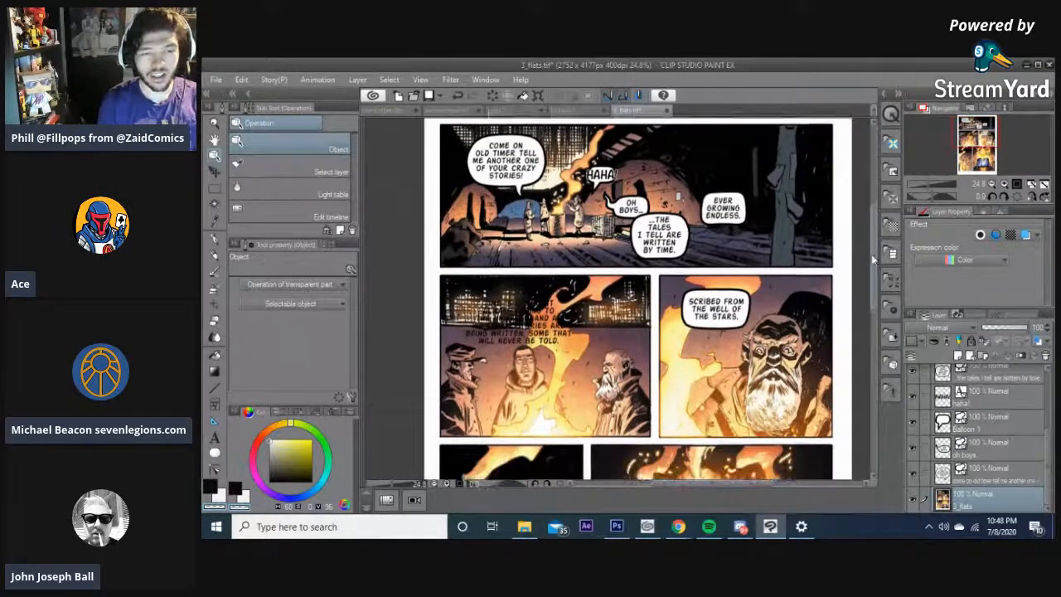
{"action": "left_click_drag", "start_coordinate": [869, 254], "coordinate": [868, 252]}
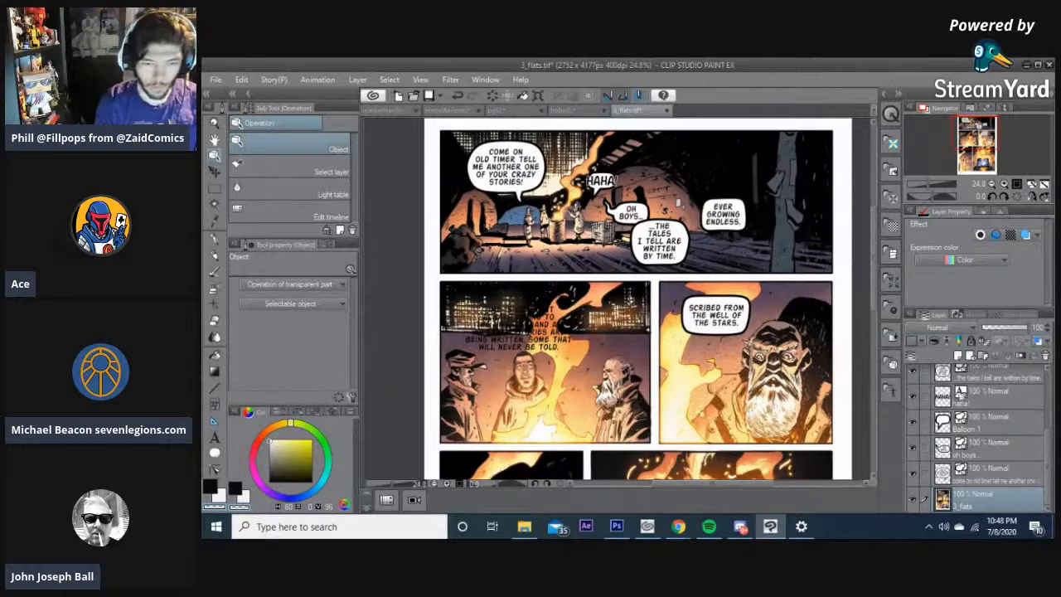
{"action": "left_click_drag", "start_coordinate": [874, 273], "coordinate": [874, 338]}
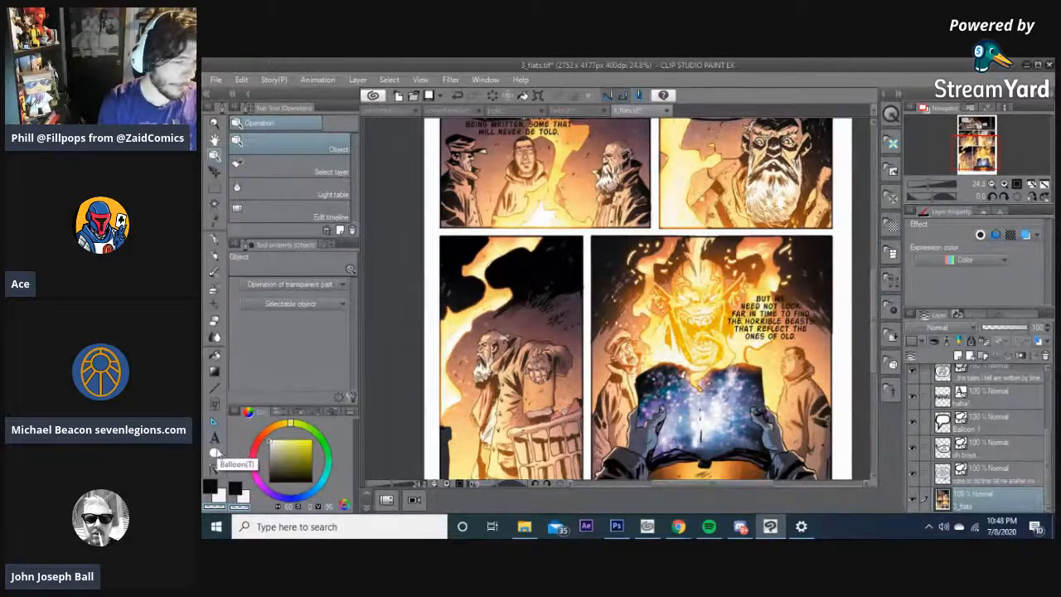
{"action": "left_click_drag", "start_coordinate": [874, 321], "coordinate": [862, 255]}
{"action": "scroll", "coordinate": [642, 315], "scroll_direction": "up", "scroll_amount": 4}
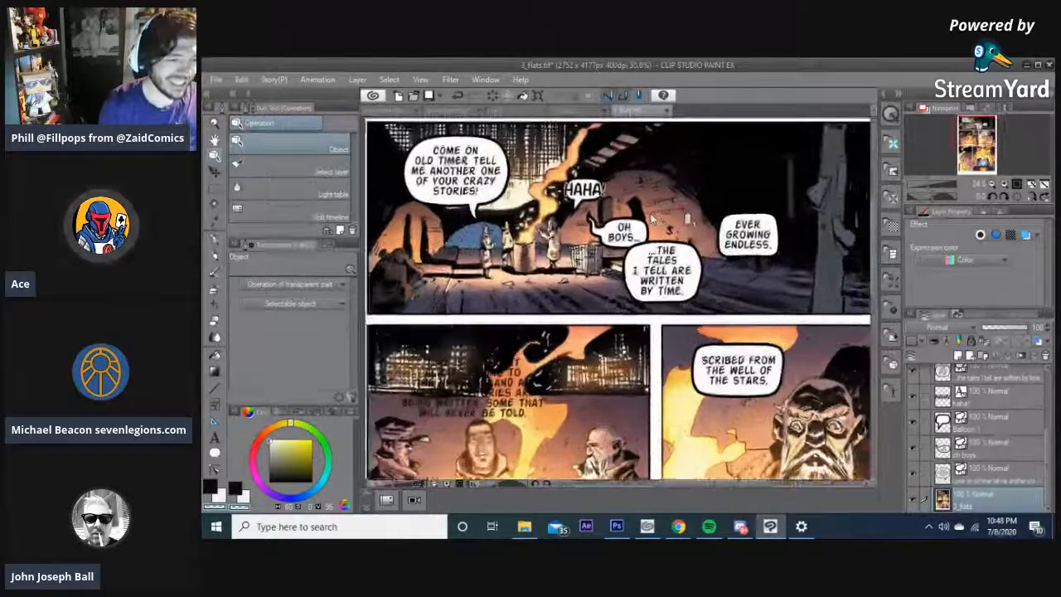
- Shift the "...THE TALES I TELL ARE WRITTEN BY TIME." balloon slightly left beneath the "OH BOYS..." balloon, keeping the two overlapping
{"action": "left_click", "coordinate": [643, 315]}
{"action": "scroll", "coordinate": [643, 315], "scroll_direction": "up", "scroll_amount": 3}
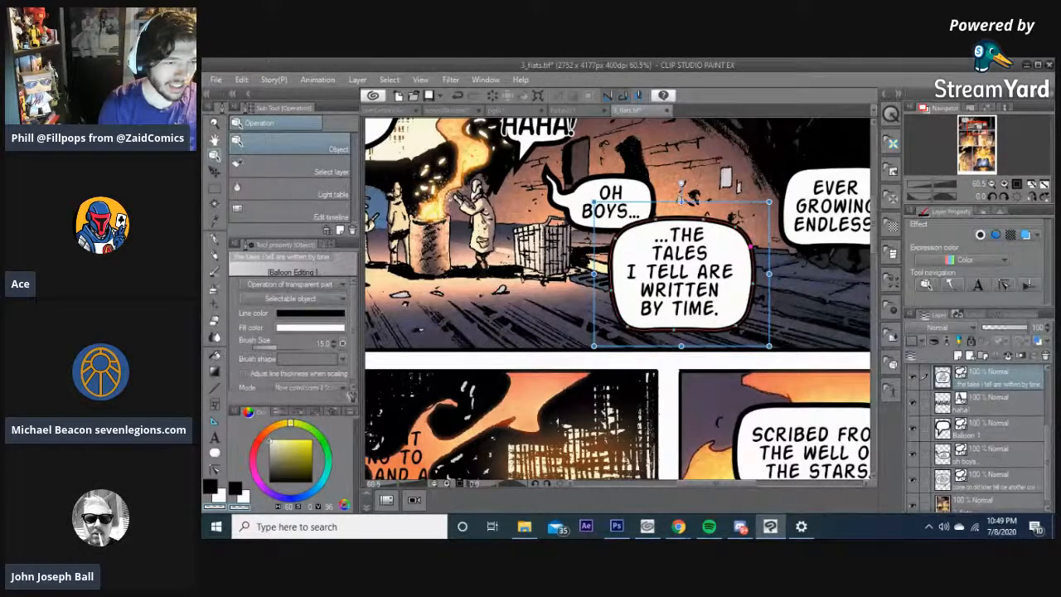
{"action": "left_click_drag", "start_coordinate": [681, 201], "coordinate": [680, 196]}
{"action": "double_click", "coordinate": [685, 273]}
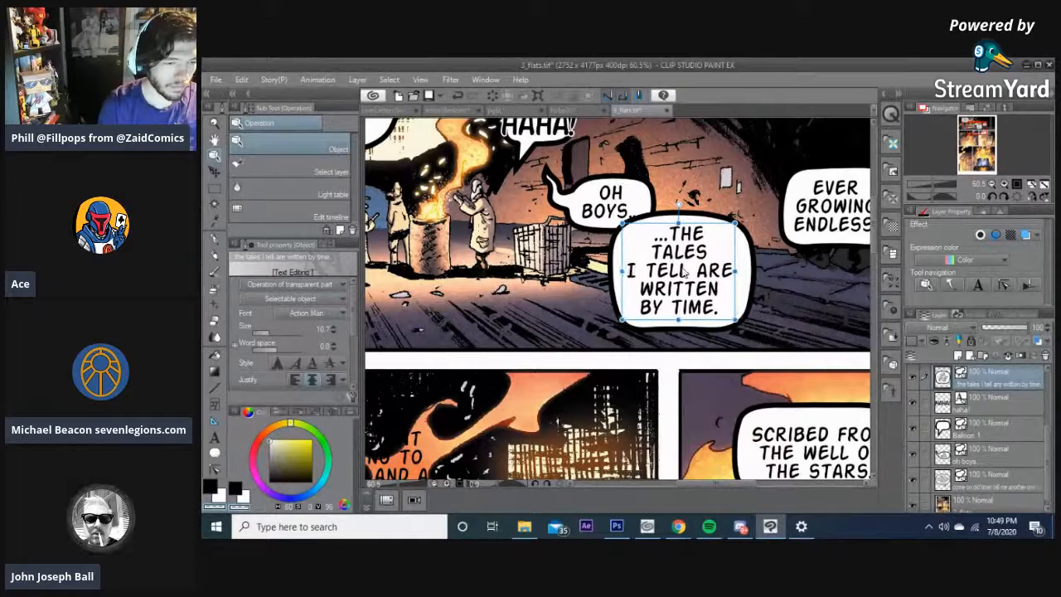
{"action": "left_click", "coordinate": [721, 228]}
{"action": "left_click", "coordinate": [722, 229]}
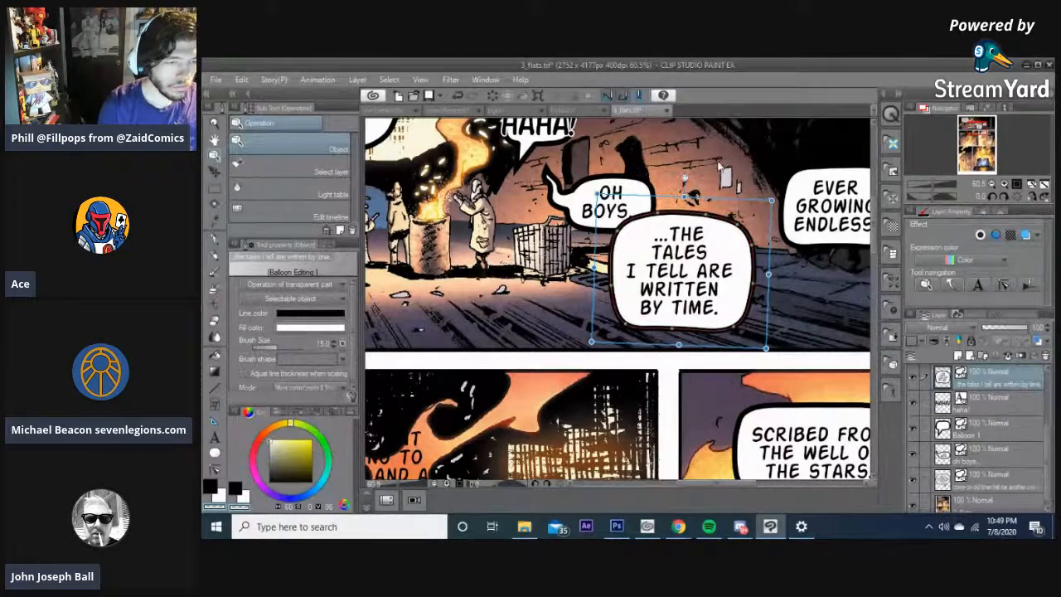
{"action": "left_click", "coordinate": [636, 302]}
{"action": "left_click_drag", "start_coordinate": [626, 328], "coordinate": [613, 331]}
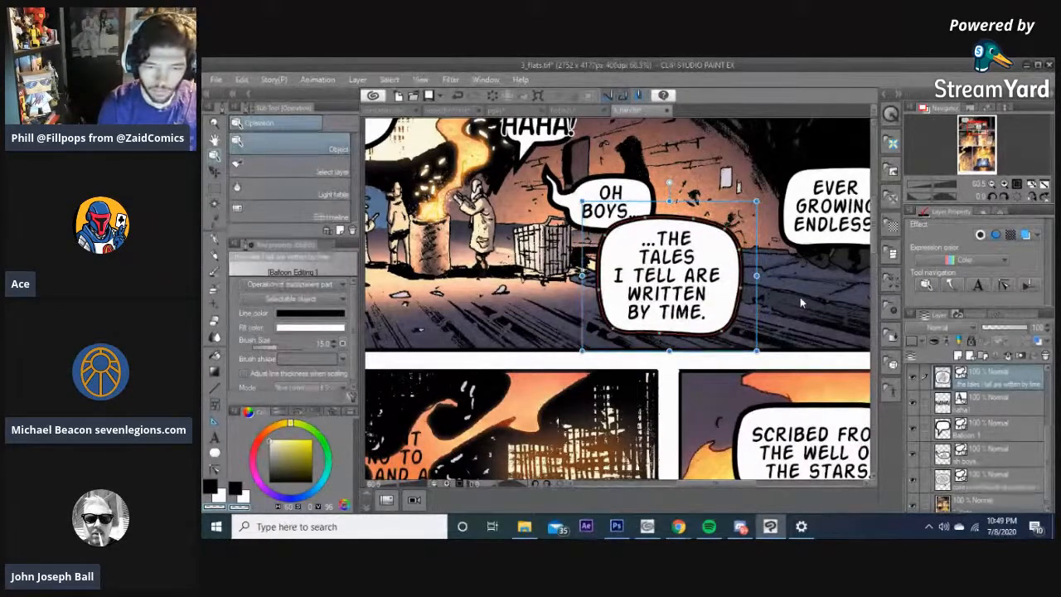
- Merge the "...THE TALES I TELL ARE WRITTEN BY TIME." and "OH BOYS..." balloon layers so their shapes join into one
{"action": "left_click_drag", "start_coordinate": [820, 302], "coordinate": [745, 284]}
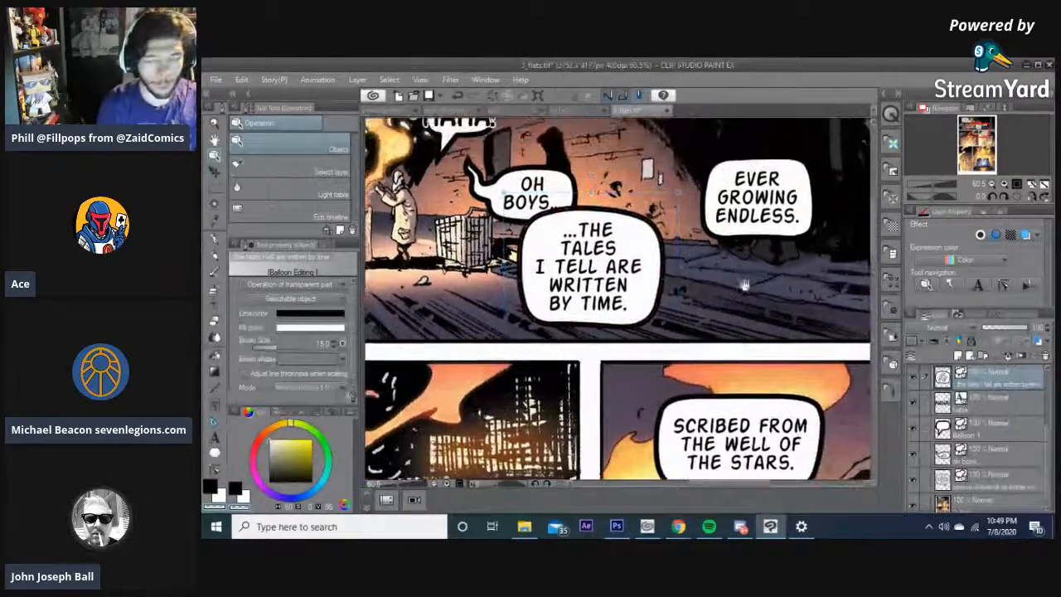
{"action": "scroll", "coordinate": [979, 403], "scroll_direction": "up", "scroll_amount": 2}
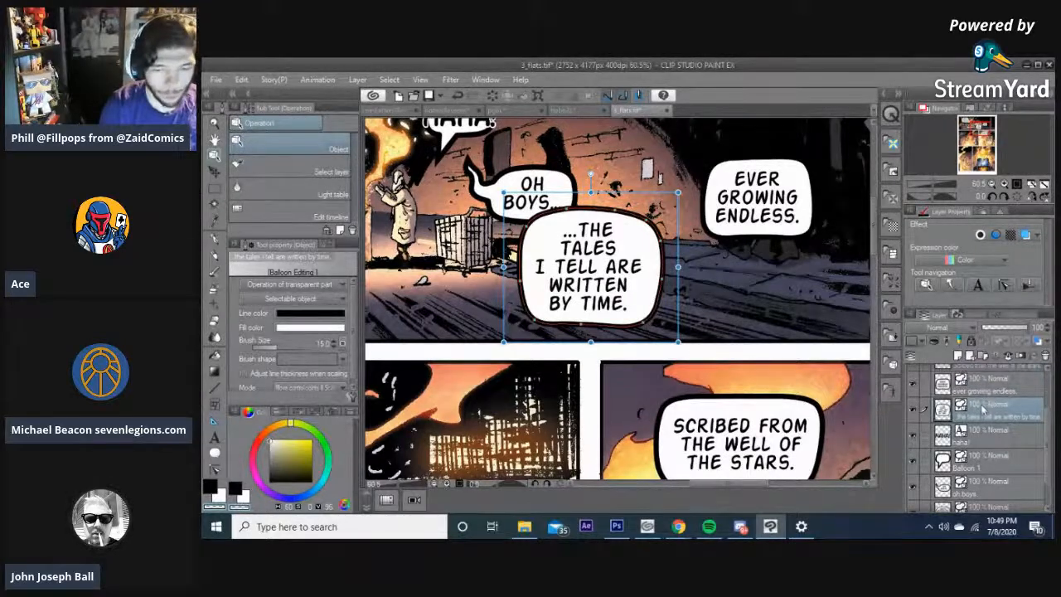
{"action": "left_click_drag", "start_coordinate": [999, 495], "coordinate": [983, 410]}
{"action": "left_click", "coordinate": [983, 410], "text": "ctrl"}
{"action": "right_click", "coordinate": [983, 418]}
{"action": "left_click", "coordinate": [956, 362]}
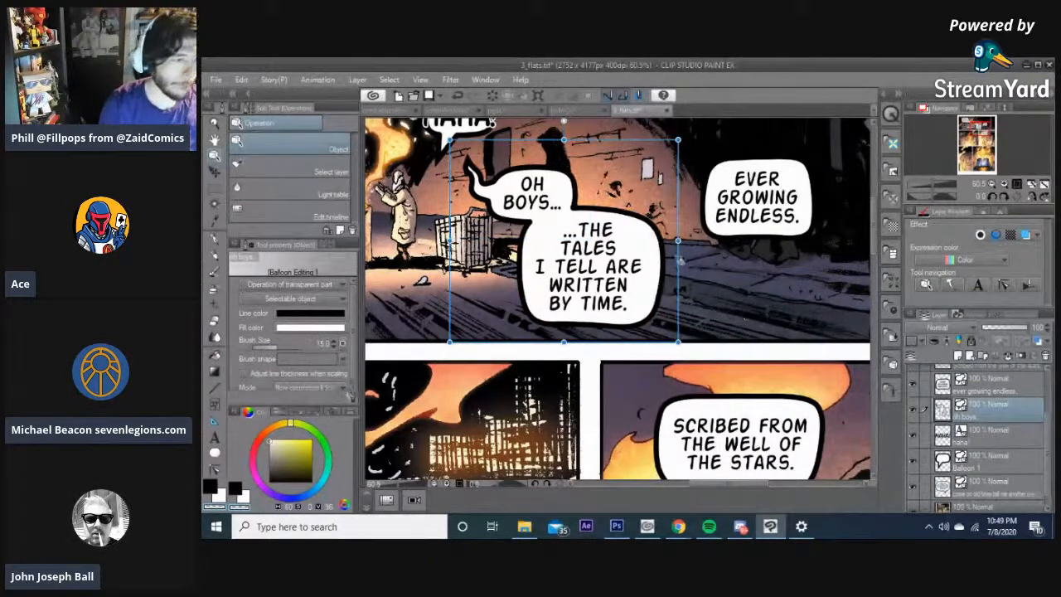
- Nudge the lower lobe of the joined balloon, with its "...THE TALES I TELL" text, slightly up and left towards "OH BOYS..."
{"action": "left_click_drag", "start_coordinate": [487, 242], "coordinate": [558, 291]}
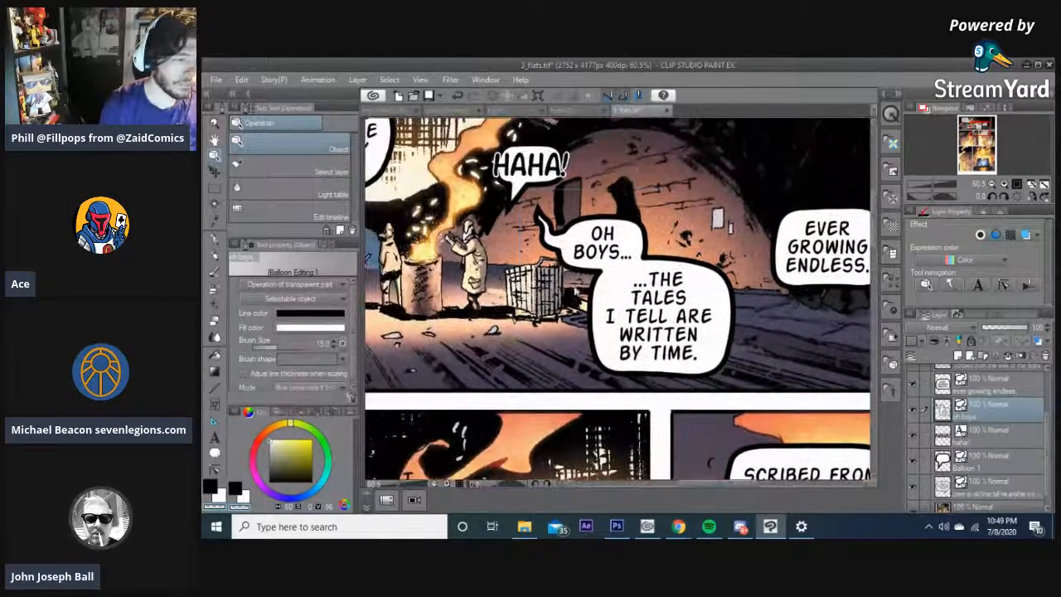
{"action": "left_click", "coordinate": [600, 274]}
{"action": "scroll", "coordinate": [600, 282], "scroll_direction": "up", "scroll_amount": 2}
{"action": "left_click", "coordinate": [597, 289]}
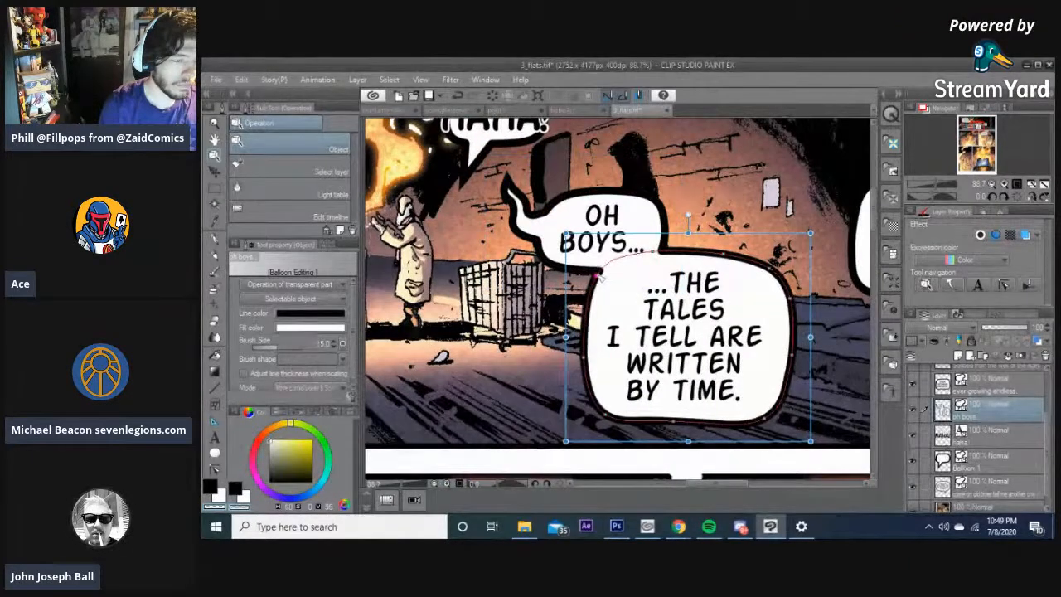
{"action": "left_click", "coordinate": [760, 305]}
{"action": "left_click", "coordinate": [805, 283]}
{"action": "left_click", "coordinate": [782, 296]}
{"action": "left_click_drag", "start_coordinate": [782, 297], "coordinate": [776, 290]}
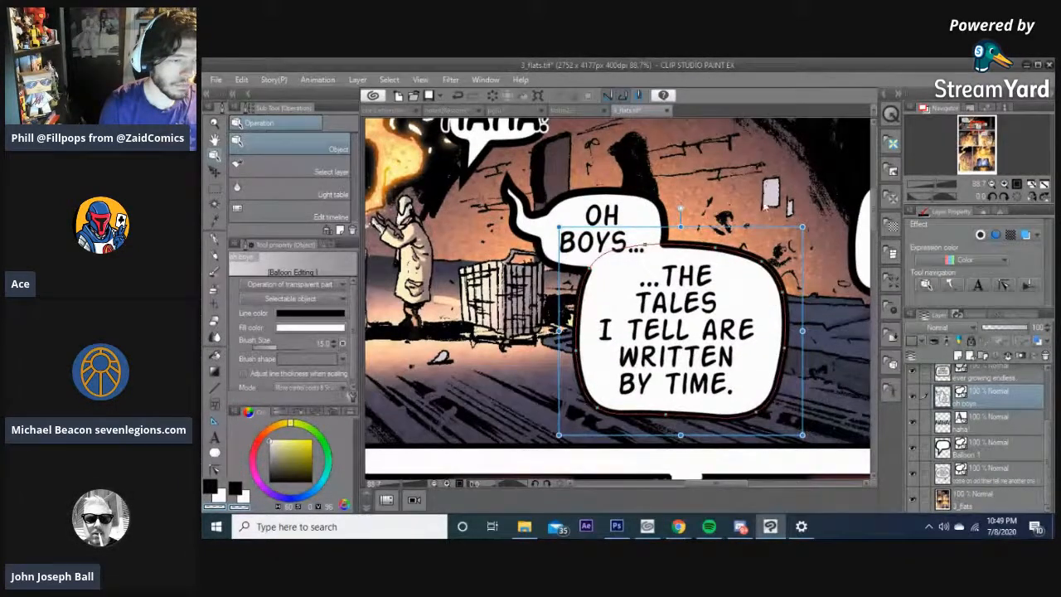
{"action": "left_click", "coordinate": [779, 292]}
{"action": "scroll", "coordinate": [775, 259], "scroll_direction": "down", "scroll_amount": 2}
{"action": "scroll", "coordinate": [775, 258], "scroll_direction": "down", "scroll_amount": 1}
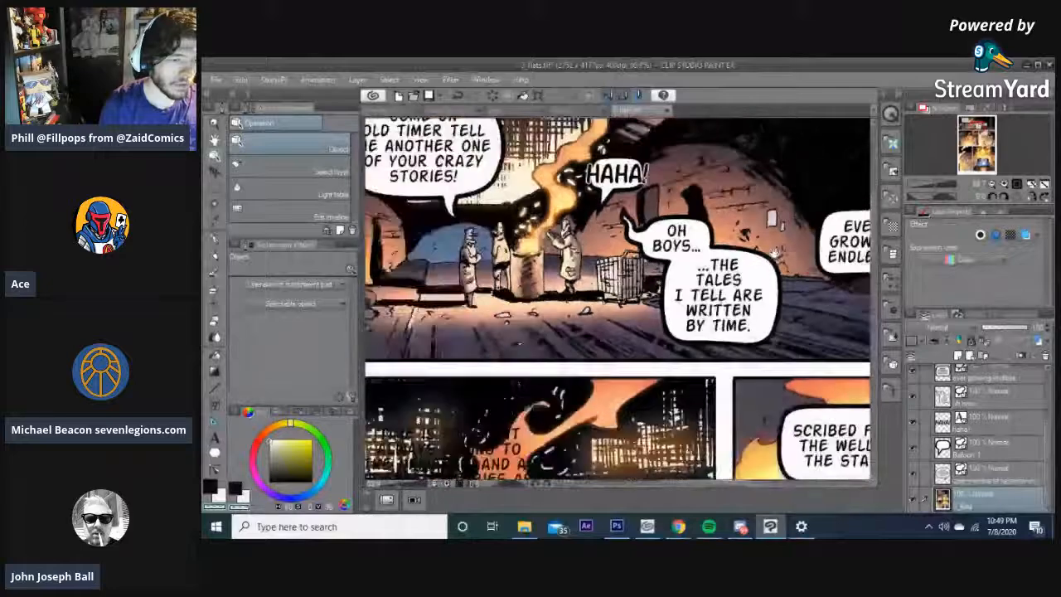
- Delete the curved tail from the "OH BOYS..." part of the joined balloon
{"action": "left_click_drag", "start_coordinate": [775, 258], "coordinate": [676, 299]}
{"action": "left_click", "coordinate": [557, 273]}
{"action": "scroll", "coordinate": [481, 258], "scroll_direction": "up", "scroll_amount": 3}
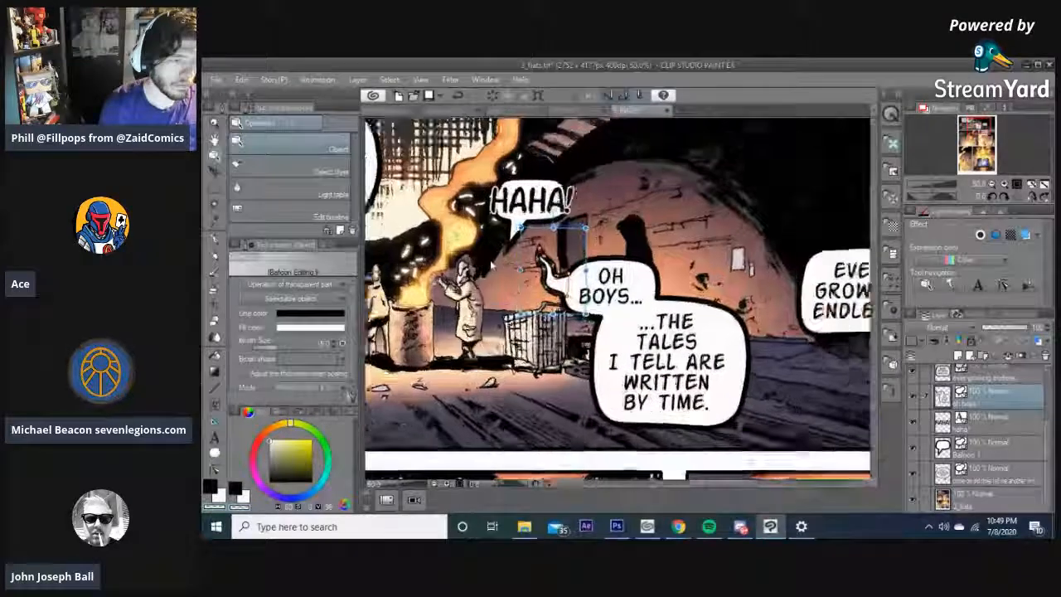
{"action": "left_click_drag", "start_coordinate": [610, 208], "coordinate": [618, 211]}
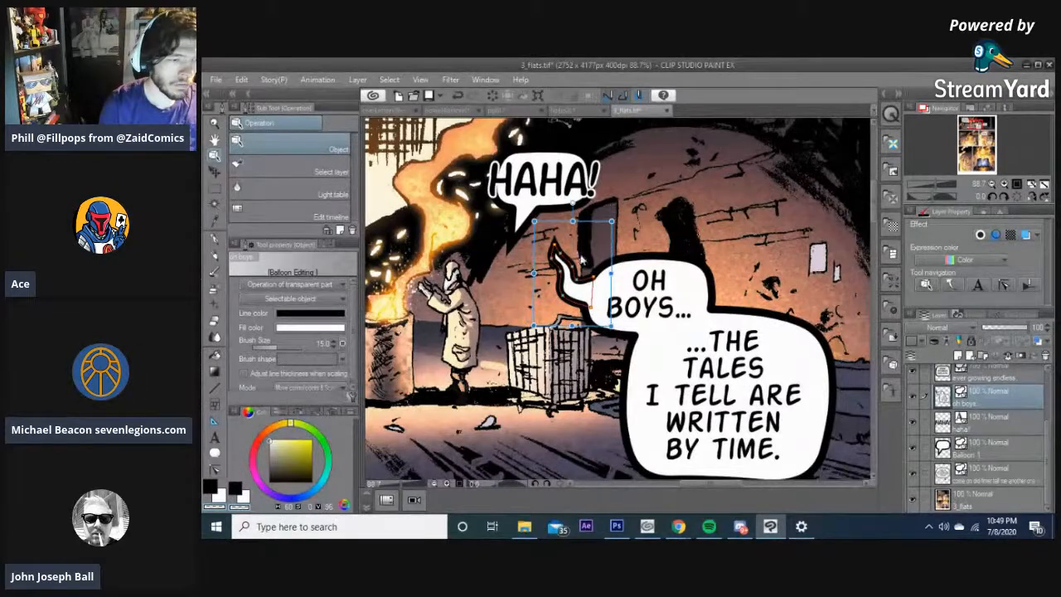
{"action": "key", "text": "Delete"}
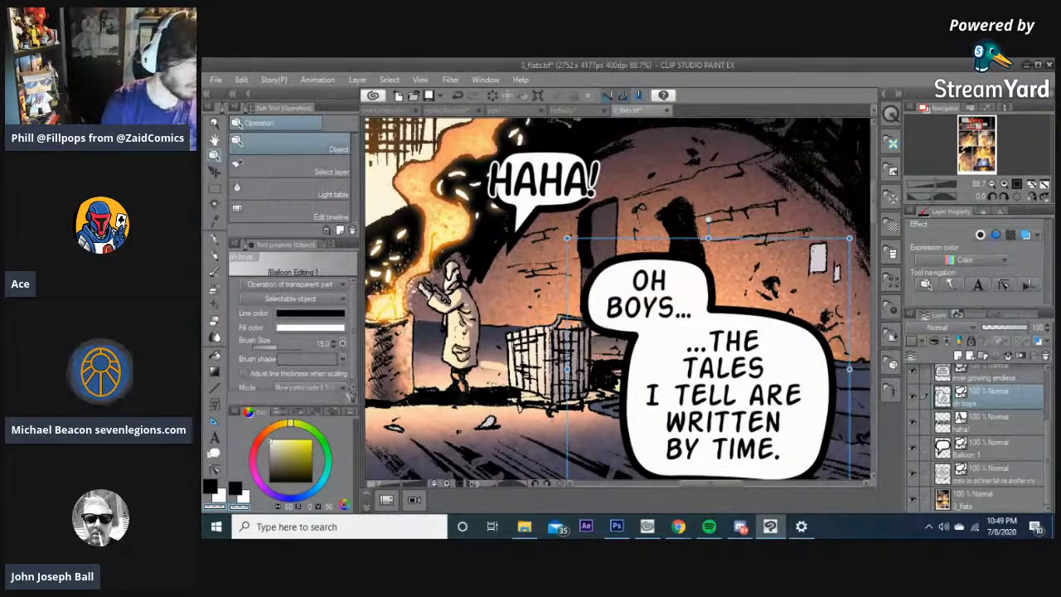
- Draw a new curved spline balloon tail from "OH BOYS..." towards the man standing beside the barrel fire
{"action": "key", "text": "t"}
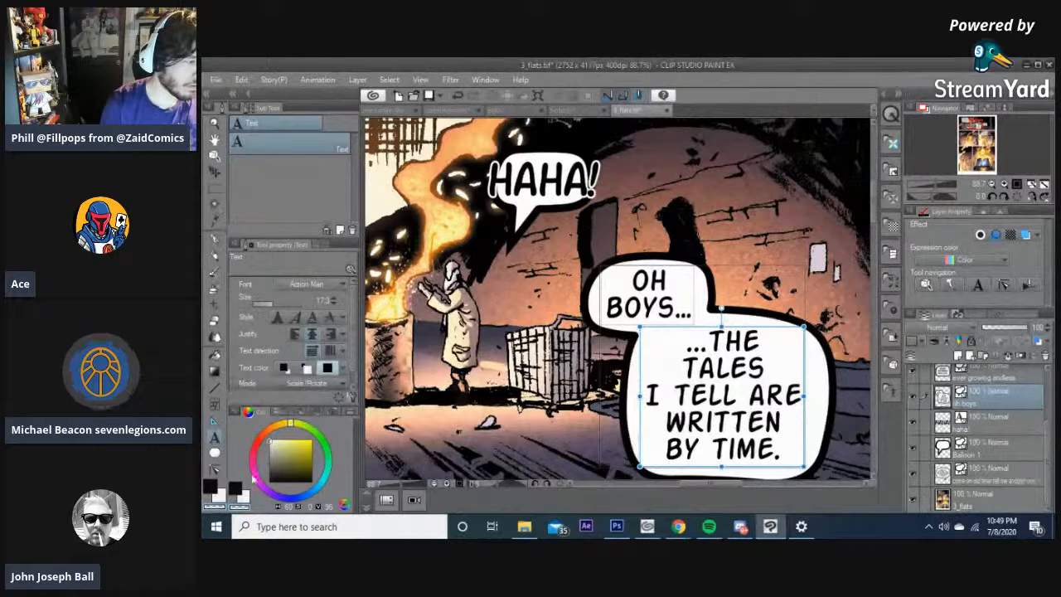
{"action": "left_click", "coordinate": [214, 454]}
{"action": "left_click", "coordinate": [280, 202]}
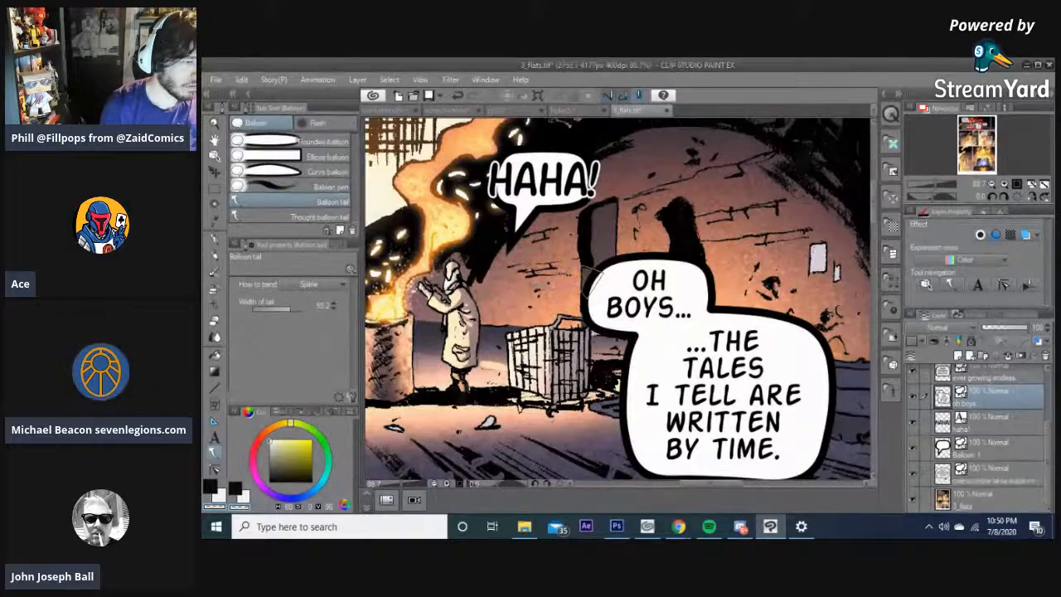
{"action": "scroll", "coordinate": [498, 325], "scroll_direction": "down", "scroll_amount": 5}
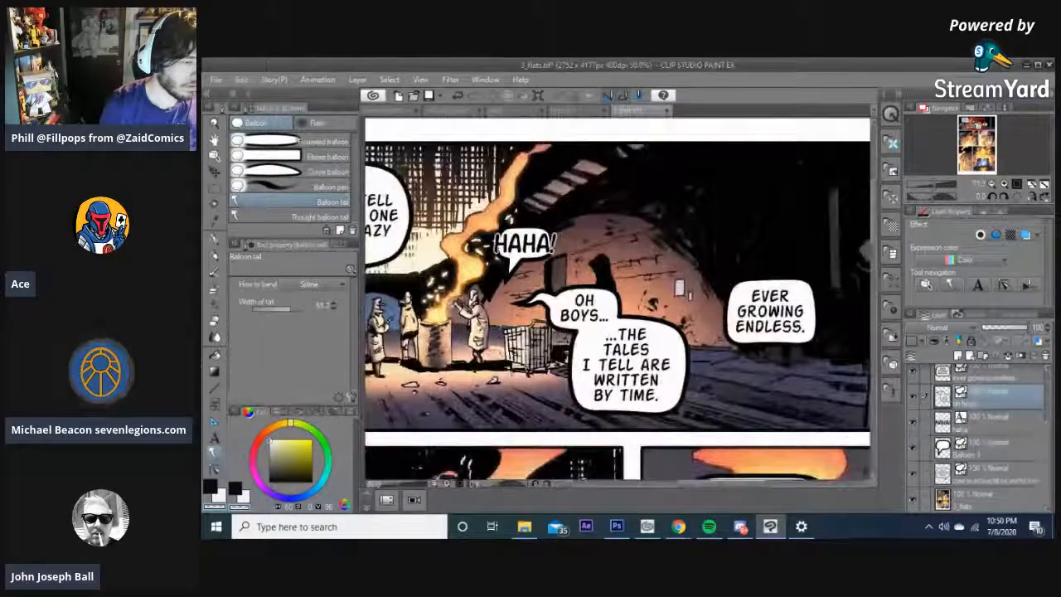
- Move the "TIME IS CONSTANT..." dialogue out of the three-men panel to beneath the "SCRIBED FROM THE WELL OF THE STARS." balloon
{"action": "left_click_drag", "start_coordinate": [532, 351], "coordinate": [606, 209]}
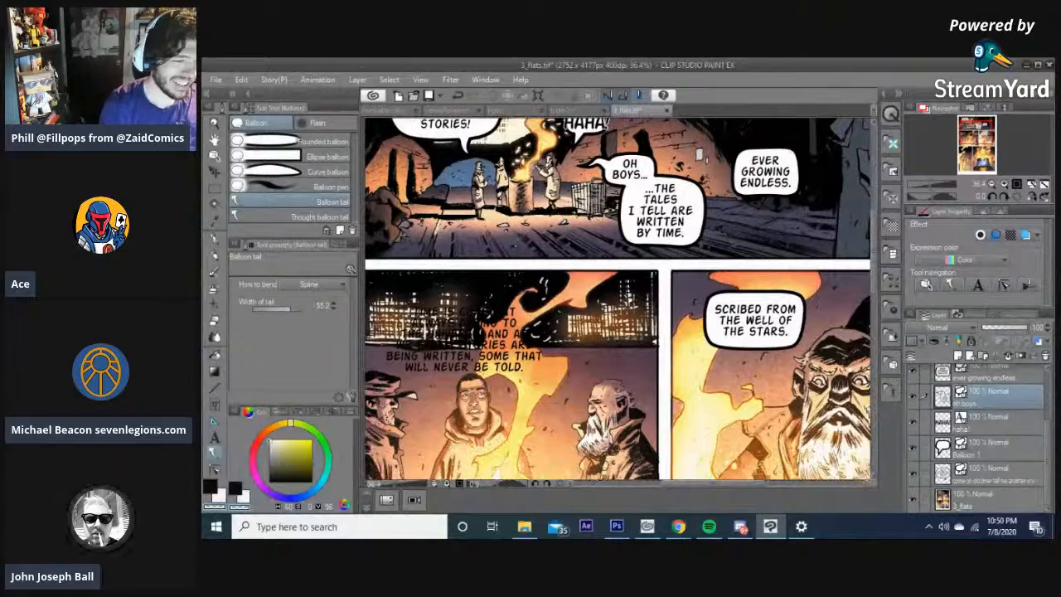
{"action": "scroll", "coordinate": [599, 328], "scroll_direction": "down", "scroll_amount": 1}
{"action": "left_click_drag", "start_coordinate": [602, 334], "coordinate": [589, 318]}
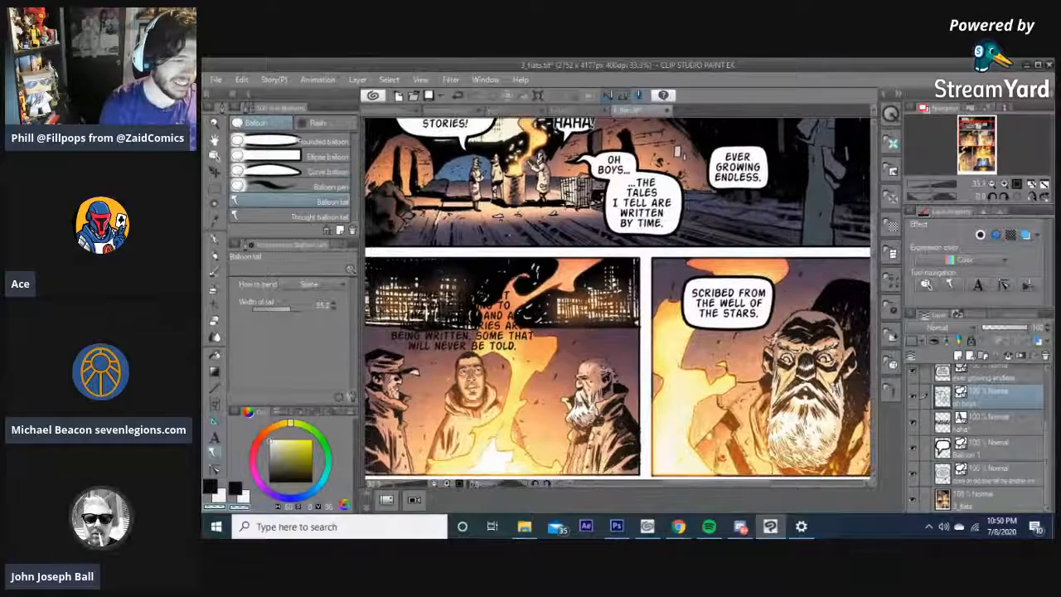
{"action": "left_click", "coordinate": [214, 154]}
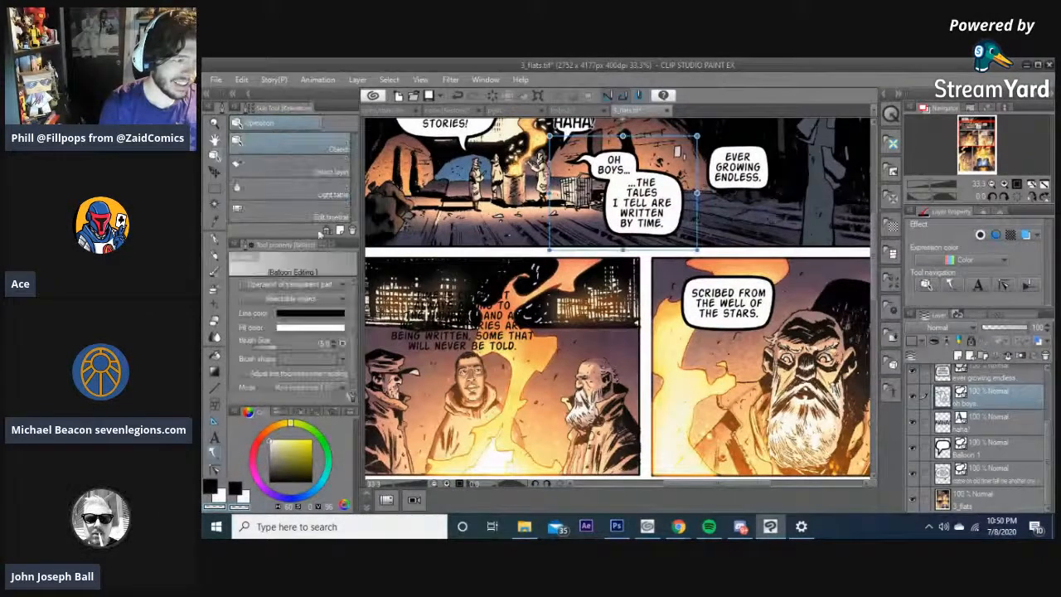
{"action": "left_click_drag", "start_coordinate": [478, 344], "coordinate": [721, 411]}
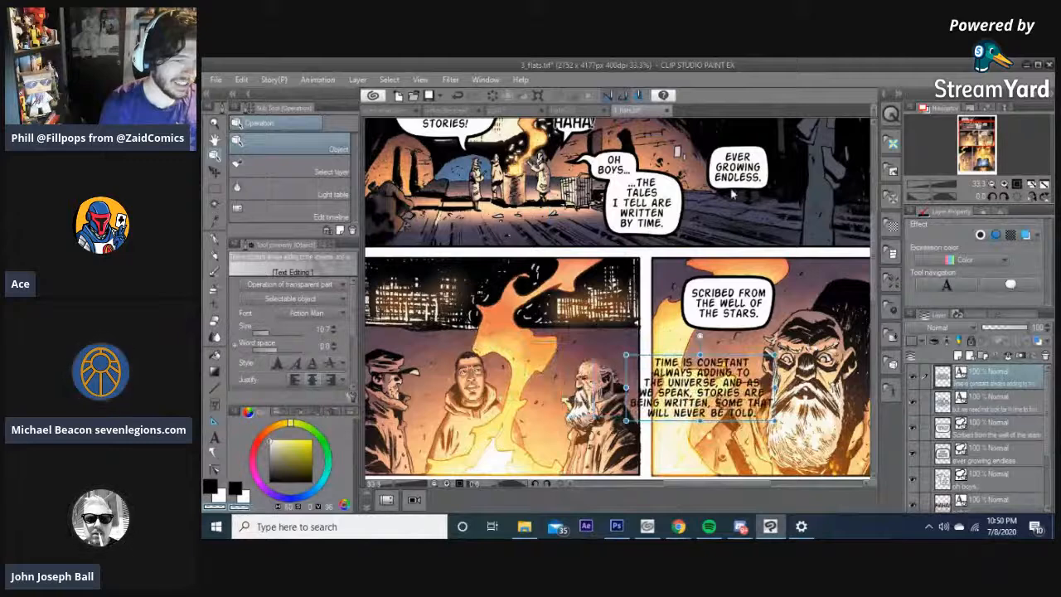
- Move the "EVER GROWING ENDLESS." balloon from the wide upper panel into the upper-right corner of the three-men panel
{"action": "left_click", "coordinate": [729, 189]}
{"action": "left_click_drag", "start_coordinate": [454, 325], "coordinate": [632, 292]}
{"action": "scroll", "coordinate": [627, 296], "scroll_direction": "down", "scroll_amount": 1}
{"action": "scroll", "coordinate": [628, 295], "scroll_direction": "up", "scroll_amount": 1}
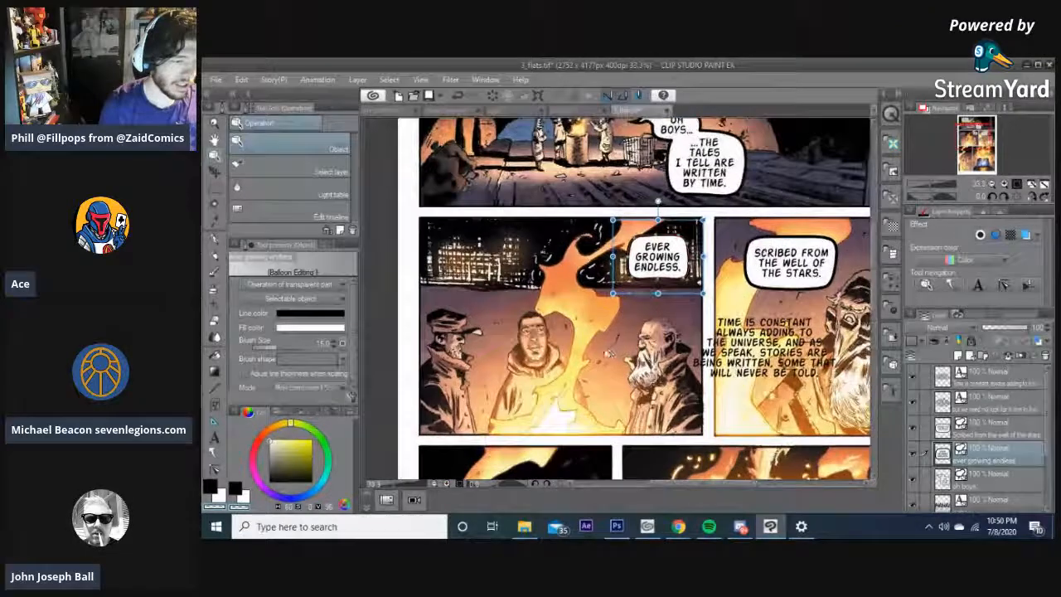
{"action": "scroll", "coordinate": [535, 375], "scroll_direction": "up", "scroll_amount": 2}
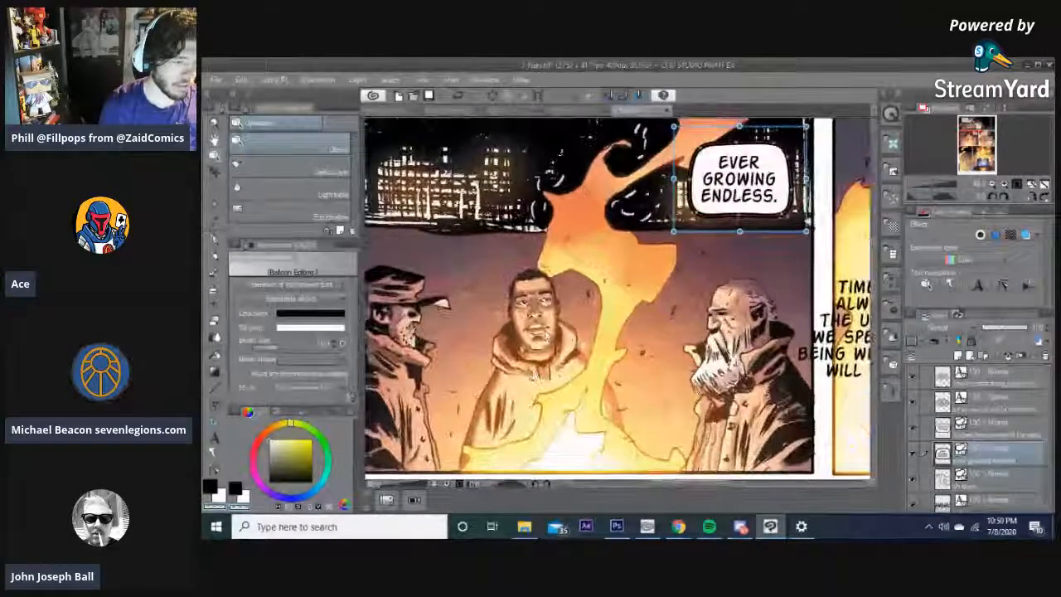
{"action": "scroll", "coordinate": [549, 333], "scroll_direction": "down", "scroll_amount": 3}
{"action": "left_click_drag", "start_coordinate": [616, 307], "coordinate": [563, 333]}
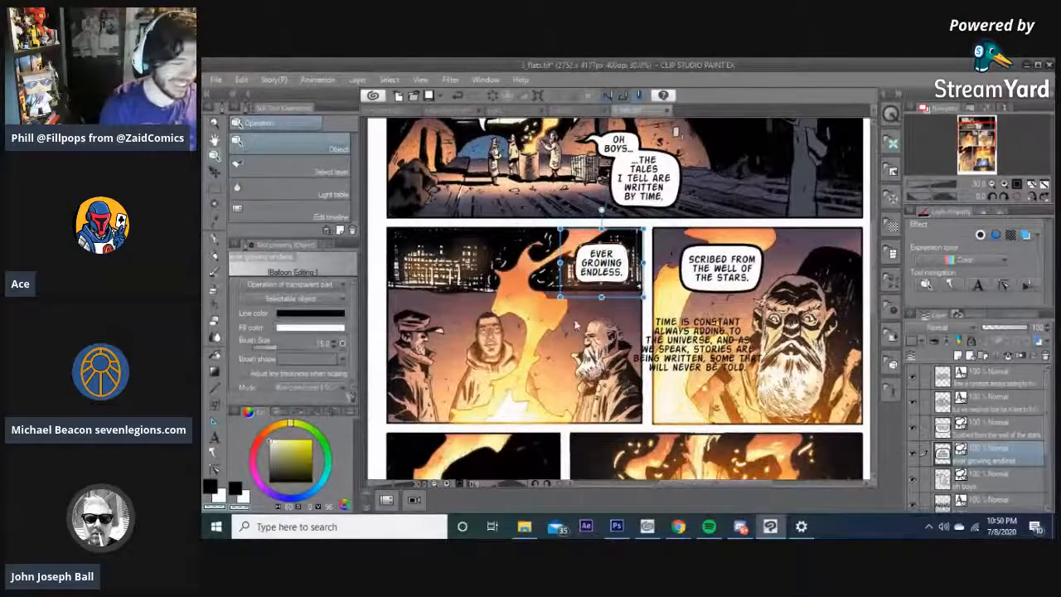
- Nudge the "EVER GROWING ENDLESS." balloon slightly closer to the right border of the three-men panel and check its placement on the page
{"action": "scroll", "coordinate": [577, 317], "scroll_direction": "up", "scroll_amount": 4}
{"action": "left_click", "coordinate": [569, 326]}
{"action": "scroll", "coordinate": [557, 330], "scroll_direction": "down", "scroll_amount": 2}
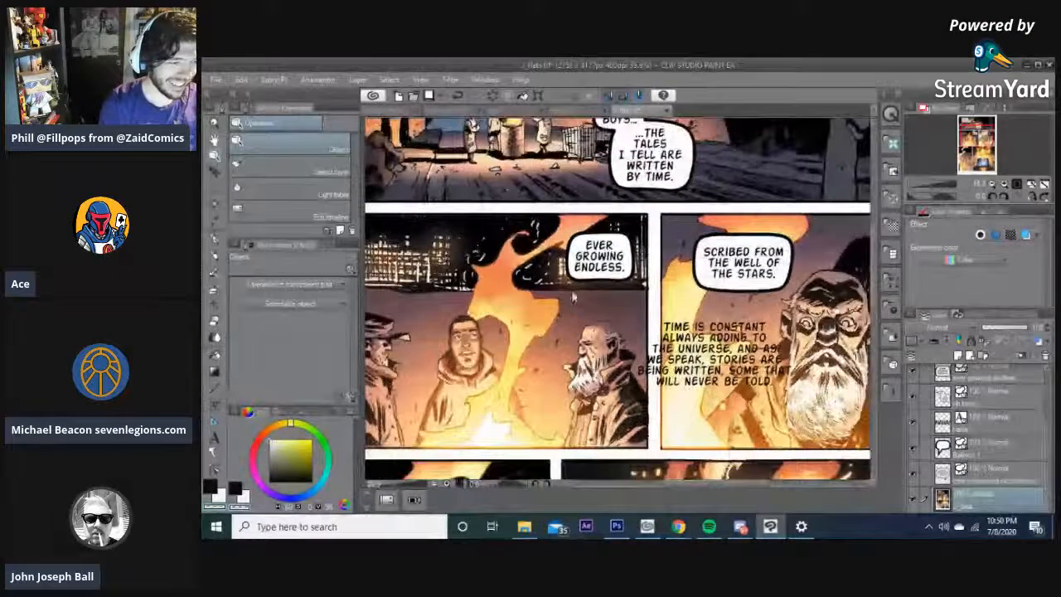
{"action": "left_click", "coordinate": [578, 283]}
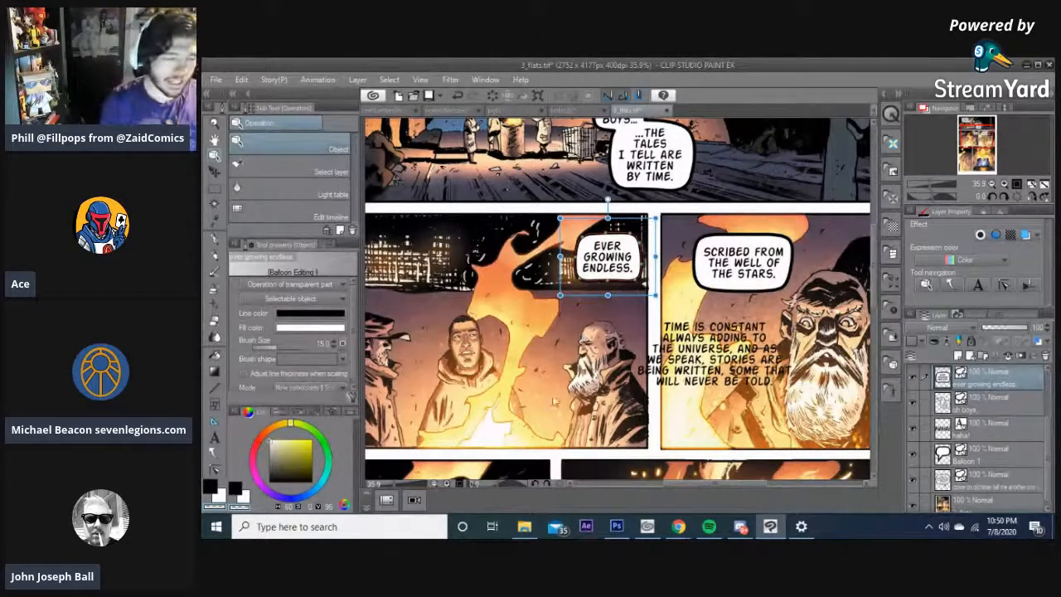
{"action": "scroll", "coordinate": [544, 406], "scroll_direction": "down", "scroll_amount": 4}
{"action": "scroll", "coordinate": [560, 396], "scroll_direction": "up", "scroll_amount": 1}
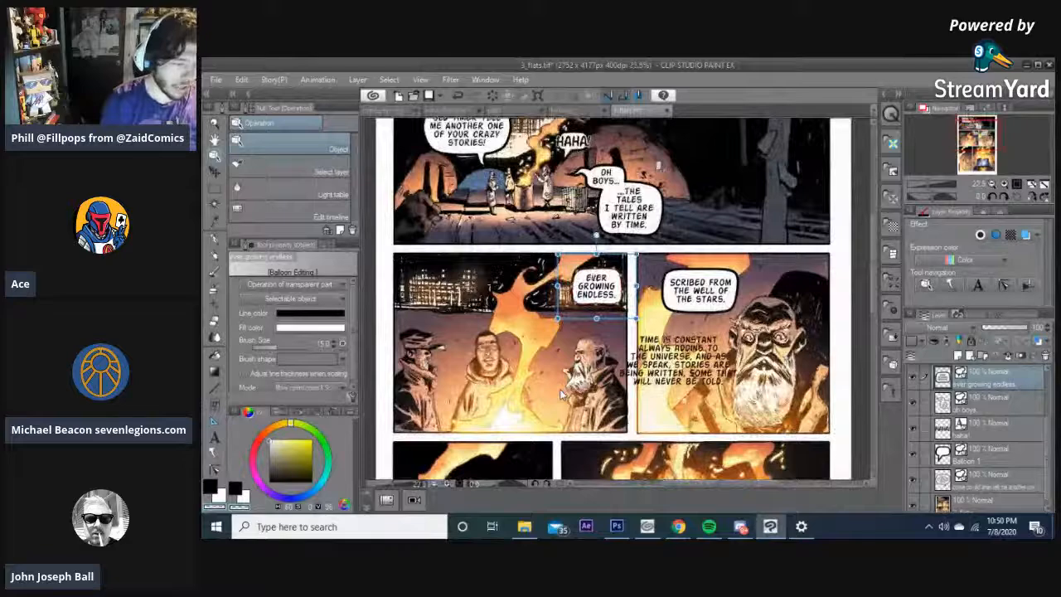
{"action": "scroll", "coordinate": [561, 396], "scroll_direction": "up", "scroll_amount": 1}
{"action": "scroll", "coordinate": [572, 365], "scroll_direction": "up", "scroll_amount": 2}
{"action": "scroll", "coordinate": [576, 344], "scroll_direction": "up", "scroll_amount": 1}
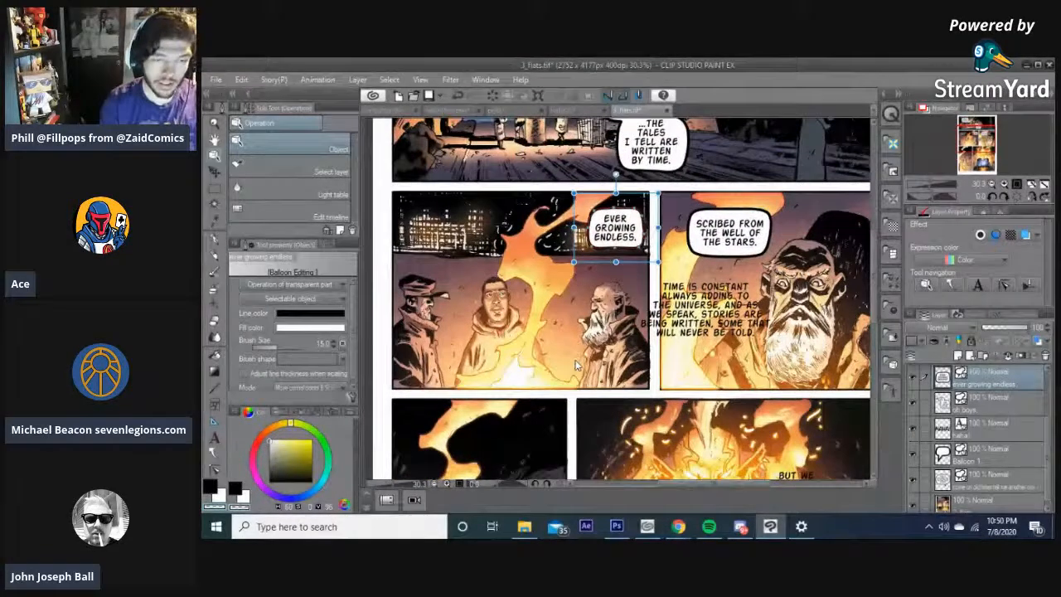
- Examine the placement of the "SCRIBED FROM THE WELL OF THE STARS." balloon against the artwork and the neighbouring three-men panel
{"action": "left_click", "coordinate": [728, 216]}
{"action": "scroll", "coordinate": [713, 217], "scroll_direction": "up", "scroll_amount": 3}
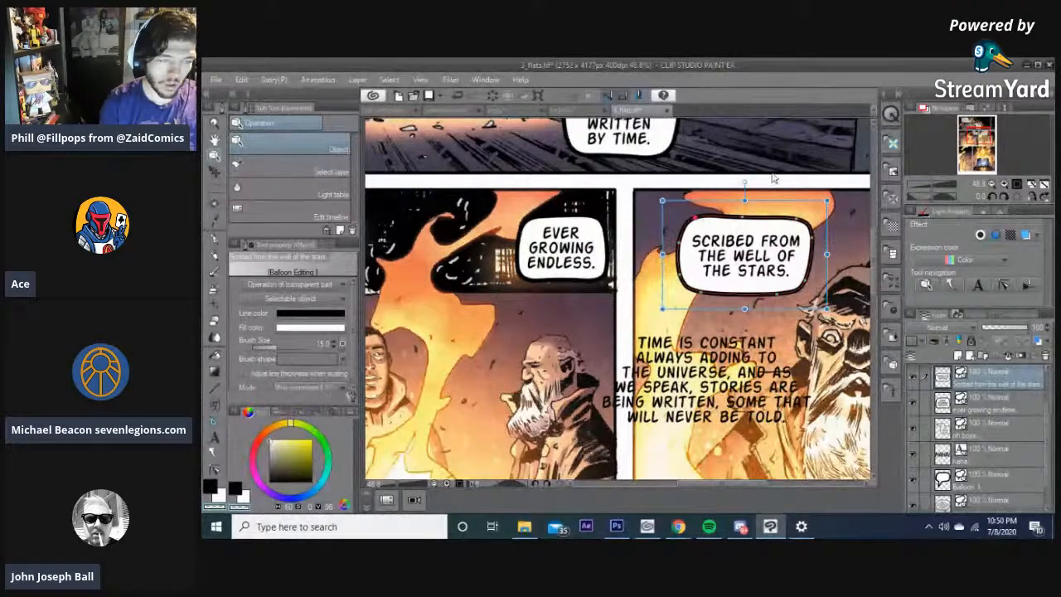
{"action": "left_click", "coordinate": [774, 178]}
{"action": "scroll", "coordinate": [787, 253], "scroll_direction": "down", "scroll_amount": 3}
{"action": "left_click_drag", "start_coordinate": [794, 300], "coordinate": [749, 199]}
{"action": "left_click_drag", "start_coordinate": [726, 274], "coordinate": [767, 284]}
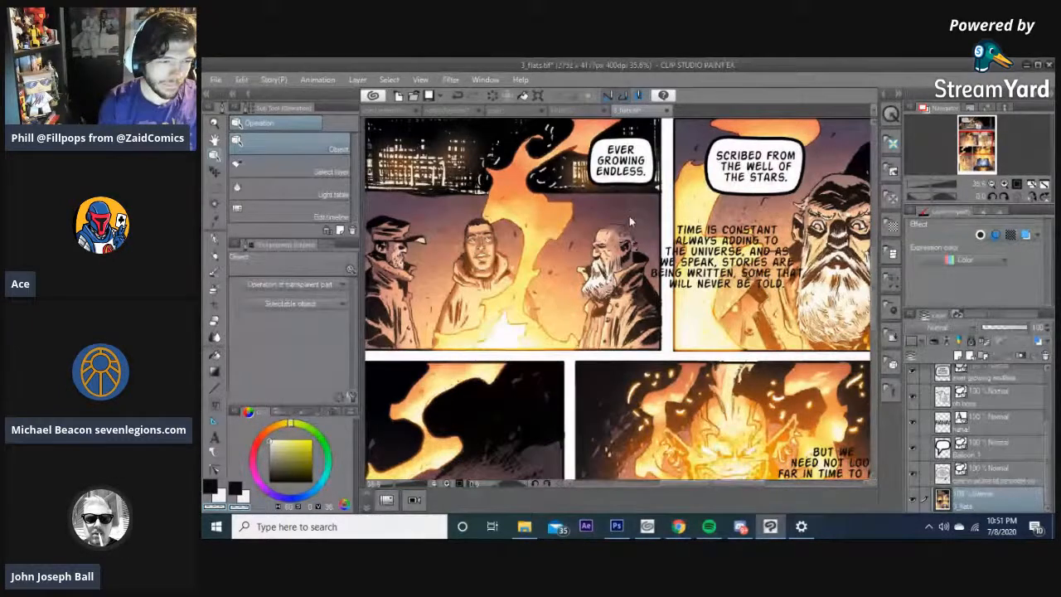
{"action": "left_click_drag", "start_coordinate": [628, 217], "coordinate": [644, 258]}
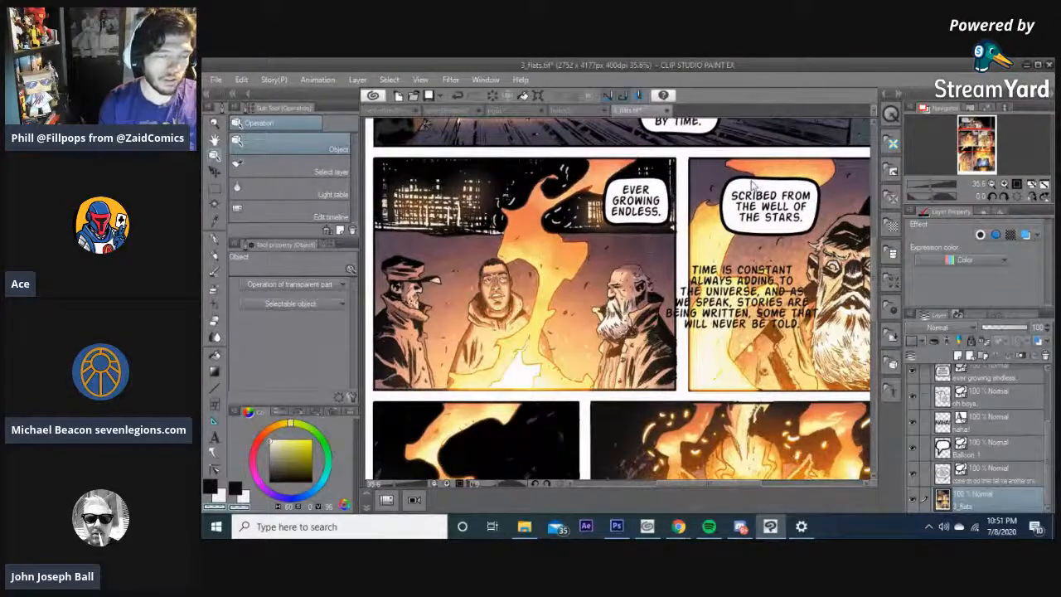
{"action": "scroll", "coordinate": [749, 186], "scroll_direction": "up", "scroll_amount": 3}
{"action": "left_click", "coordinate": [724, 180]}
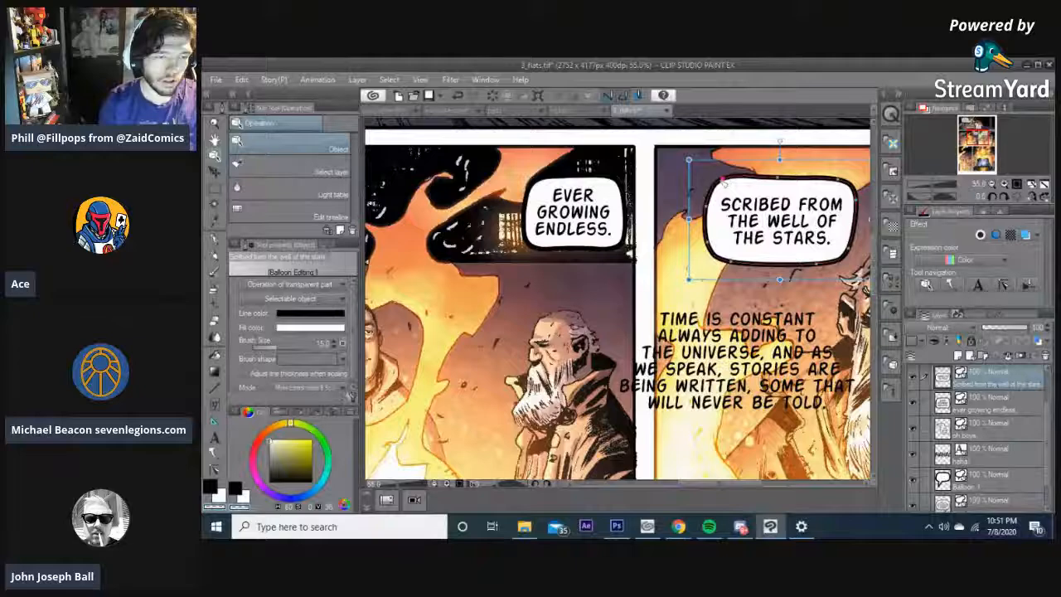
- Move the "TIME IS CONSTANT..." text down and fully inside the bearded man's close-up panel, near its lower border
{"action": "left_click", "coordinate": [667, 292]}
{"action": "scroll", "coordinate": [667, 291], "scroll_direction": "down", "scroll_amount": 2}
{"action": "scroll", "coordinate": [673, 306], "scroll_direction": "down", "scroll_amount": 2}
{"action": "left_click_drag", "start_coordinate": [673, 305], "coordinate": [708, 338]}
{"action": "scroll", "coordinate": [586, 264], "scroll_direction": "down", "scroll_amount": 1}
{"action": "left_click", "coordinate": [666, 288]}
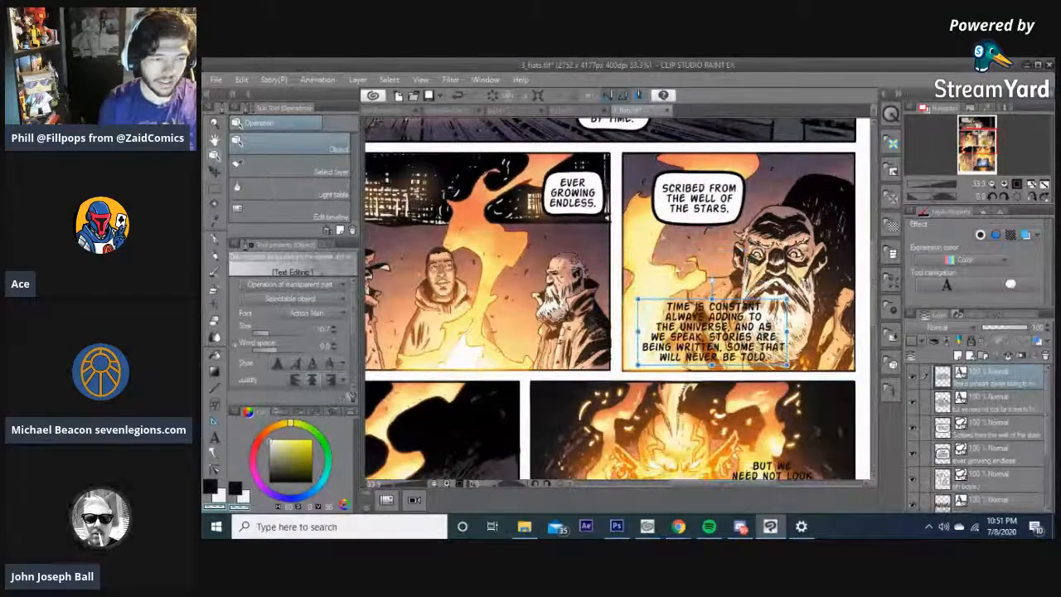
- Shift the "SCRIBED FROM THE WELL OF THE STARS." balloon slightly up and to the right within the close-up panel
{"action": "left_click", "coordinate": [673, 226]}
{"action": "mouse_move", "coordinate": [673, 225]}
{"action": "left_mouse_down"}
{"action": "mouse_move", "coordinate": [695, 220]}
{"action": "mouse_move", "coordinate": [687, 214]}
{"action": "left_mouse_up"}
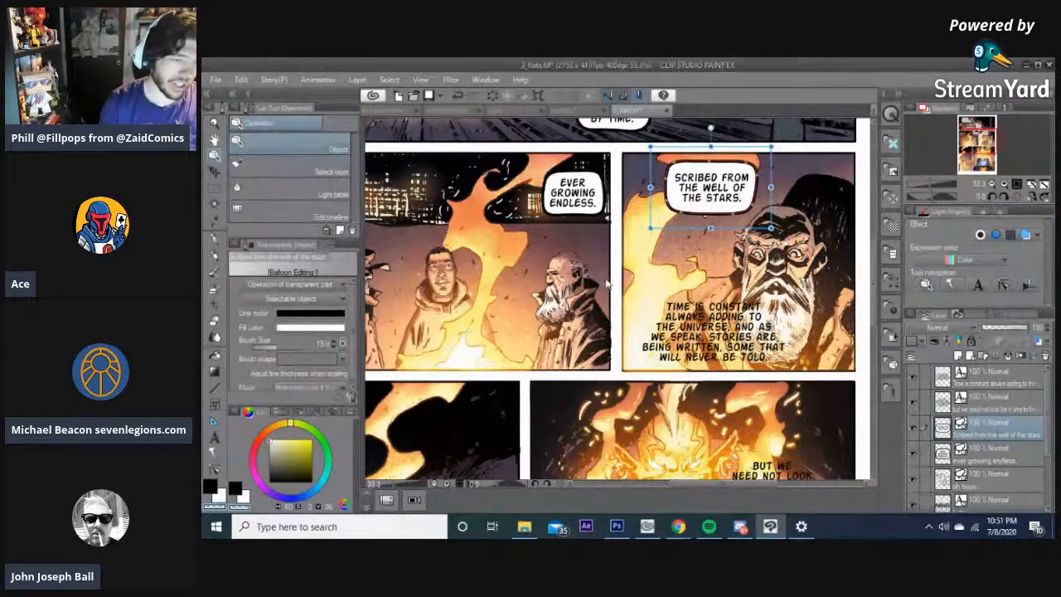
{"action": "key", "text": "space"}
{"action": "left_click_drag", "start_coordinate": [610, 300], "coordinate": [603, 277]}
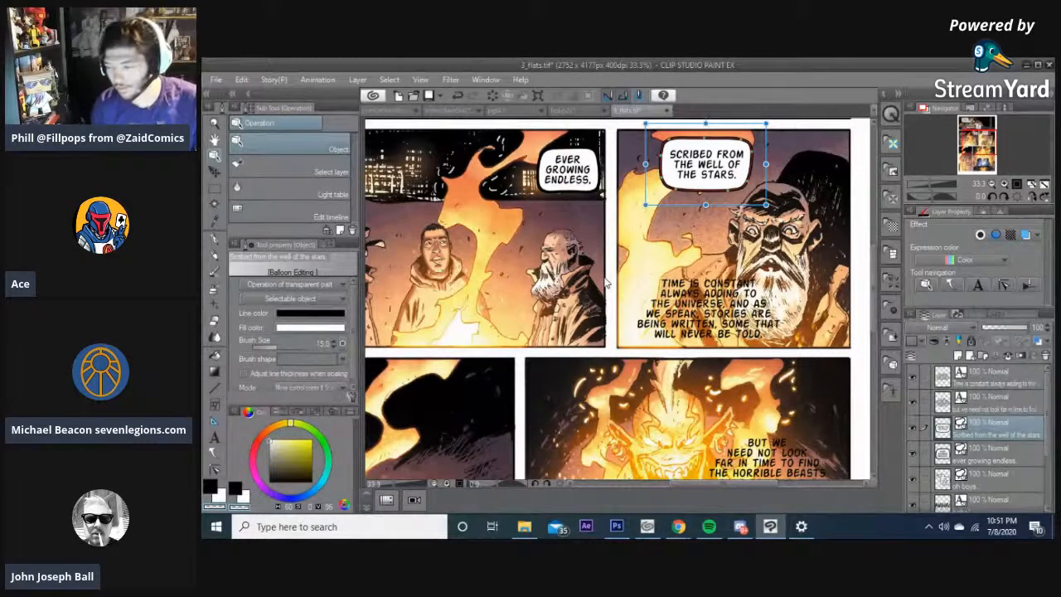
- Move the "TIME IS CONSTANT..." text out of the close-up panel into the dark upper area of the left panel in the row below
{"action": "scroll", "coordinate": [764, 291], "scroll_direction": "down", "scroll_amount": 1}
{"action": "scroll", "coordinate": [764, 292], "scroll_direction": "up", "scroll_amount": 1}
{"action": "left_click_drag", "start_coordinate": [762, 293], "coordinate": [762, 314]}
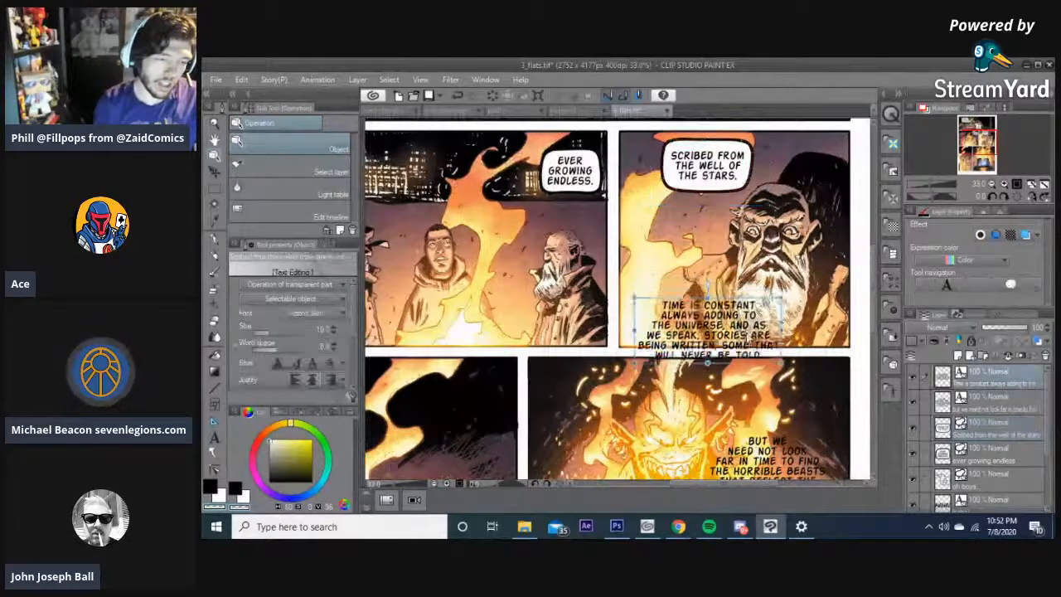
{"action": "scroll", "coordinate": [737, 302], "scroll_direction": "up", "scroll_amount": 2}
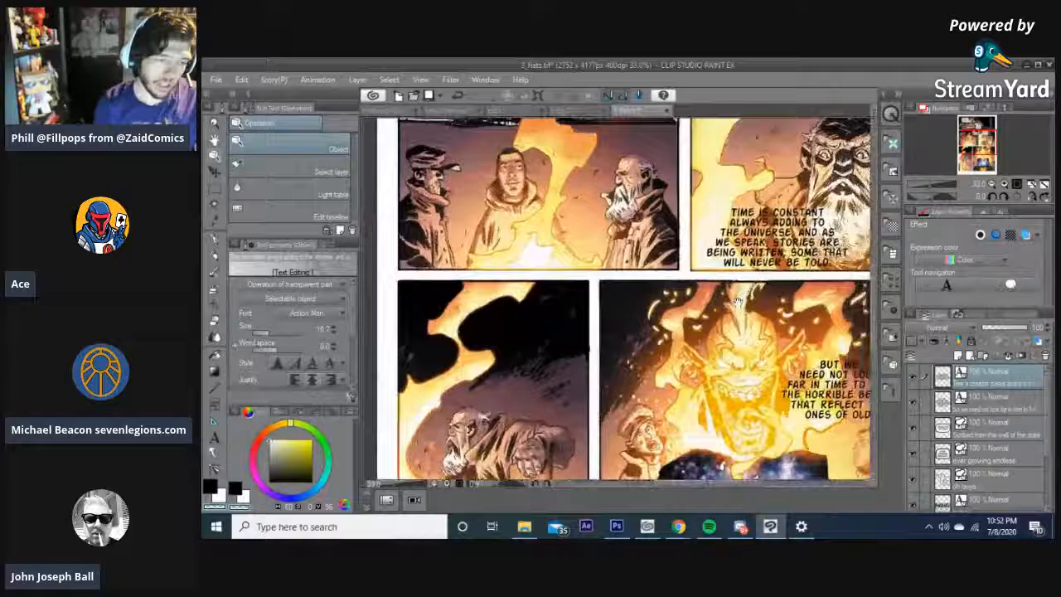
{"action": "left_click_drag", "start_coordinate": [738, 302], "coordinate": [688, 350]}
{"action": "left_click_drag", "start_coordinate": [730, 294], "coordinate": [540, 285]}
{"action": "left_click_drag", "start_coordinate": [679, 298], "coordinate": [659, 296]}
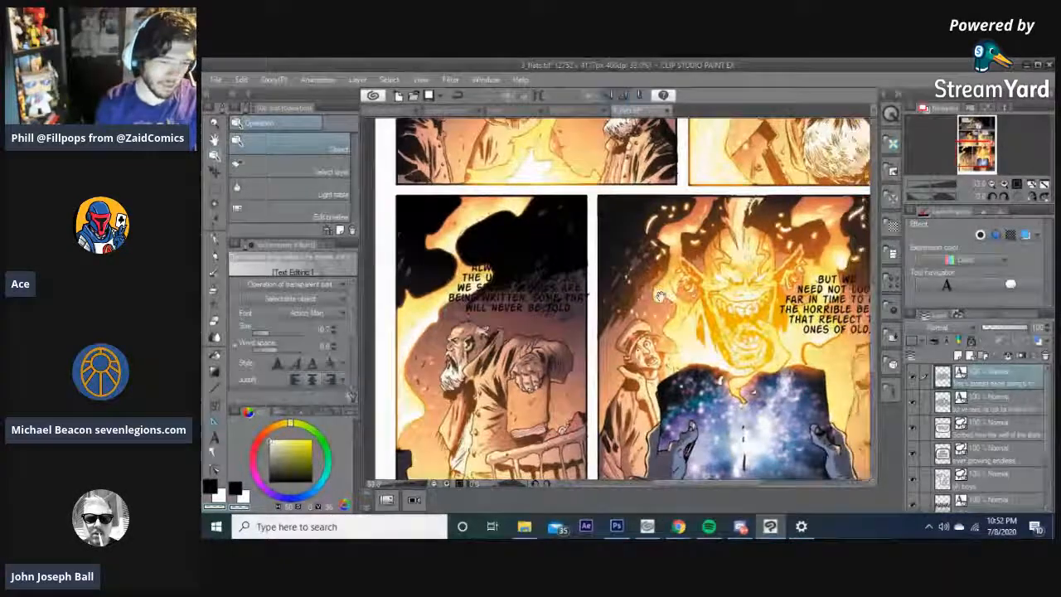
{"action": "scroll", "coordinate": [659, 296], "scroll_direction": "up", "scroll_amount": 8}
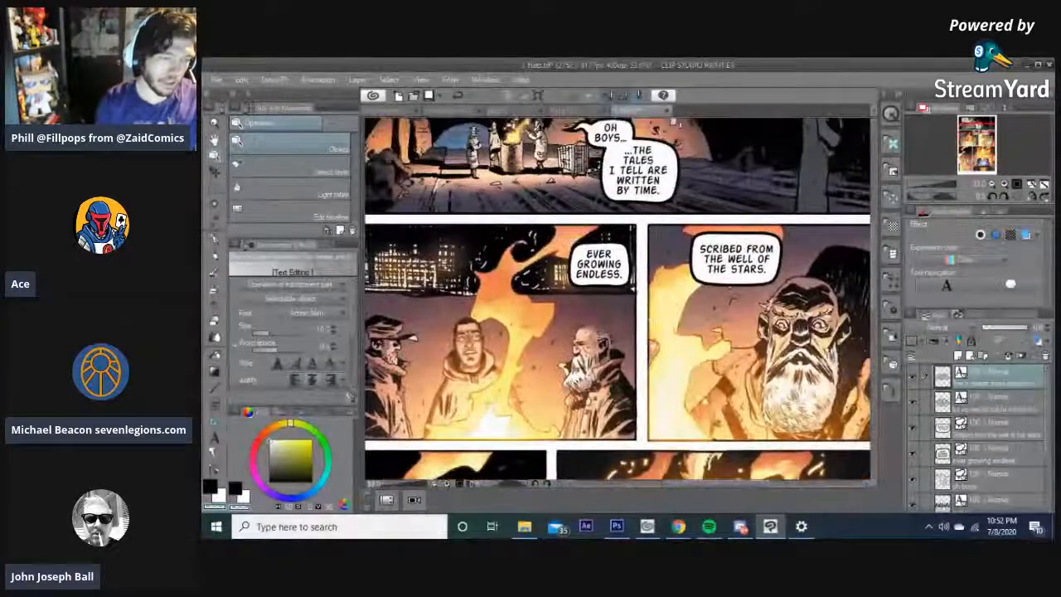
{"action": "scroll", "coordinate": [675, 279], "scroll_direction": "up", "scroll_amount": 3}
{"action": "scroll", "coordinate": [676, 280], "scroll_direction": "down", "scroll_amount": 1}
{"action": "mouse_move", "coordinate": [736, 143]}
{"action": "left_mouse_down"}
{"action": "mouse_move", "coordinate": [734, 208]}
{"action": "mouse_move", "coordinate": [733, 138]}
{"action": "mouse_move", "coordinate": [726, 142]}
{"action": "left_mouse_up"}
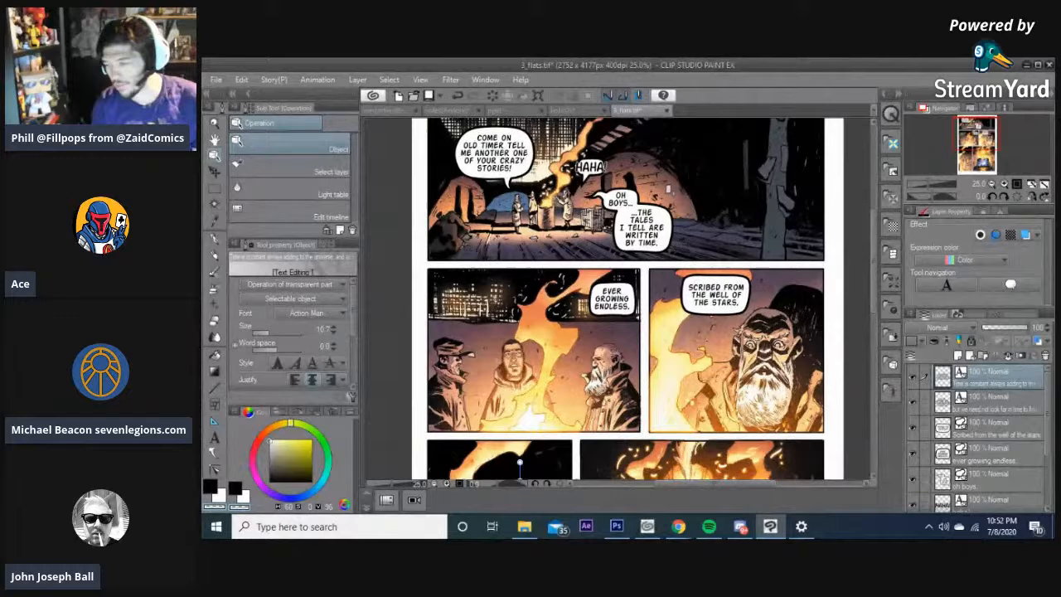